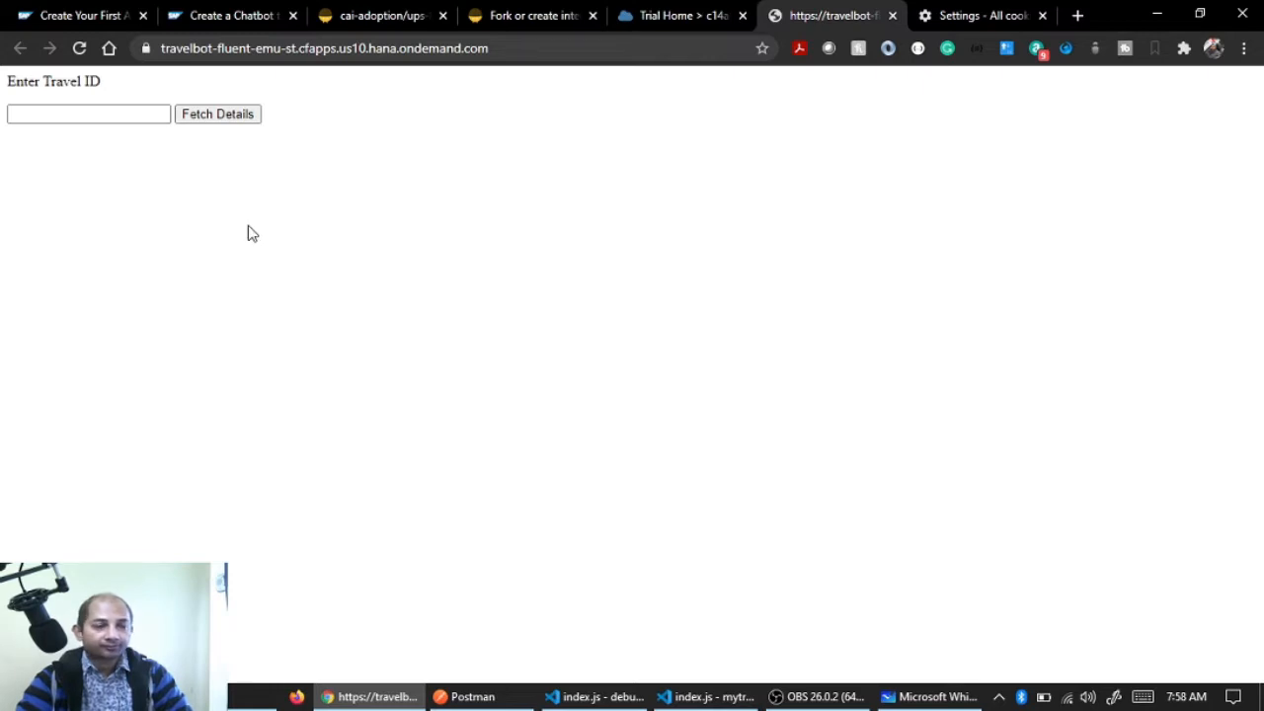
Fetch the travel details for Travel ID 200 on the deployed travelbot web page
left_click(97, 113)
type("200")
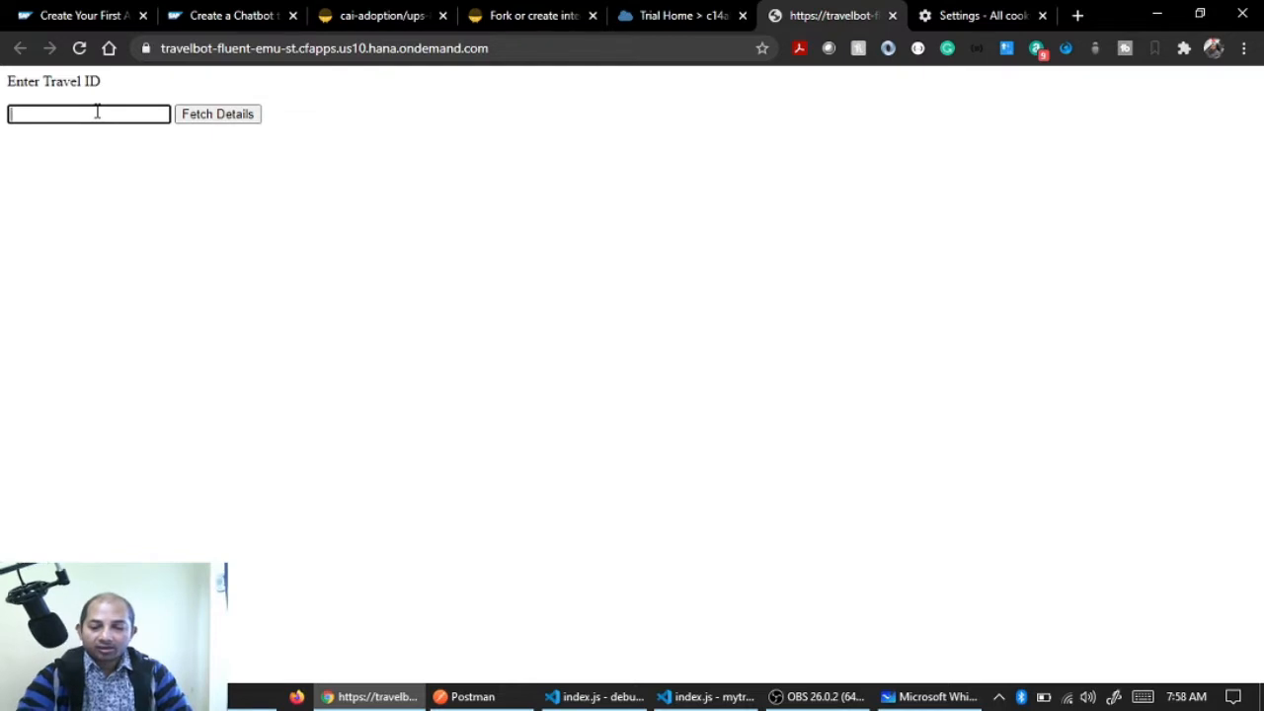
left_click(206, 117)
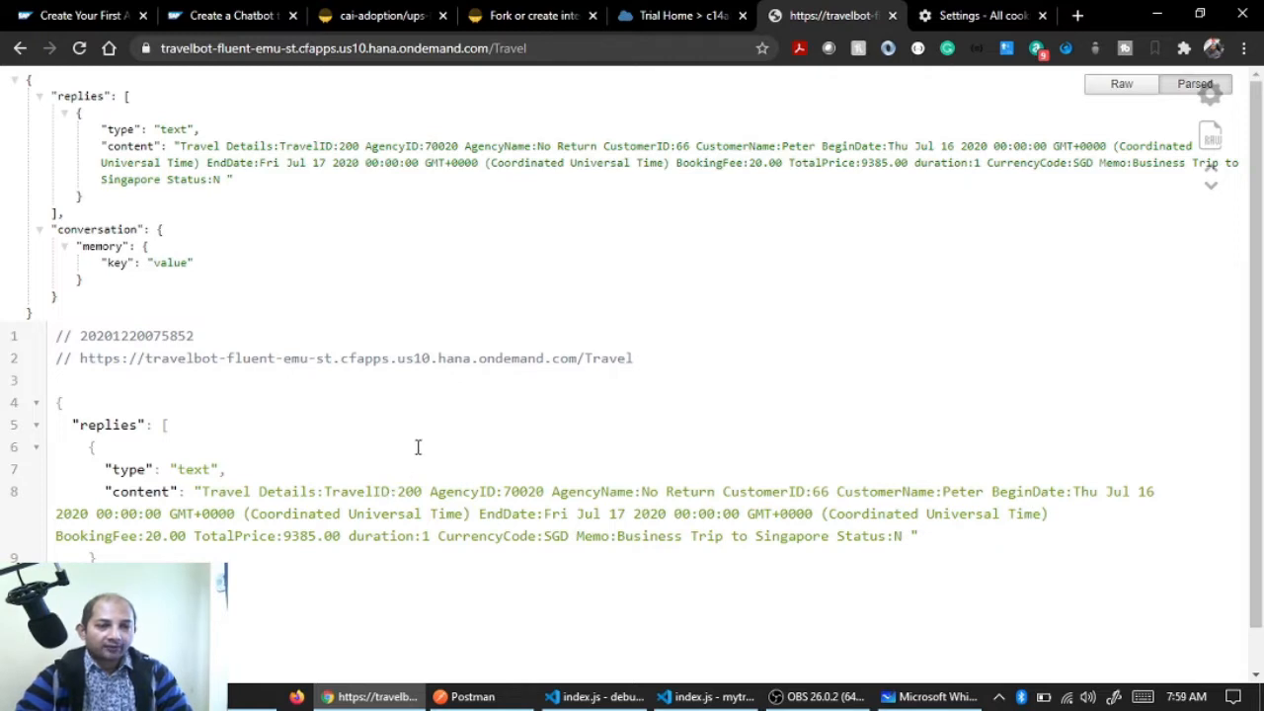
In the SAP Conversational AI travelbot's chat preview, send "fetch travel details for 200" and answer yes to the tracking question
left_click(489, 20)
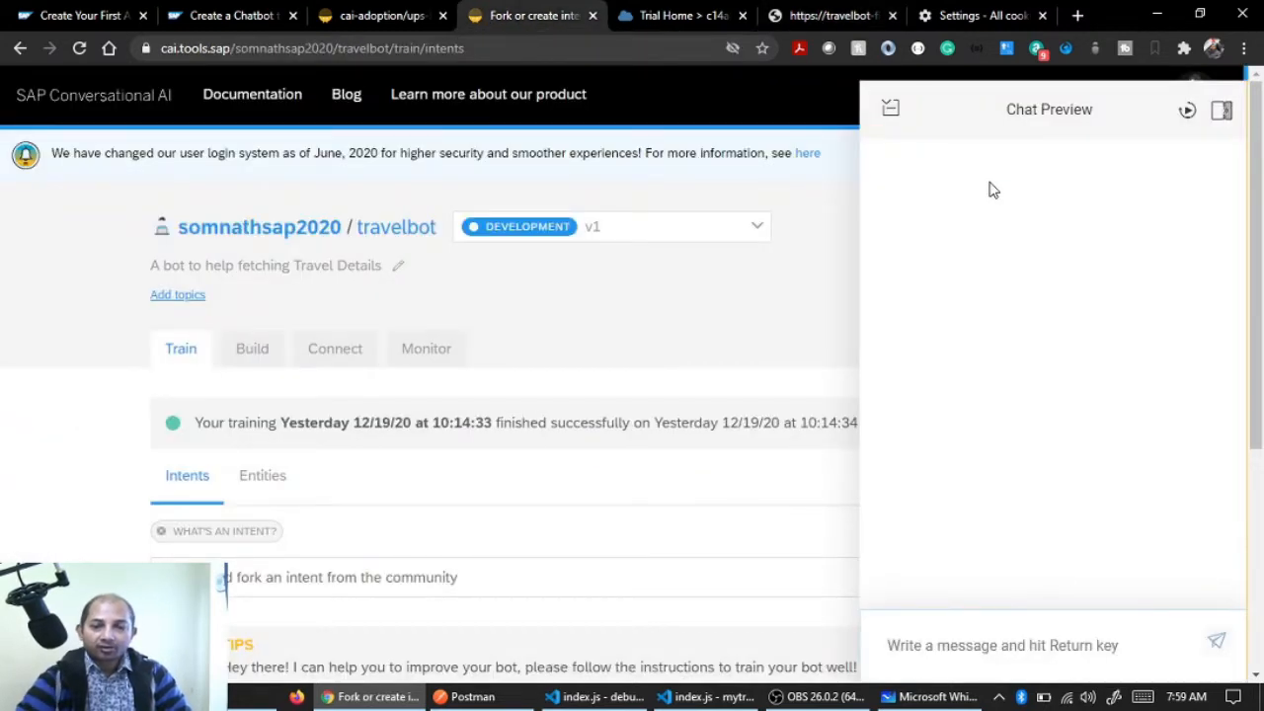
left_click(959, 635)
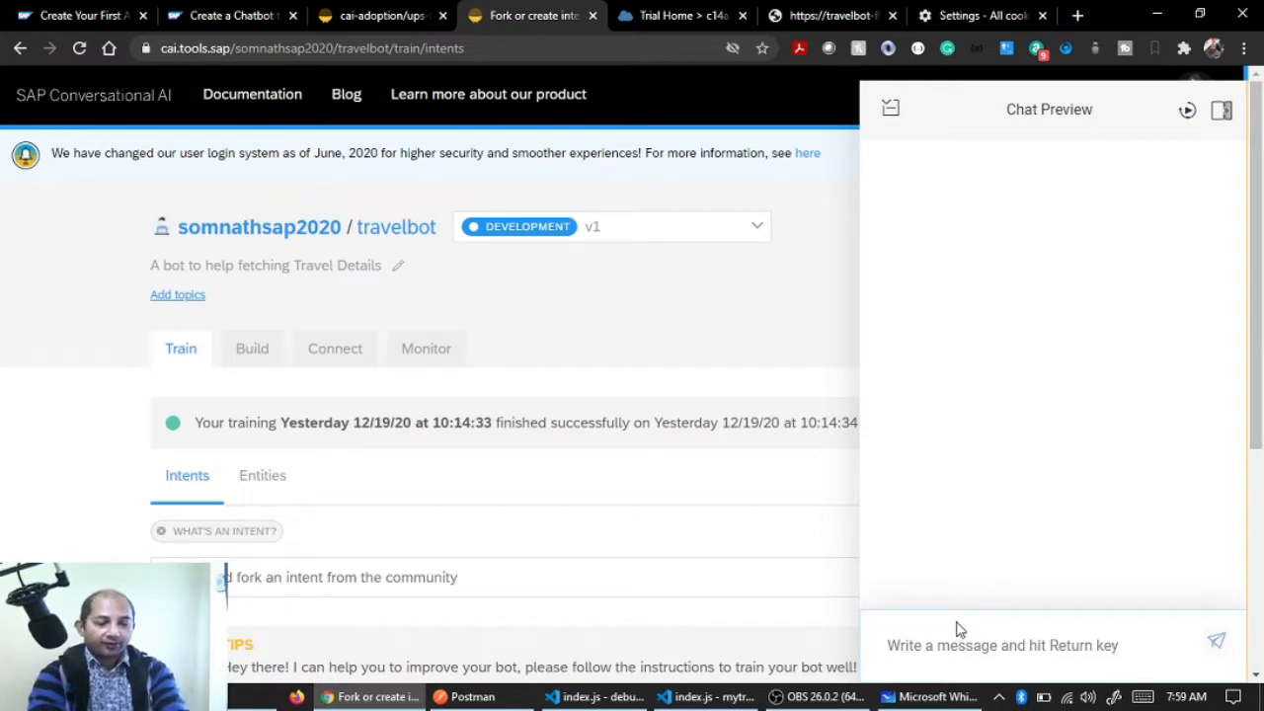
type("fetch trav")
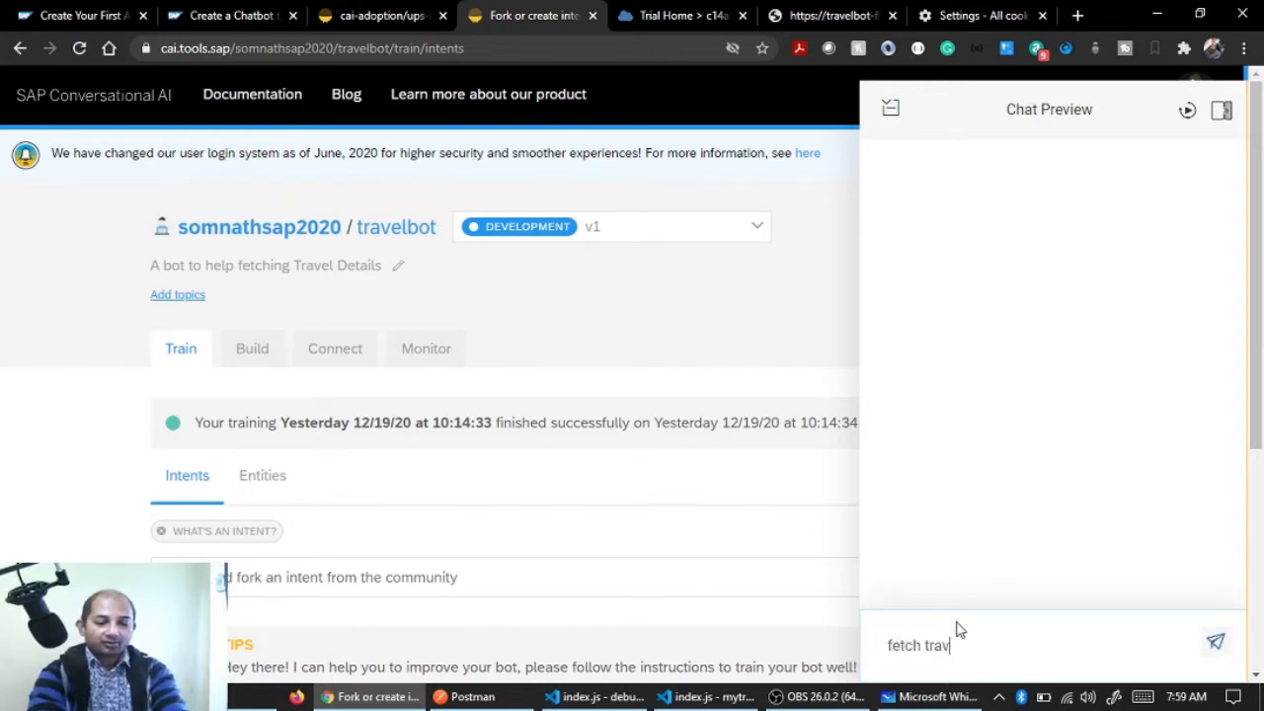
type("el details")
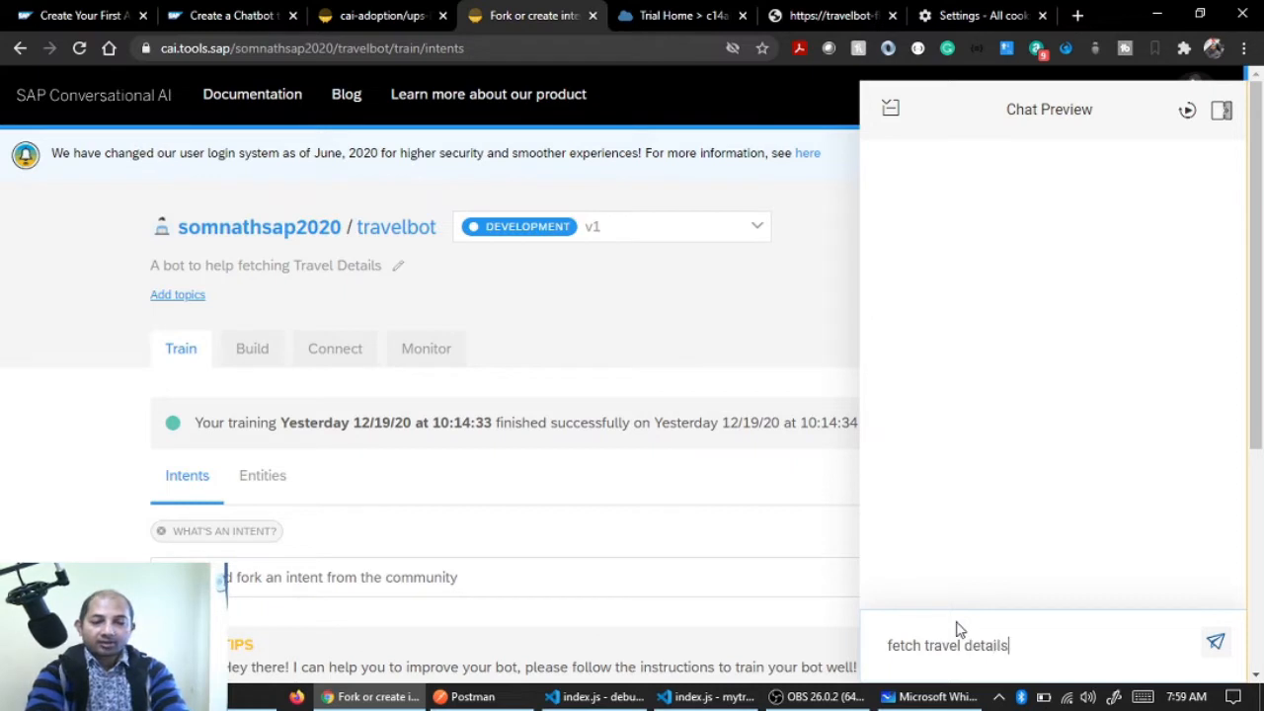
type(" for100")
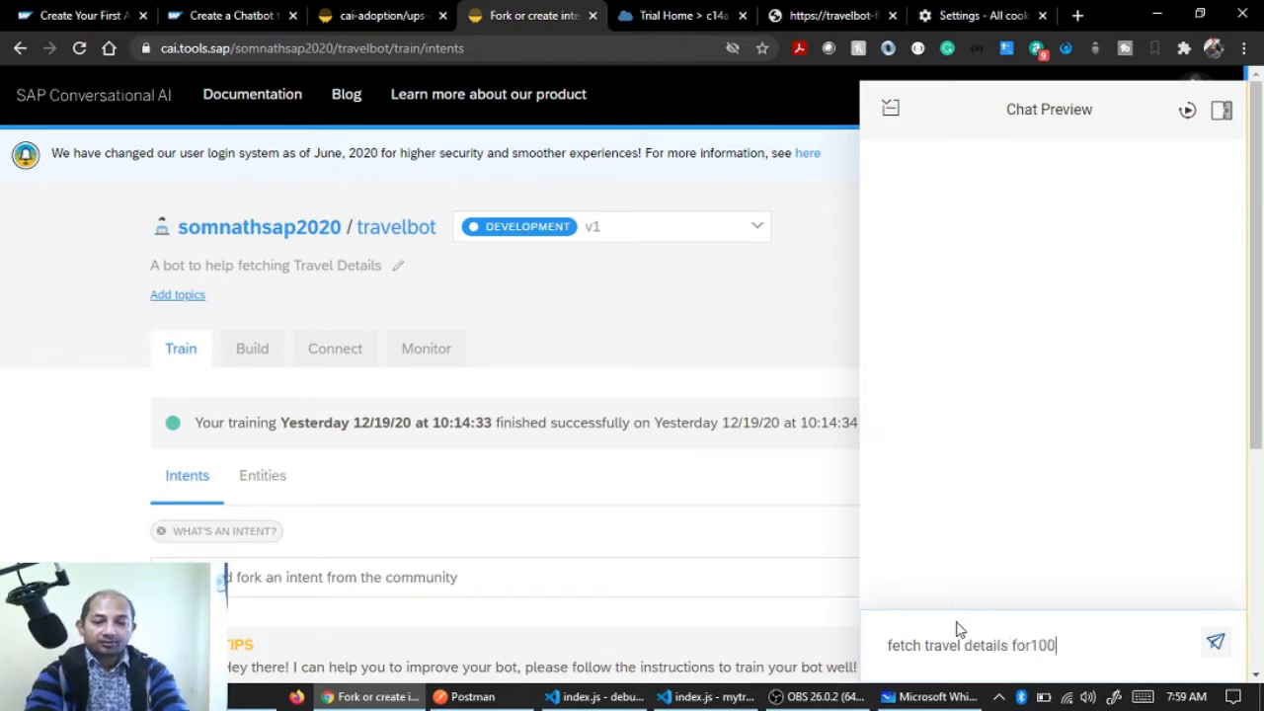
key("BackSpace")
key("BackSpace")
key("BackSpace")
type("200")
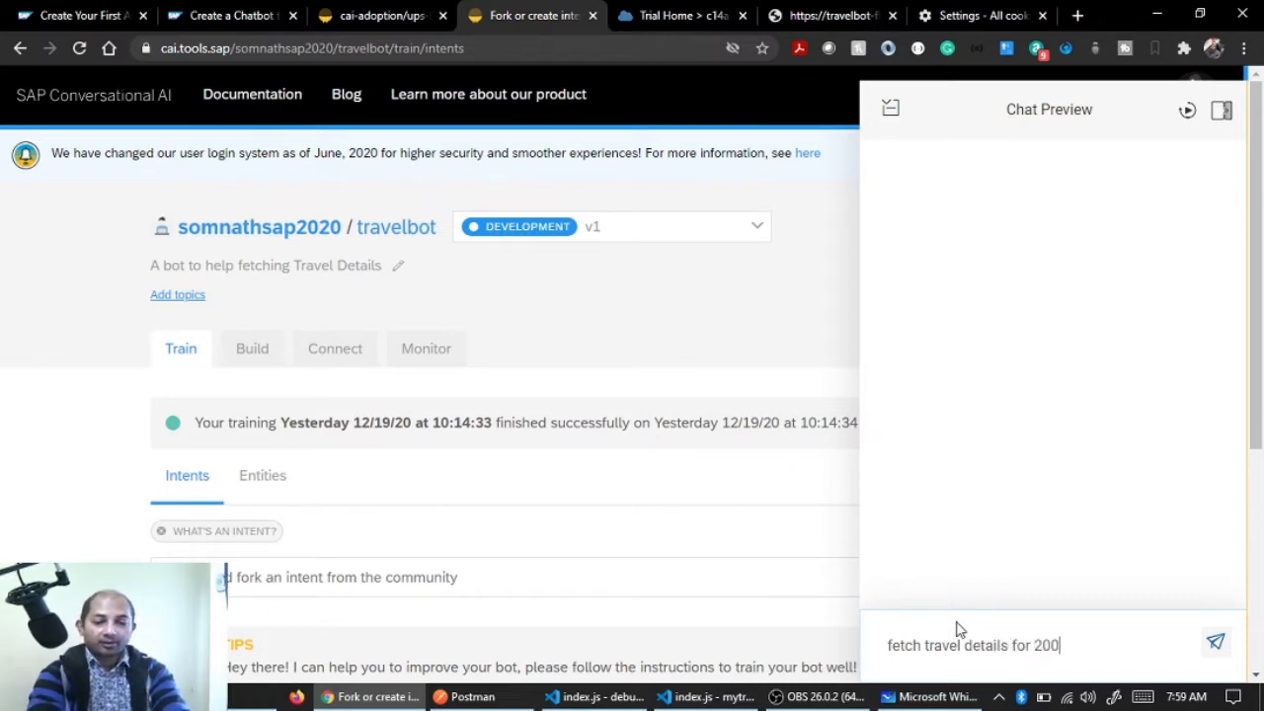
key("Return")
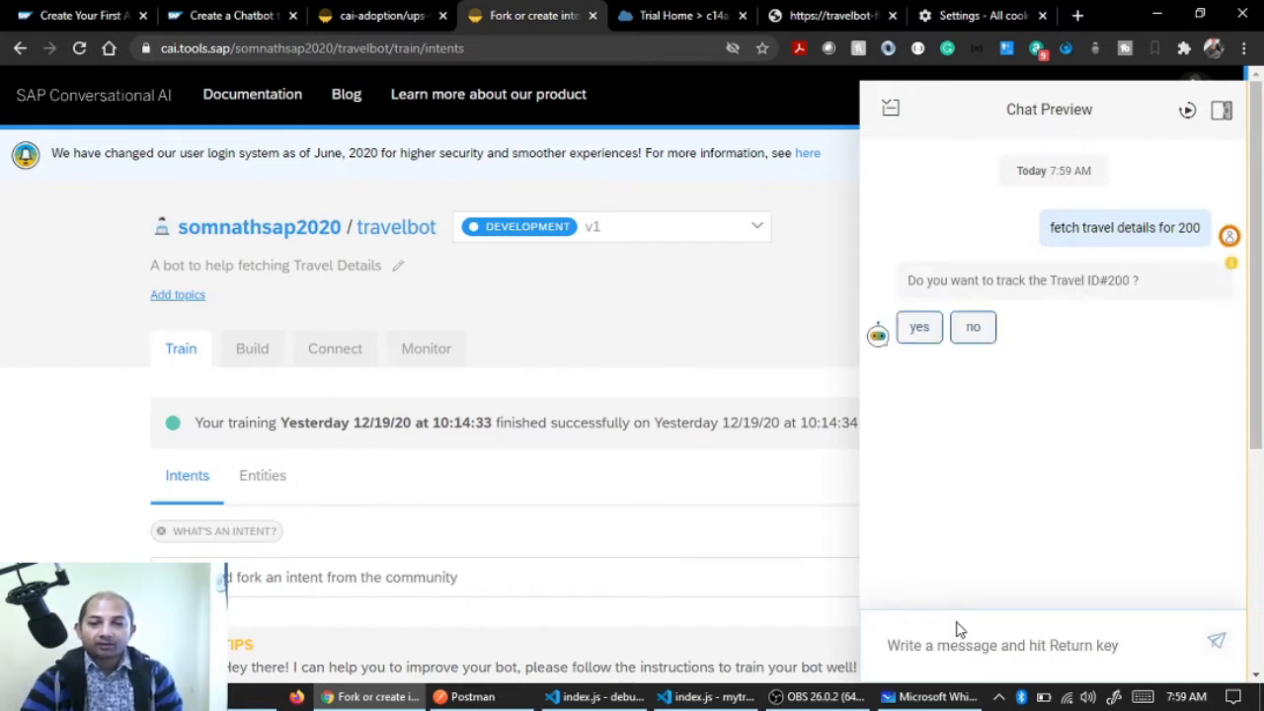
left_click(924, 331)
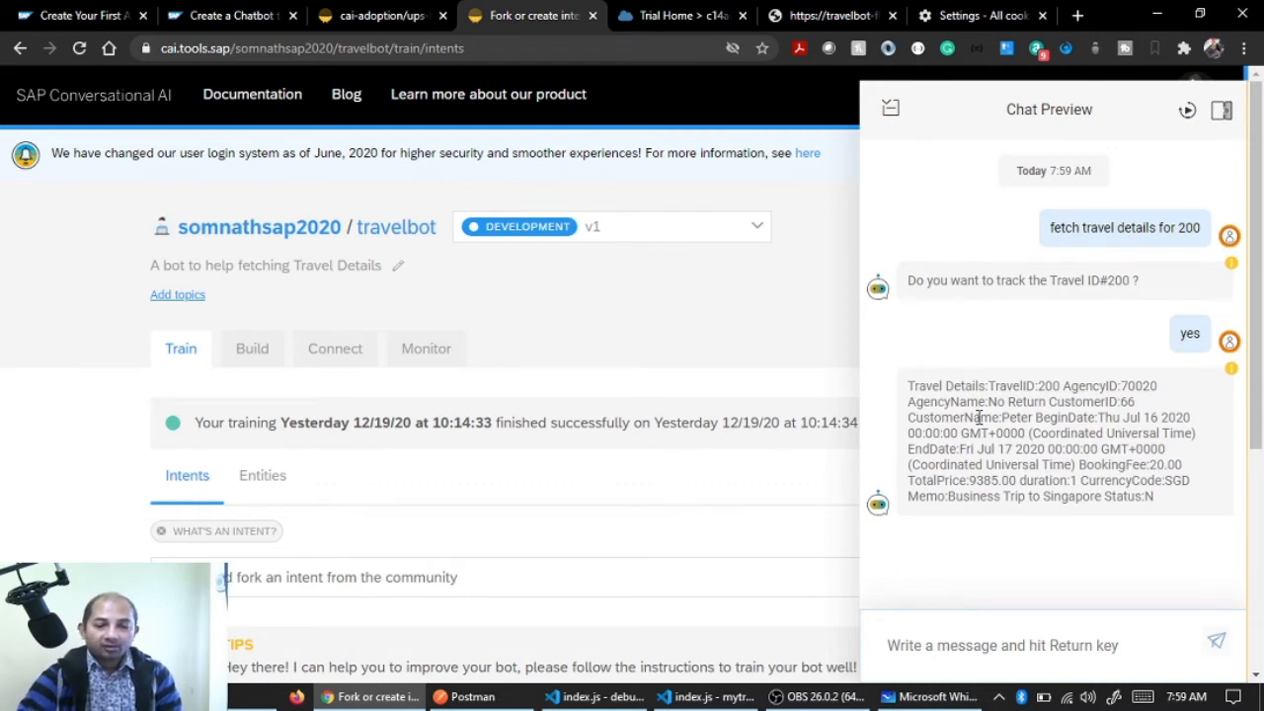
Send travel ID 40 to the bot and answer no to the tracking question
left_click(948, 646)
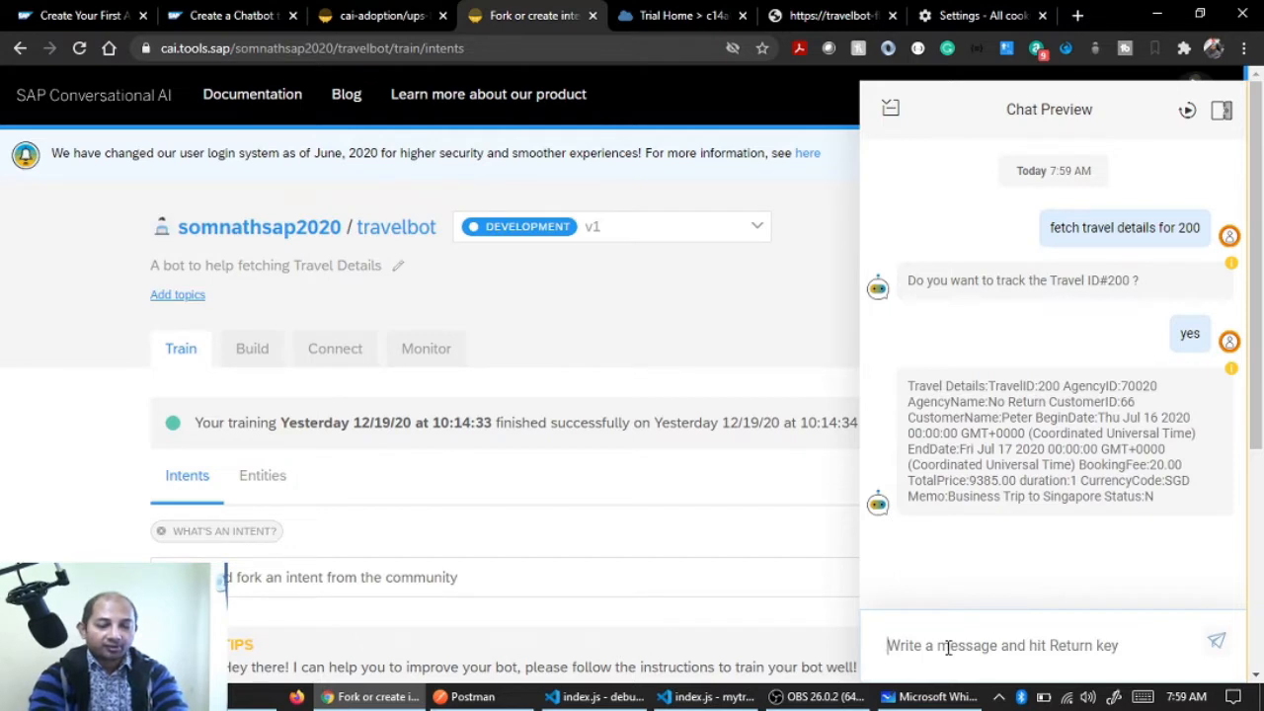
type("40")
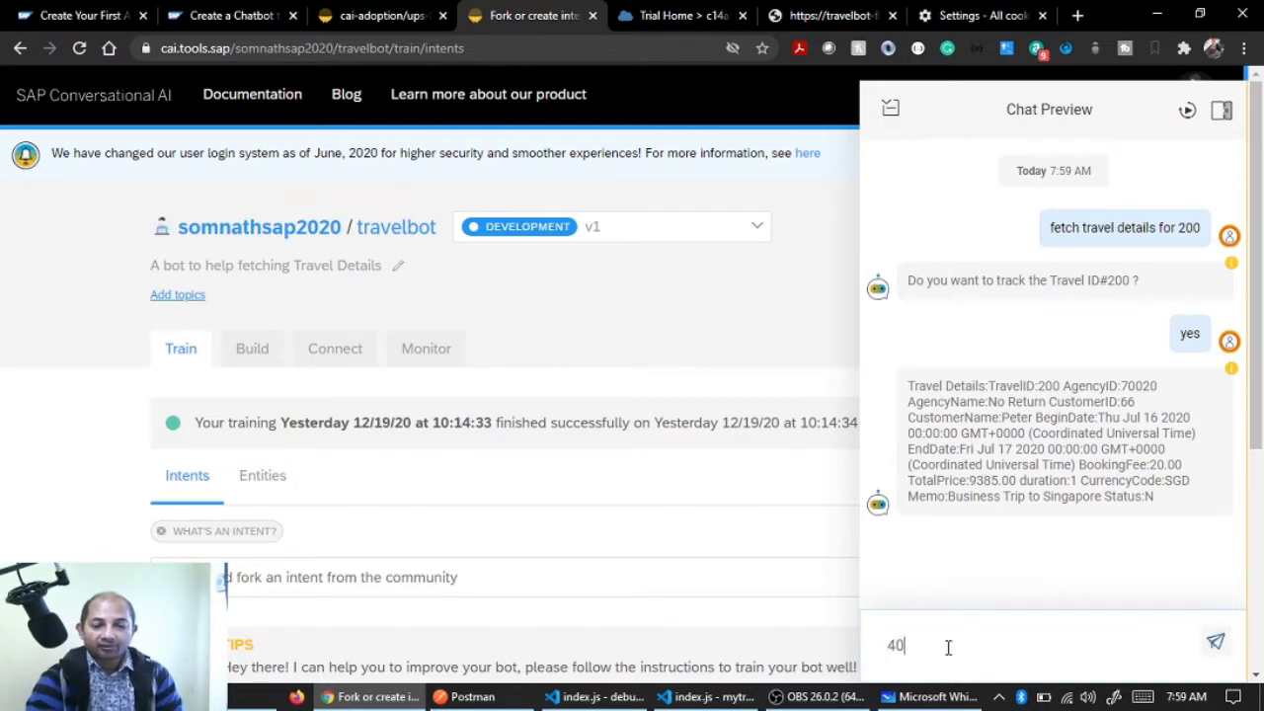
key("Return")
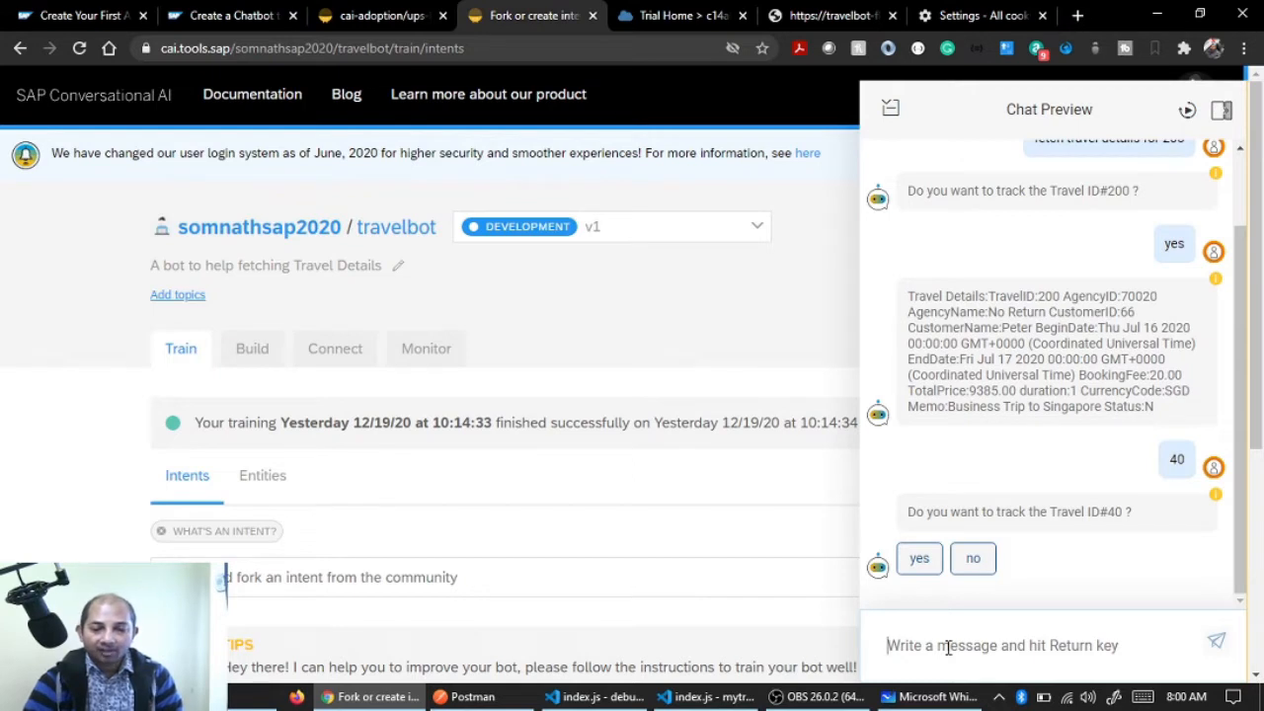
left_click(971, 560)
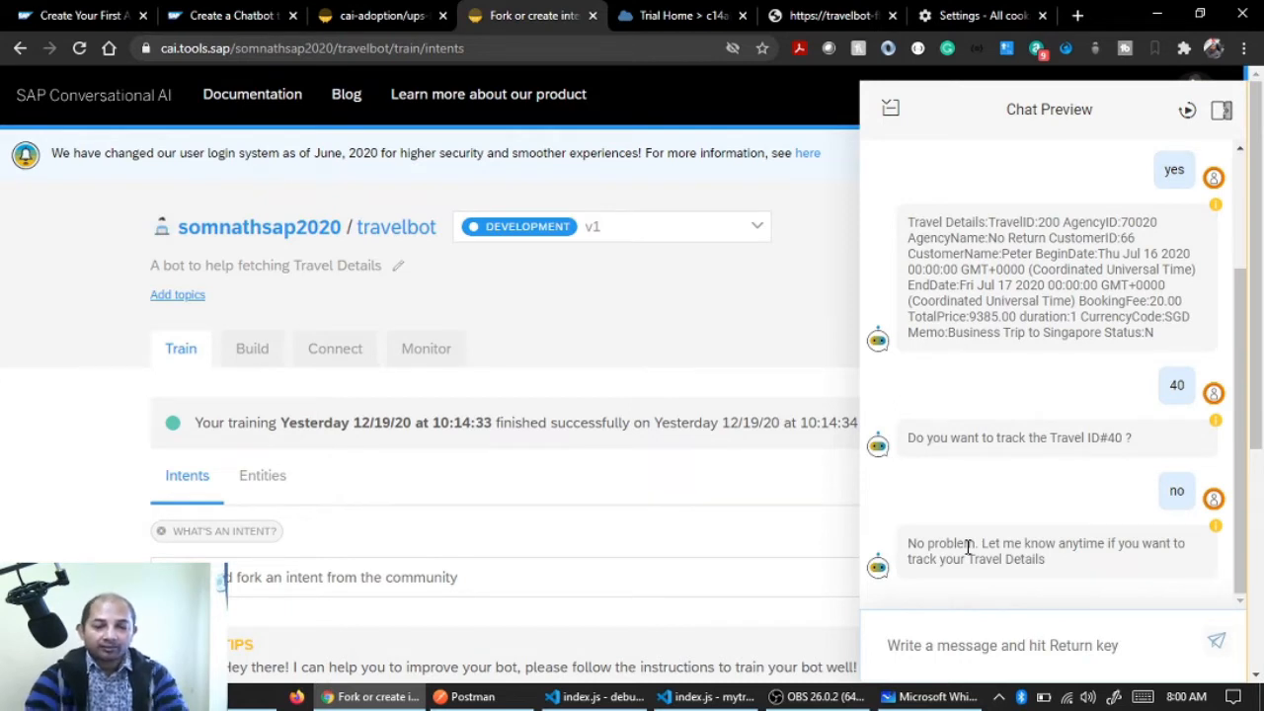
Send "track my travel" to the bot and answer yes to tracking the remembered travel ID
left_click(943, 647)
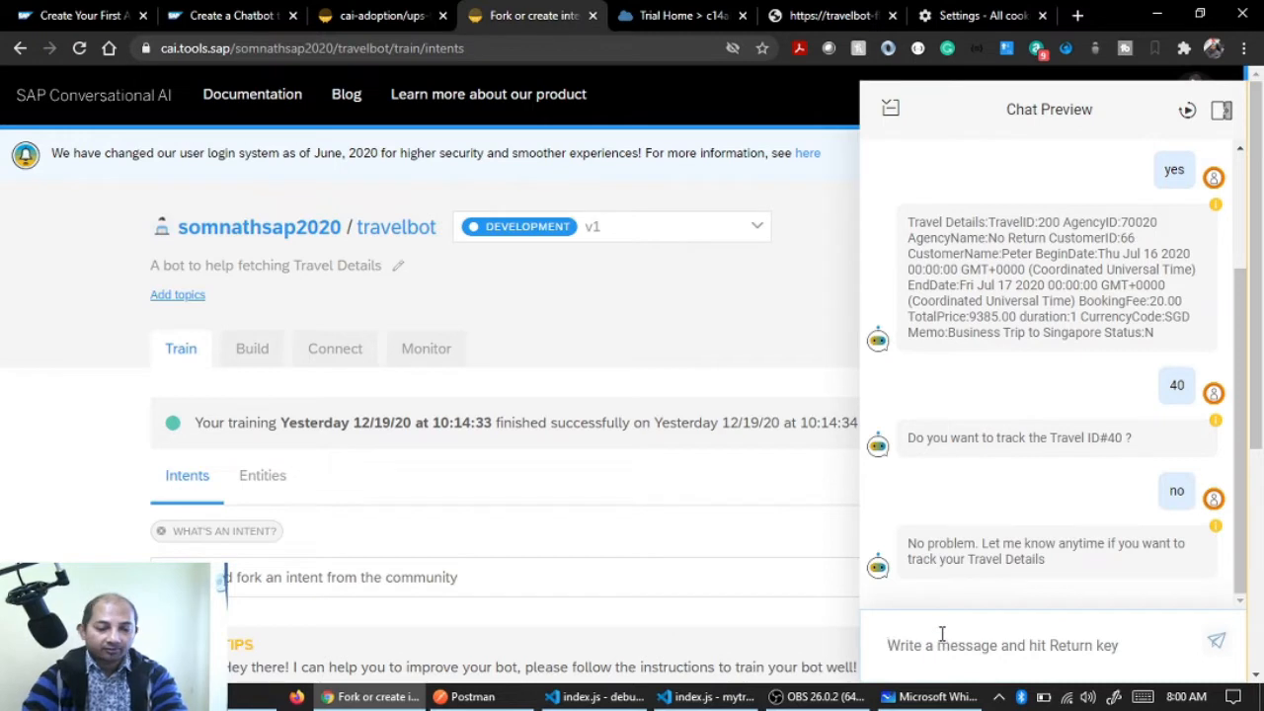
type("track")
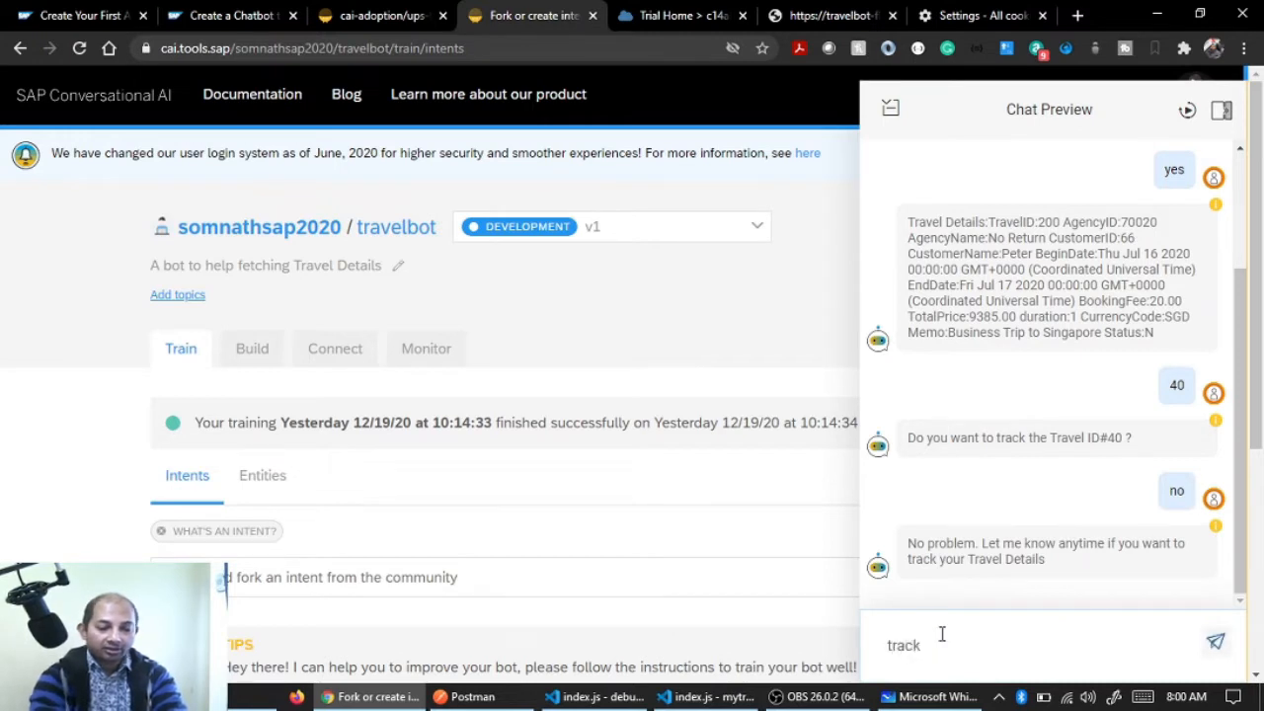
type(" my travl")
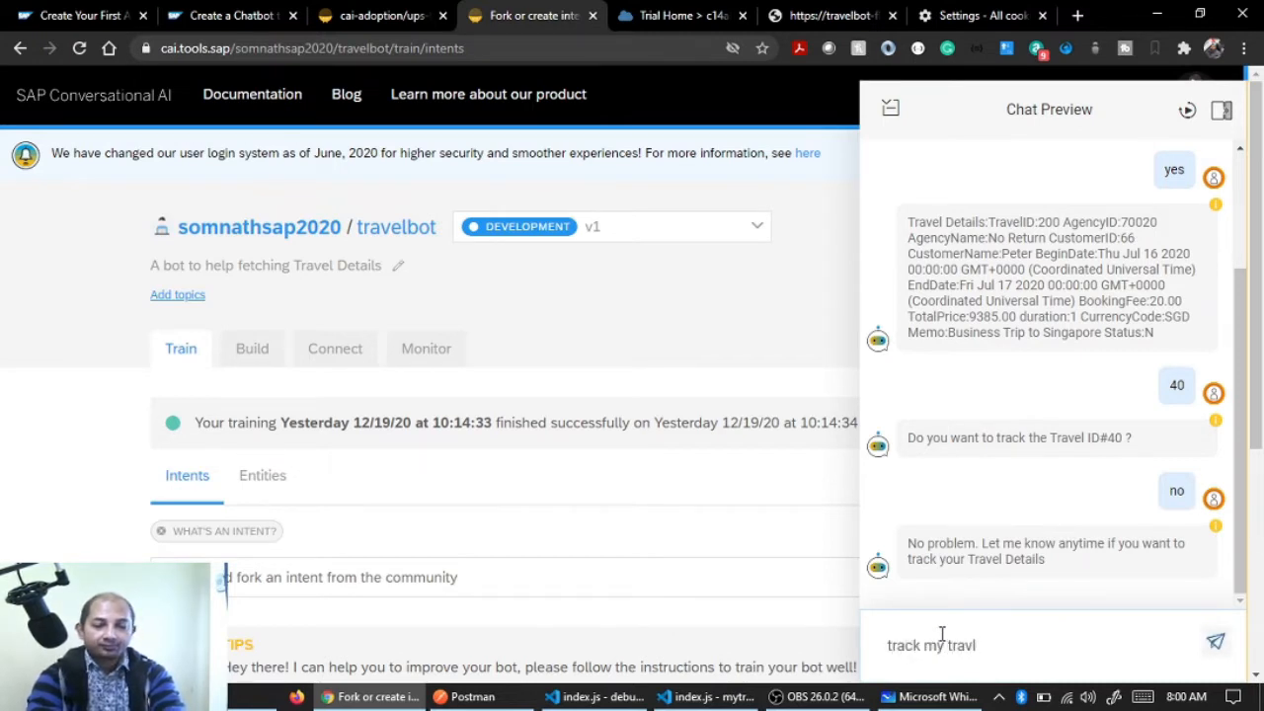
key("BackSpace")
type("el")
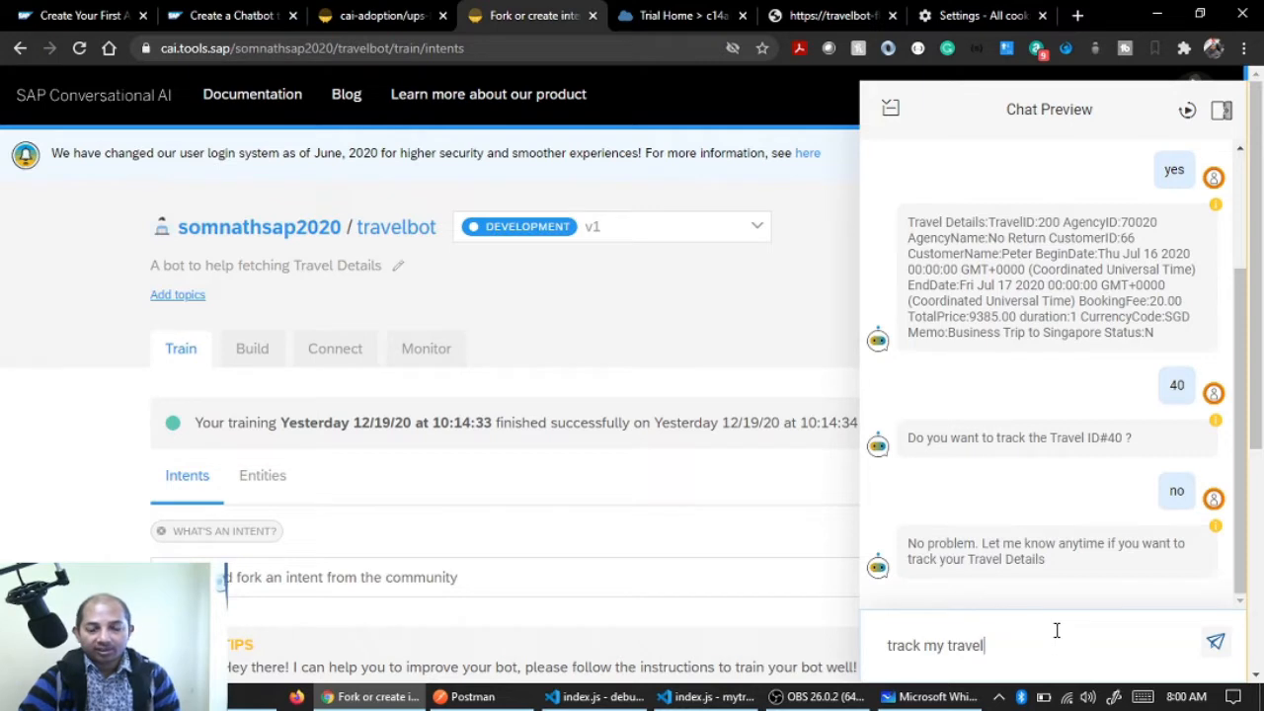
key("Return")
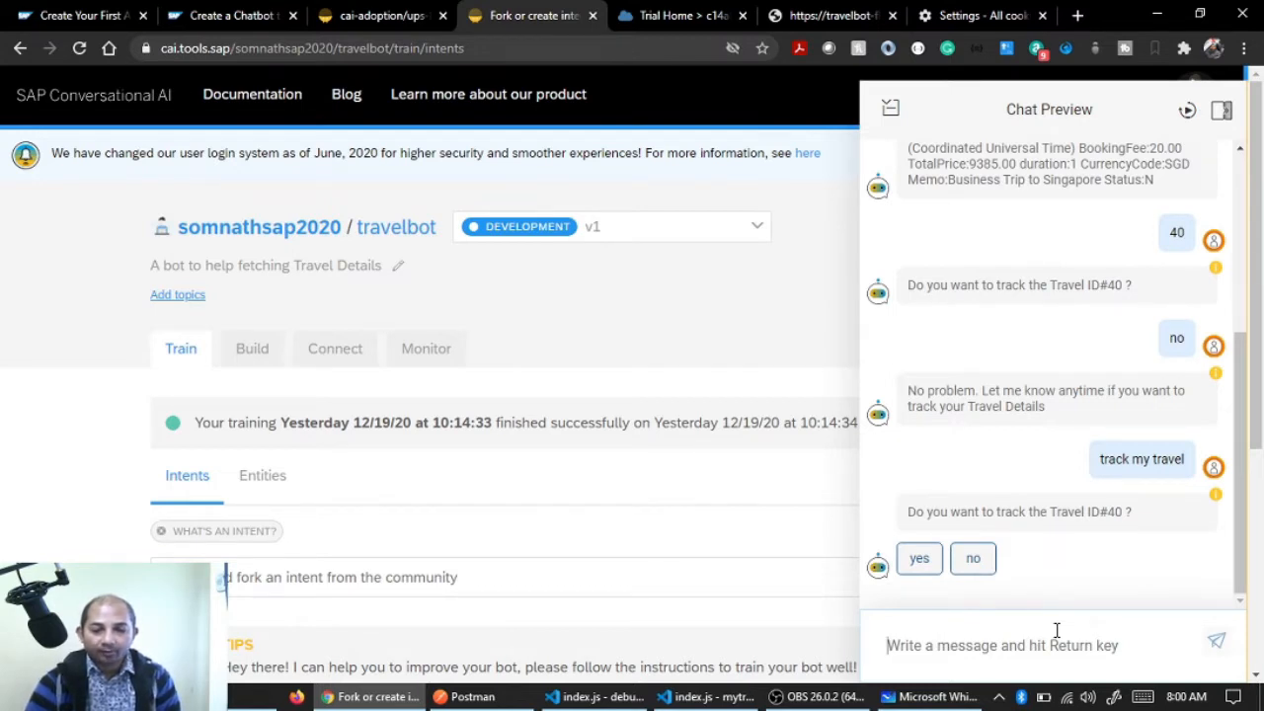
left_click(917, 558)
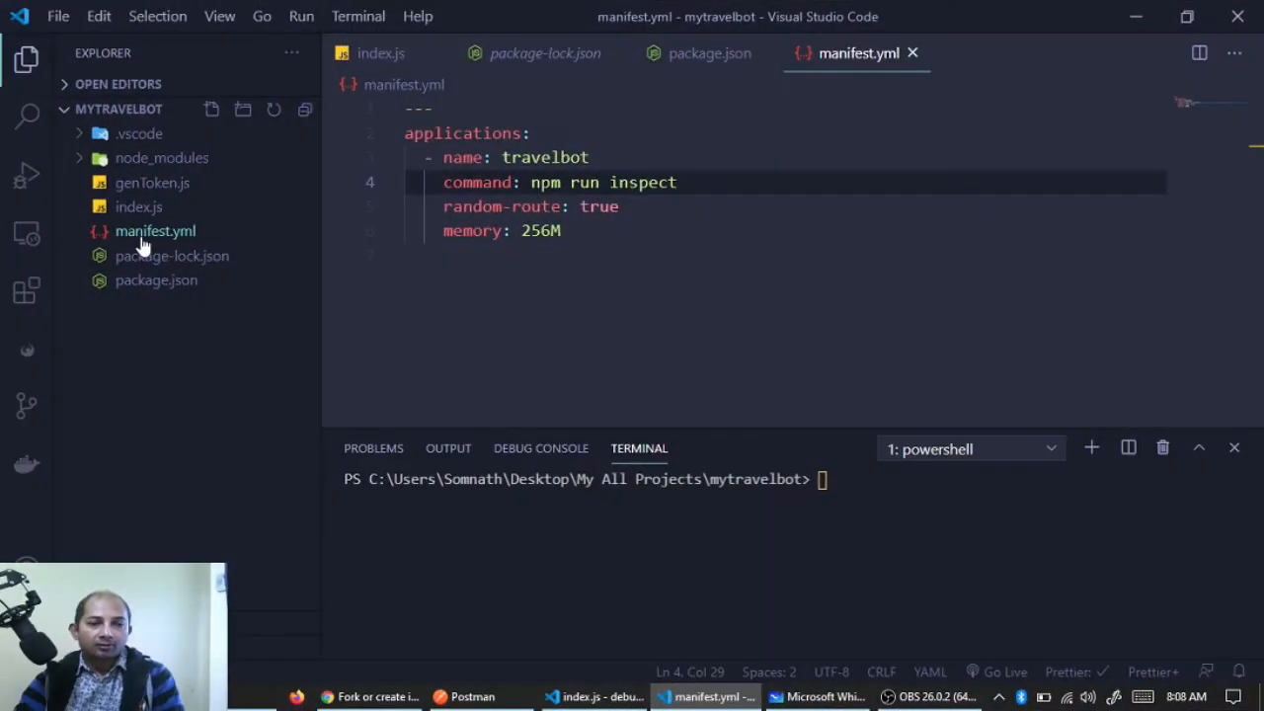
Review genToken.js and index.js in the mytravelbot project, enlarging the code area to examine the route handlers
left_click(138, 186)
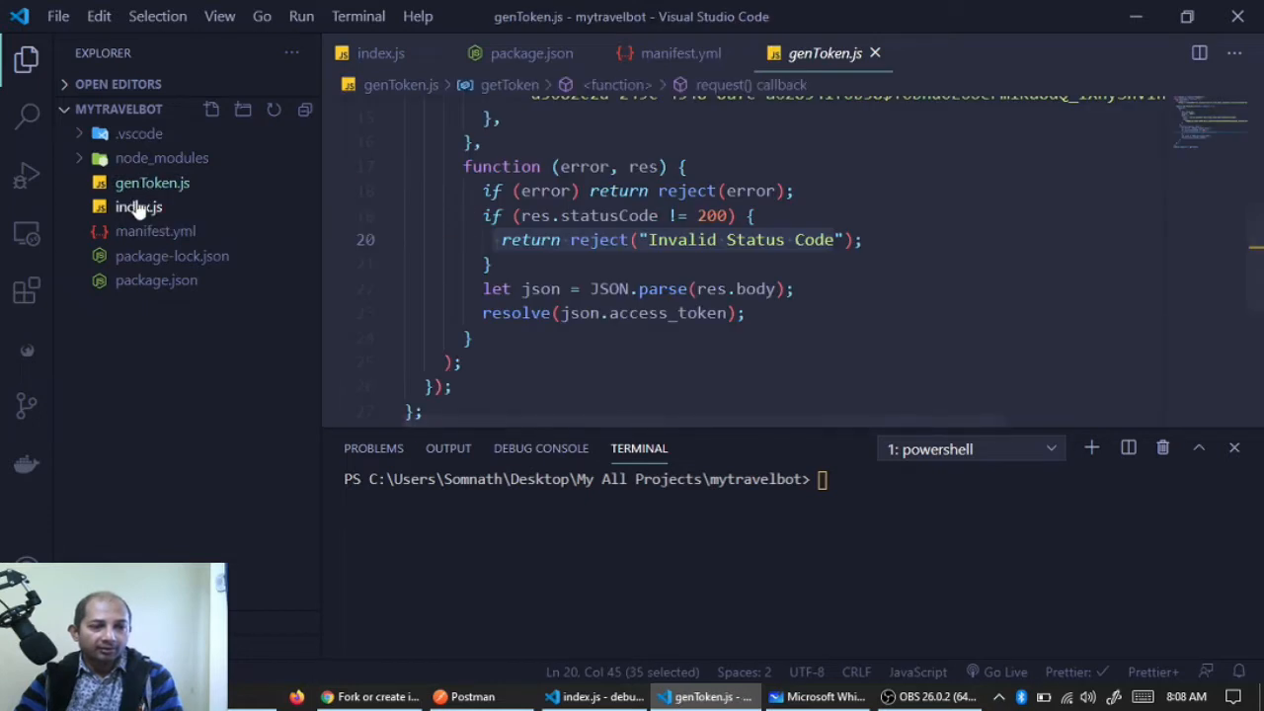
left_click(138, 206)
left_click_drag(722, 428, 721, 559)
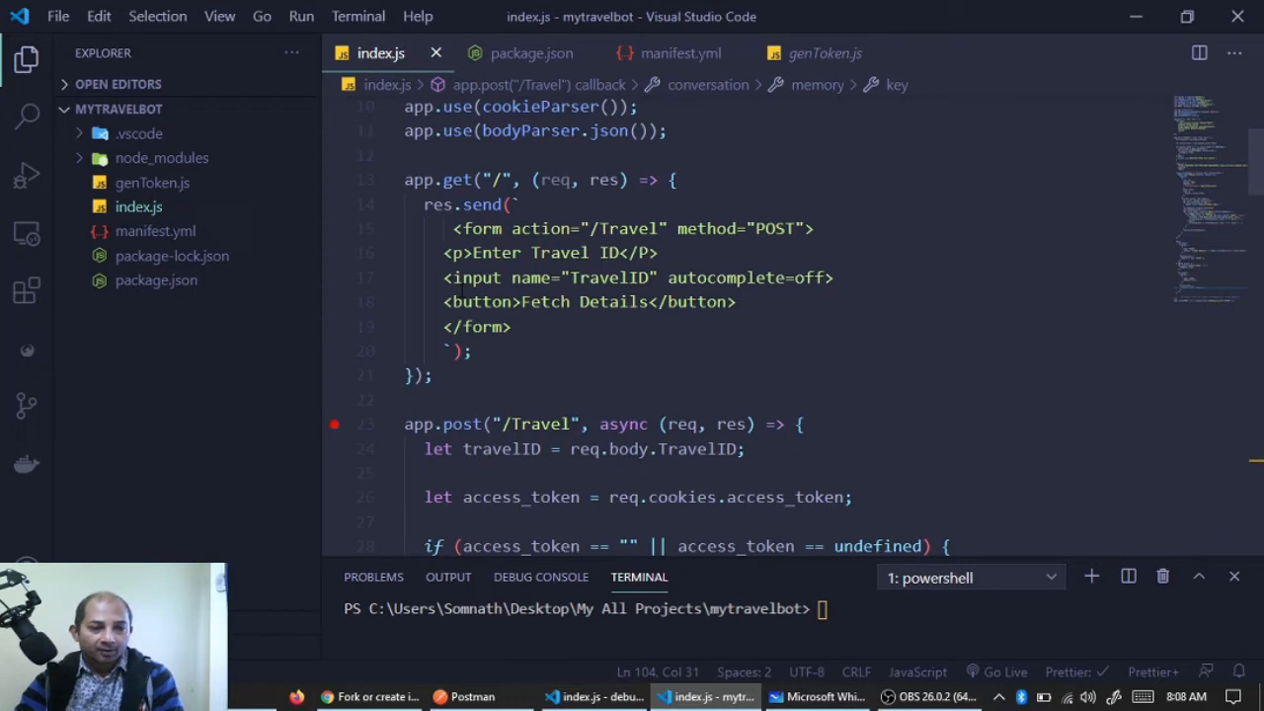
Examine the application settings in manifest.yml, including the random-route and memory entries
left_click(158, 237)
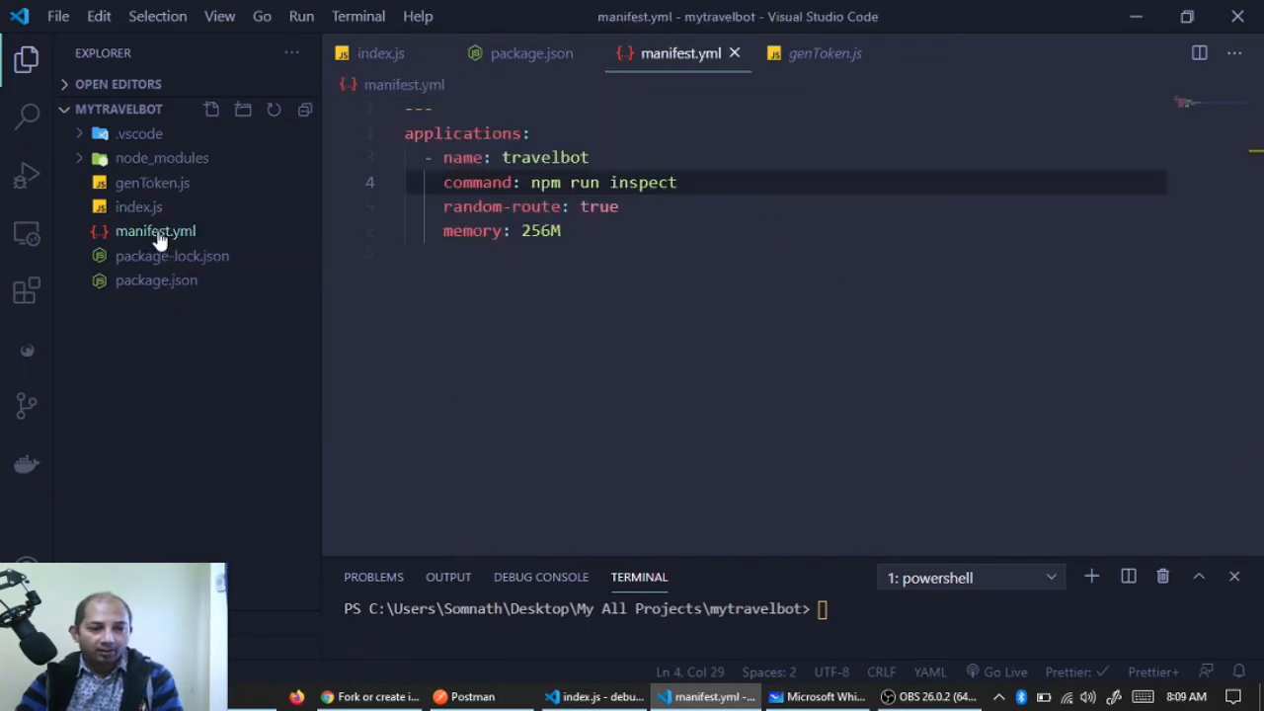
left_click_drag(598, 231, 381, 145)
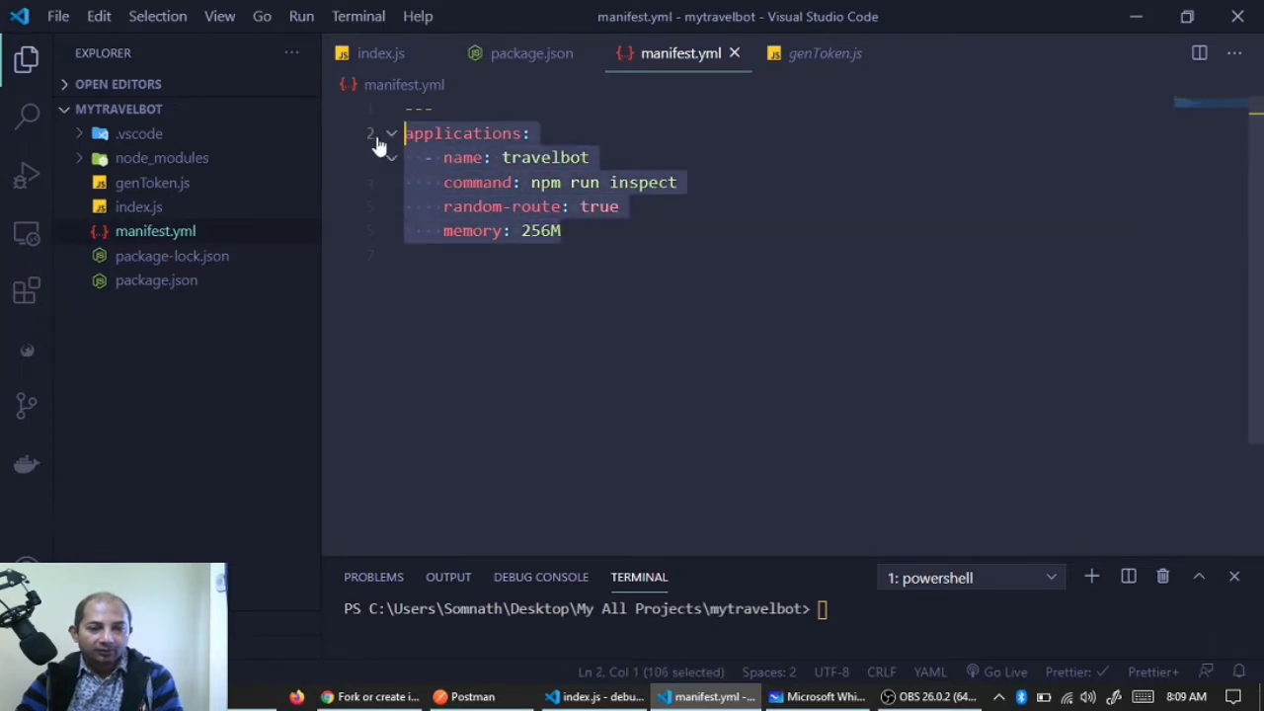
left_click(587, 264)
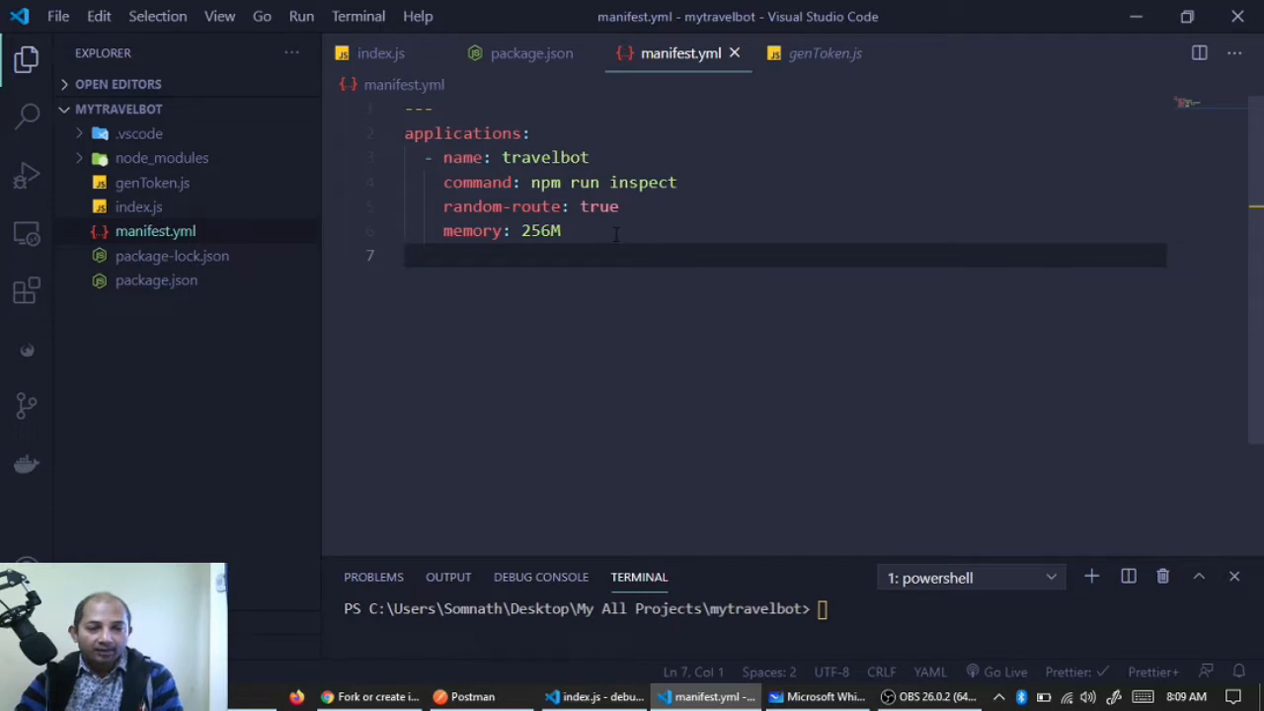
left_click_drag(620, 206, 443, 207)
left_click(658, 237)
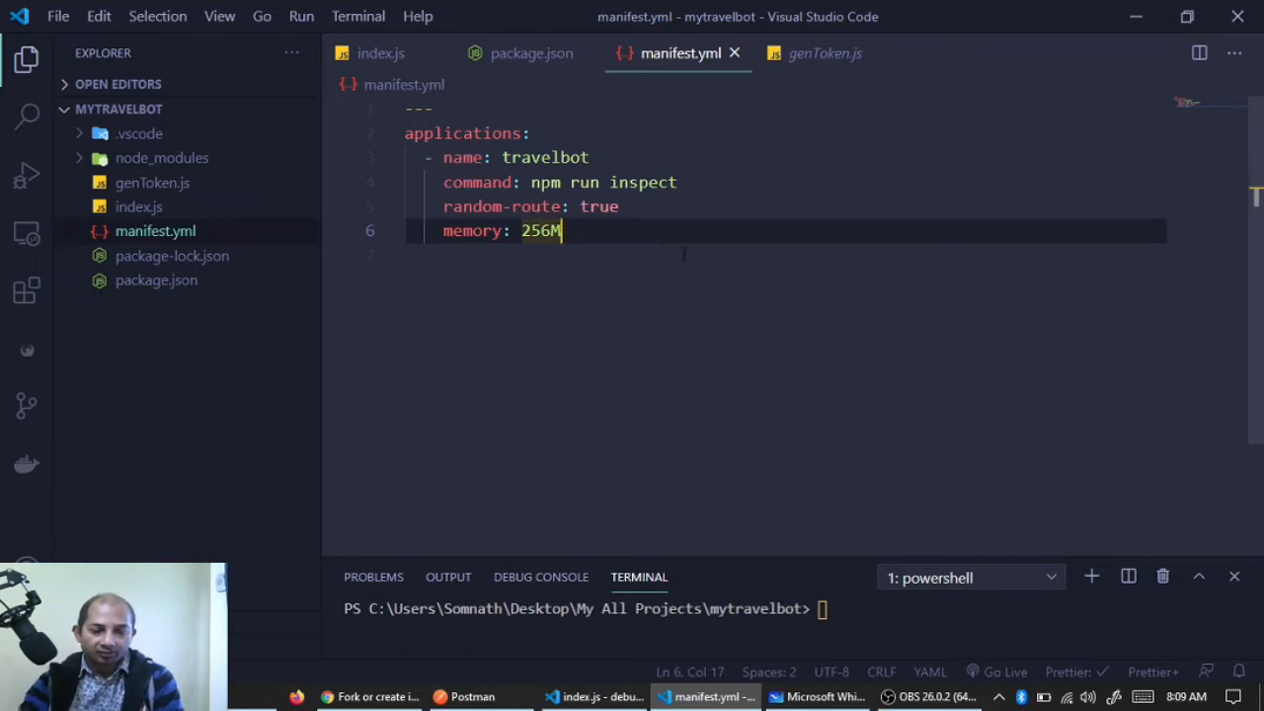
Enlarge the terminal and enter the command "cf login" at the prompt without running it
left_click_drag(708, 559, 707, 378)
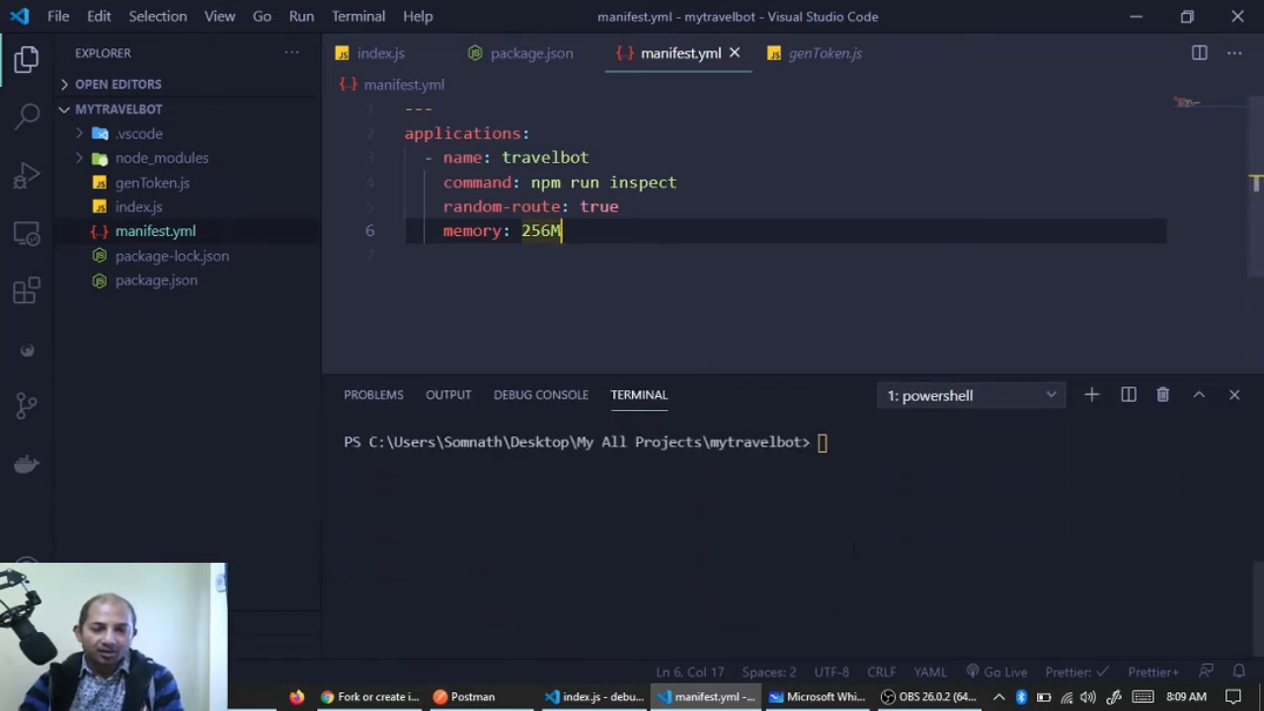
key("ctrl+grave")
type("cf l")
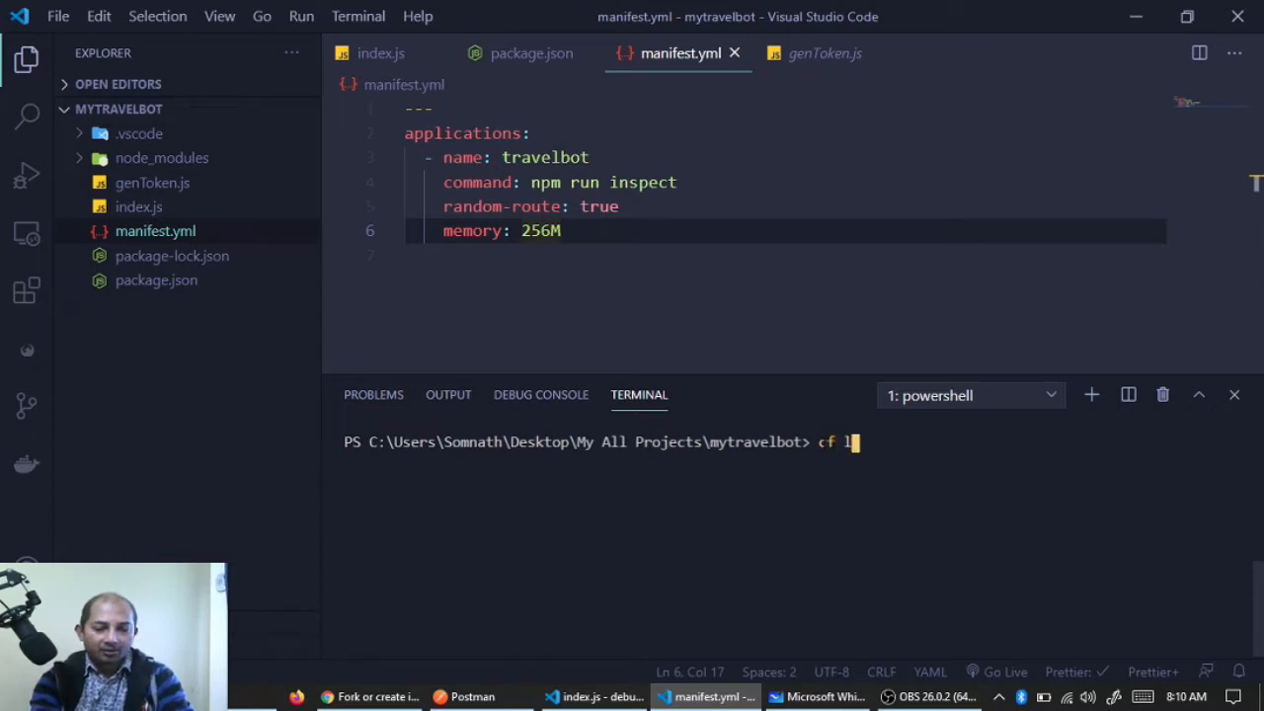
type("ogn")
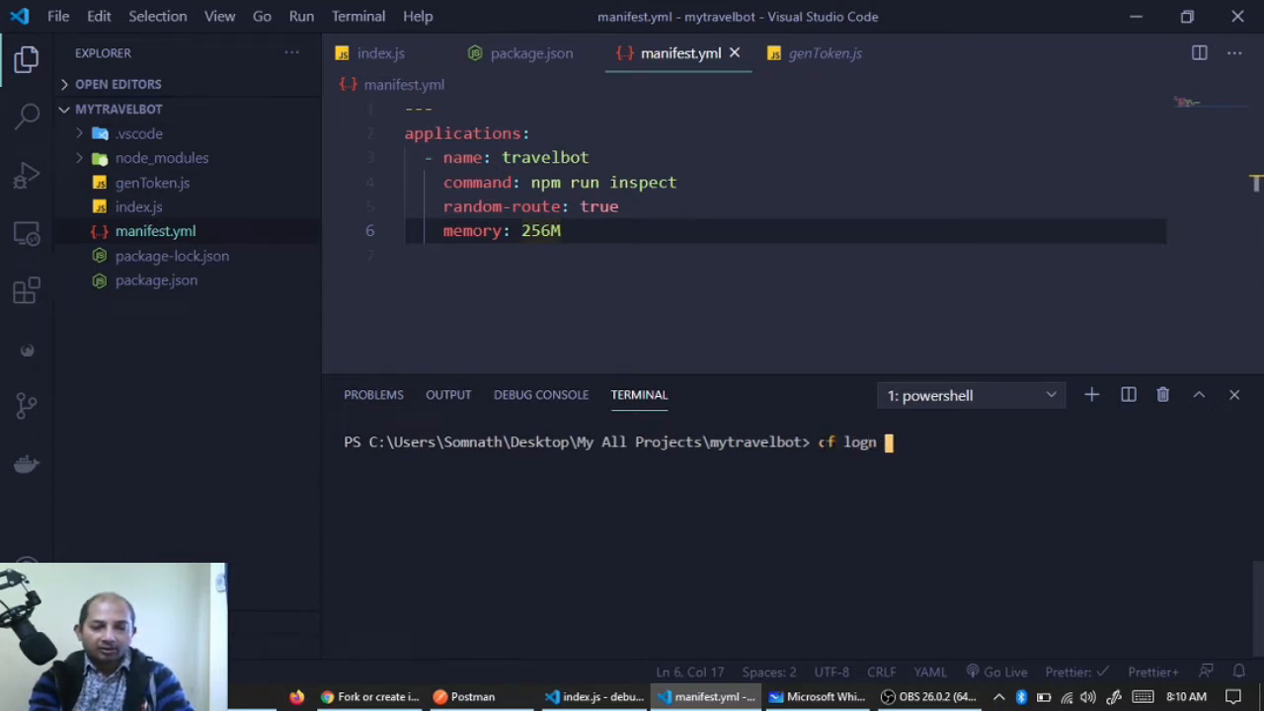
key("BackSpace")
key("BackSpace")
type("in")
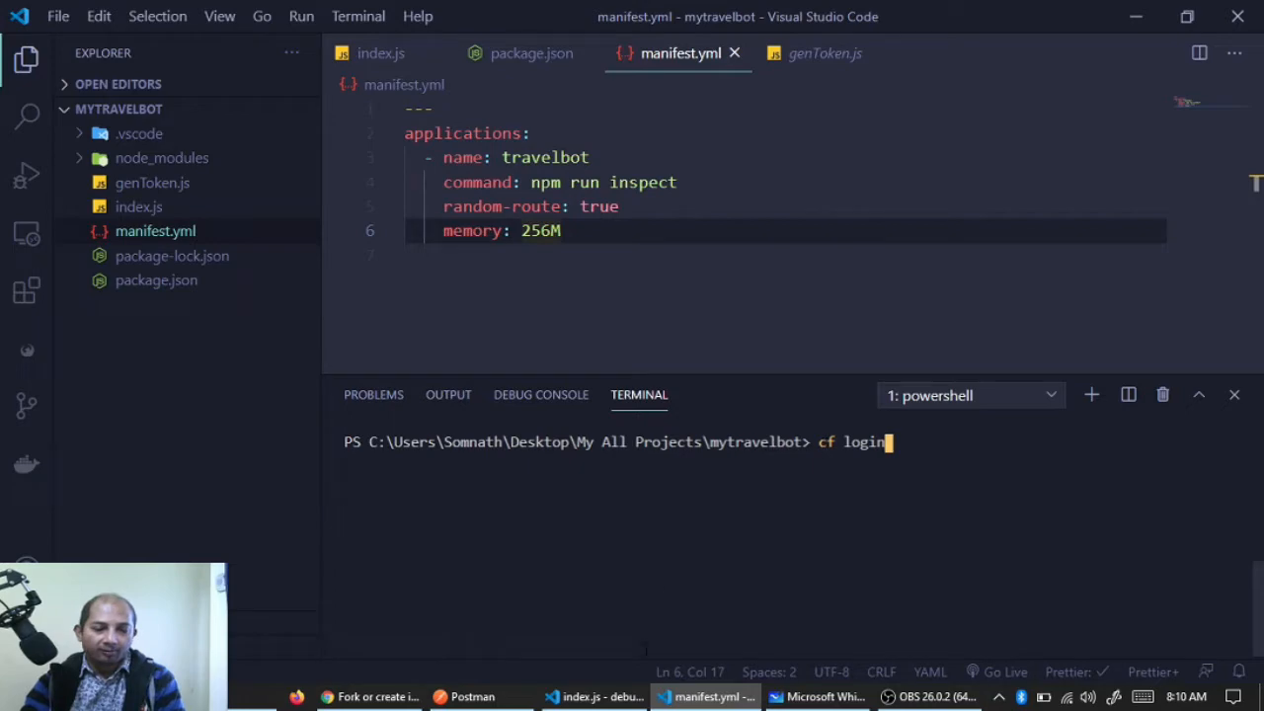
Switch to SAP Cloud Platform Cockpit in the browser, open the trial subaccount overview and select its Cloud Foundry API endpoint URL
left_click(367, 697)
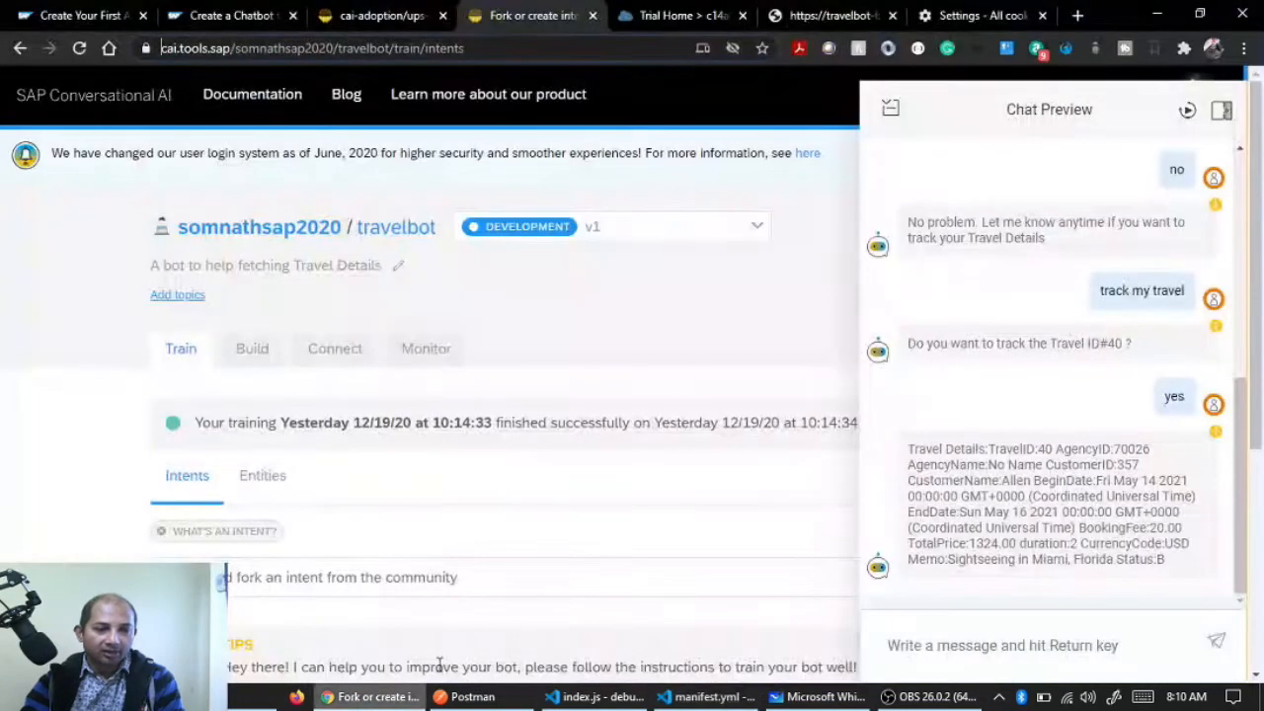
left_click(642, 18)
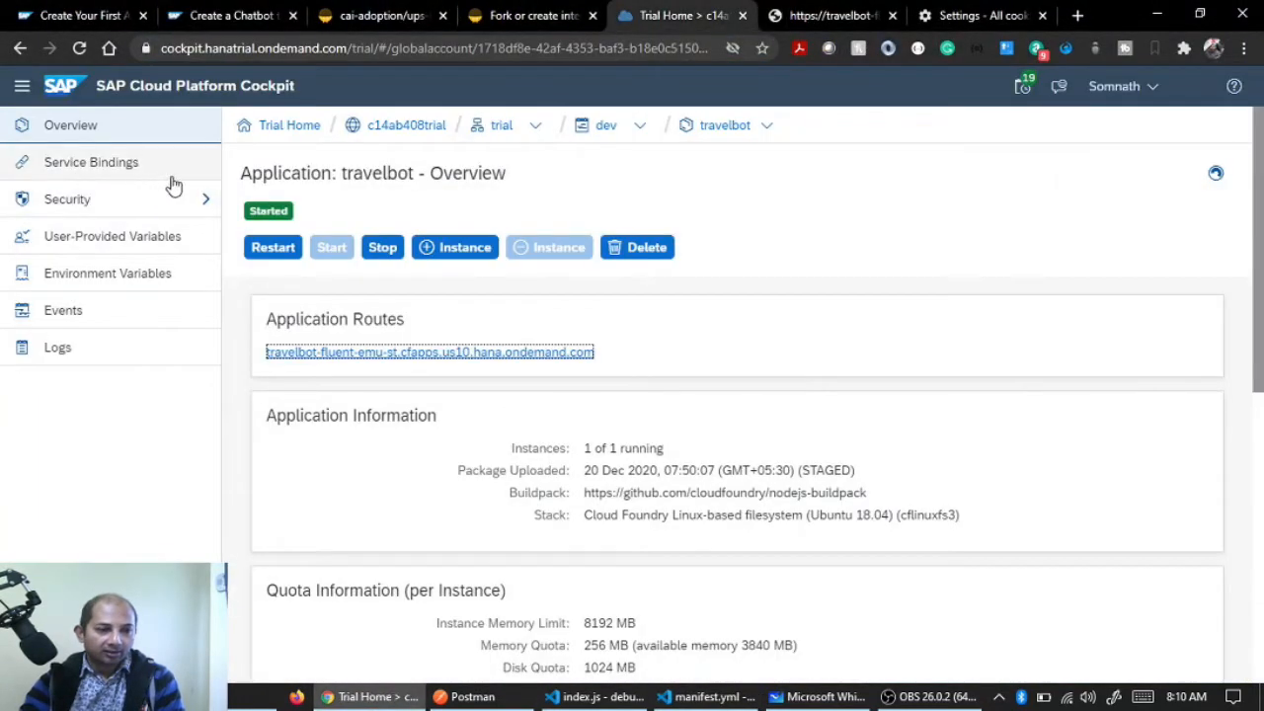
left_click(501, 126)
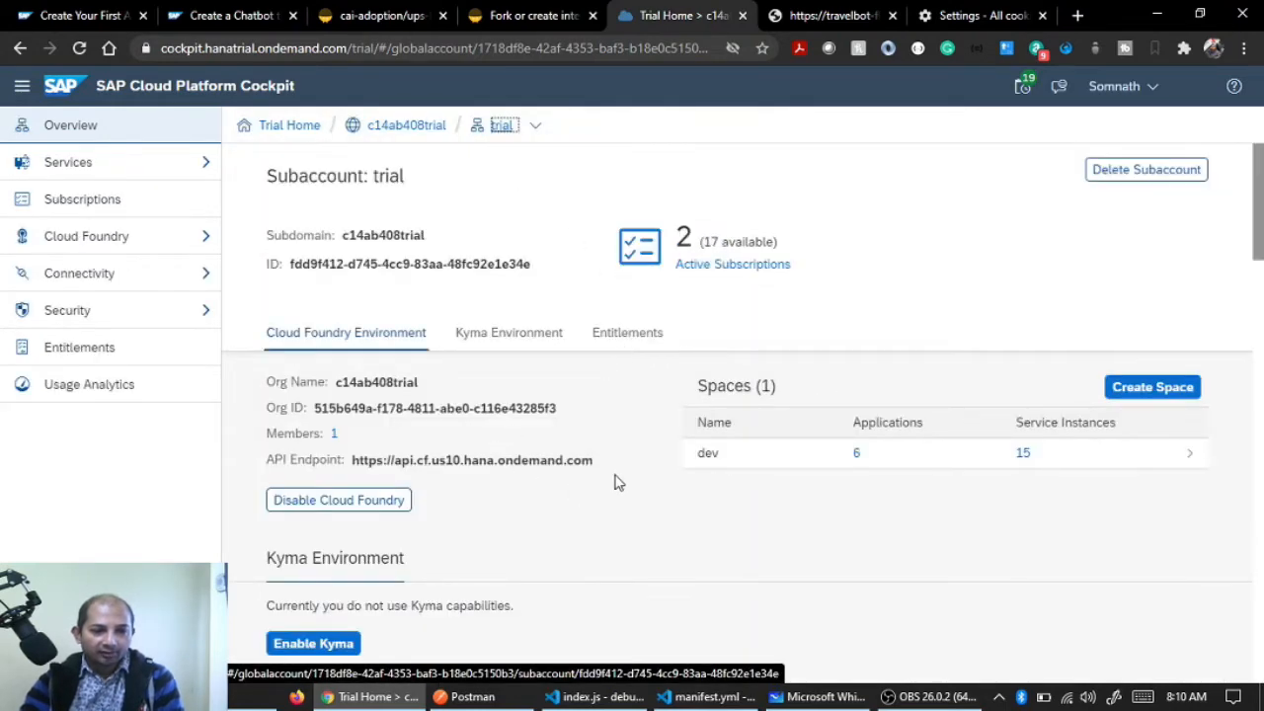
left_click_drag(592, 464, 353, 461)
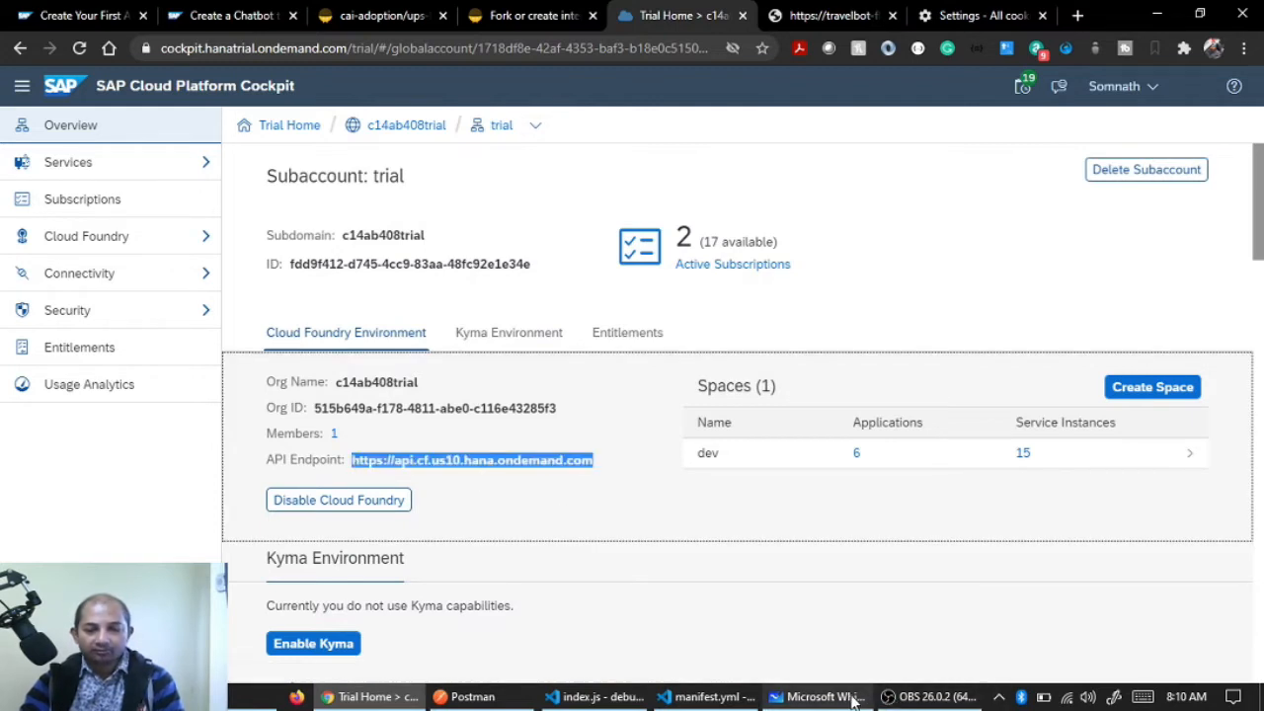
mouse_move(813, 691)
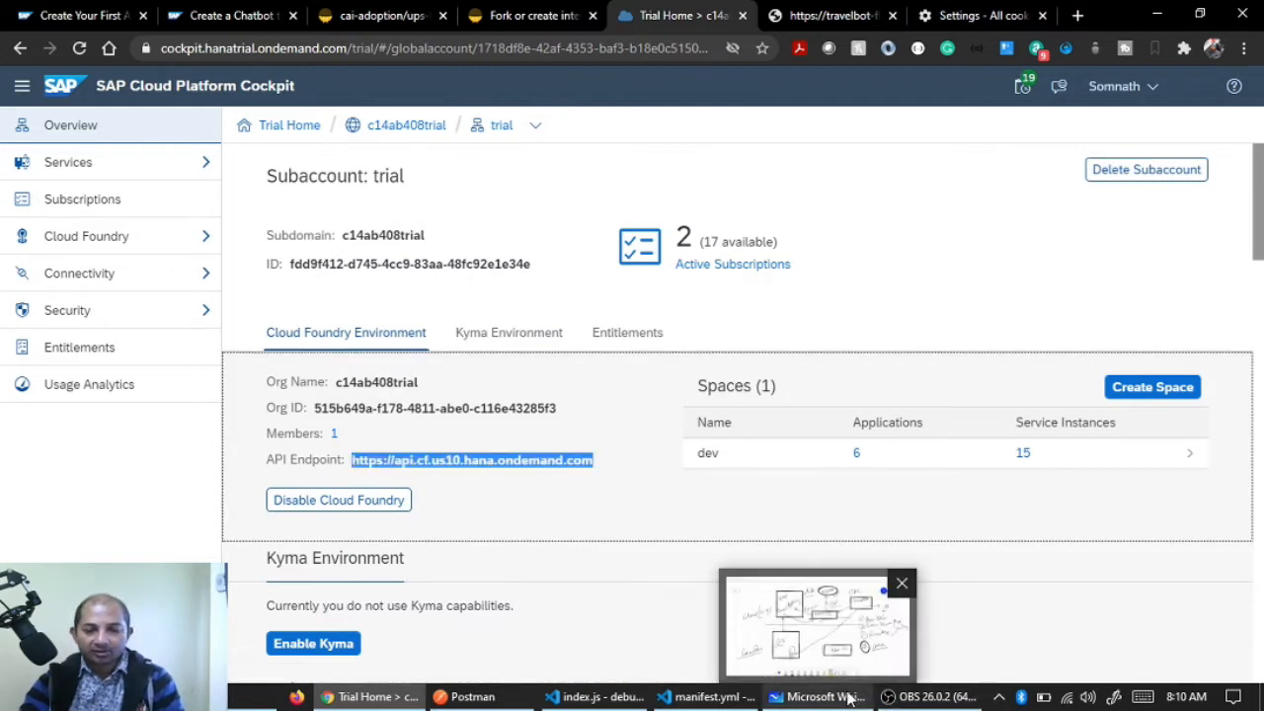
Switch back to the manifest.yml window in Visual Studio Code, run "cf login", and end that terminal session without entering credentials
left_click(634, 697)
left_click(709, 696)
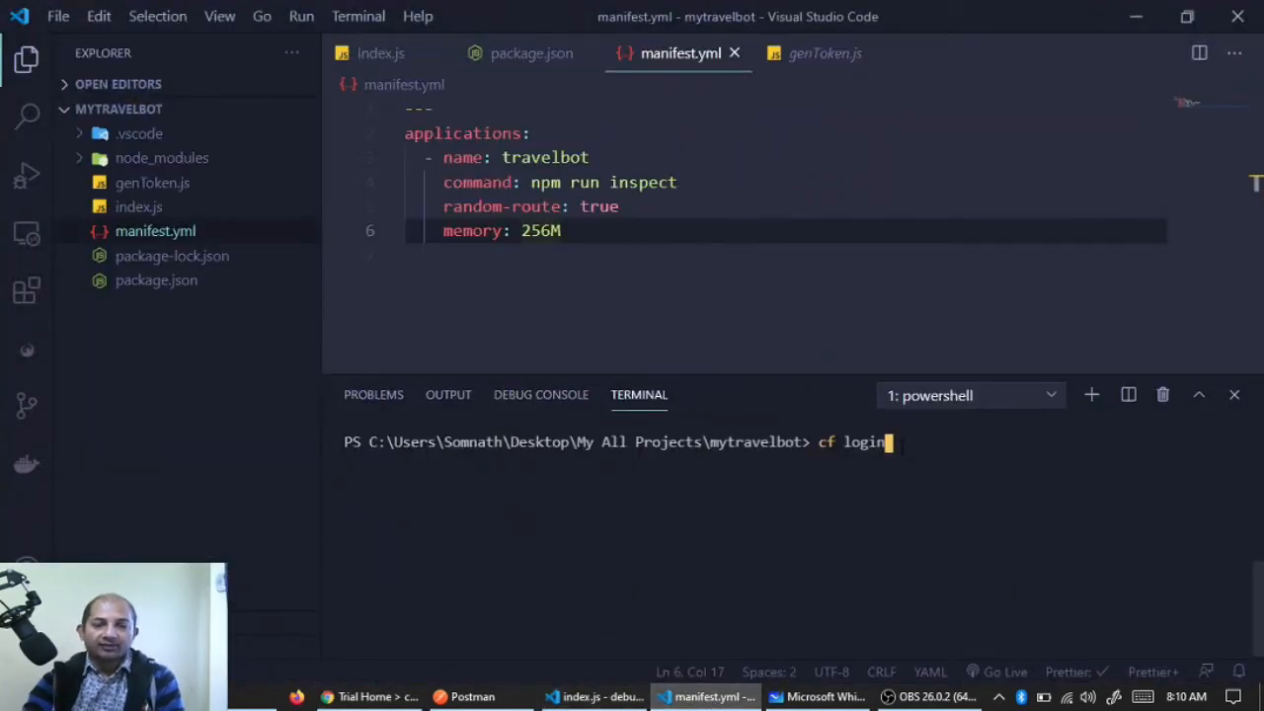
key("Return")
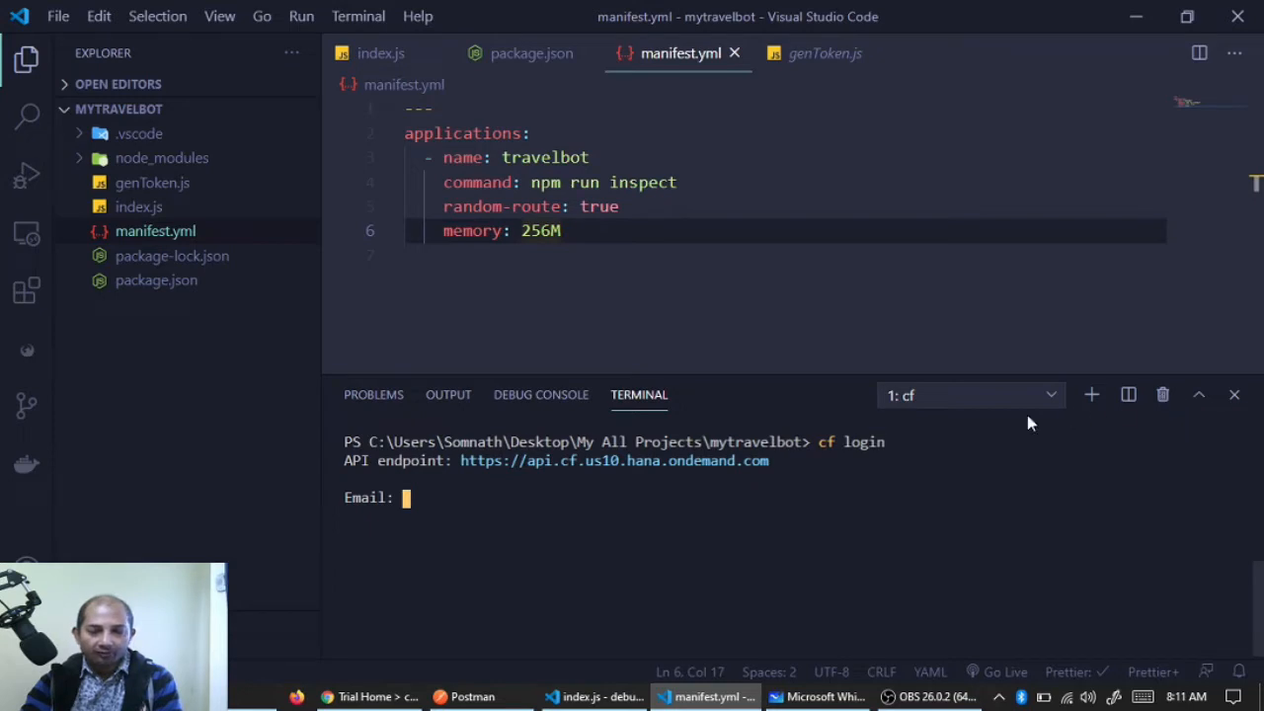
left_click(1163, 397)
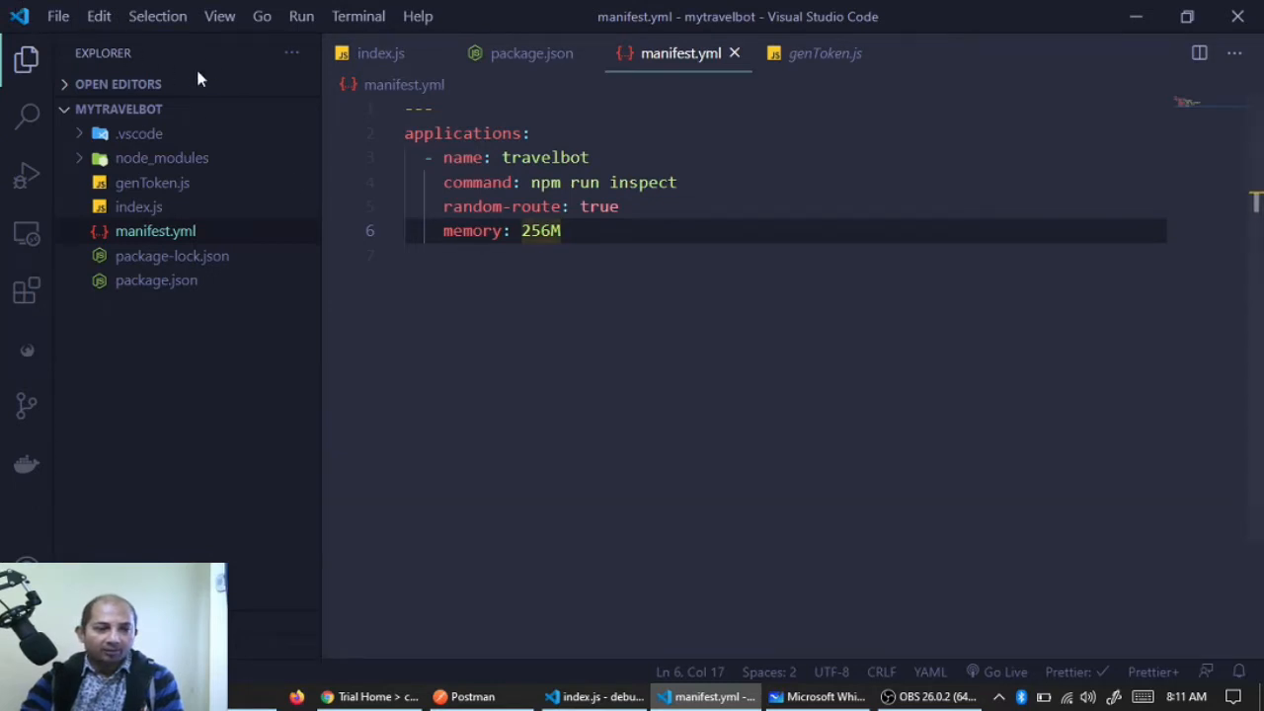
Open a new terminal, list the Cloud Foundry applications with "cf apps", and examine the travelbot entry
left_click(219, 17)
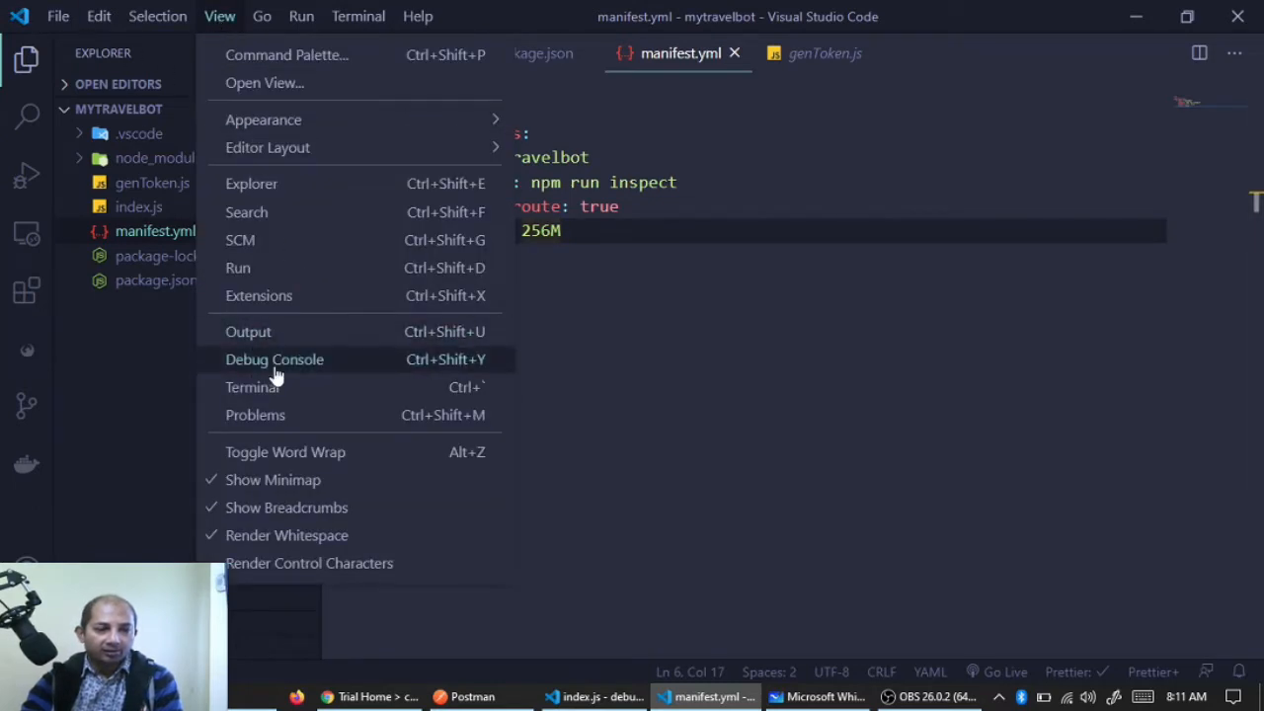
left_click(252, 387)
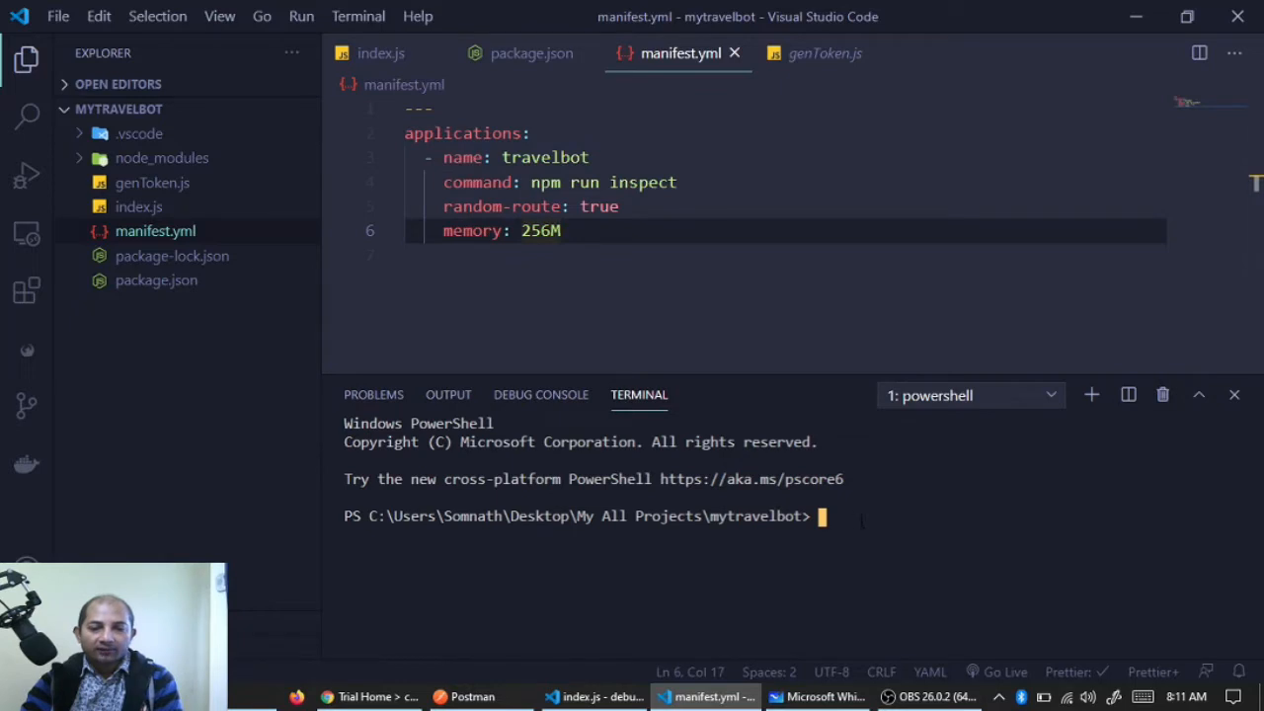
type("cf apps")
key("Return")
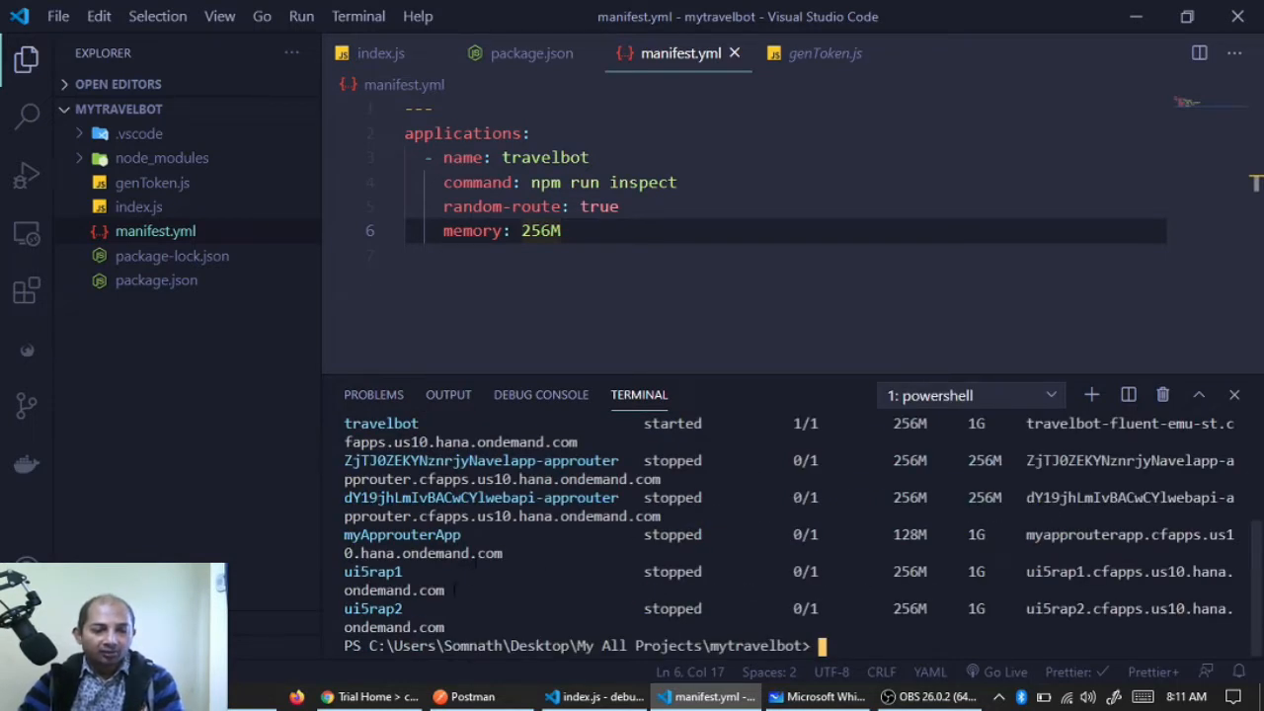
scroll(454, 590, "up", 3)
left_click_drag(426, 608, 329, 608)
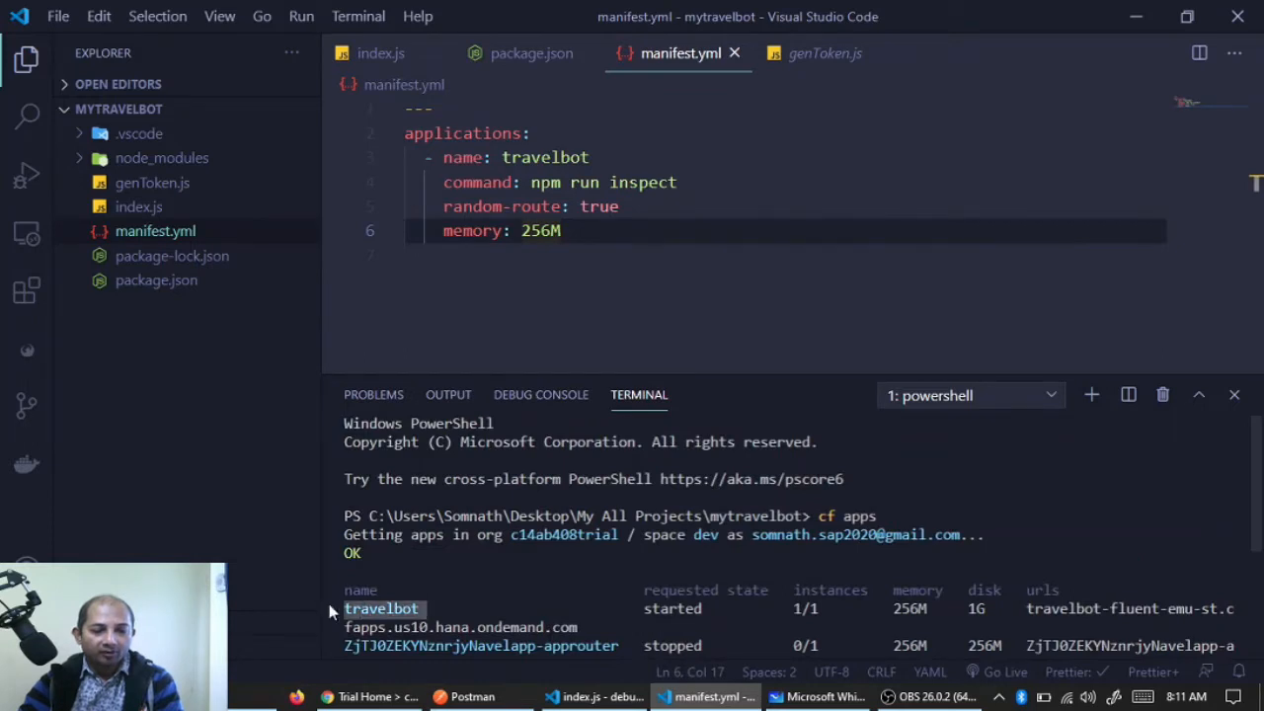
scroll(600, 572, "down", 3)
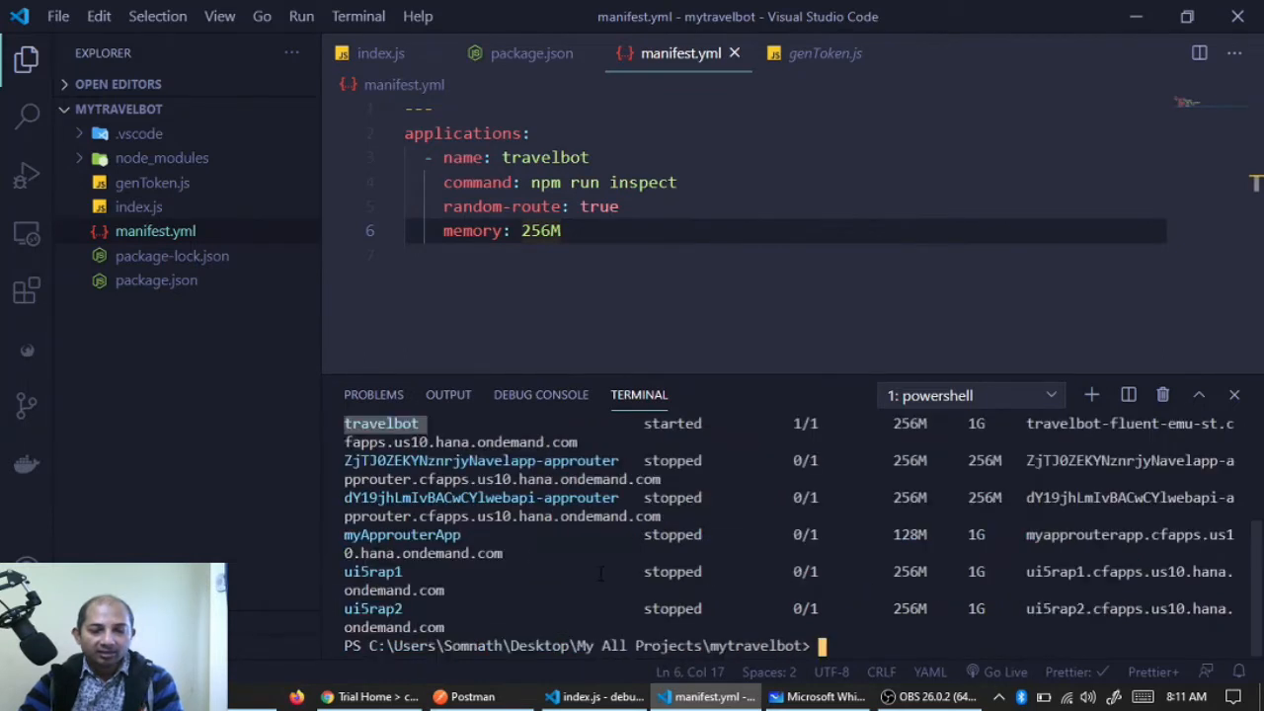
Delete the deployed app with the command "cf delete travelbot" and answer the confirmation with "y"
left_click(837, 642)
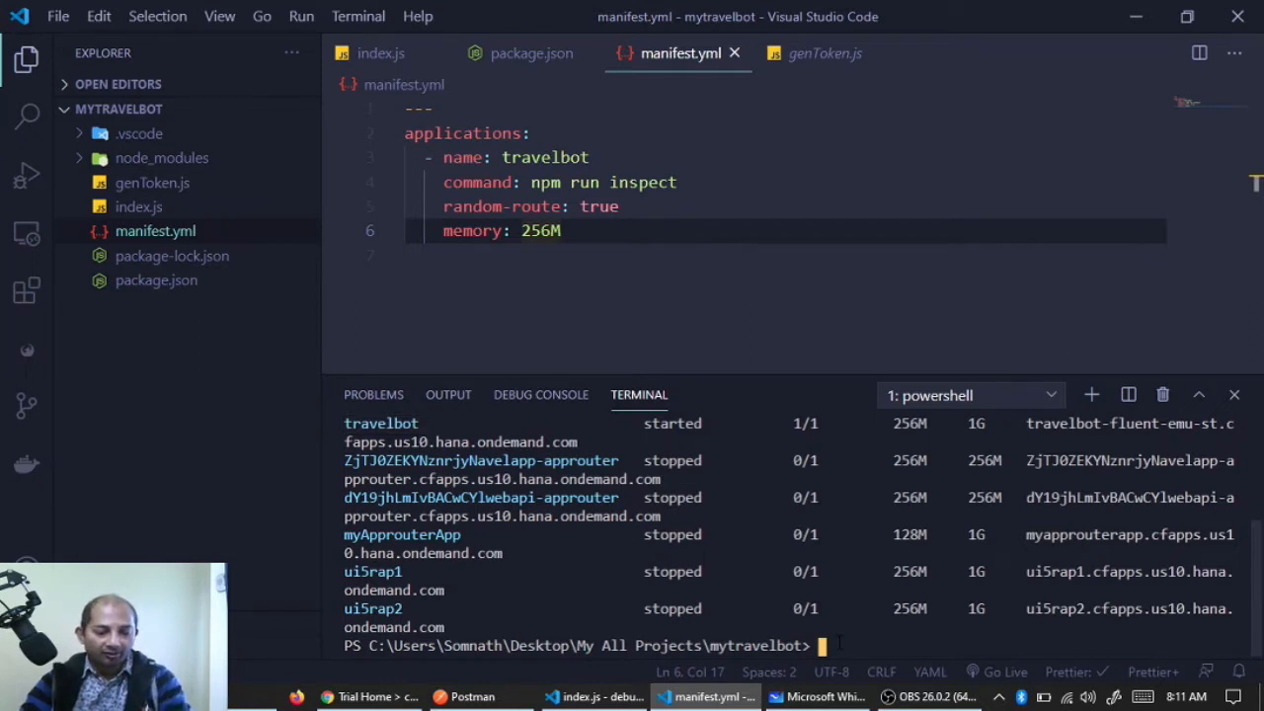
type("c")
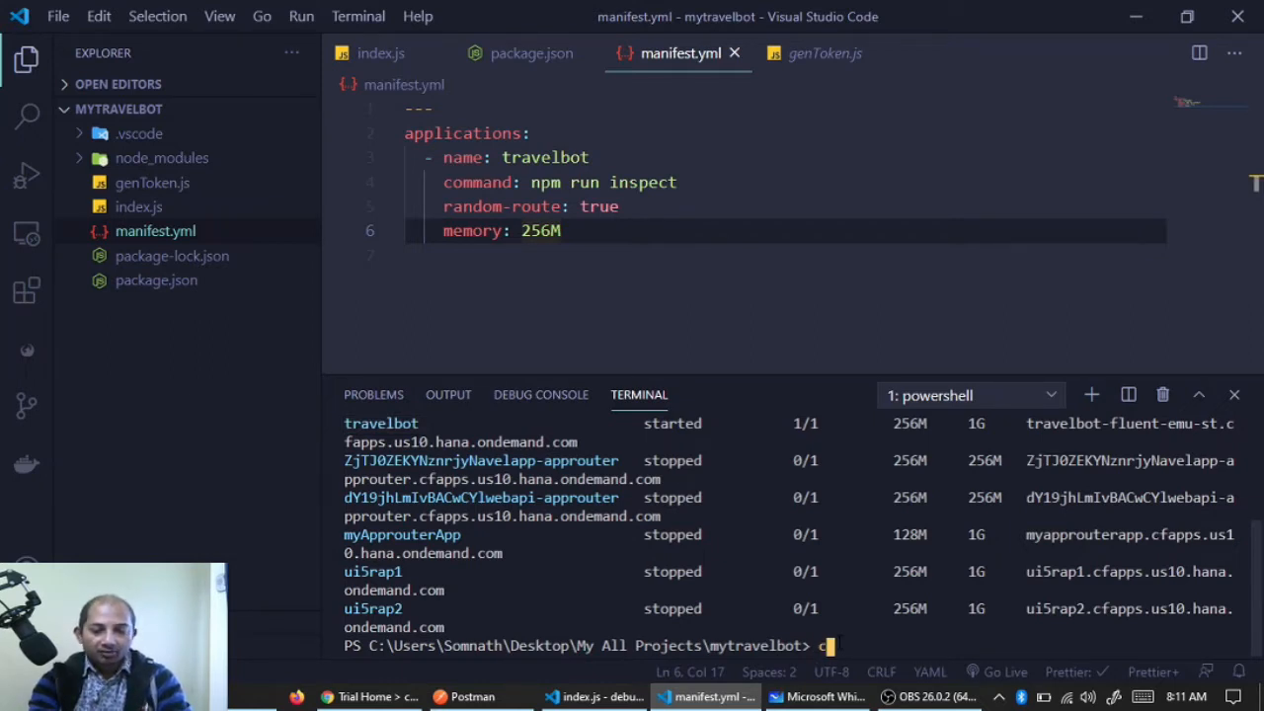
type("f delete trave")
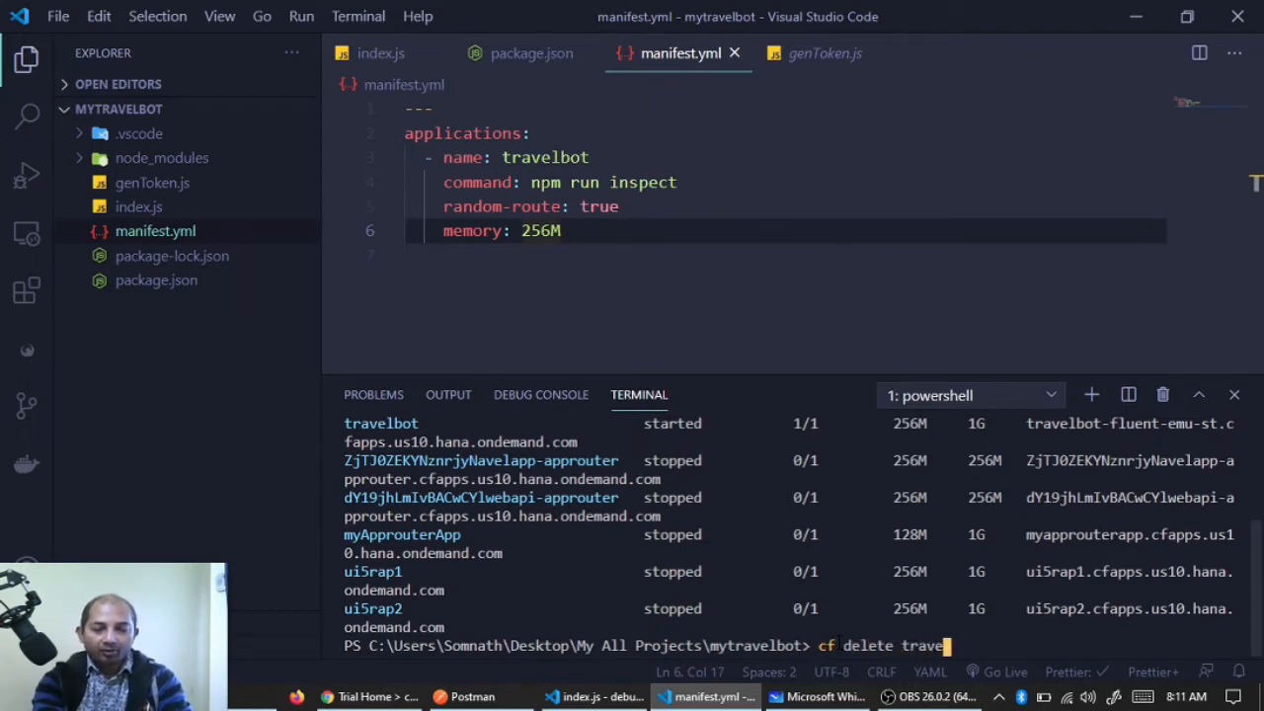
type("lbot")
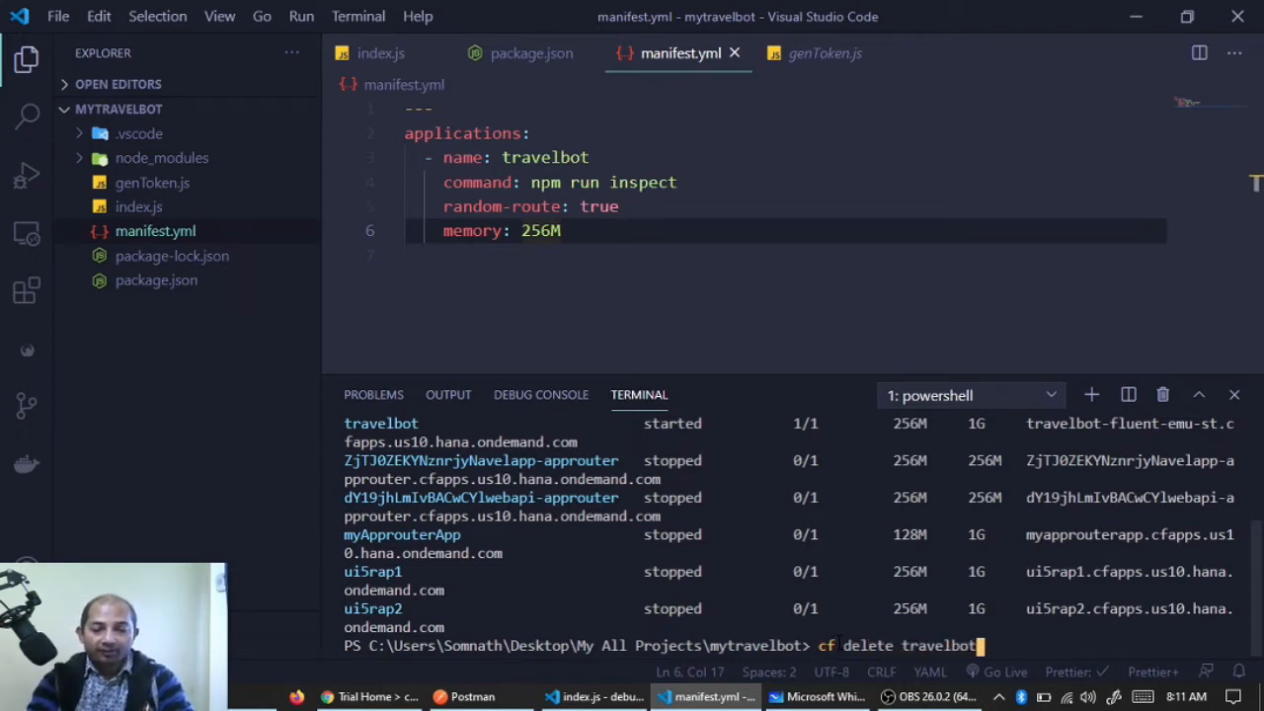
key("Return")
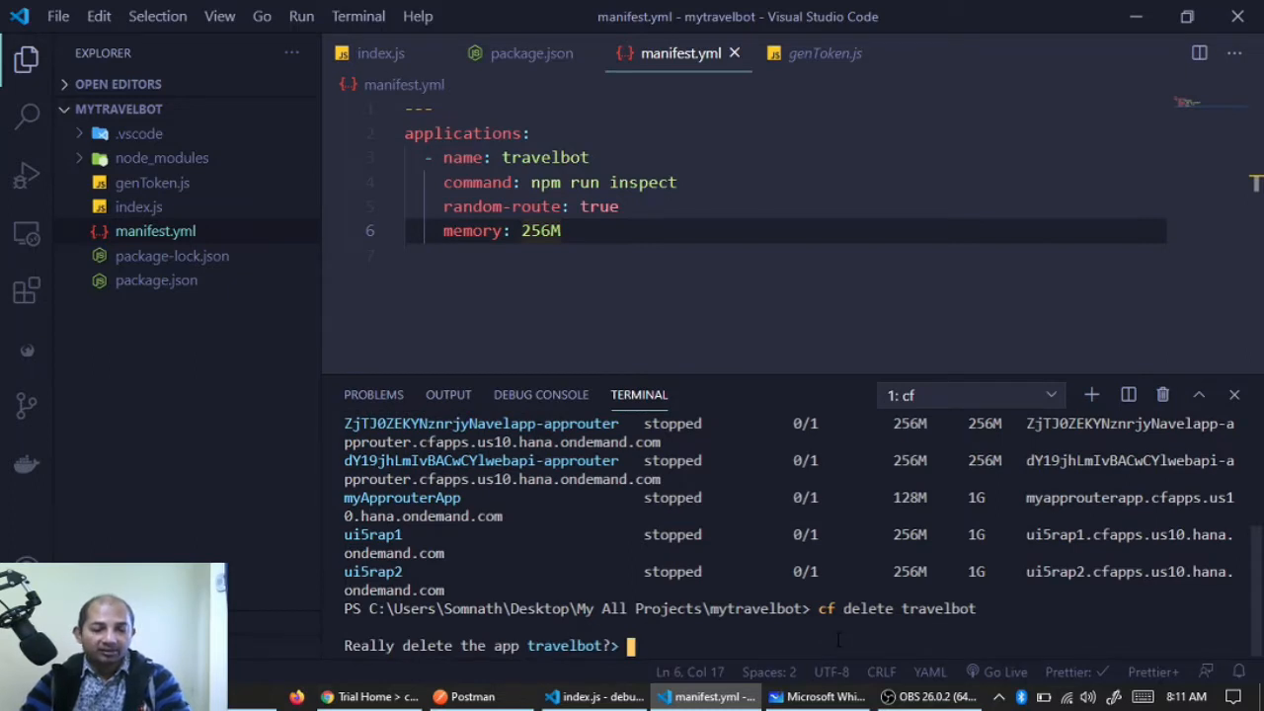
type("y")
key("Return")
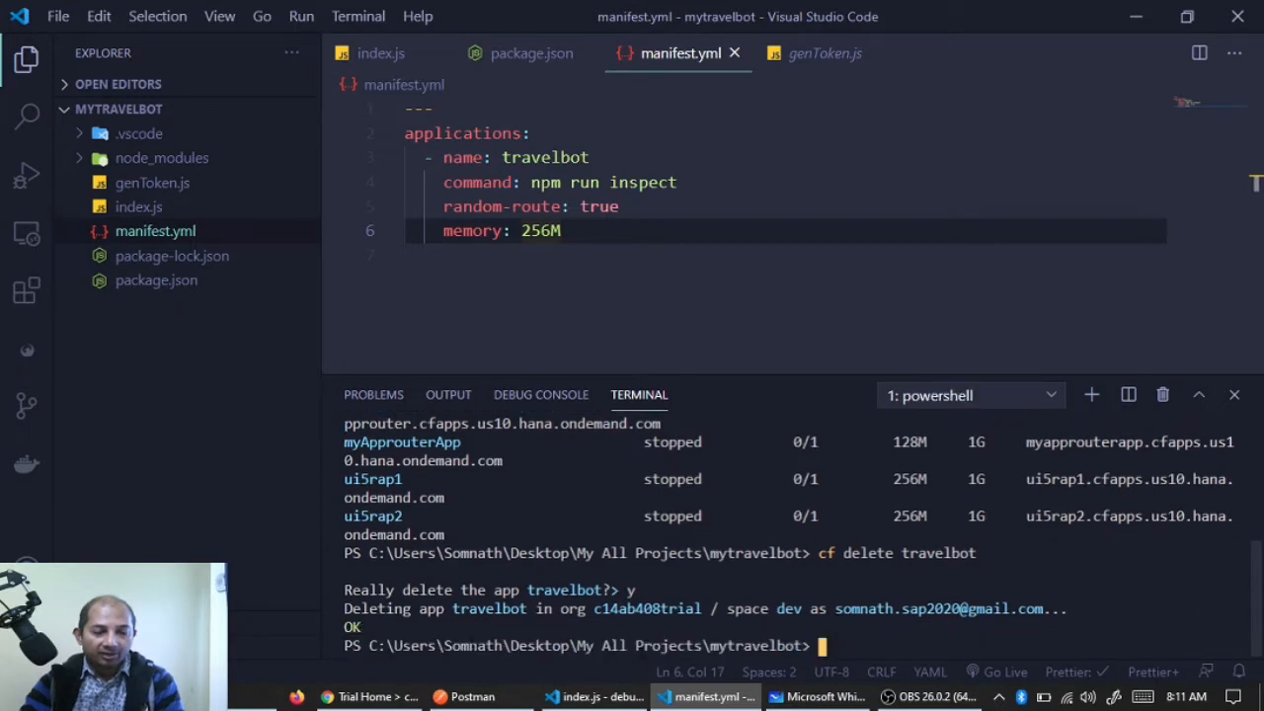
Switch to SAP Cloud Platform Cockpit in the browser and open the applications list of the dev space
left_click(373, 696)
left_click(721, 461)
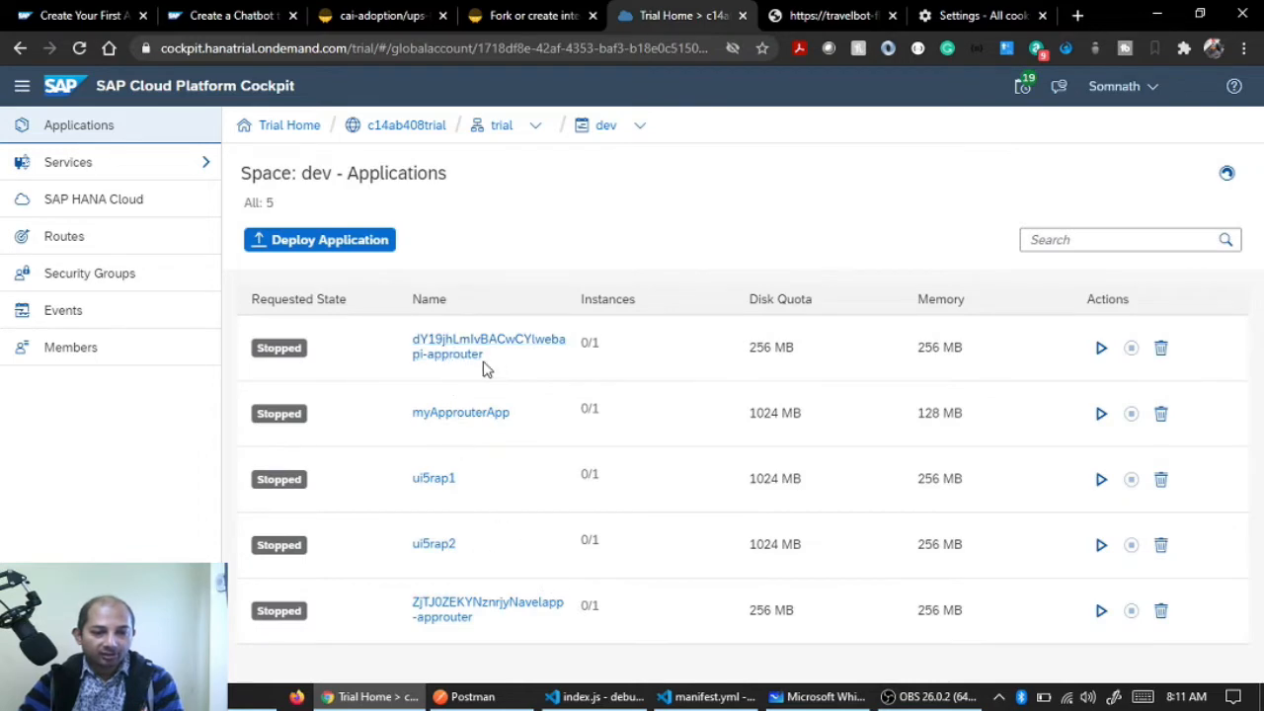
Switch back to Visual Studio Code and deploy the mytravelbot project to Cloud Foundry with "cf push"
left_click(637, 697)
left_click(691, 697)
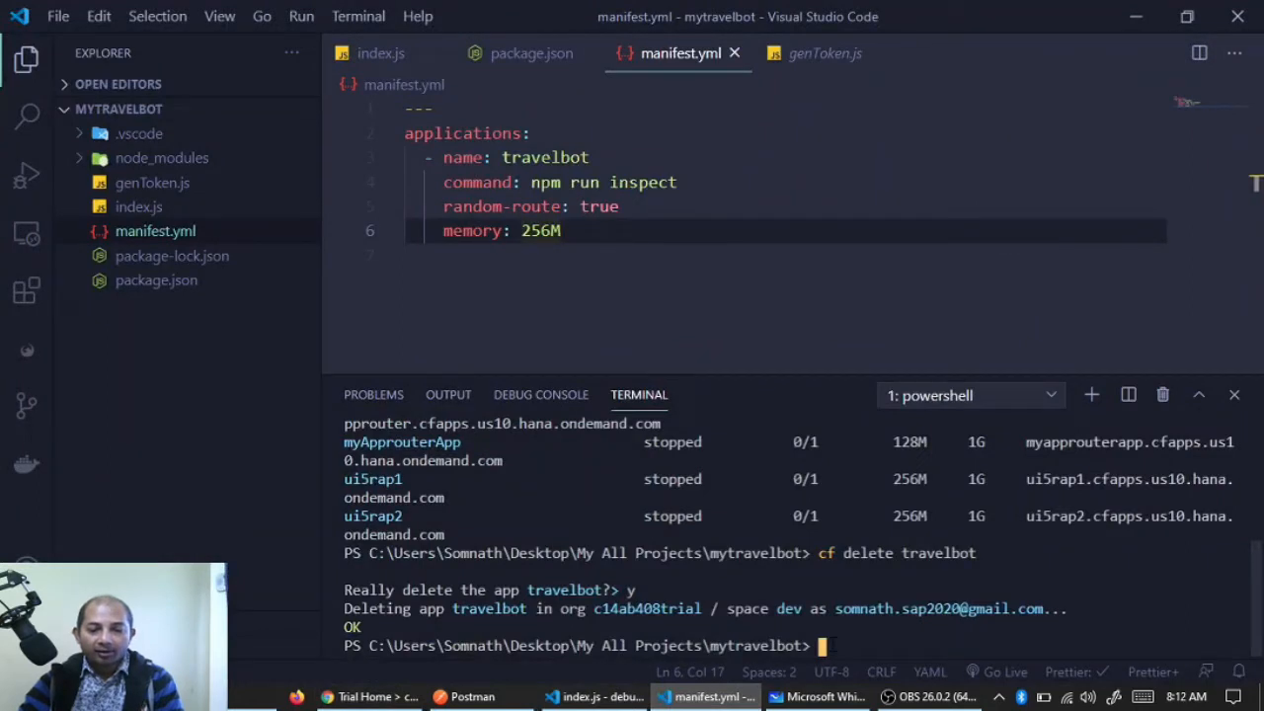
type("cf push")
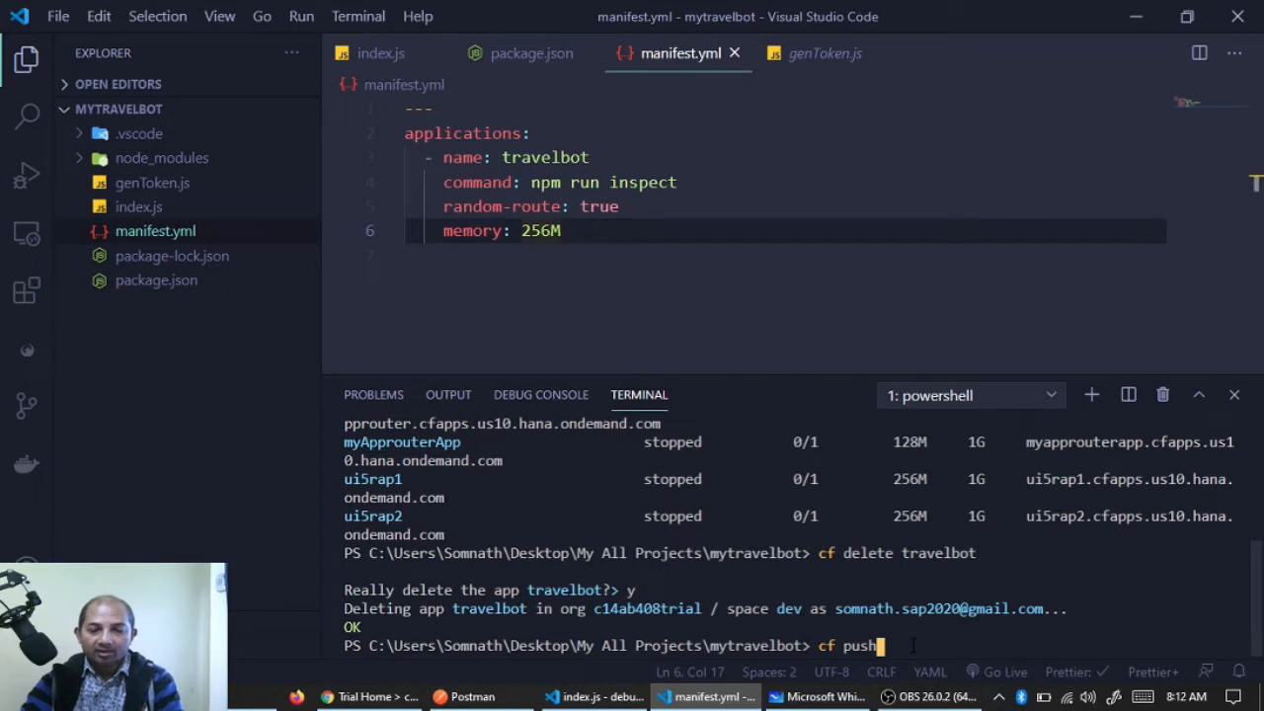
key("Return")
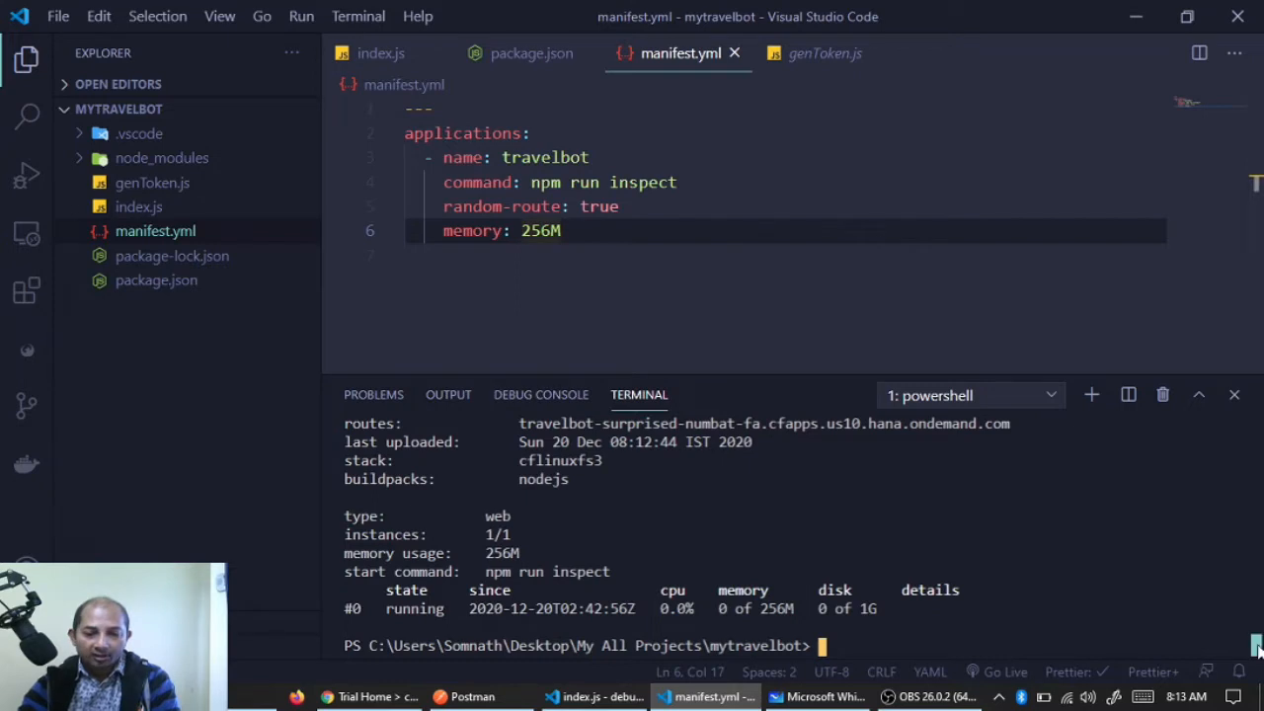
Review the requested state in the deployment output and copy the travelbot route URL
left_click_drag(1257, 647, 1256, 631)
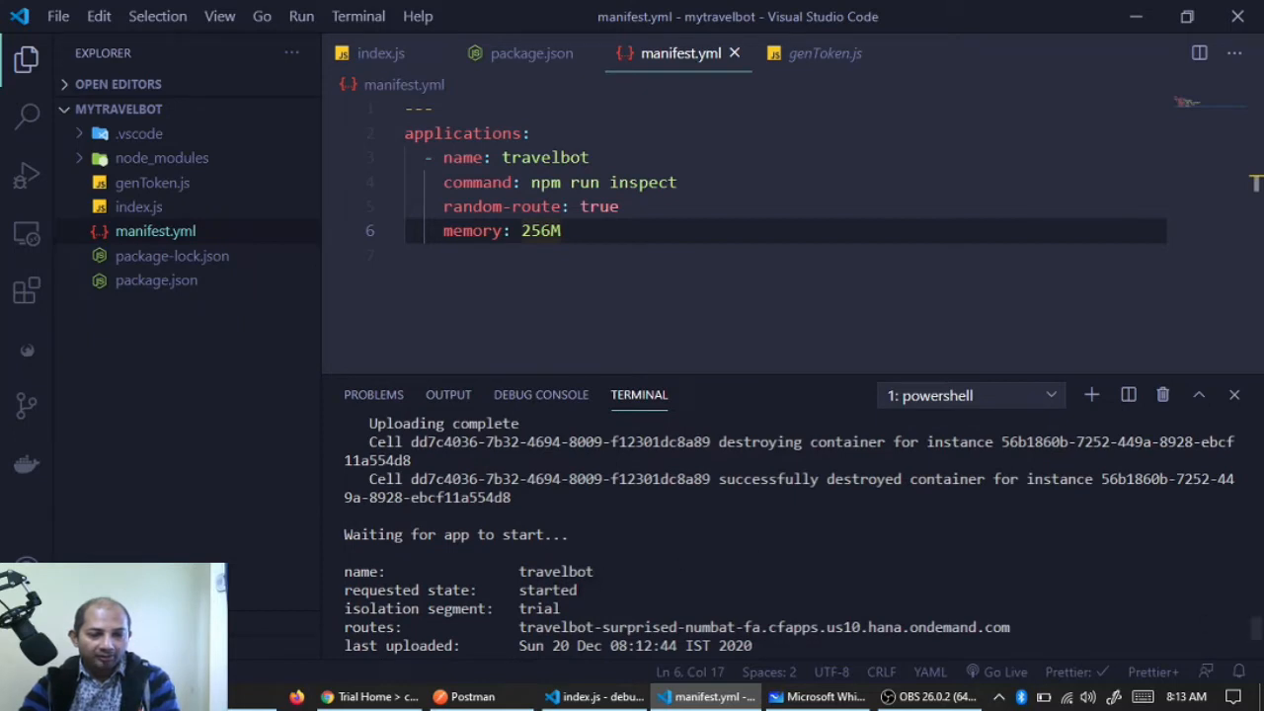
left_click_drag(584, 590, 519, 590)
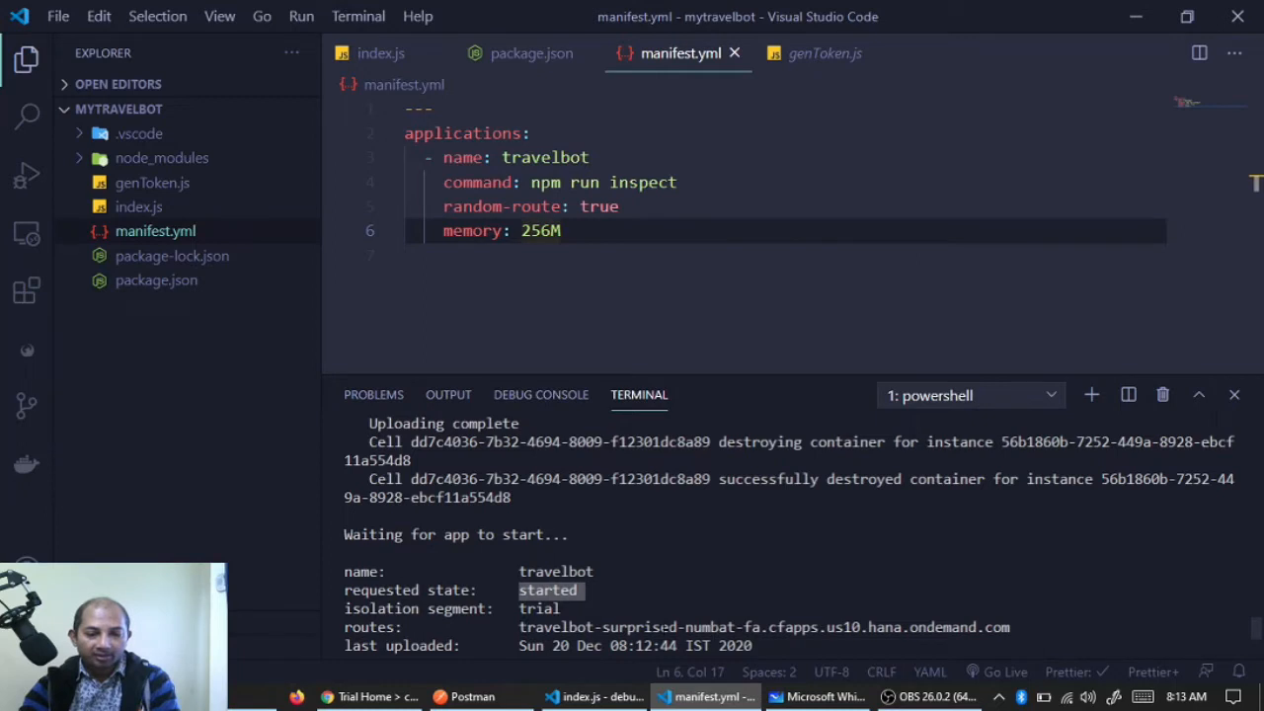
left_click_drag(1025, 628, 507, 628)
key("ctrl+c")
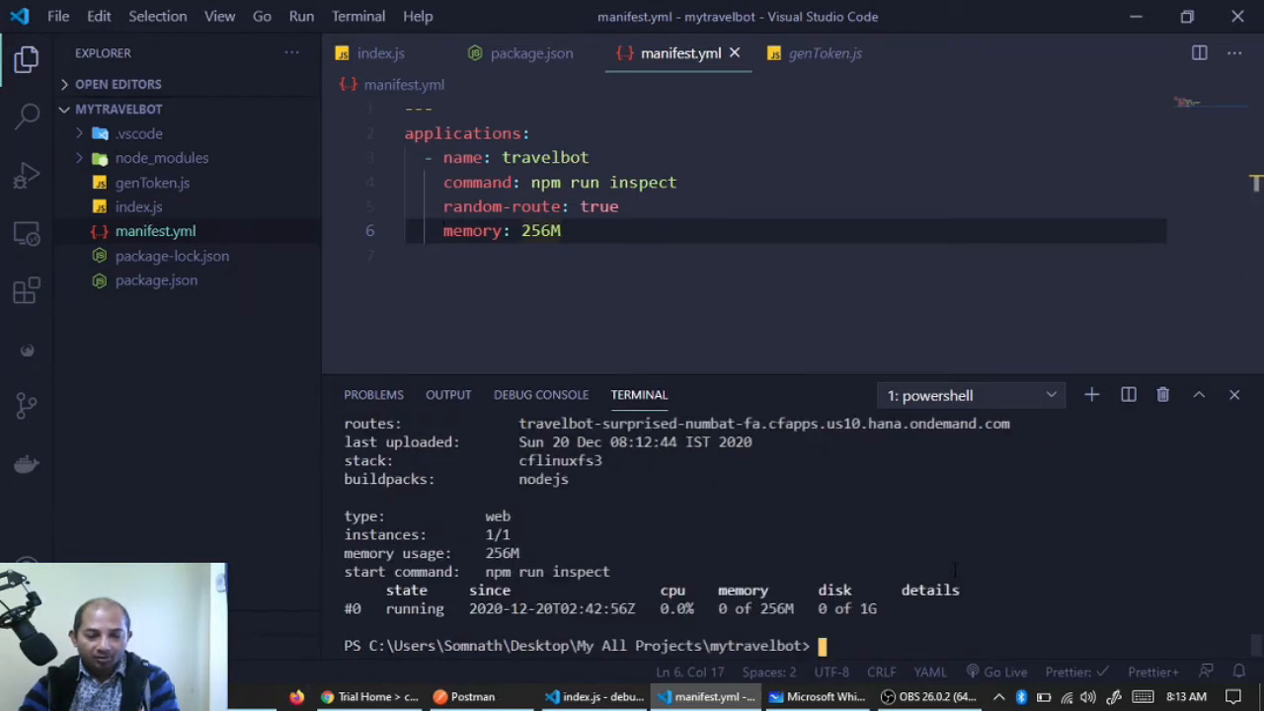
Switch to the cockpit in the browser, open the travelbot application, and launch its route to reach the Travel ID field
left_click(370, 696)
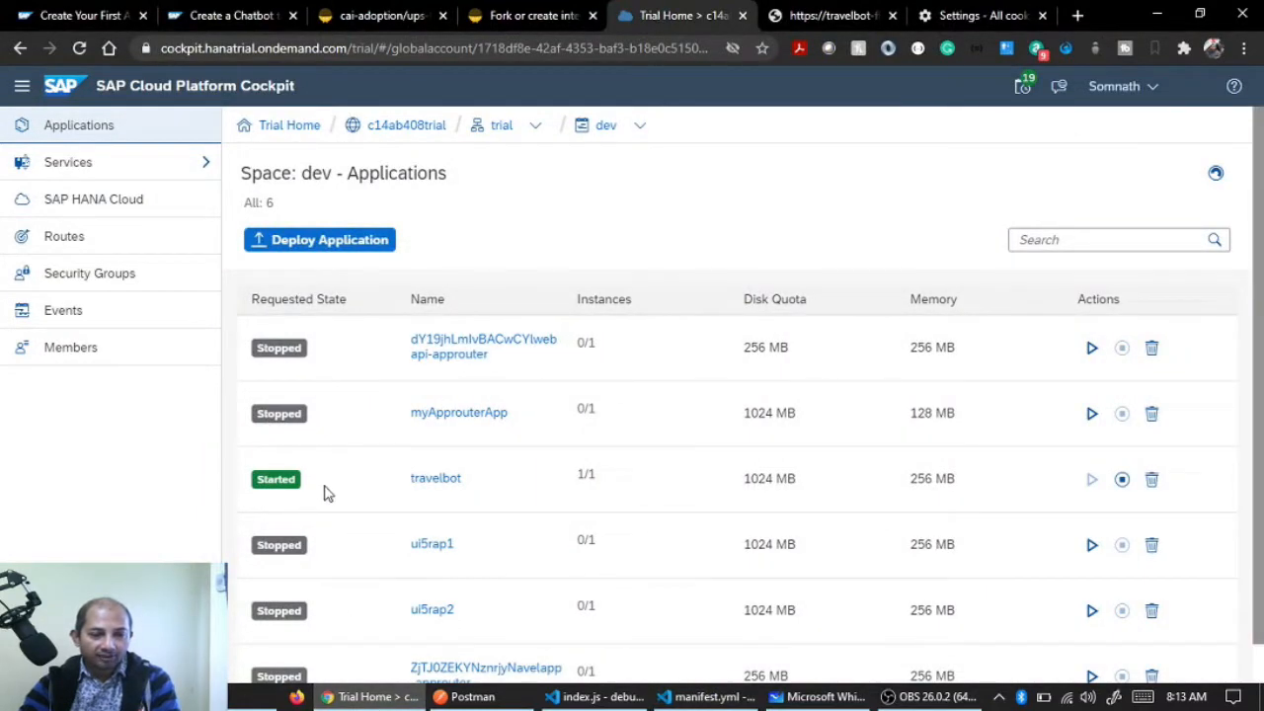
left_click(423, 481)
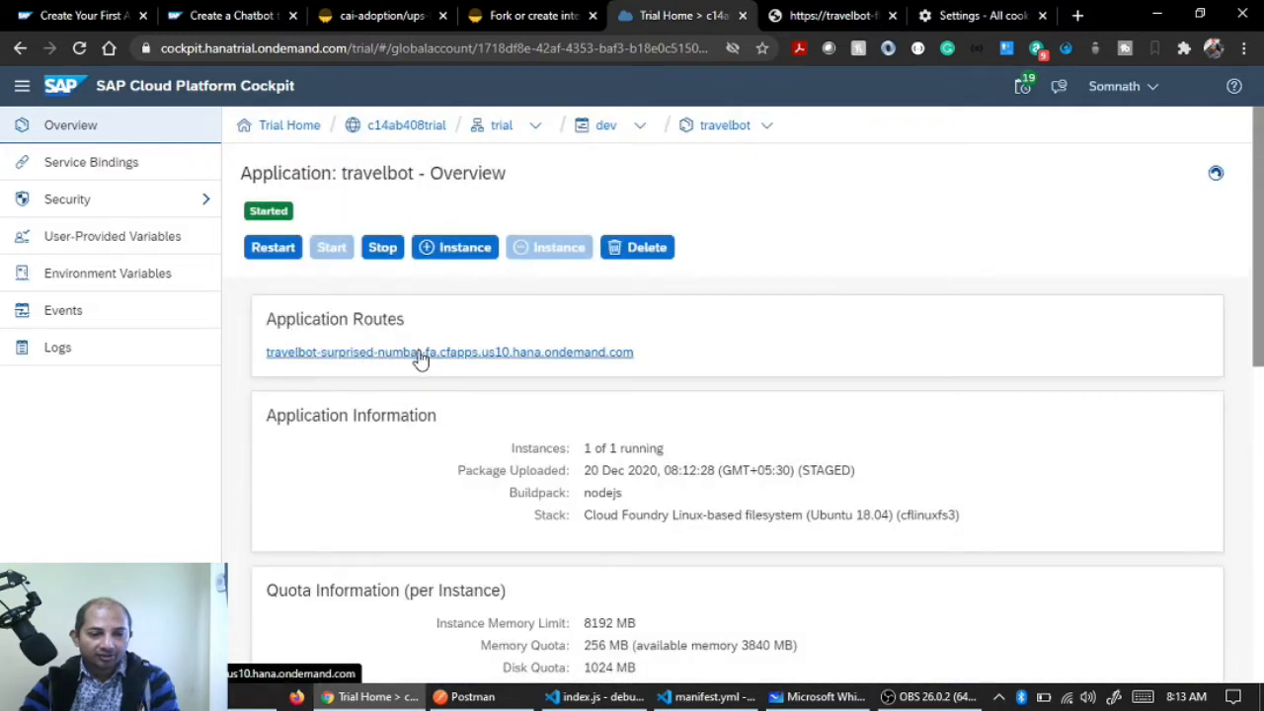
left_click(420, 353)
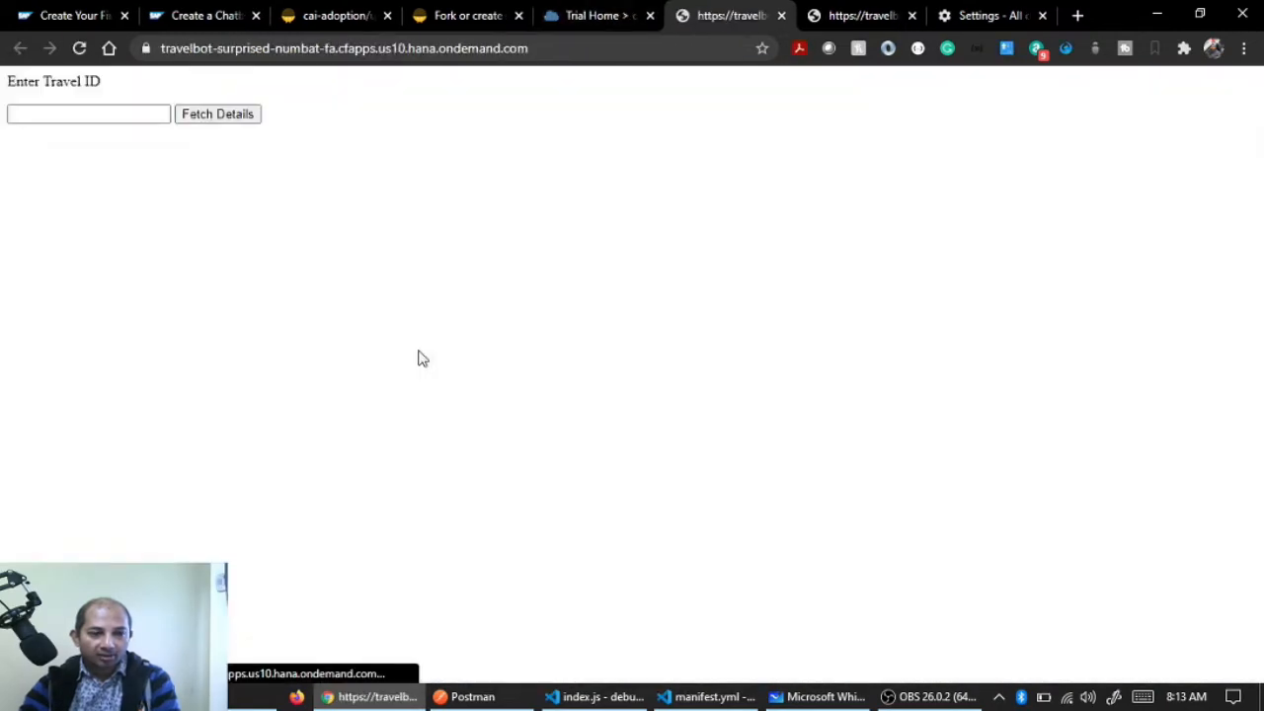
left_click(64, 114)
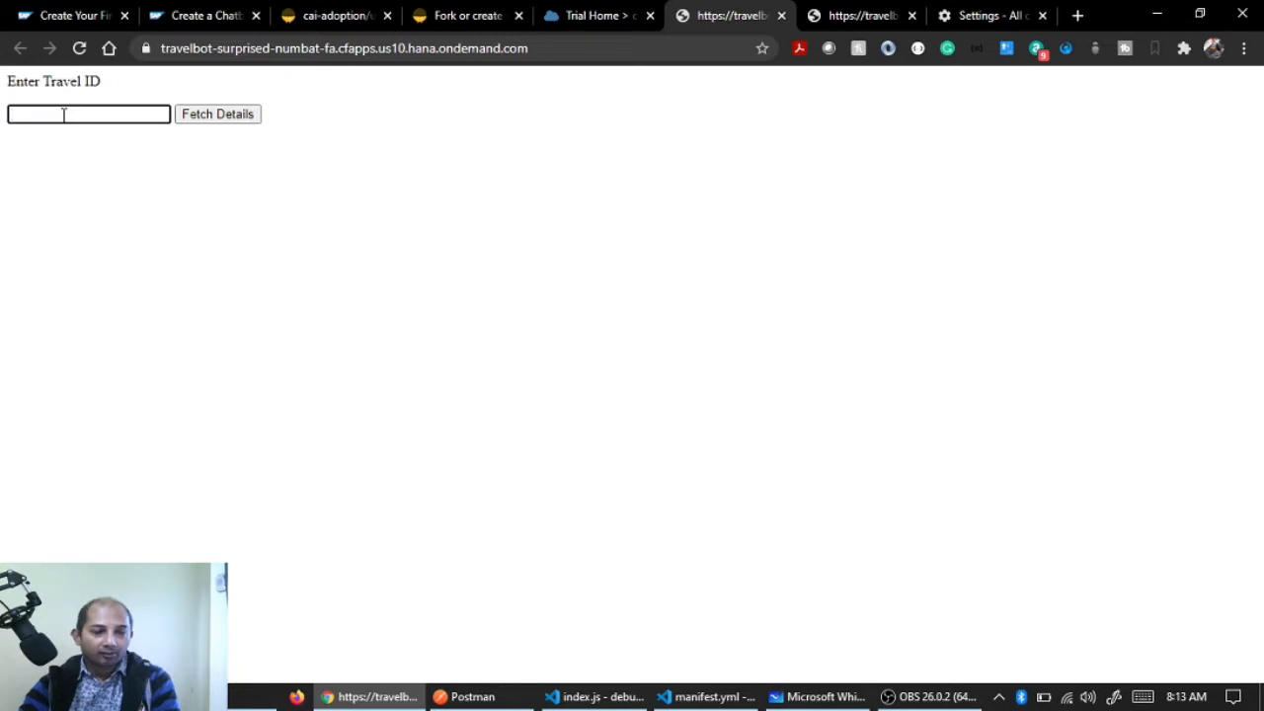
Switch to Microsoft Whiteboard and draw a black arrow from the local Node JS box up to the cloud Node JS box
left_click(825, 696)
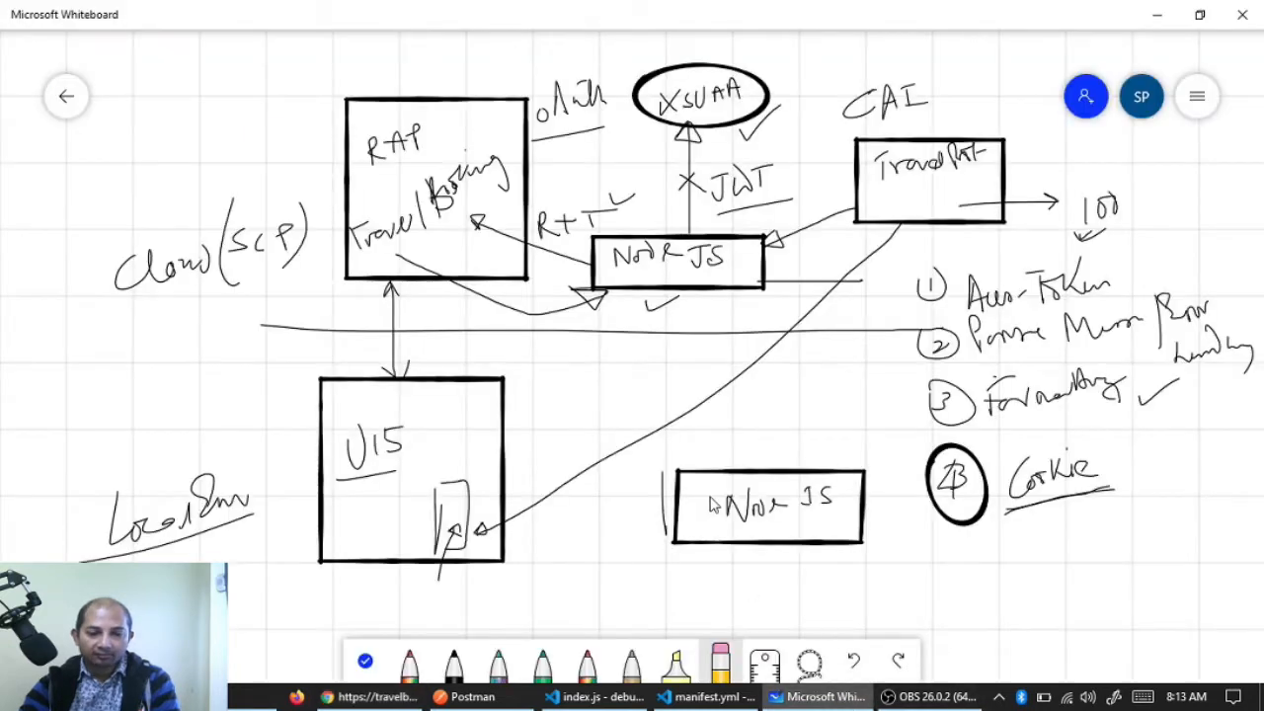
left_click(453, 660)
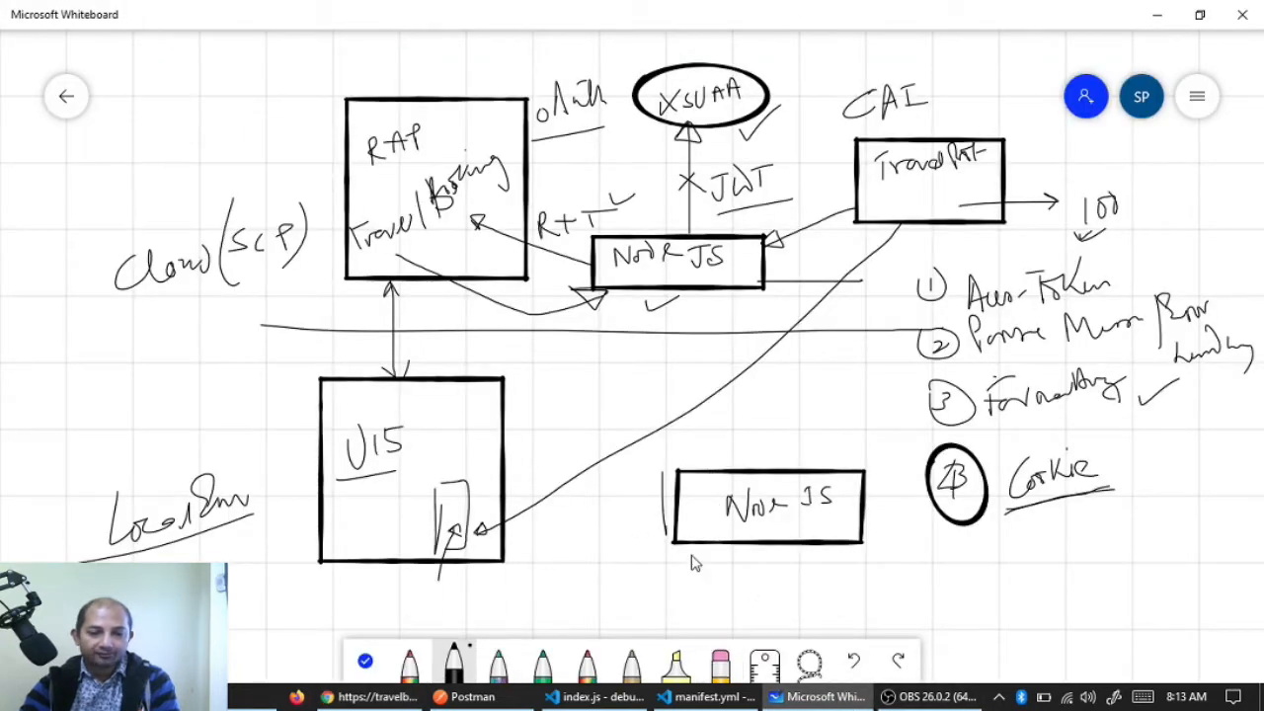
mouse_move(764, 476)
left_mouse_down()
mouse_move(802, 410)
mouse_move(752, 294)
mouse_move(779, 298)
left_mouse_up()
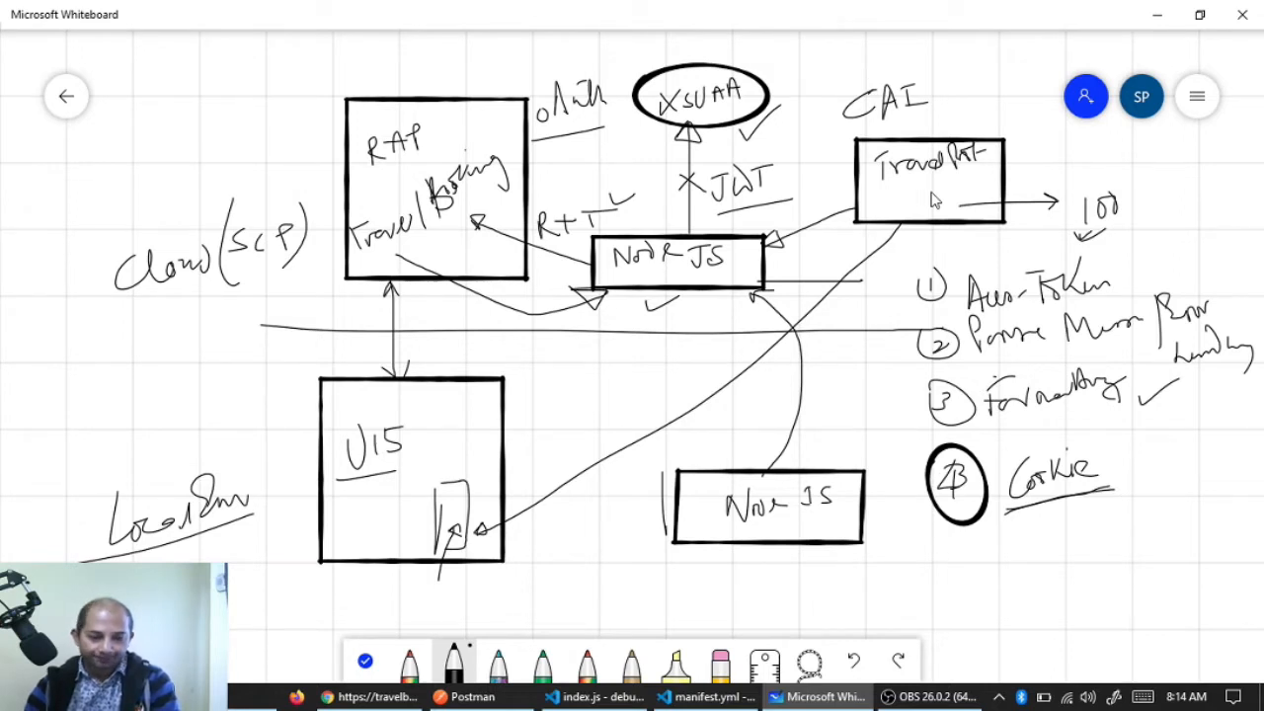
Return to the browser and examine the title of the SAP Developers tutorial "Create a Chatbot that Lets Customers Track Packages"
left_click(370, 696)
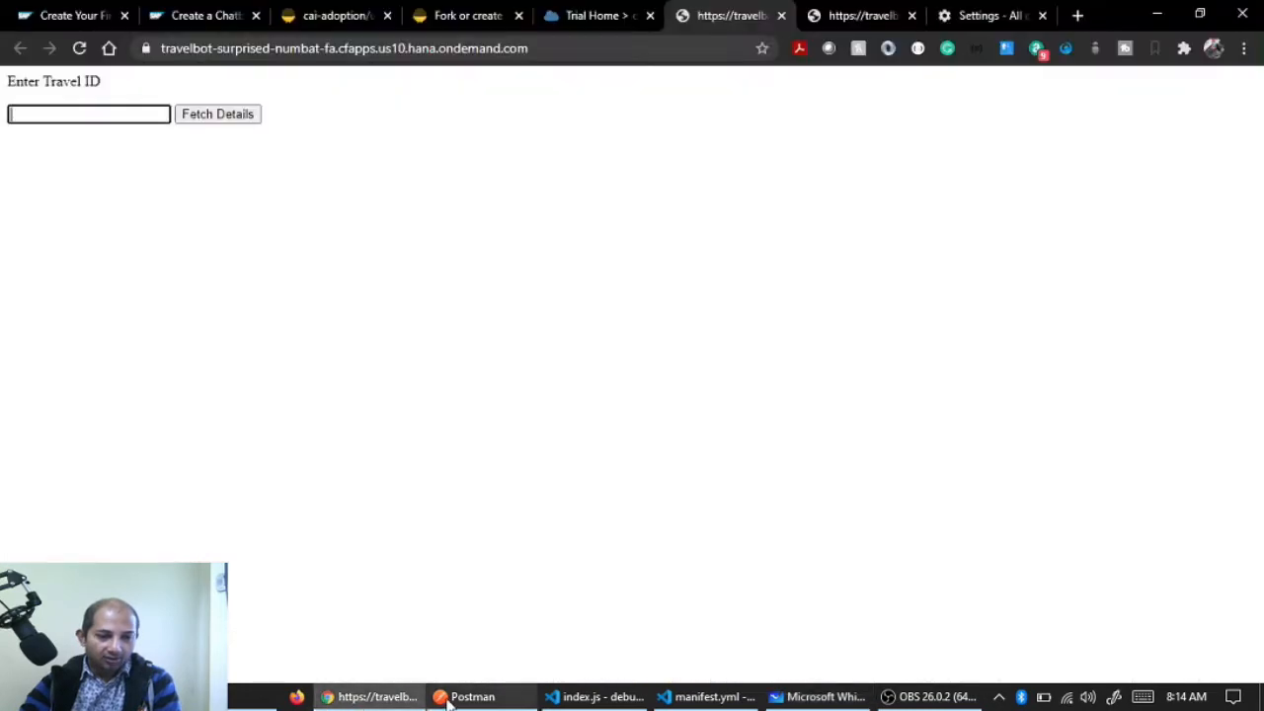
left_click(182, 19)
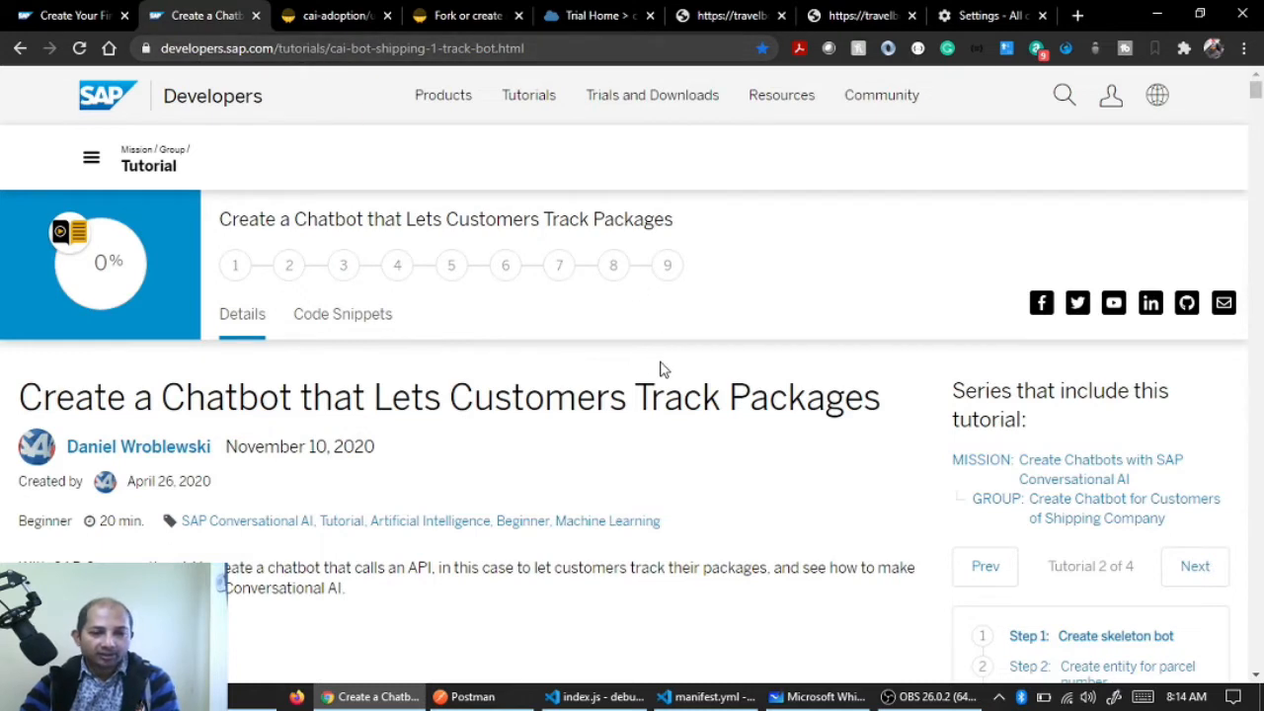
left_click_drag(878, 405, 750, 416)
left_click(839, 450)
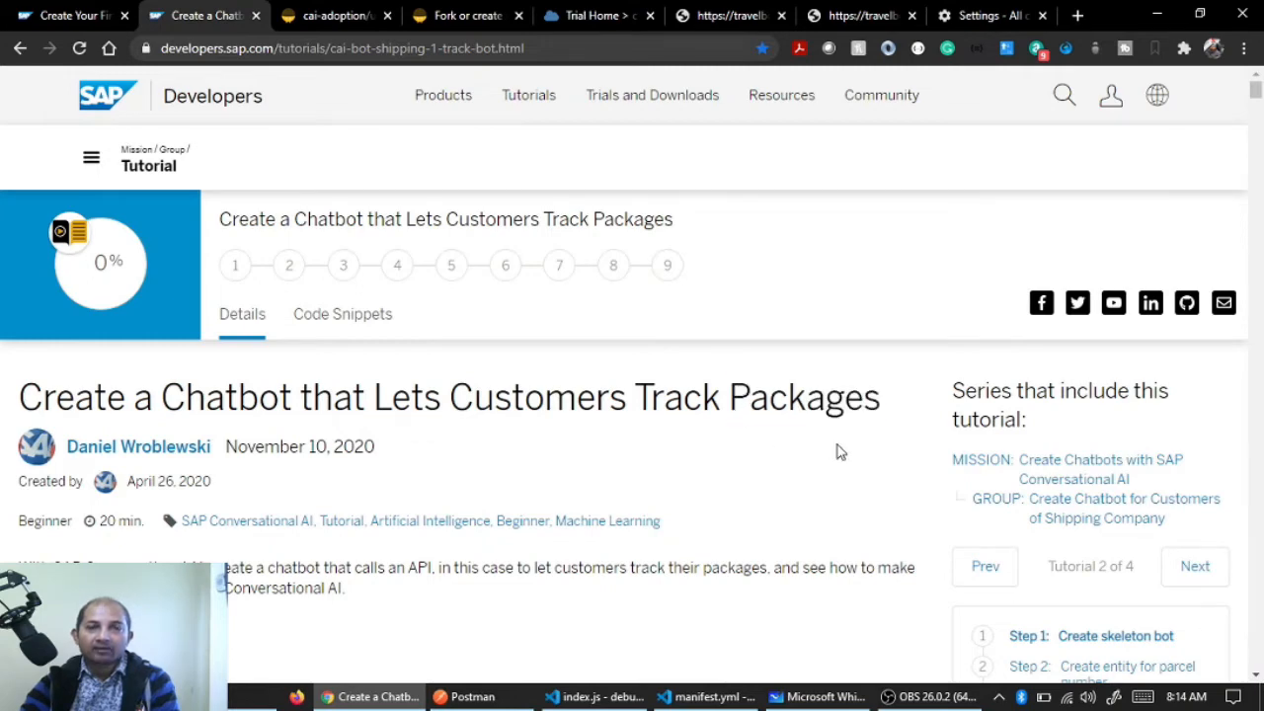
left_click_drag(893, 411, 296, 403)
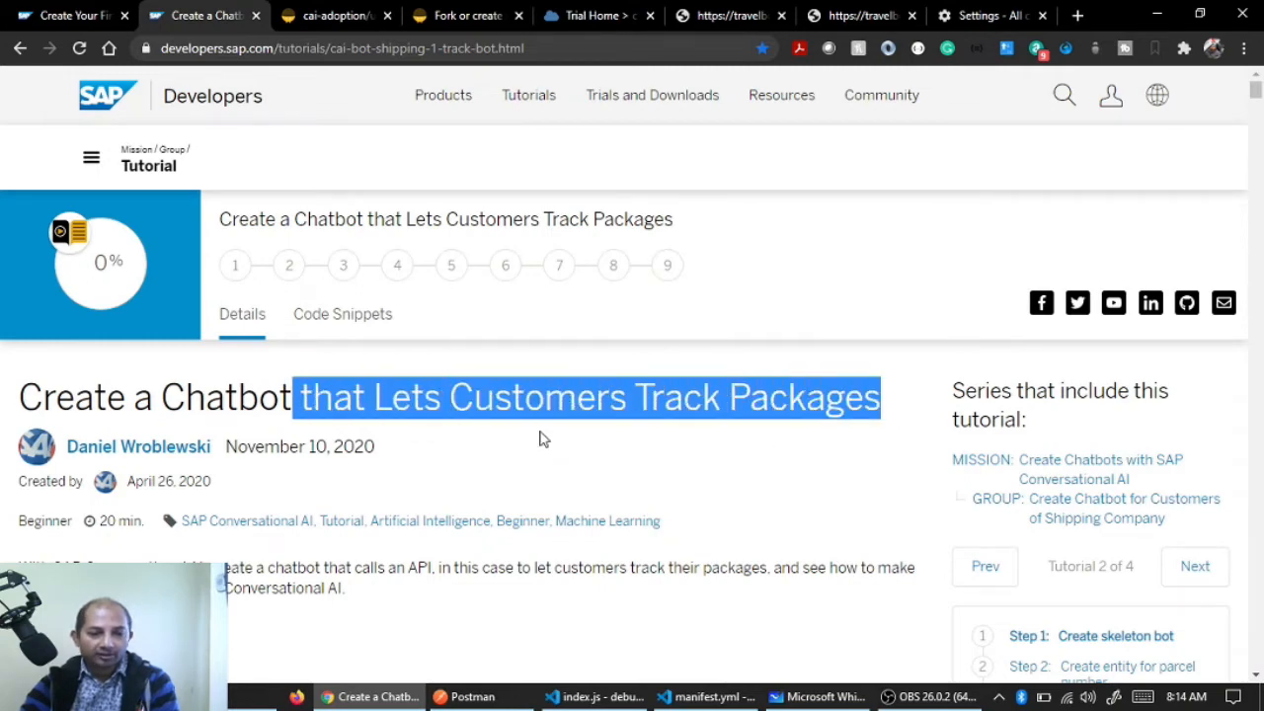
left_click(543, 439)
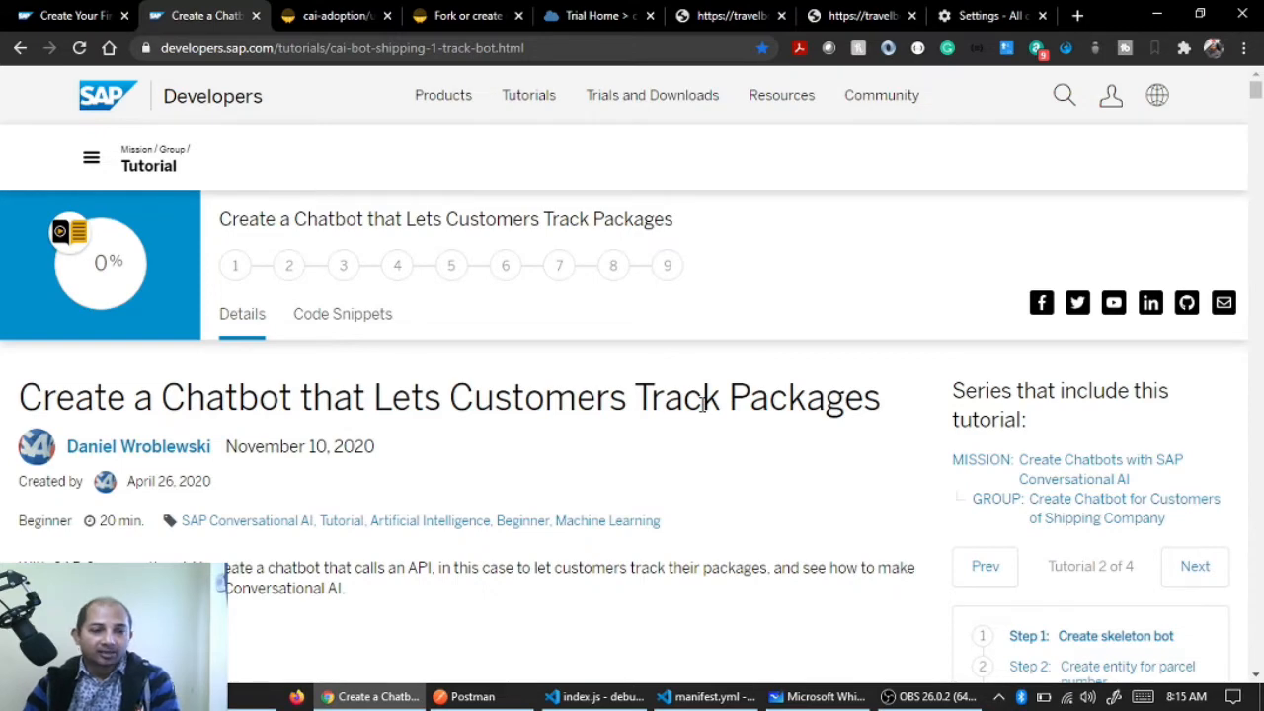
Search the web for "sap cai login" in a new browser tab
left_click(456, 15)
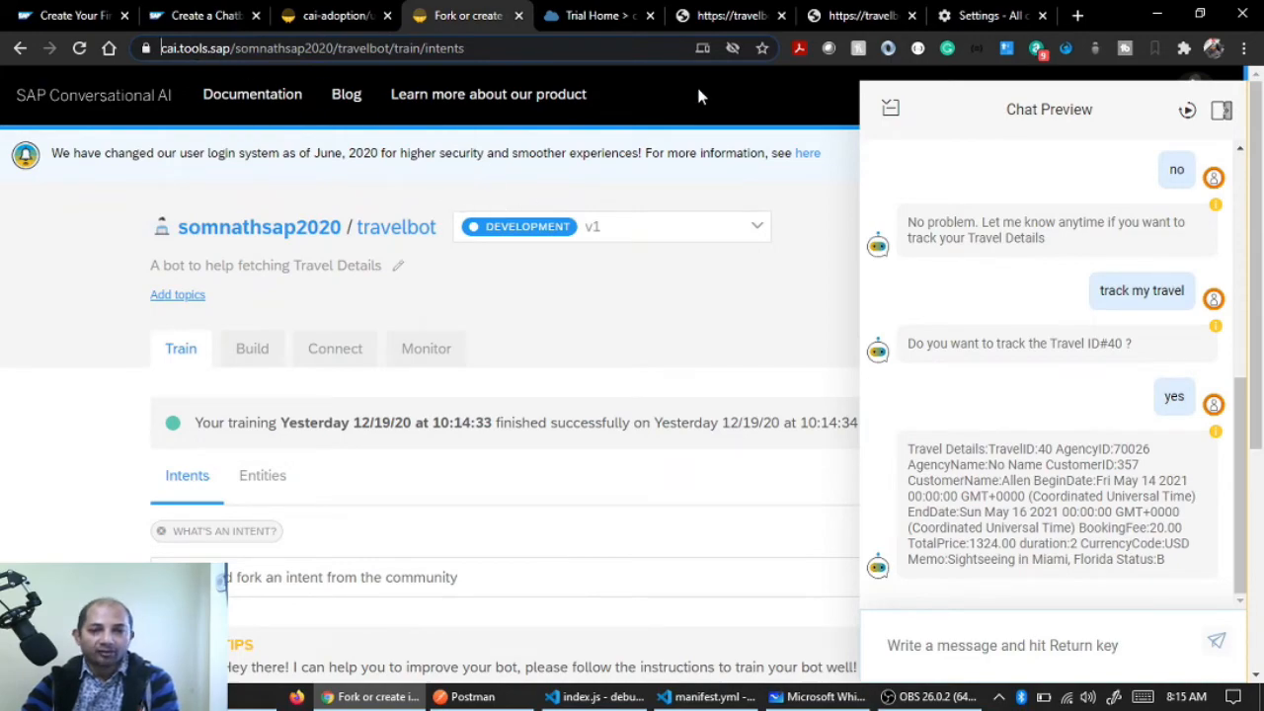
left_click(1077, 15)
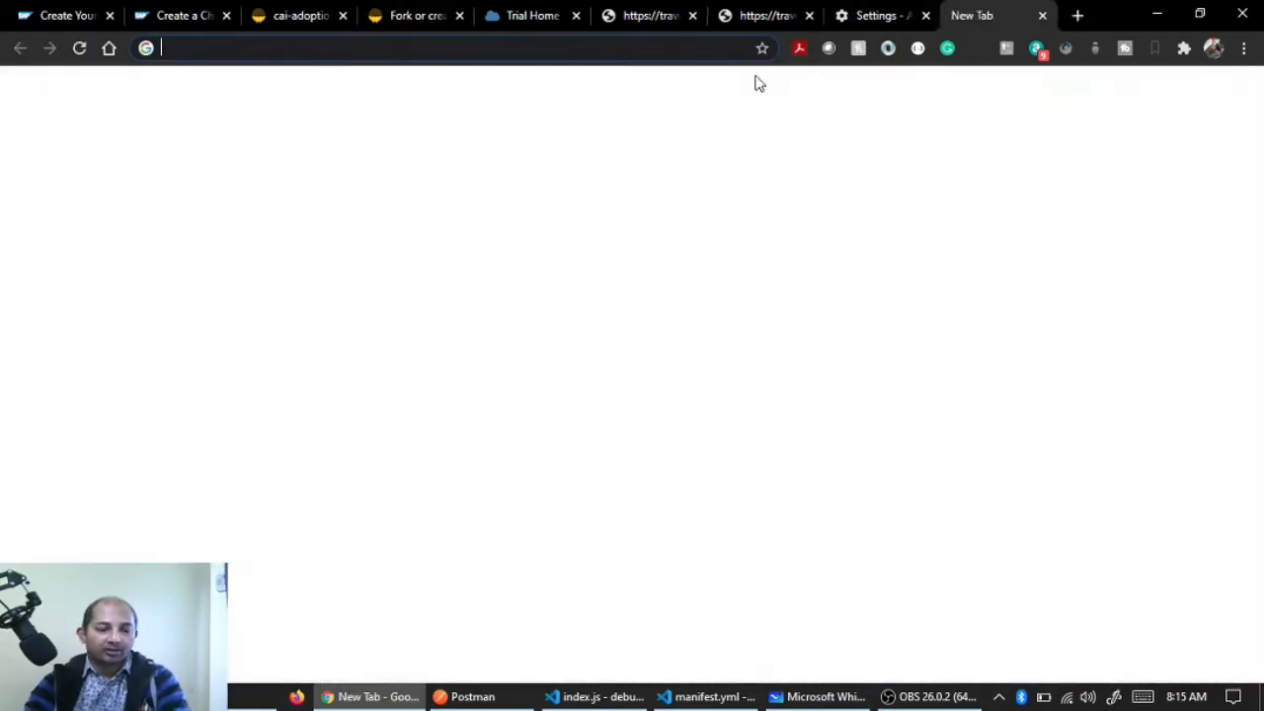
type("sap")
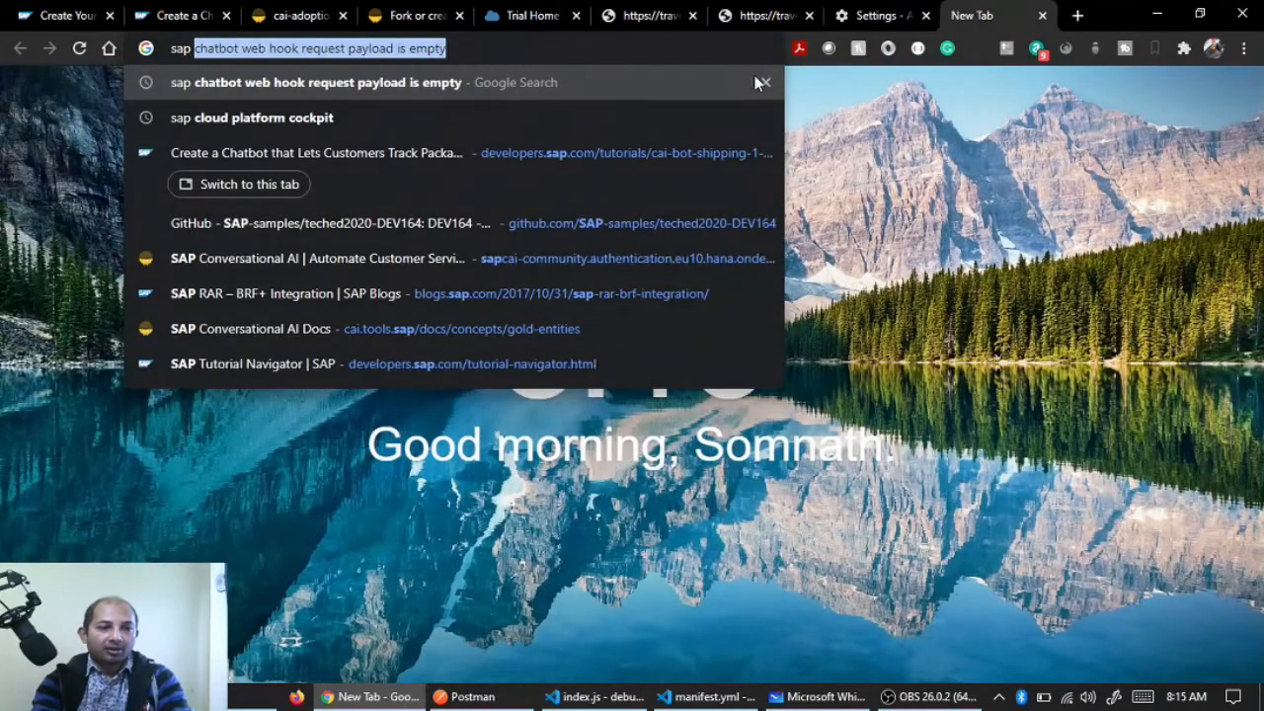
type(" ca")
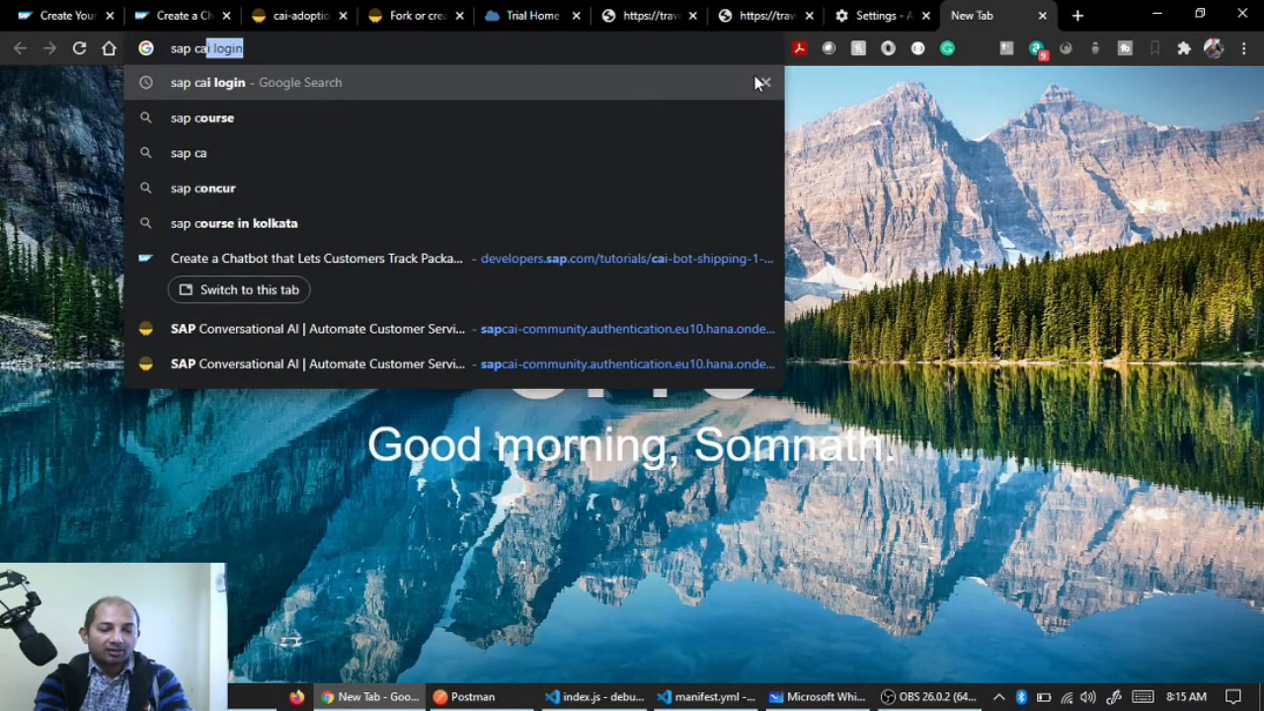
type("i login")
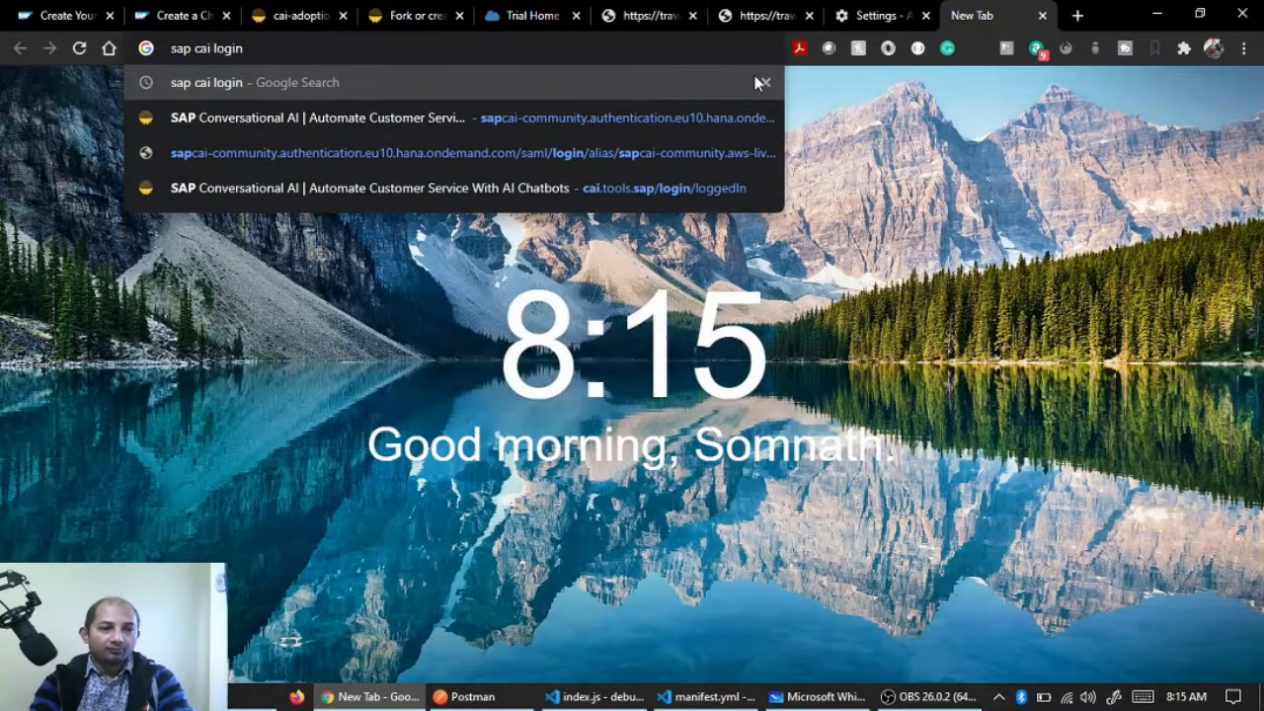
key("Return")
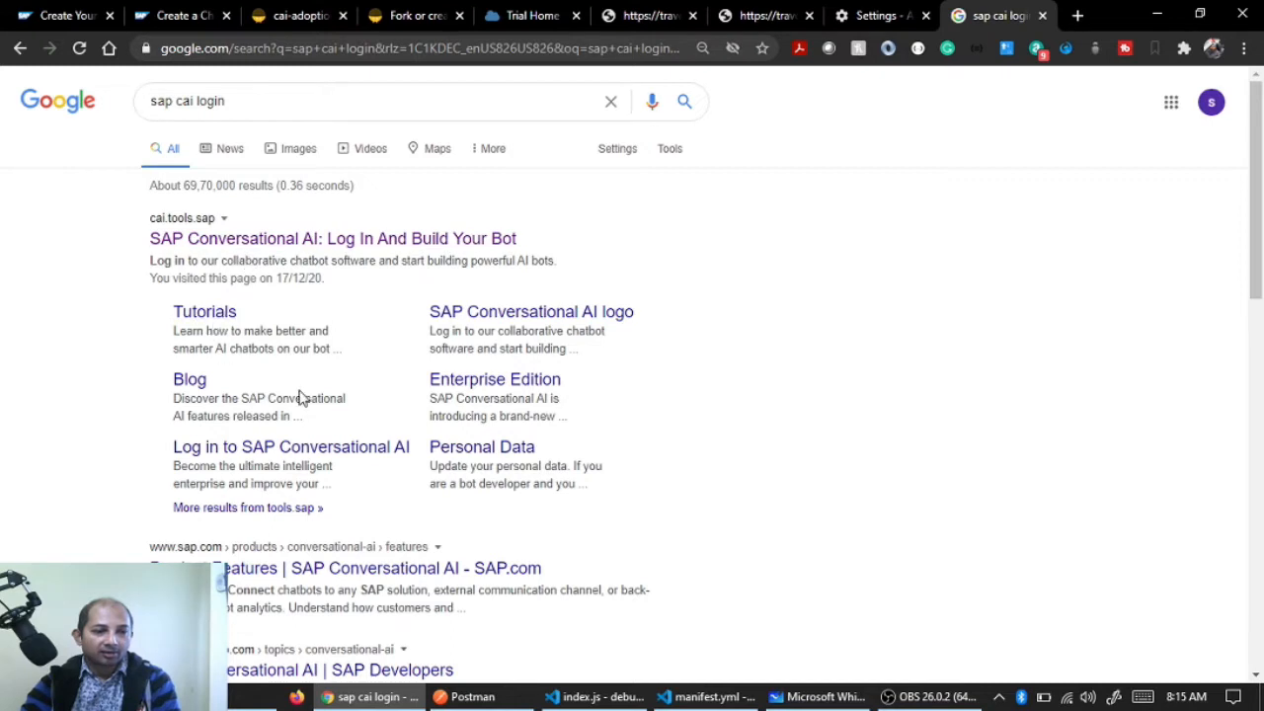
Open the SAP Conversational AI login result, look through the list of existing bots, and close that browser tab
left_click(269, 240)
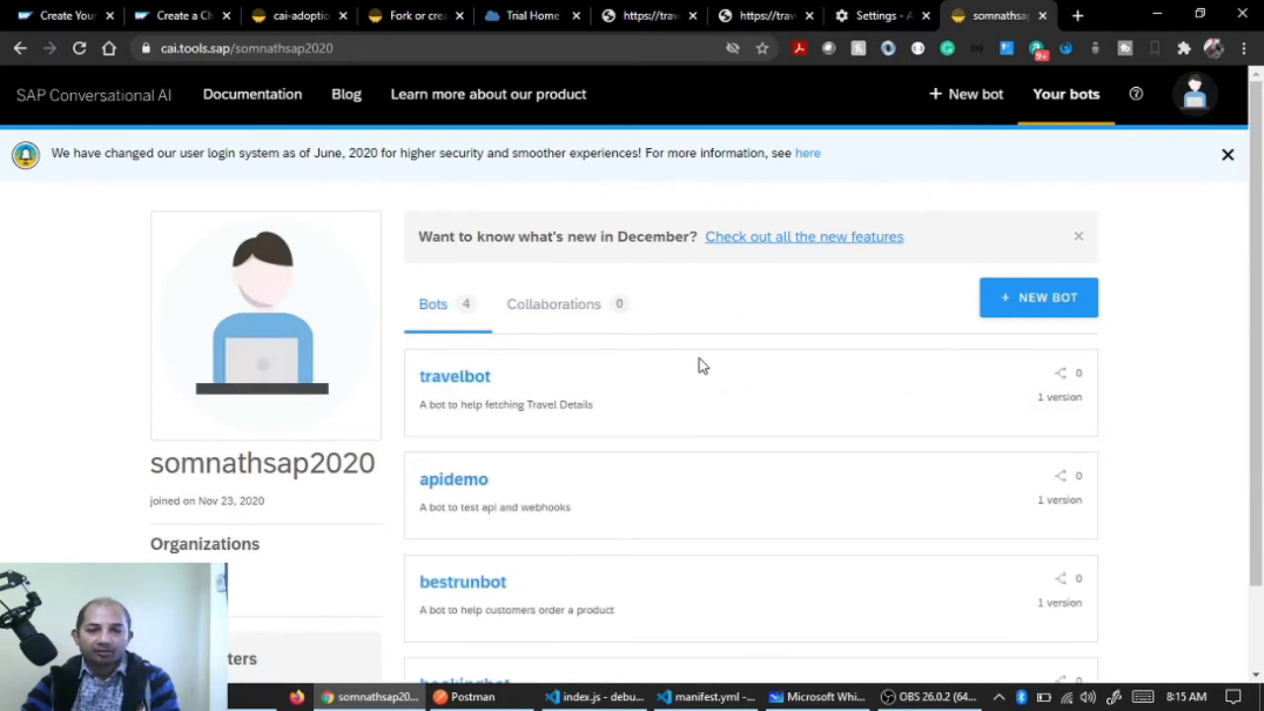
scroll(697, 366, "down", 2)
scroll(697, 366, "up", 2)
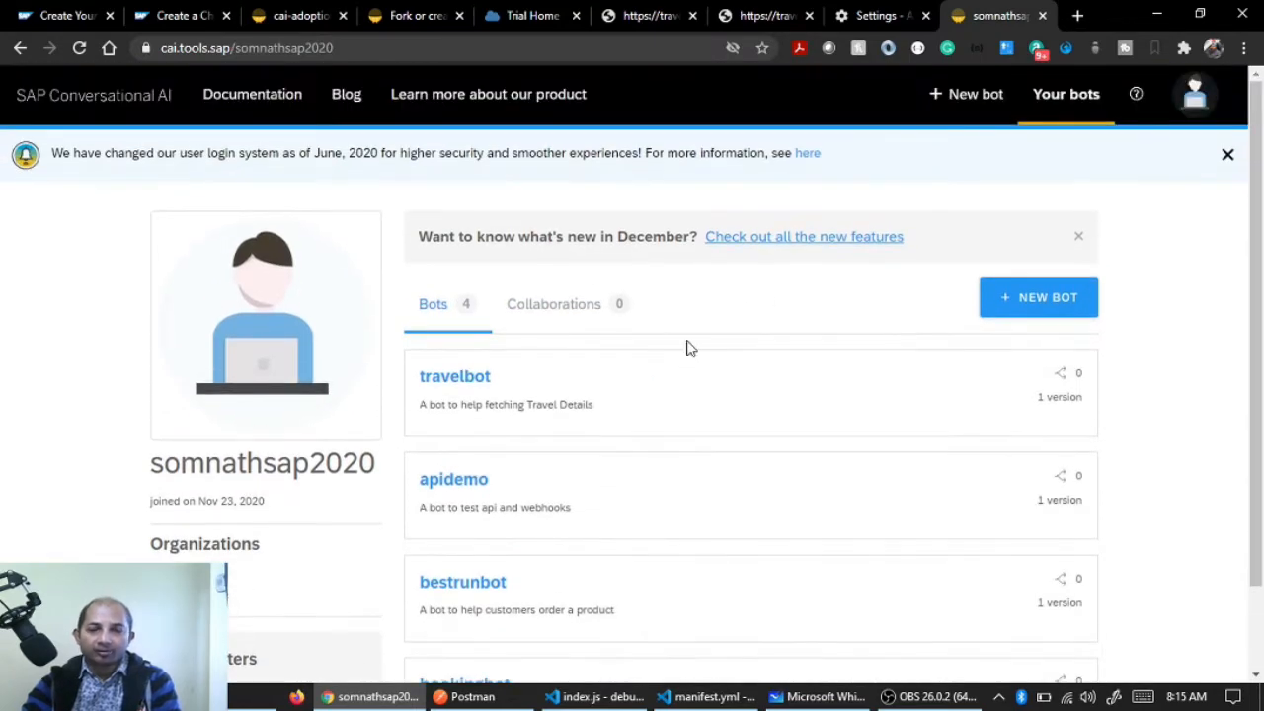
left_click(1042, 16)
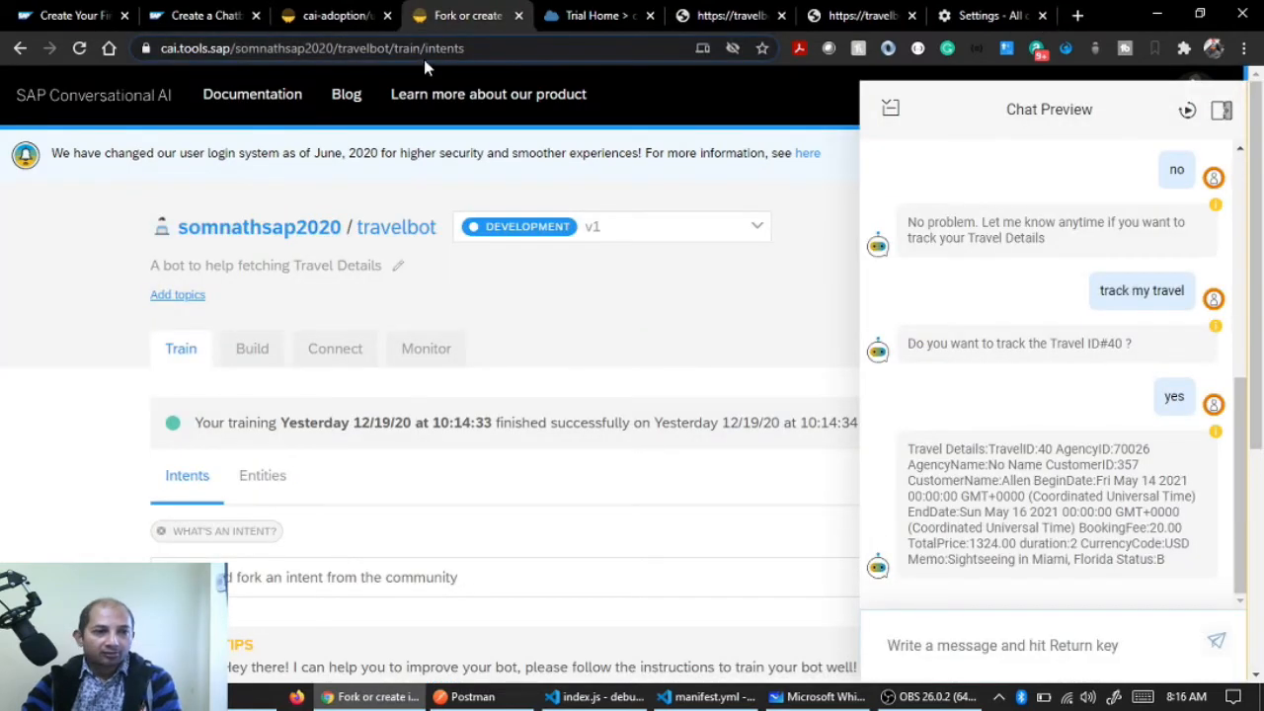
Return to the package-tracking chatbot tutorial and review what will be built and the Step 1 settings for the skeleton bot
left_click(177, 18)
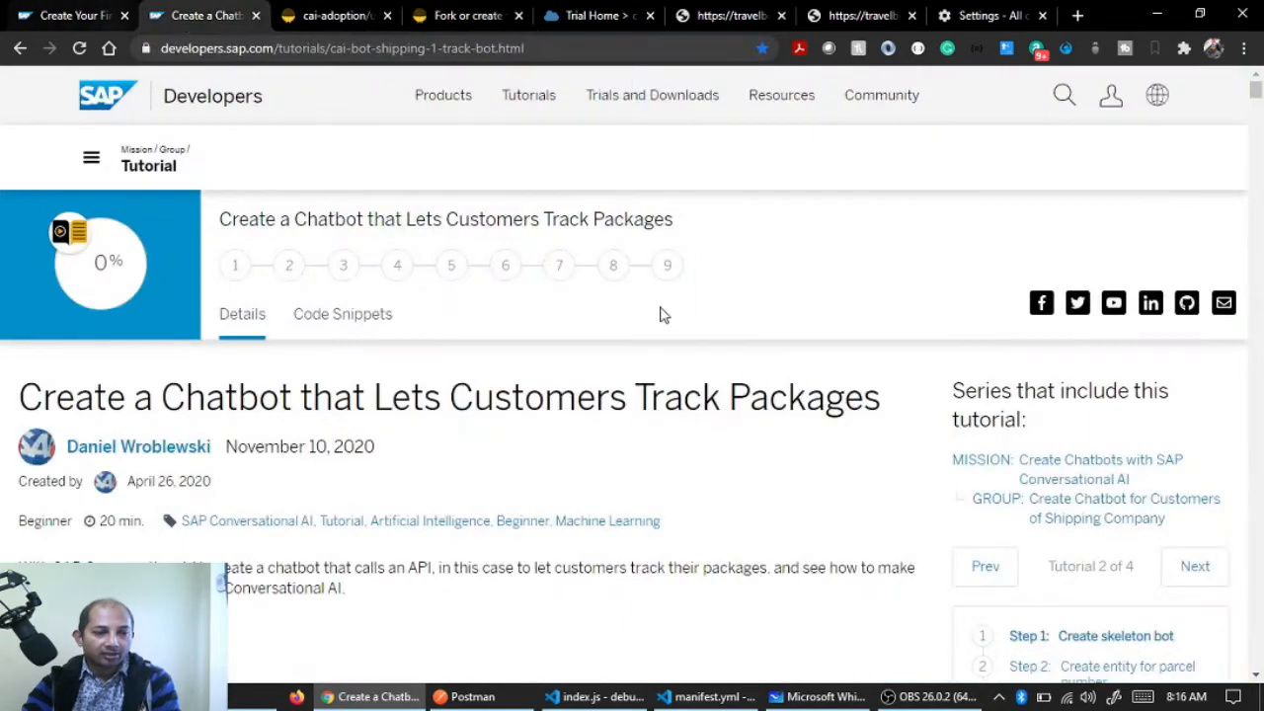
scroll(609, 393, "down", 10)
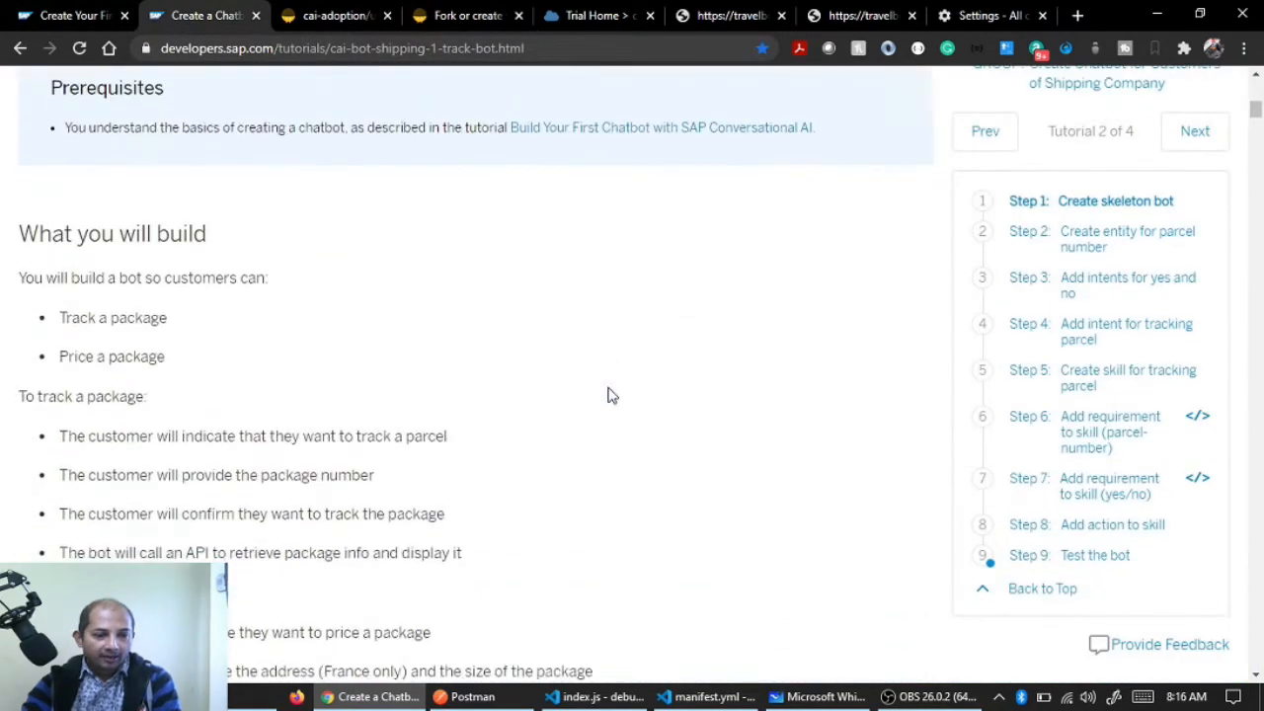
scroll(607, 394, "down", 6)
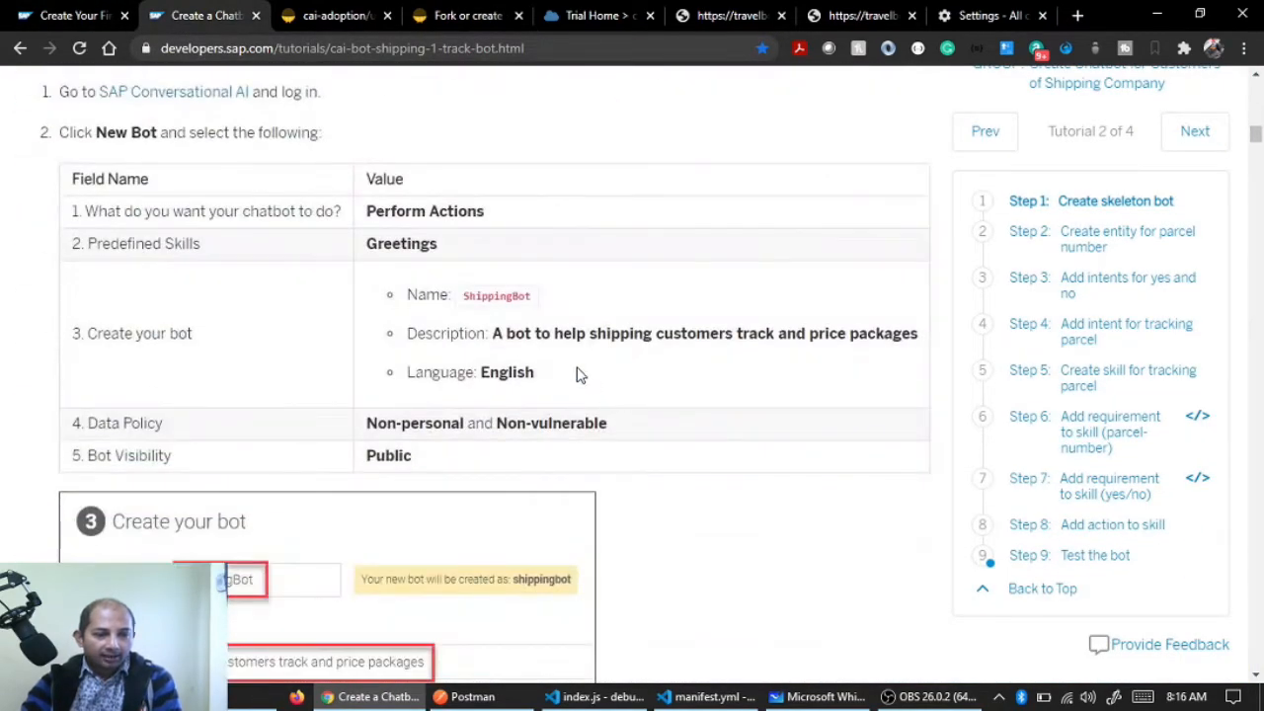
scroll(579, 374, "up", 3)
scroll(579, 373, "down", 2)
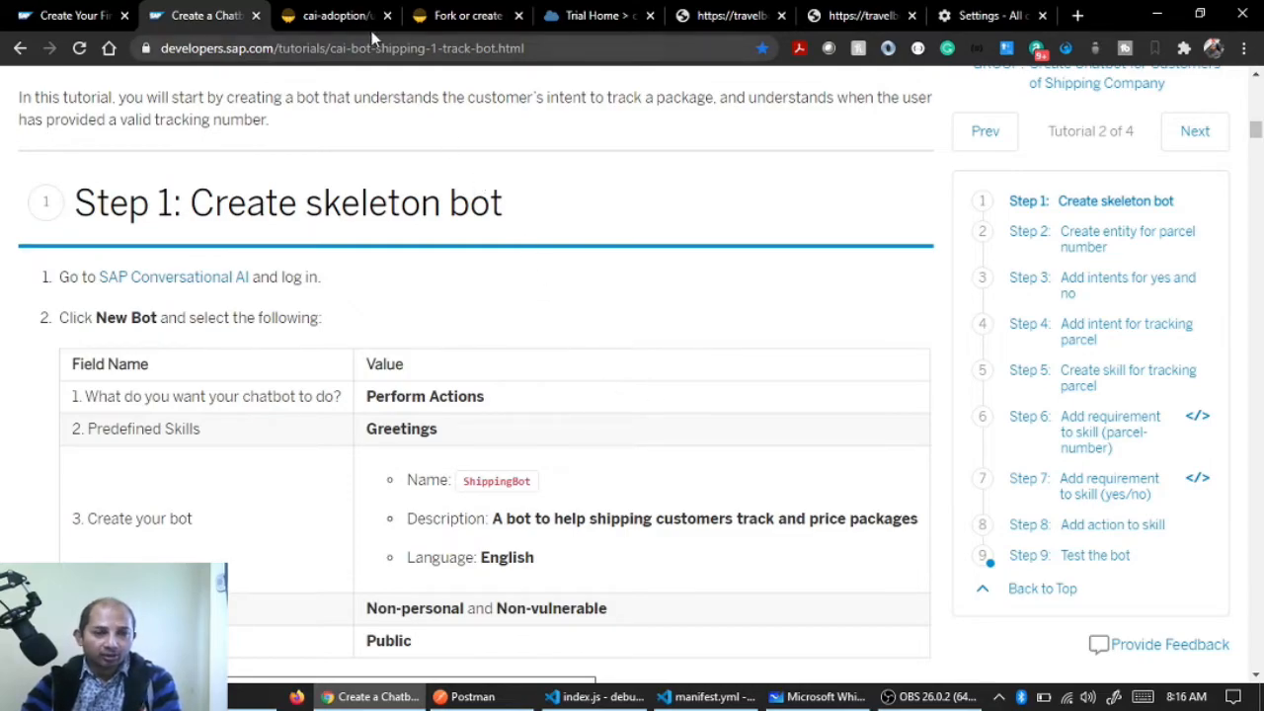
Start a new bot in SAP Conversational AI of the Perform Actions type and select the predefined Greetings skill
left_click(419, 20)
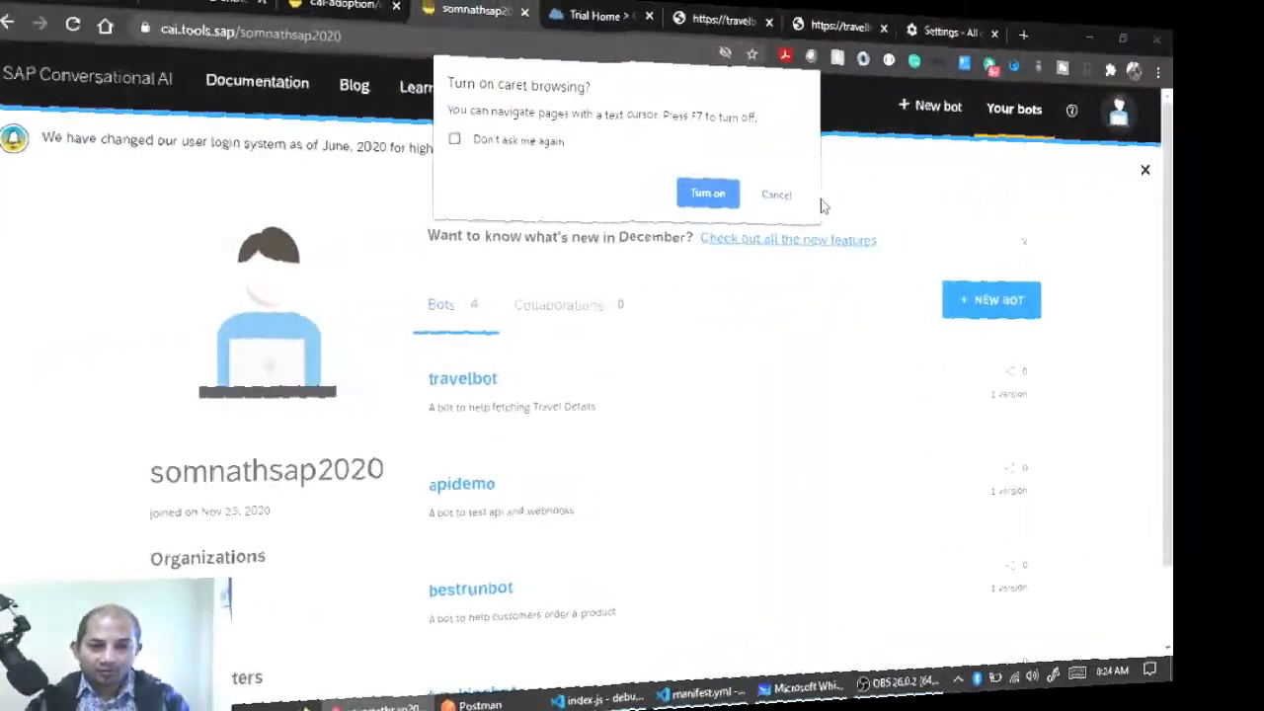
left_click(696, 198)
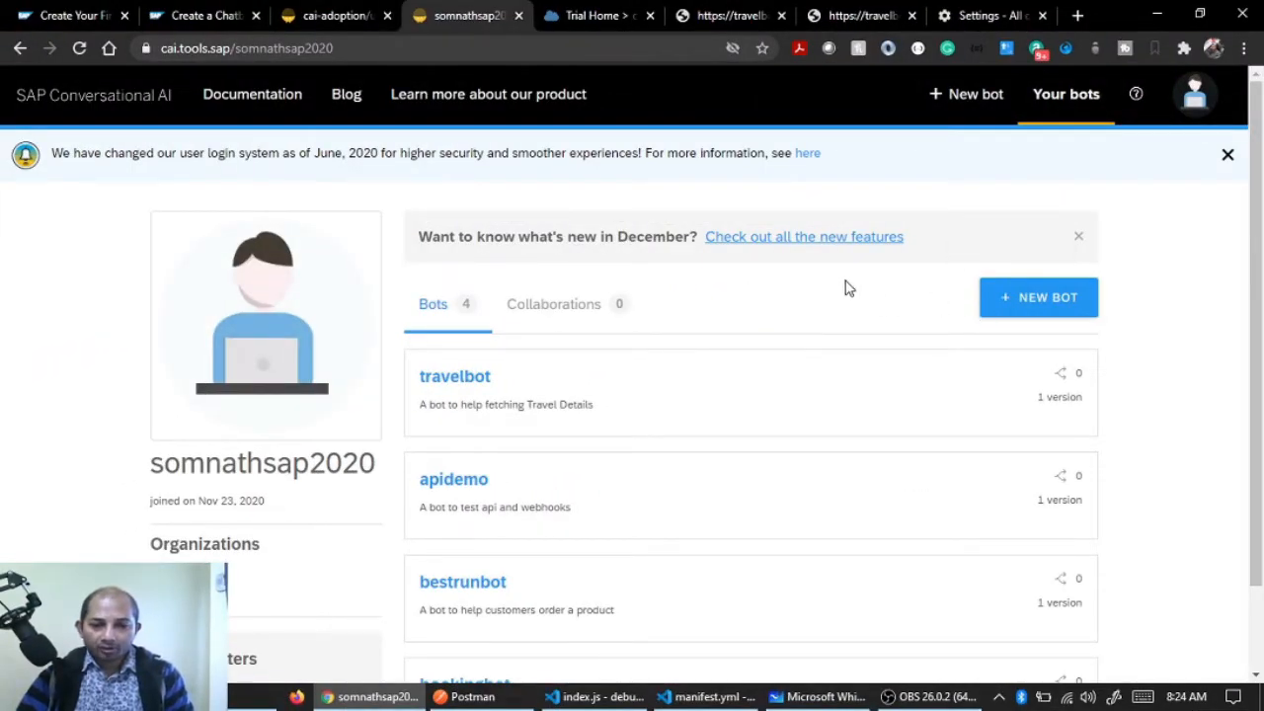
left_click(1048, 308)
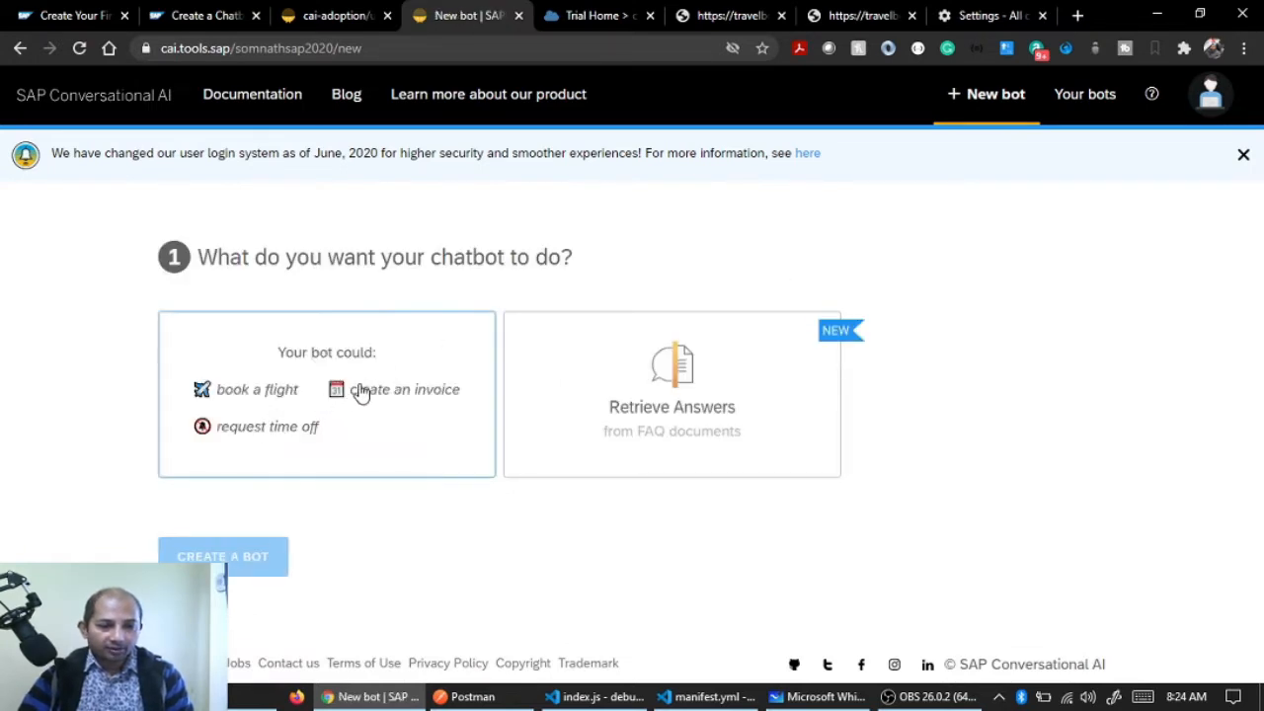
left_click(343, 395)
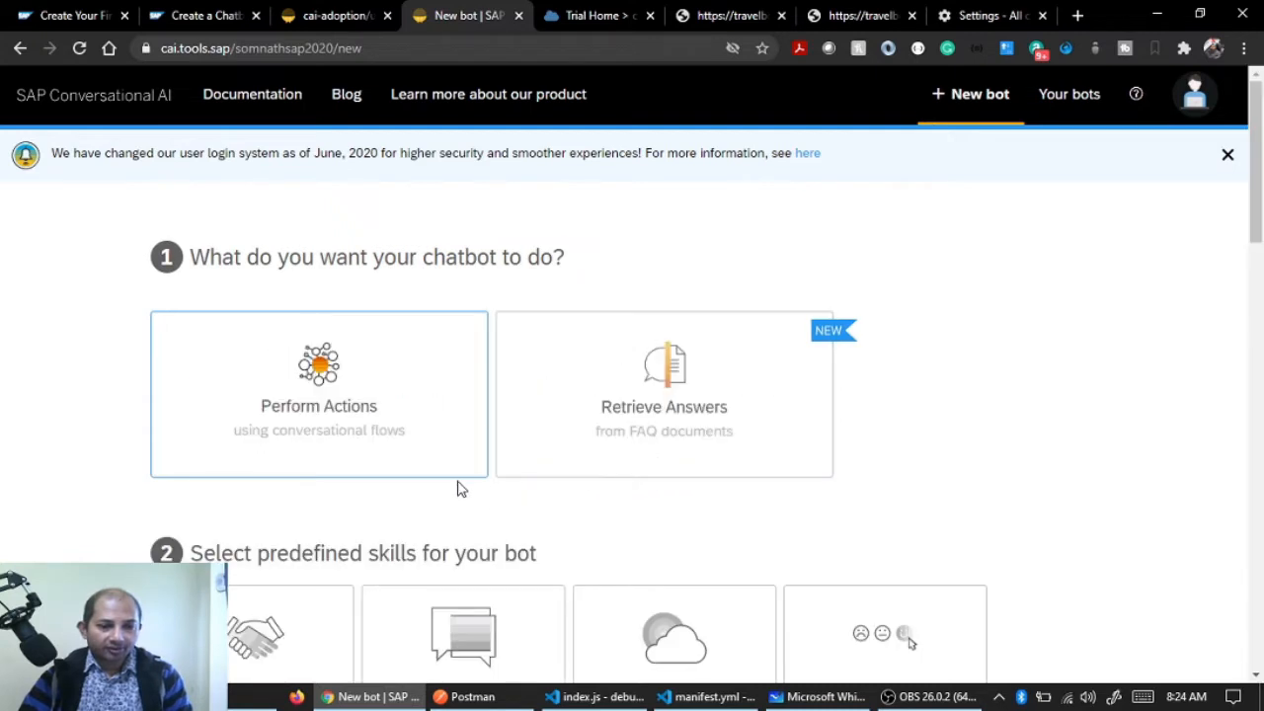
scroll(468, 491, "down", 4)
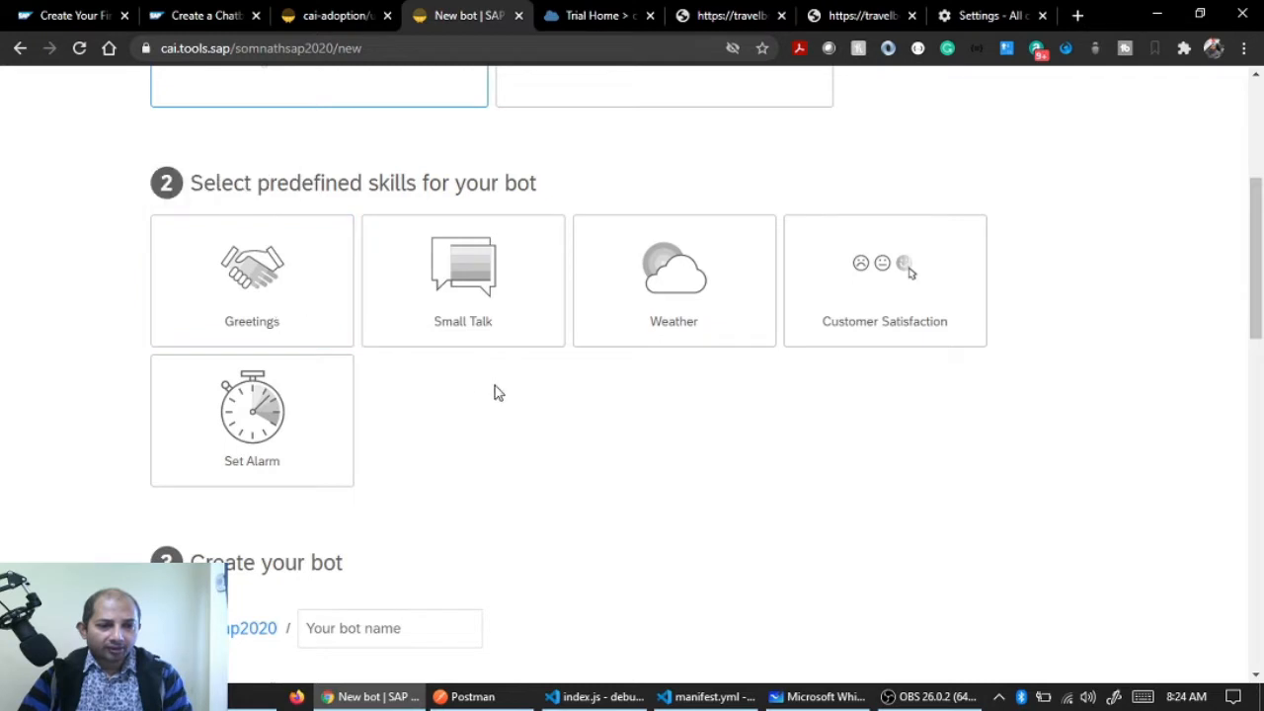
left_click(248, 286)
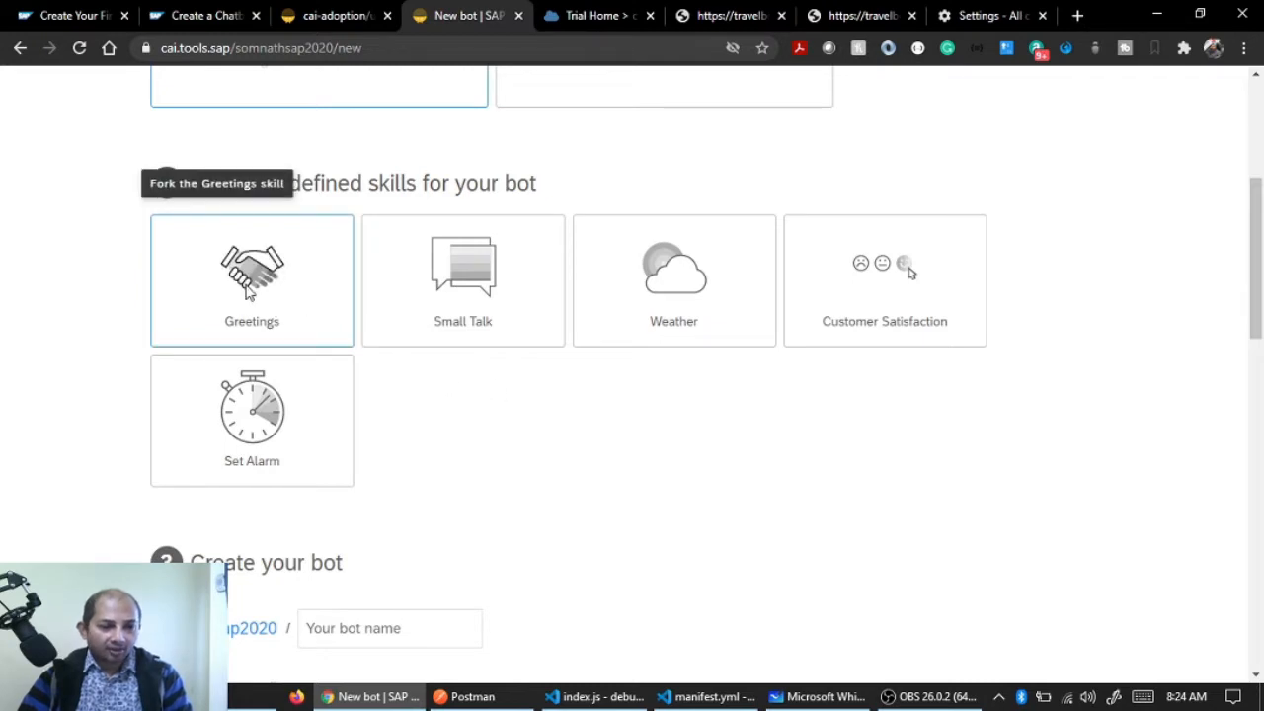
Name the new bot mytravelbot and leave its optional description empty
scroll(555, 394, "down", 2)
scroll(555, 396, "down", 3)
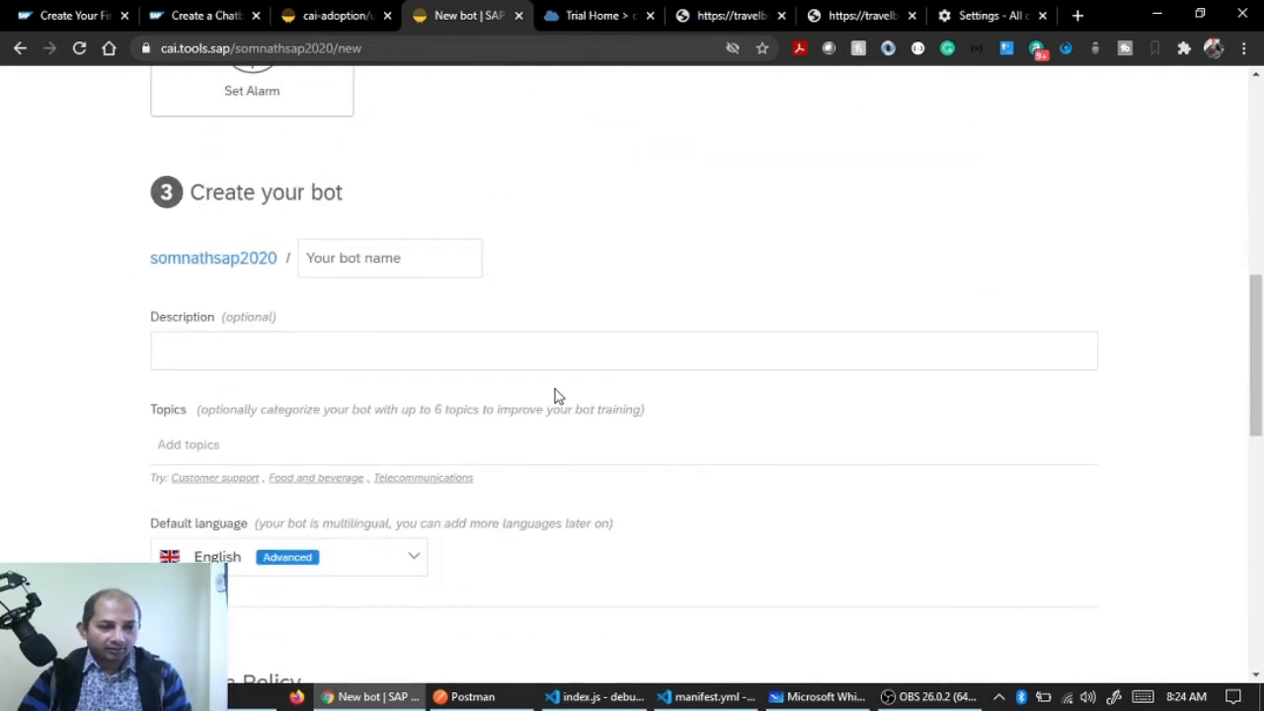
left_click(400, 266)
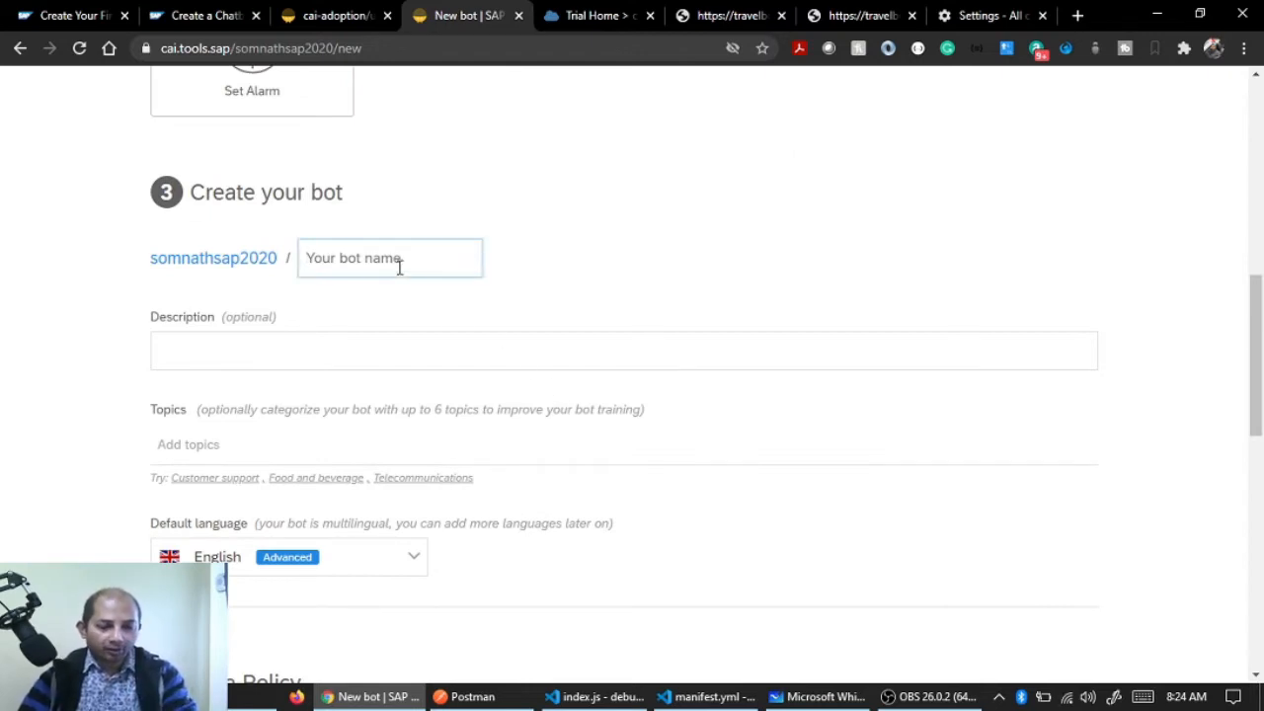
type("my")
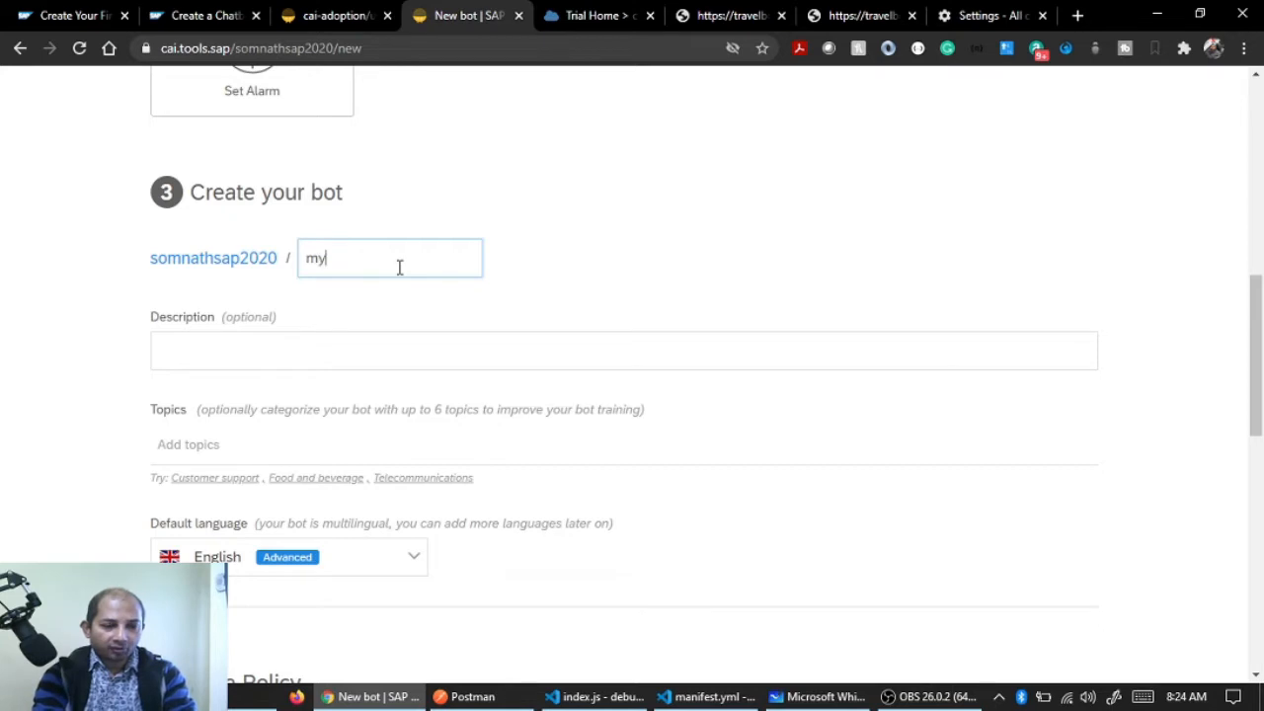
type("travelbot")
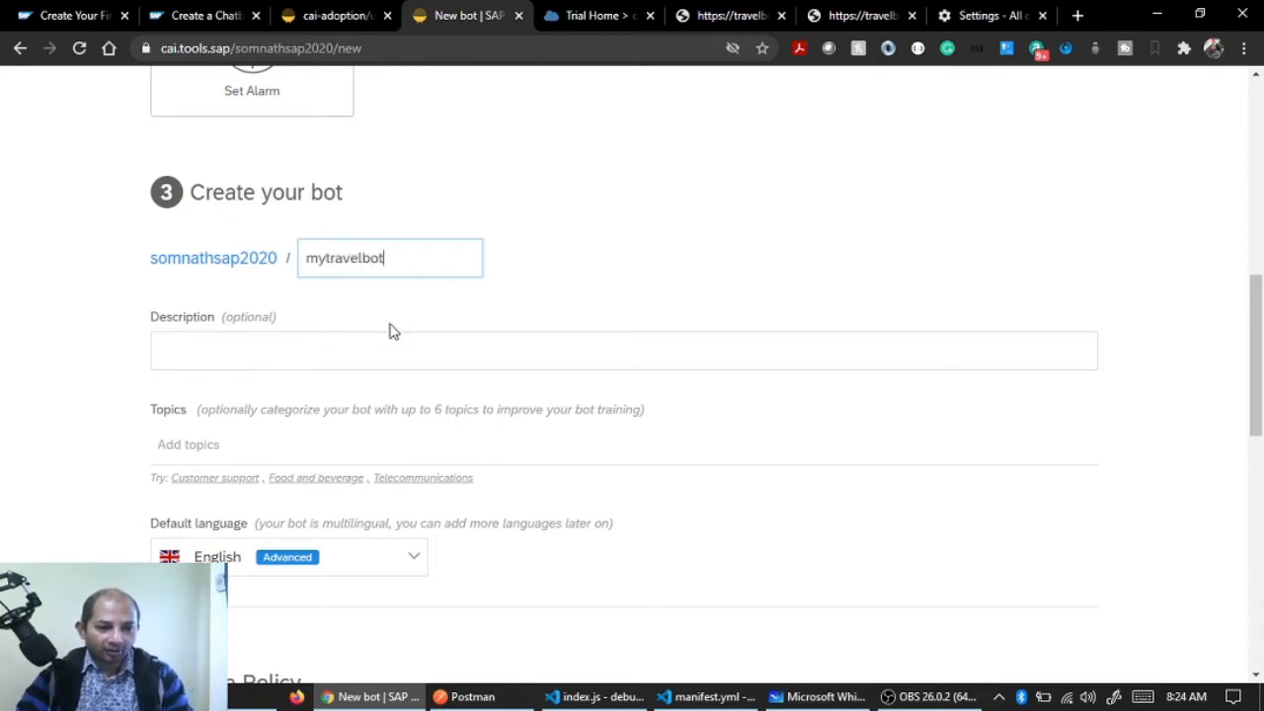
left_click(379, 345)
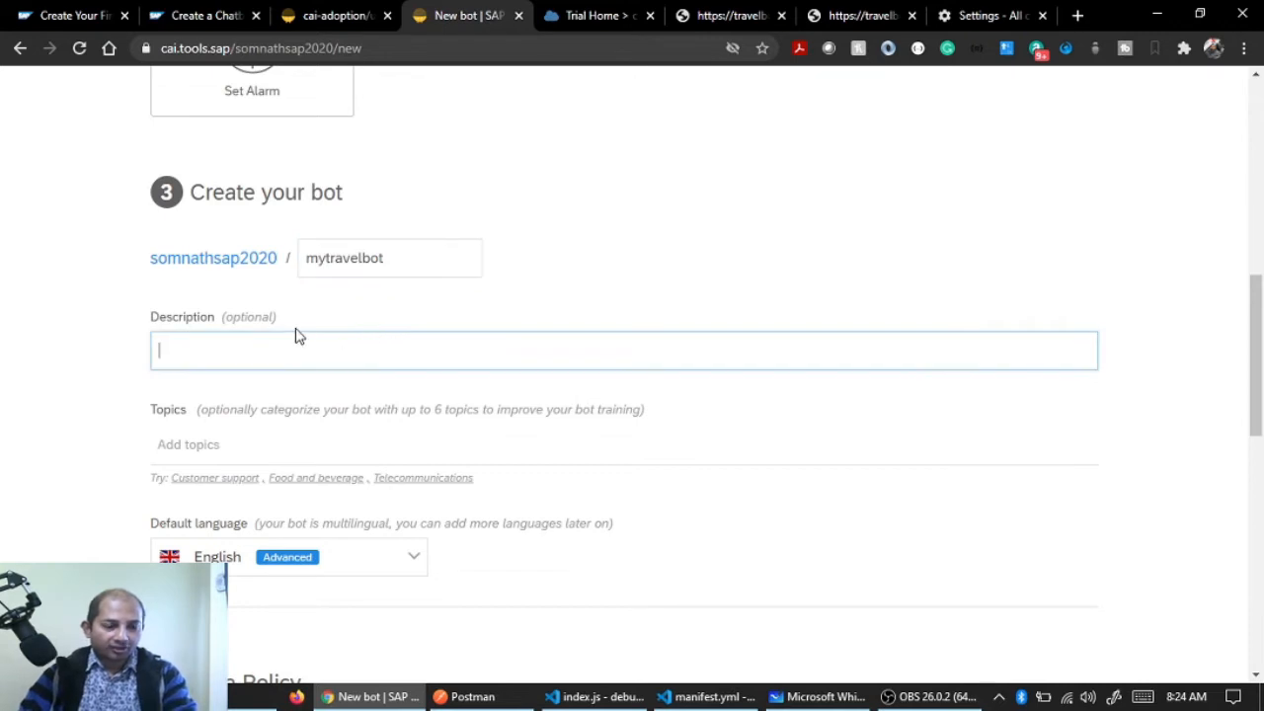
Set the bot's data policy to Non-personal data, Store for conversation data, and Non-vulnerable end users
scroll(432, 396, "down", 4)
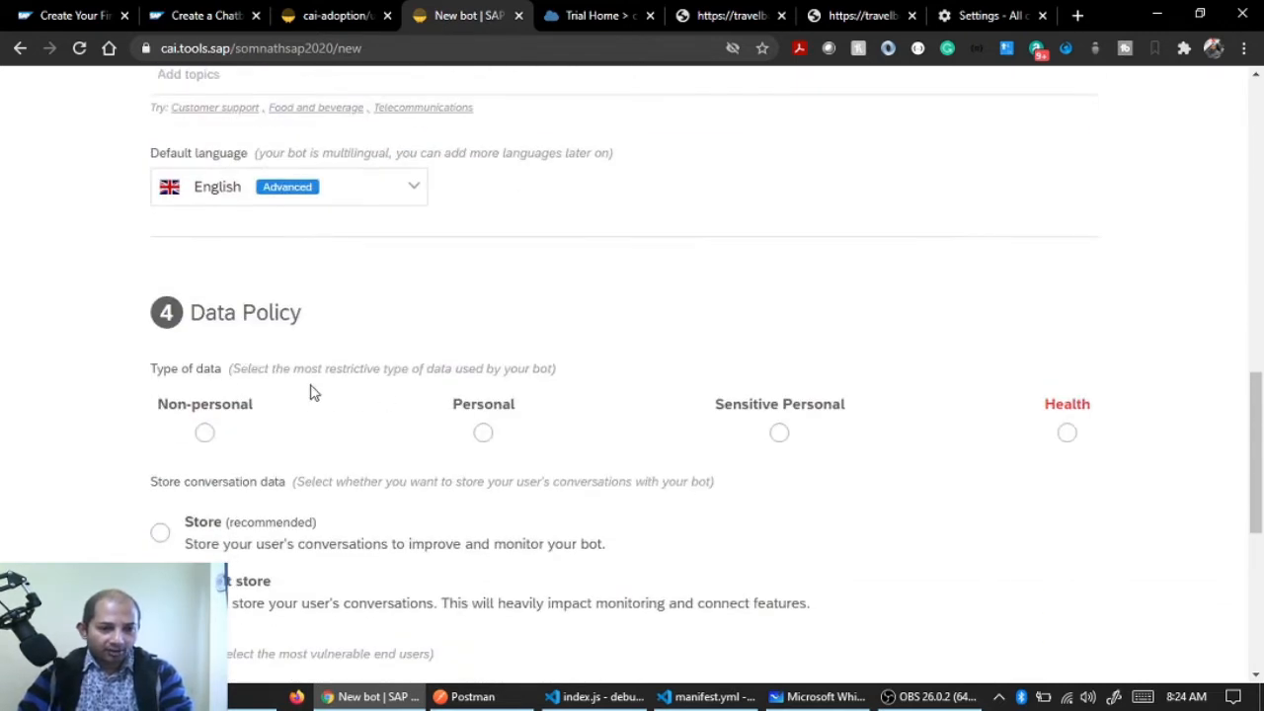
left_click(205, 433)
scroll(389, 417, "down", 4)
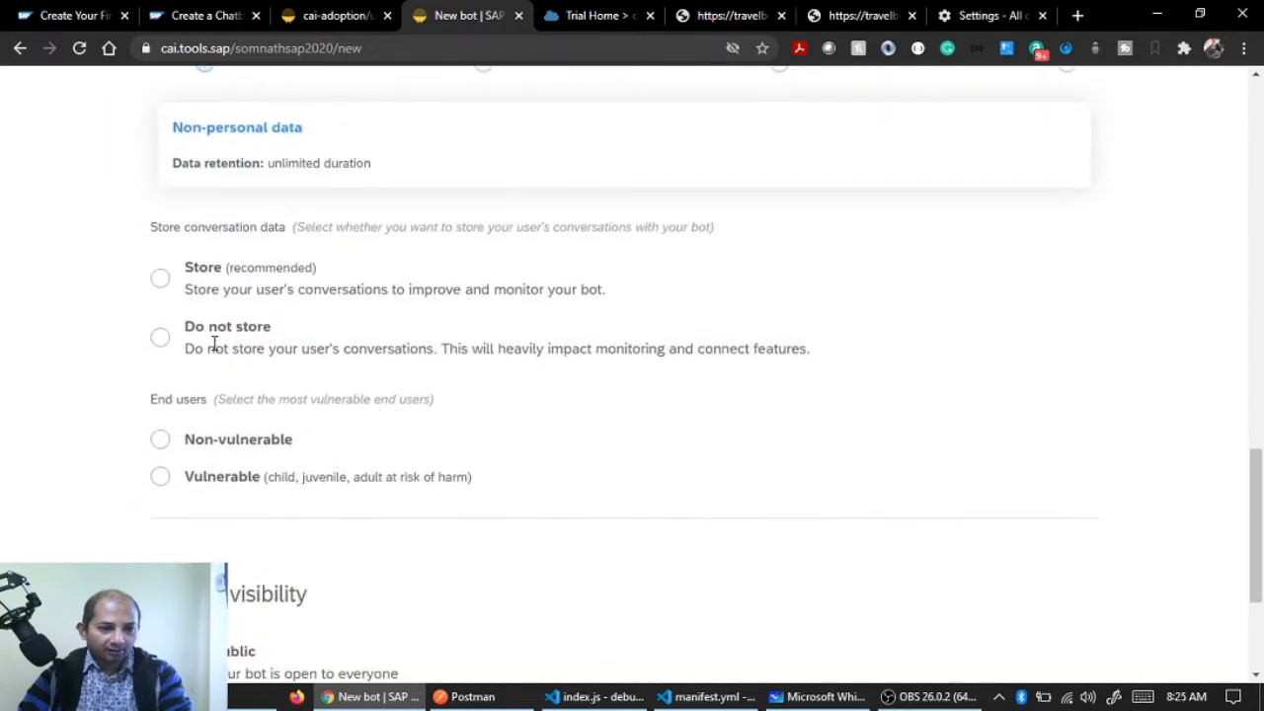
left_click(161, 278)
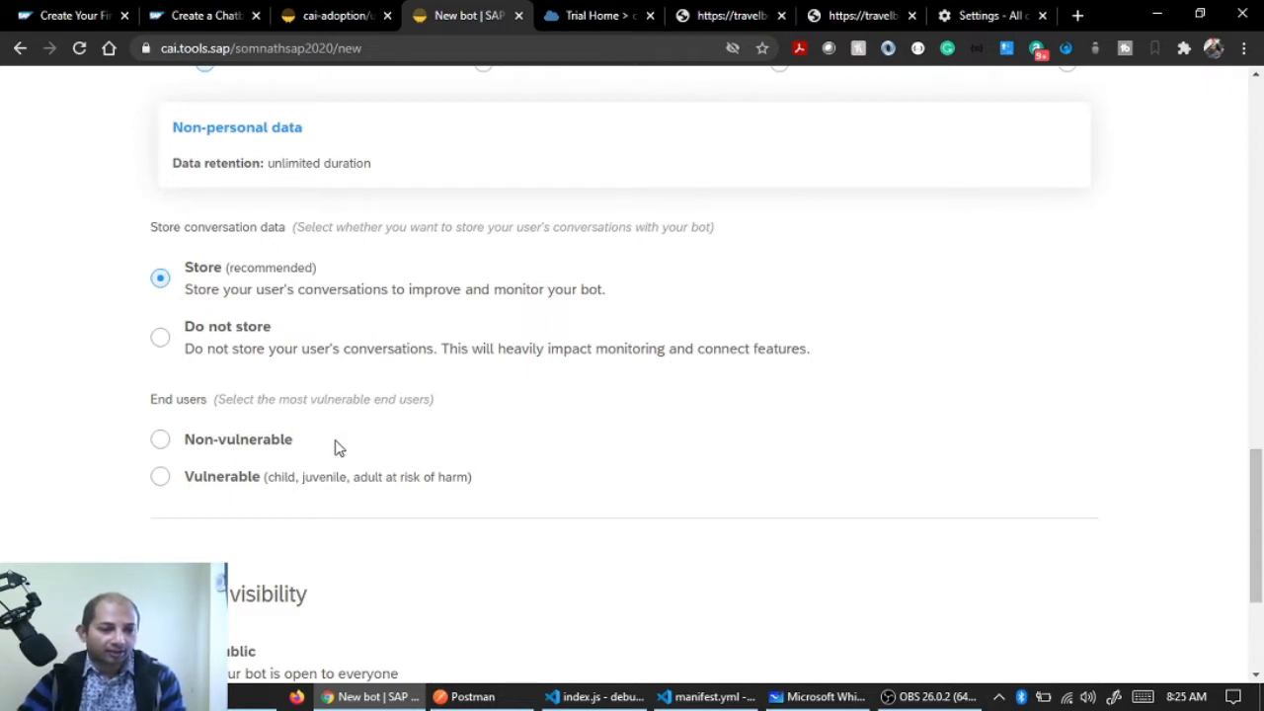
scroll(354, 428, "down", 2)
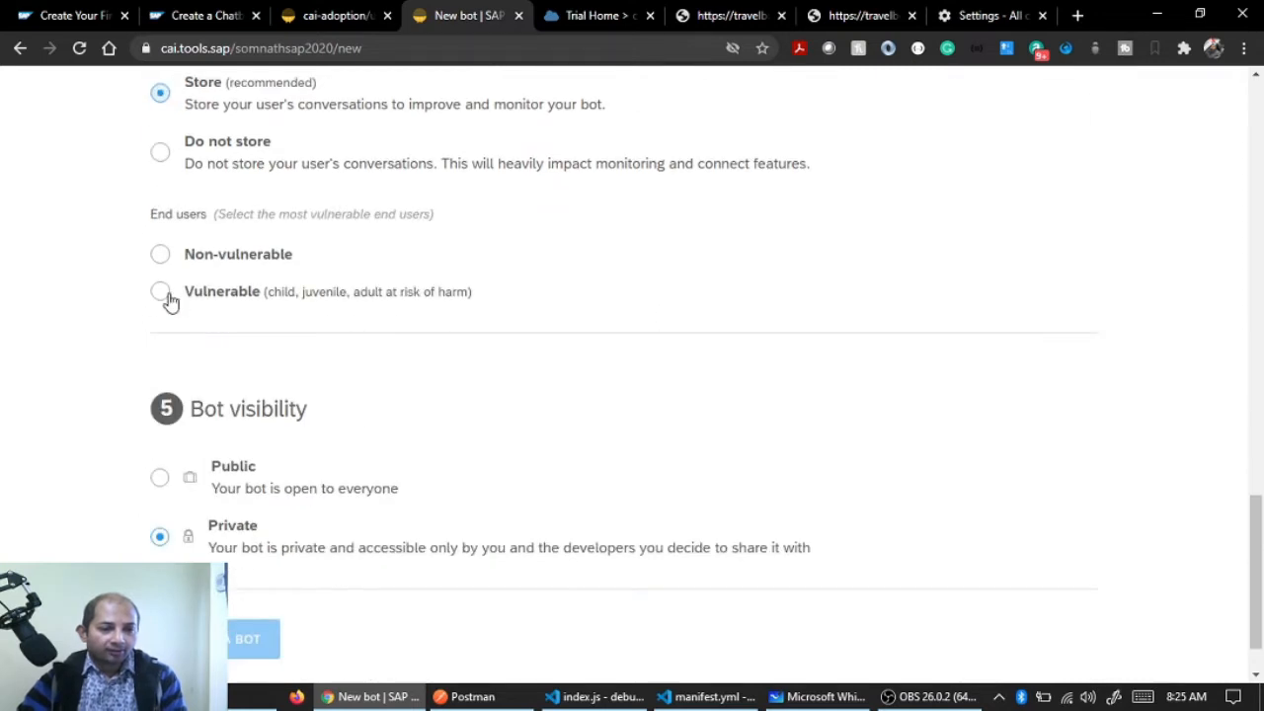
left_click(162, 257)
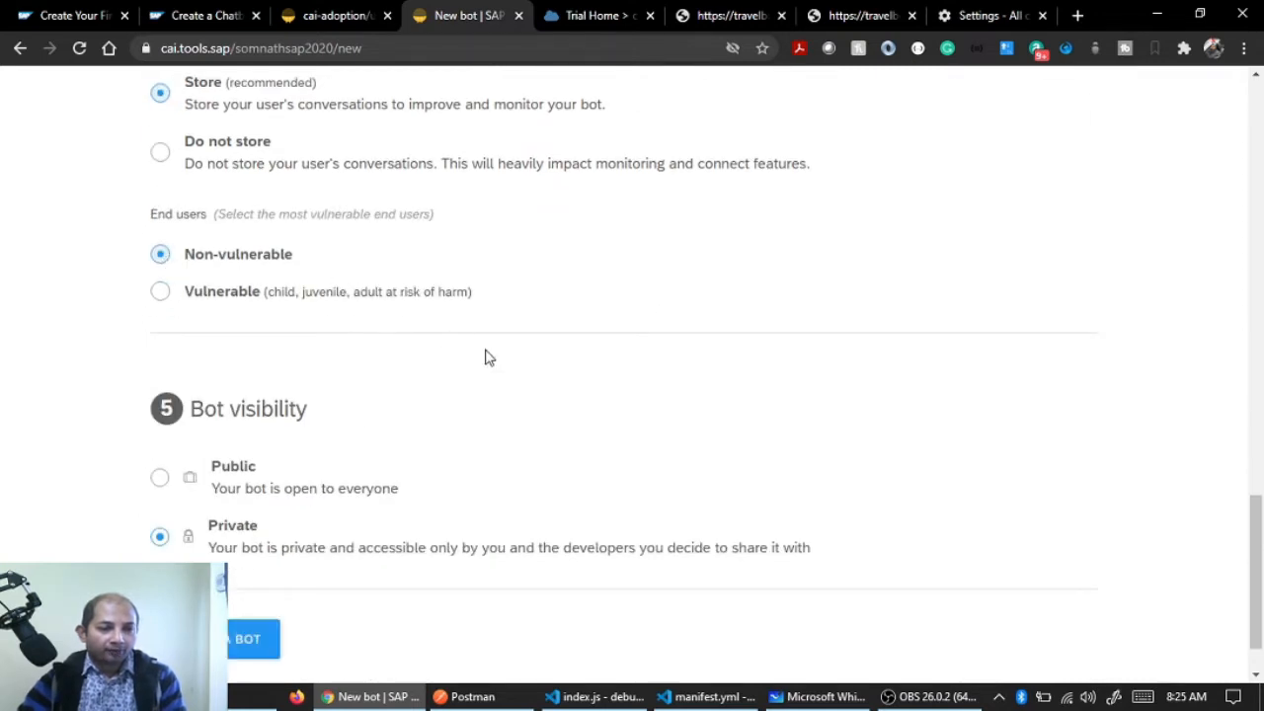
Set the bot visibility to Public and create the bot
scroll(485, 356, "down", 1)
left_click(161, 405)
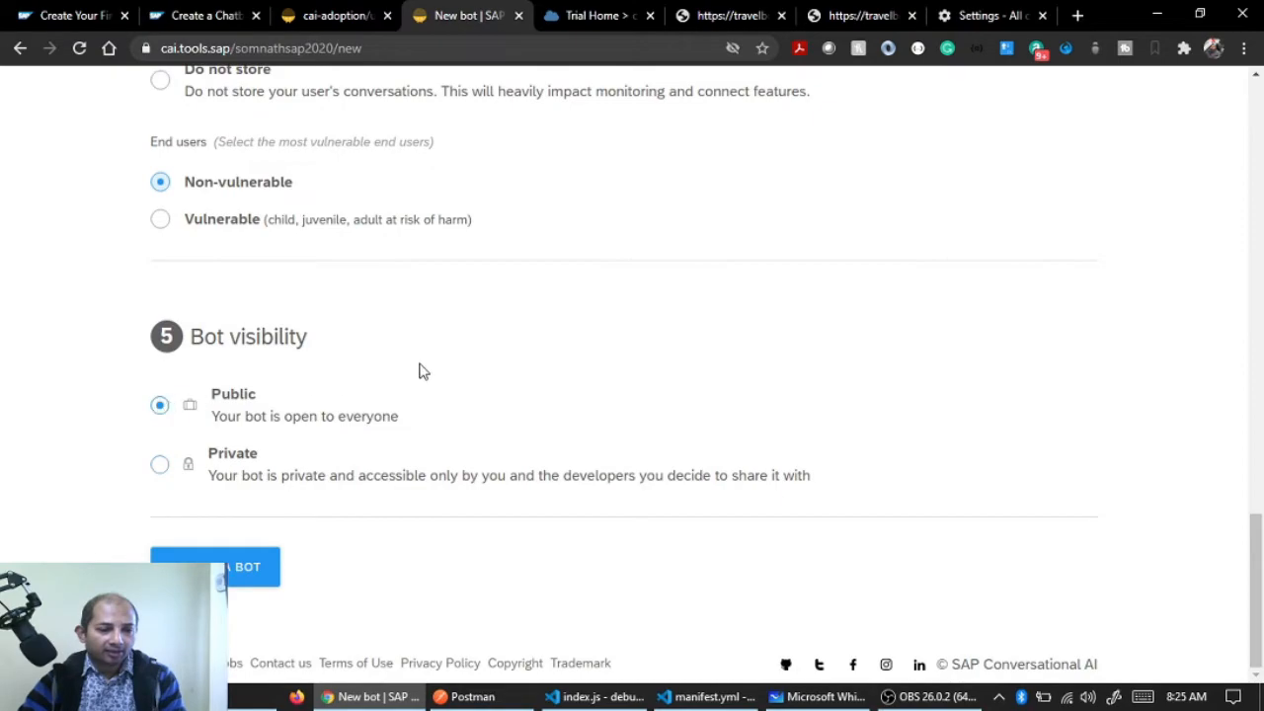
left_click(223, 567)
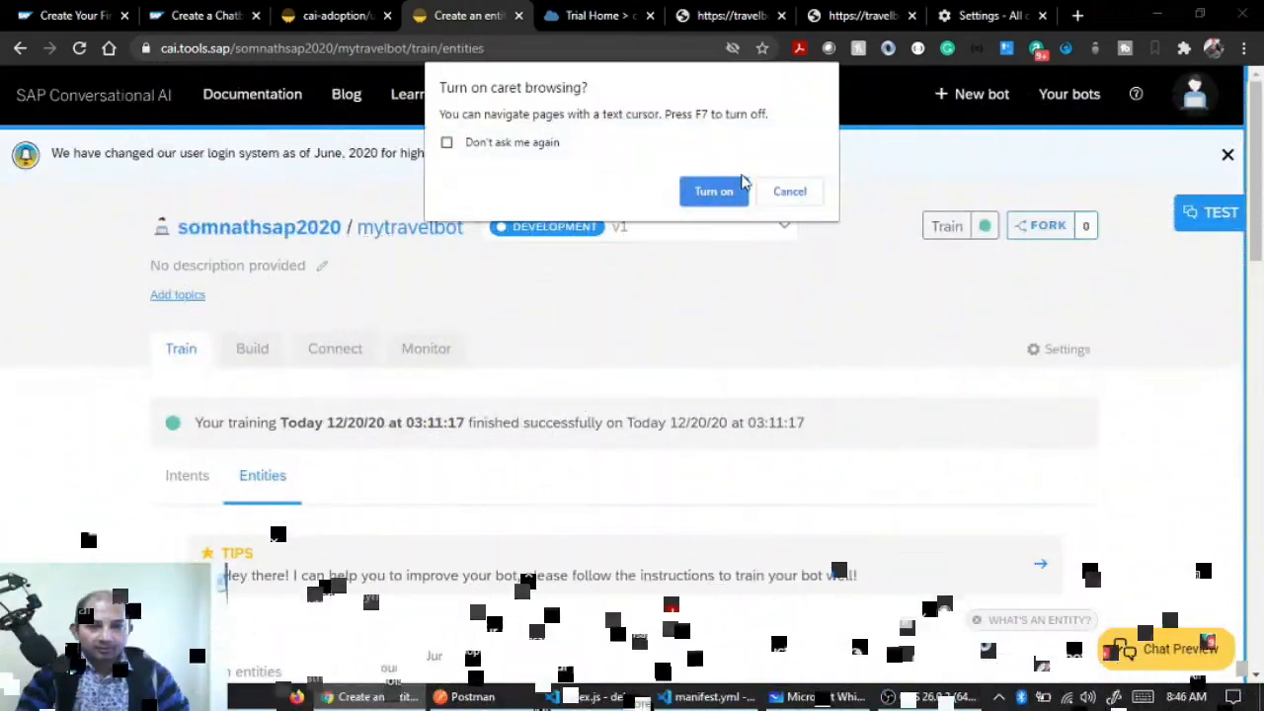
Dismiss the caret browsing prompt and view the intents of mytravelbot, including those from the Greetings skill
left_click(788, 190)
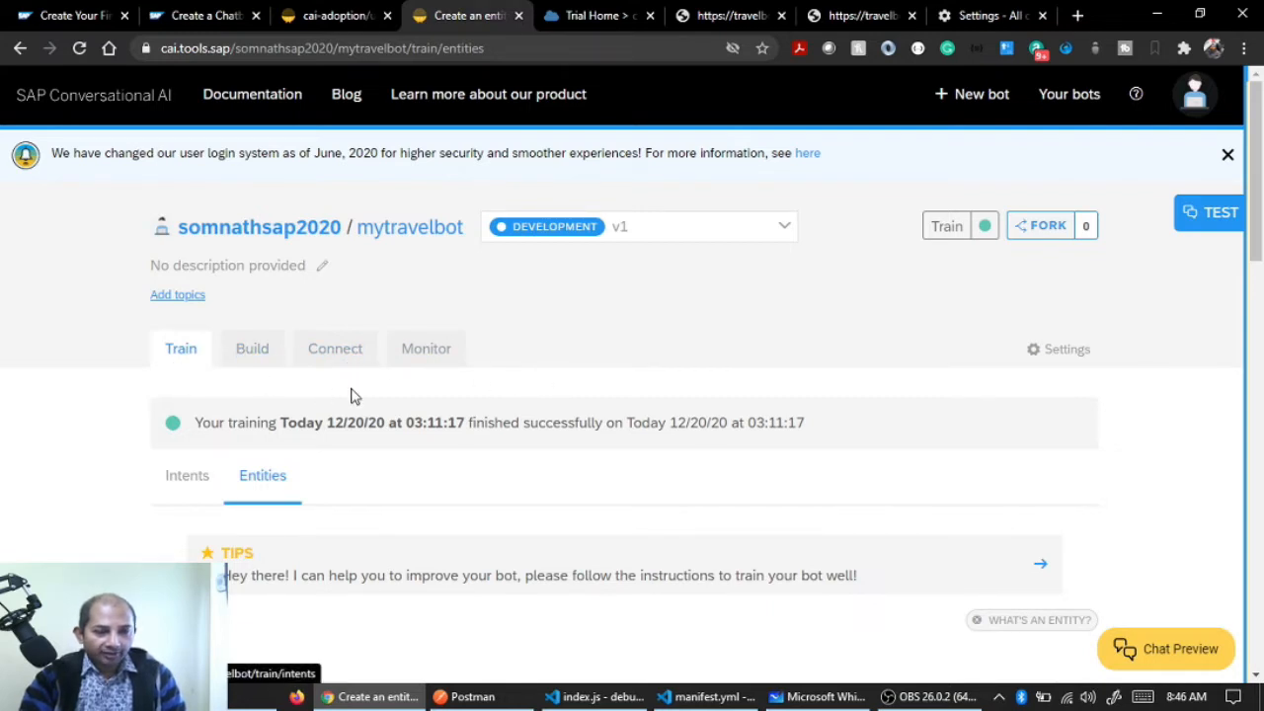
scroll(353, 395, "down", 2)
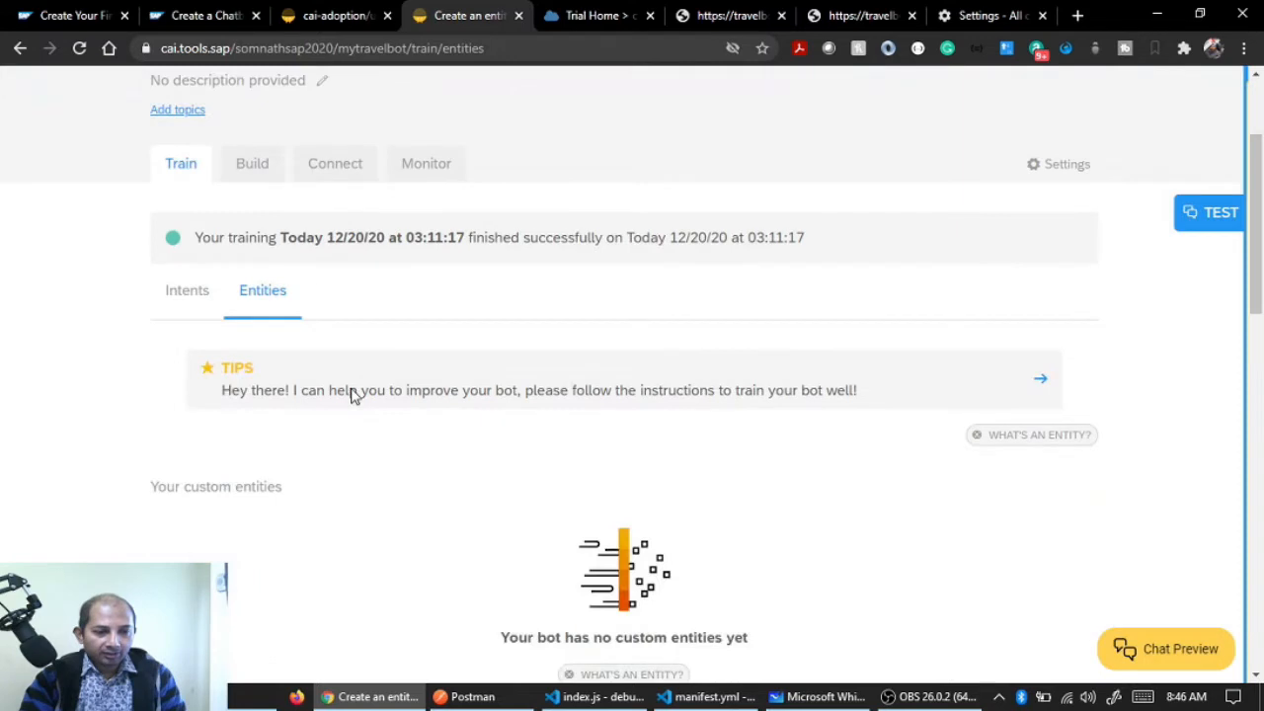
left_click(188, 305)
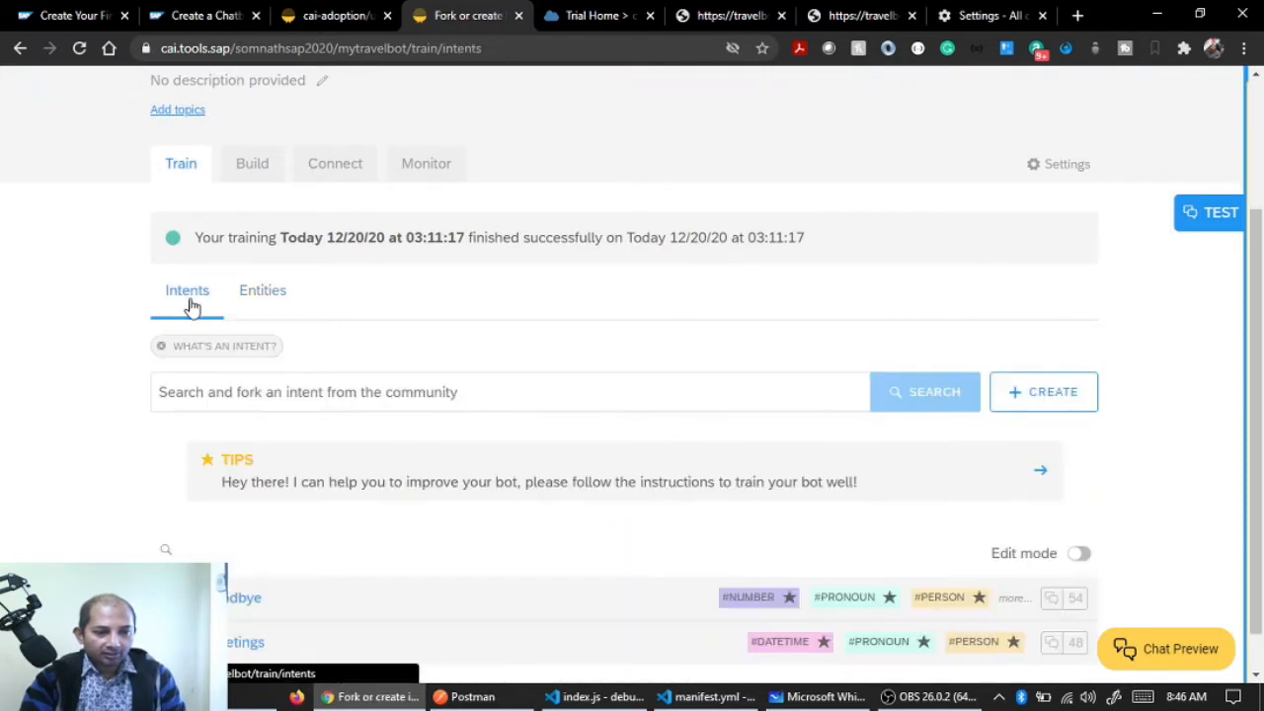
scroll(456, 345, "down", 1)
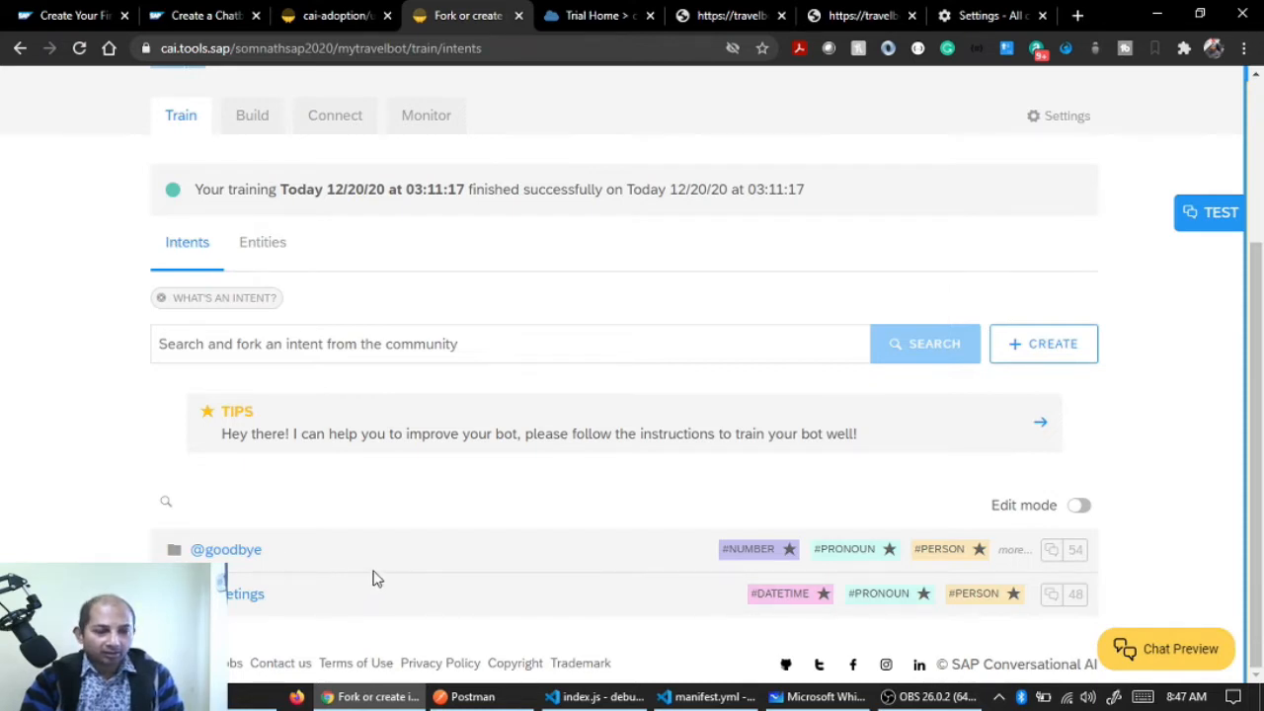
Look through the custom entities and the gold entities of mytravelbot
left_click(263, 242)
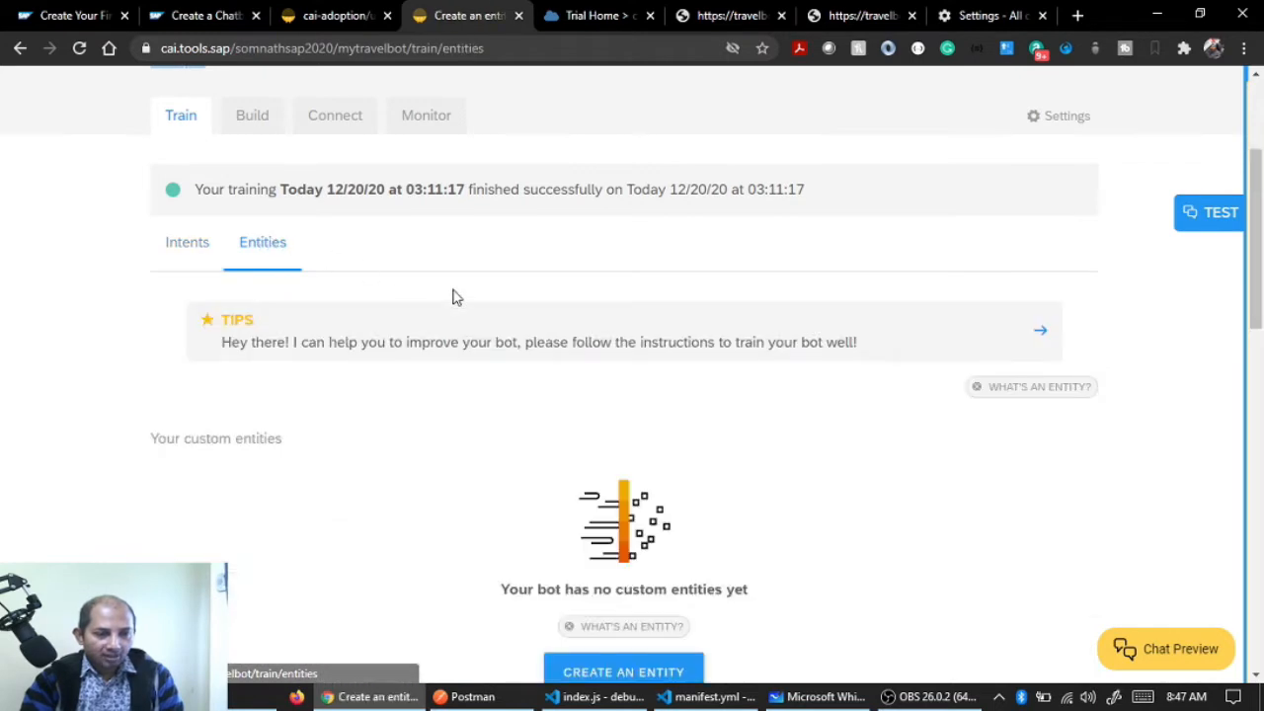
scroll(444, 412, "down", 2)
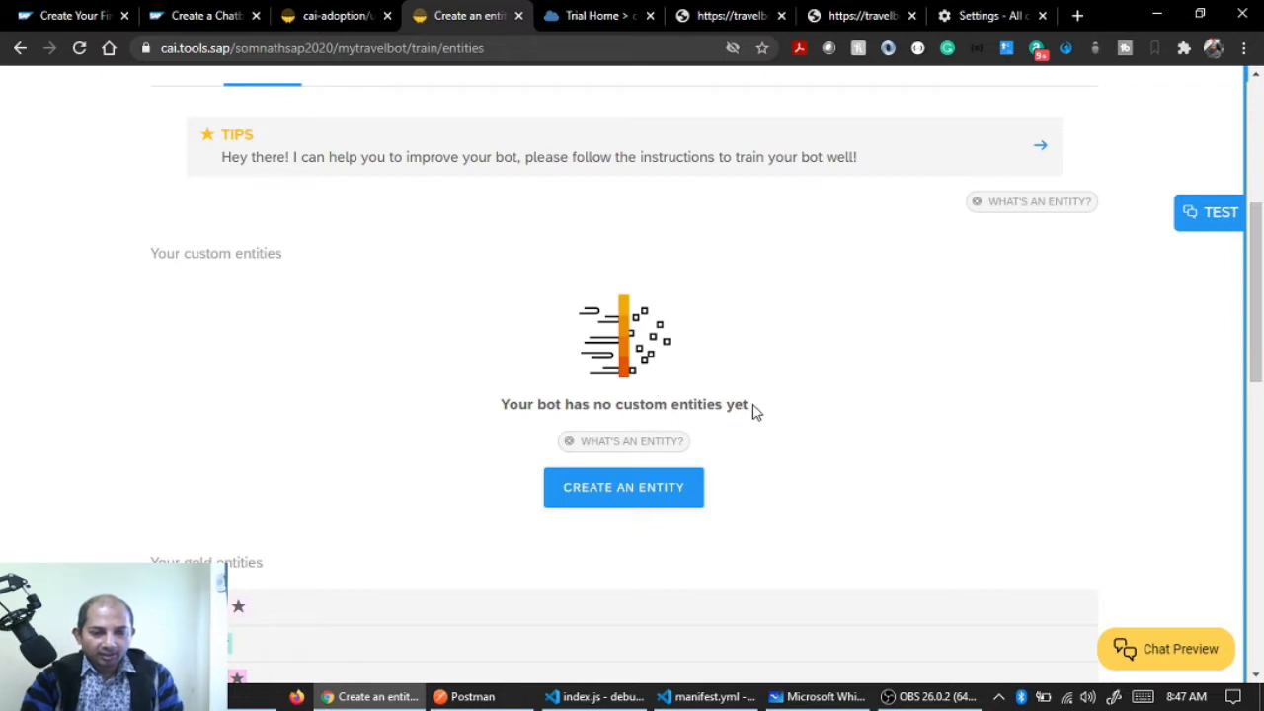
scroll(482, 372, "down", 2)
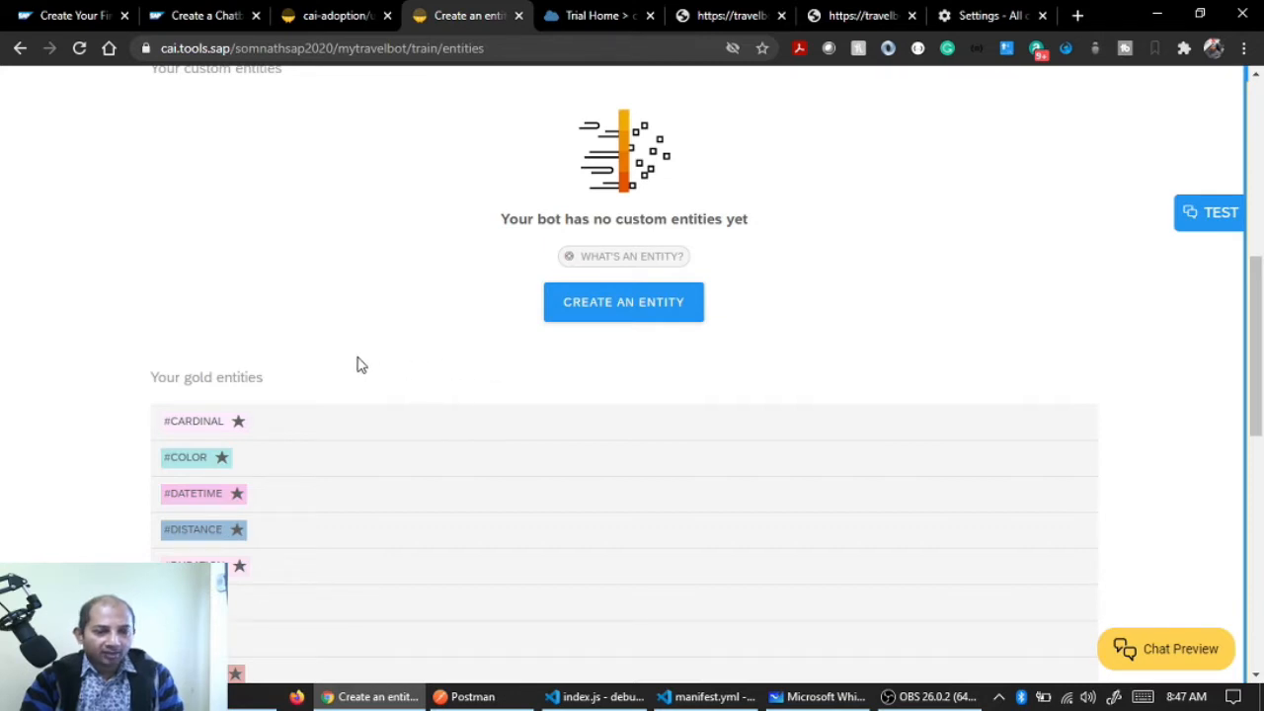
scroll(360, 362, "down", 2)
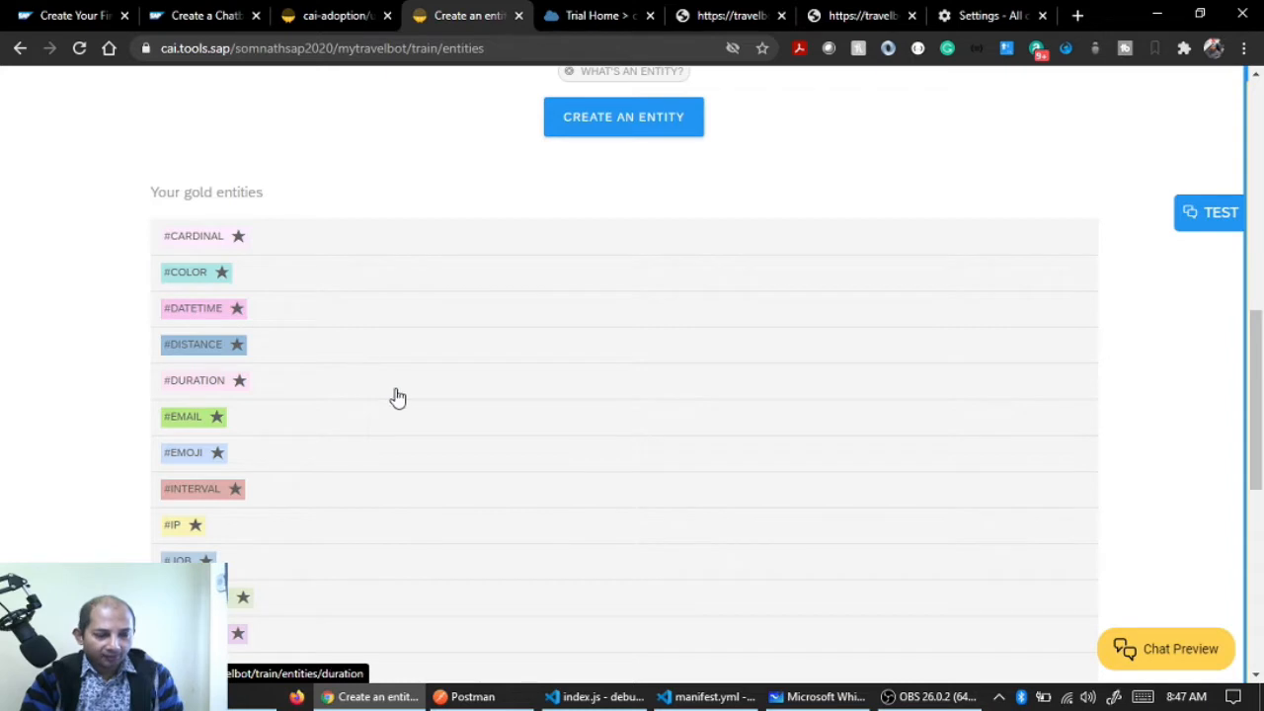
scroll(396, 397, "down", 6)
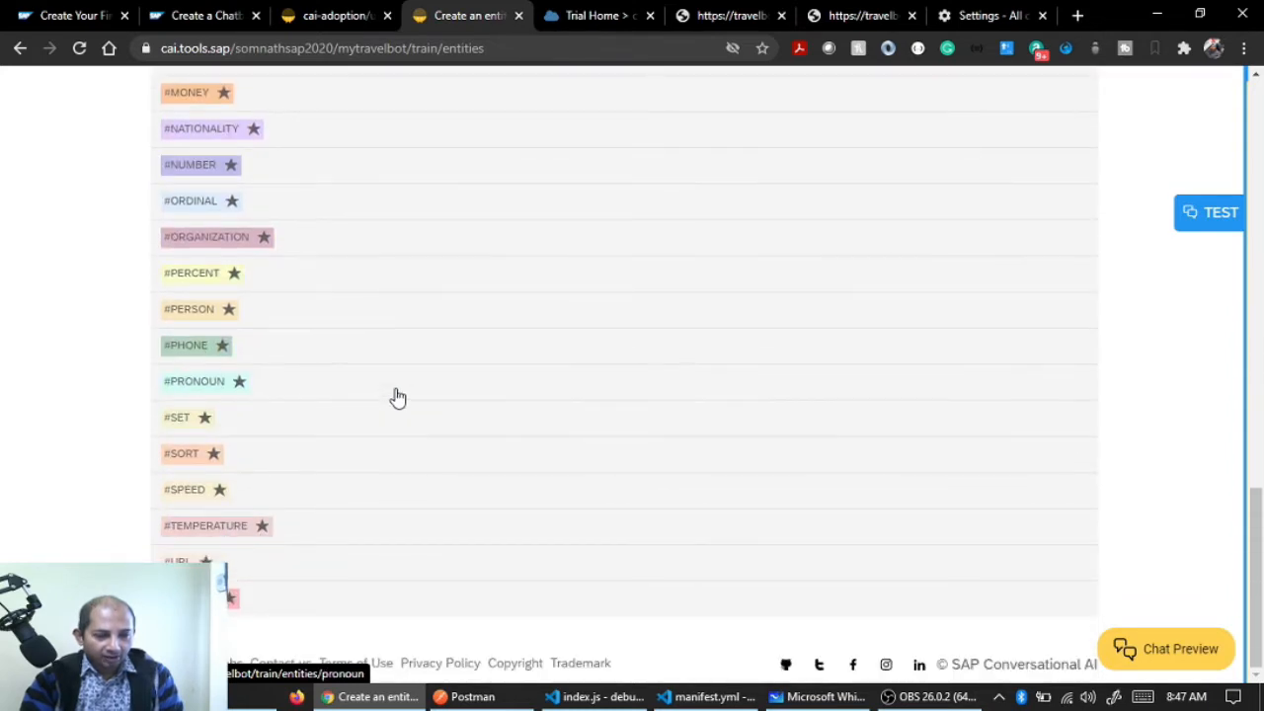
scroll(398, 396, "up", 15)
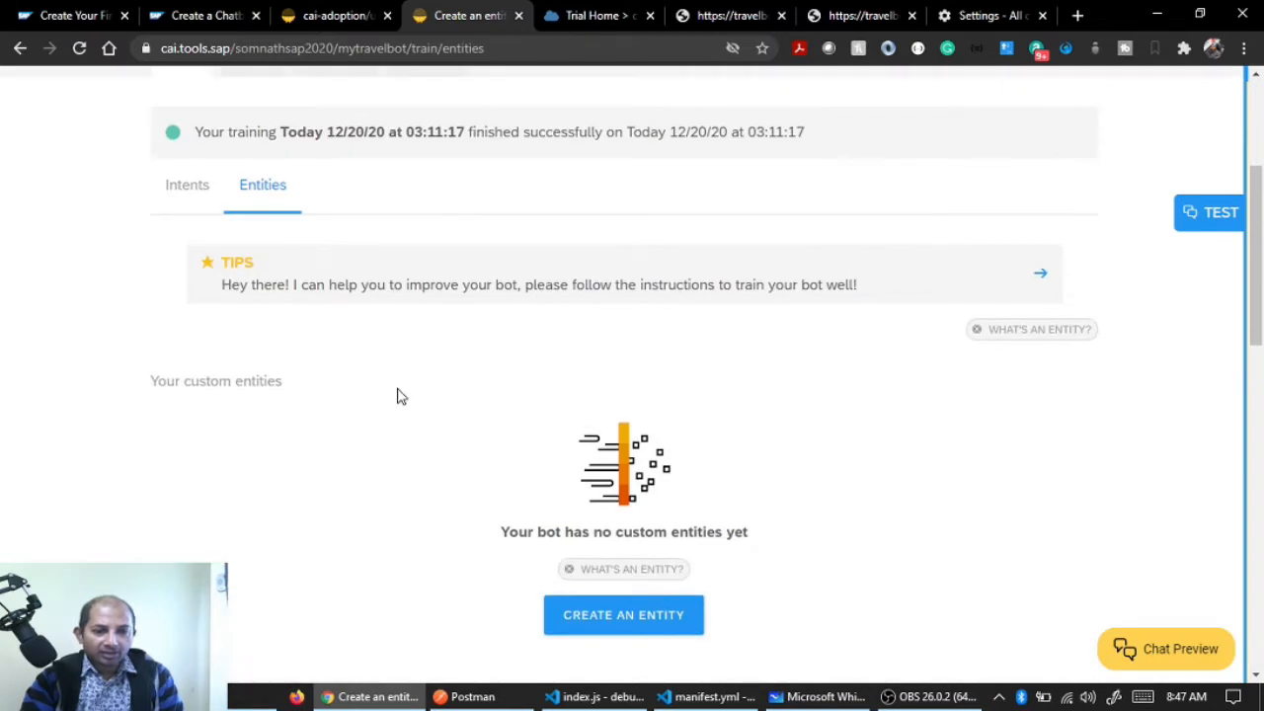
scroll(398, 396, "up", 3)
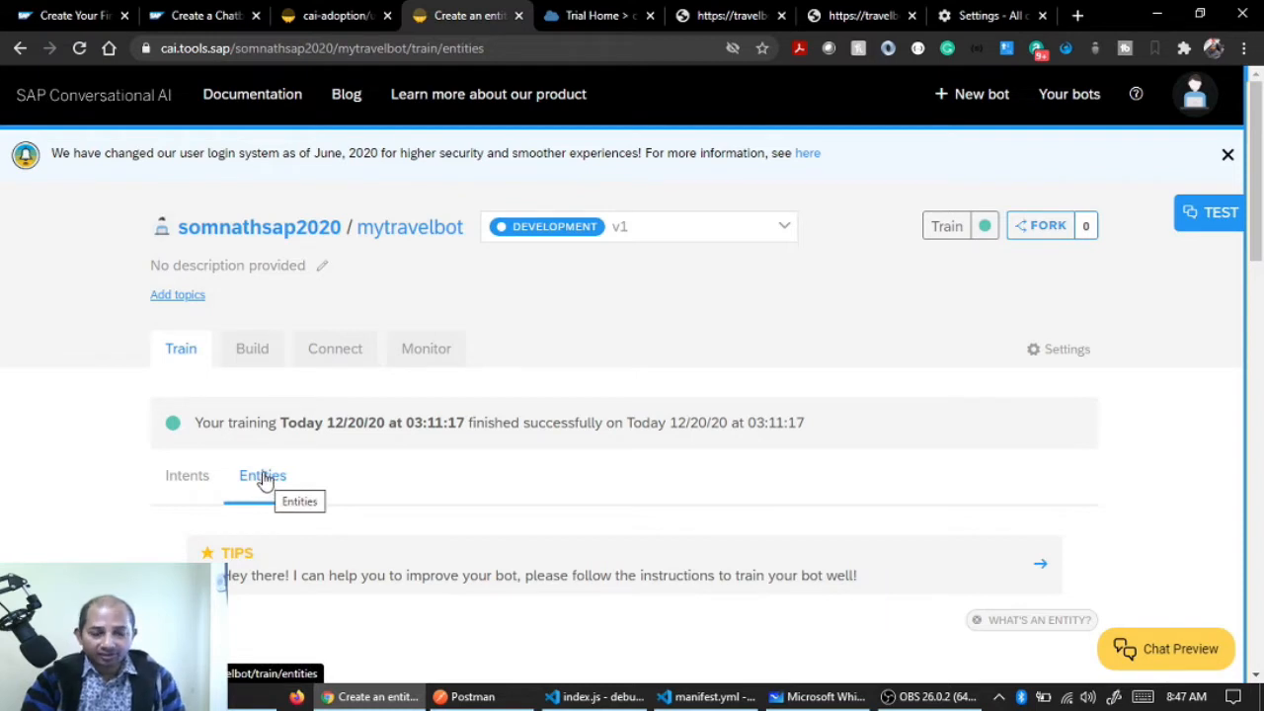
Switch to Microsoft Whiteboard and draw a black pen box labelled "Expression" on the empty canvas
left_click(797, 697)
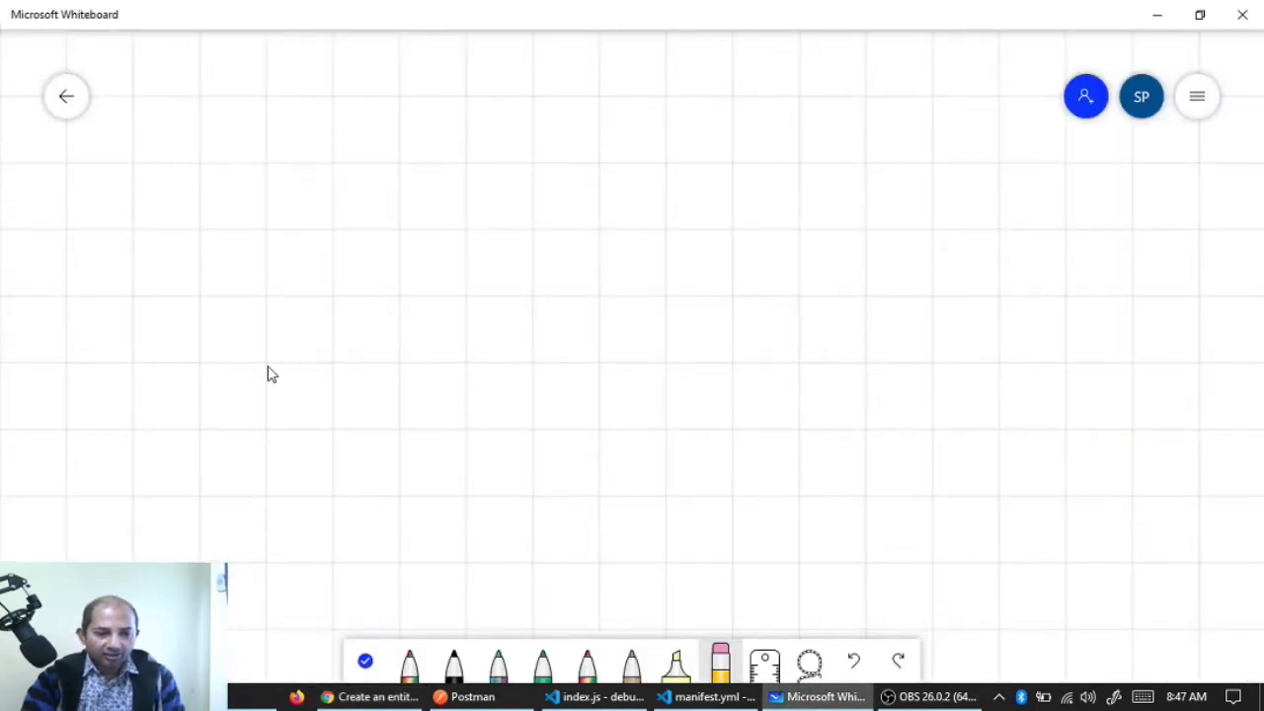
left_click(453, 664)
mouse_move(206, 385)
left_mouse_down()
mouse_move(304, 386)
mouse_move(346, 425)
mouse_move(180, 451)
mouse_move(171, 409)
mouse_move(223, 394)
left_mouse_up()
left_click(217, 414)
left_click(242, 362)
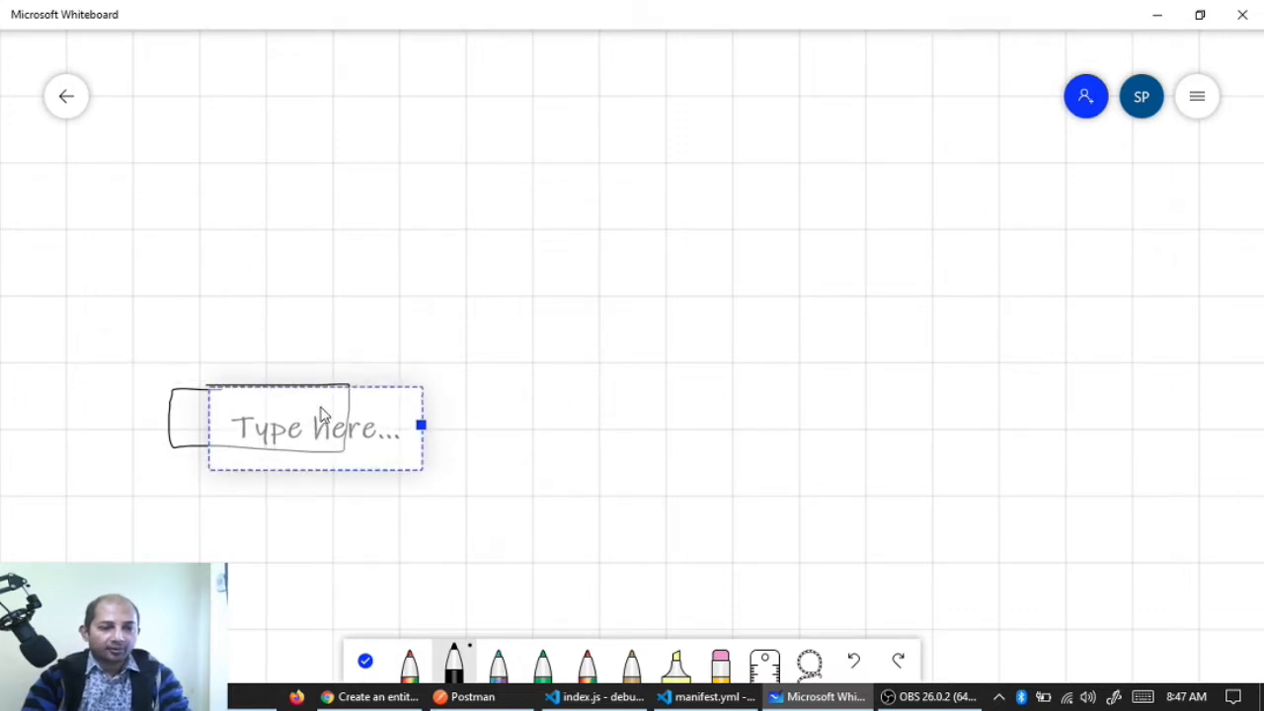
type("E")
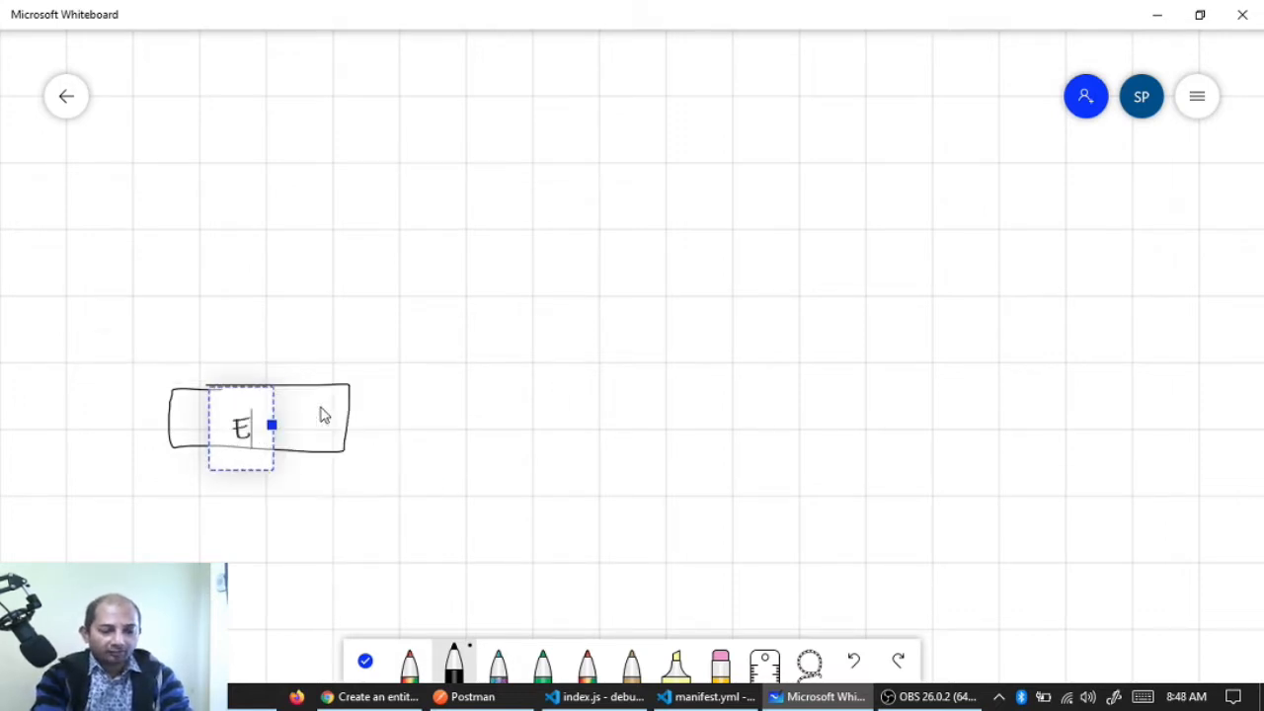
type("xpression")
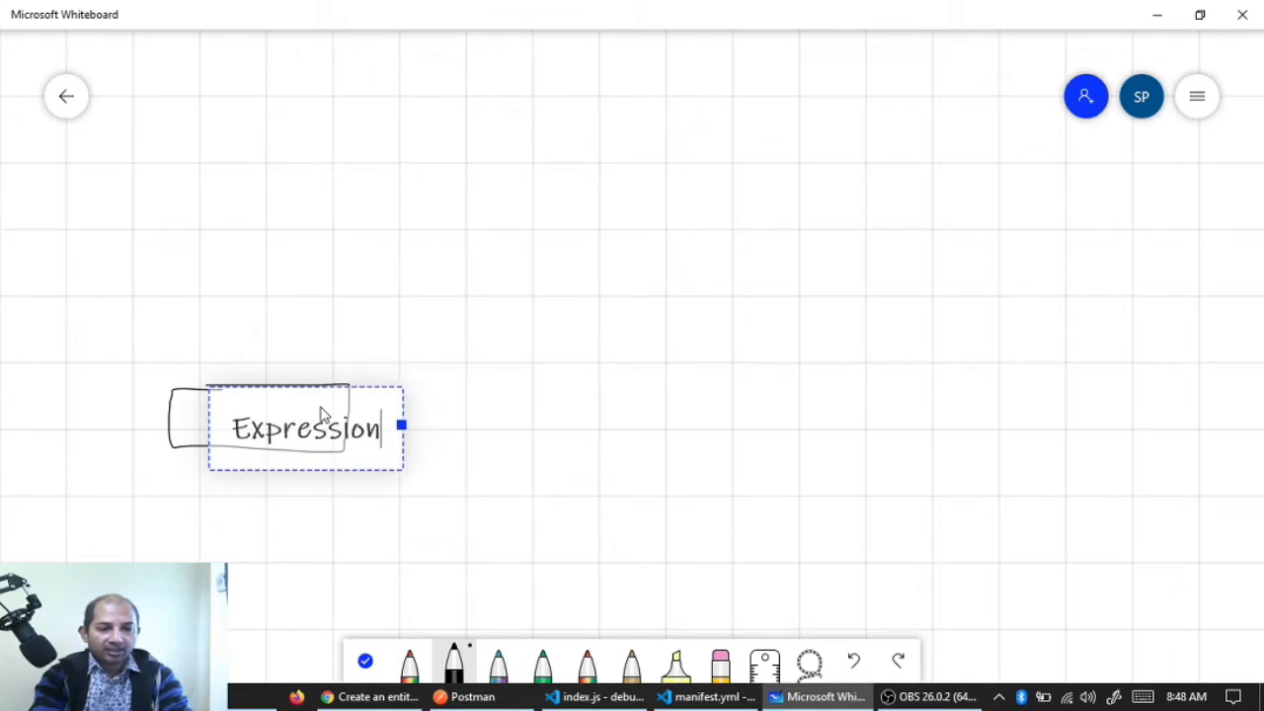
left_click(566, 409)
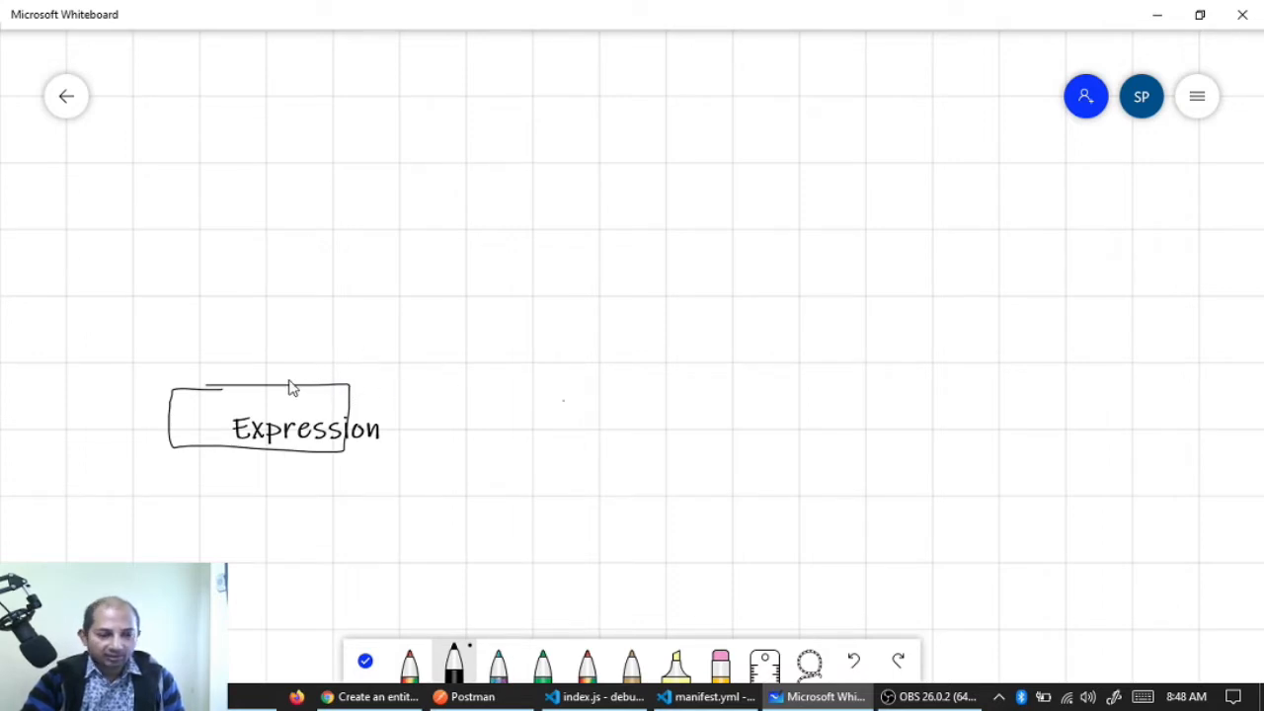
Draw an arrow up from the Expression box to a new box labelled "Intent"
mouse_move(290, 392)
left_mouse_down()
mouse_move(287, 294)
mouse_move(305, 305)
left_mouse_up()
mouse_move(182, 234)
left_mouse_down()
mouse_move(179, 265)
mouse_move(409, 280)
mouse_move(412, 243)
mouse_move(191, 237)
left_mouse_up()
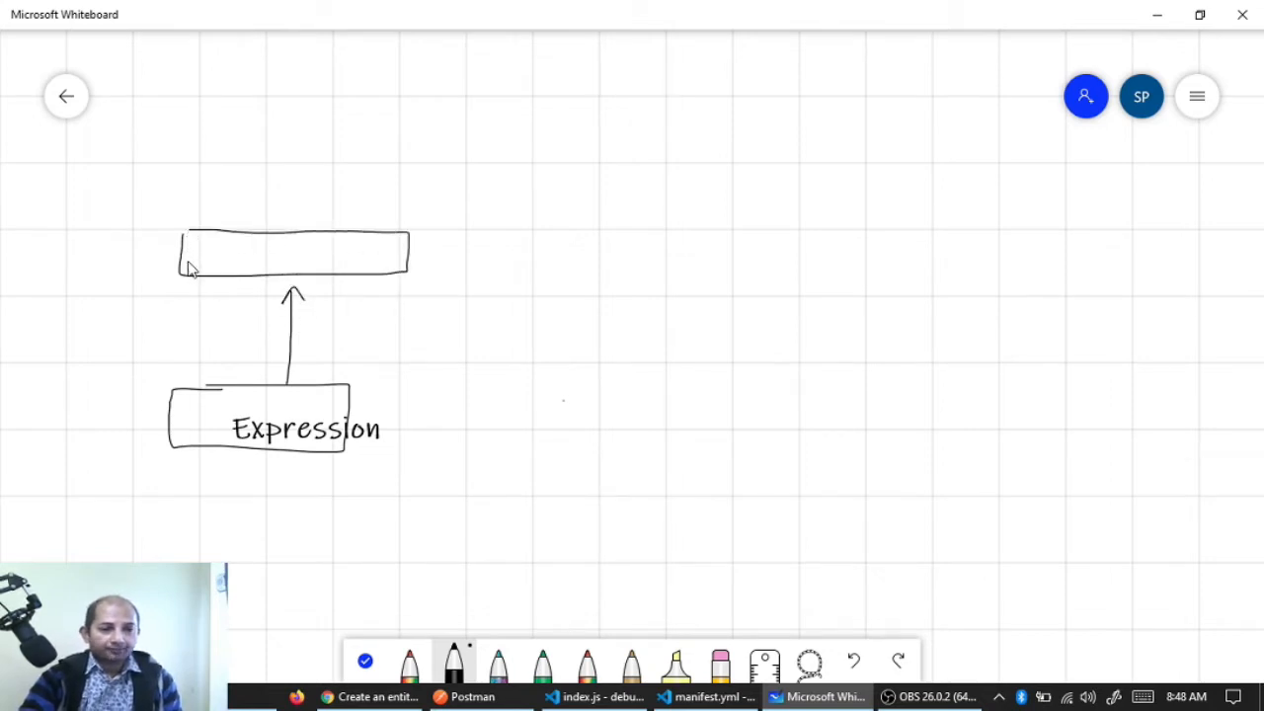
left_click_drag(184, 232, 200, 230)
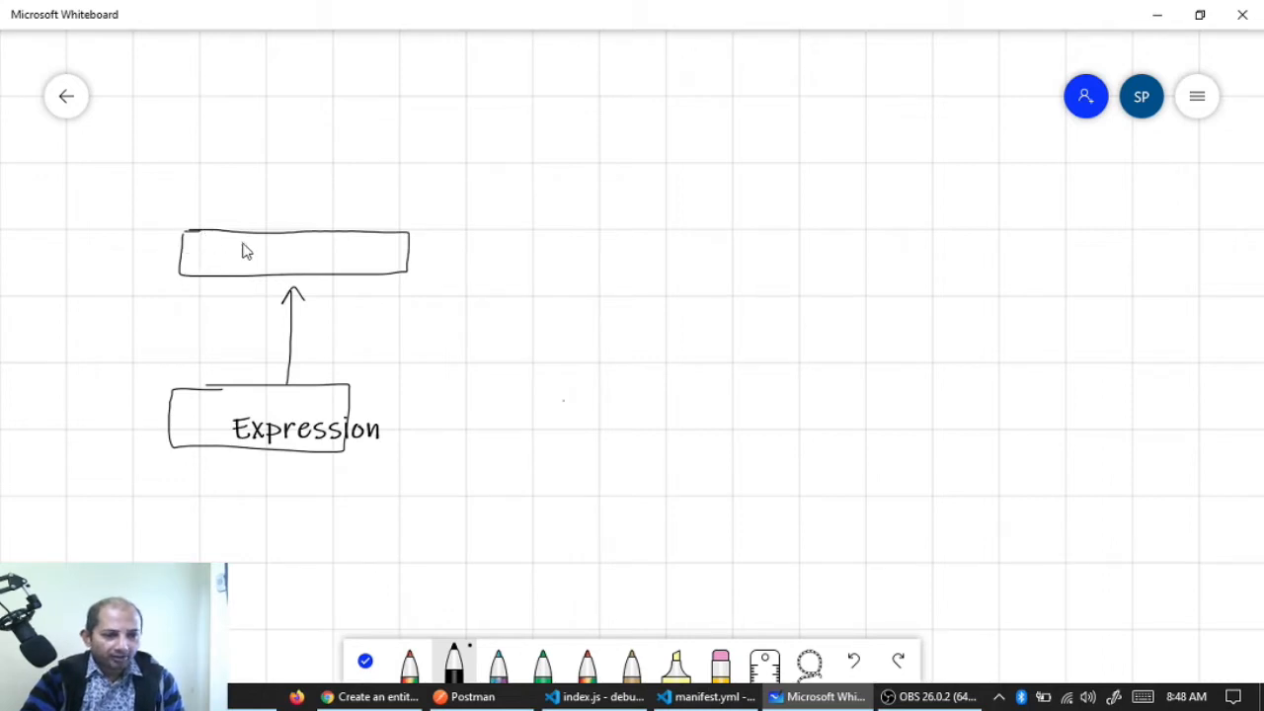
right_click(226, 256)
left_click(251, 203)
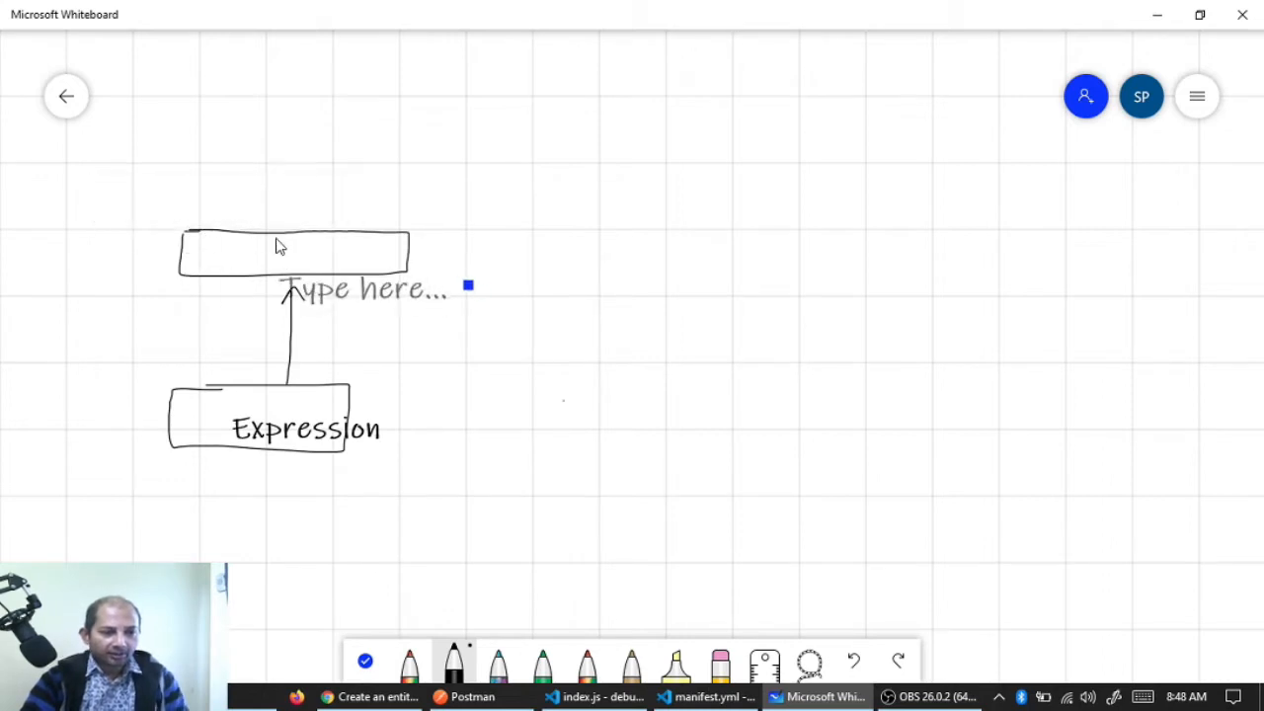
type("Inte")
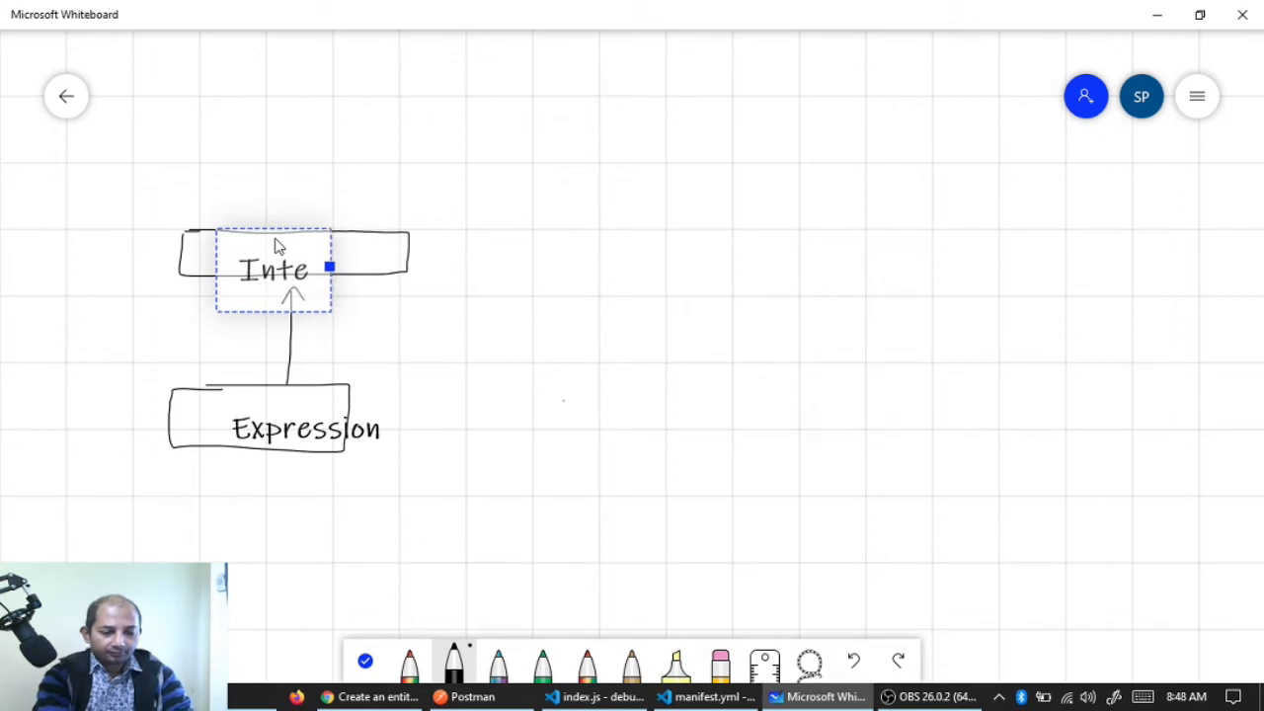
type("nt")
left_click(435, 314)
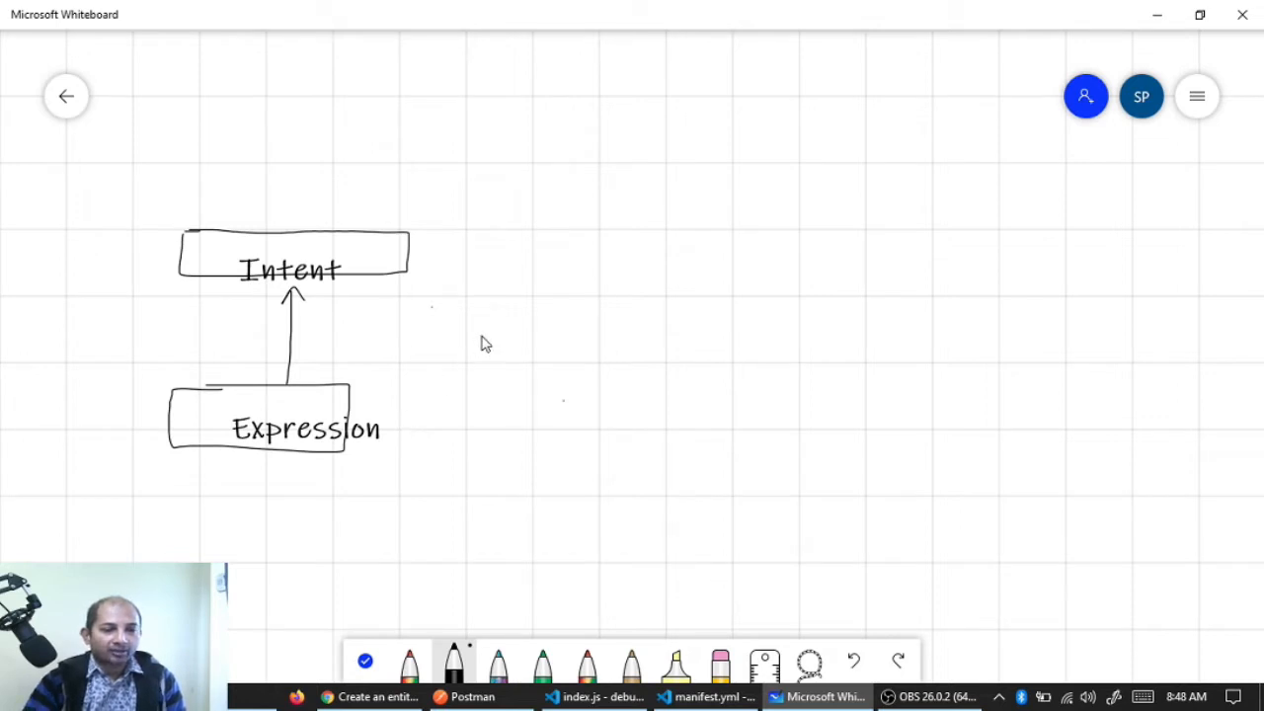
Add the text "<Track Travel ID>" beside the Intent box as its example
left_click(388, 268)
left_click(398, 212)
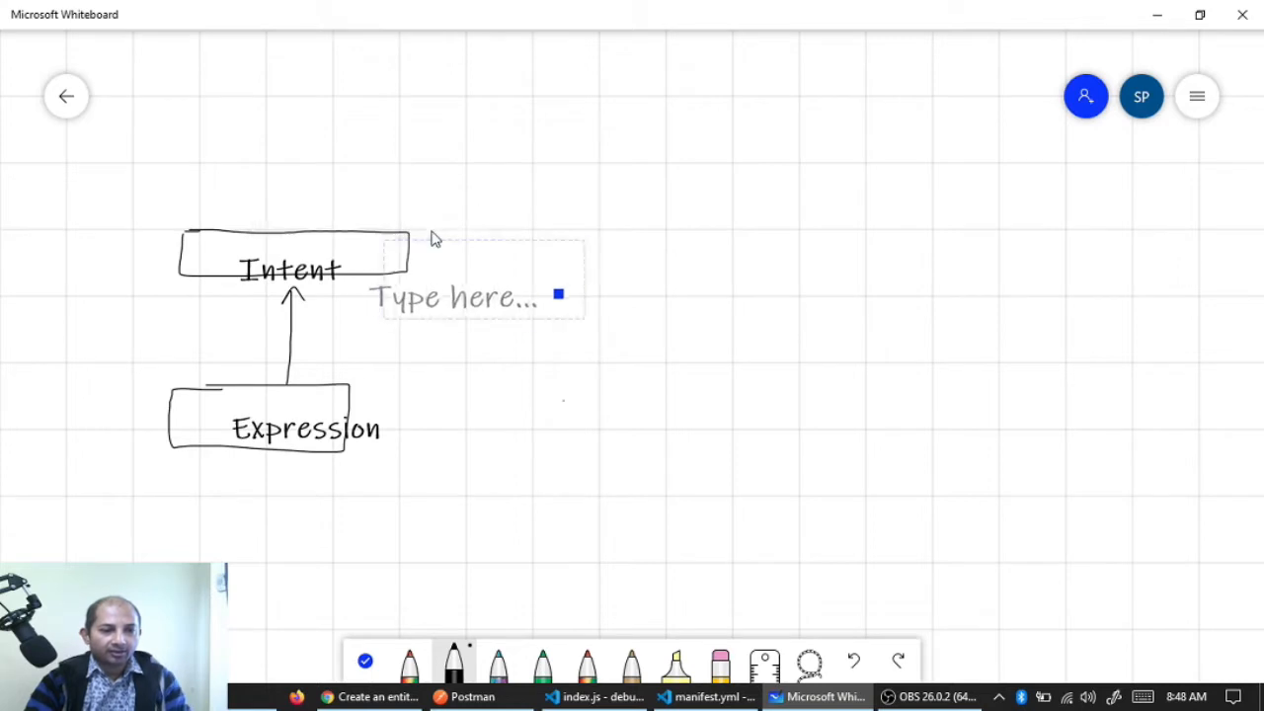
type("<rack")
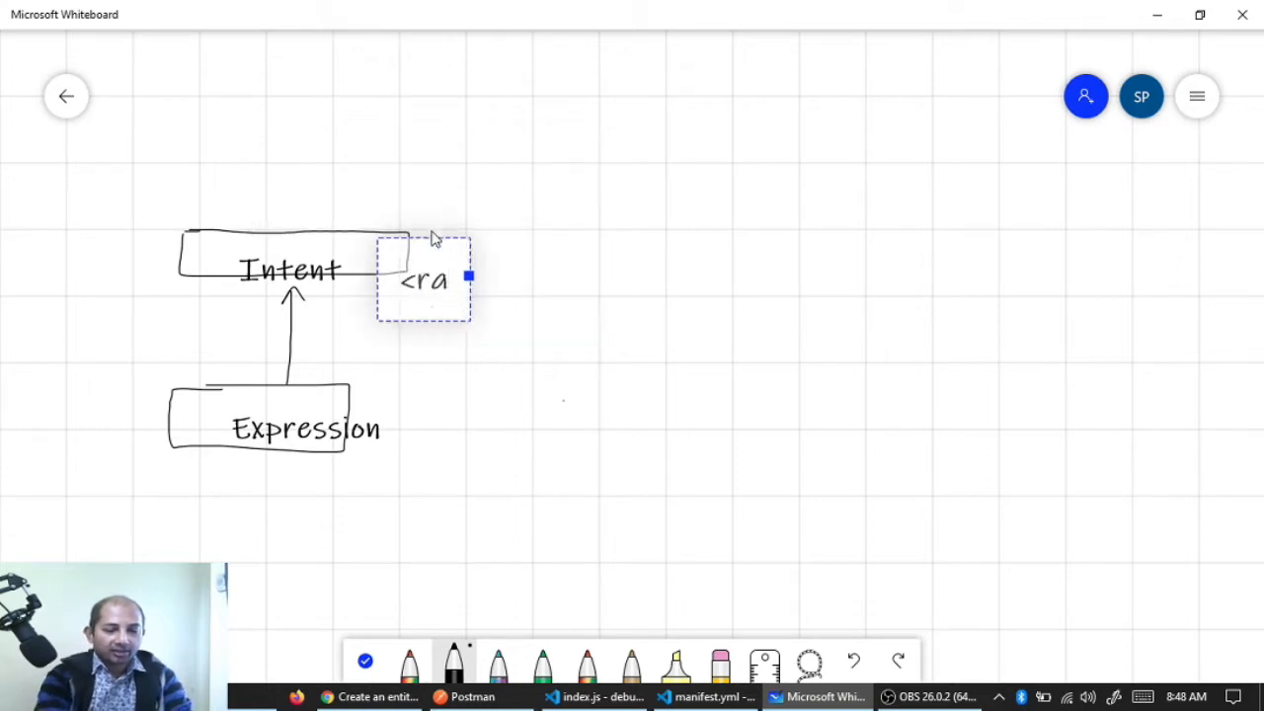
key("BackSpace")
key("BackSpace")
key("BackSpace")
key("BackSpace")
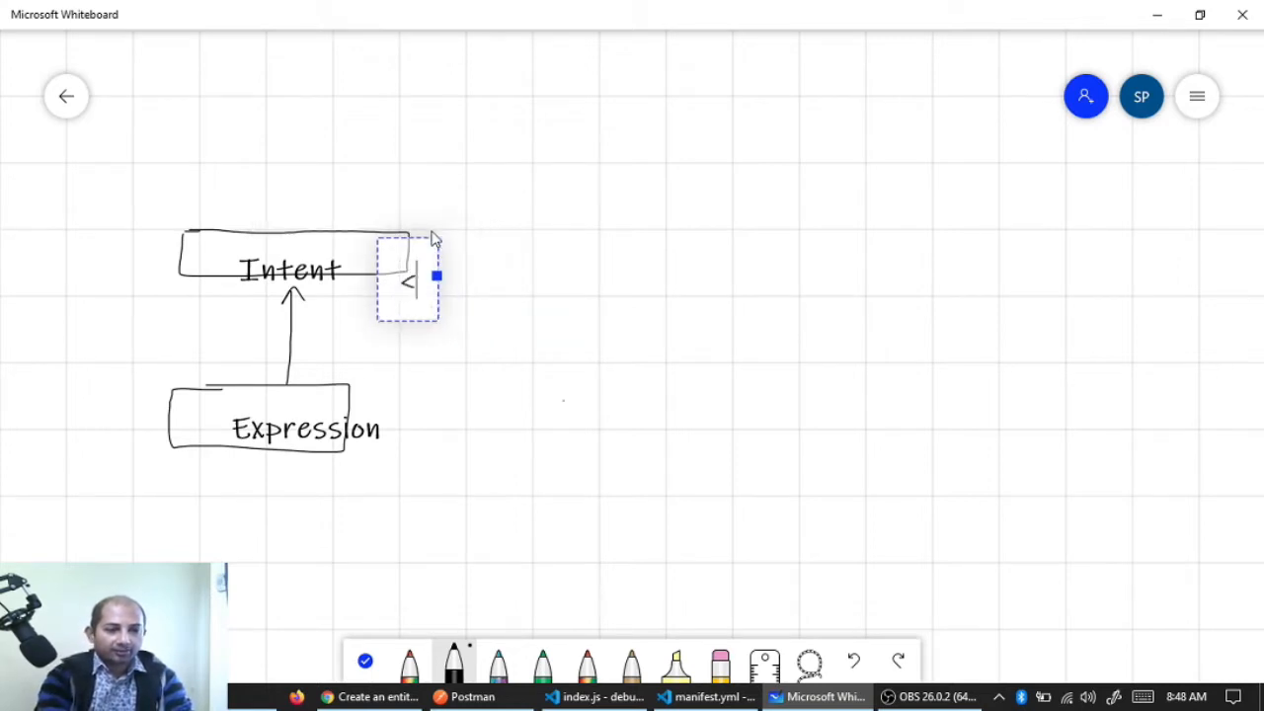
type("Tracl")
key("BackSpace")
type("k Travel")
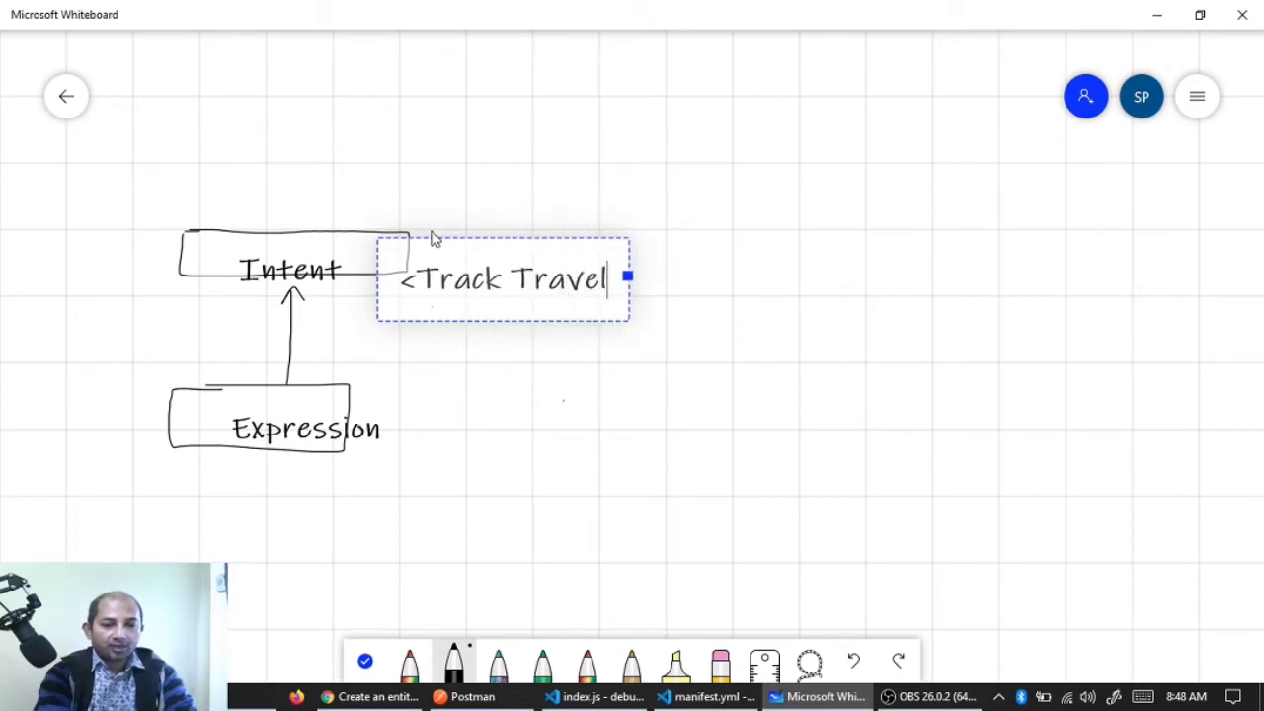
type(" ID")
type(">")
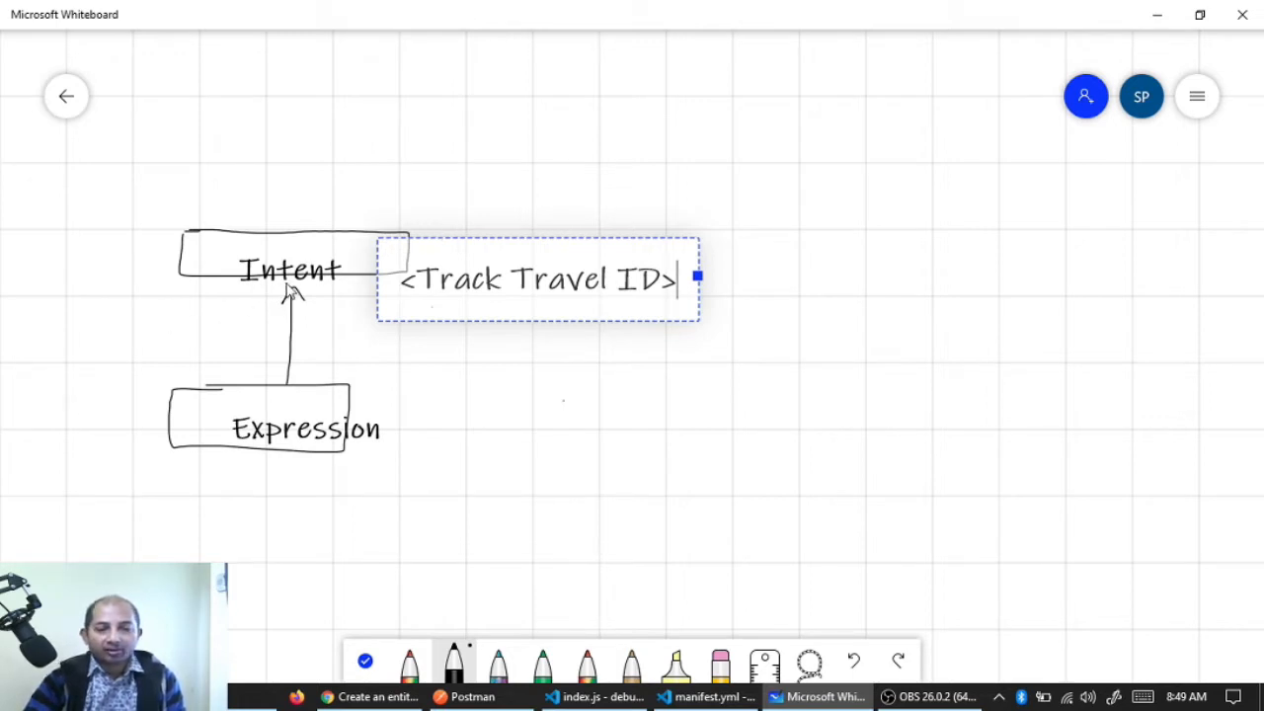
left_click(570, 385)
Draw an arrow up from the Intent box to a new box and add the text label "Entities"
mouse_move(310, 235)
left_mouse_down()
mouse_move(309, 150)
mouse_move(324, 165)
left_mouse_up()
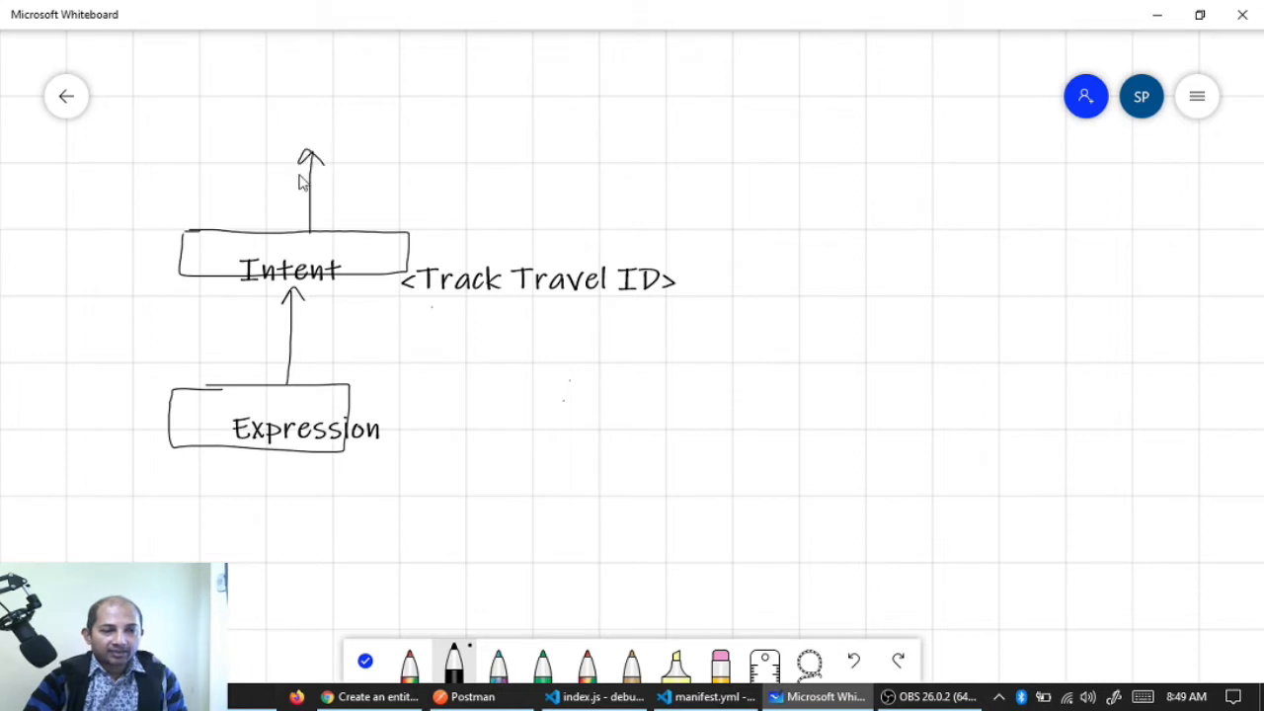
mouse_move(214, 95)
left_mouse_down()
mouse_move(364, 144)
mouse_move(432, 93)
mouse_move(229, 96)
left_mouse_up()
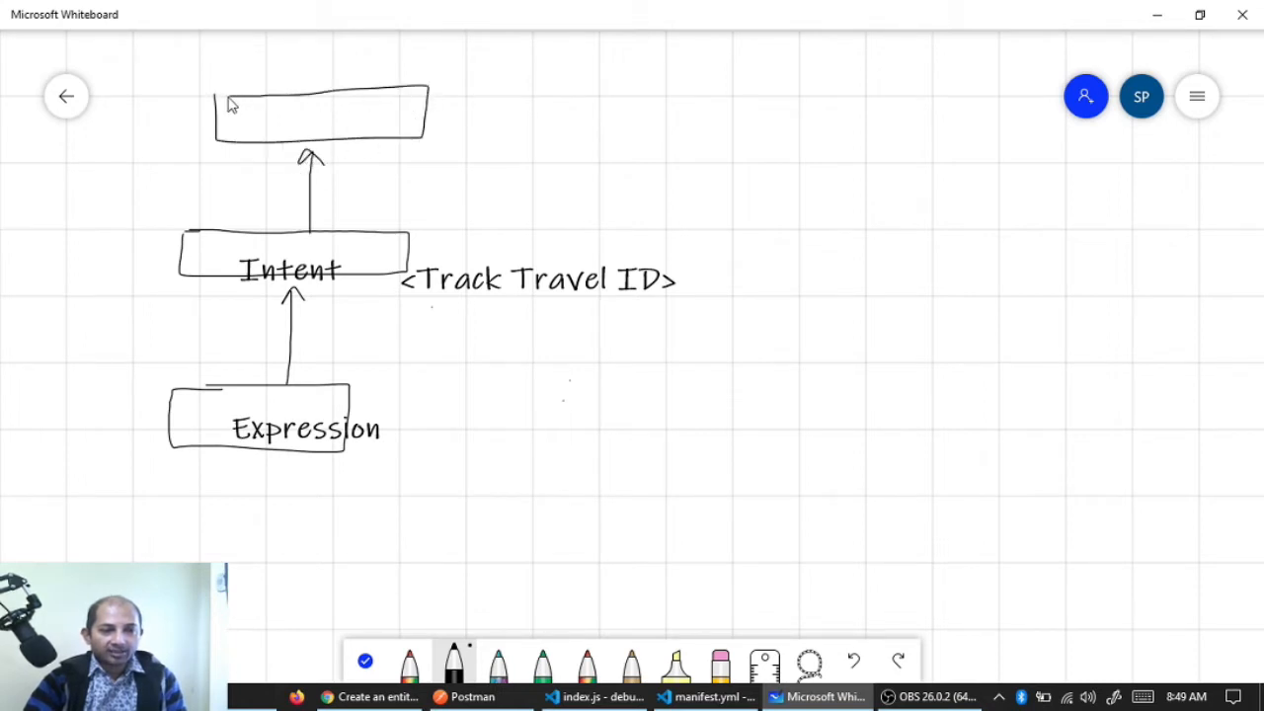
left_click(351, 127)
left_click(366, 72)
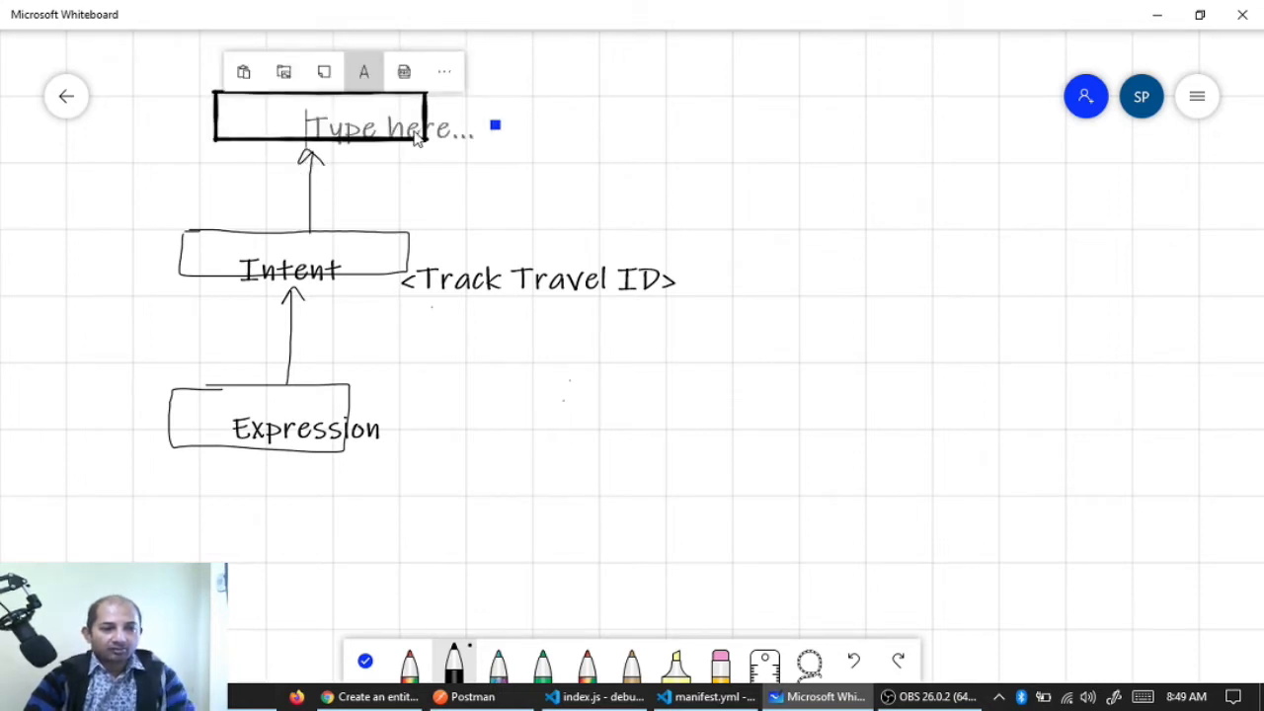
type("Entities")
left_click(608, 158)
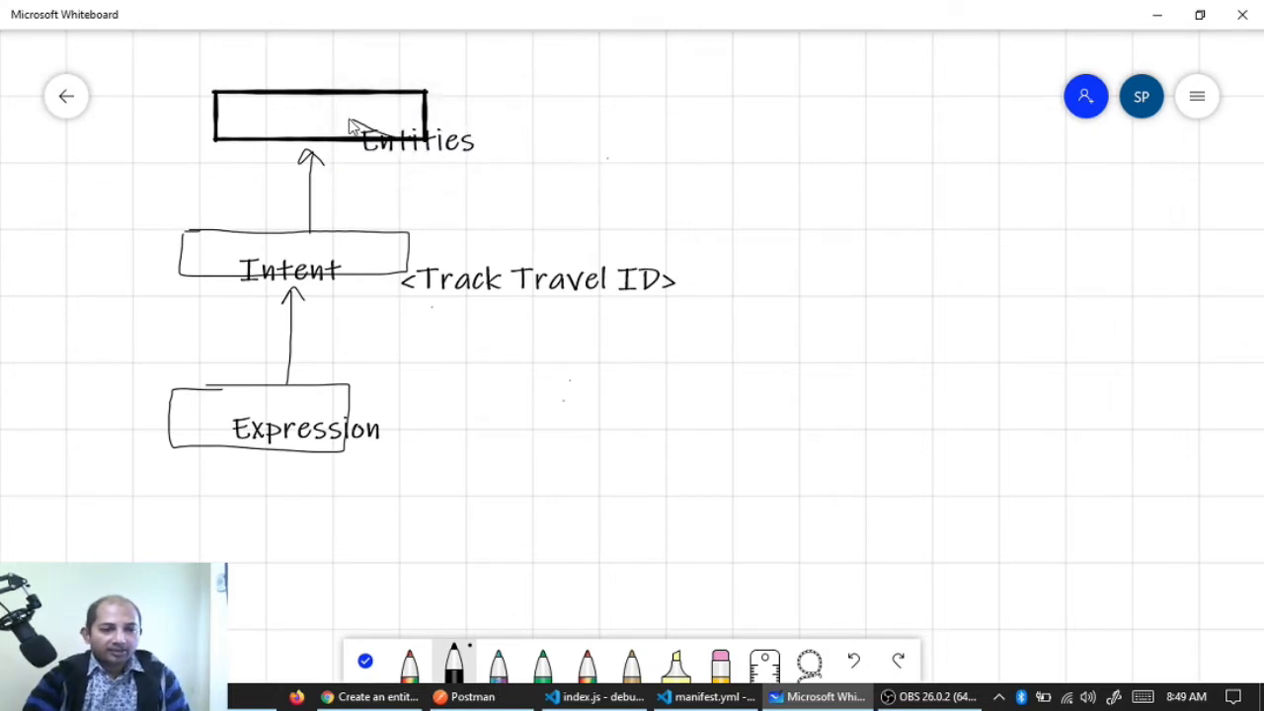
left_click(507, 168)
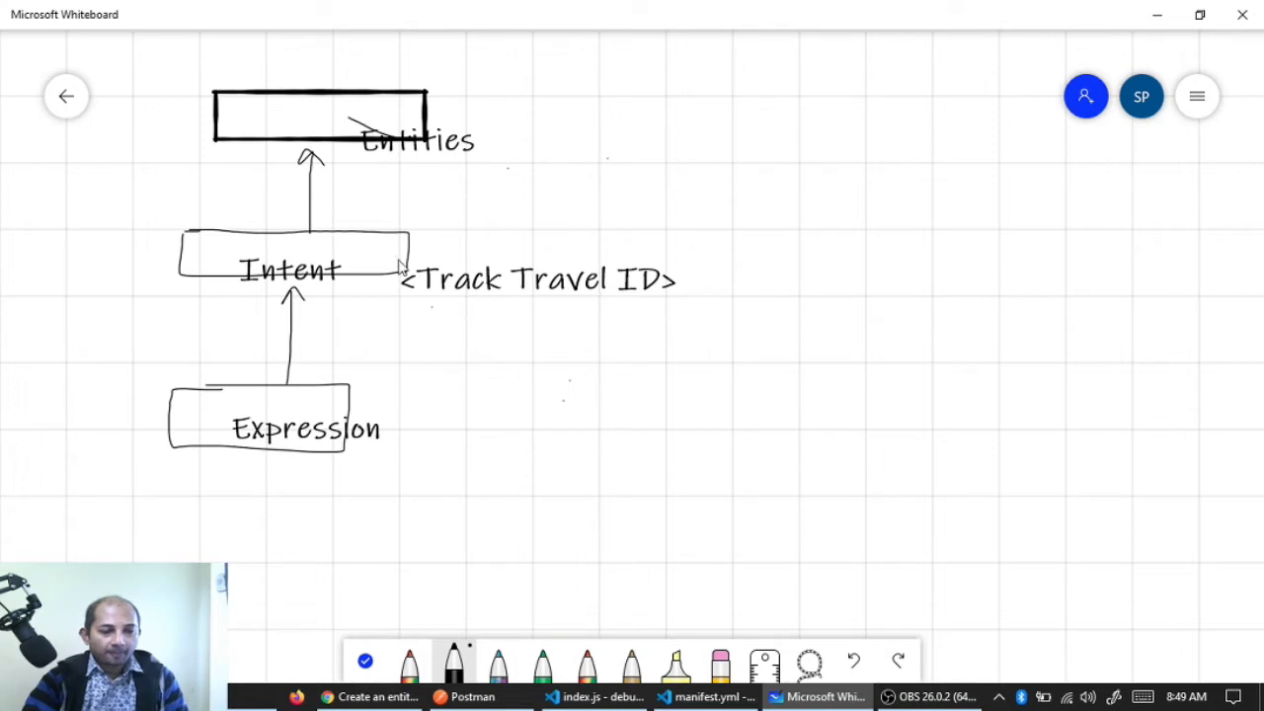
Add the example value "<100>" beside the Expression label, with a hand-drawn opening bracket and the rest as text
mouse_move(422, 408)
left_mouse_down()
mouse_move(397, 427)
mouse_move(432, 435)
left_mouse_up()
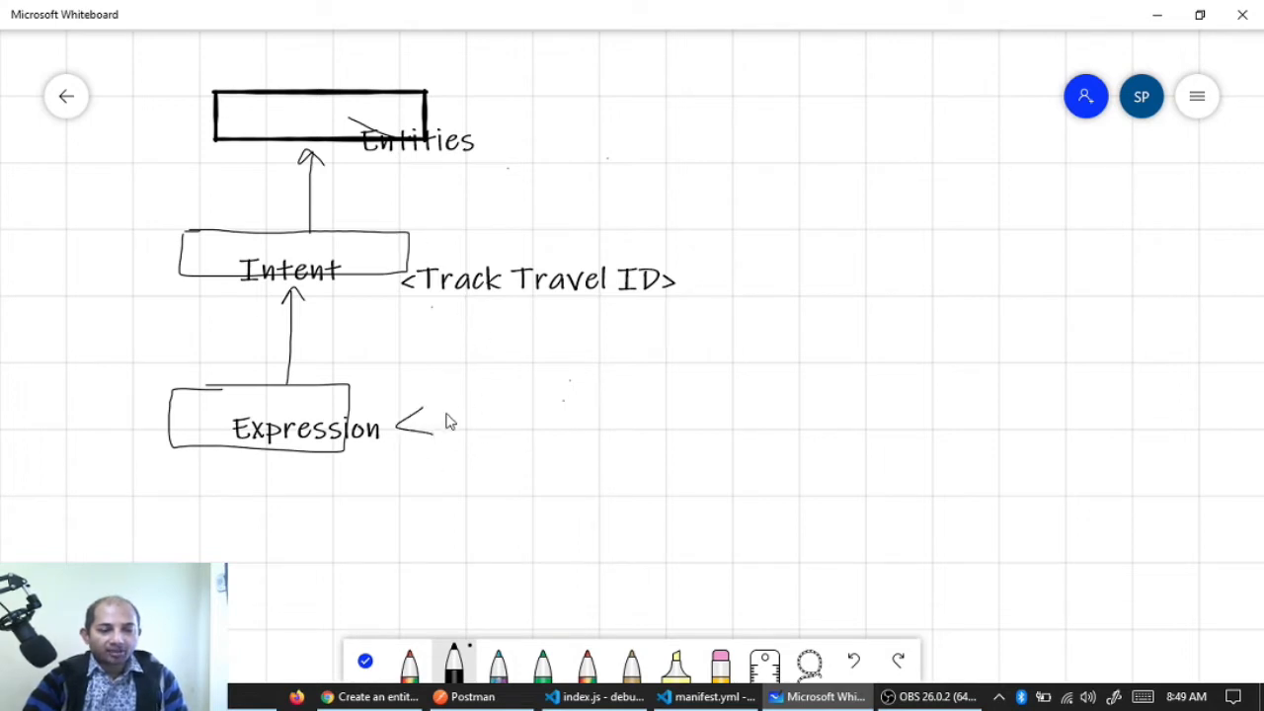
right_click(446, 422)
left_click(468, 364)
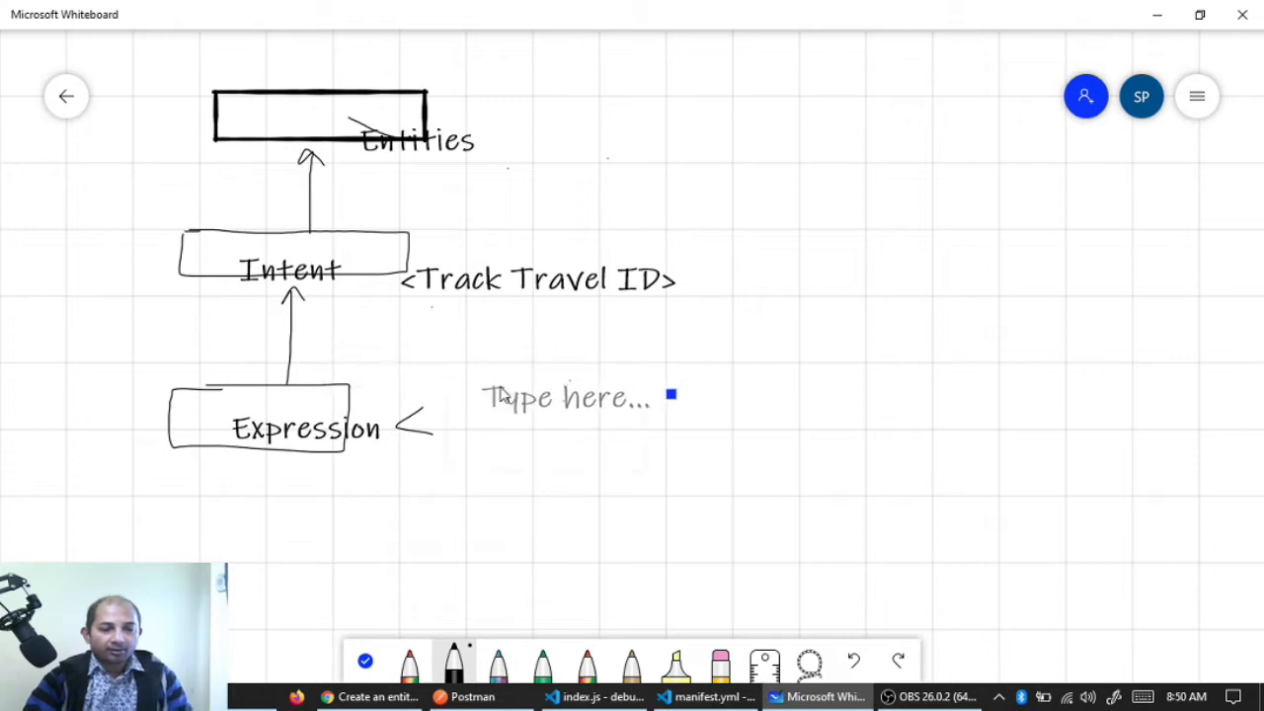
type("100")
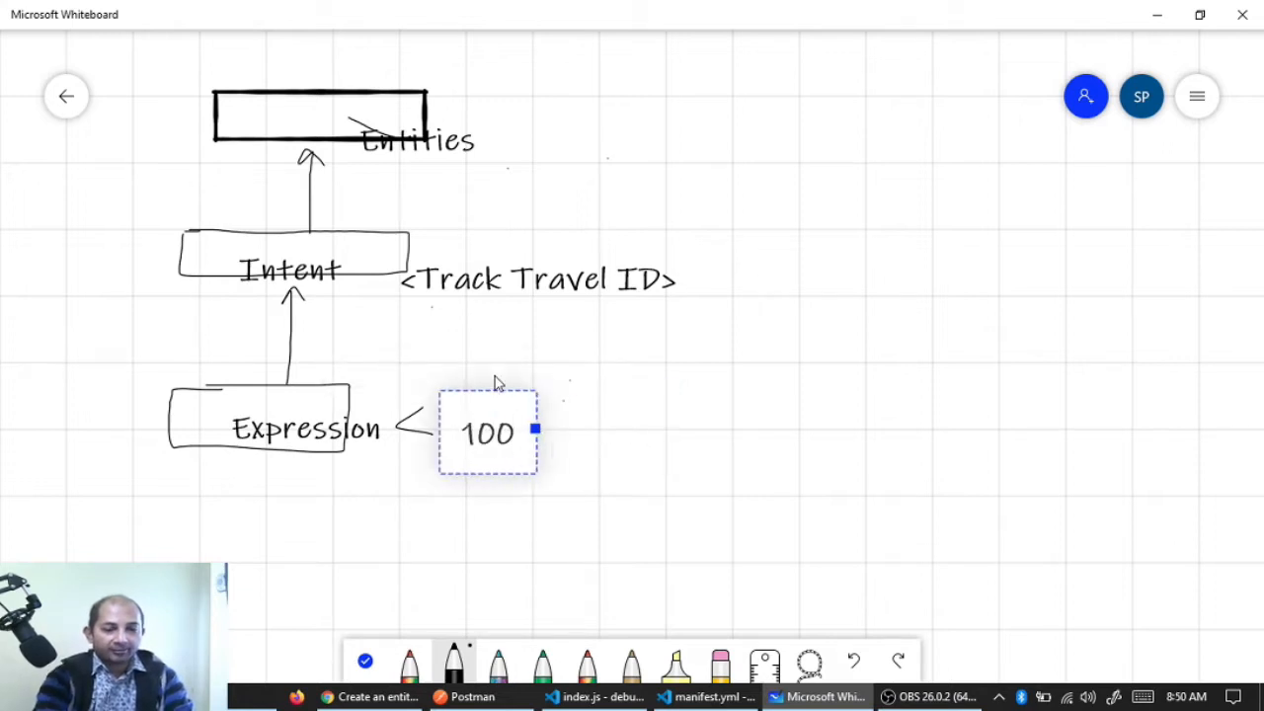
type(">")
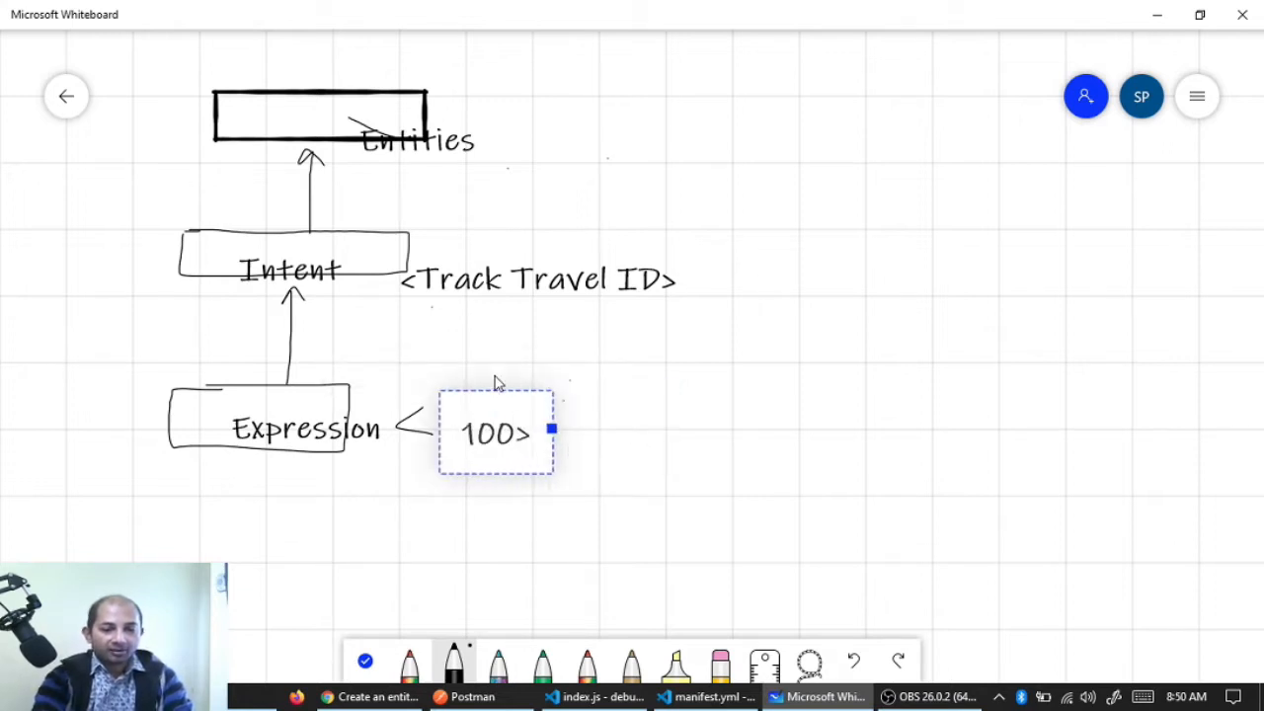
left_click(639, 426)
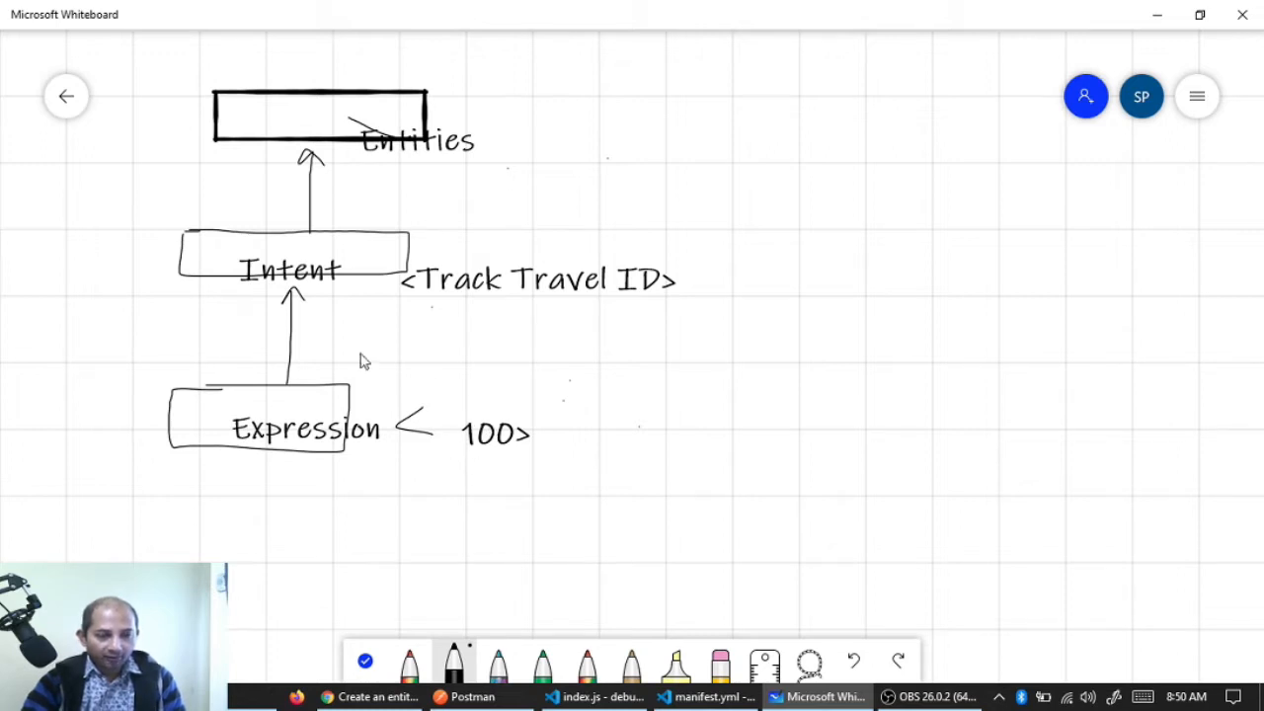
Put a check mark at the Intent label and underline both the Entities label and the value 100
mouse_move(208, 277)
left_mouse_down()
mouse_move(217, 292)
mouse_move(252, 262)
left_mouse_up()
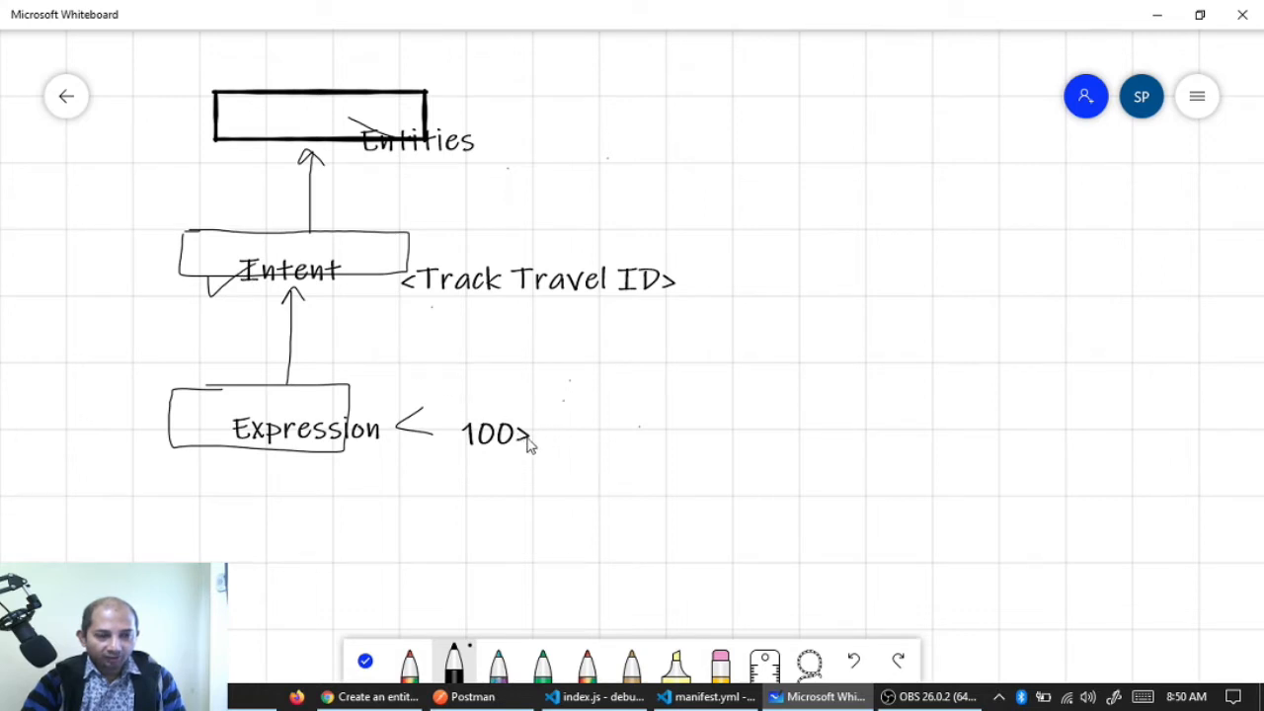
left_click_drag(350, 164, 470, 166)
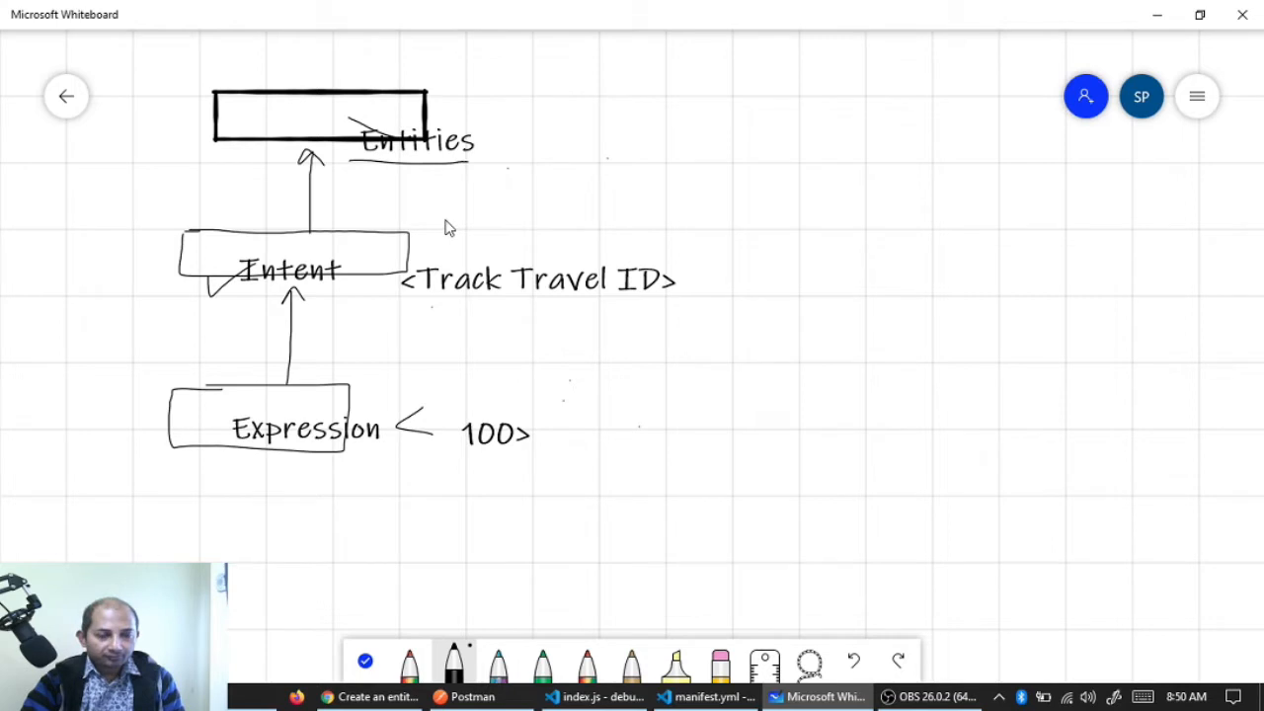
left_click_drag(460, 459, 518, 451)
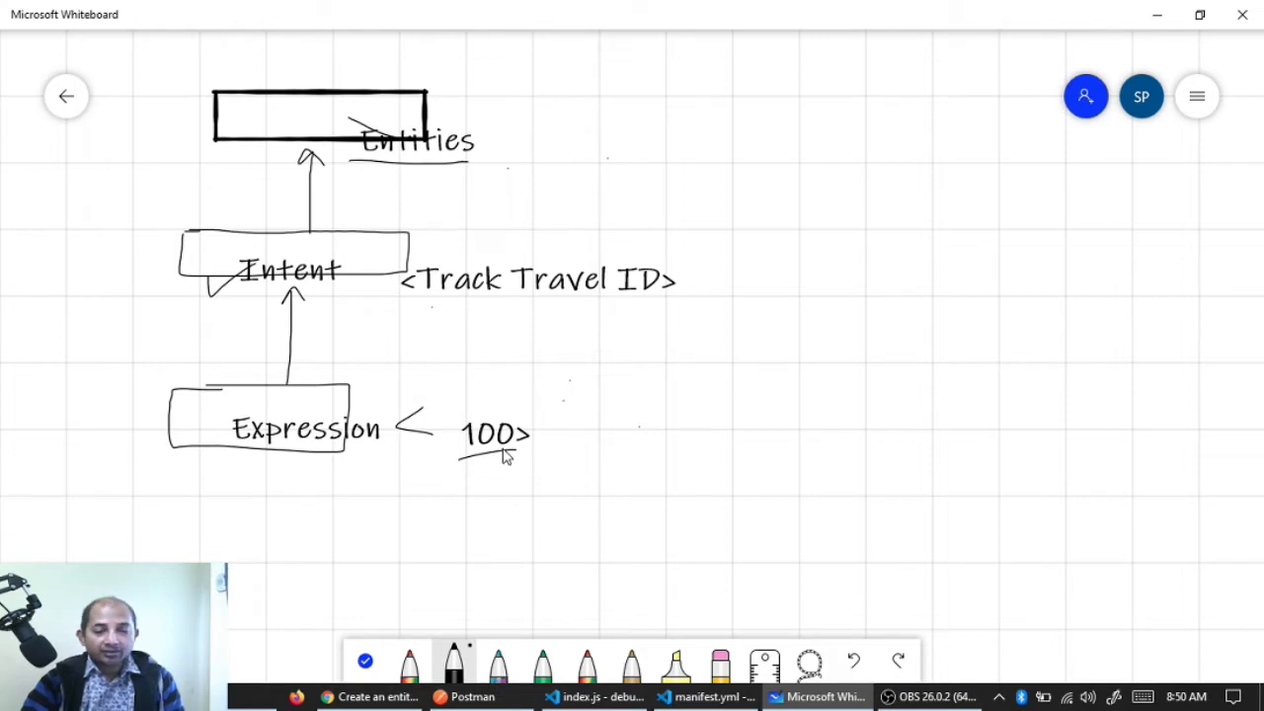
Box the value 100, draw an arrow from Entities down to the Expression example, and put check marks beside the value and Expression
mouse_move(460, 460)
left_mouse_down()
mouse_move(459, 409)
mouse_move(524, 441)
mouse_move(508, 457)
left_mouse_up()
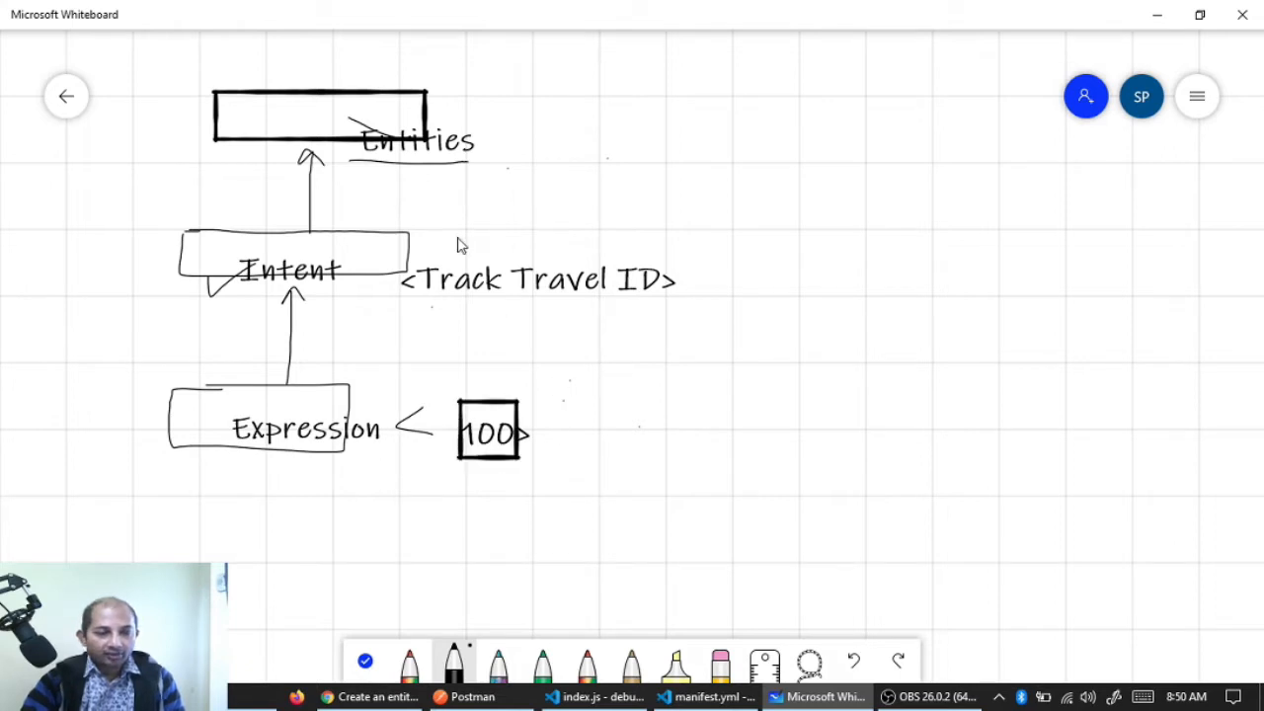
mouse_move(462, 165)
left_mouse_down()
mouse_move(461, 286)
mouse_move(422, 418)
mouse_move(411, 401)
mouse_move(416, 411)
left_mouse_up()
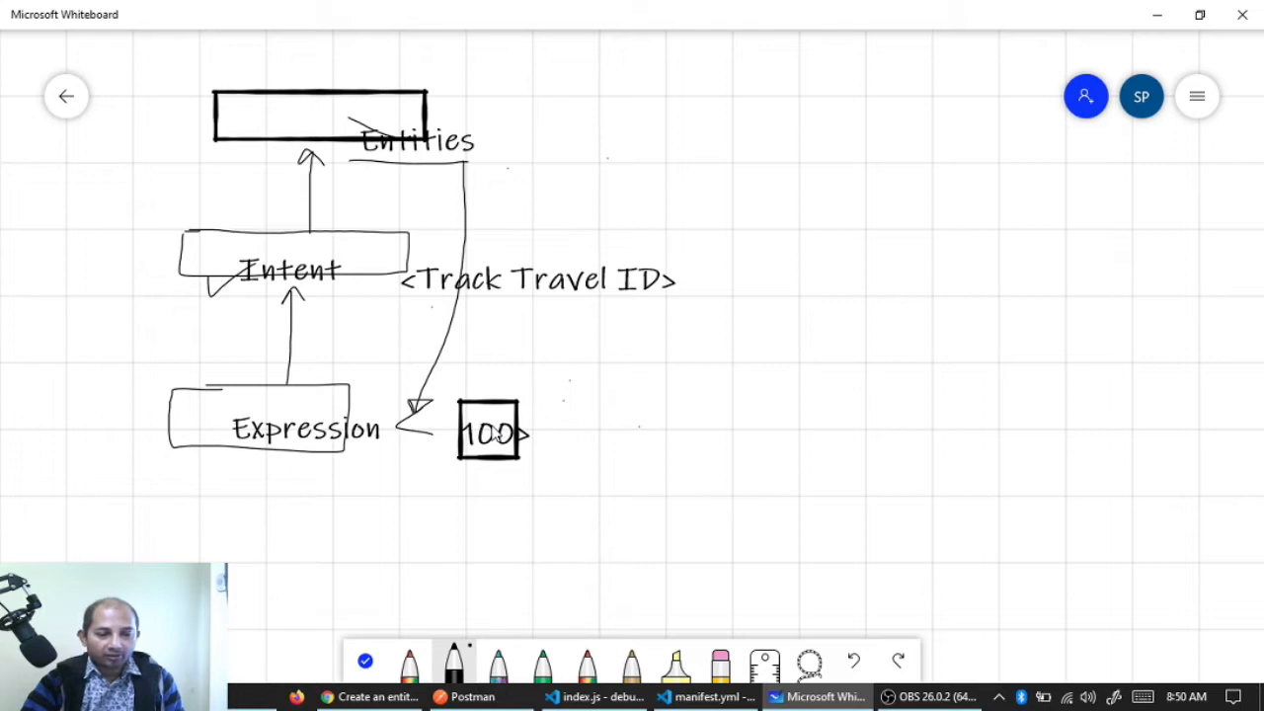
left_click_drag(403, 446, 459, 440)
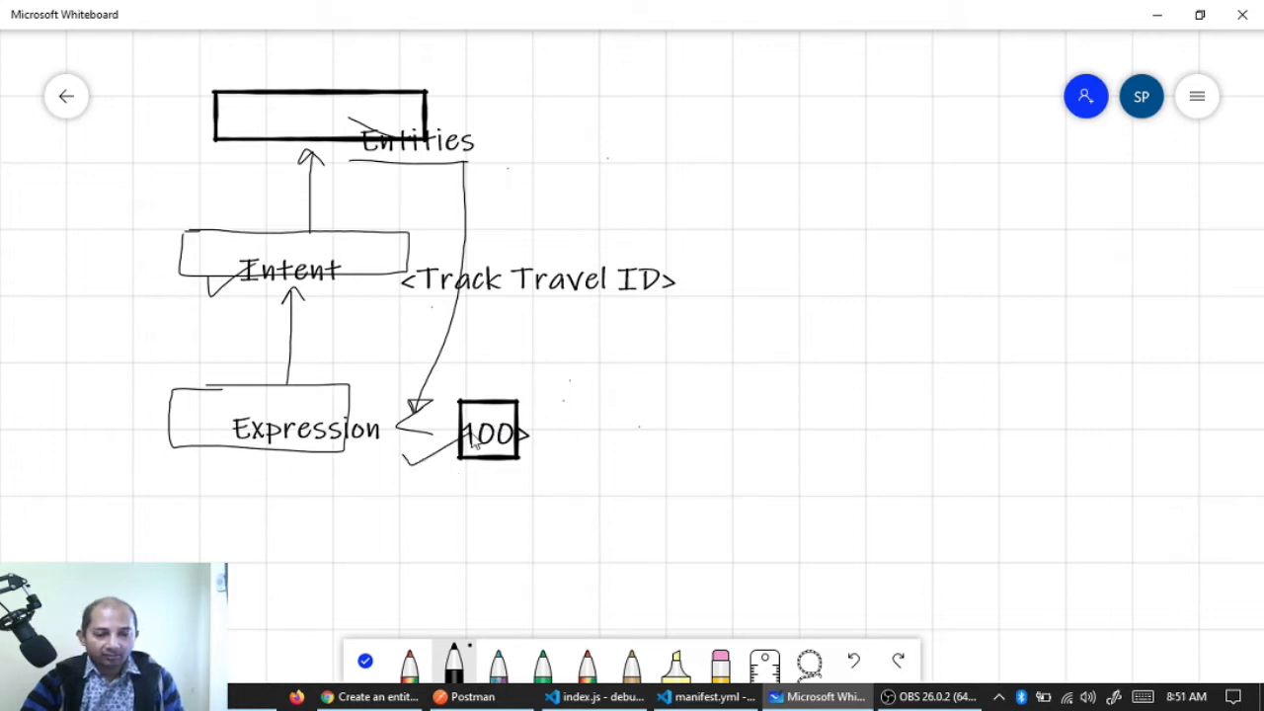
left_click_drag(209, 431, 253, 406)
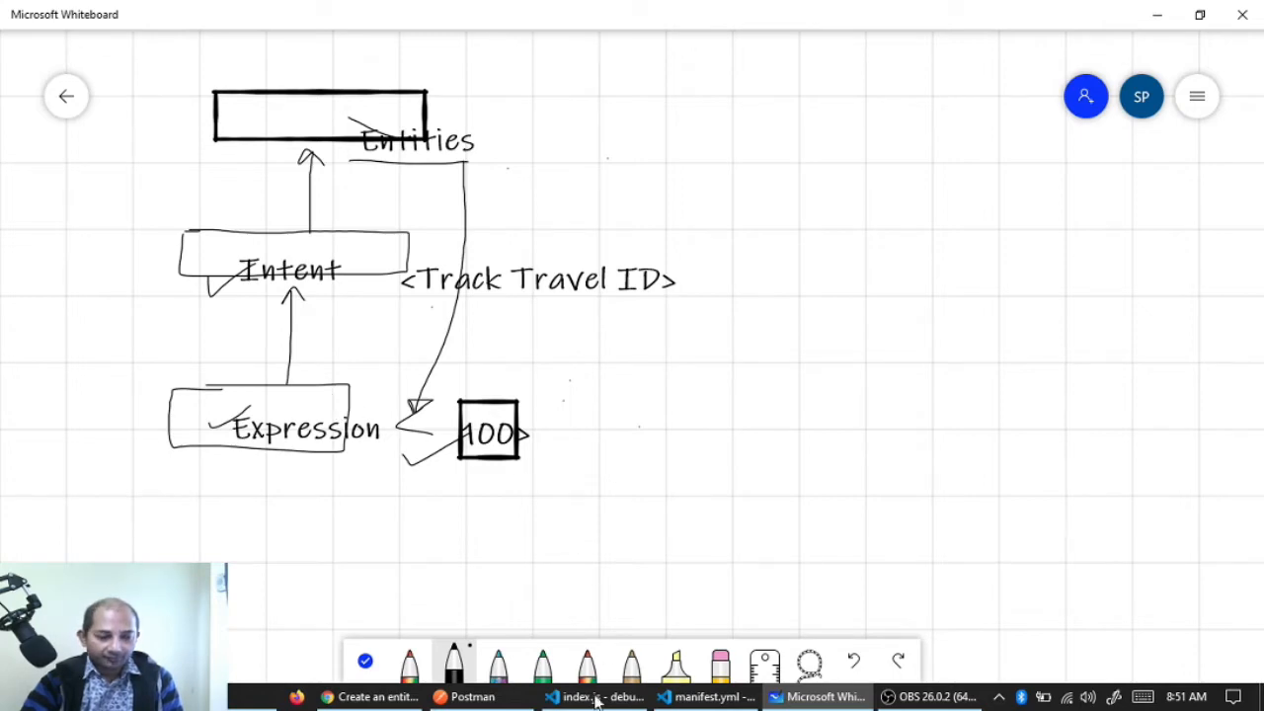
Switch to SAP Conversational AI in Chrome and look through mytravelbot's custom entities section and the list of built-in entities
left_click(370, 696)
scroll(539, 406, "down", 5)
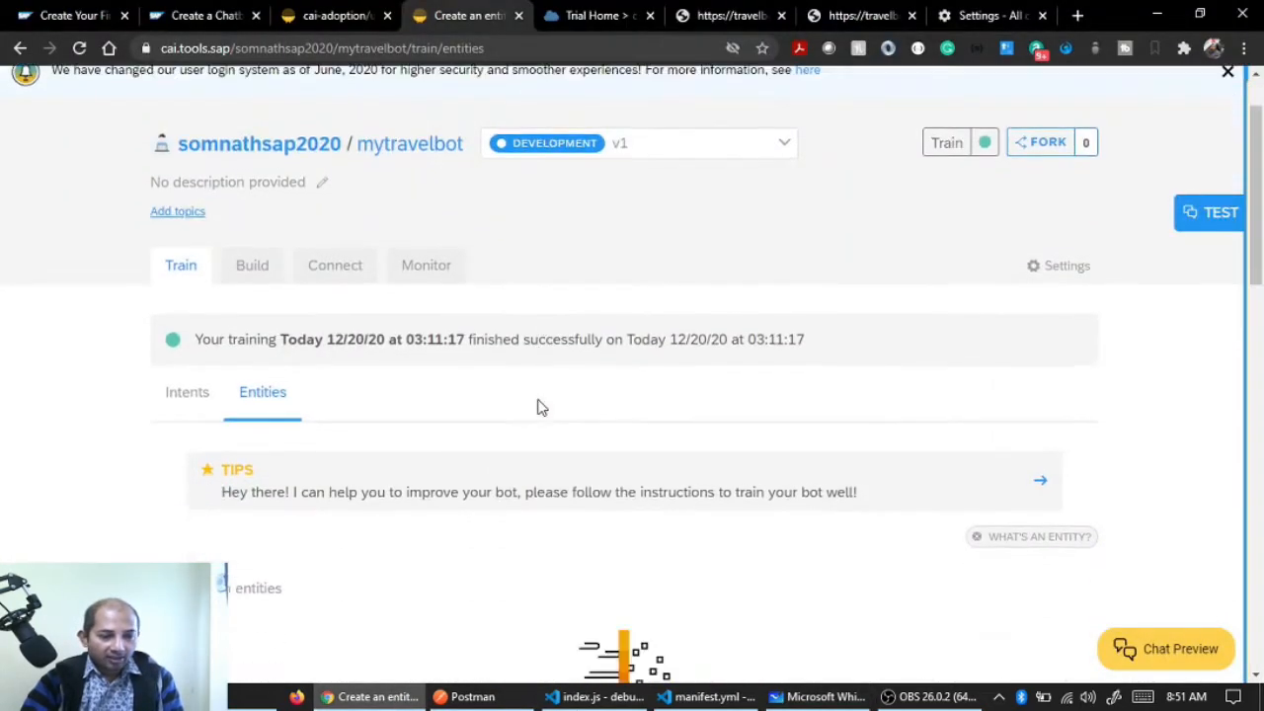
scroll(539, 405, "up", 2)
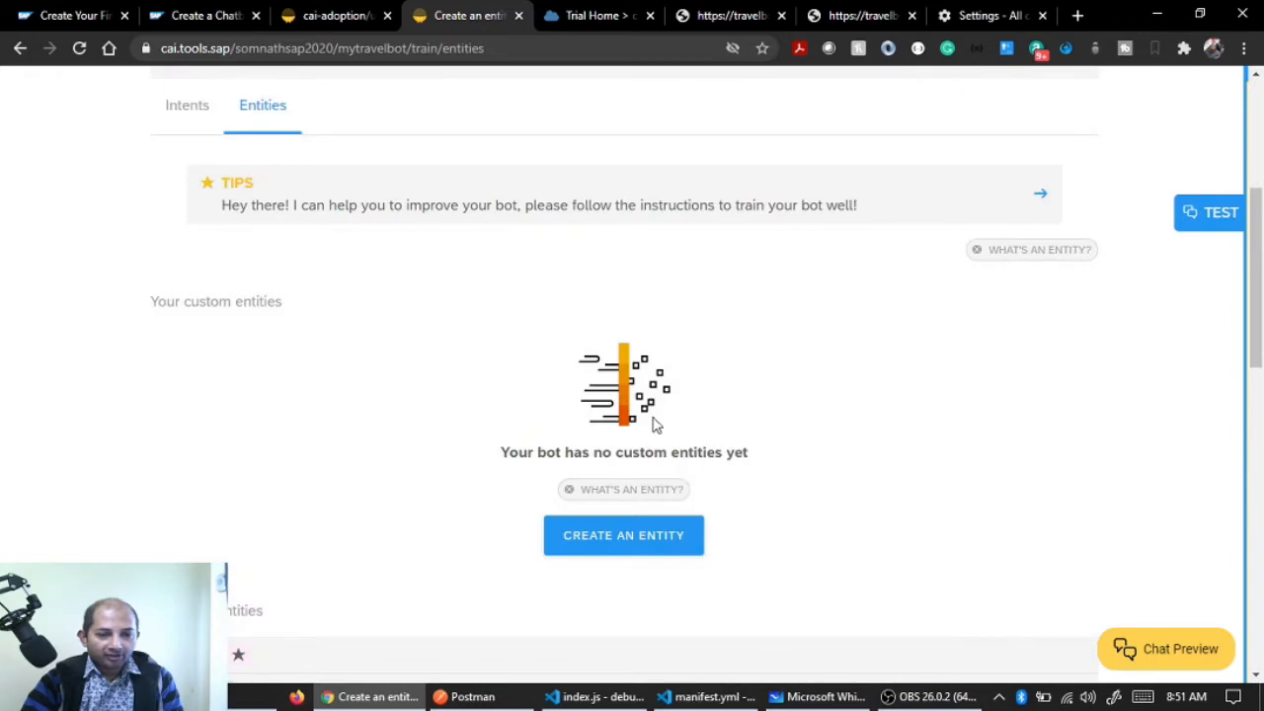
scroll(622, 454, "down", 10)
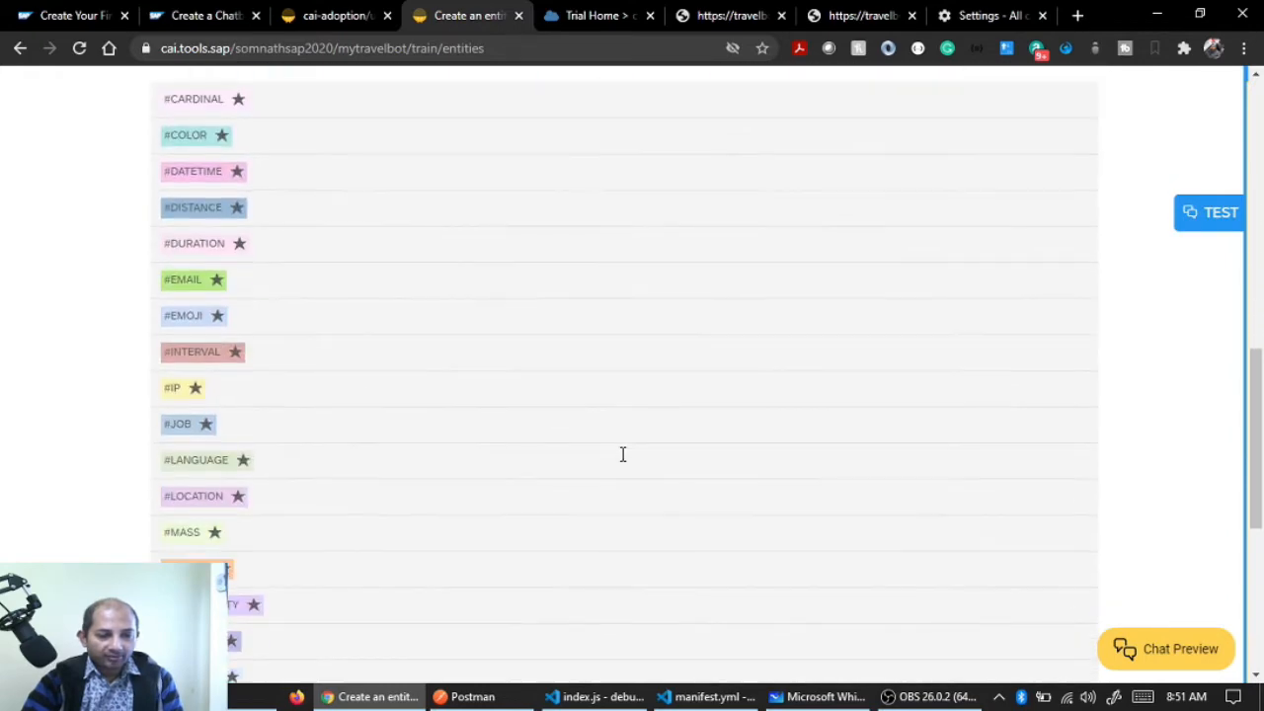
scroll(621, 454, "up", 15)
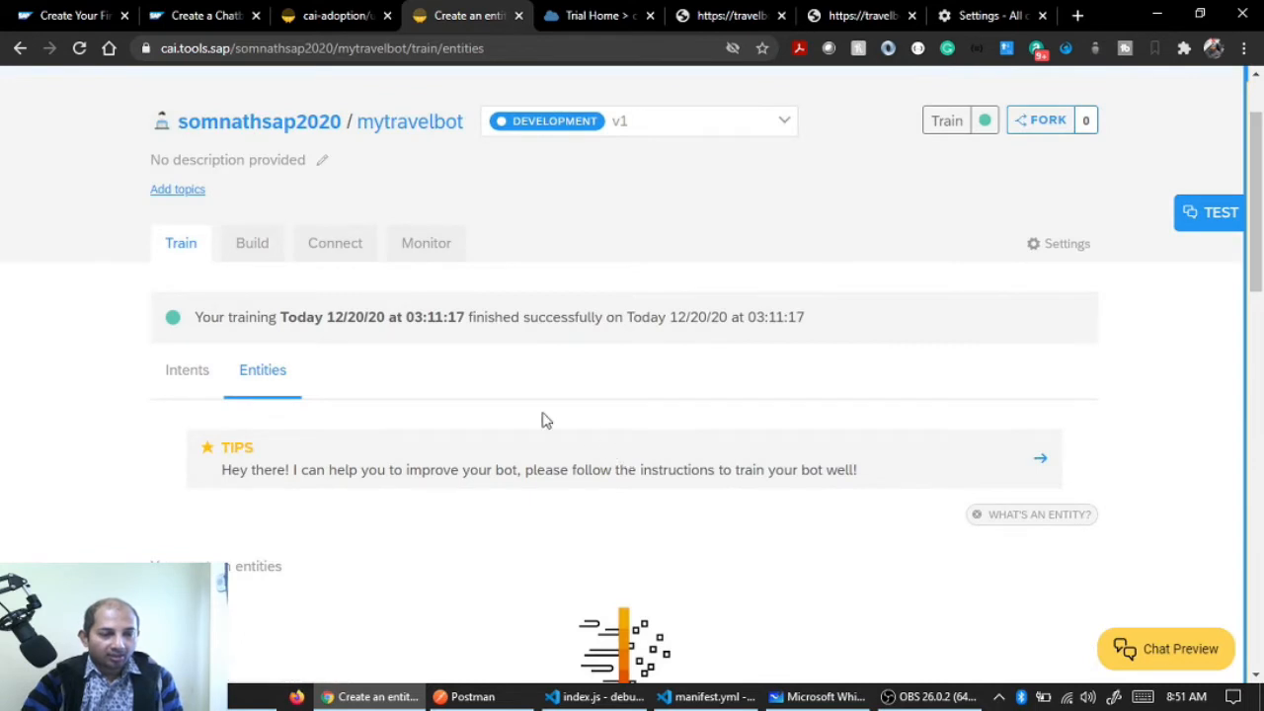
View mytravelbot's Build canvas and examine the user channels and third-party integrations available for connecting the bot
left_click(259, 248)
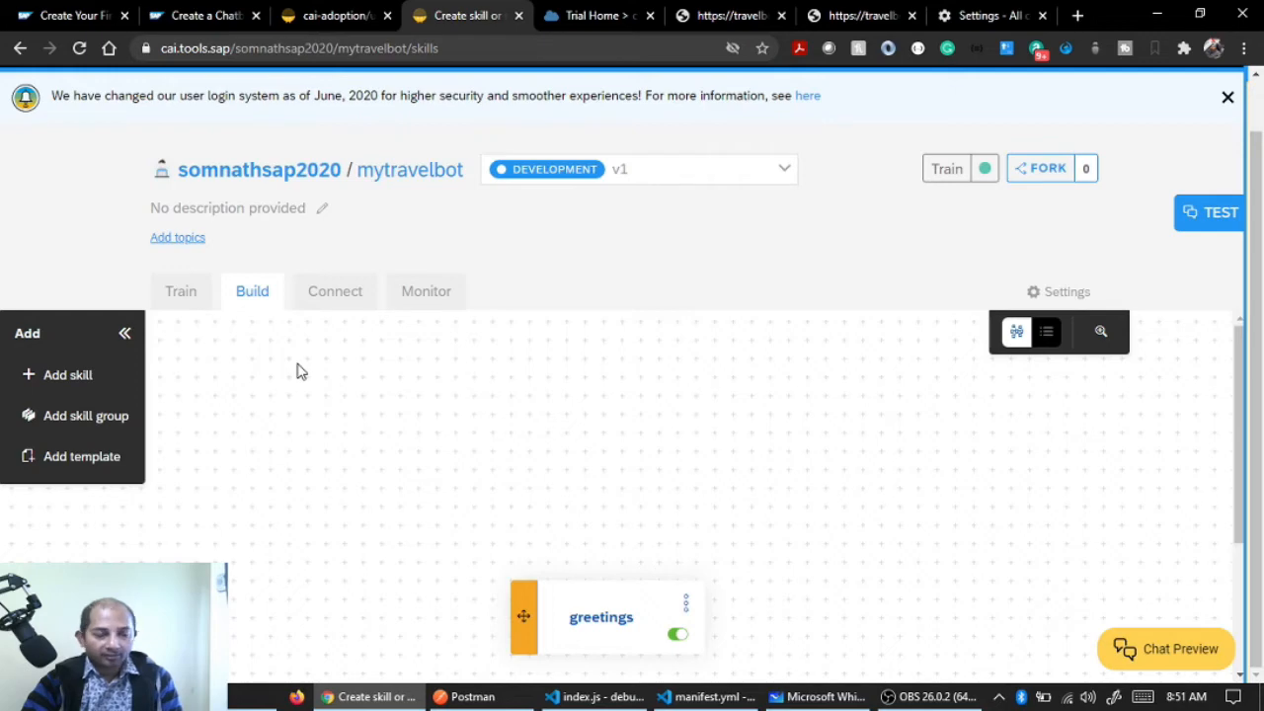
left_click(326, 303)
scroll(481, 385, "down", 7)
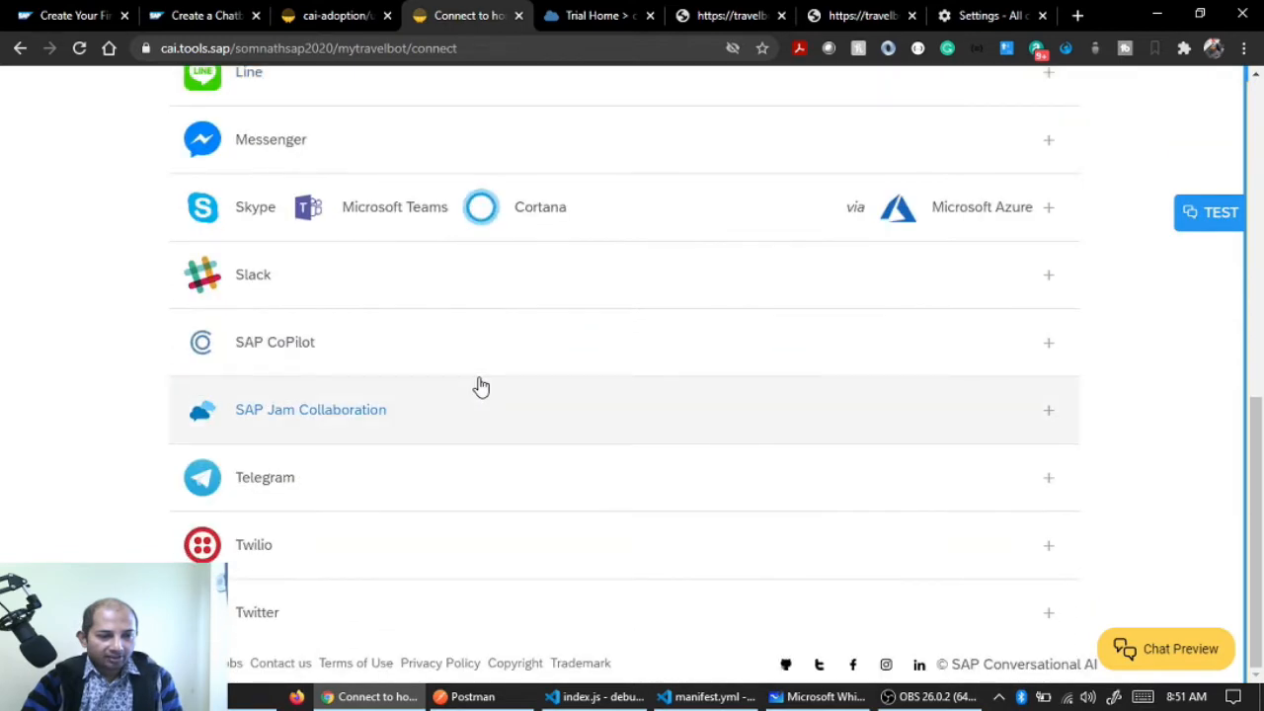
scroll(481, 385, "up", 7)
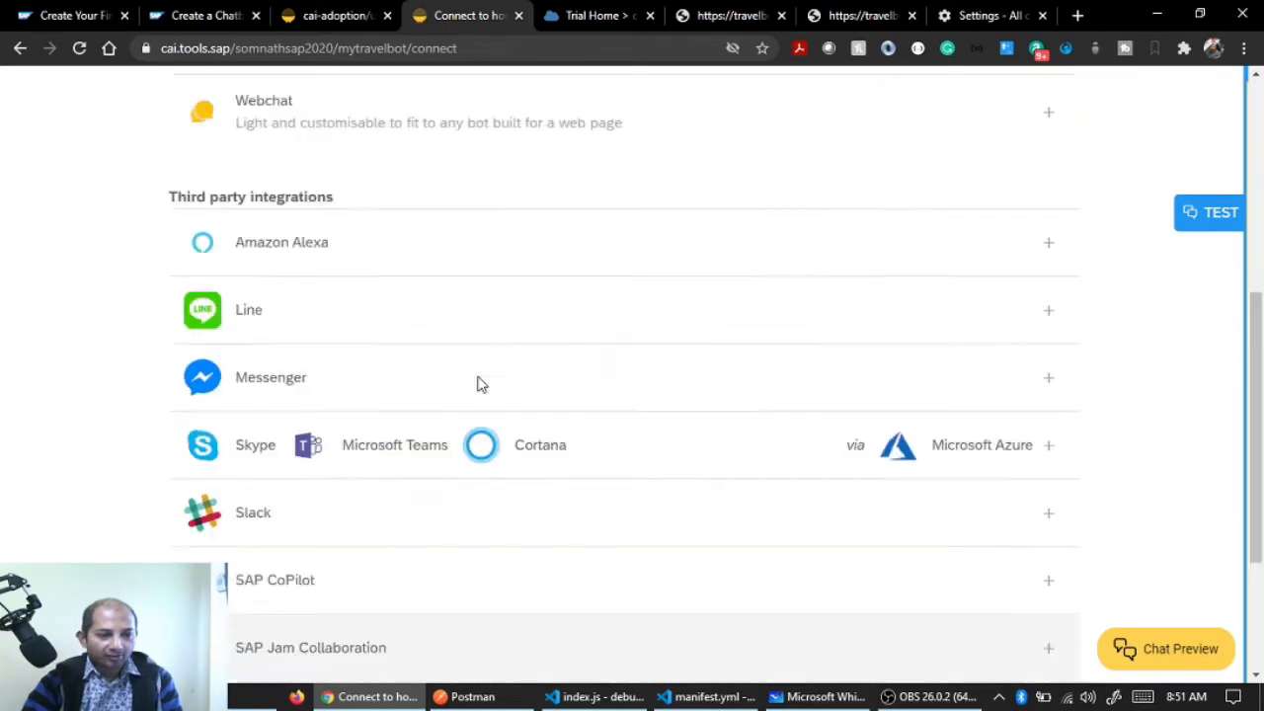
scroll(481, 385, "down", 4)
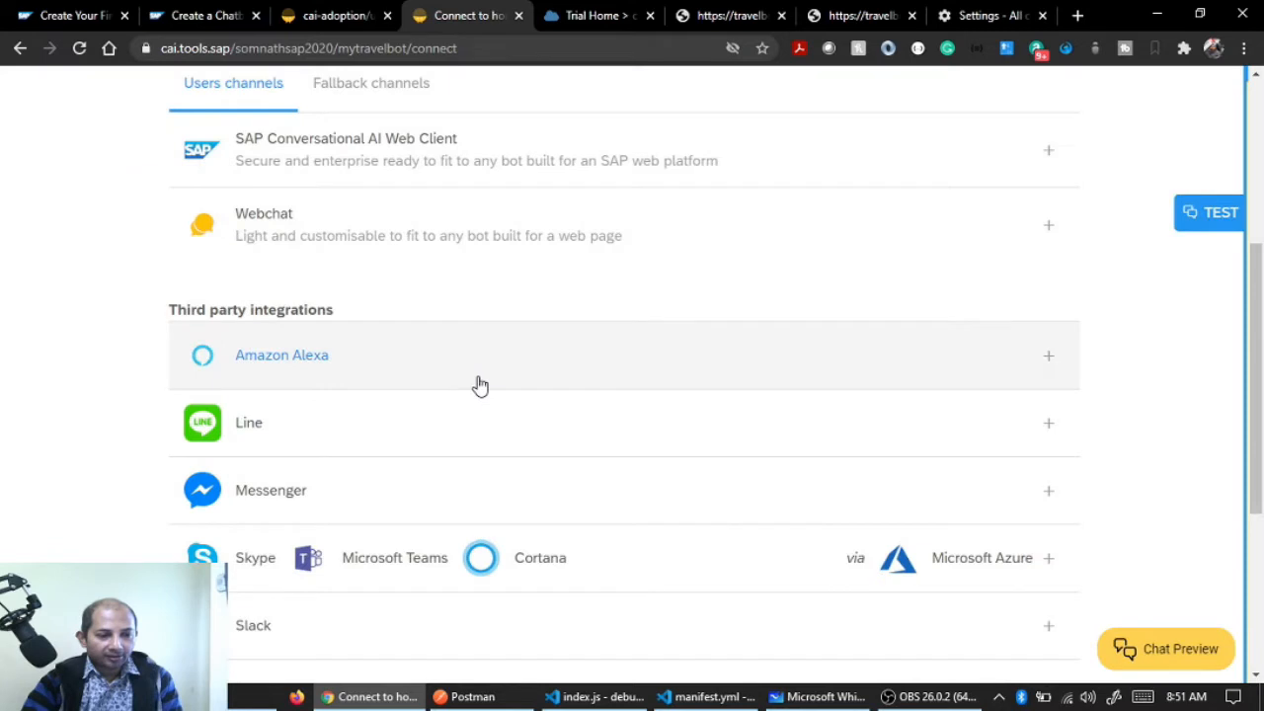
scroll(481, 385, "down", 3)
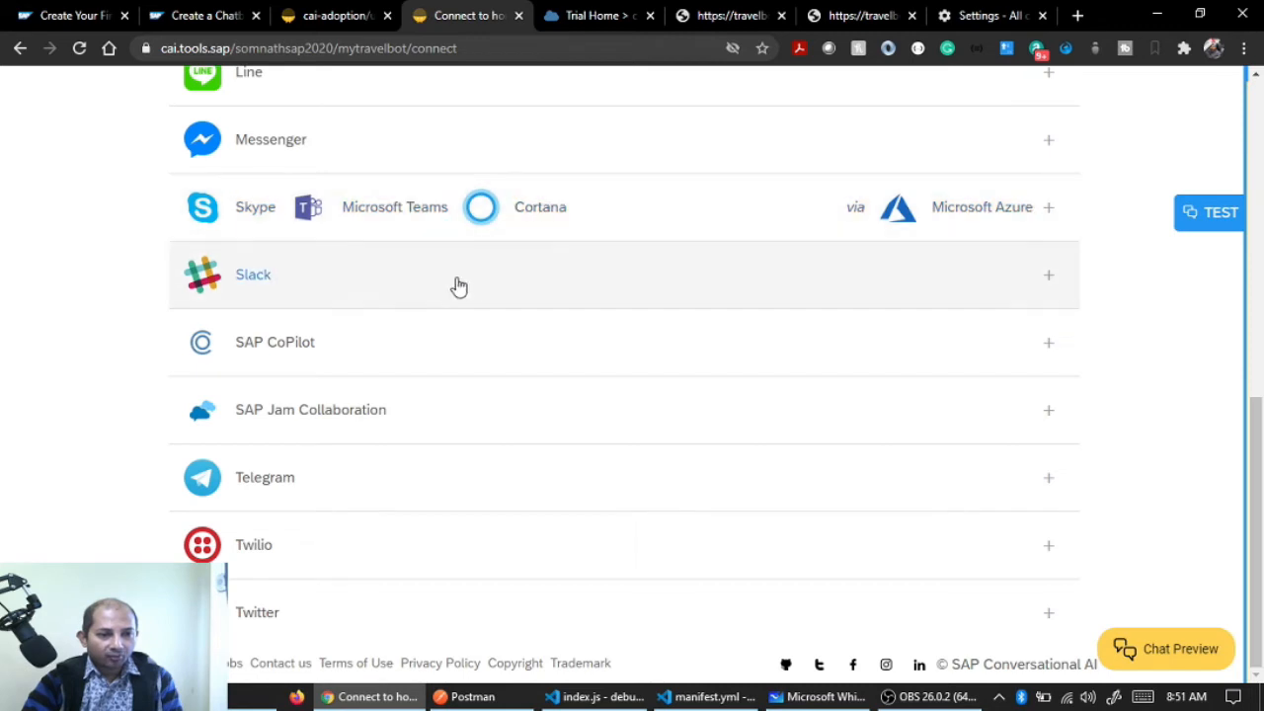
scroll(419, 313, "up", 3)
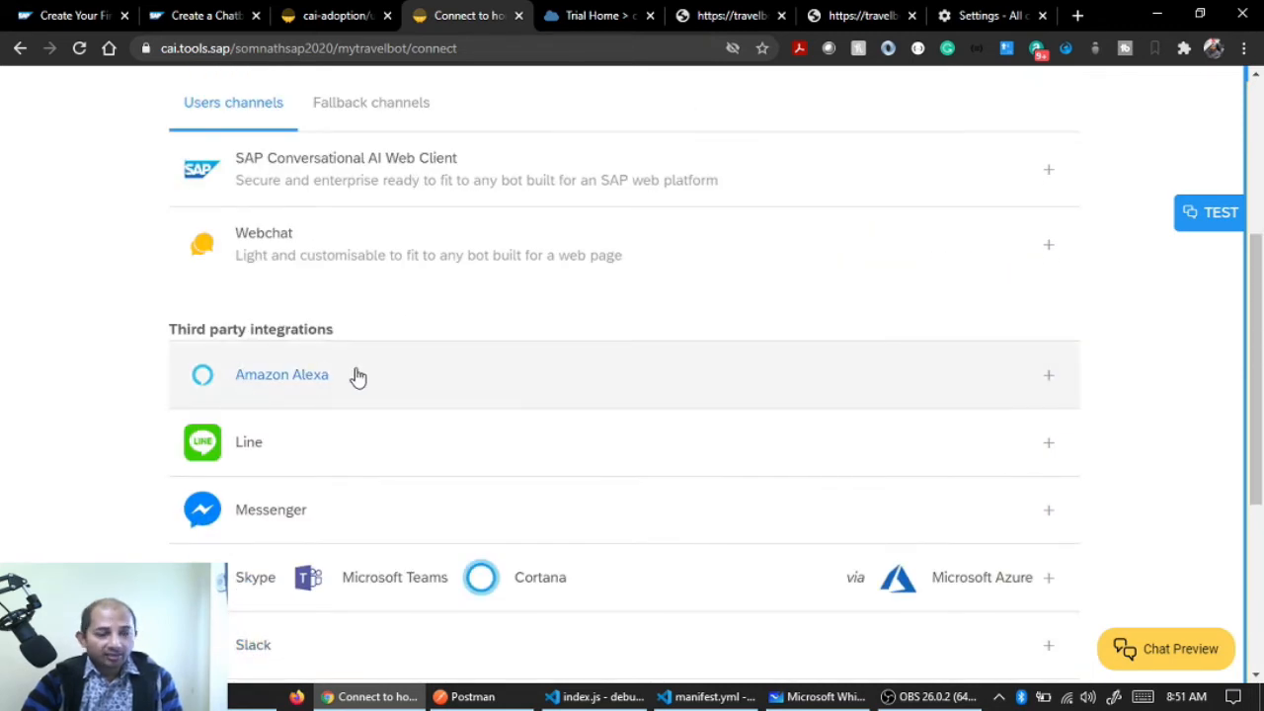
scroll(355, 375, "up", 3)
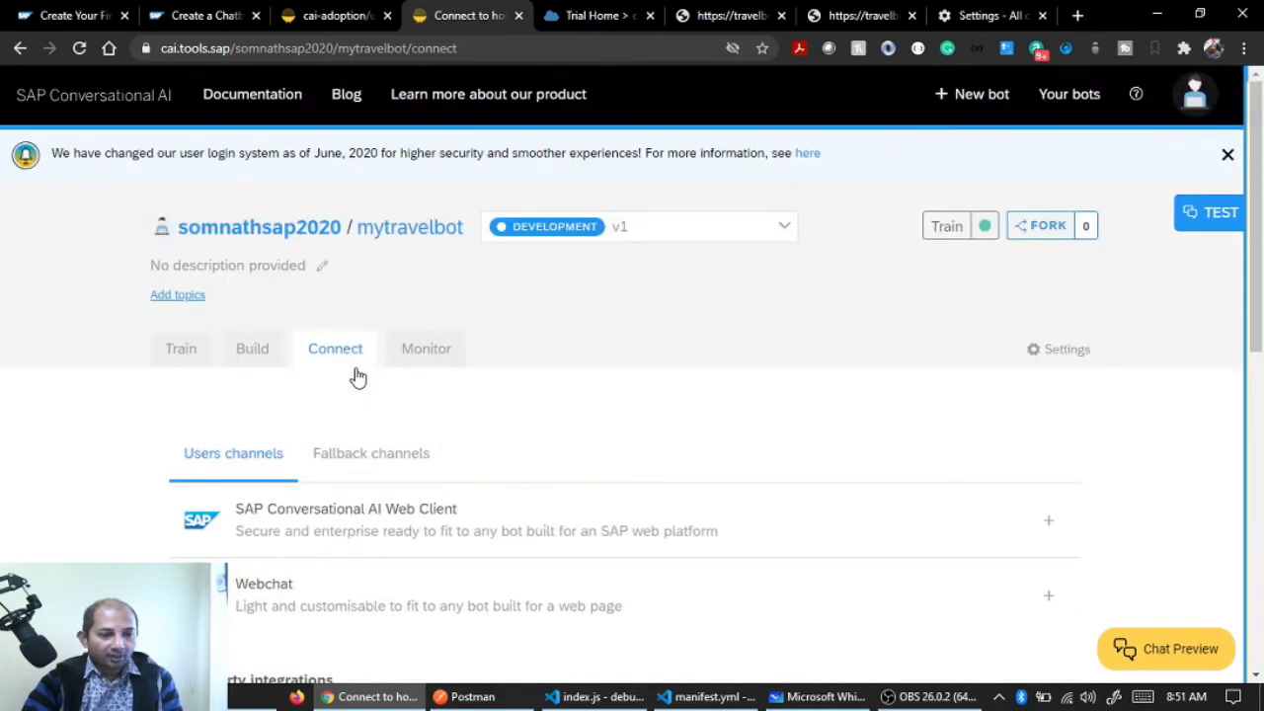
scroll(355, 375, "down", 3)
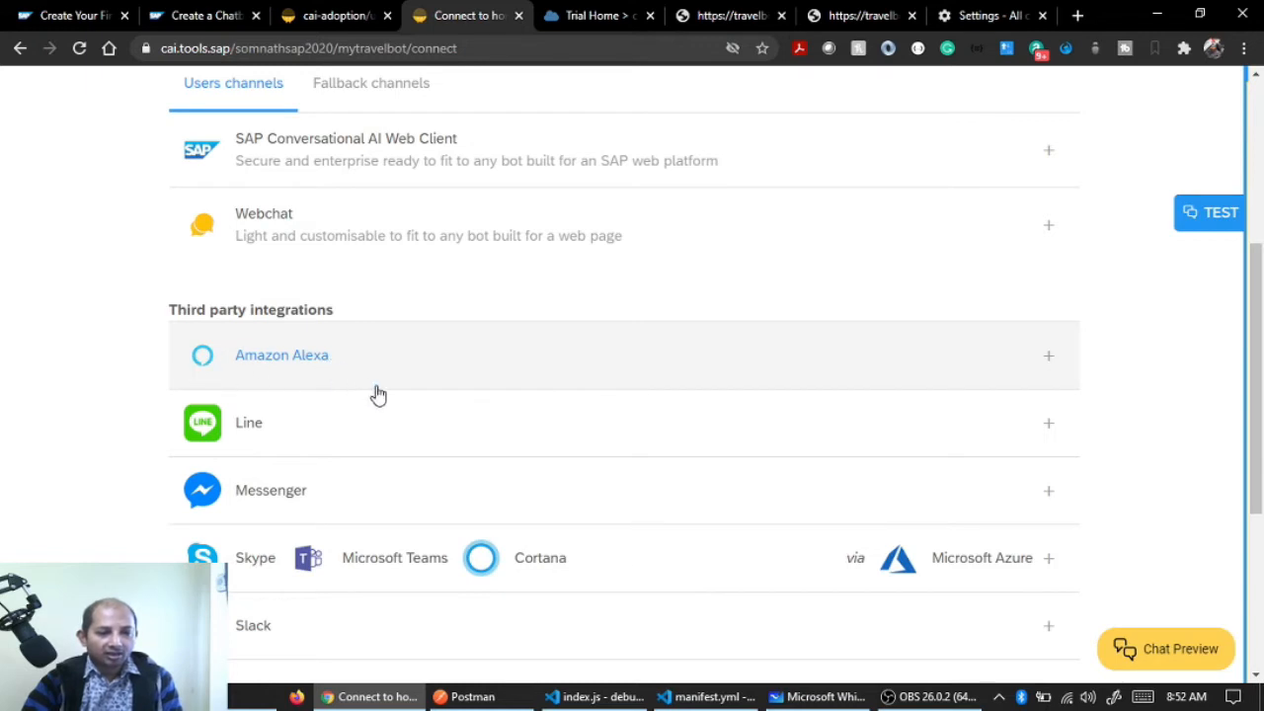
scroll(378, 394, "up", 2)
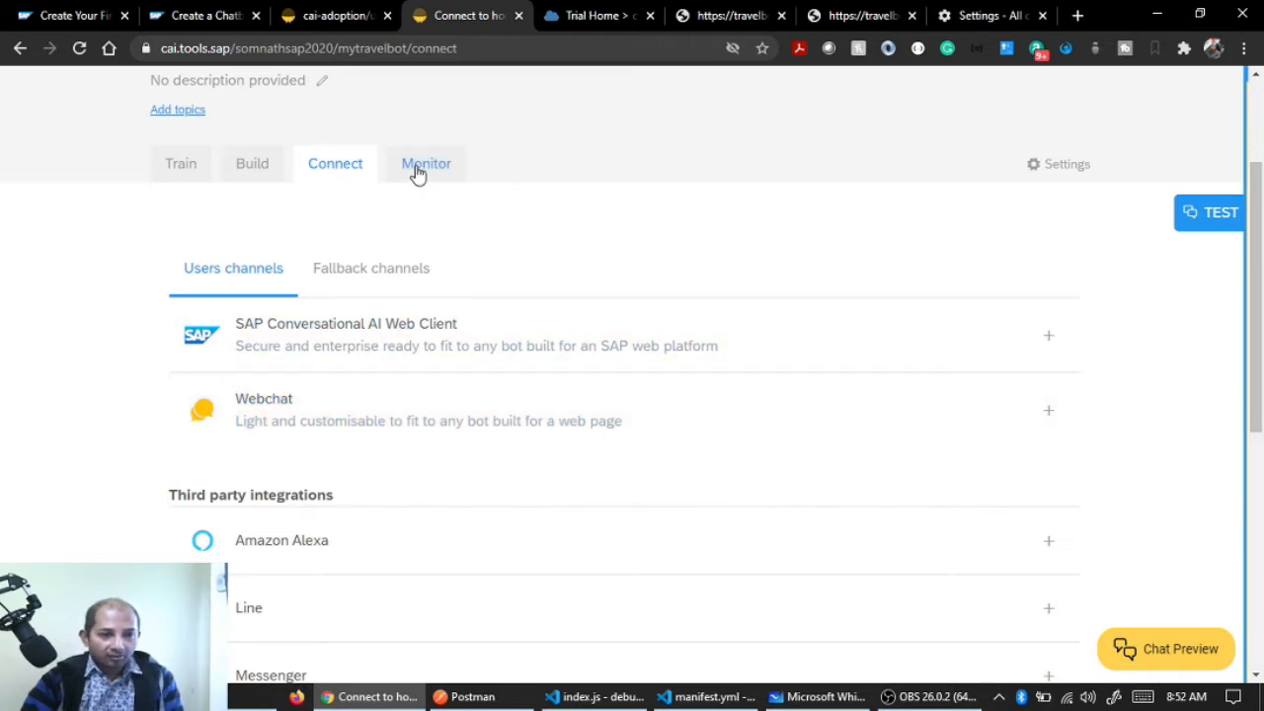
Review mytravelbot's monitoring section with its log feed of analyzed sentences
left_click(418, 170)
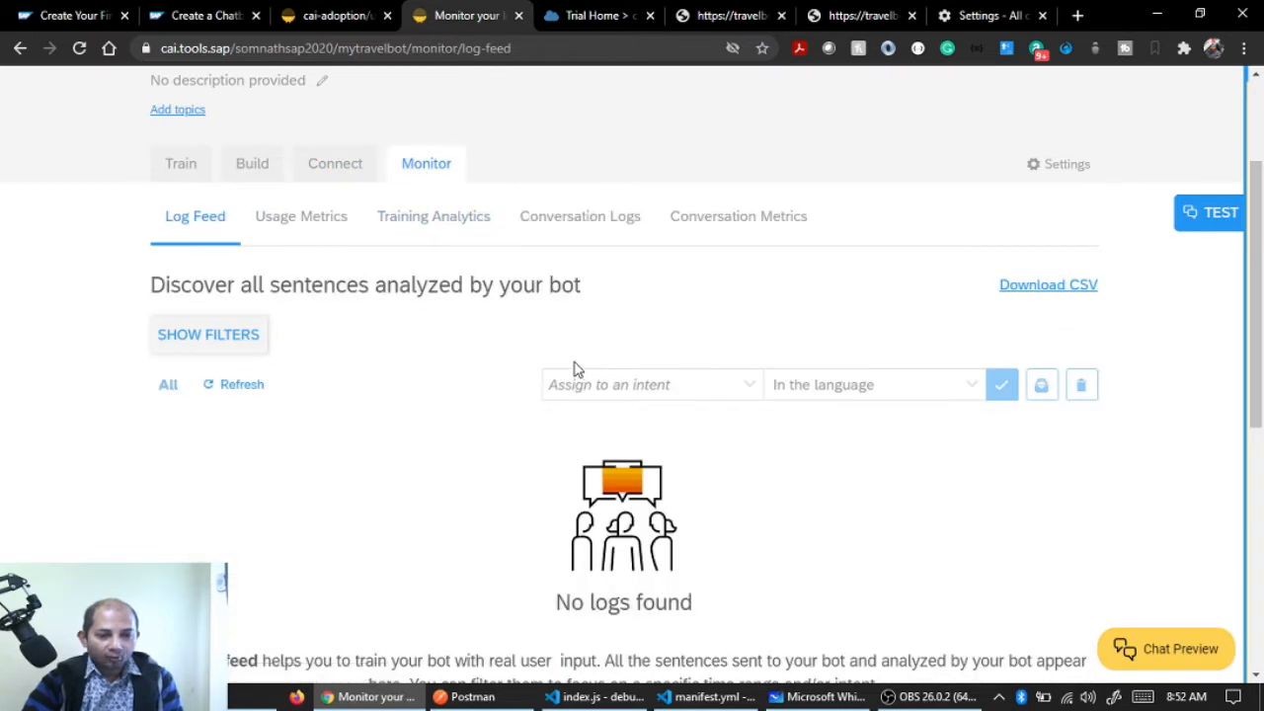
scroll(573, 366, "down", 2)
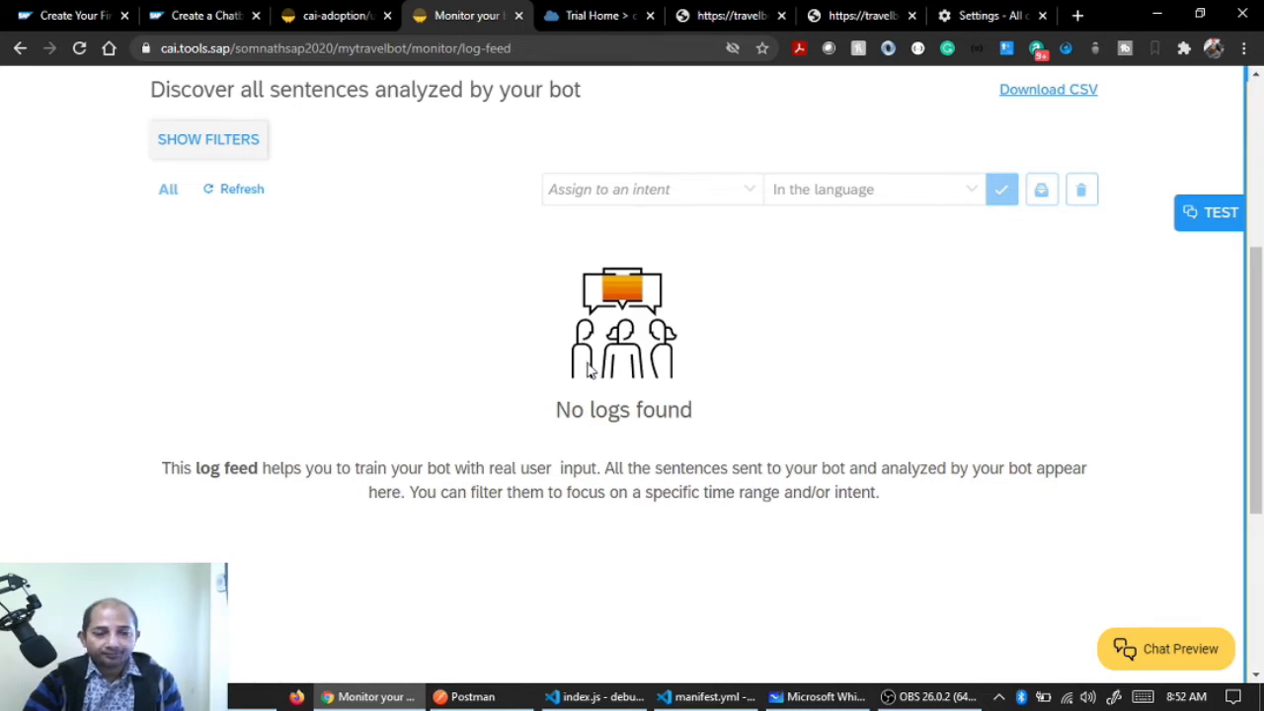
scroll(447, 374, "up", 4)
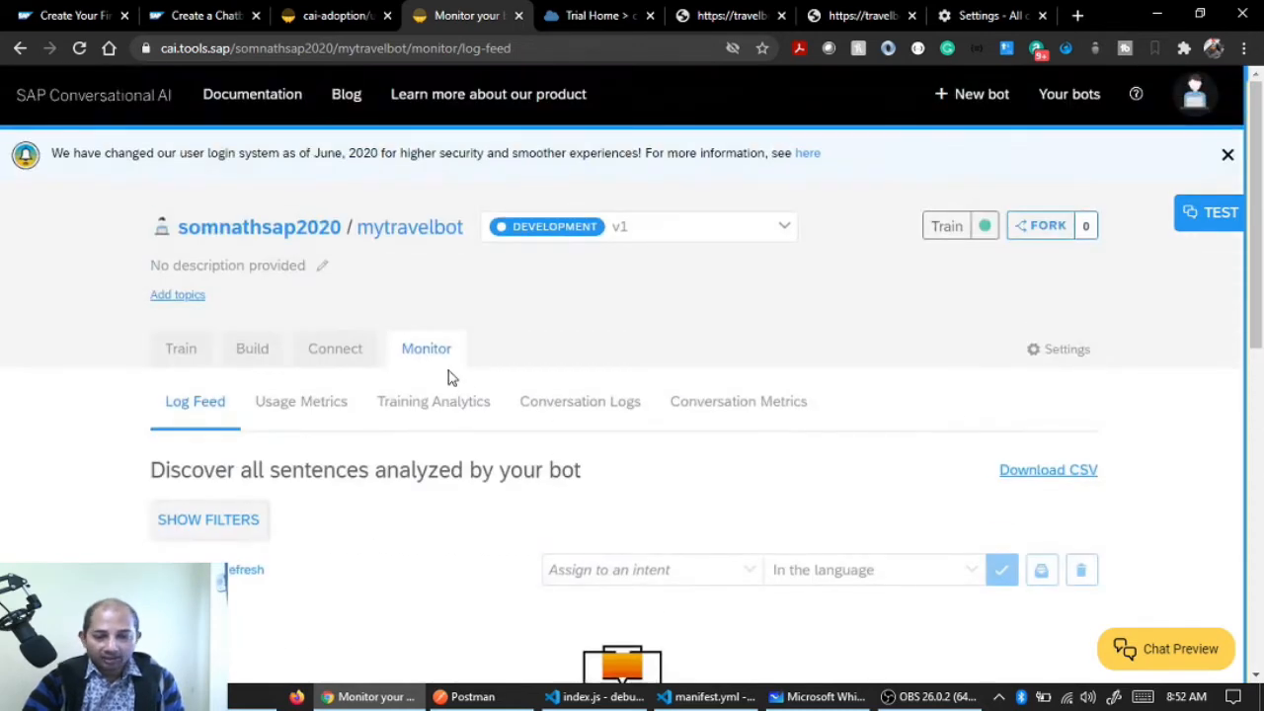
scroll(447, 374, "down", 4)
scroll(449, 376, "up", 4)
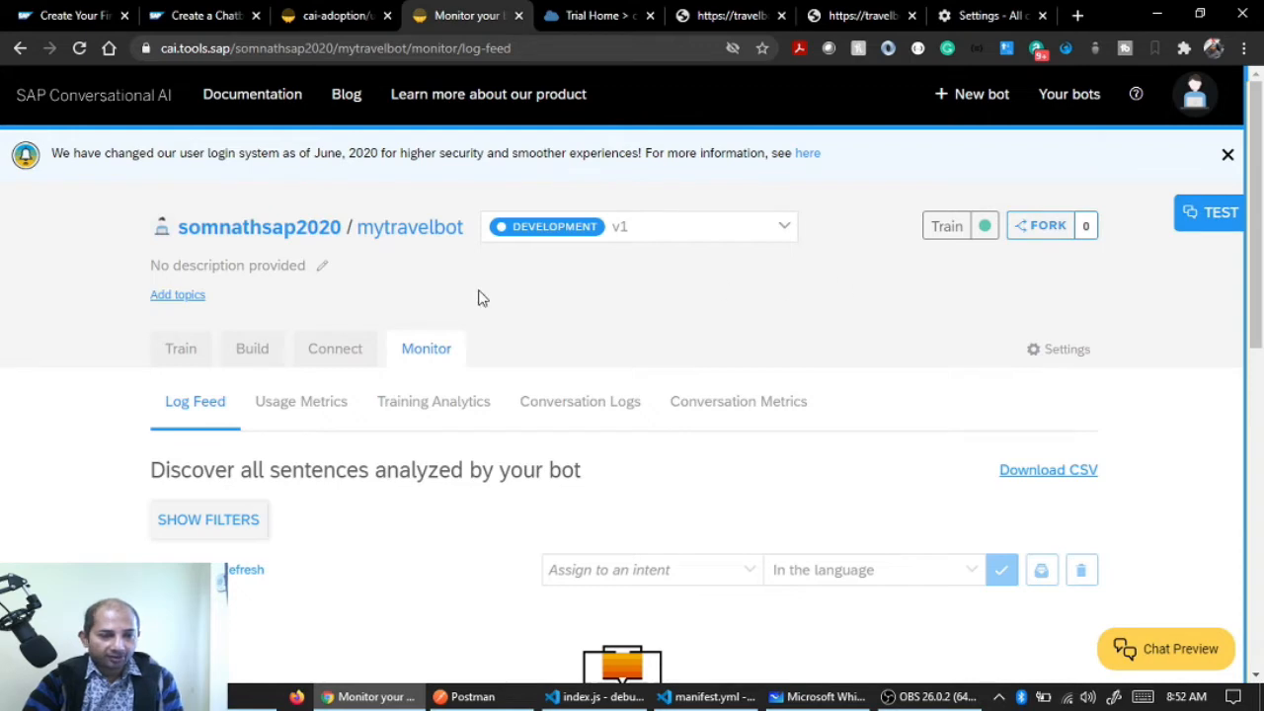
Return to mytravelbot's training intents and enter "Track-travel" as the term for finding a community intent to fork
left_click(175, 357)
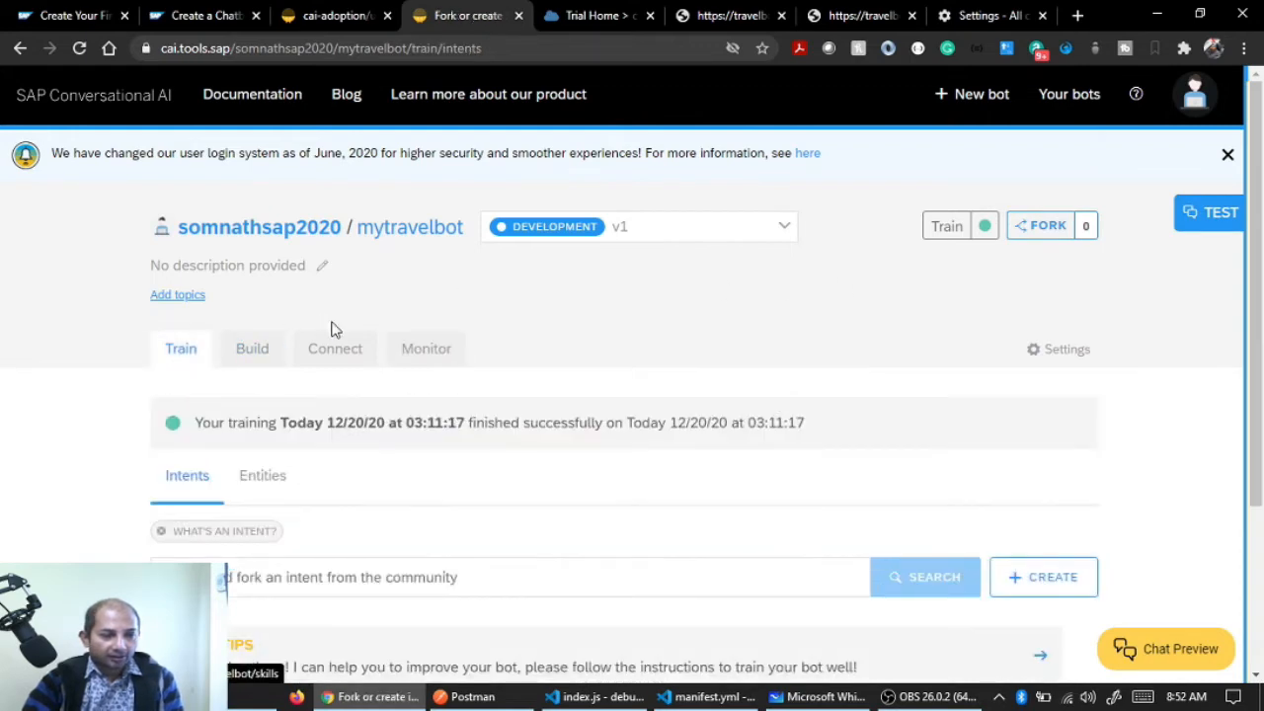
scroll(476, 361, "down", 2)
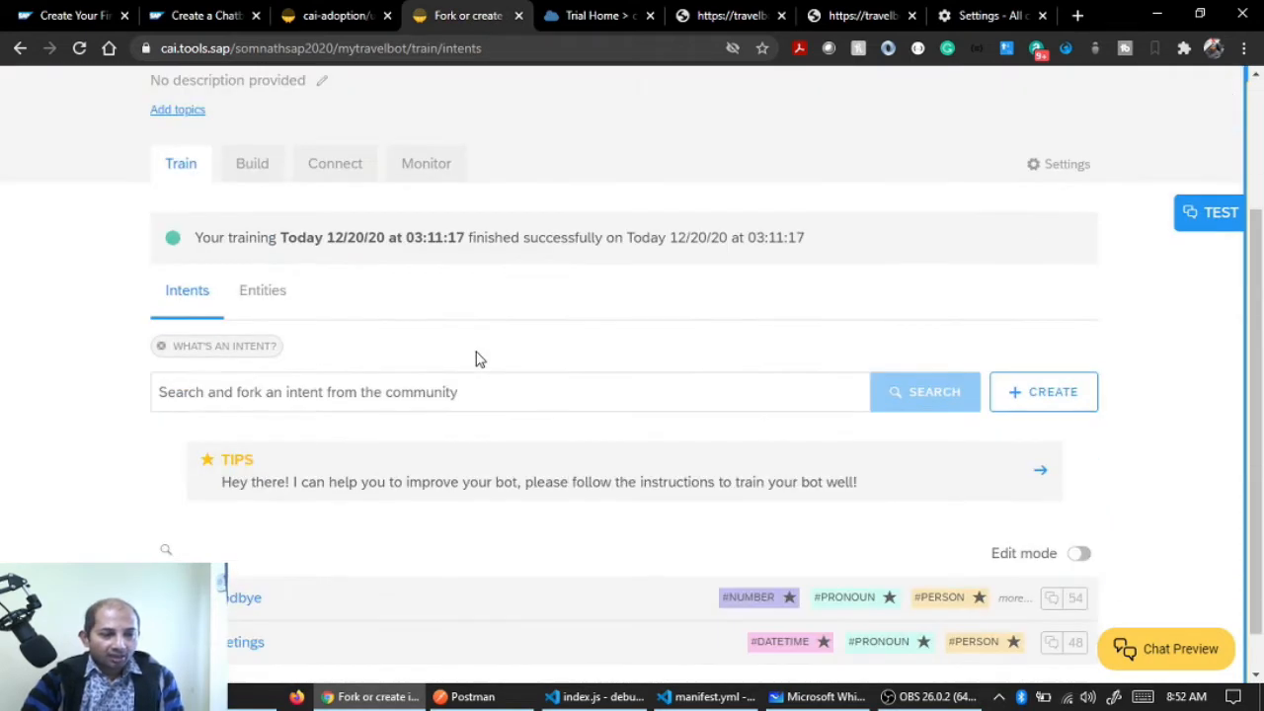
scroll(476, 359, "down", 1)
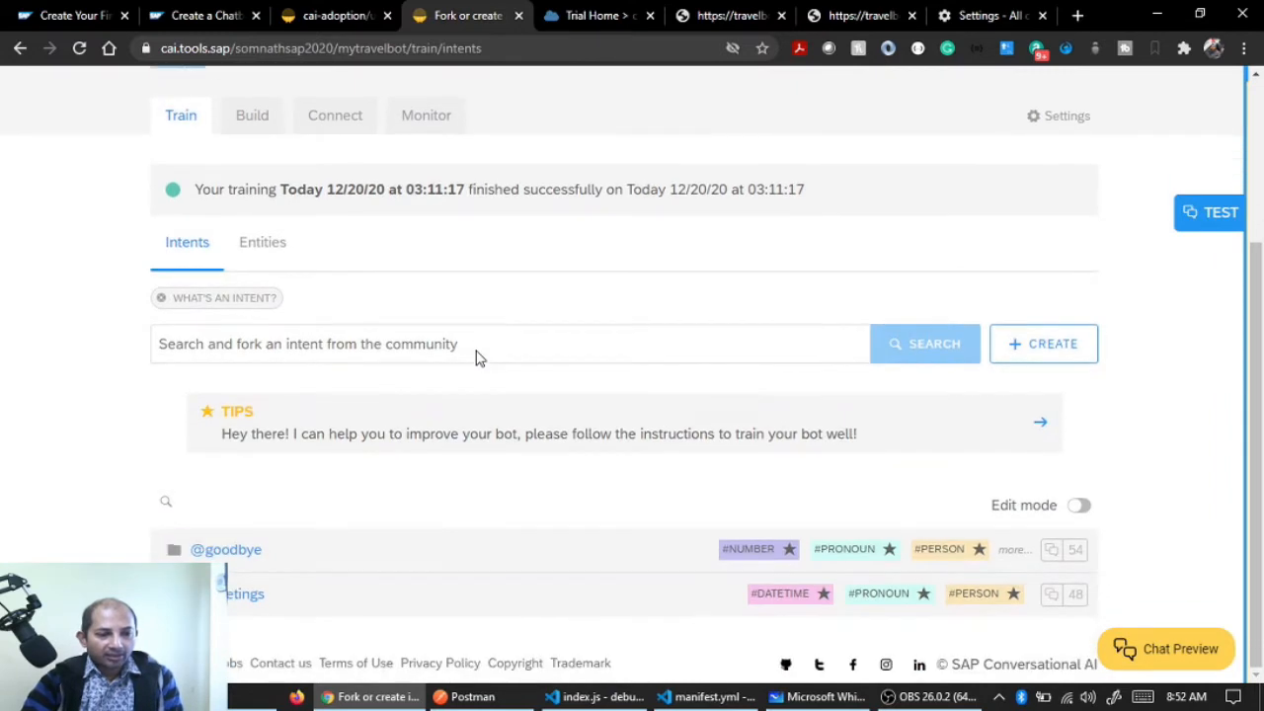
left_click(507, 331)
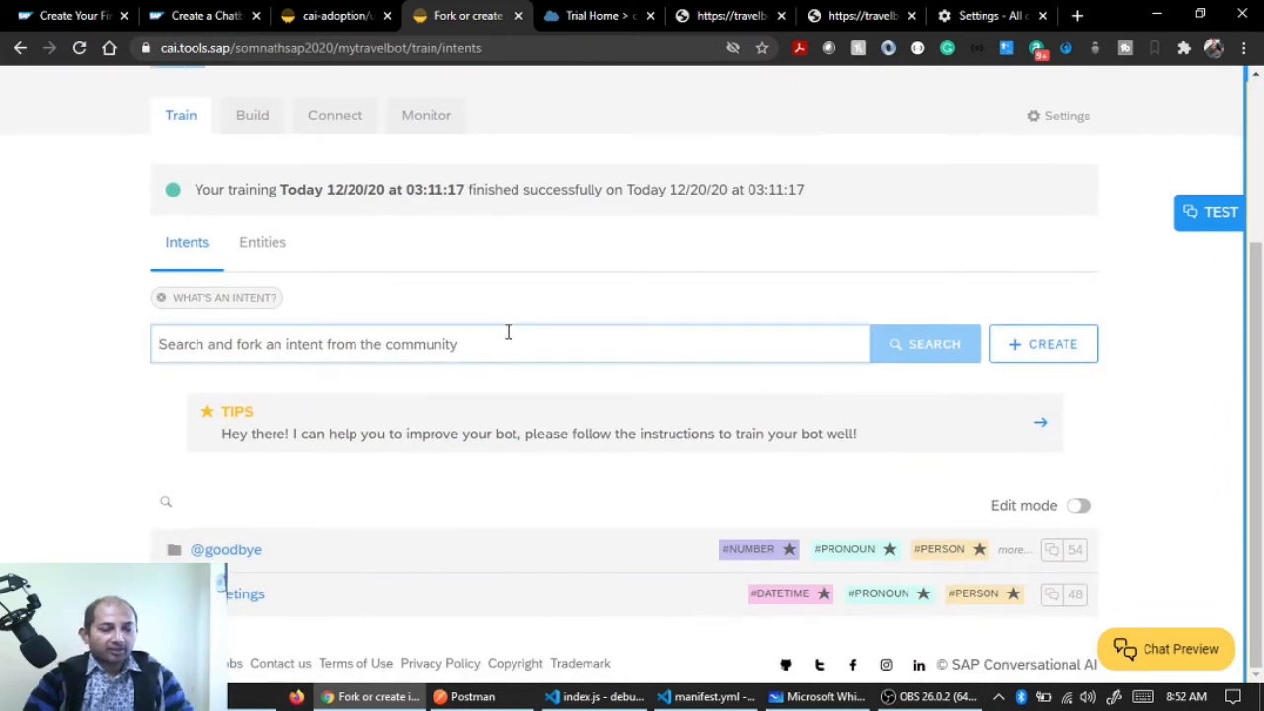
type("Track-travel")
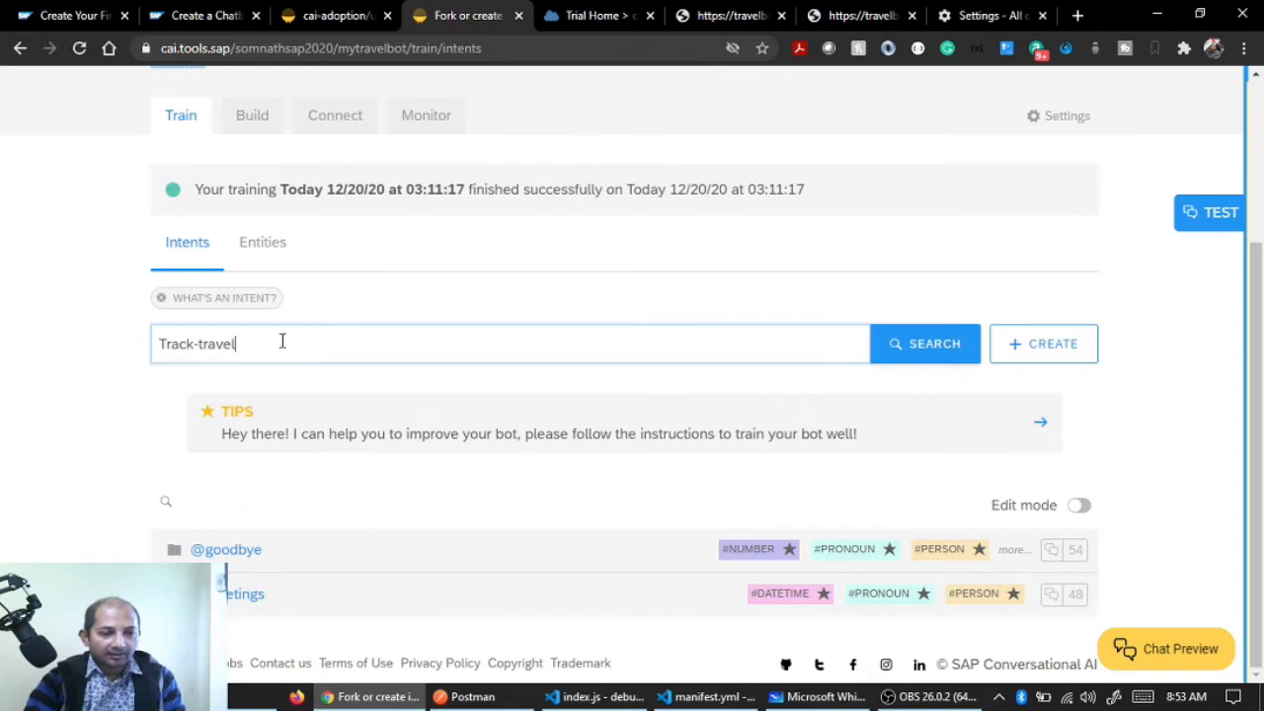
left_click_drag(265, 345, 151, 347)
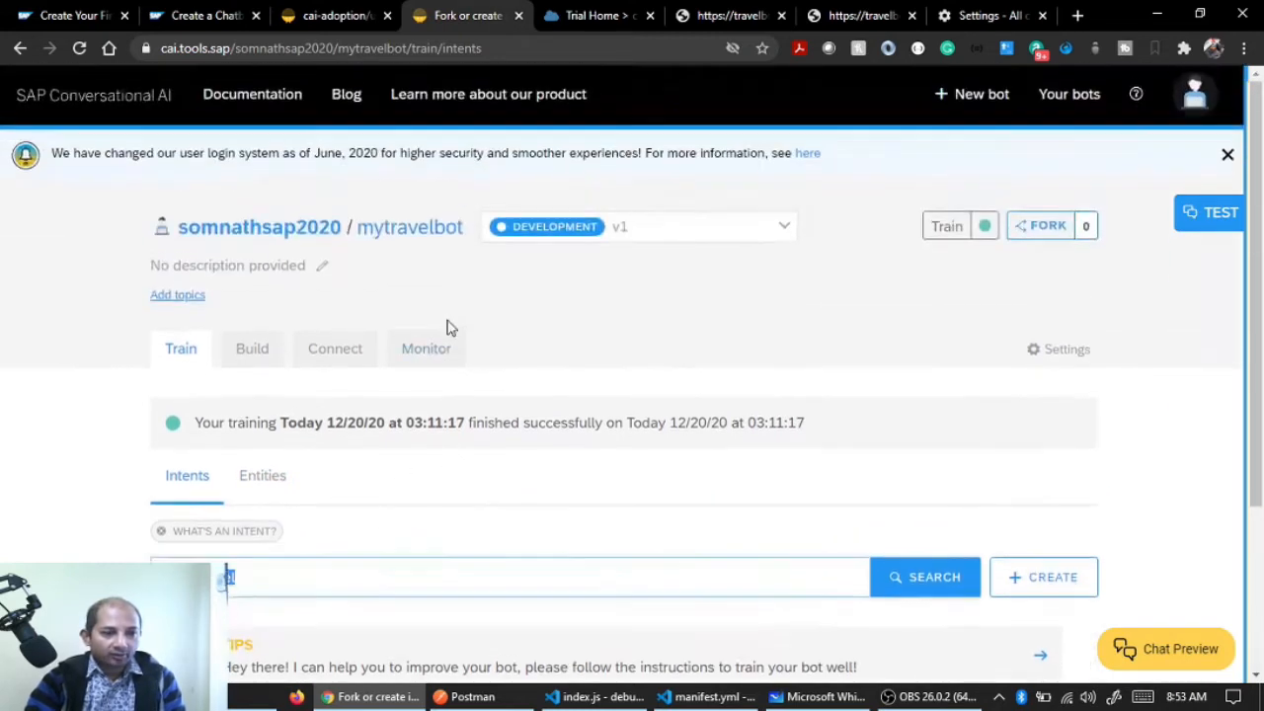
scroll(447, 326, "up", 2)
left_click(279, 229)
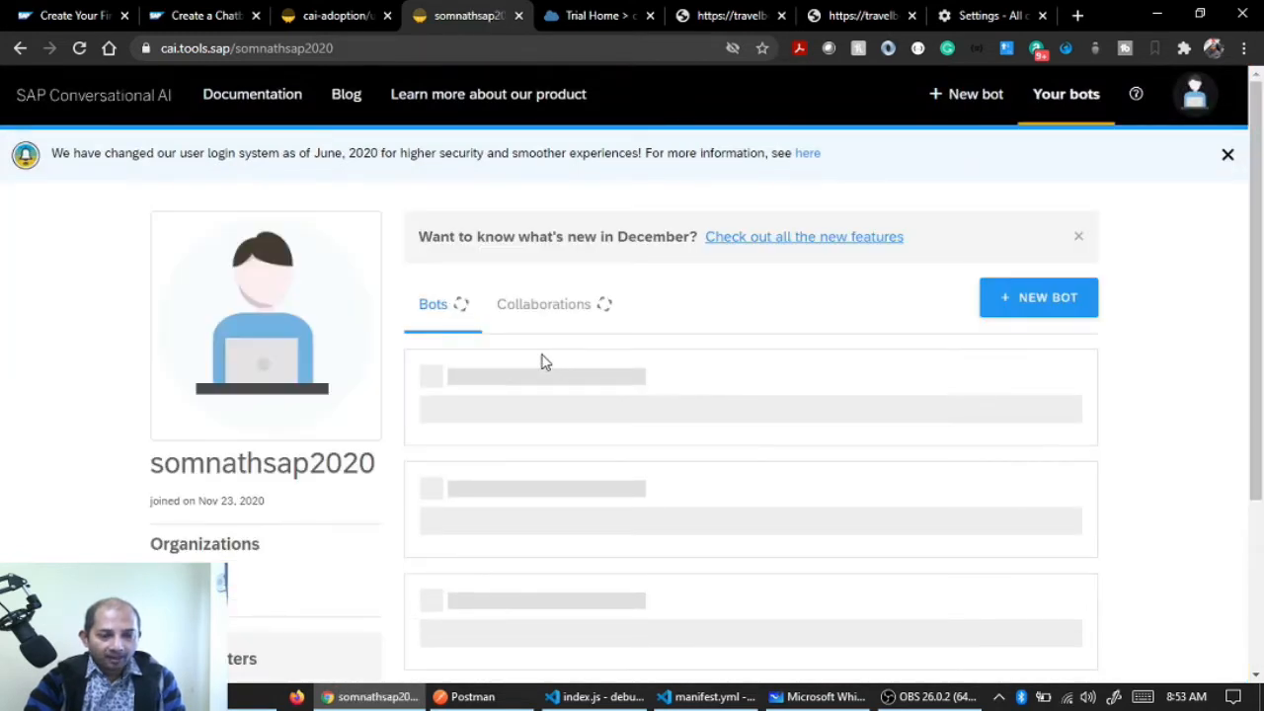
left_click(466, 482)
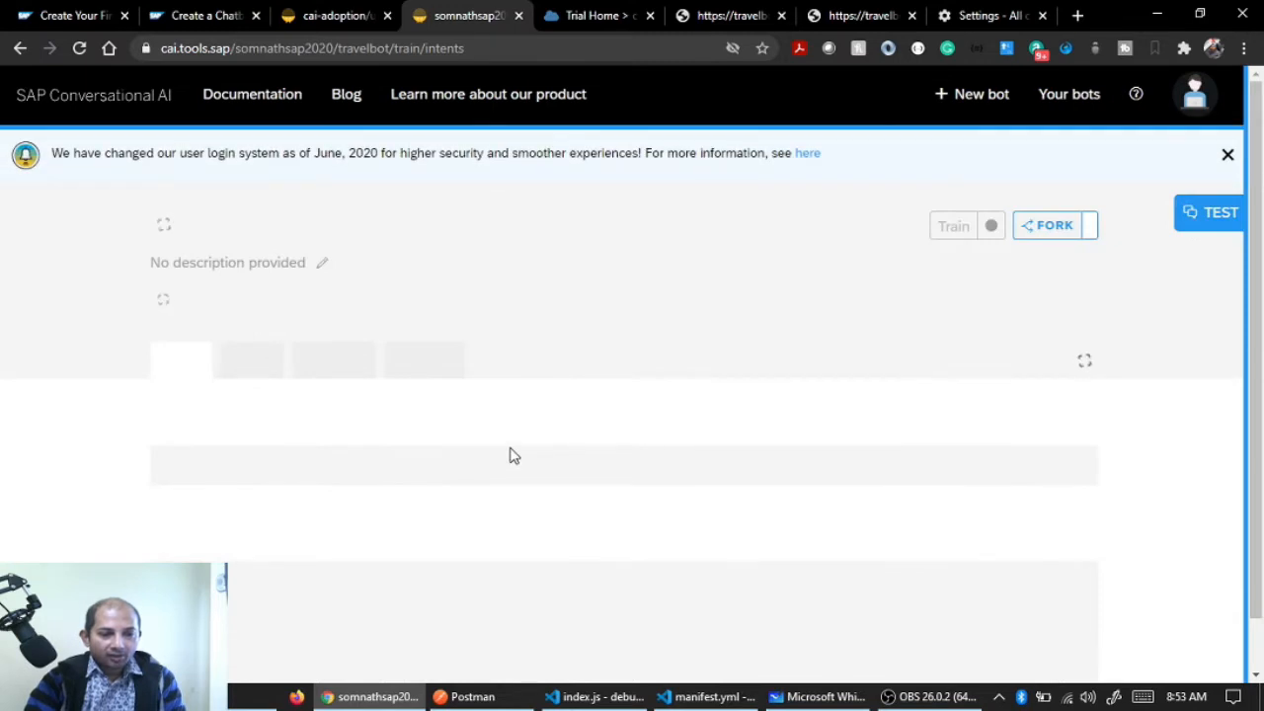
scroll(511, 455, "down", 3)
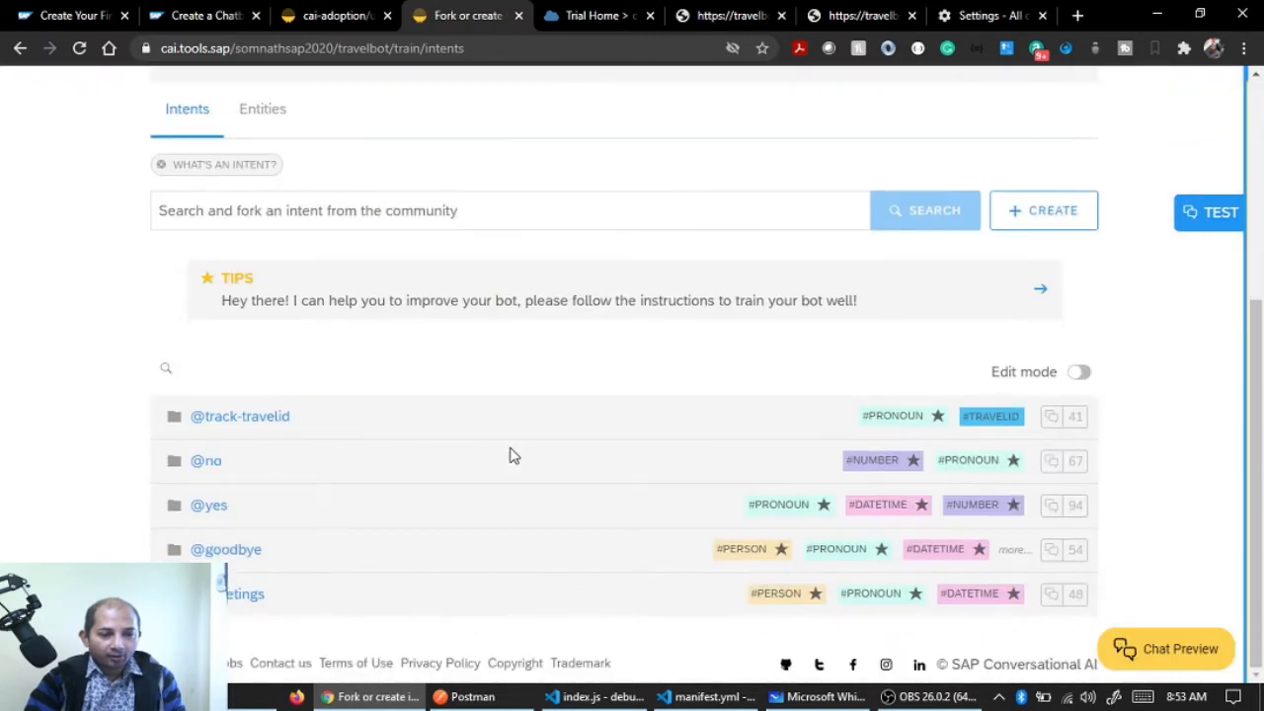
left_click(271, 420)
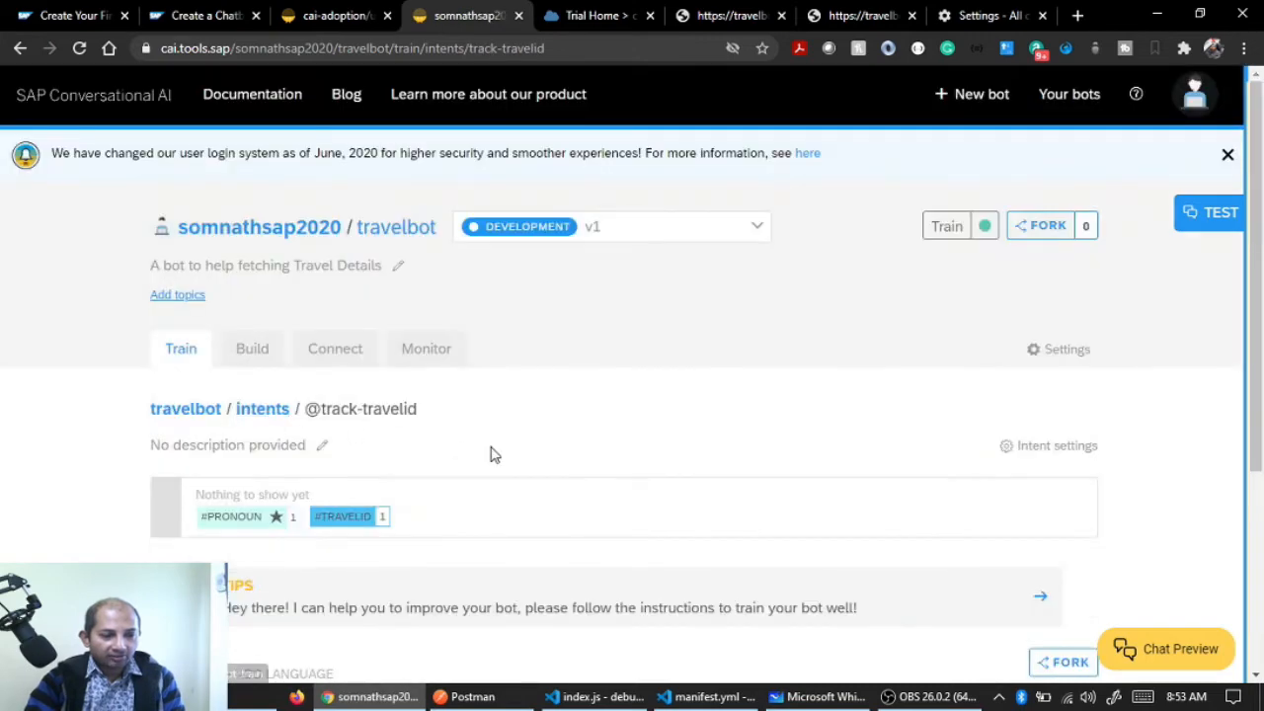
scroll(493, 454, "down", 4)
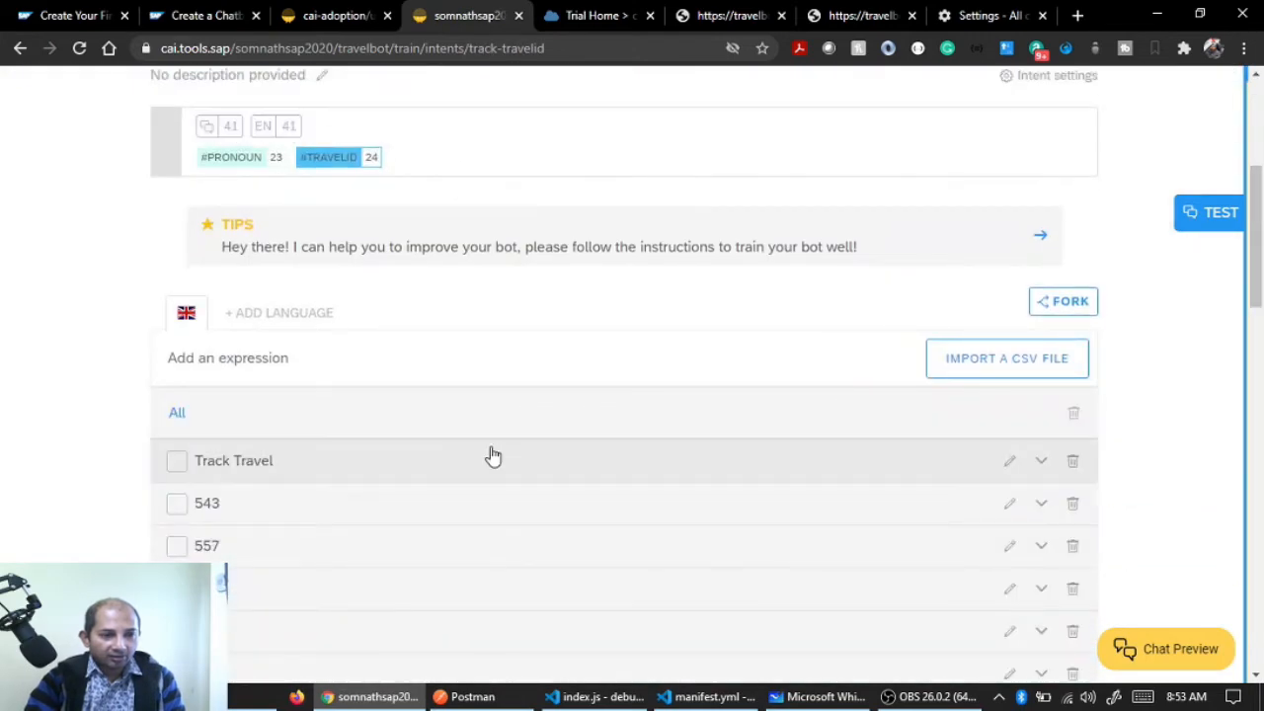
scroll(493, 454, "down", 2)
scroll(494, 454, "up", 6)
scroll(494, 454, "down", 2)
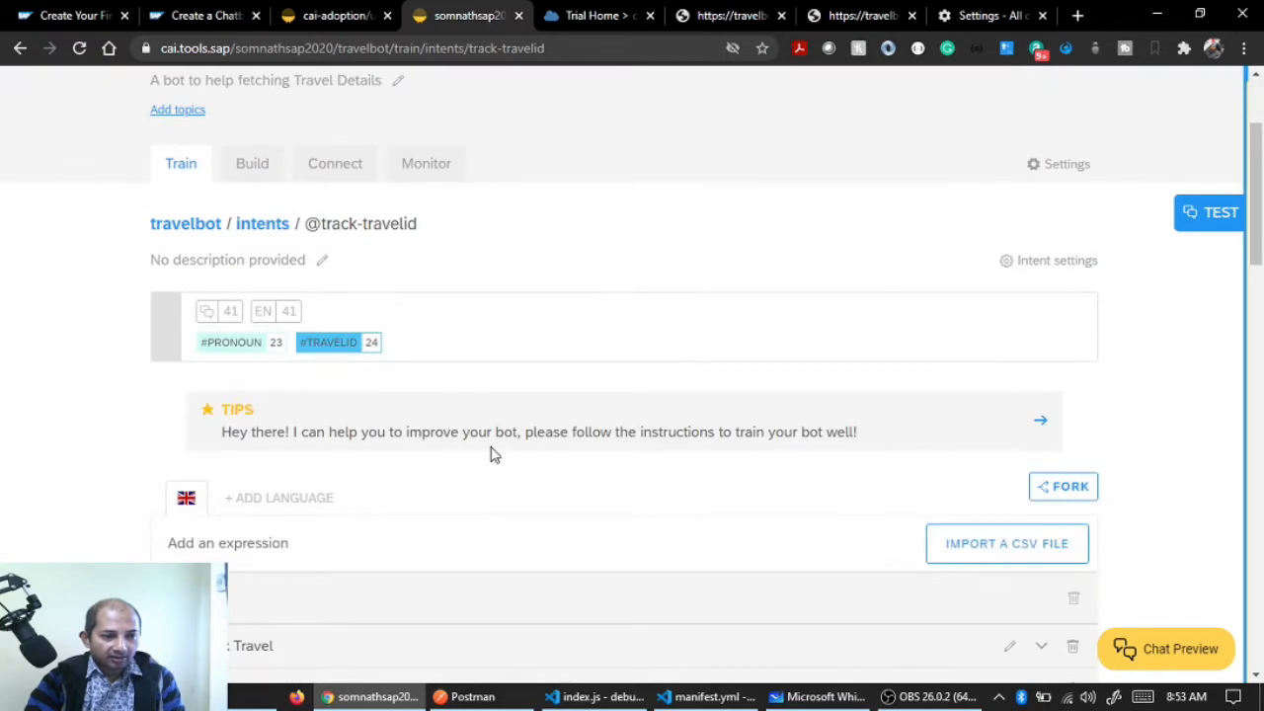
scroll(493, 454, "down", 5)
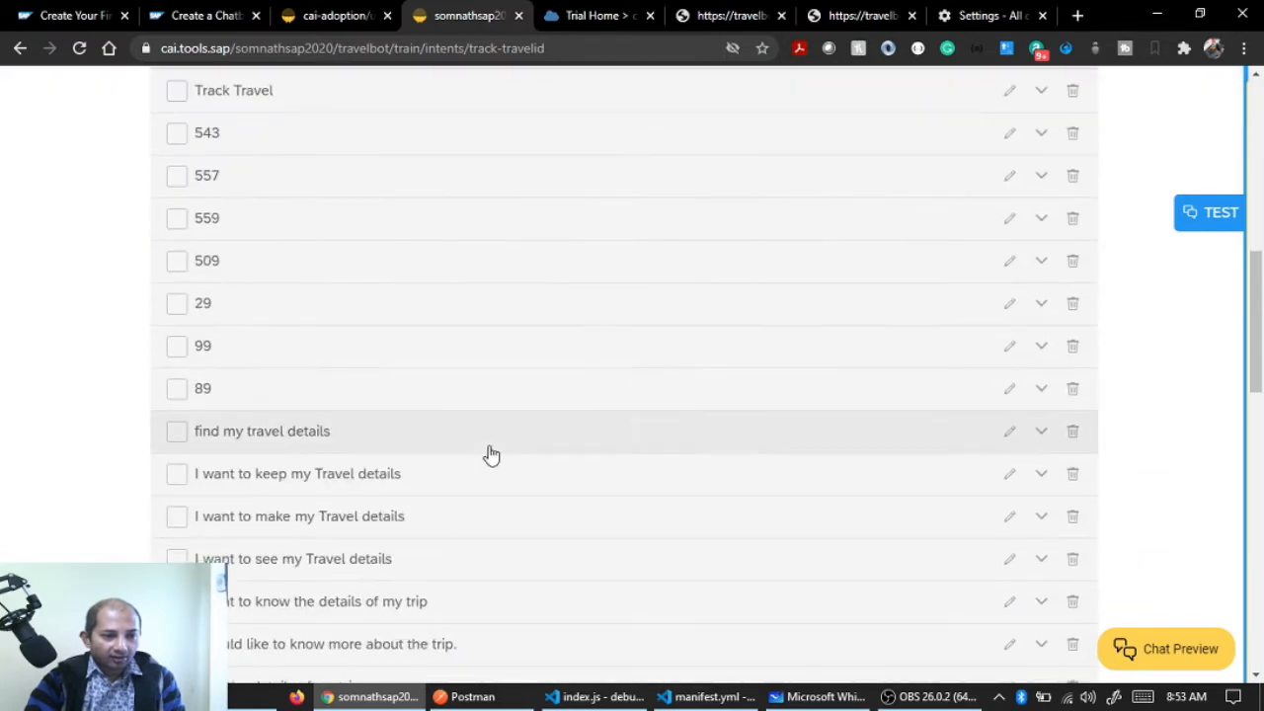
scroll(492, 454, "down", 2)
scroll(491, 454, "down", 8)
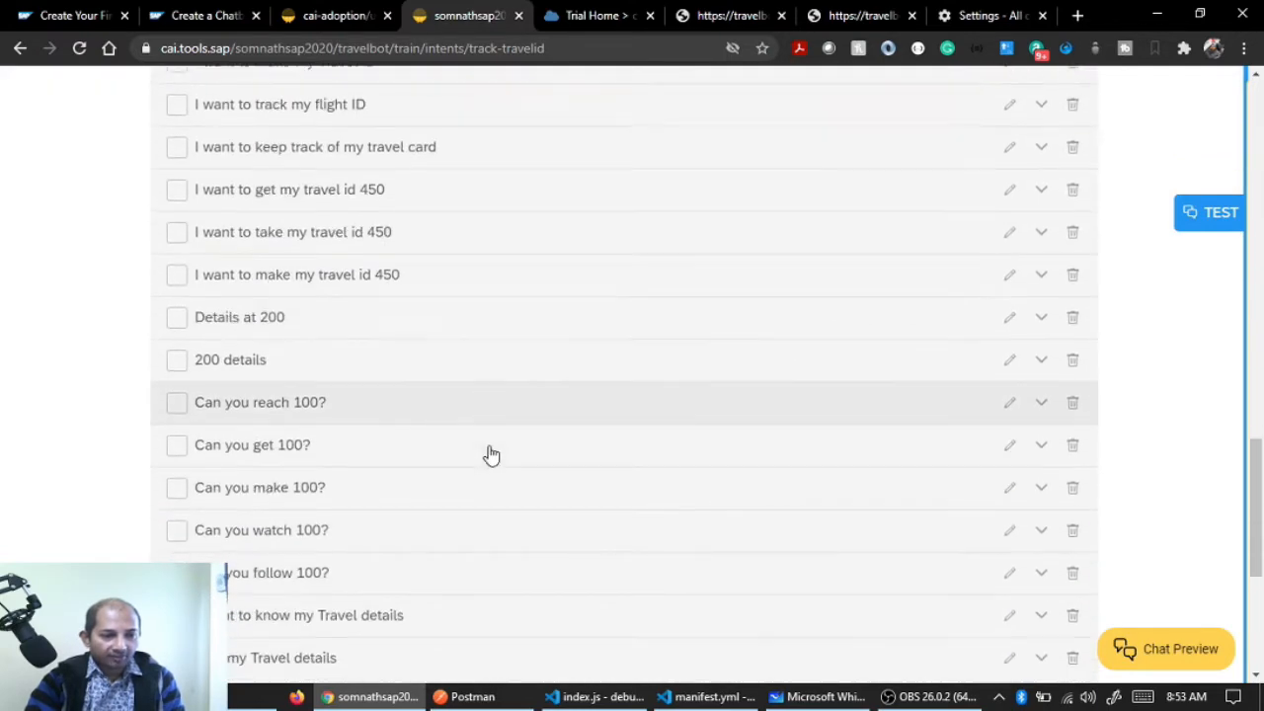
scroll(491, 454, "up", 10)
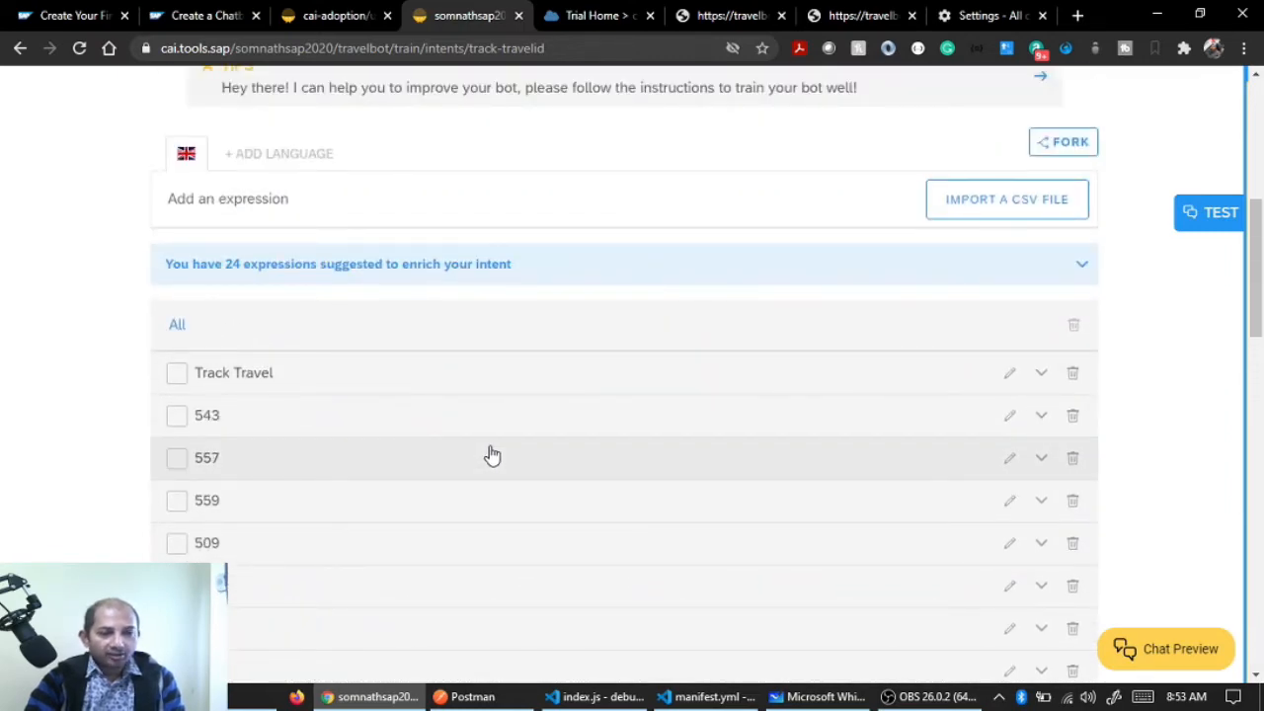
scroll(489, 454, "down", 10)
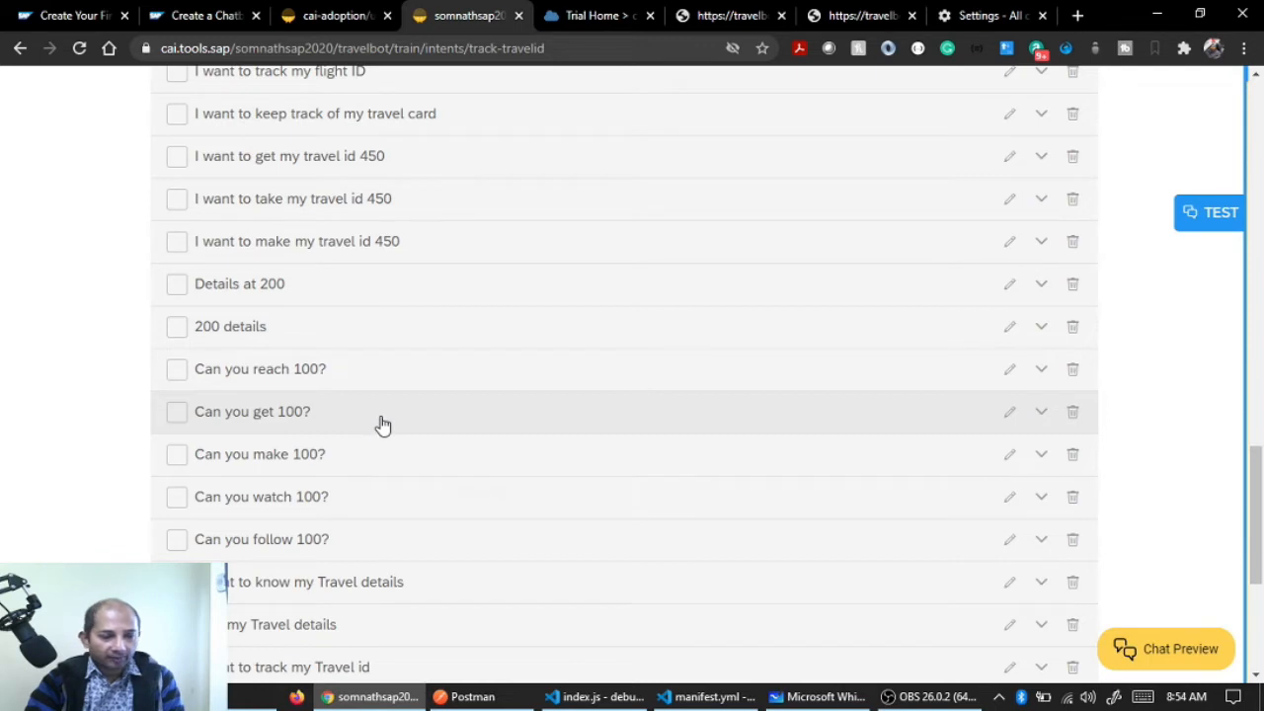
scroll(382, 426, "up", 11)
scroll(381, 424, "down", 4)
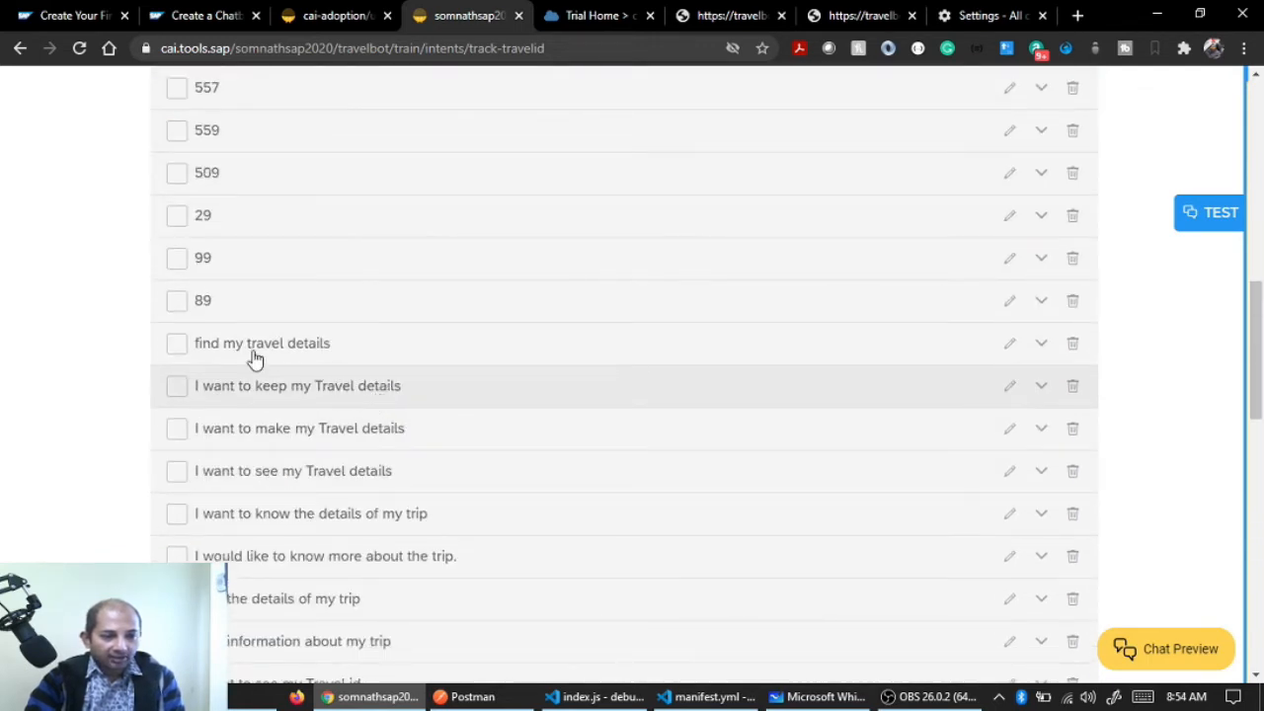
left_click(226, 302)
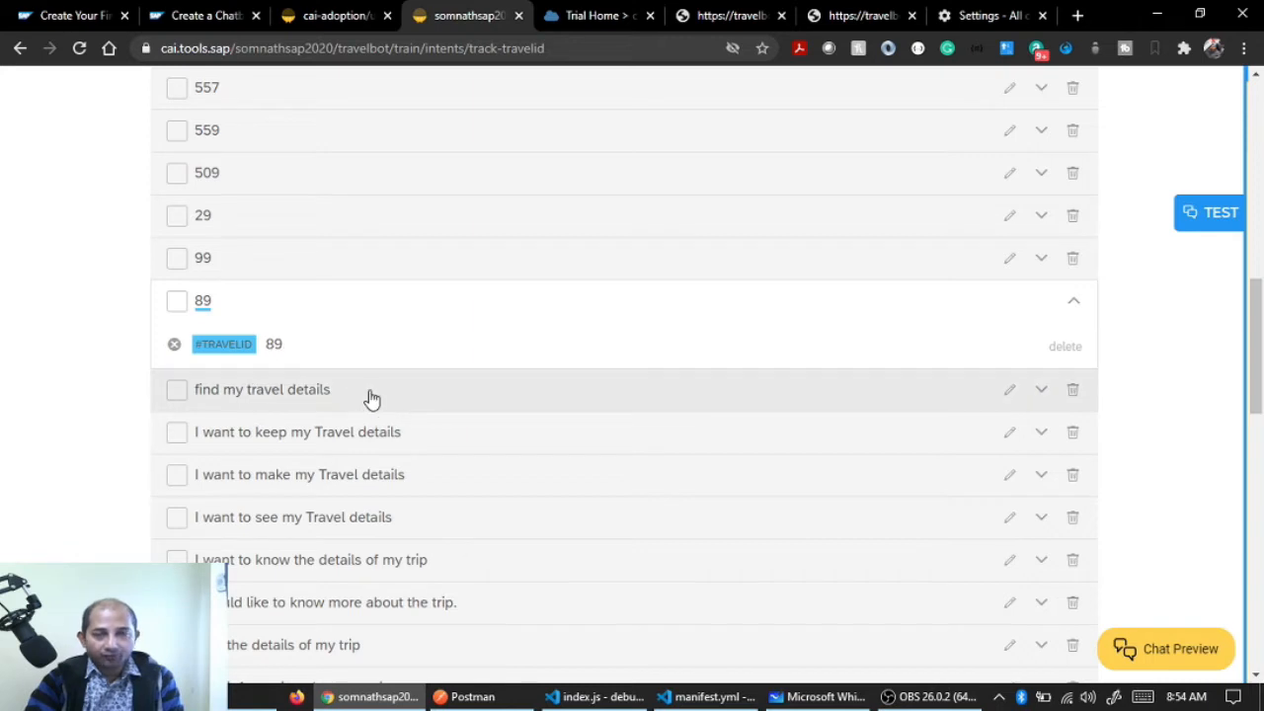
left_click(221, 276)
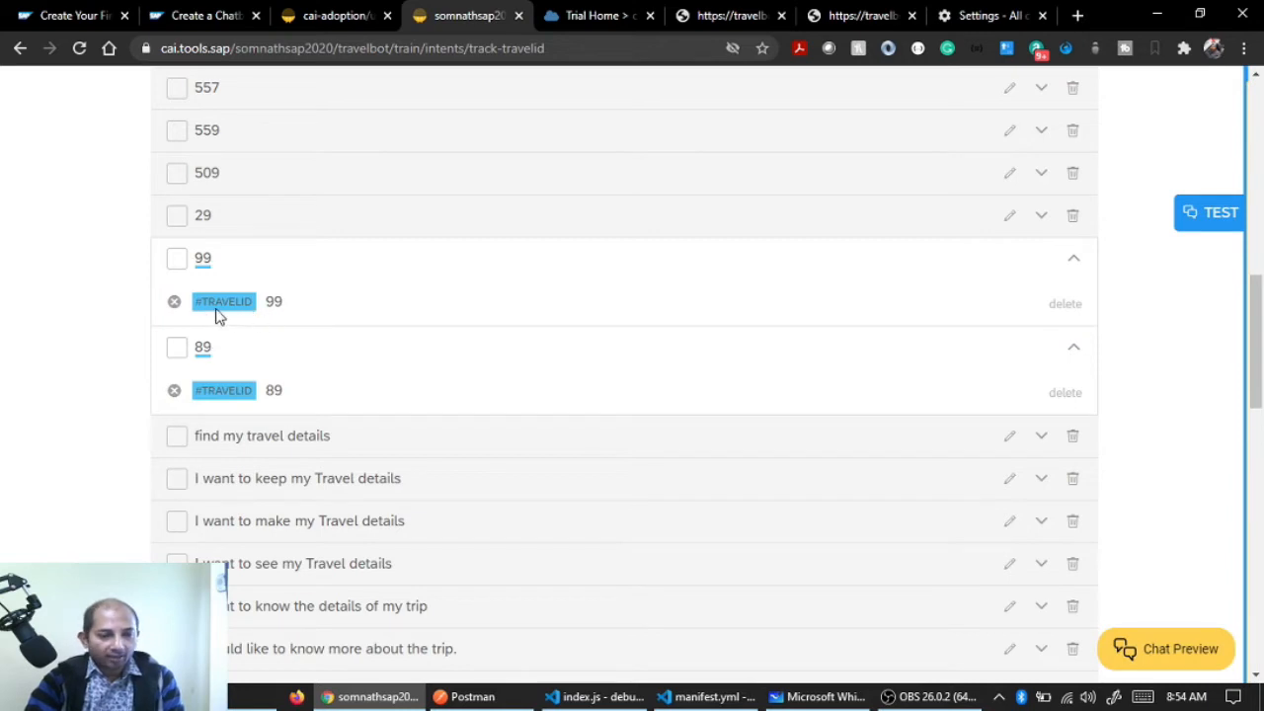
scroll(357, 405, "down", 12)
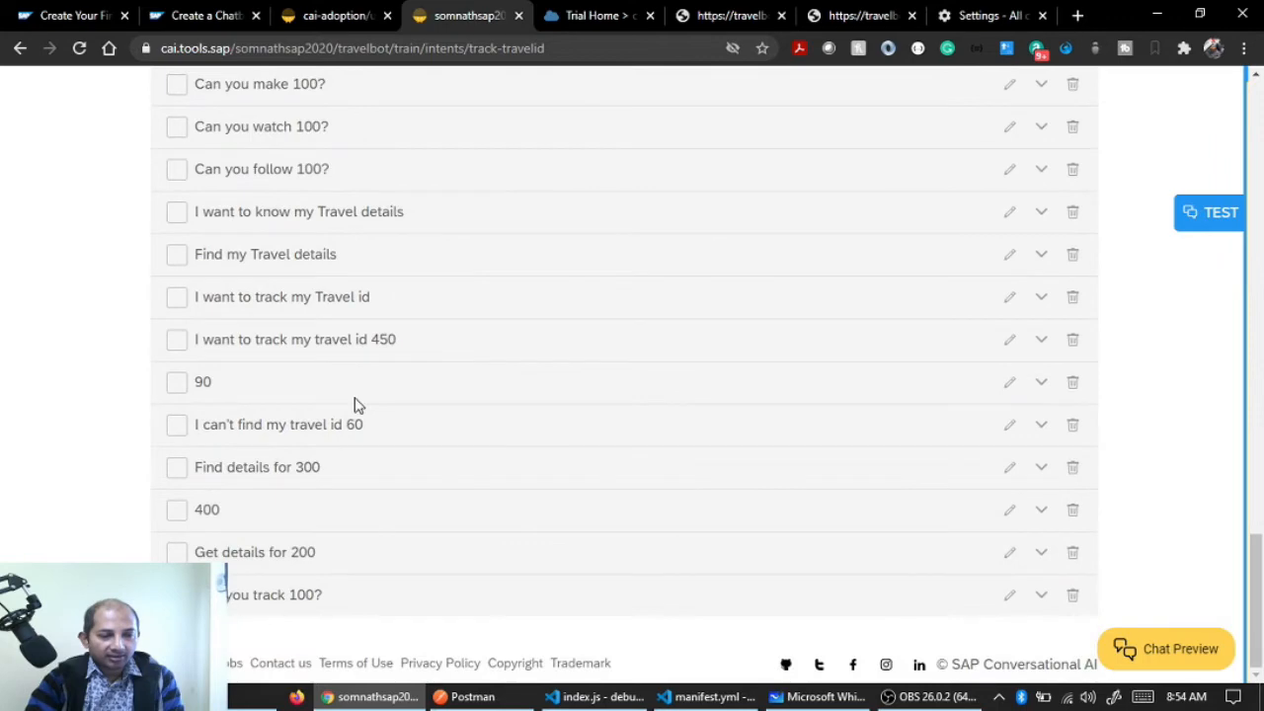
scroll(357, 405, "up", 15)
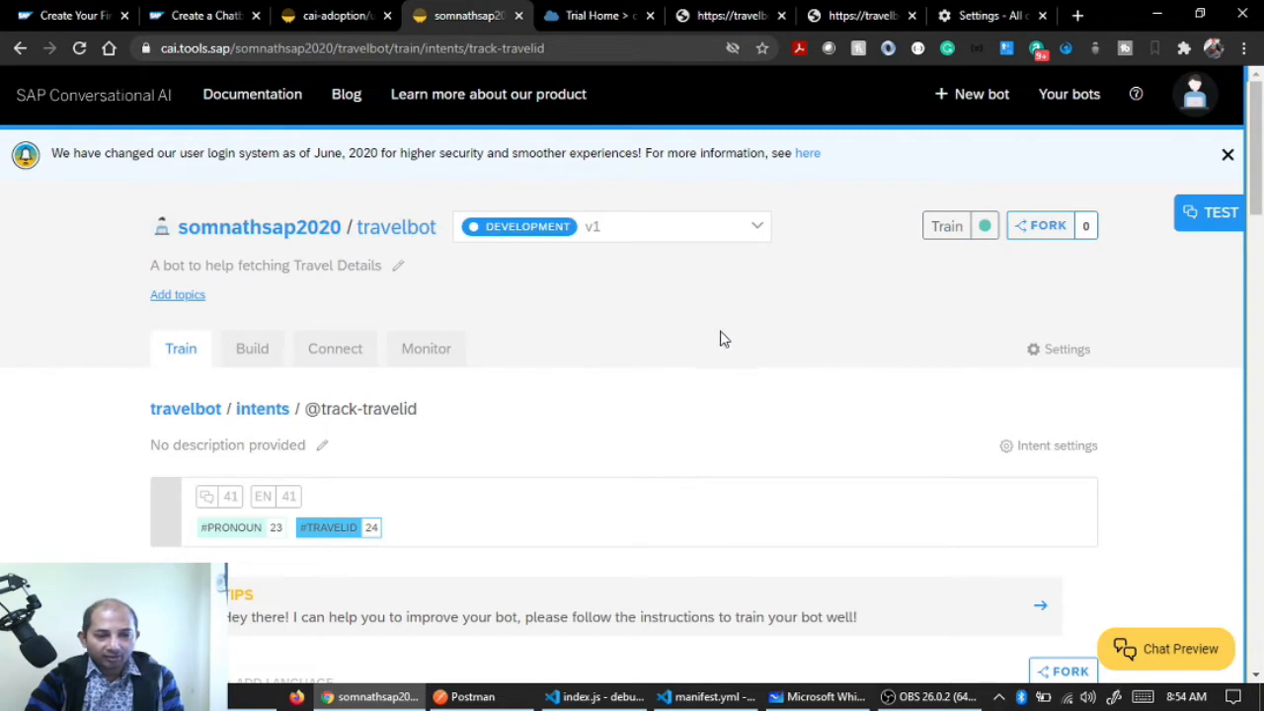
scroll(718, 327, "down", 4)
scroll(719, 327, "down", 5)
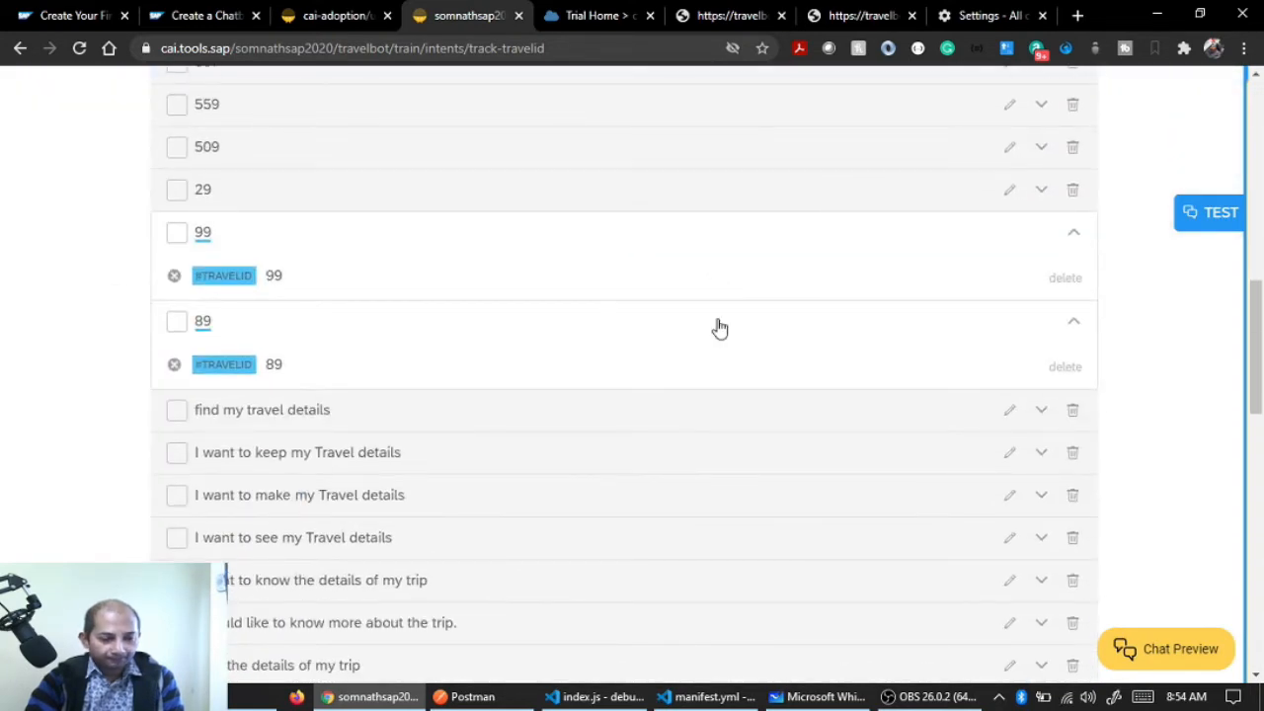
scroll(718, 328, "up", 10)
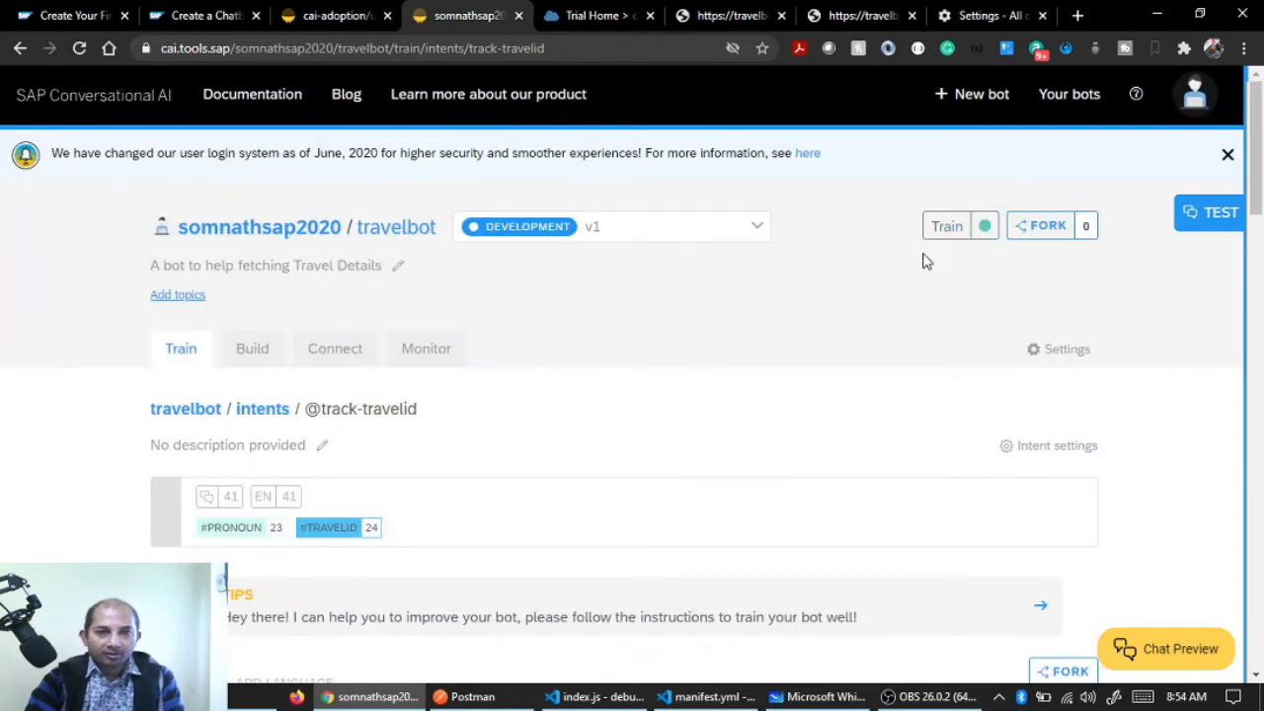
scroll(857, 290, "down", 2)
scroll(856, 290, "down", 3)
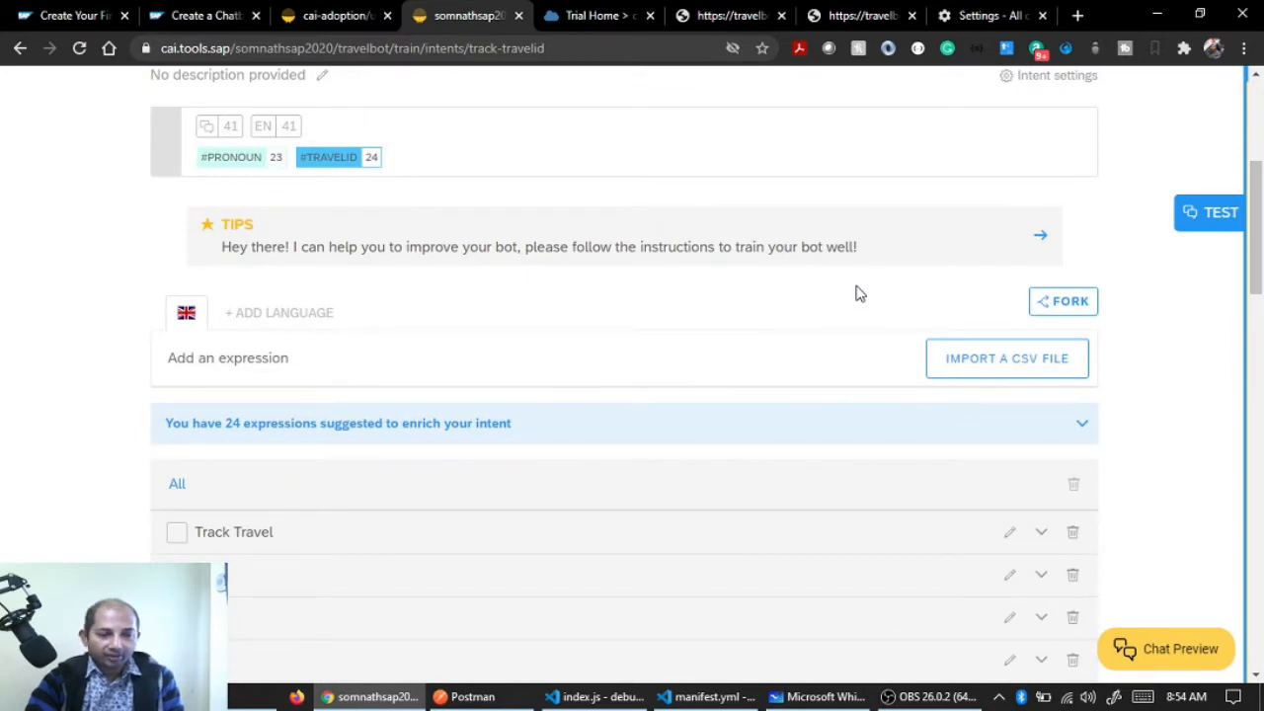
scroll(857, 294, "up", 5)
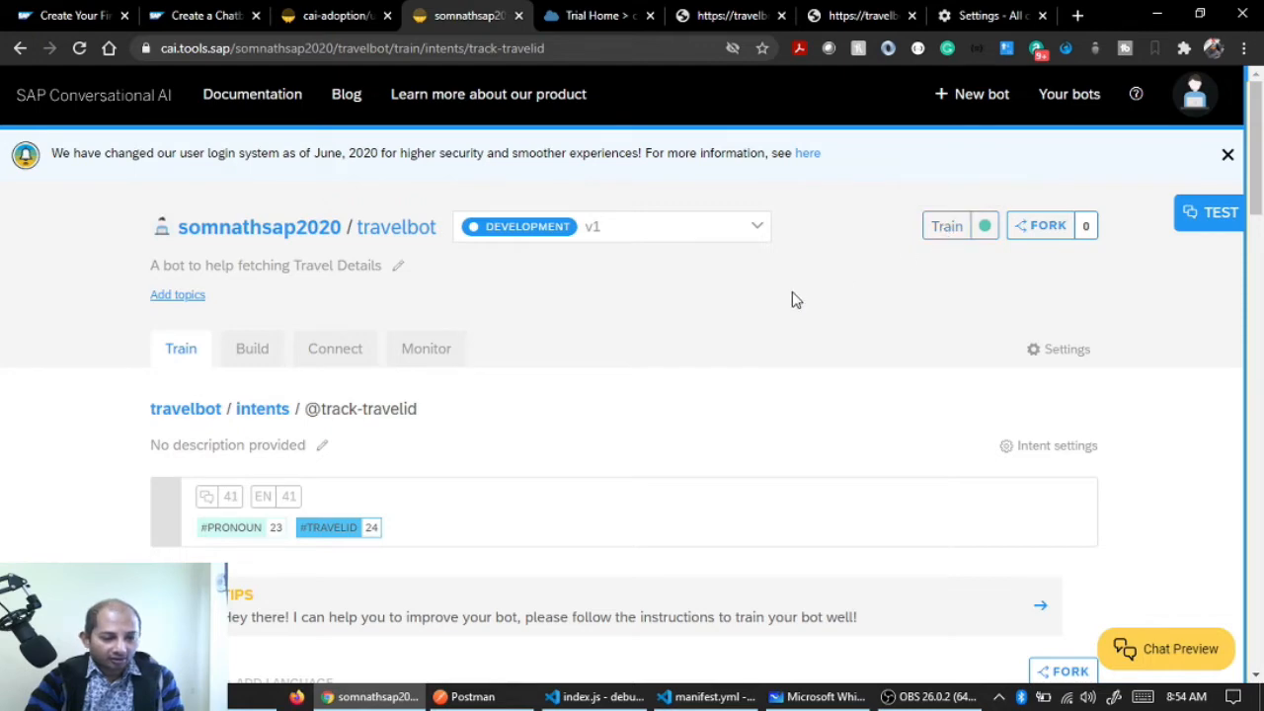
scroll(798, 292, "down", 5)
scroll(792, 290, "up", 5)
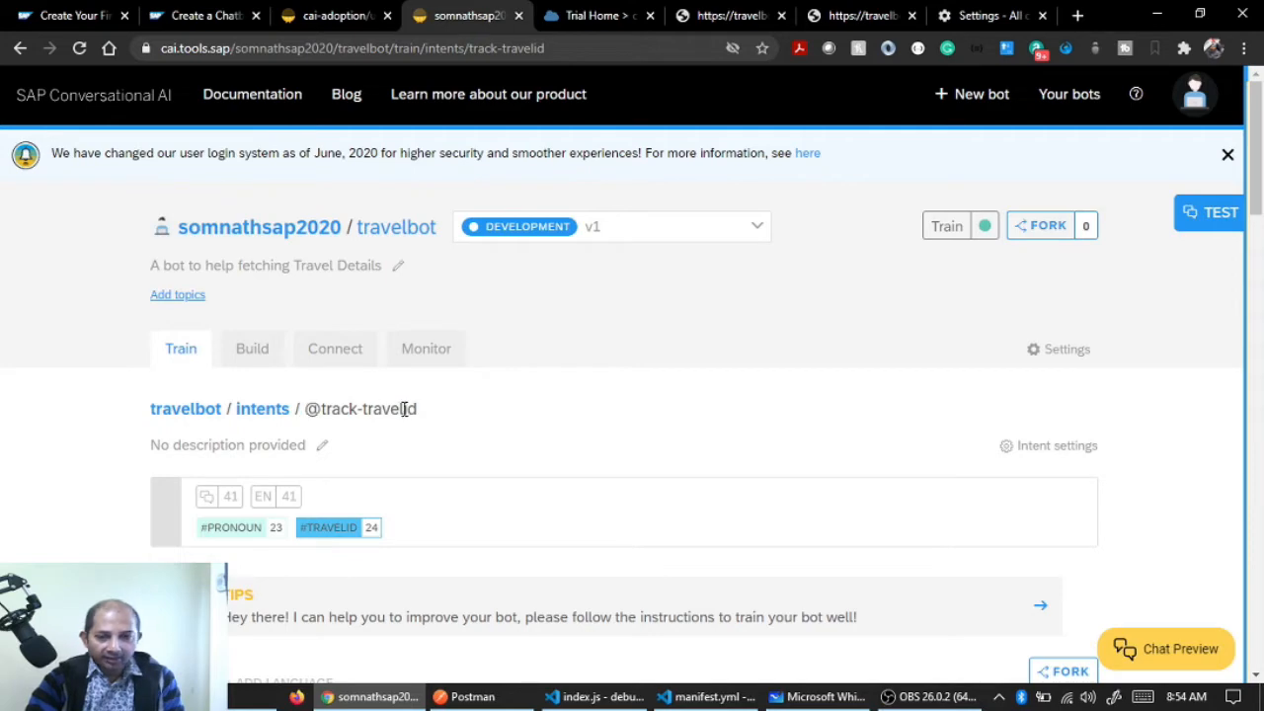
scroll(755, 458, "down", 5)
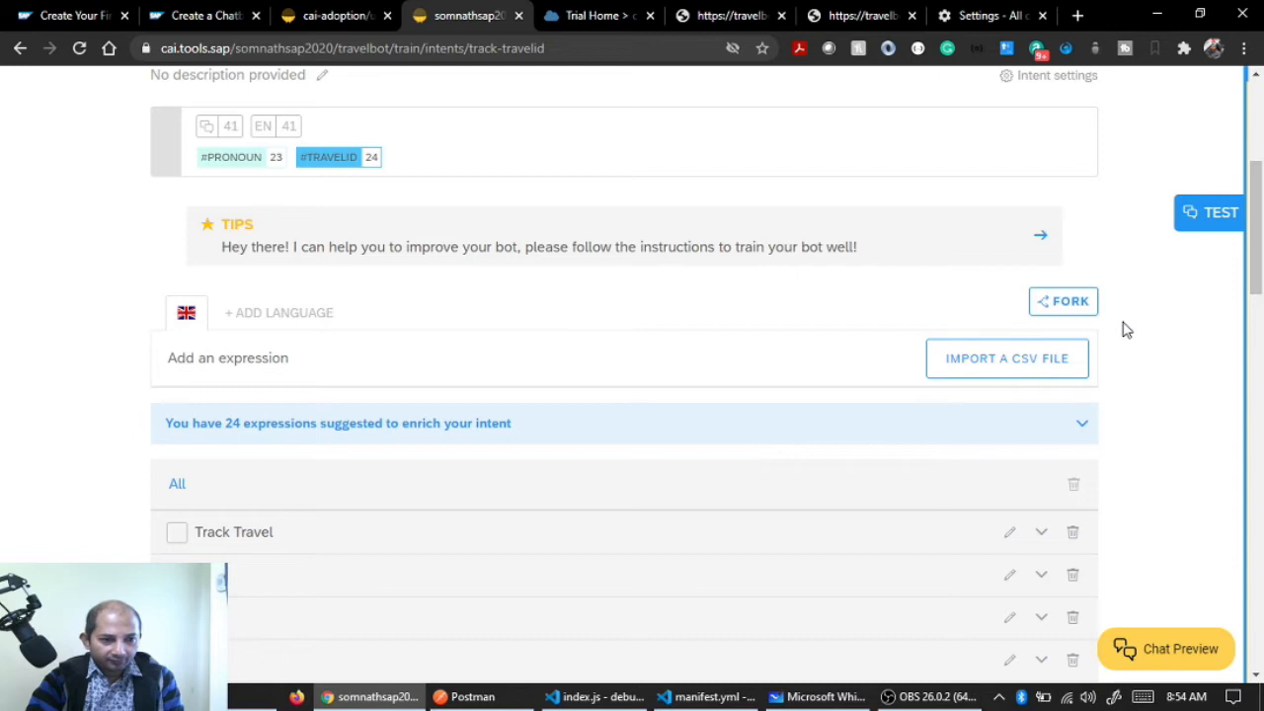
scroll(1126, 329, "up", 2)
left_click(1068, 487)
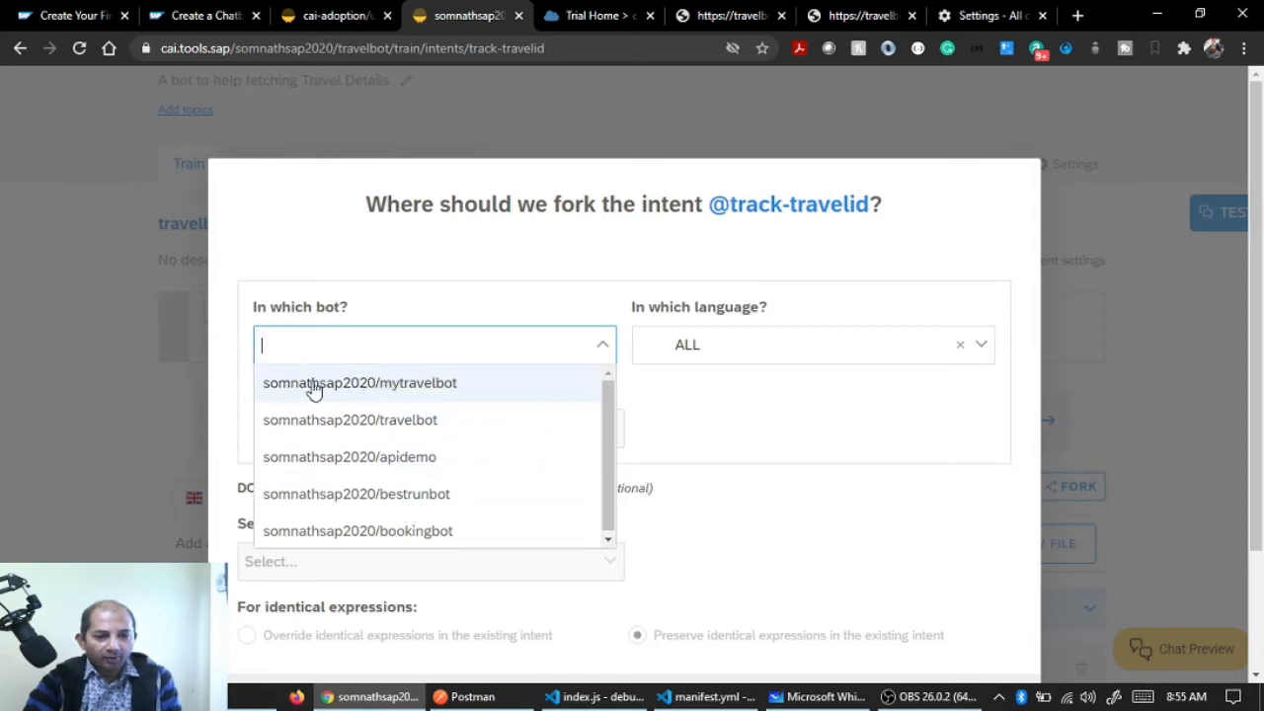
left_click(421, 388)
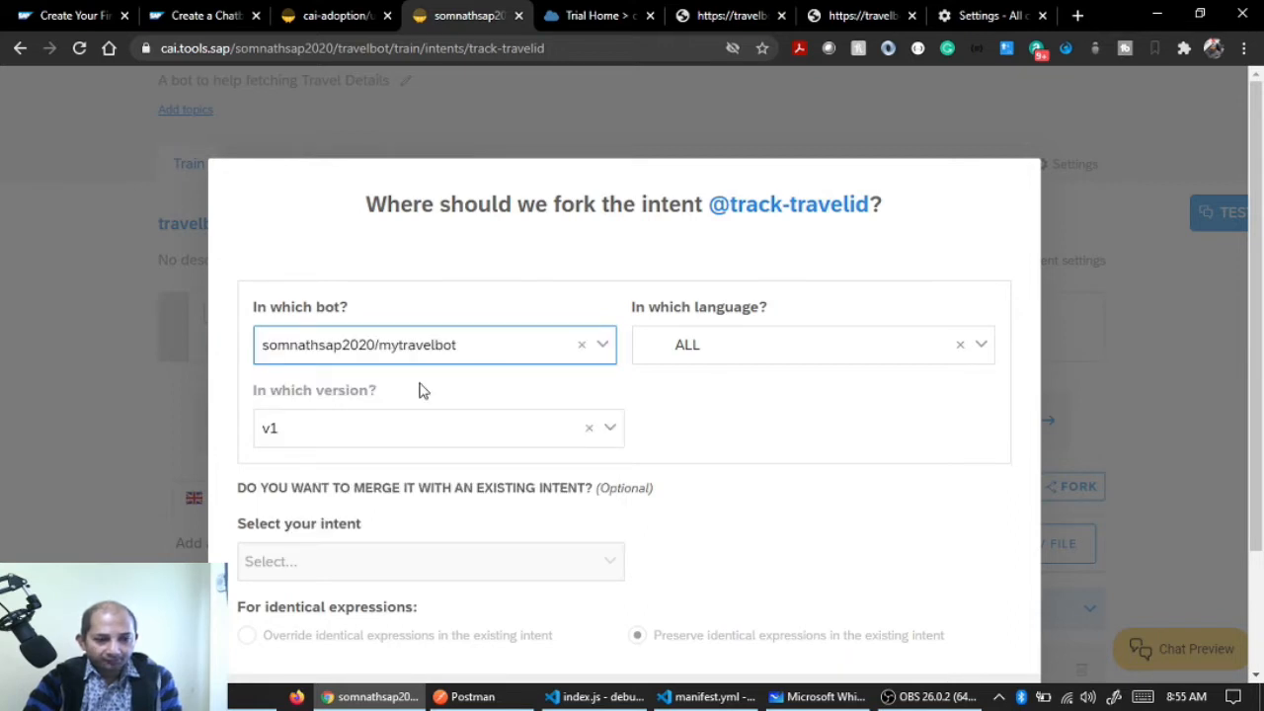
scroll(562, 404, "down", 2)
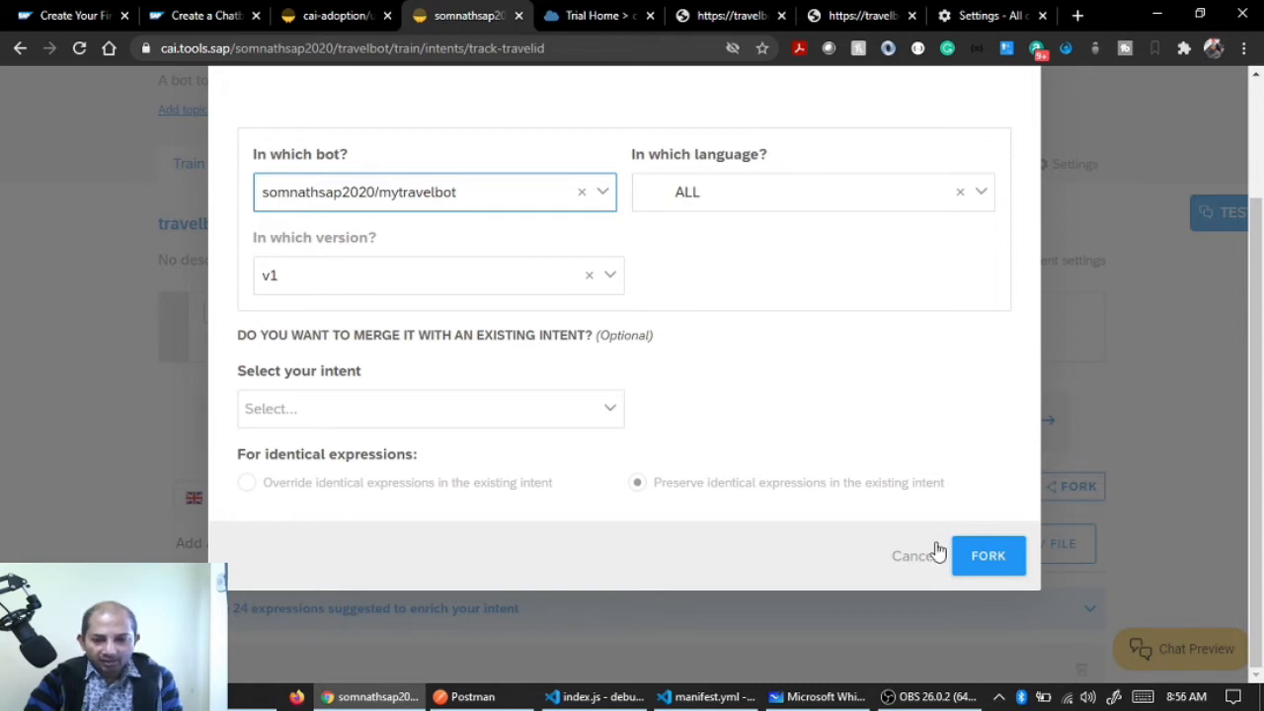
scroll(732, 441, "up", 3)
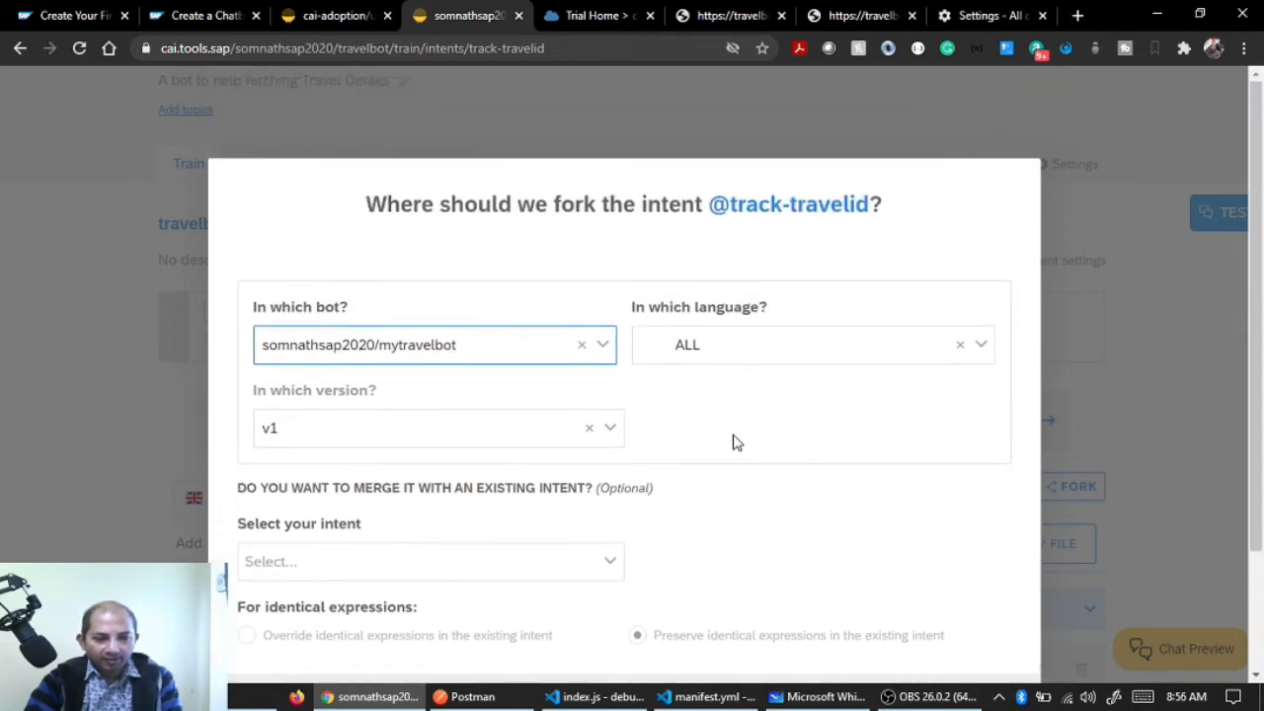
scroll(740, 449, "down", 3)
left_click(1011, 557)
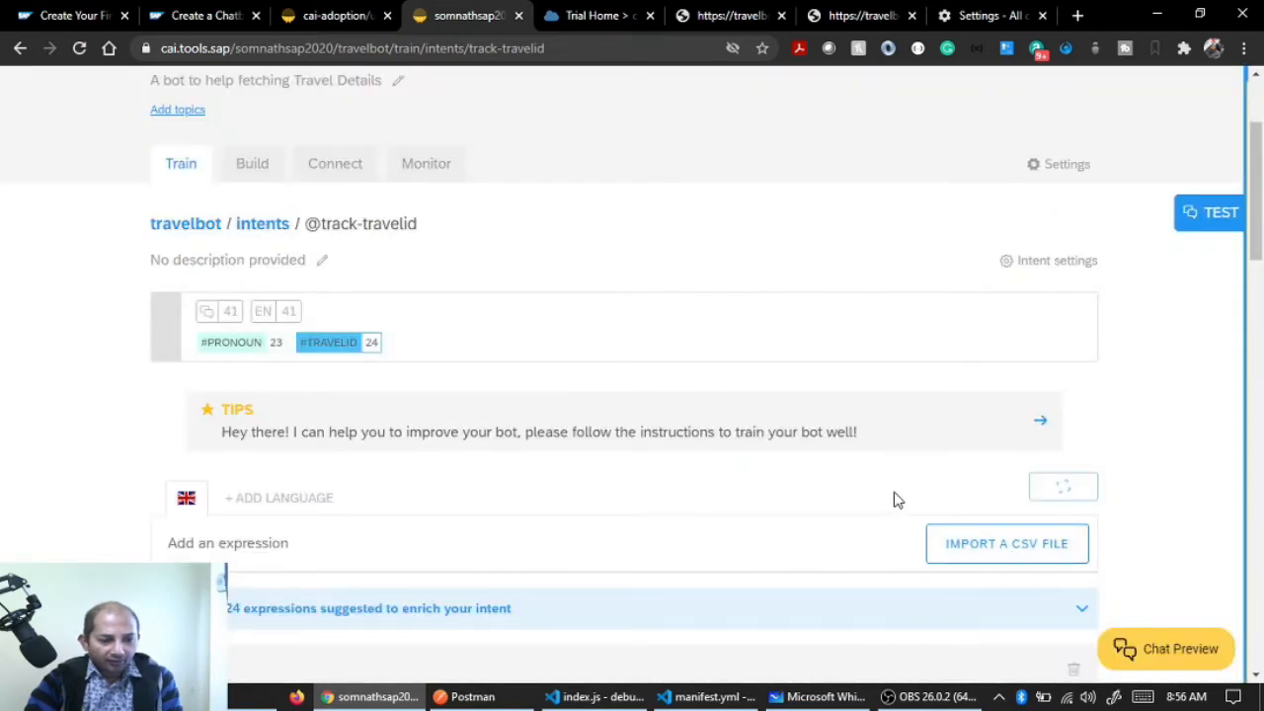
scroll(885, 497, "up", 3)
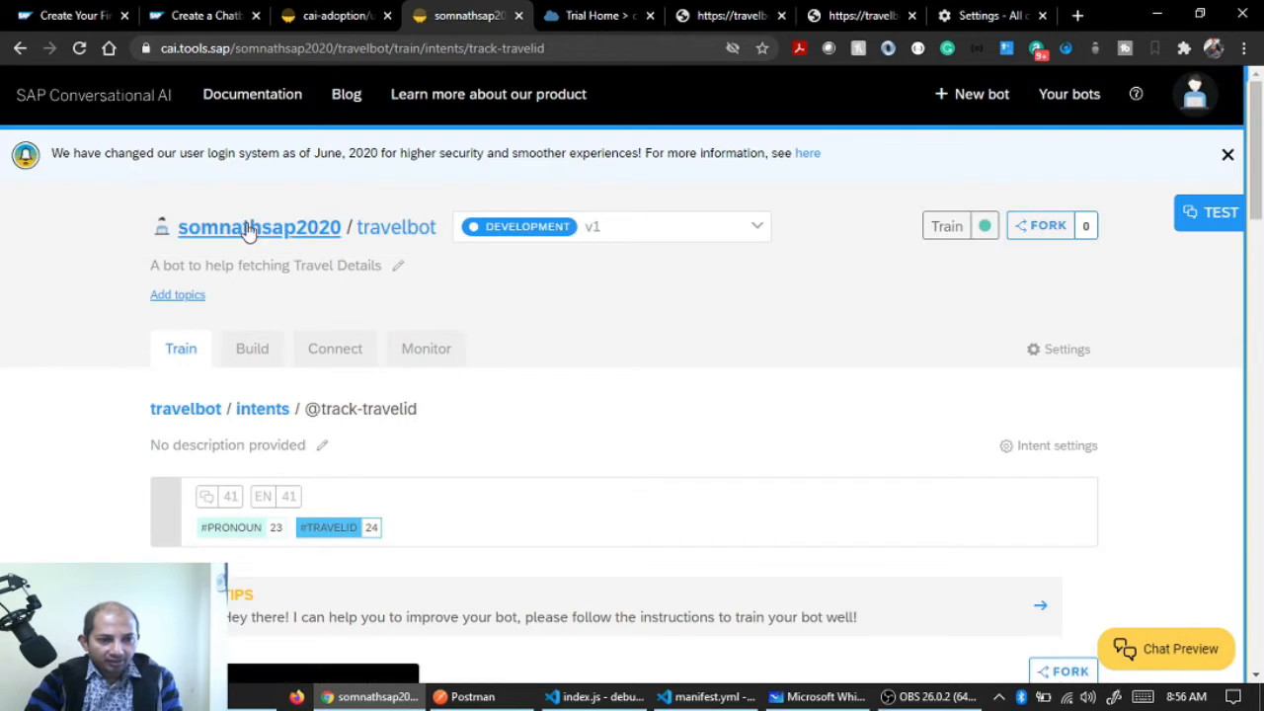
left_click(248, 226)
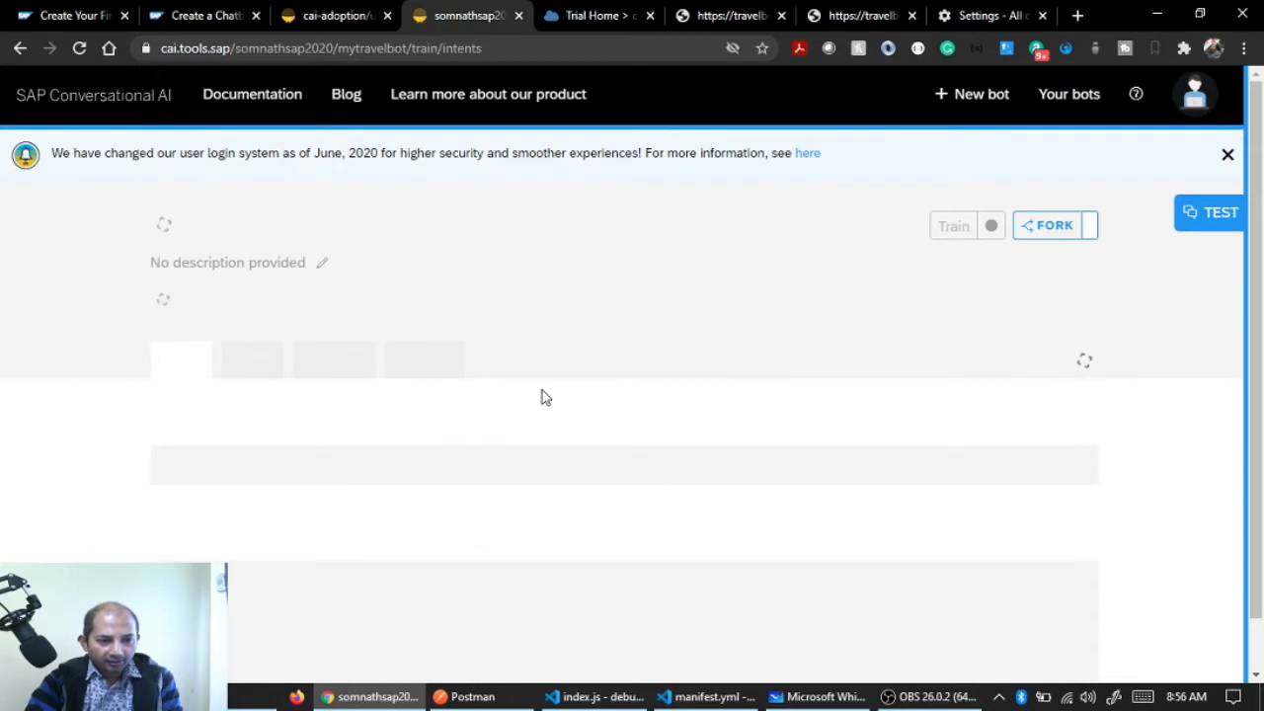
scroll(541, 397, "down", 3)
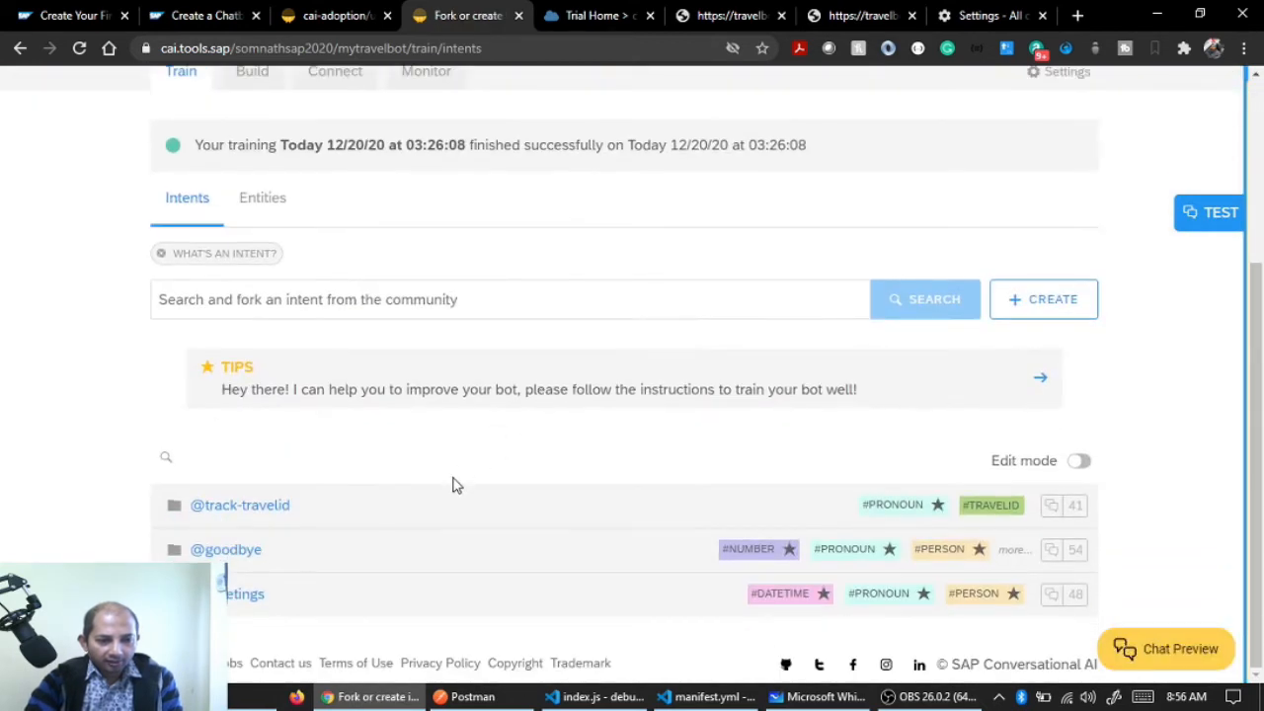
left_click(247, 505)
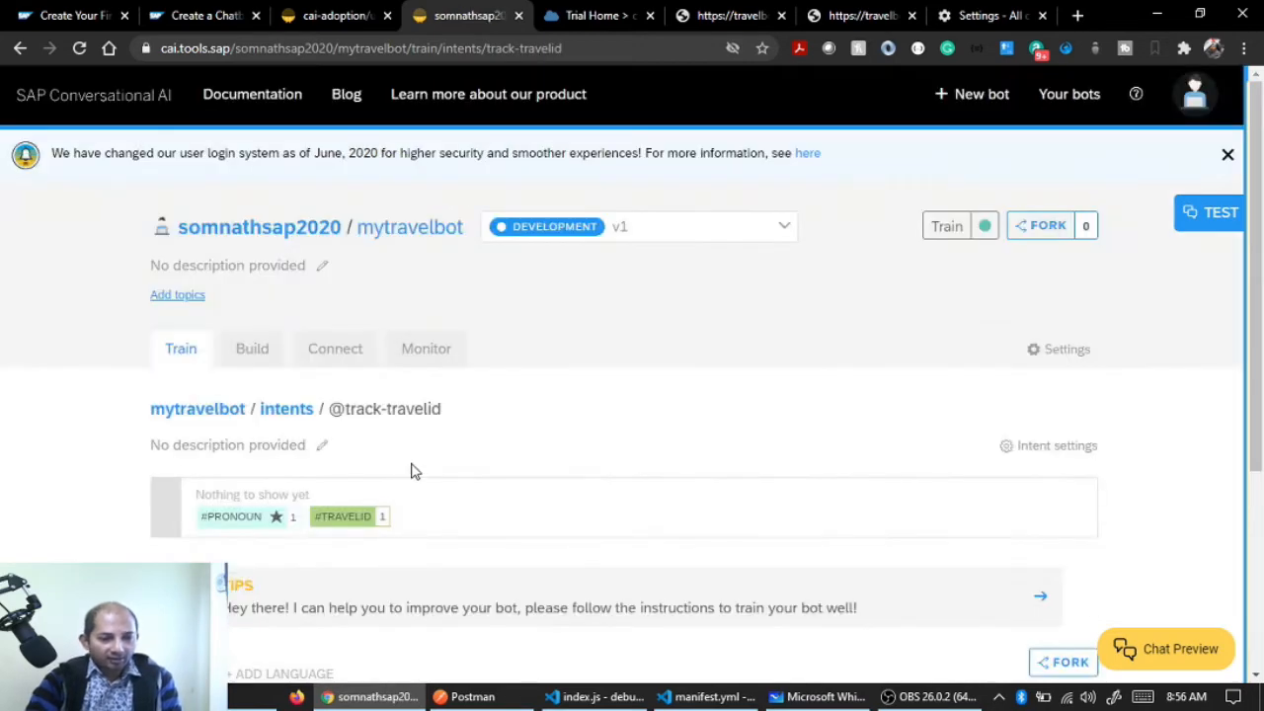
scroll(412, 471, "down", 8)
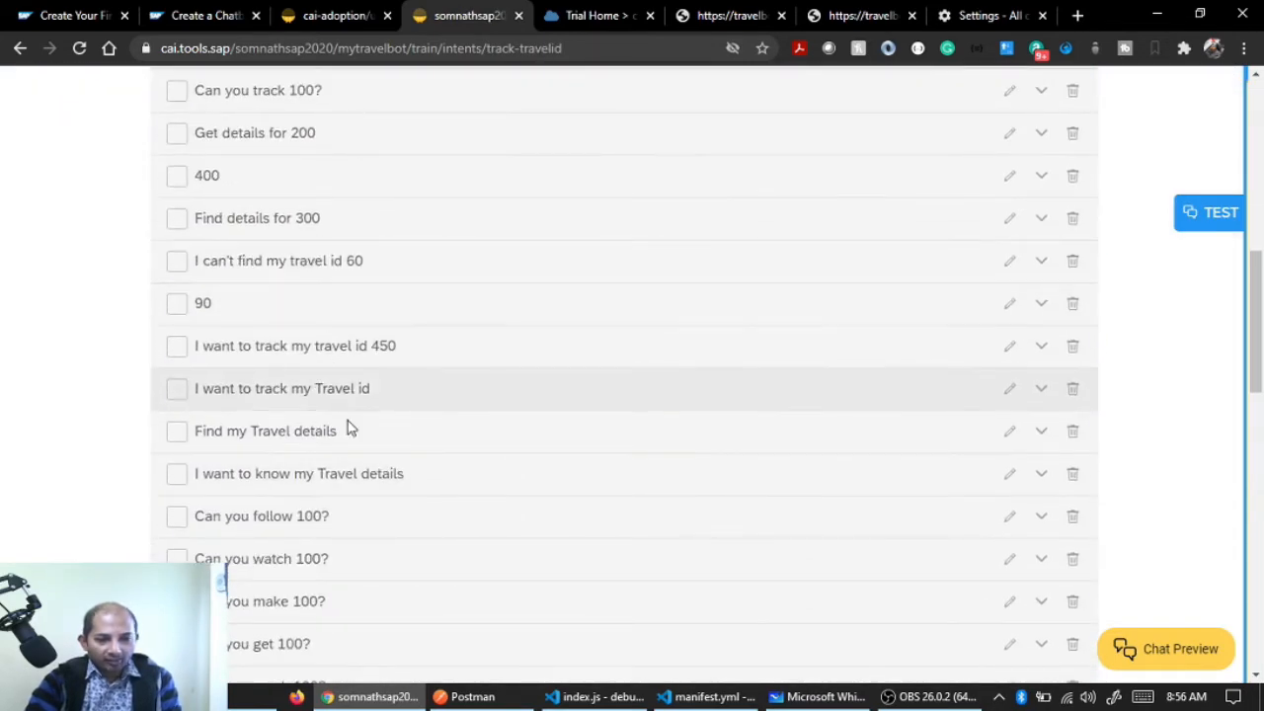
scroll(373, 451, "down", 8)
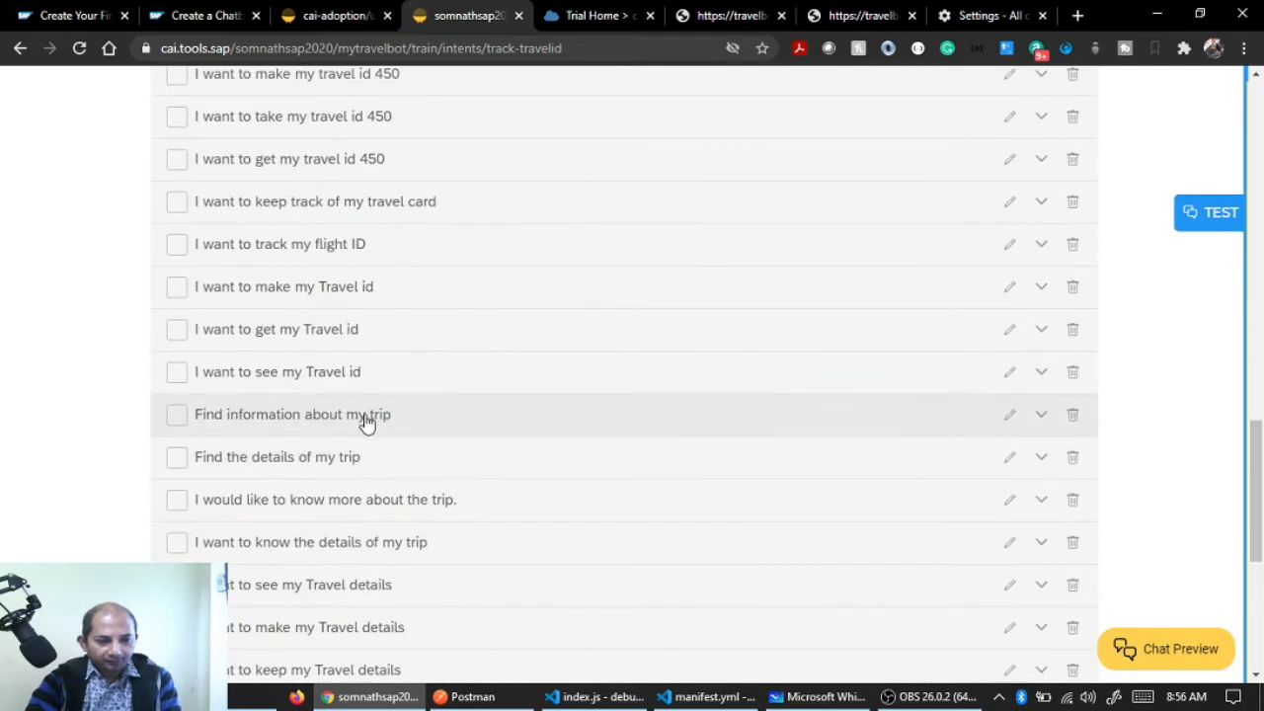
left_click(365, 420)
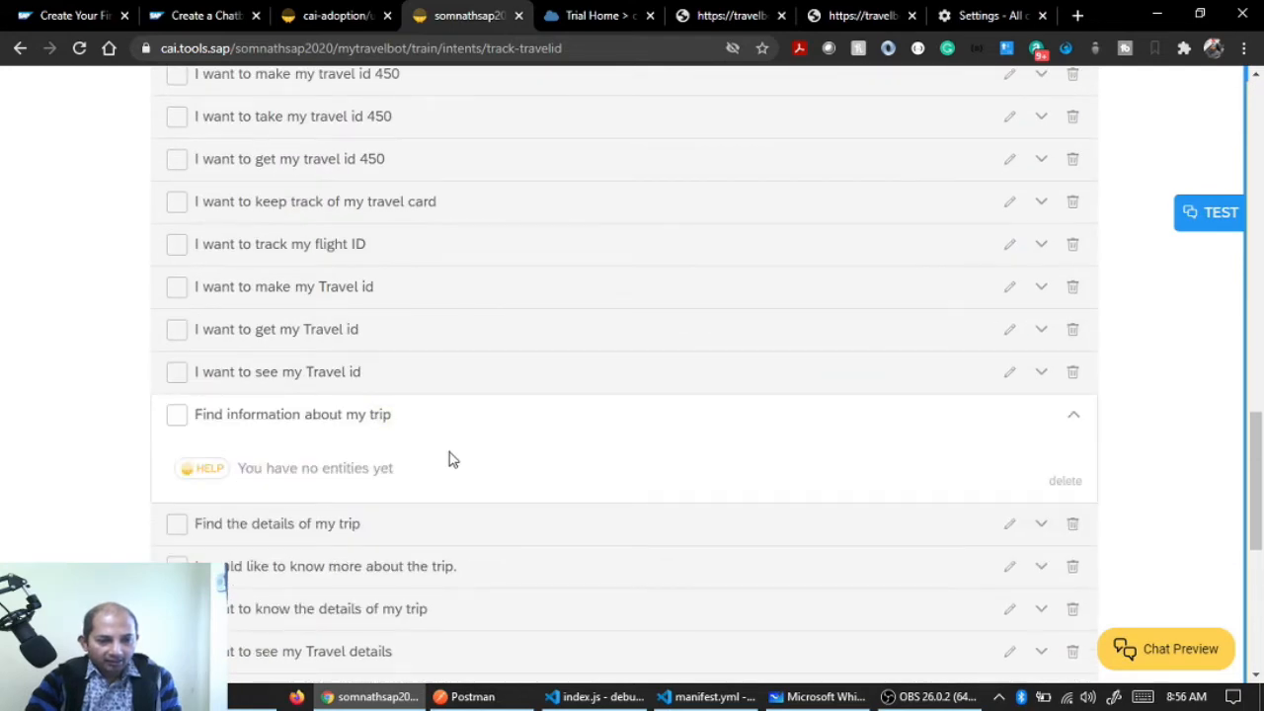
scroll(448, 459, "up", 10)
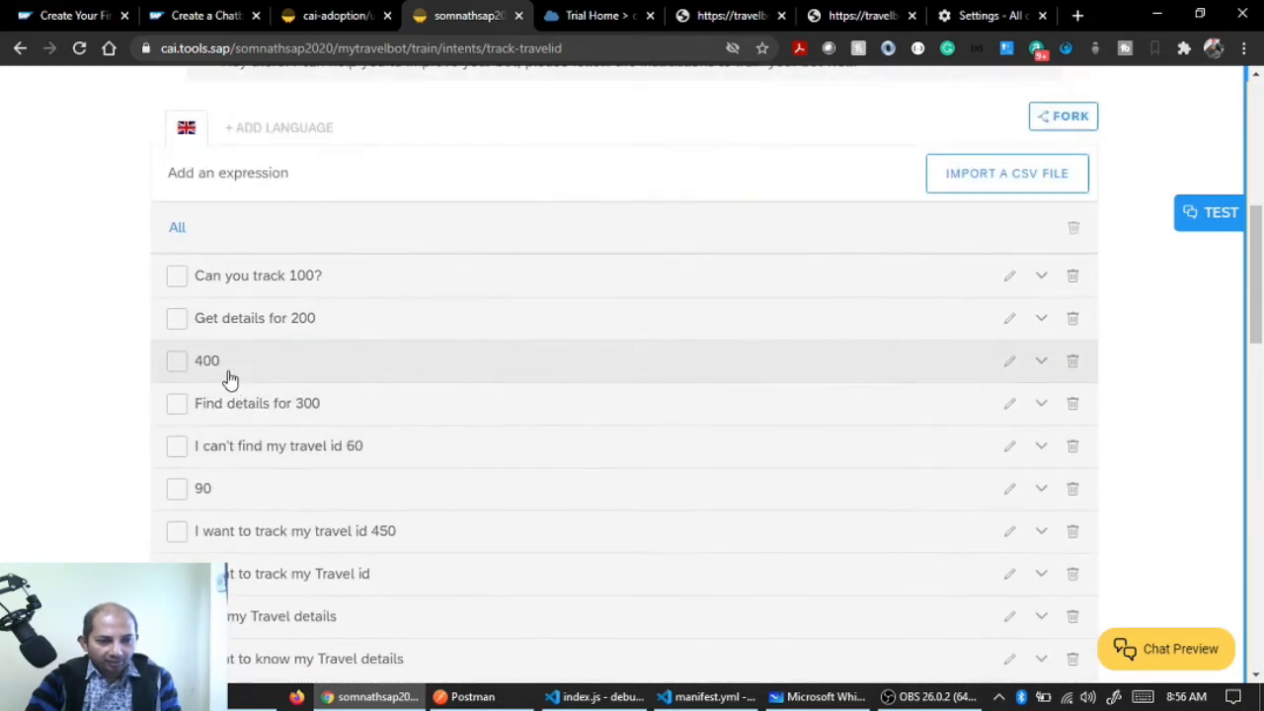
scroll(338, 415, "up", 2)
scroll(324, 415, "down", 2)
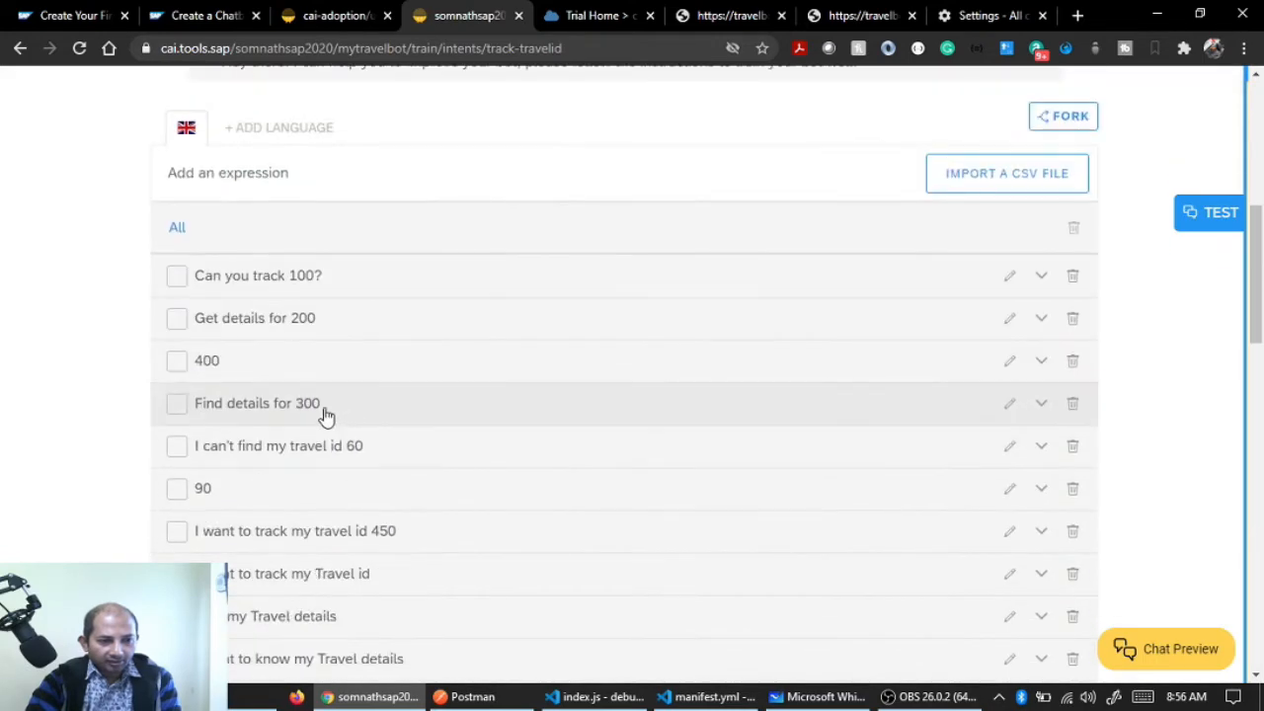
left_click(279, 281)
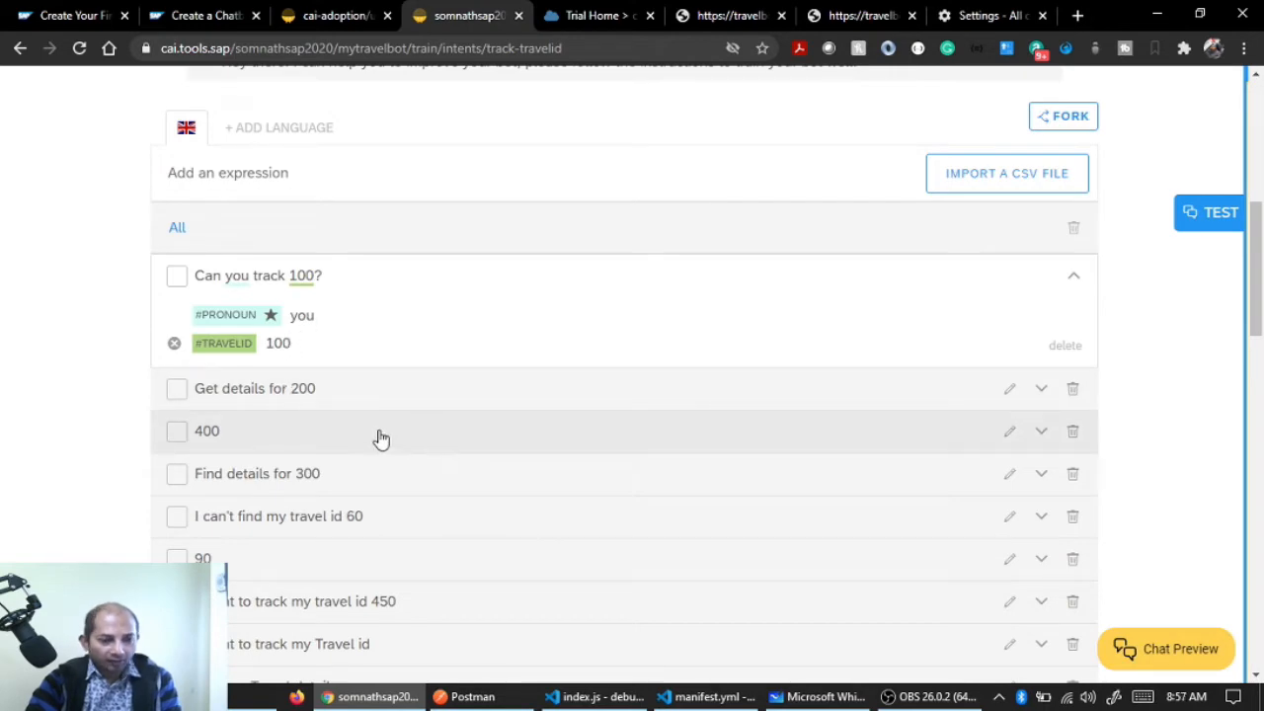
scroll(385, 439, "down", 15)
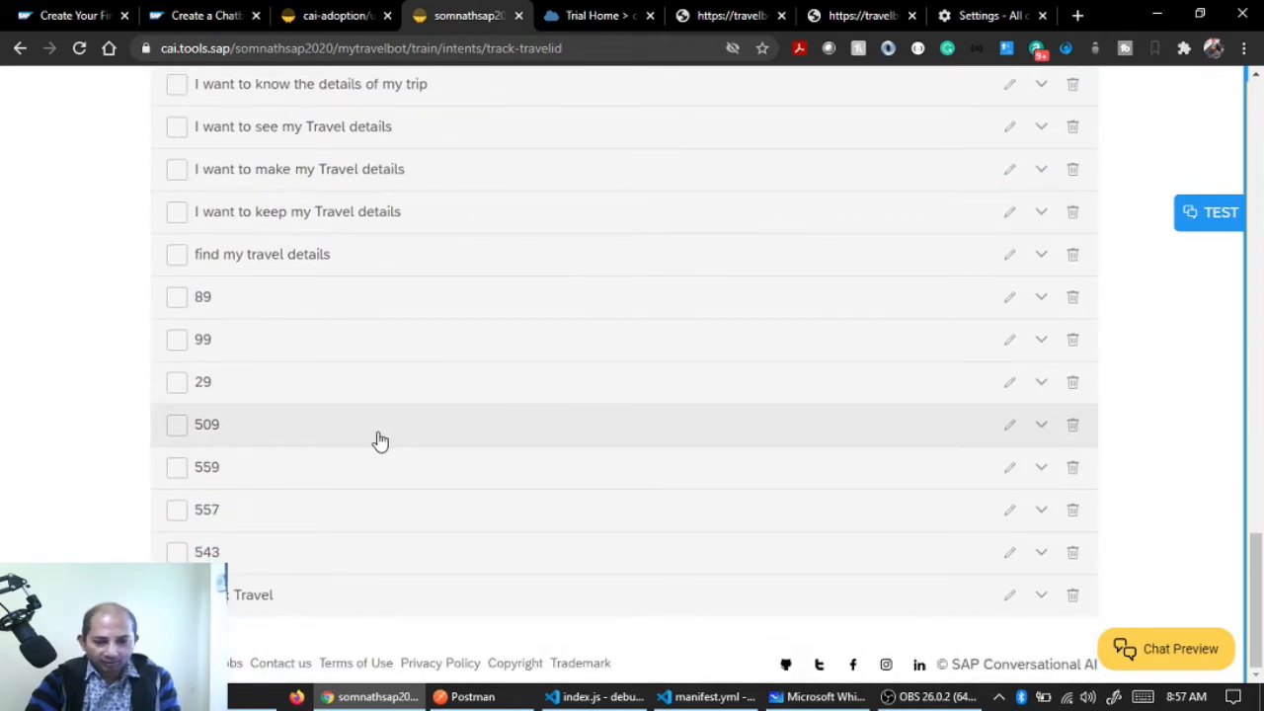
scroll(380, 439, "up", 20)
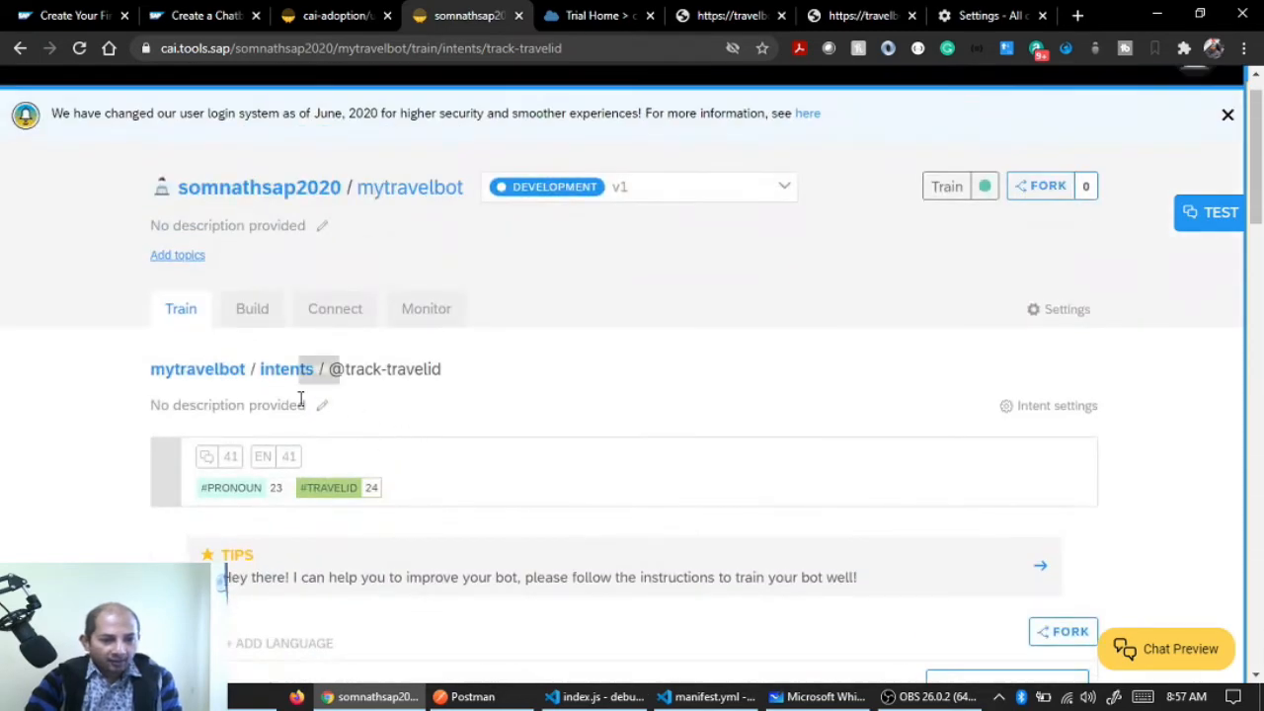
Review the SAP shipping bot tutorial's instructions for creating the skeleton bot and the free parcel-number entity
left_click(179, 24)
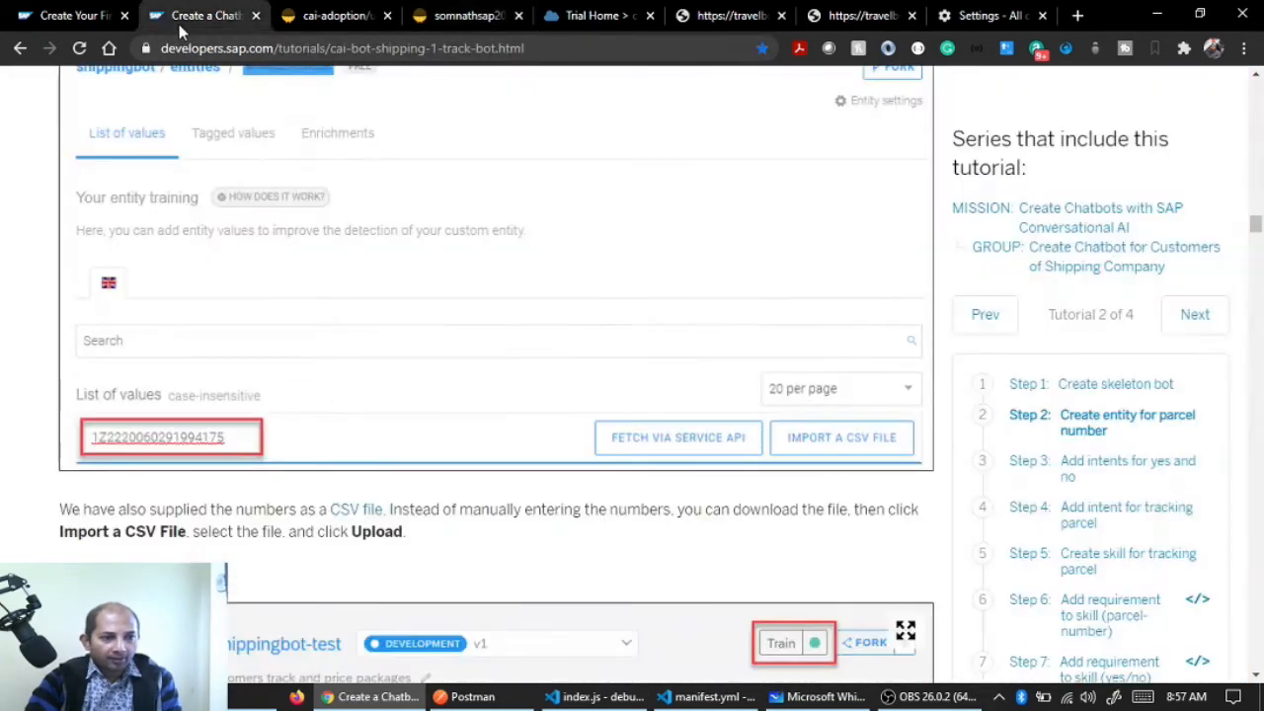
scroll(450, 473, "up", 4)
scroll(450, 472, "up", 7)
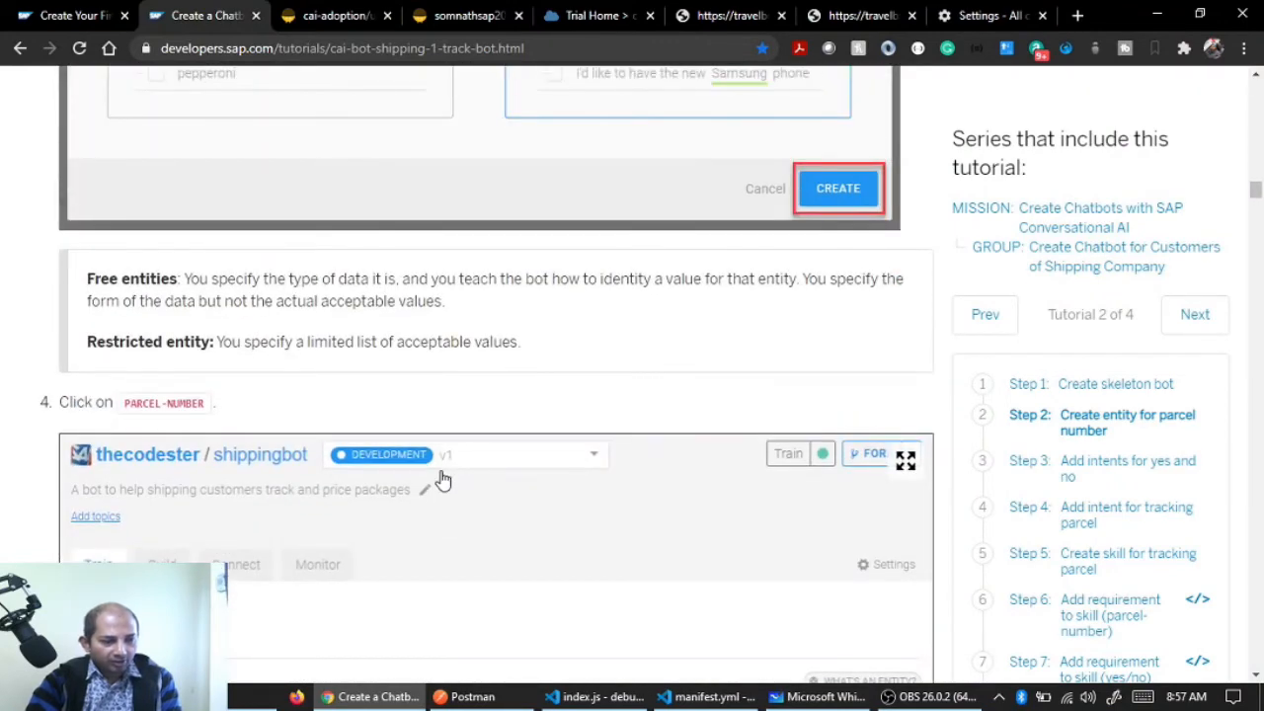
scroll(465, 485, "down", 3)
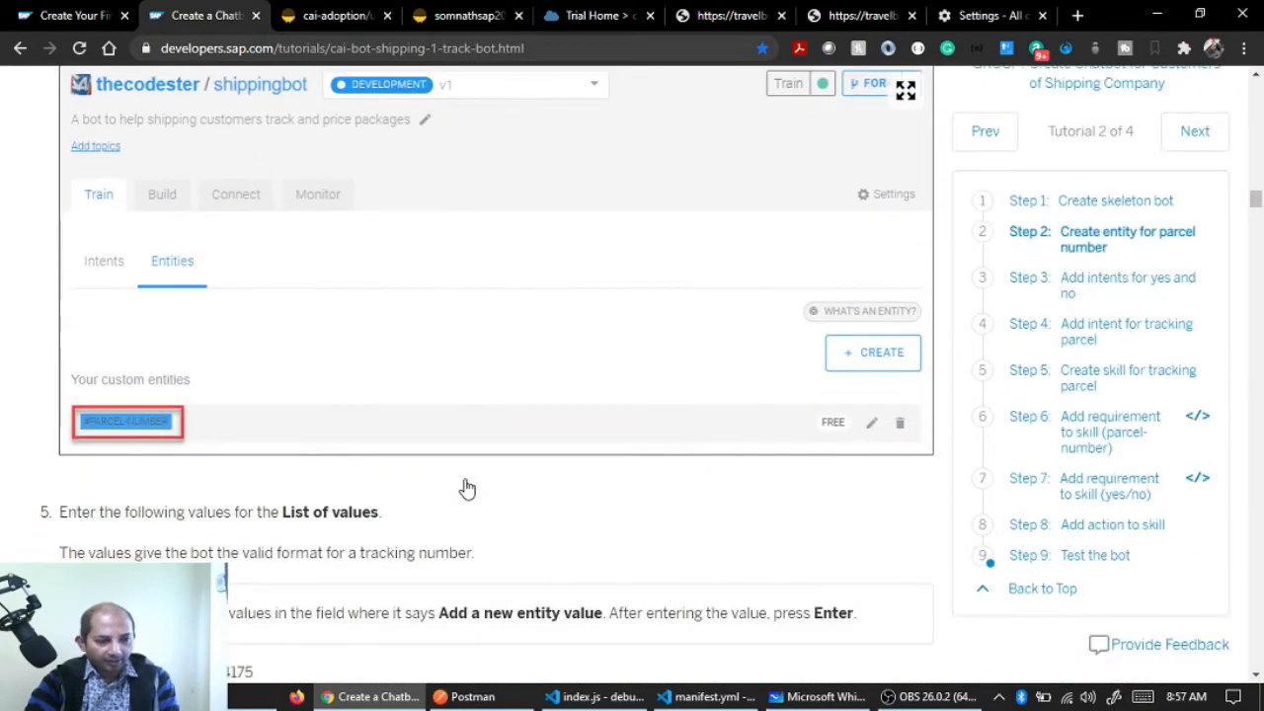
scroll(467, 488, "up", 6)
scroll(467, 488, "up", 10)
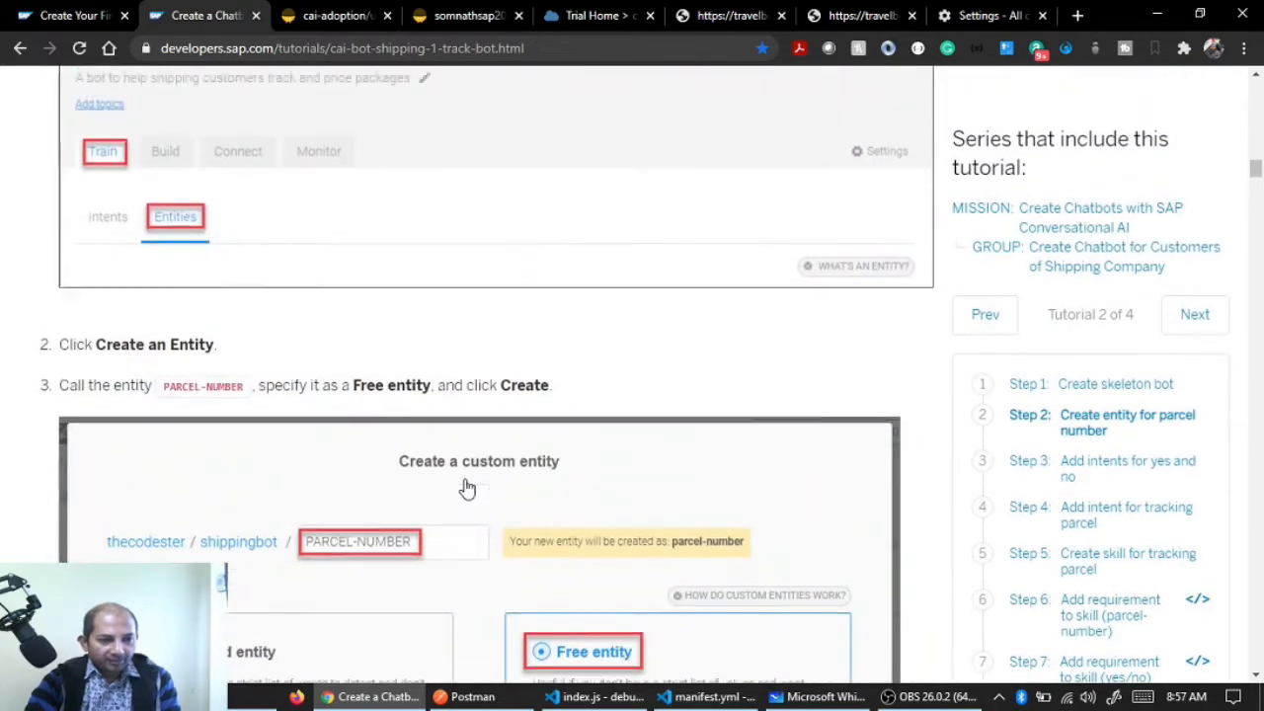
scroll(467, 485, "down", 4)
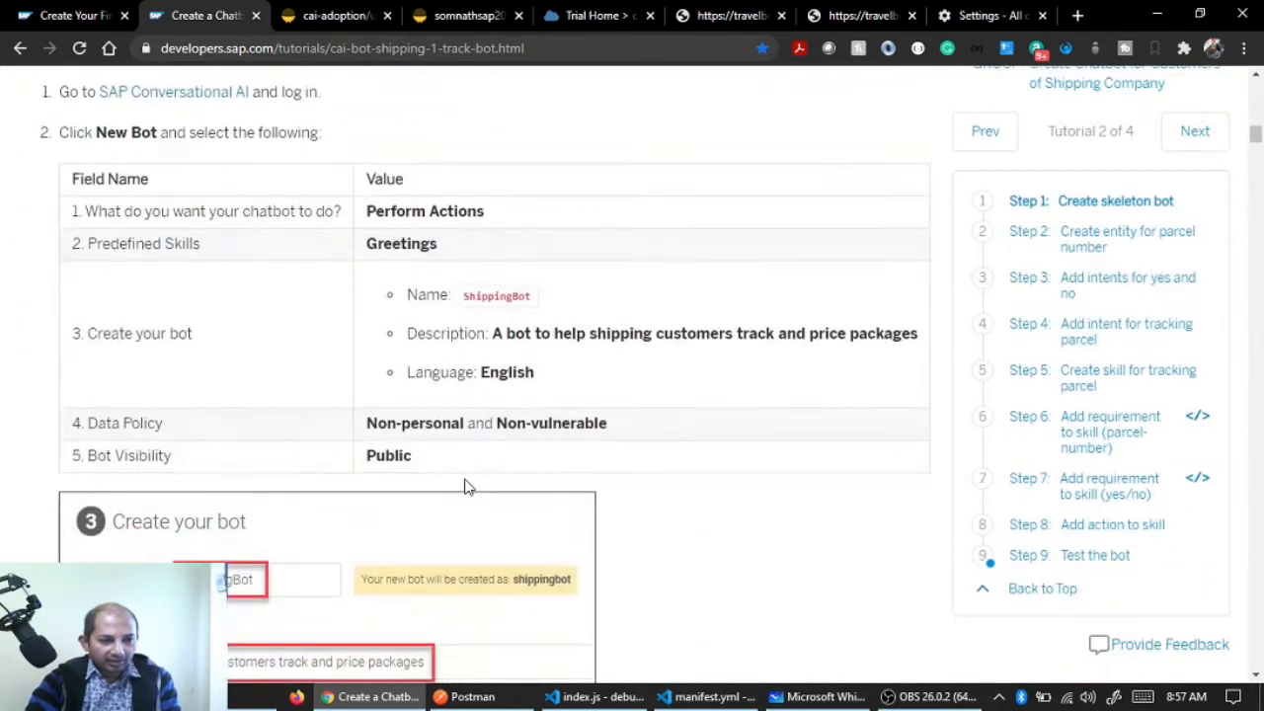
scroll(468, 487, "down", 5)
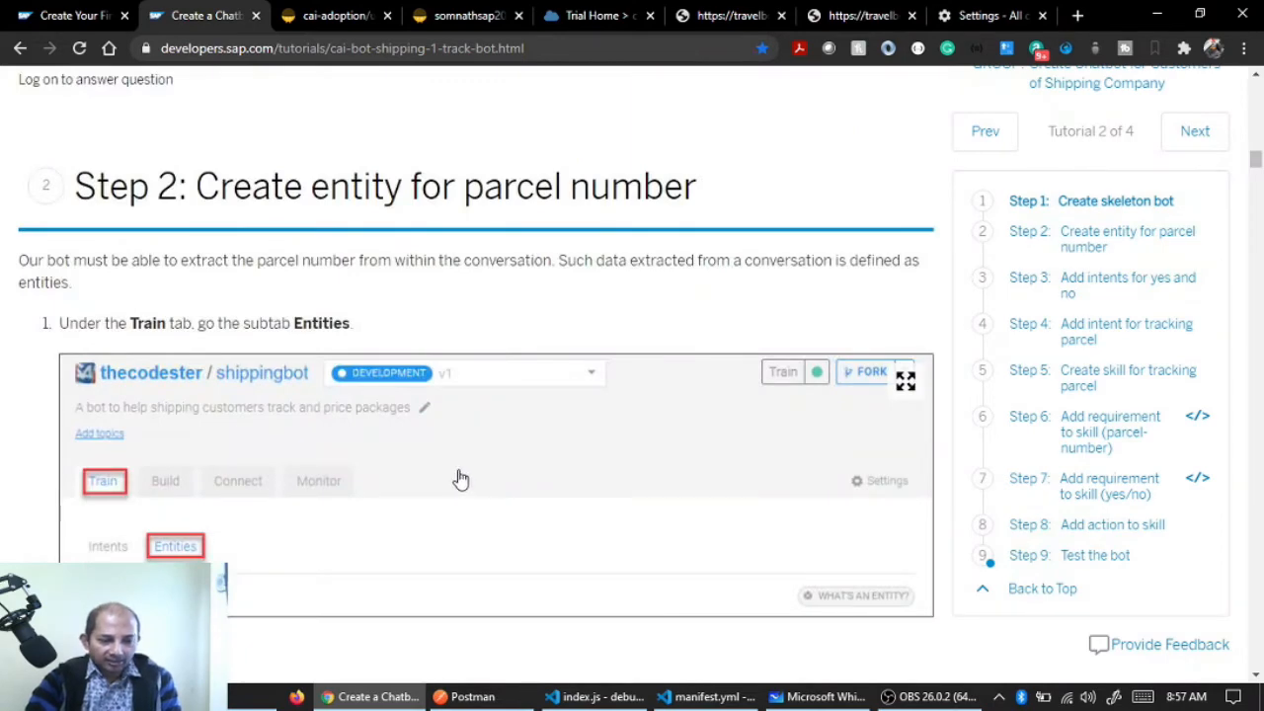
Switch to Microsoft Whiteboard and draw a tick beside the Intent box and an underline beneath the 100 expression
left_click(820, 696)
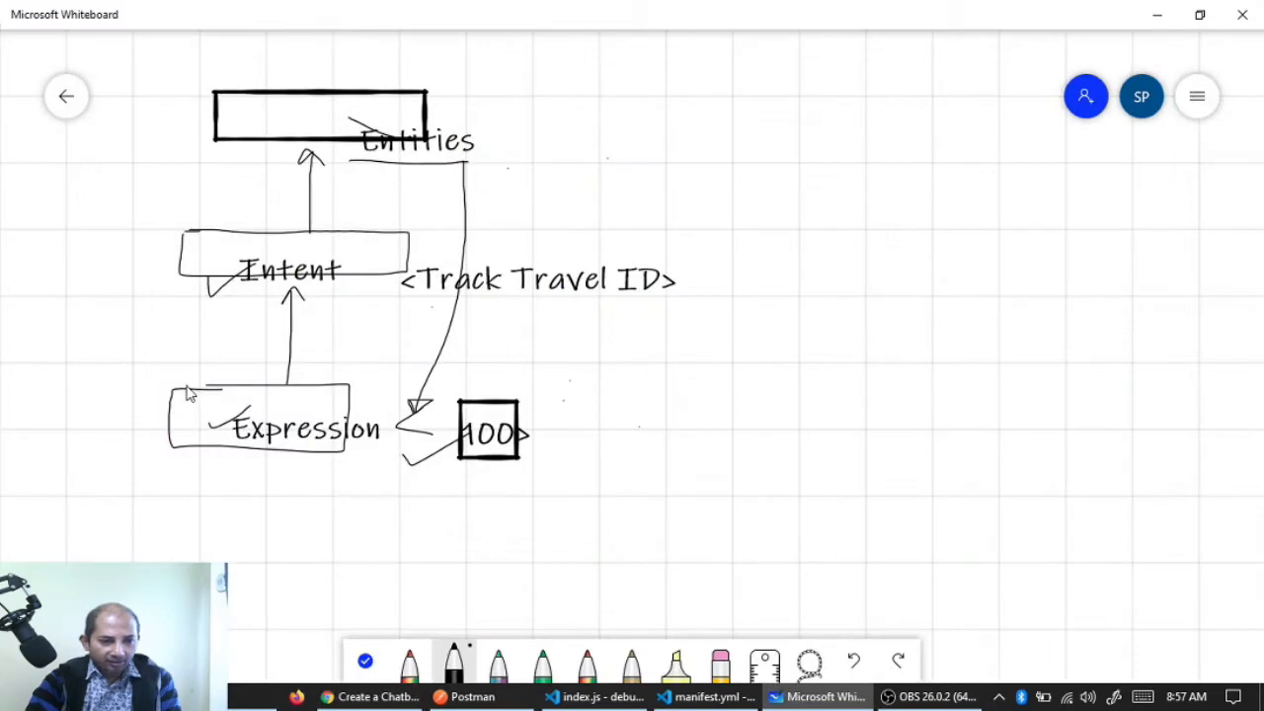
left_click_drag(153, 289, 197, 277)
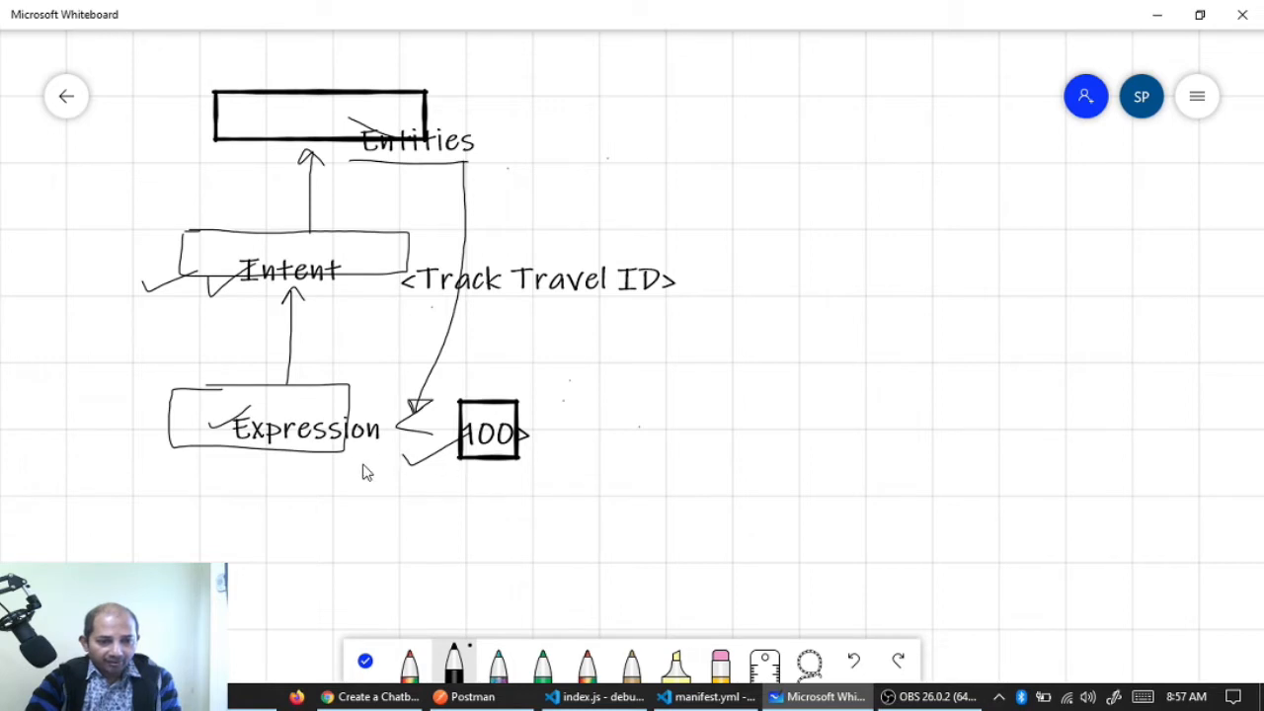
left_click_drag(388, 480, 605, 446)
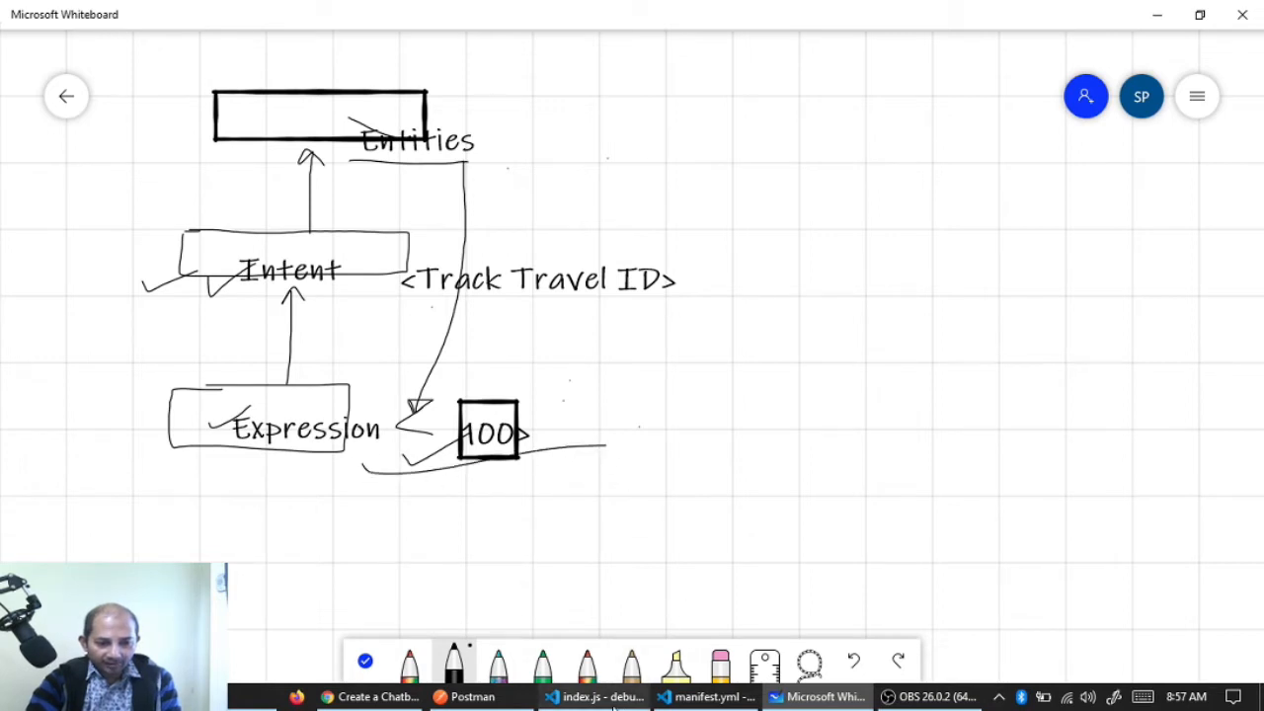
mouse_move(683, 698)
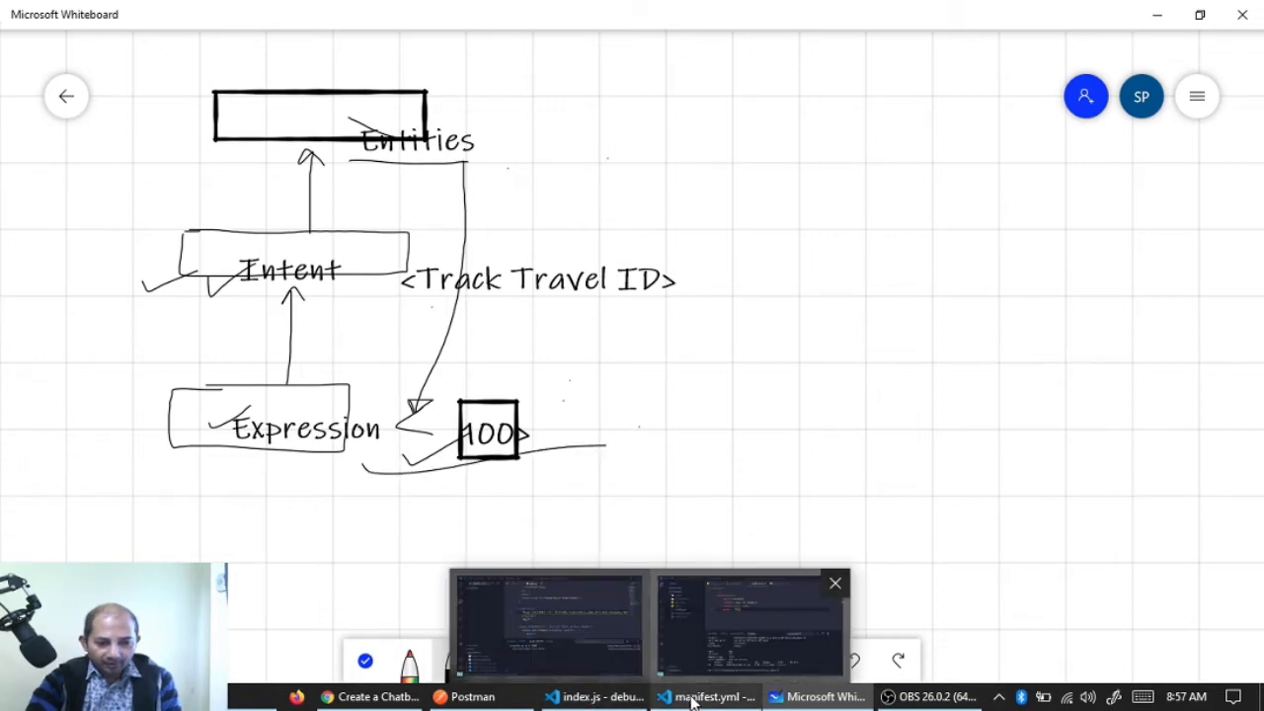
Return to mytravelbot in the browser and open the custom #TRAVELID entity from its training entities
left_click(373, 696)
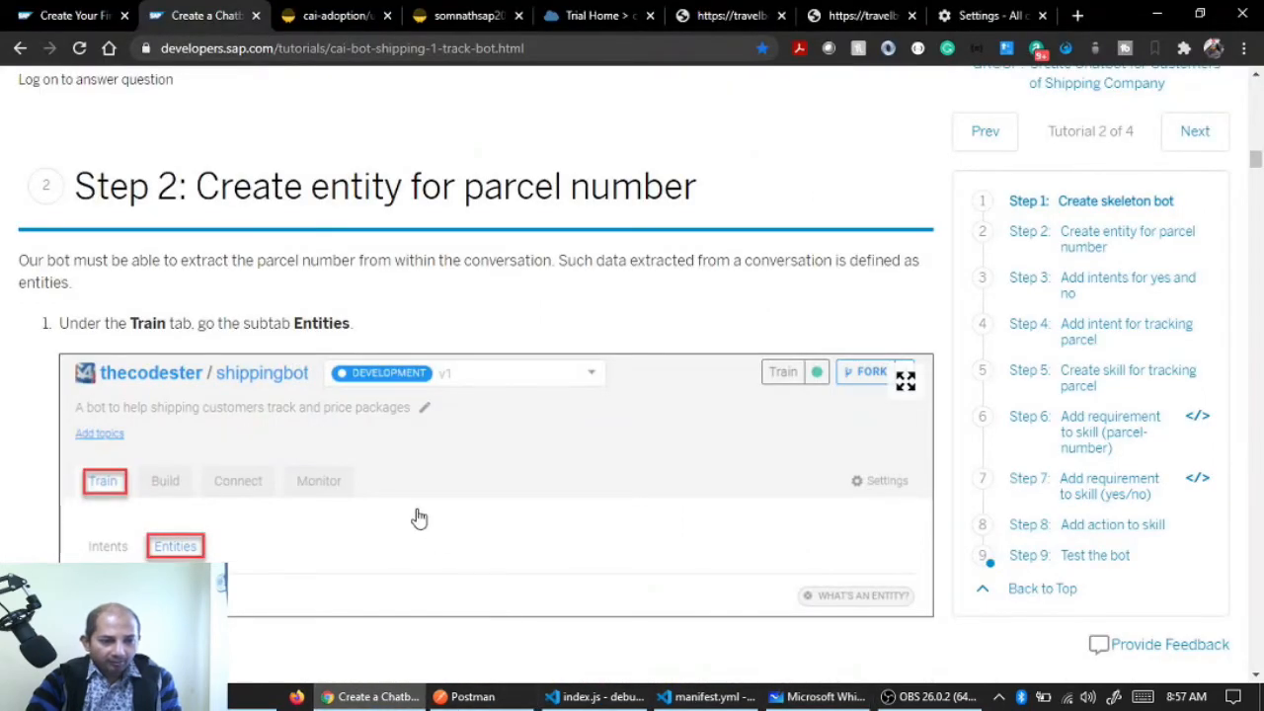
left_click(449, 28)
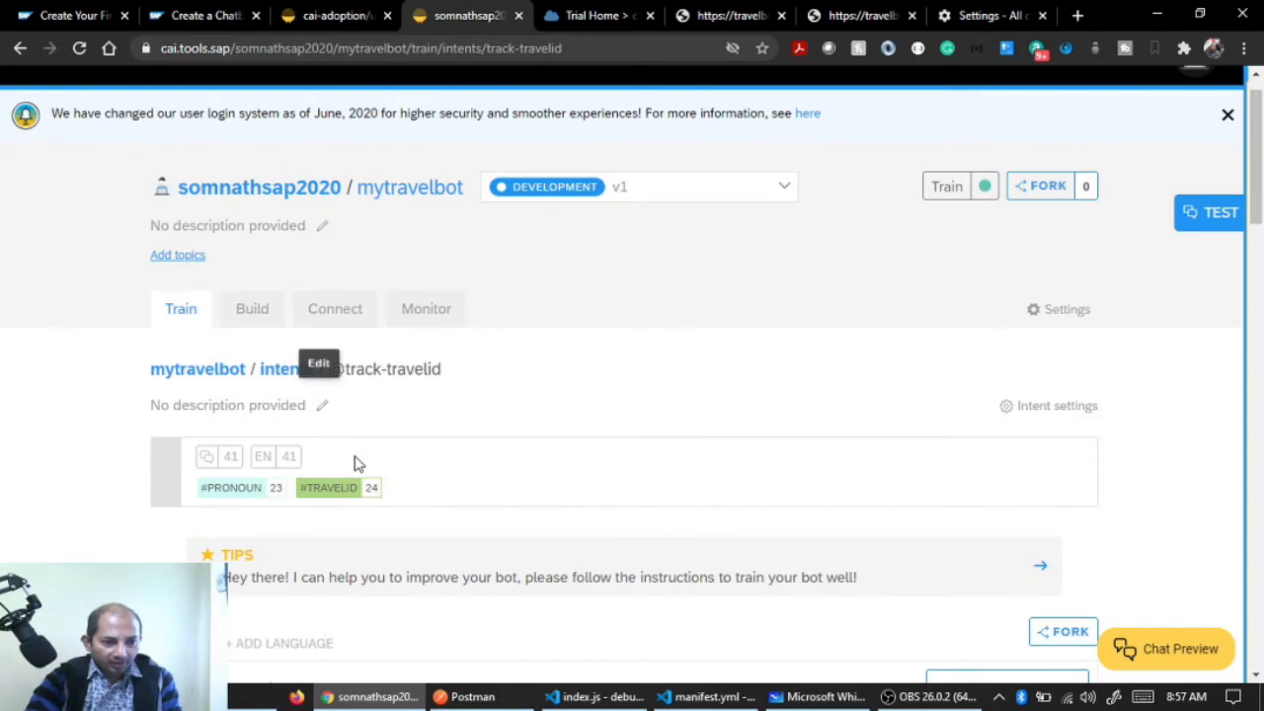
left_click(268, 368)
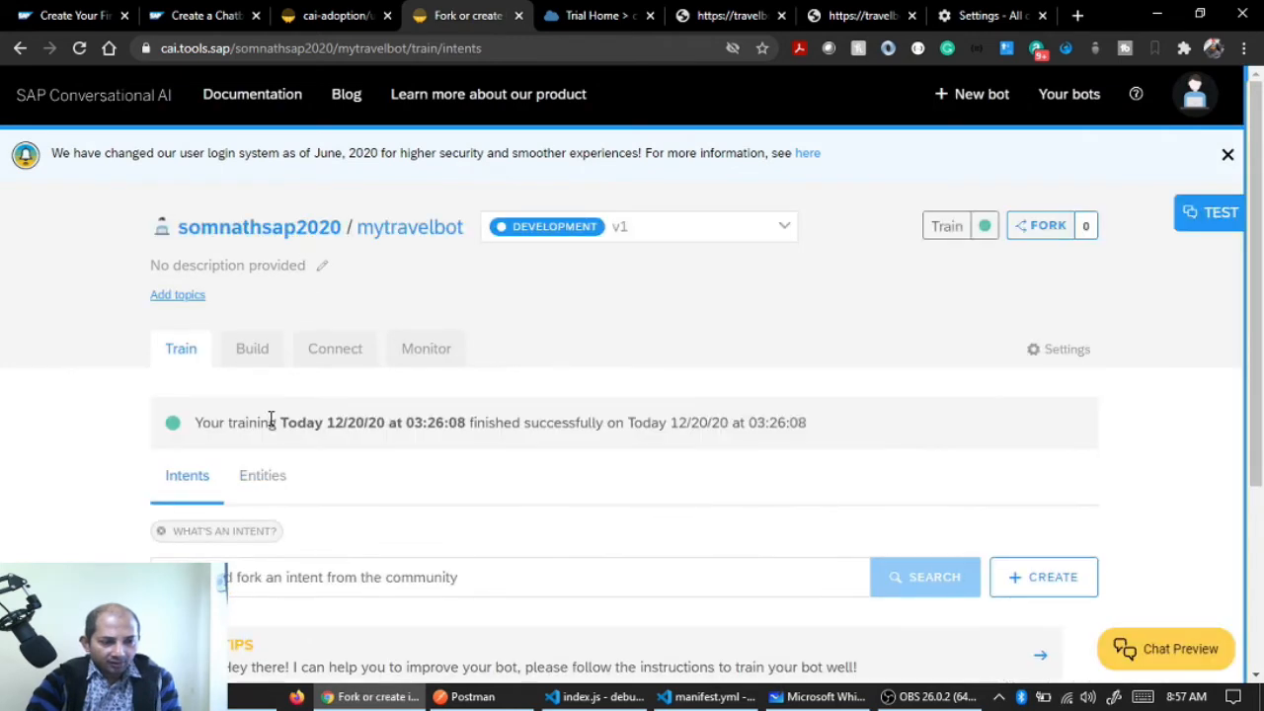
left_click(284, 474)
scroll(493, 443, "down", 4)
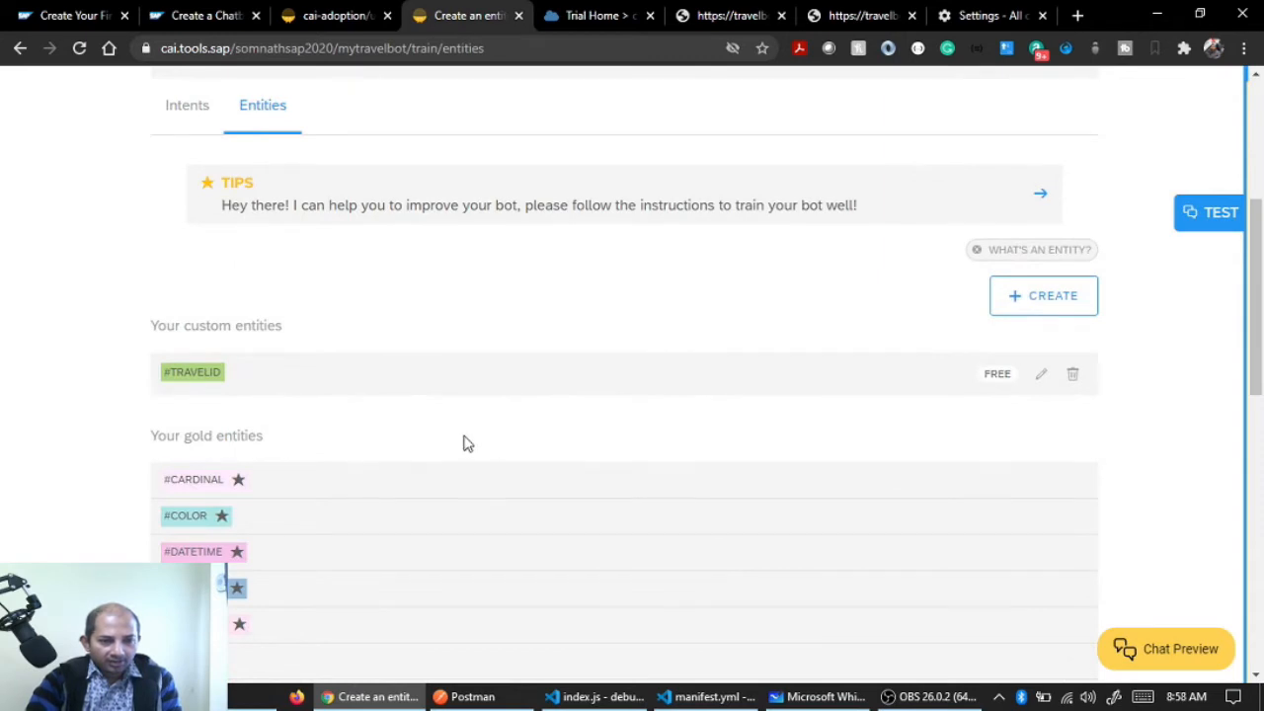
left_click(220, 383)
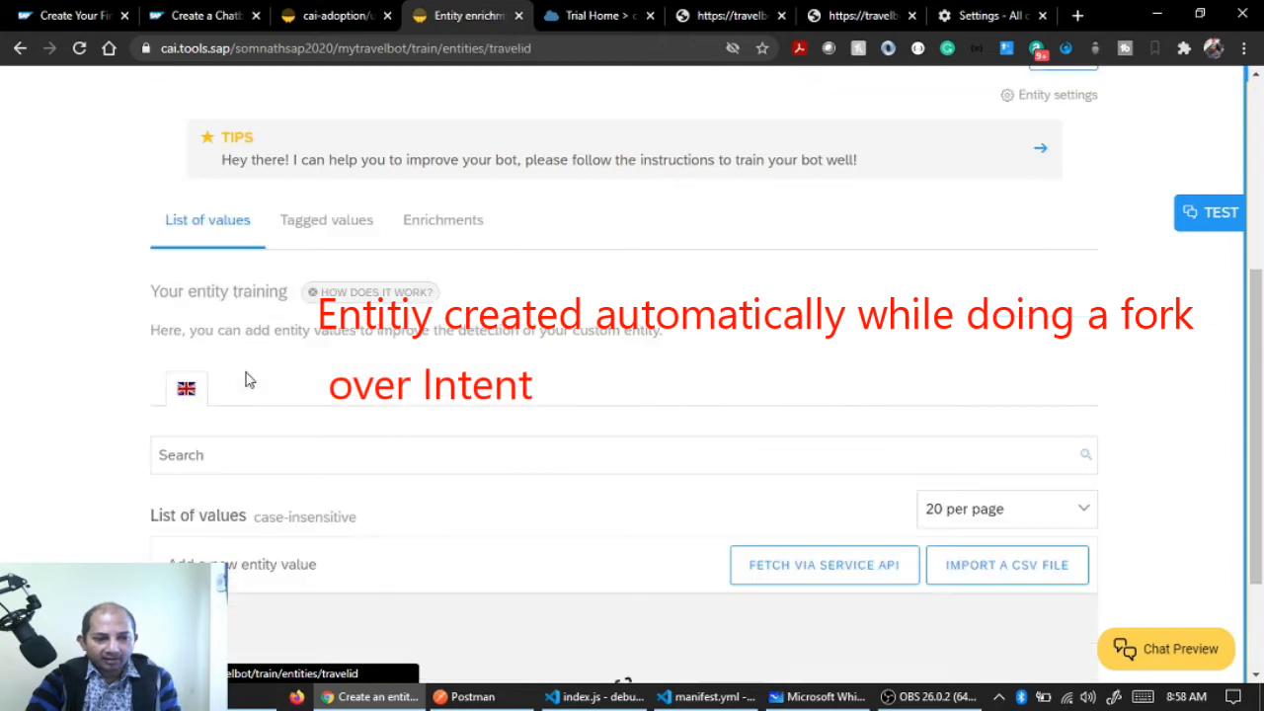
Examine the #TRAVELID entity's type and its list of values in mytravelbot
scroll(472, 438, "down", 2)
scroll(473, 438, "down", 3)
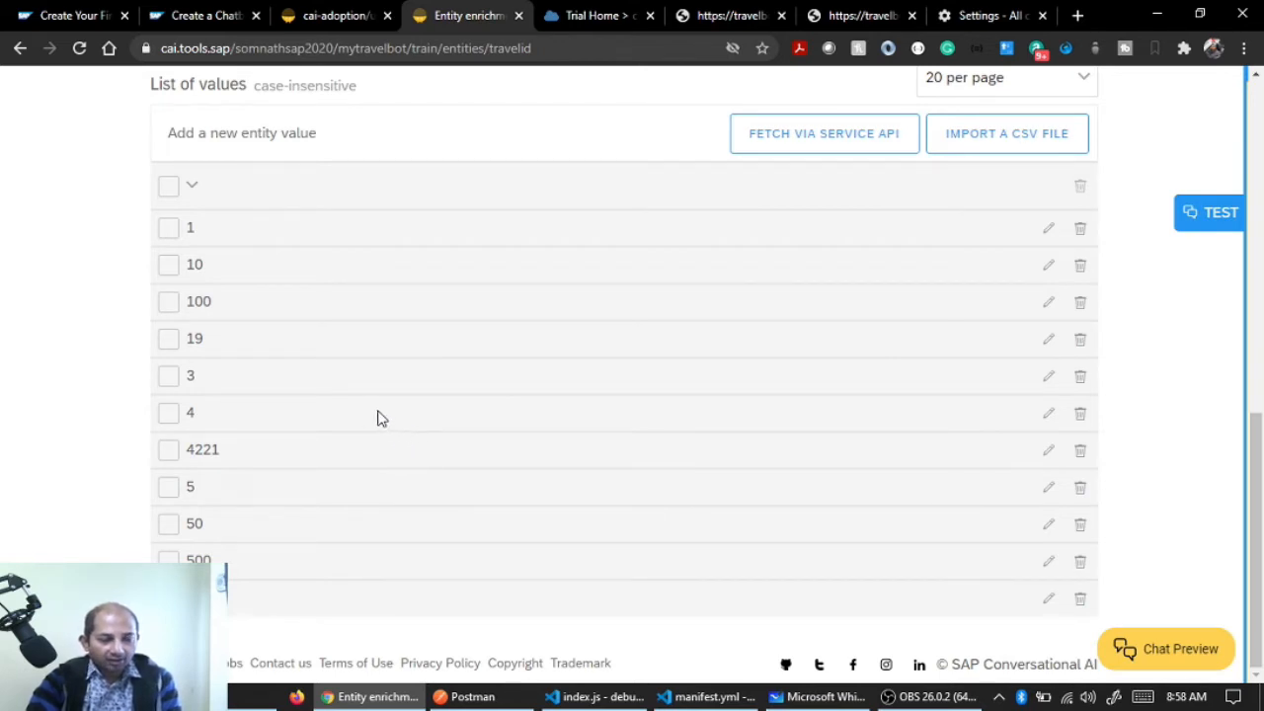
scroll(403, 395, "up", 6)
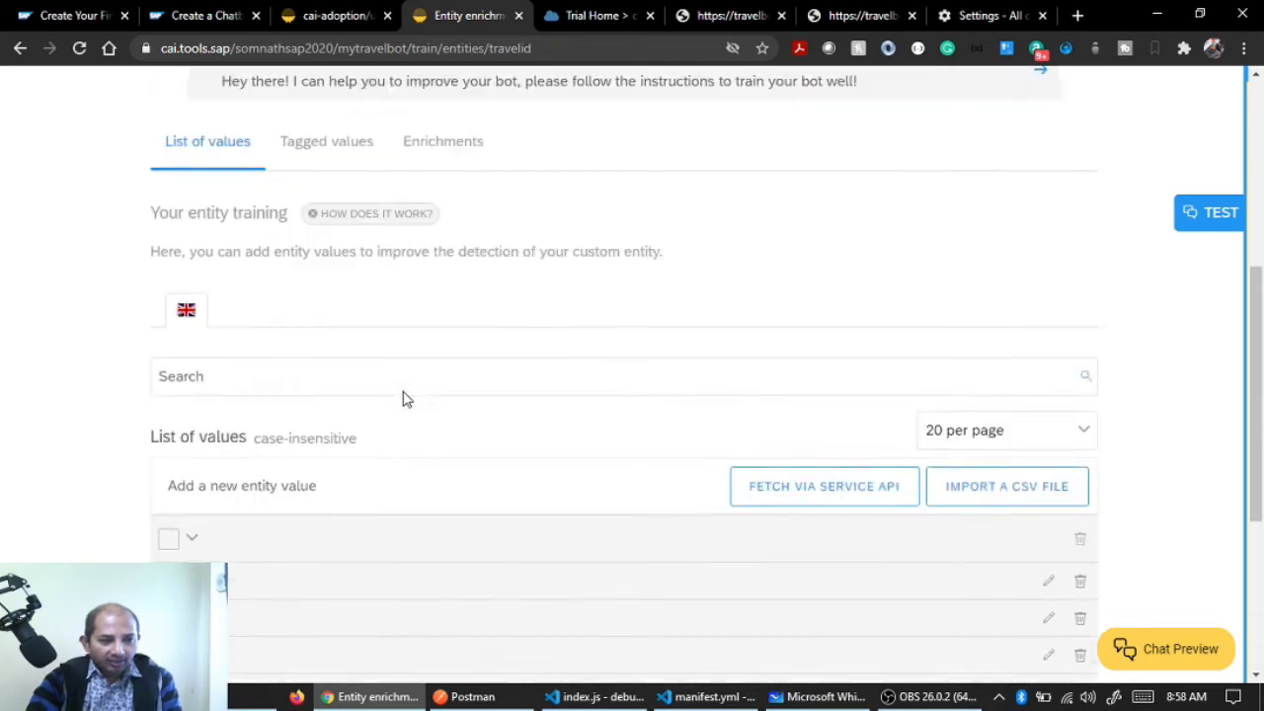
scroll(394, 407, "up", 3)
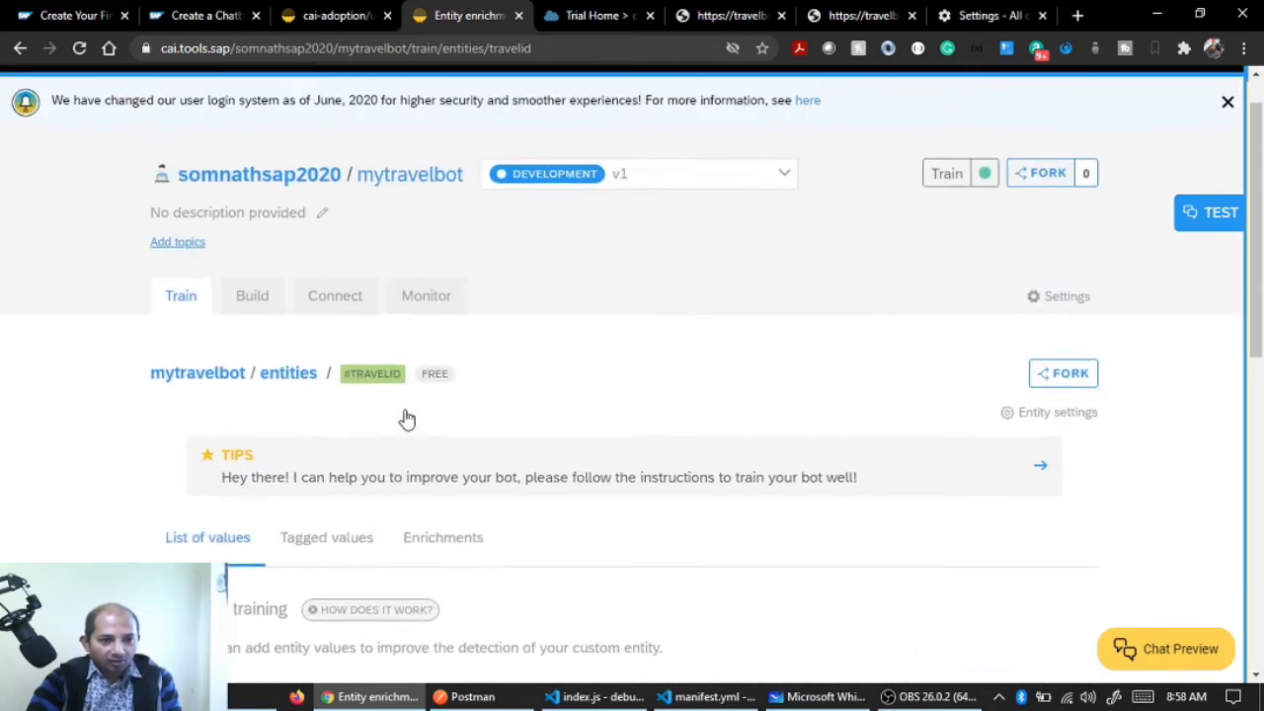
scroll(492, 427, "down", 4)
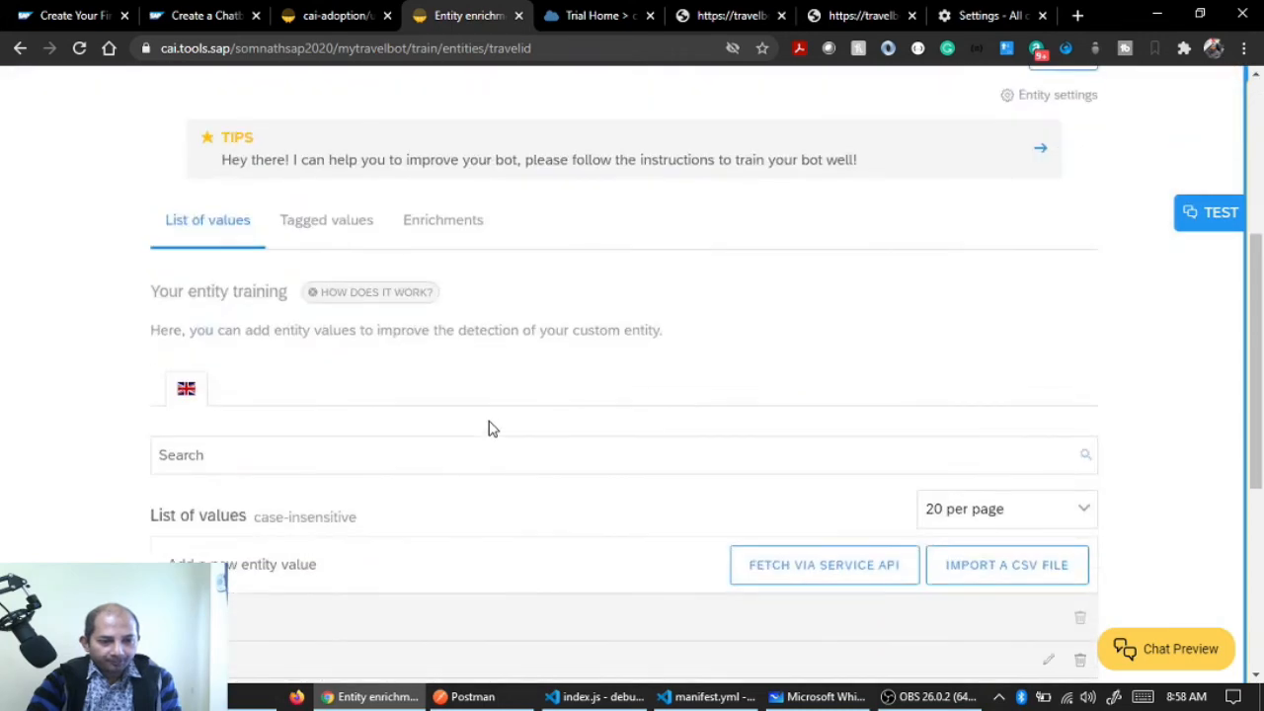
scroll(491, 427, "down", 4)
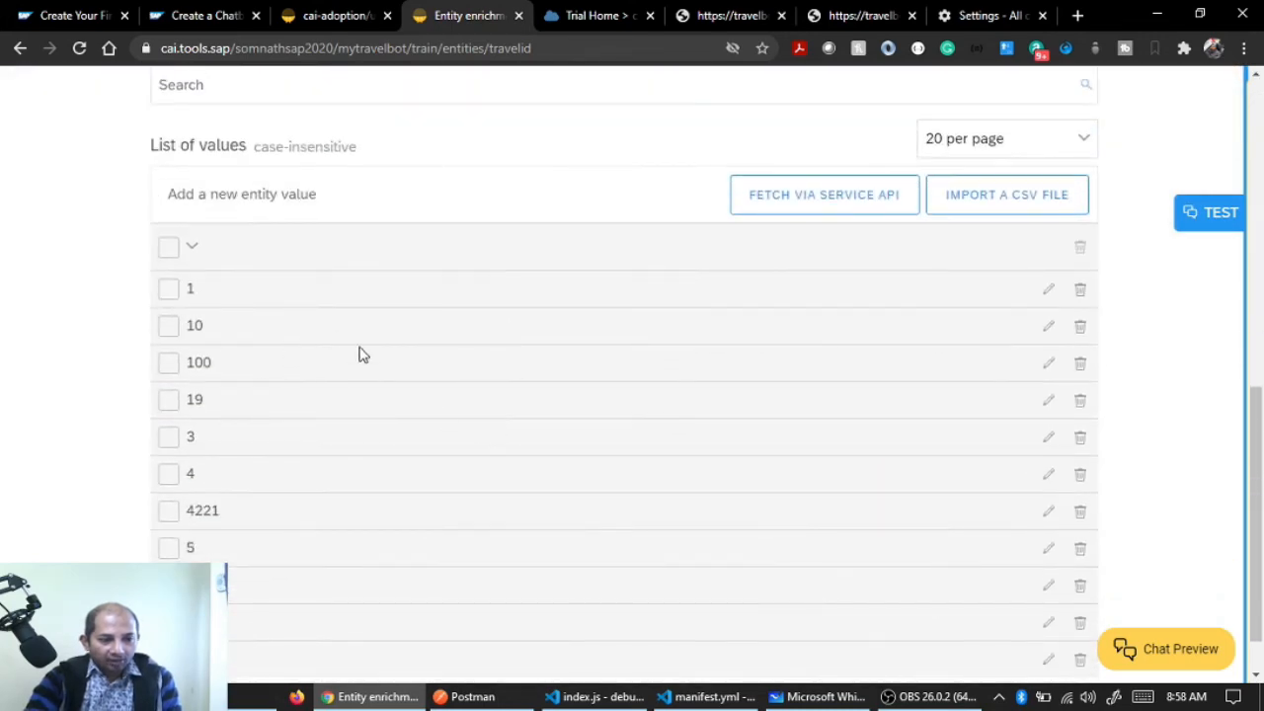
scroll(397, 413, "down", 2)
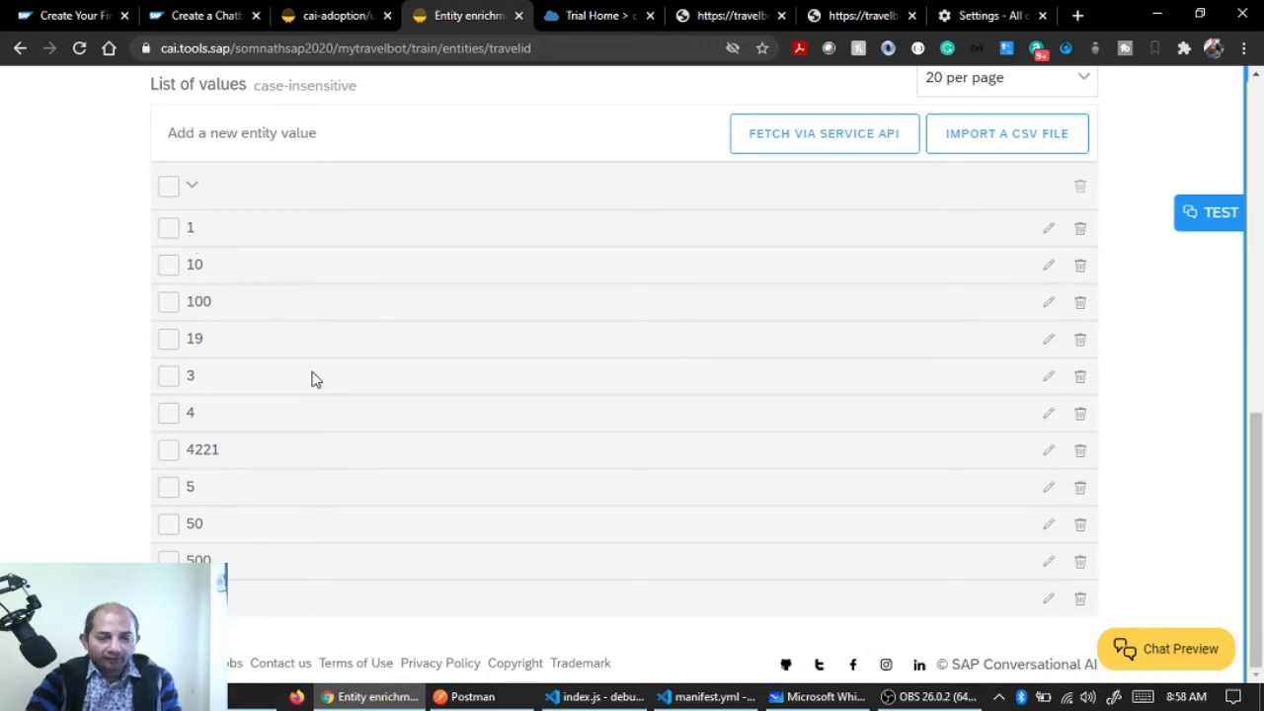
scroll(313, 380, "up", 6)
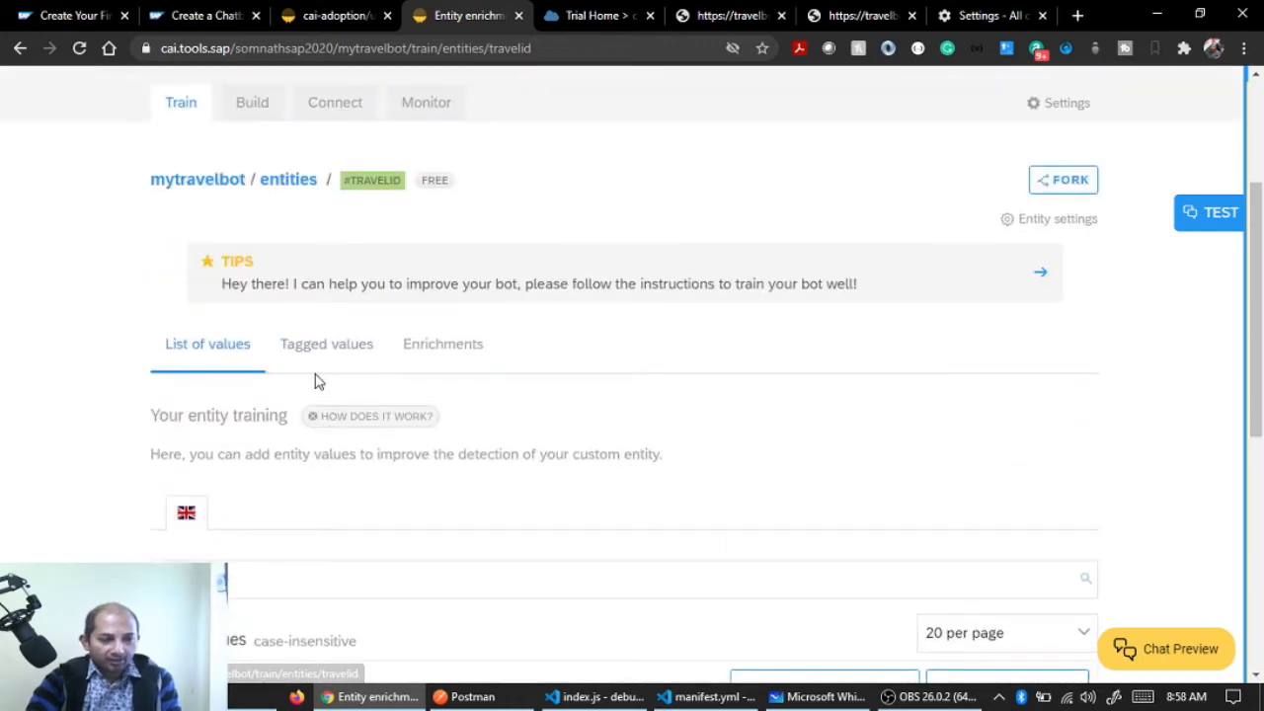
scroll(313, 380, "down", 6)
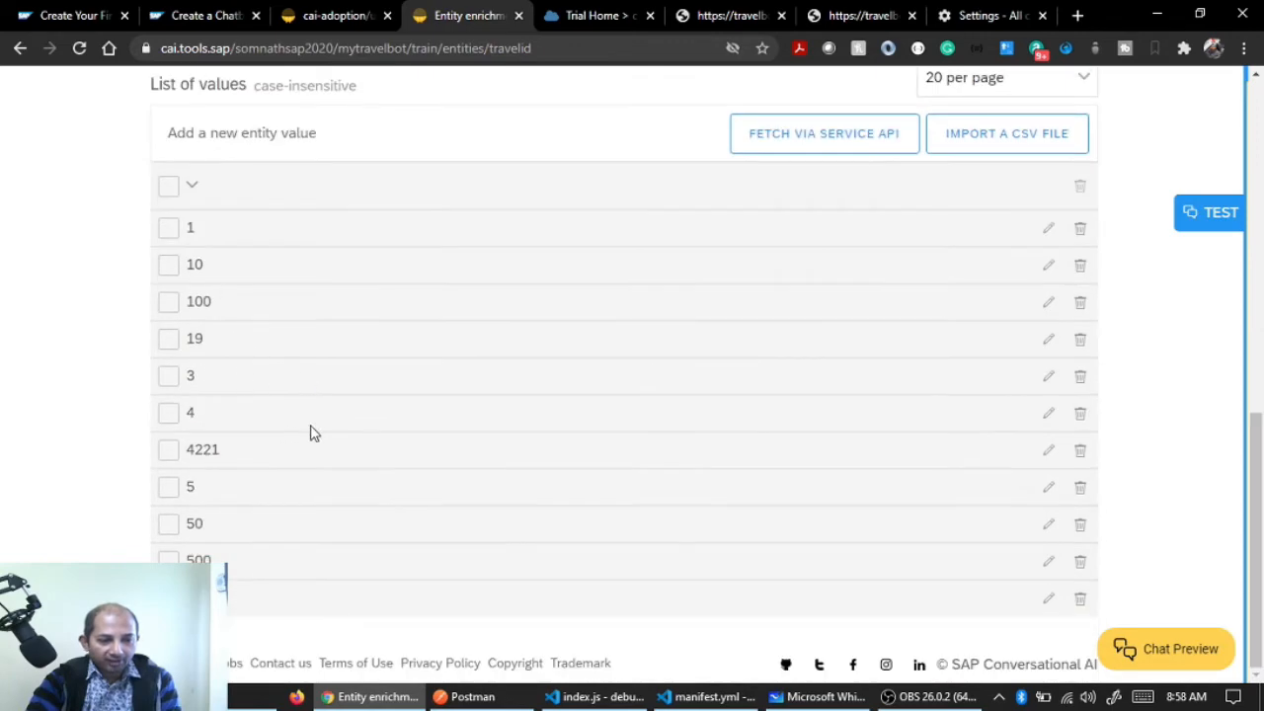
scroll(311, 431, "up", 6)
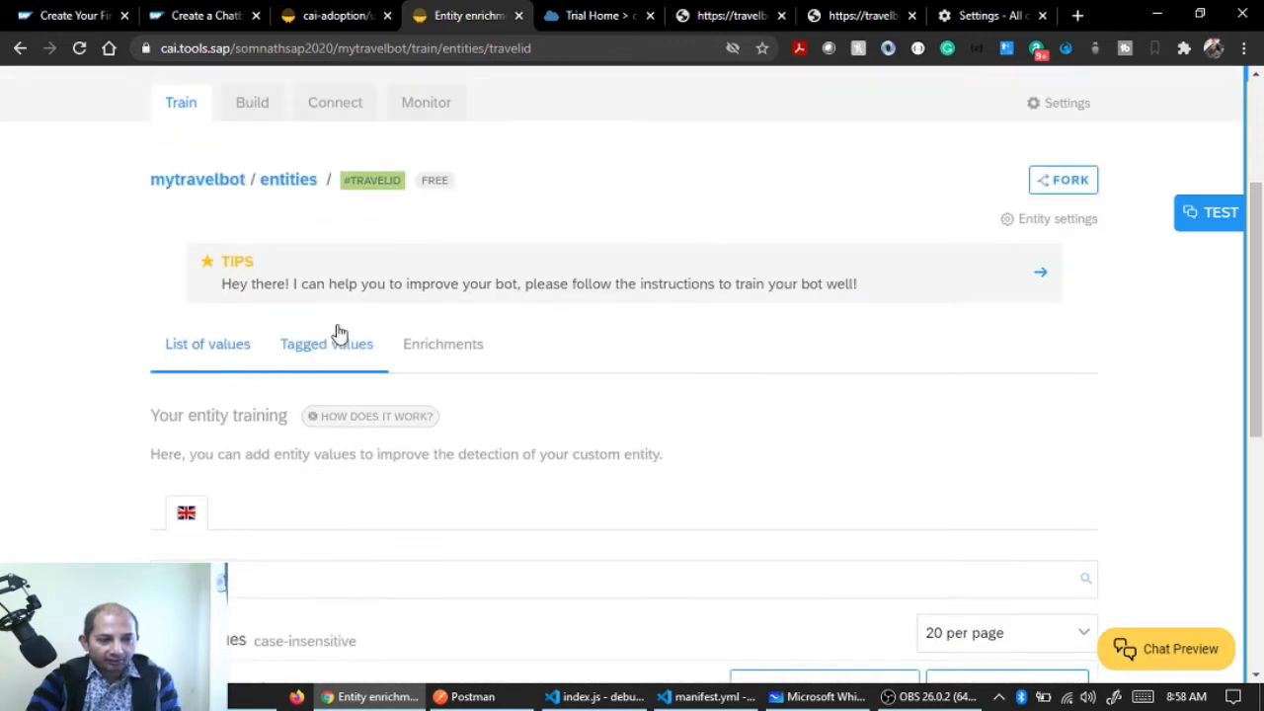
Review the Restricted, Free and Regex options and the matching strictness for a new custom entity, and cancel without creating one
key("alt+Left")
left_click(1059, 293)
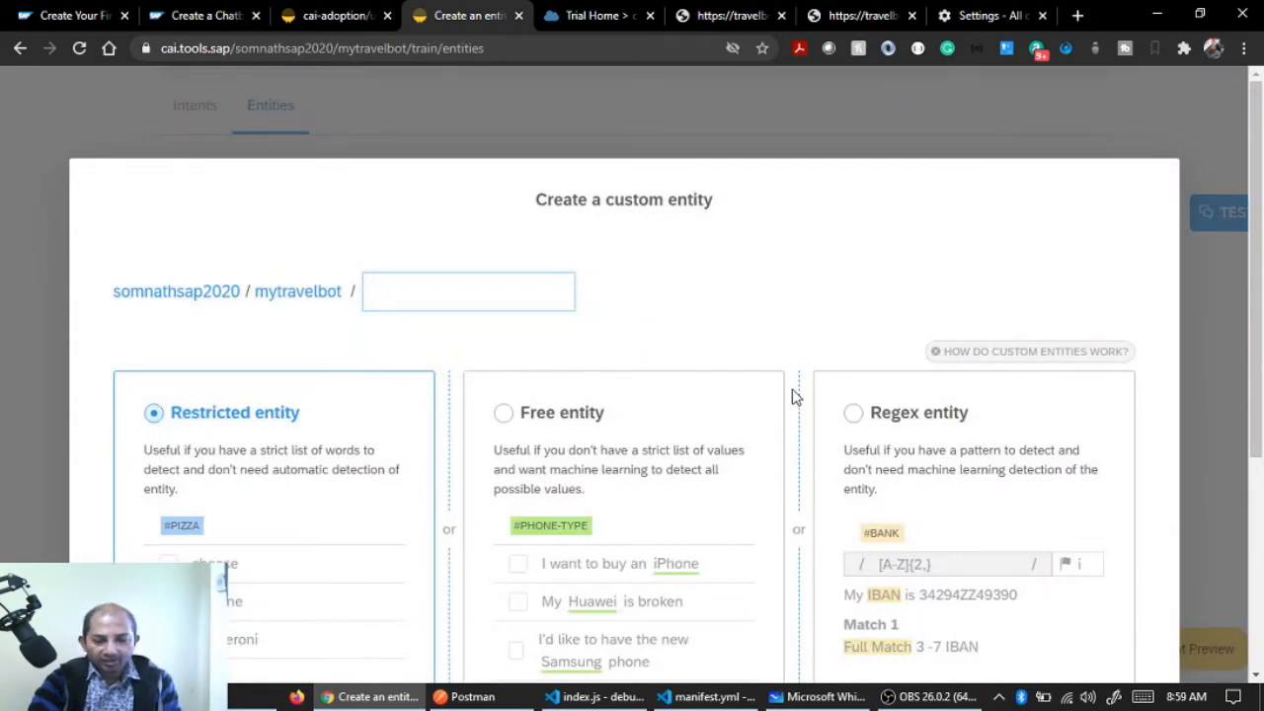
scroll(916, 499, "down", 2)
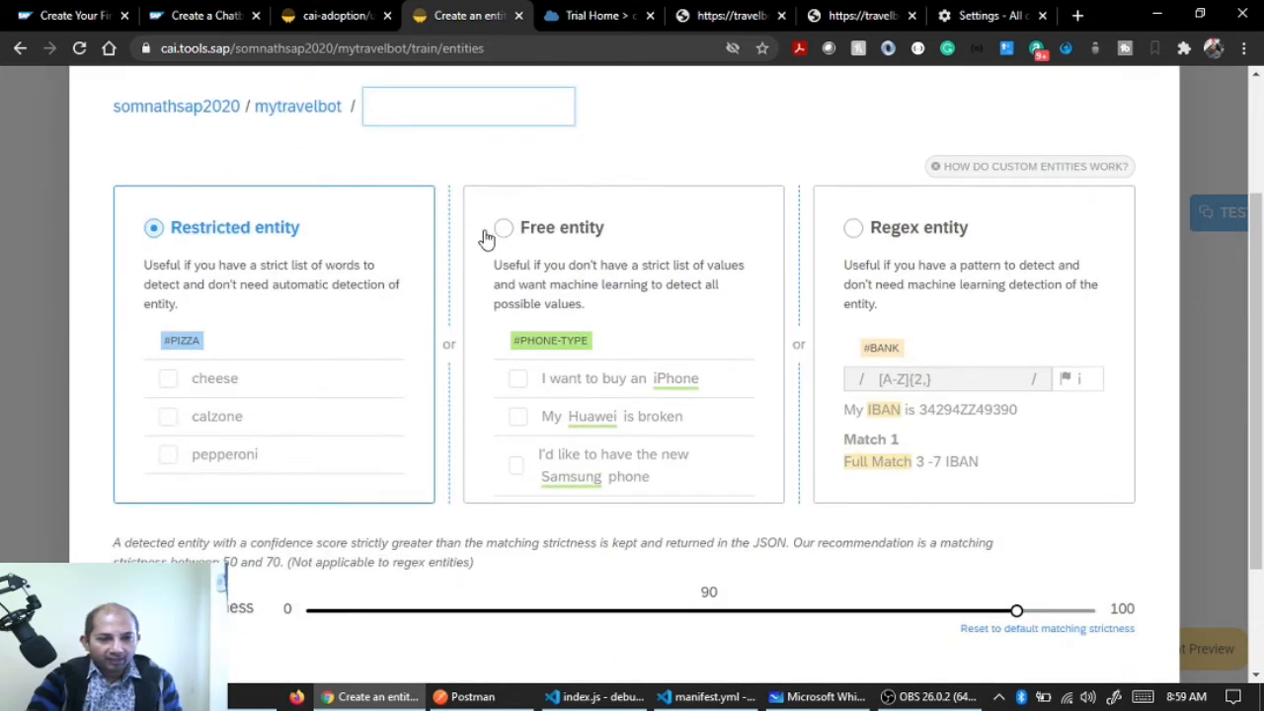
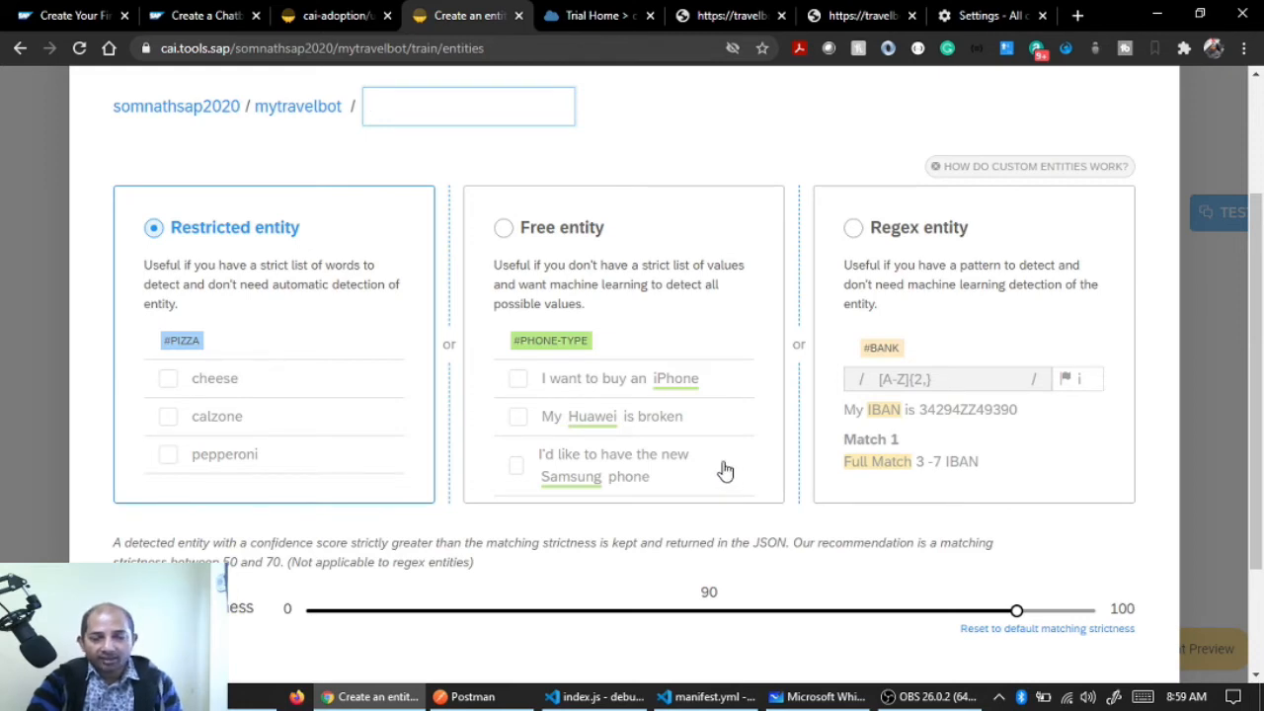
scroll(858, 478, "up", 2)
scroll(859, 479, "down", 4)
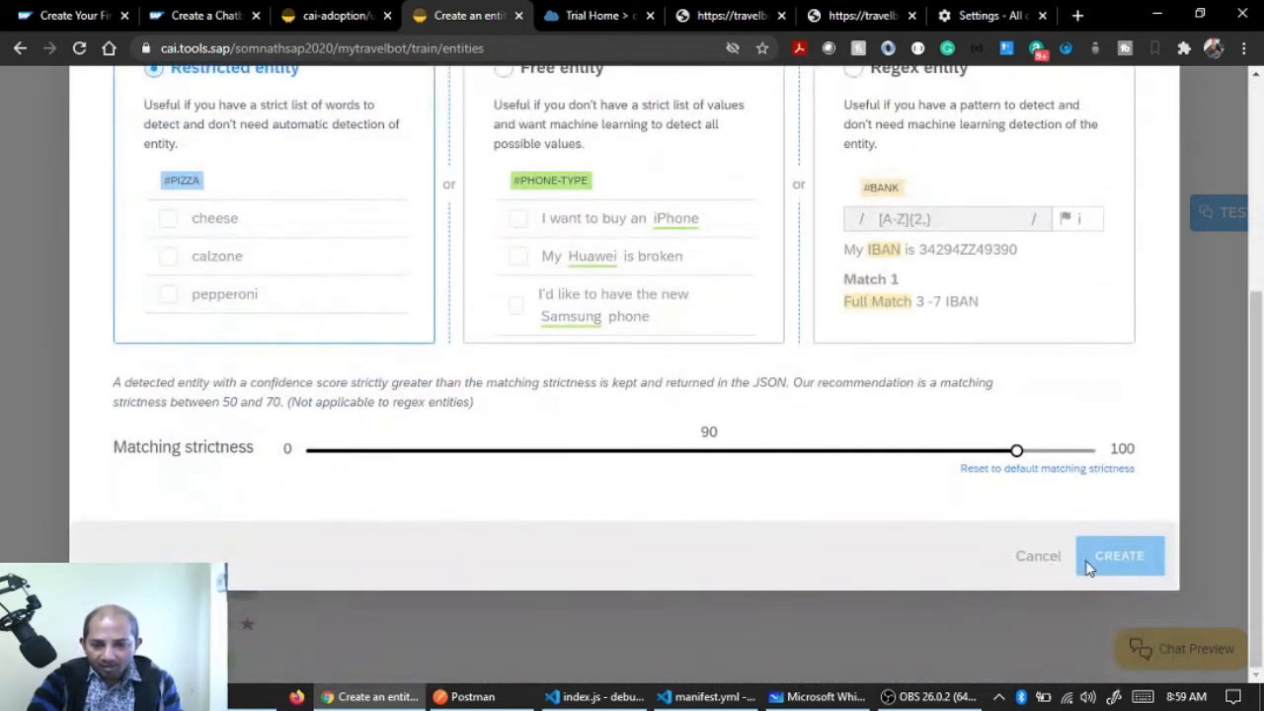
left_click(1038, 555)
scroll(566, 476, "up", 4)
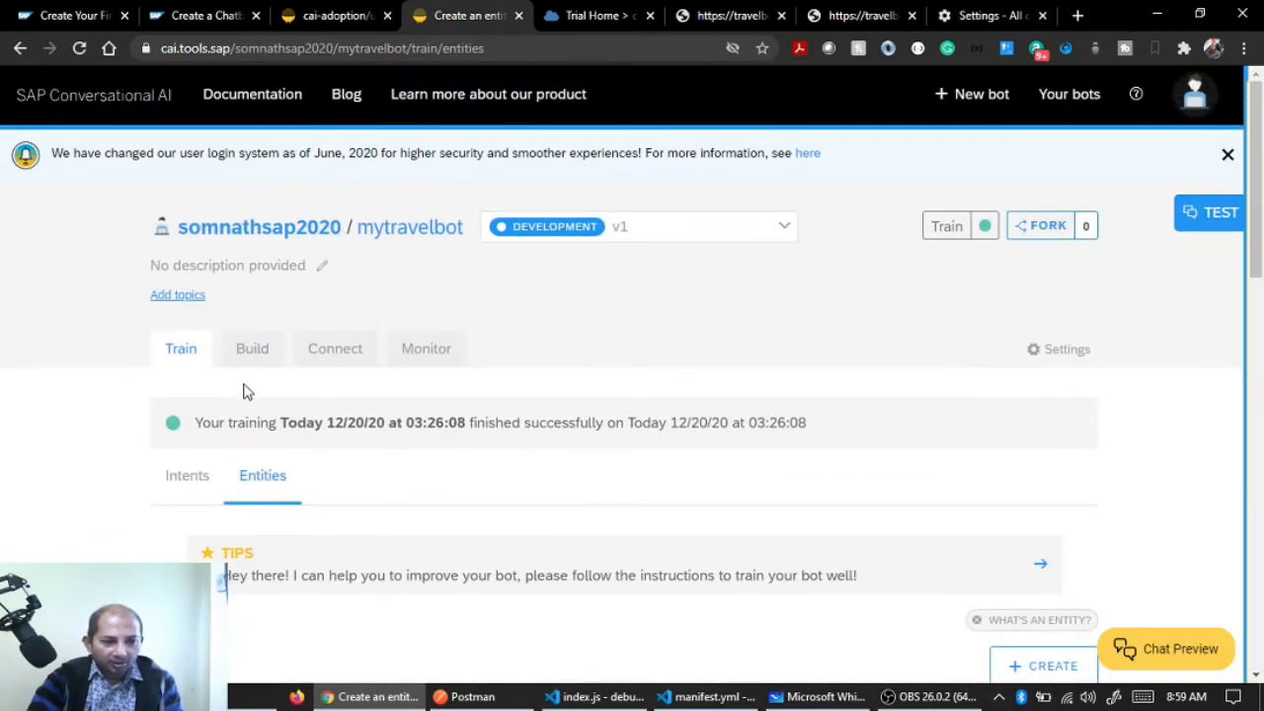
left_click(187, 474)
scroll(442, 426, "down", 1)
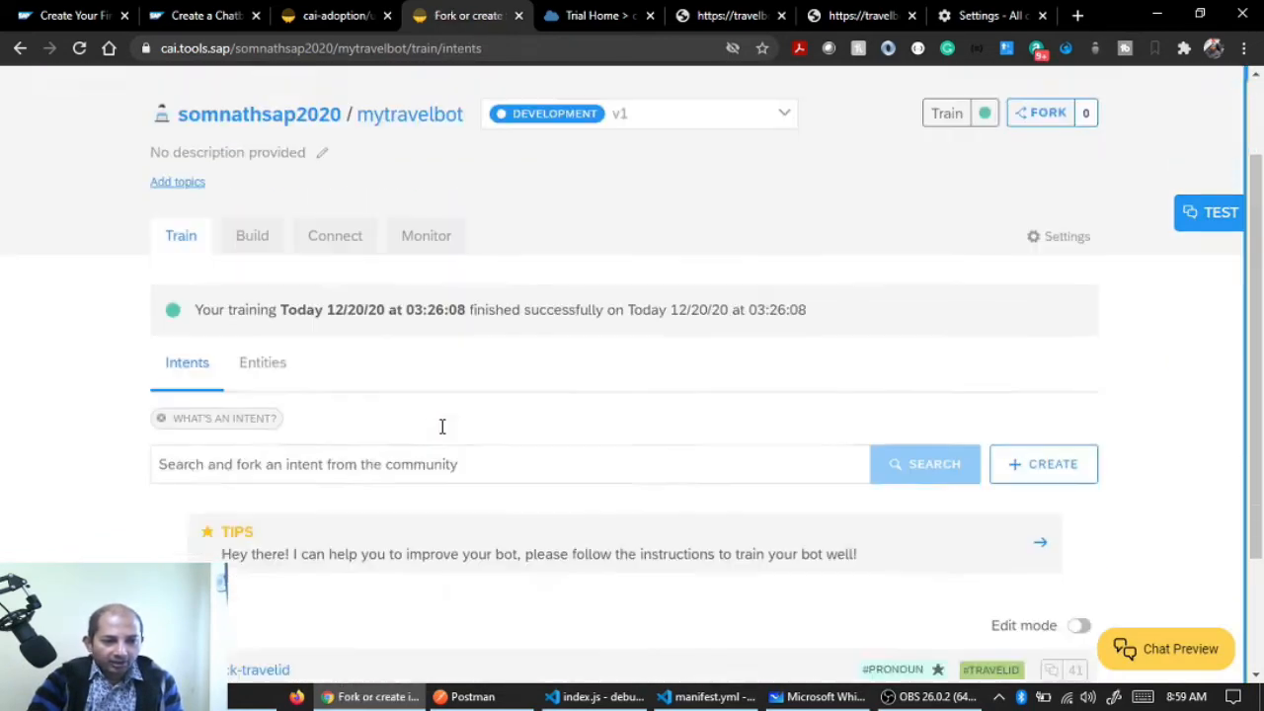
scroll(442, 426, "down", 2)
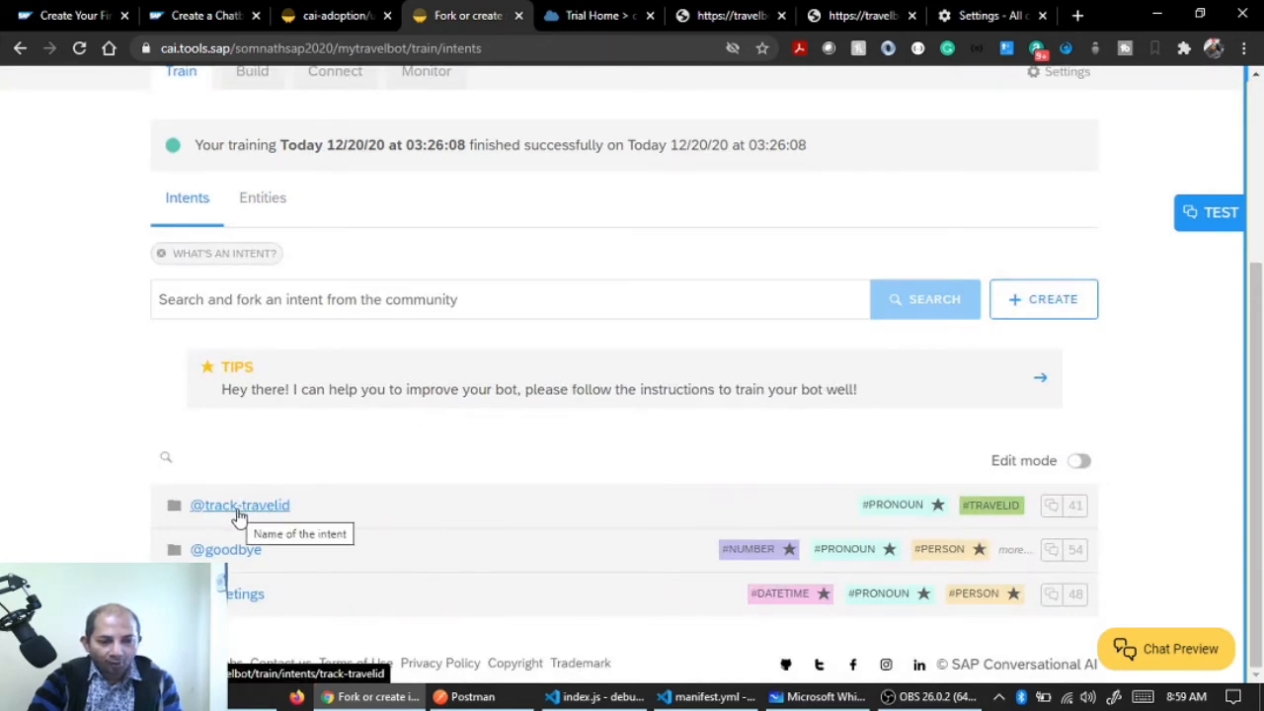
left_click(263, 207)
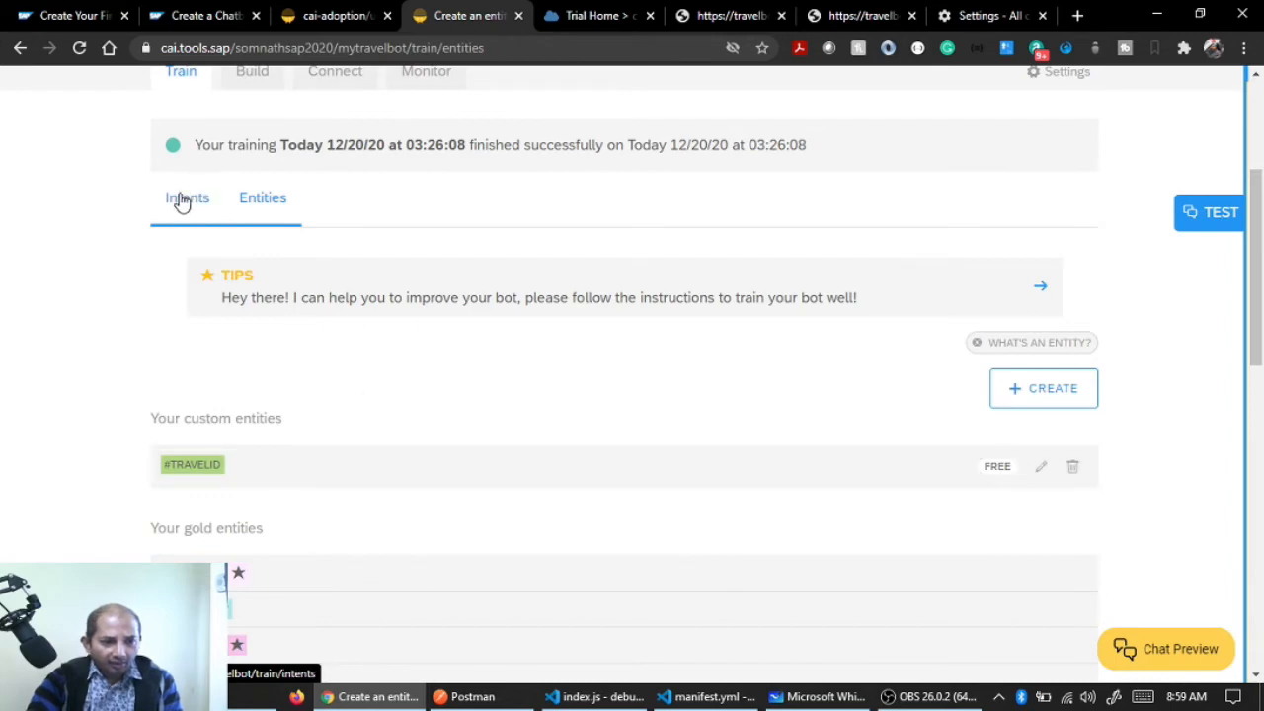
left_click(183, 199)
left_click(285, 498)
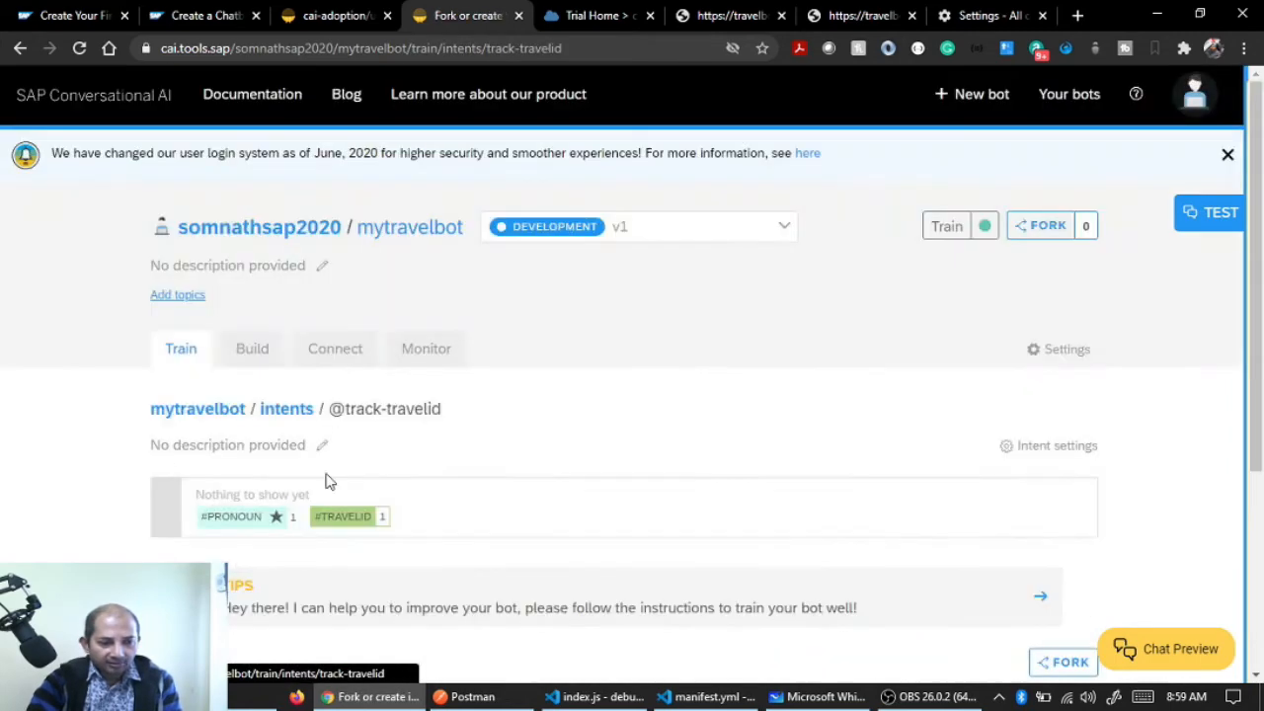
scroll(425, 424, "down", 3)
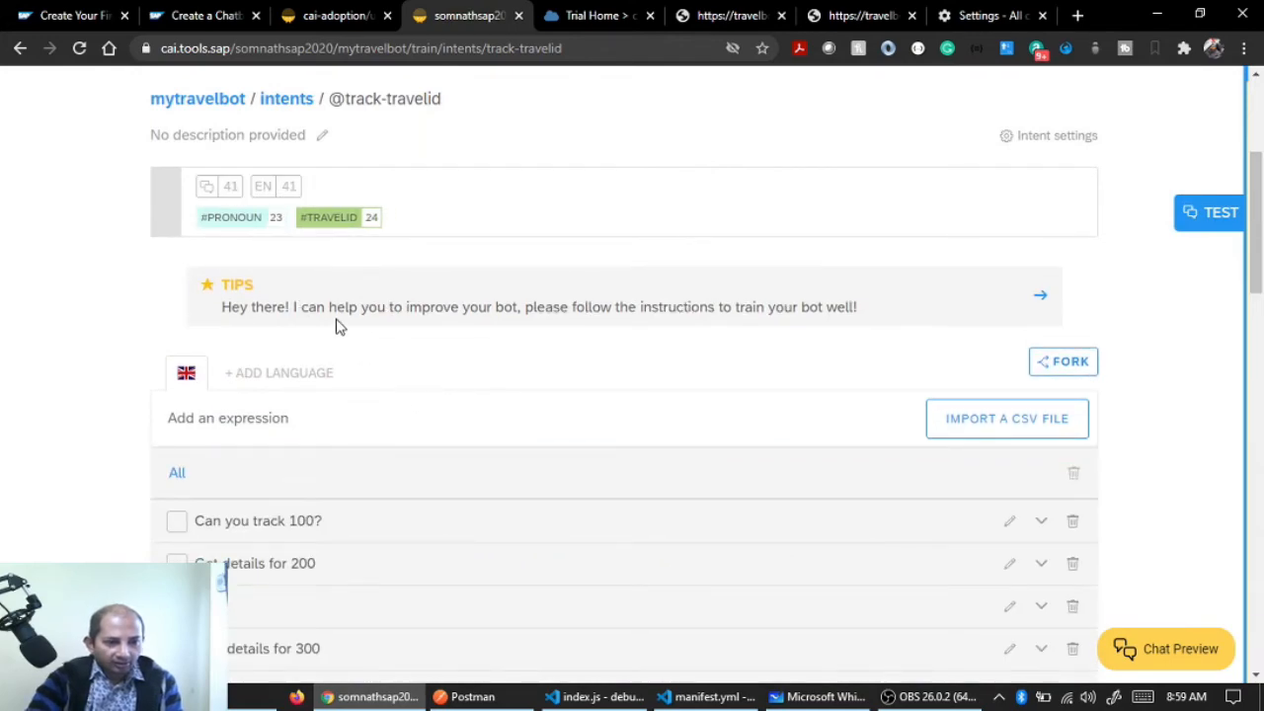
scroll(407, 395, "down", 4)
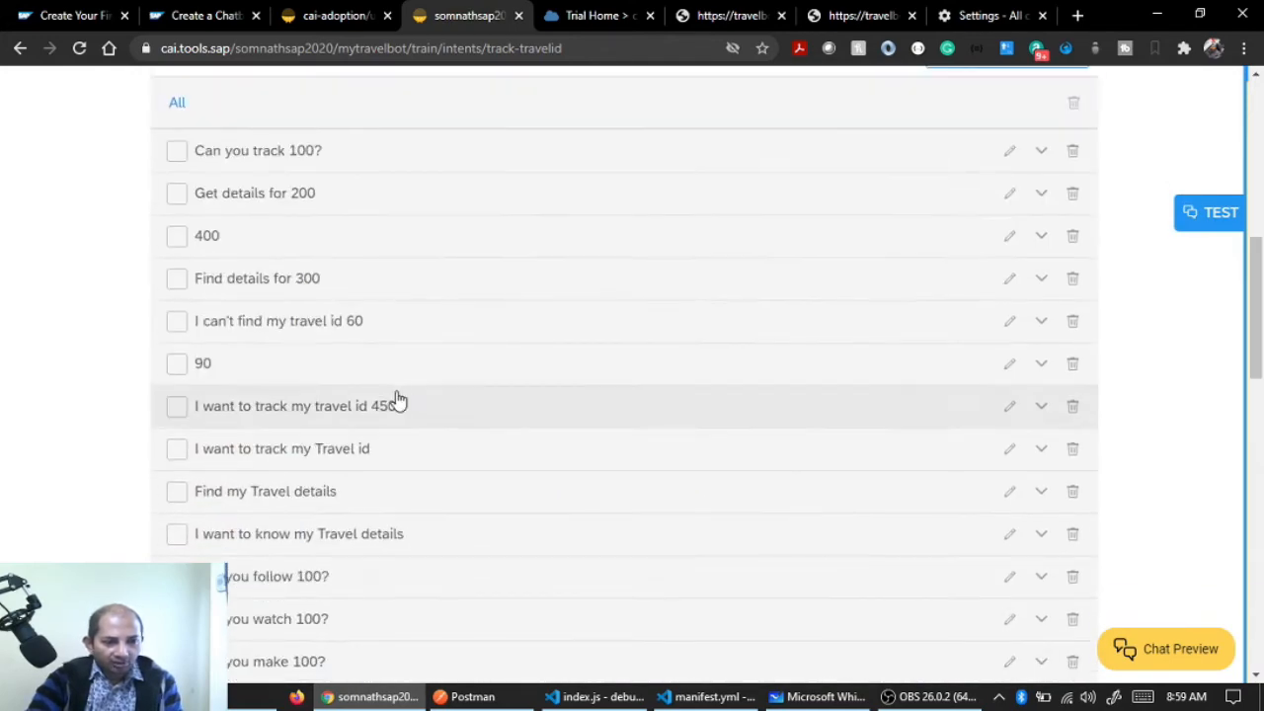
scroll(384, 507, "down", 5)
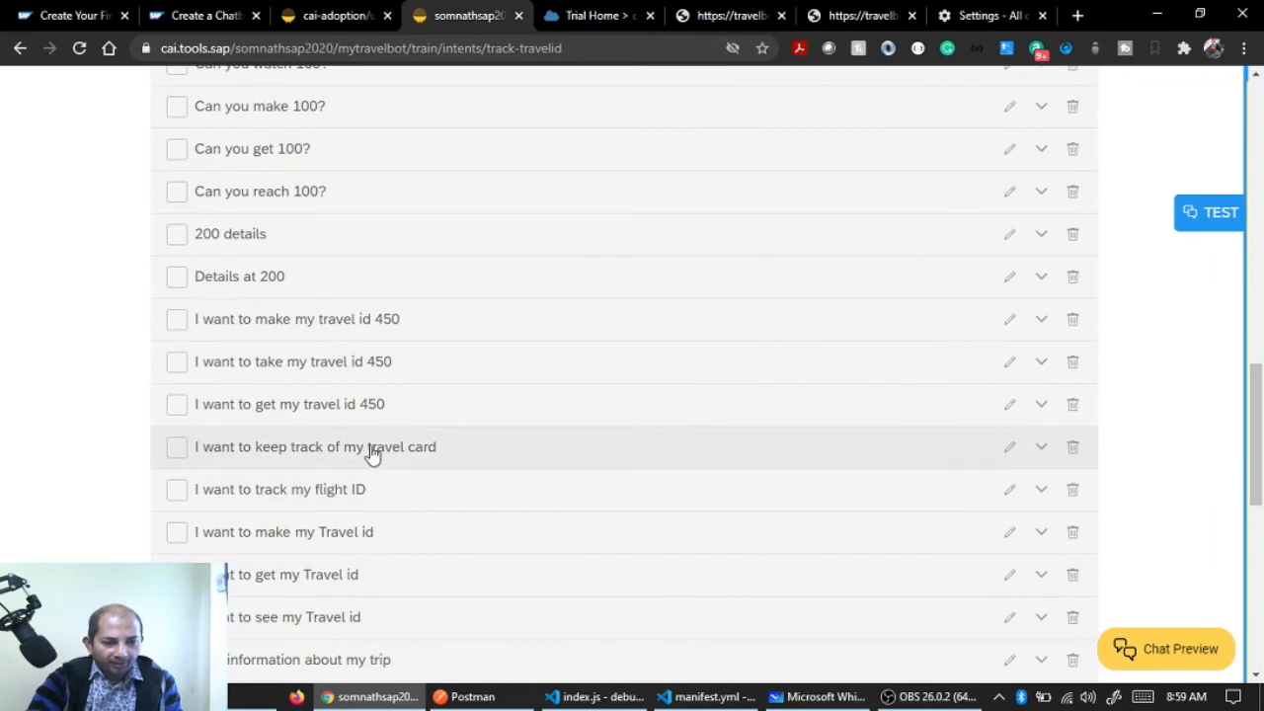
left_click(378, 407)
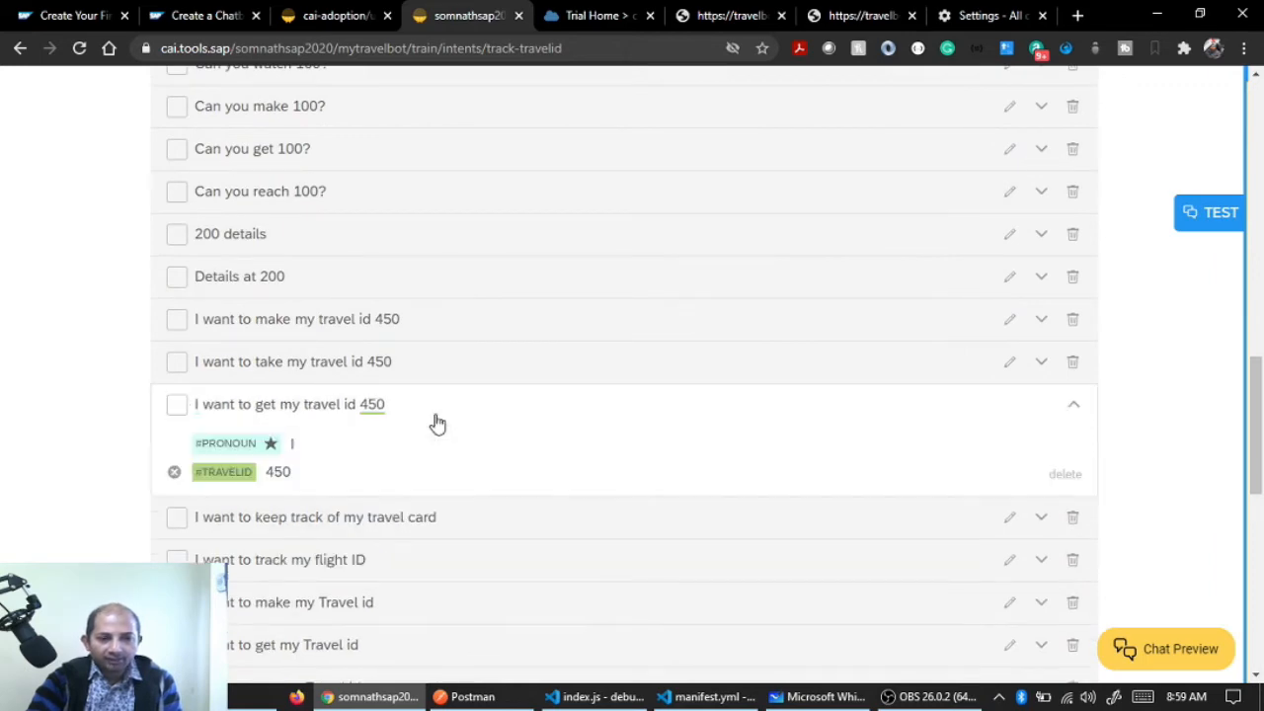
scroll(437, 422, "down", 5)
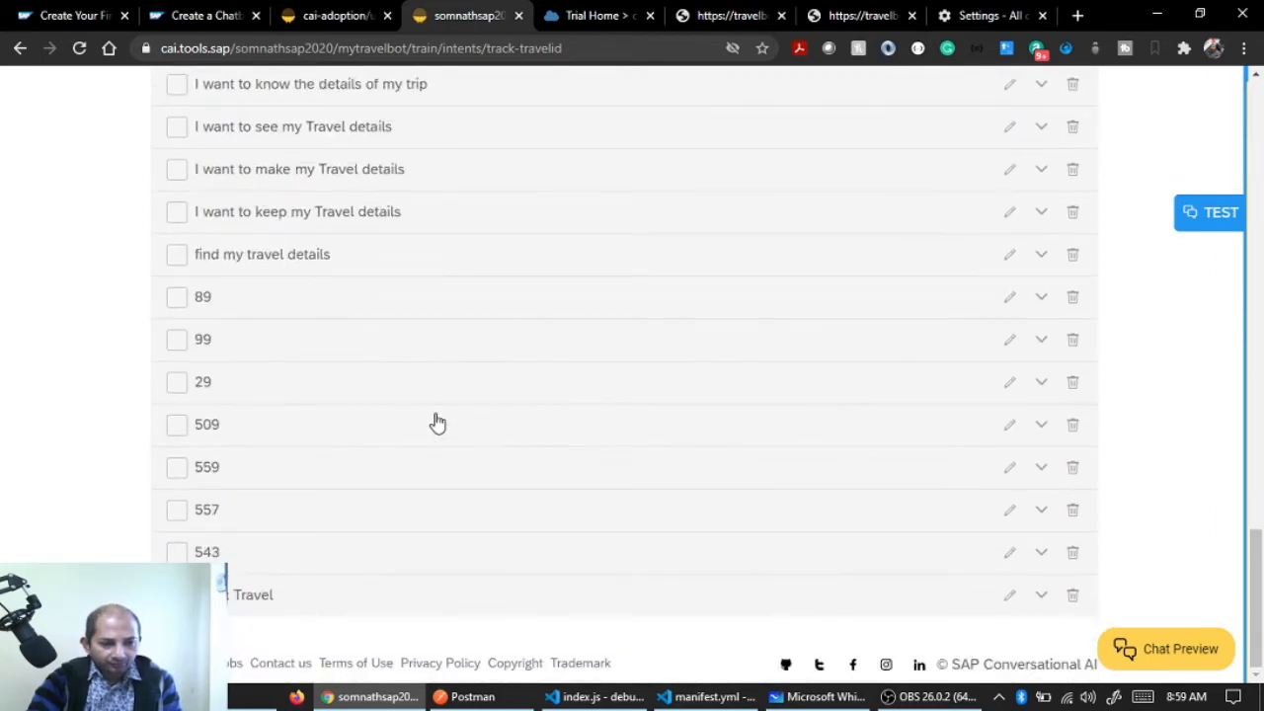
scroll(407, 464, "up", 15)
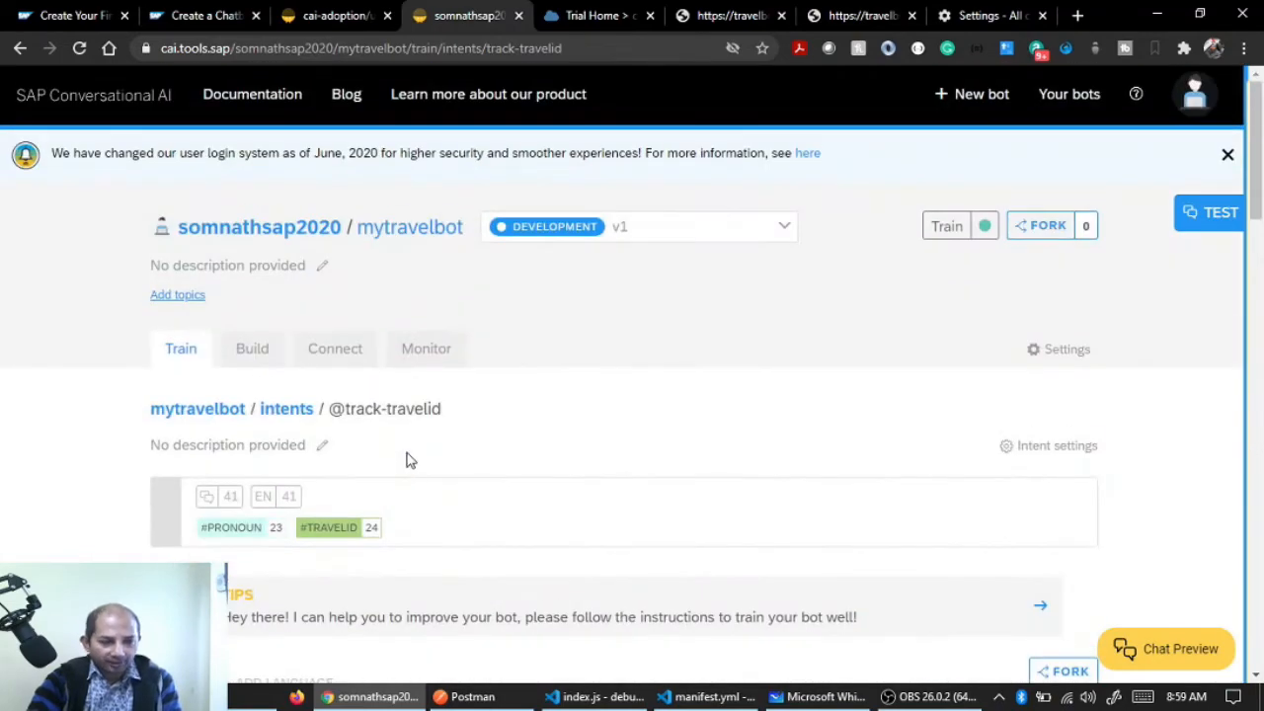
Read the SAP tutorial's Step 2 on creating the parcel number entity and the start of Step 3 on adding yes and no intents
left_click(194, 24)
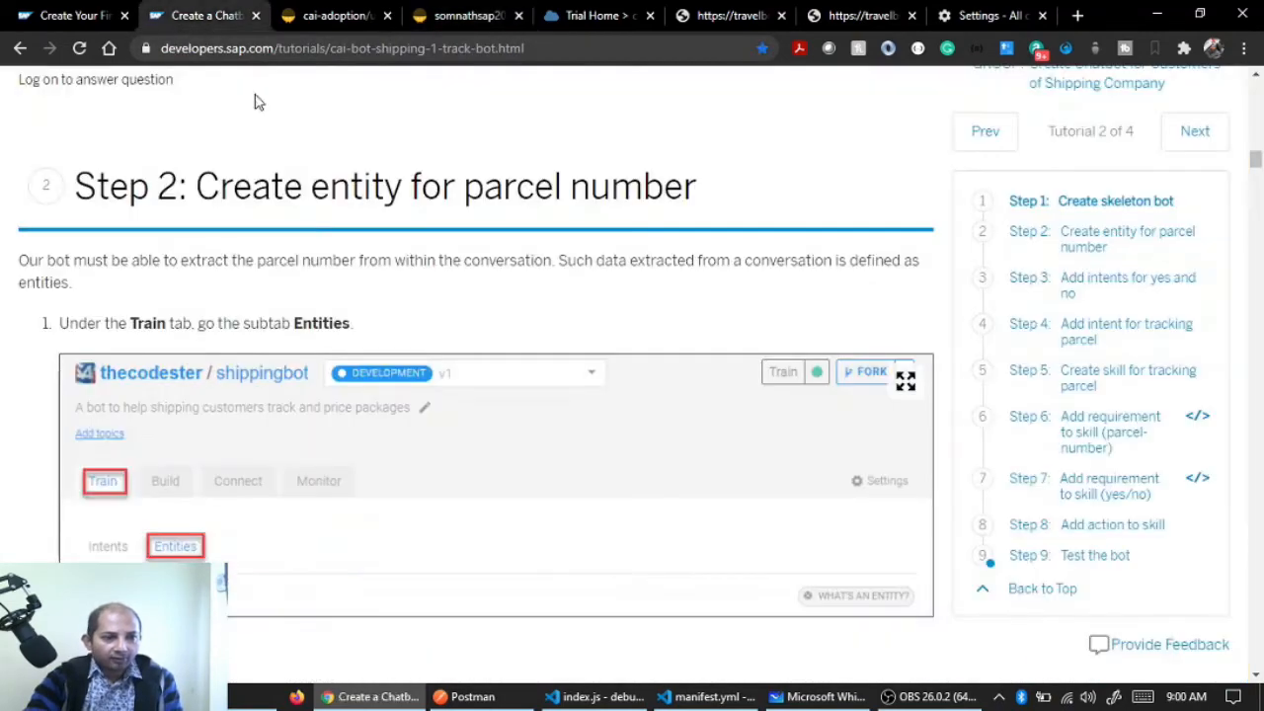
scroll(375, 360, "down", 2)
scroll(375, 361, "up", 2)
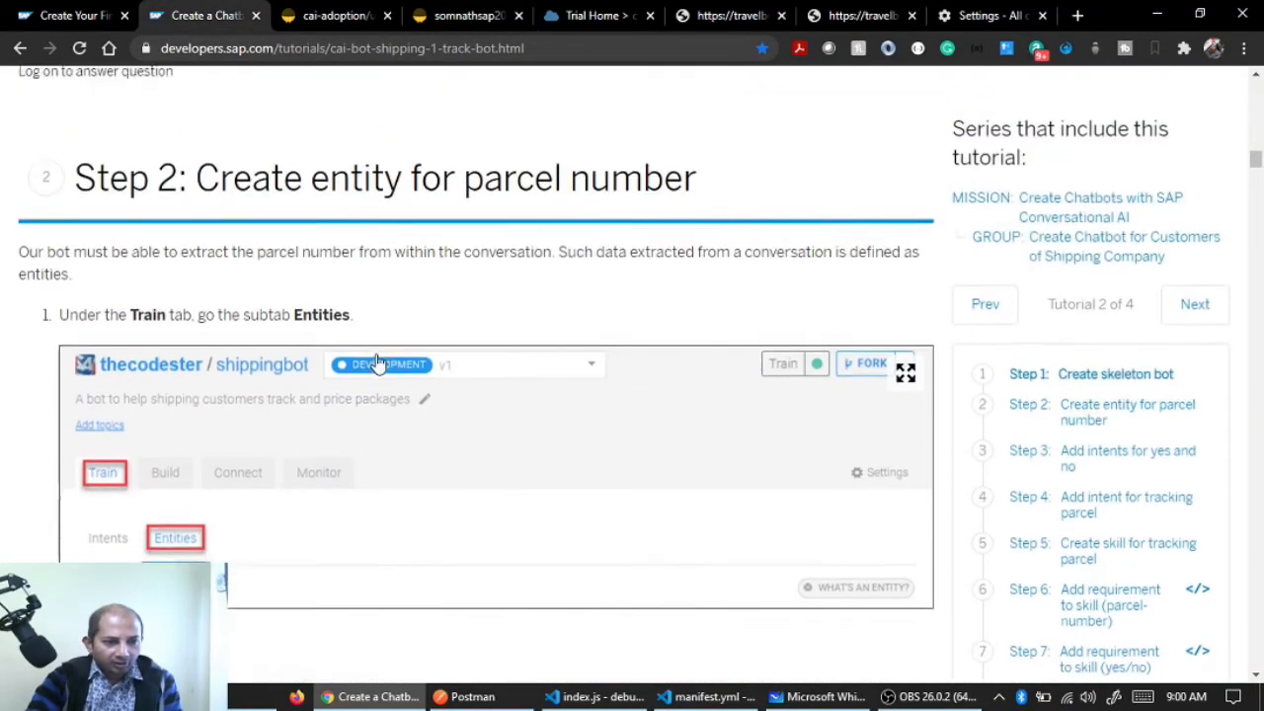
scroll(375, 395, "down", 15)
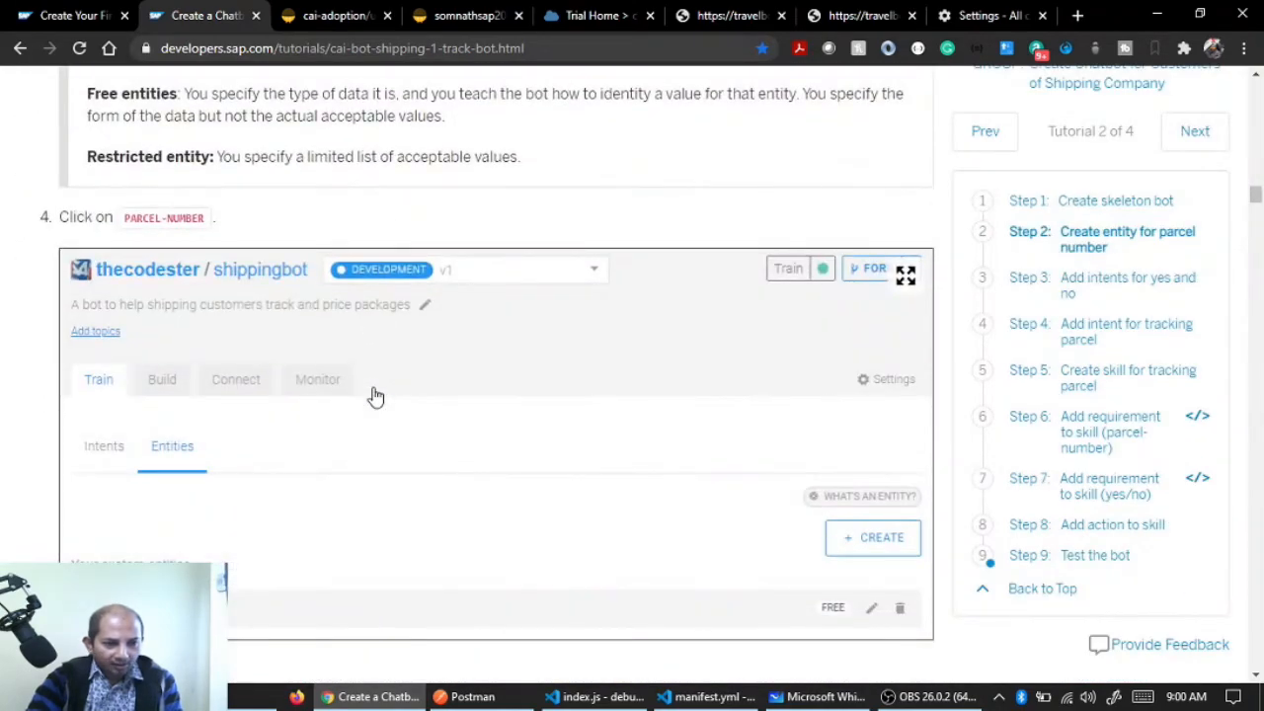
scroll(375, 395, "up", 6)
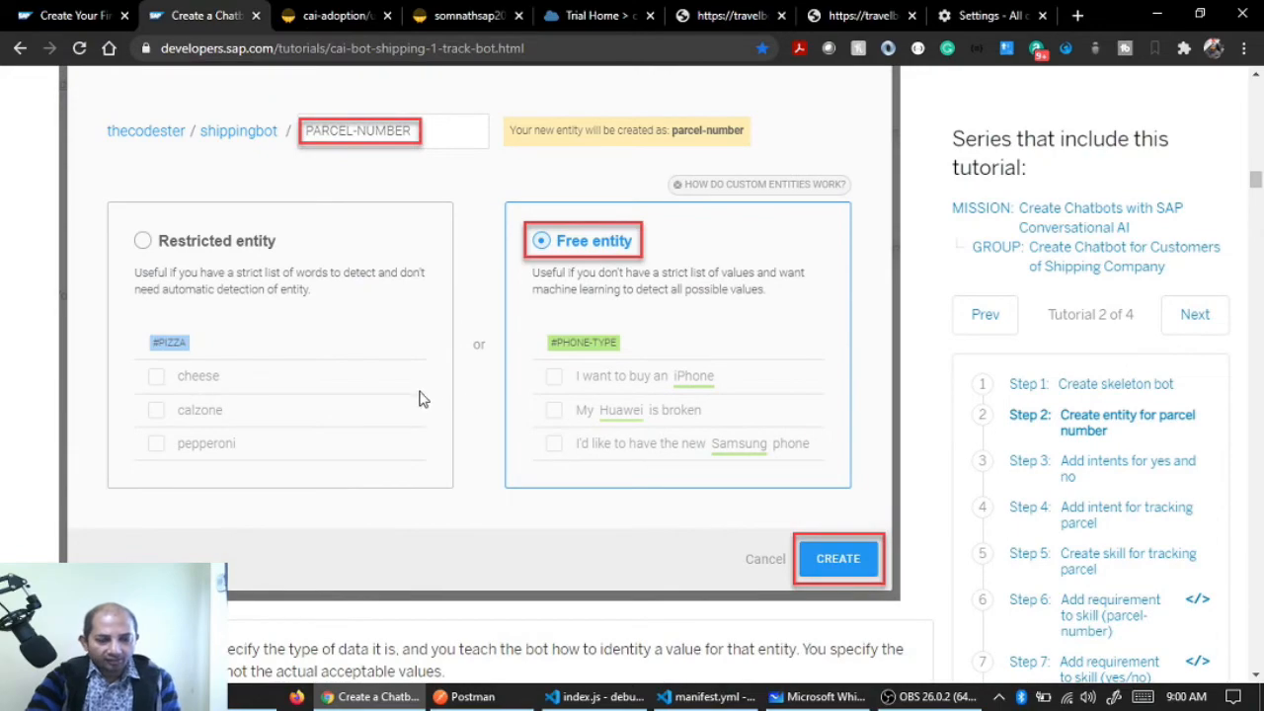
scroll(422, 396, "down", 8)
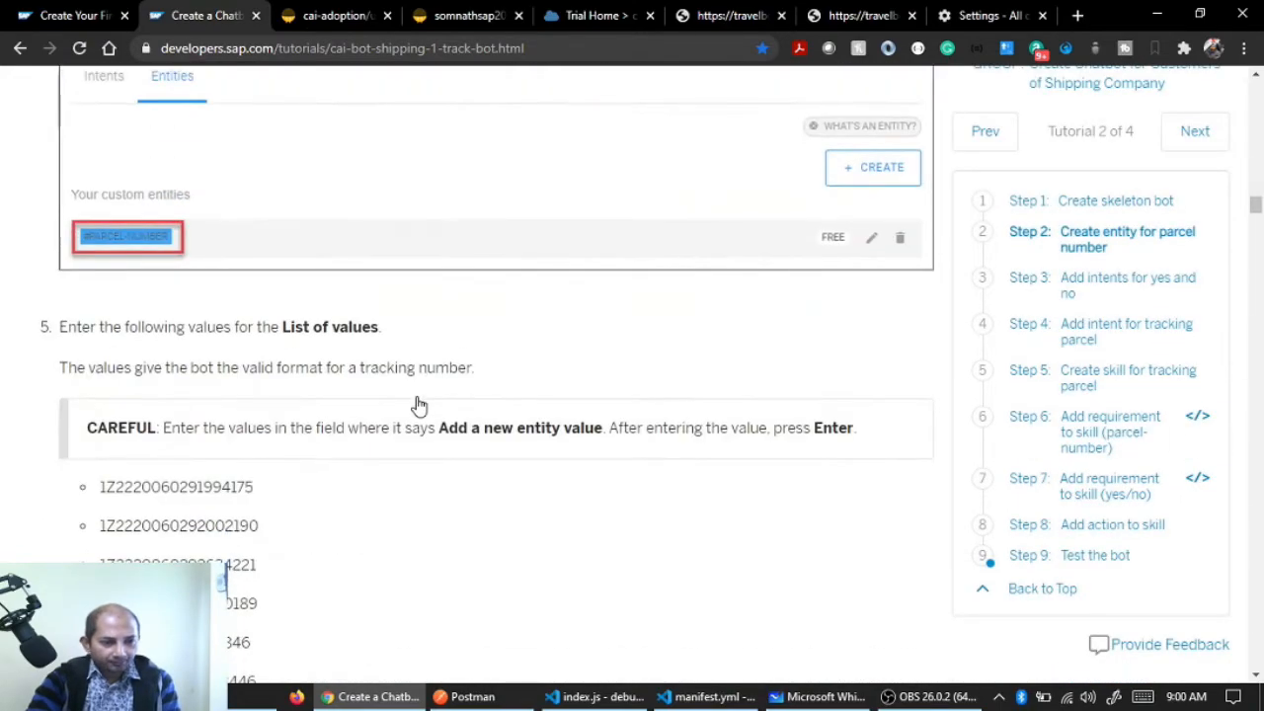
scroll(417, 403, "down", 10)
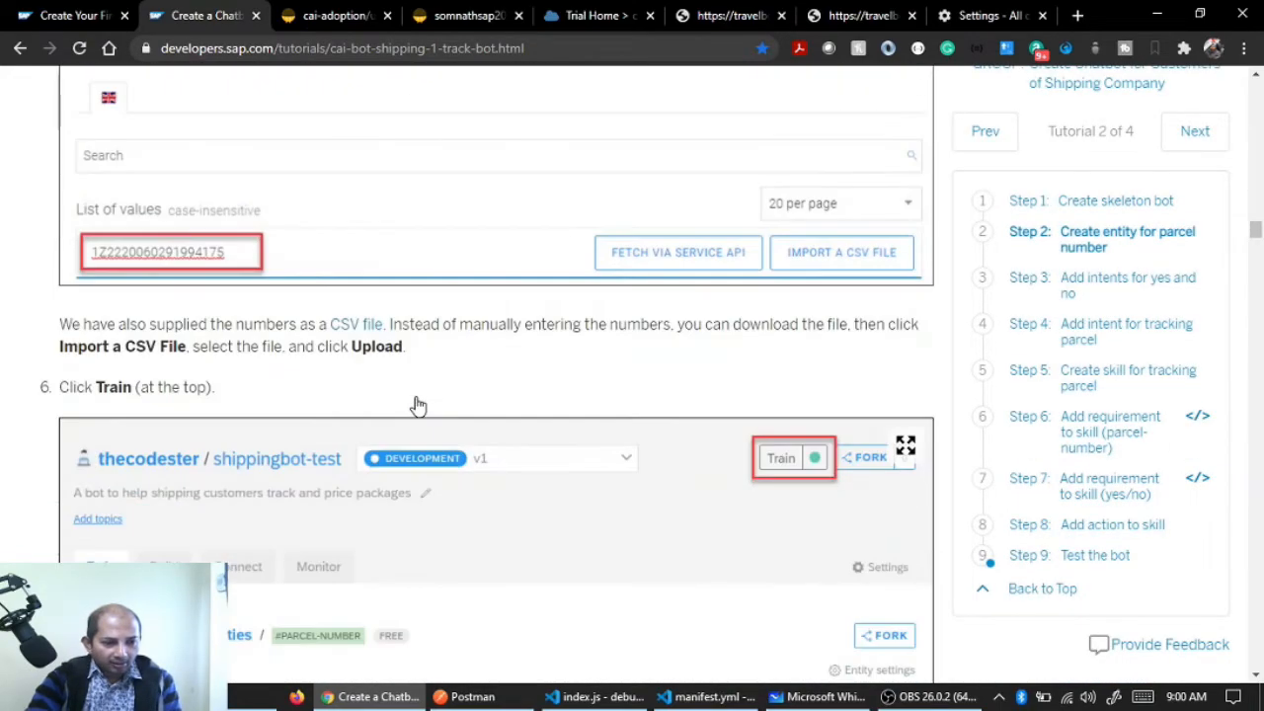
scroll(417, 403, "down", 4)
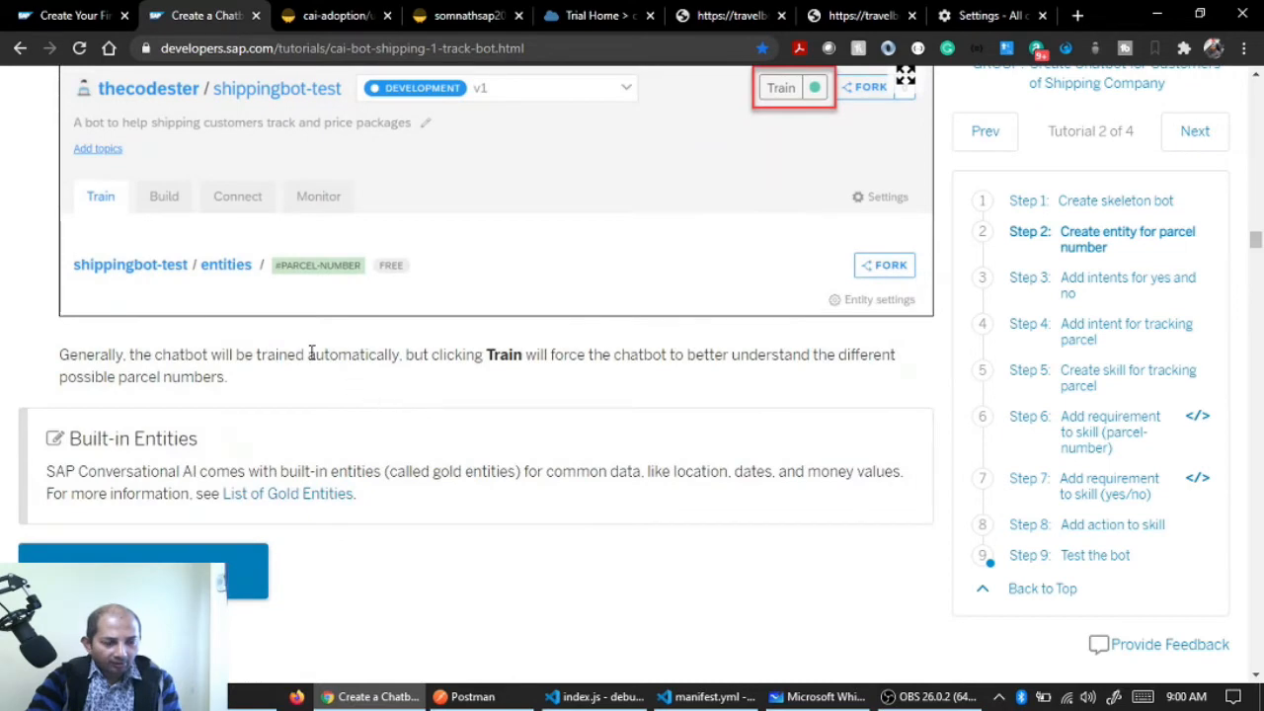
scroll(493, 401, "down", 6)
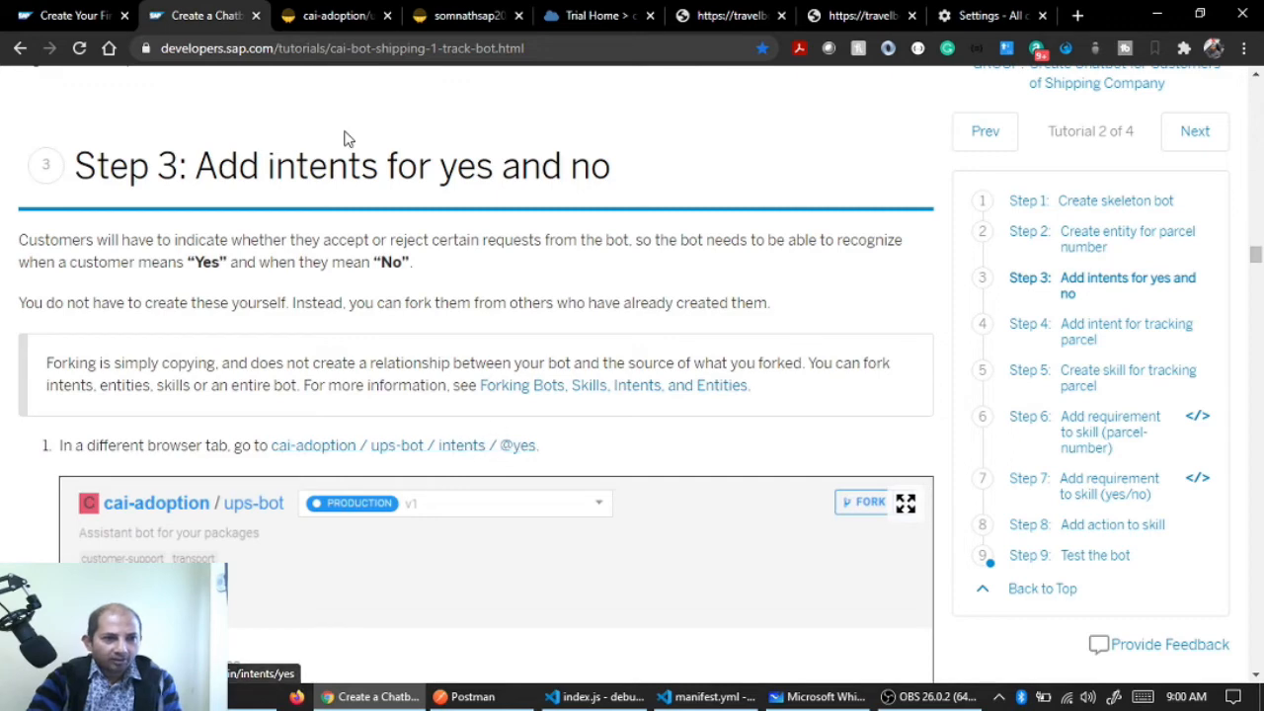
left_click(313, 18)
scroll(583, 297, "down", 2)
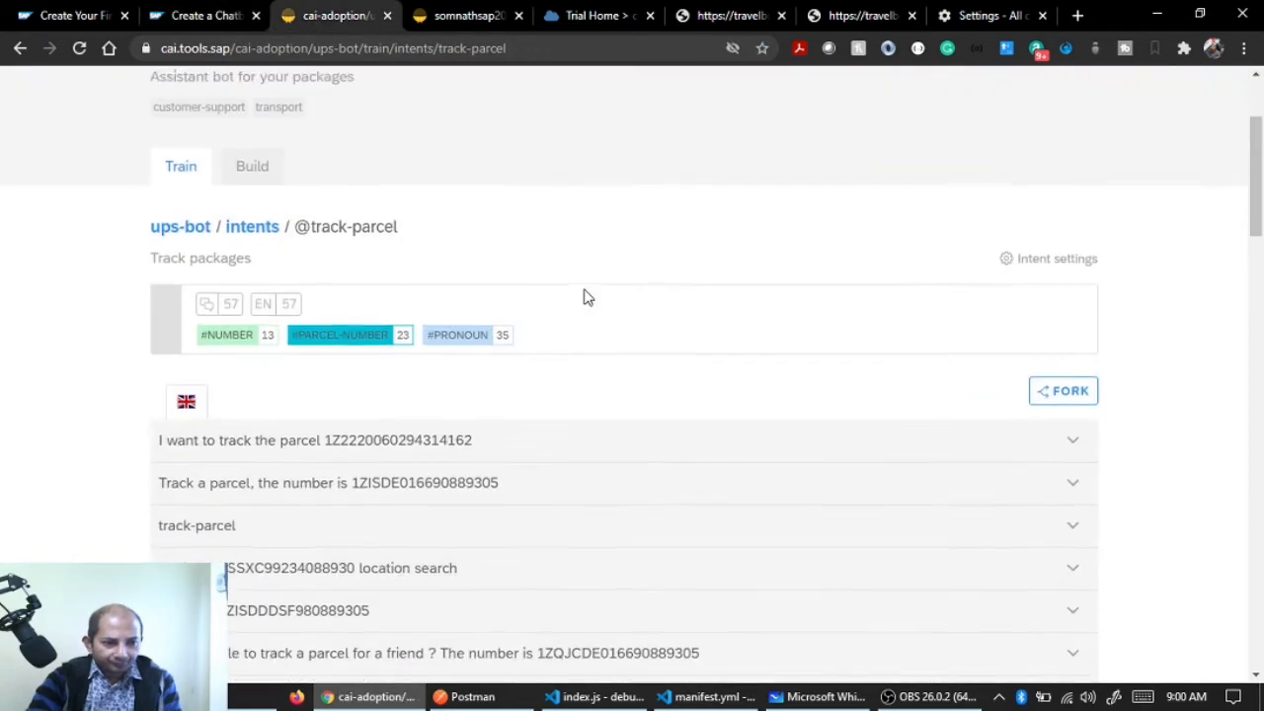
scroll(583, 297, "up", 2)
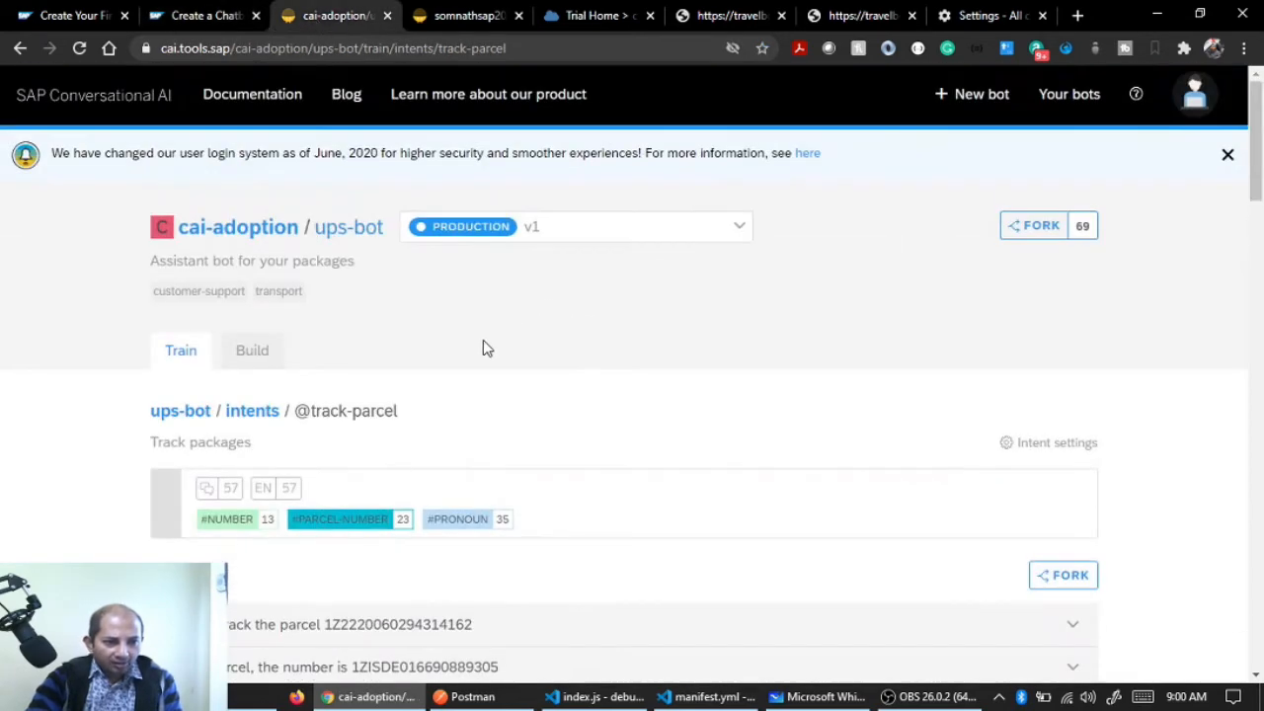
scroll(483, 347, "down", 2)
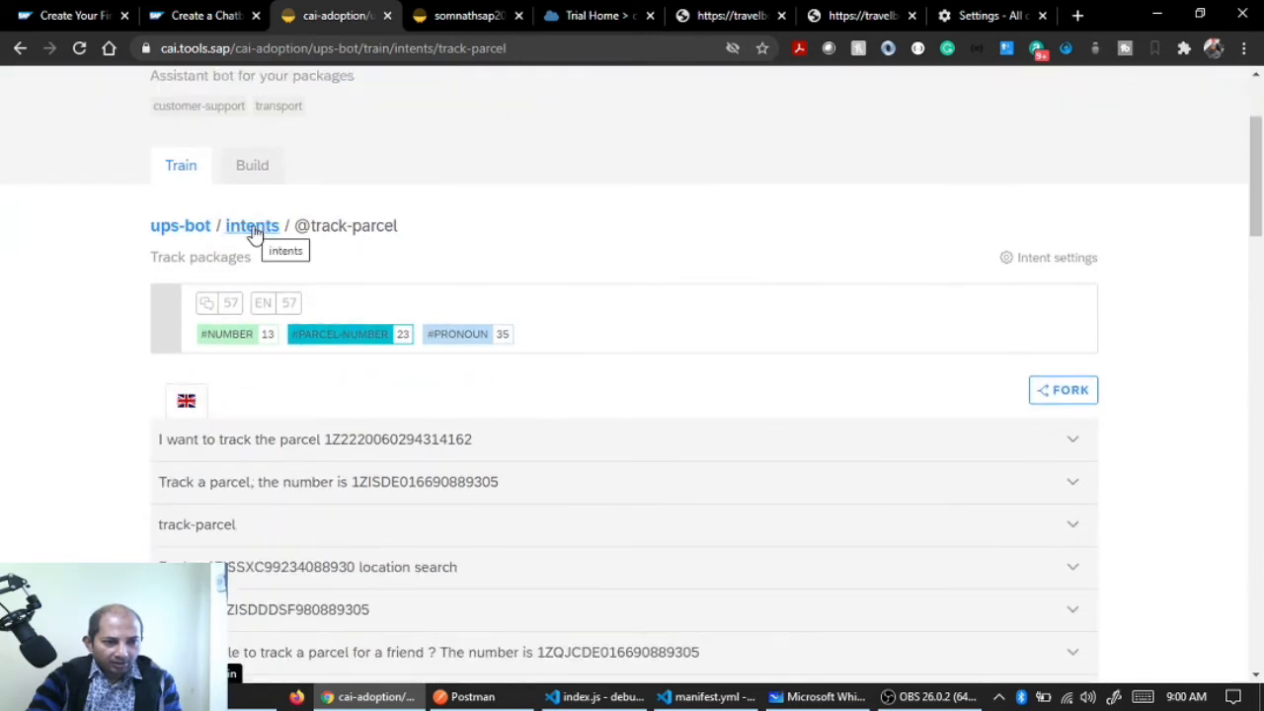
left_click(255, 231)
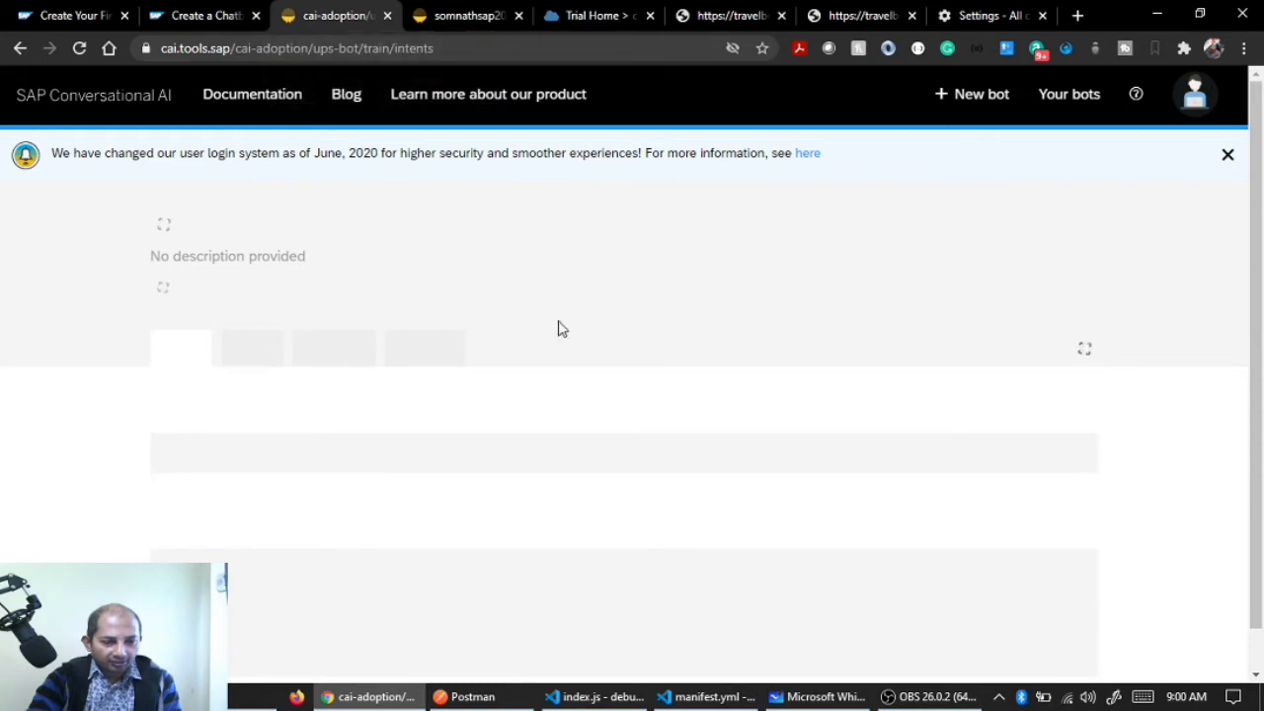
scroll(558, 318, "down", 2)
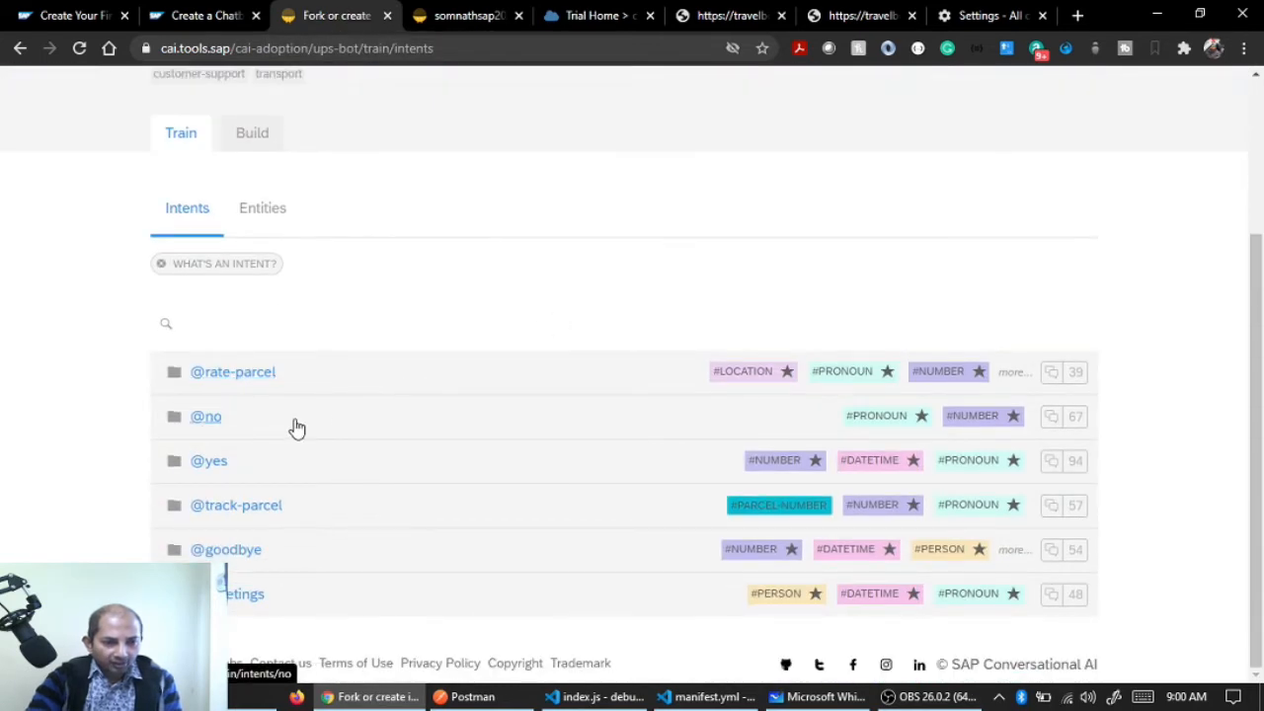
left_click(207, 464)
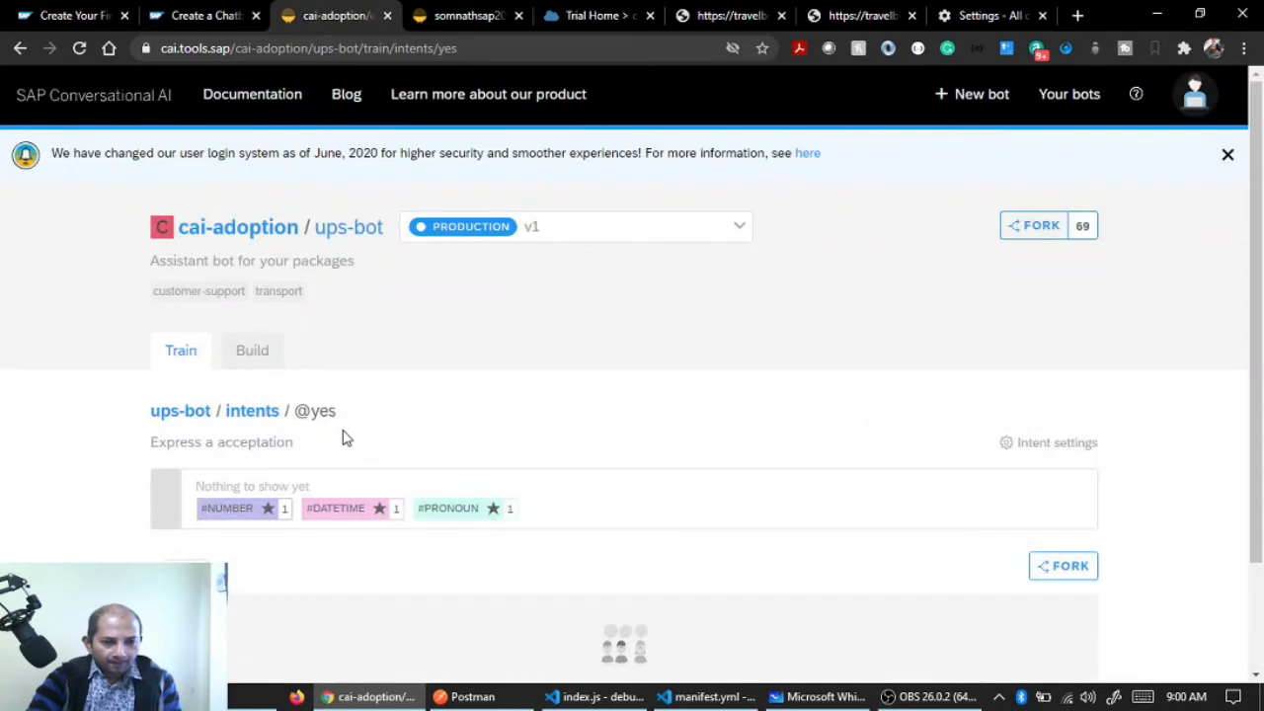
left_click(1066, 579)
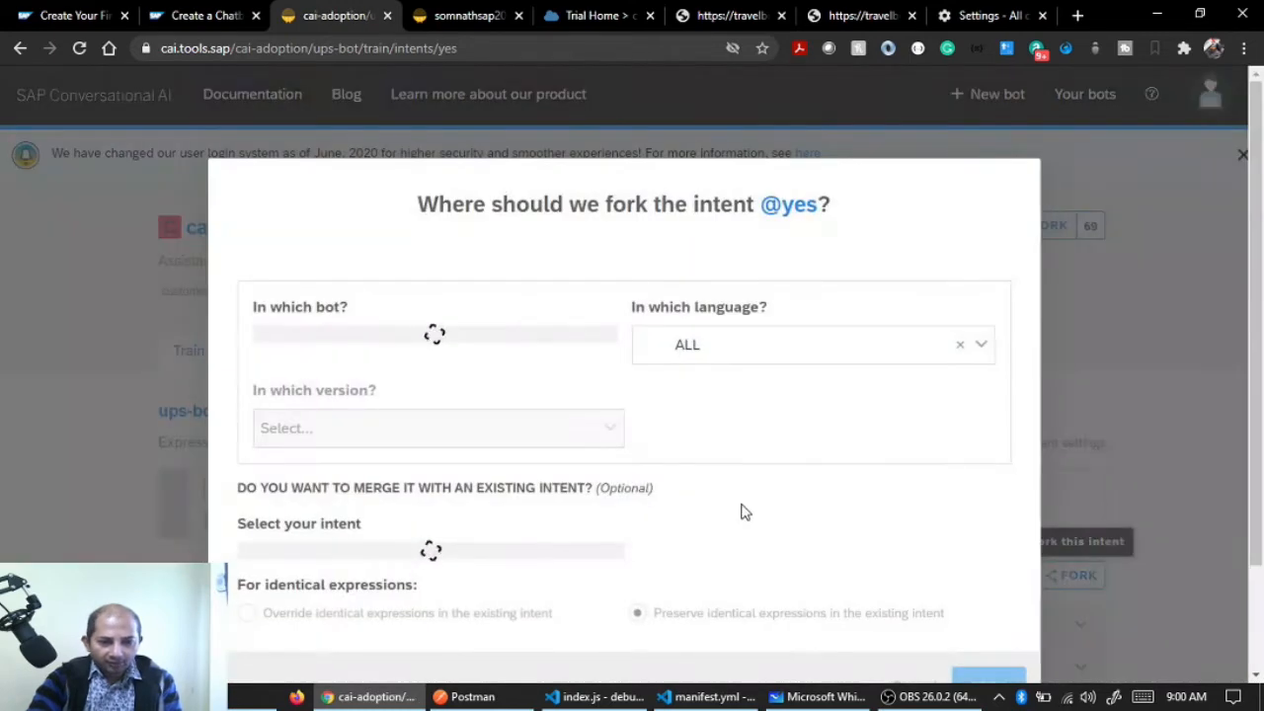
left_click(523, 339)
left_click(415, 383)
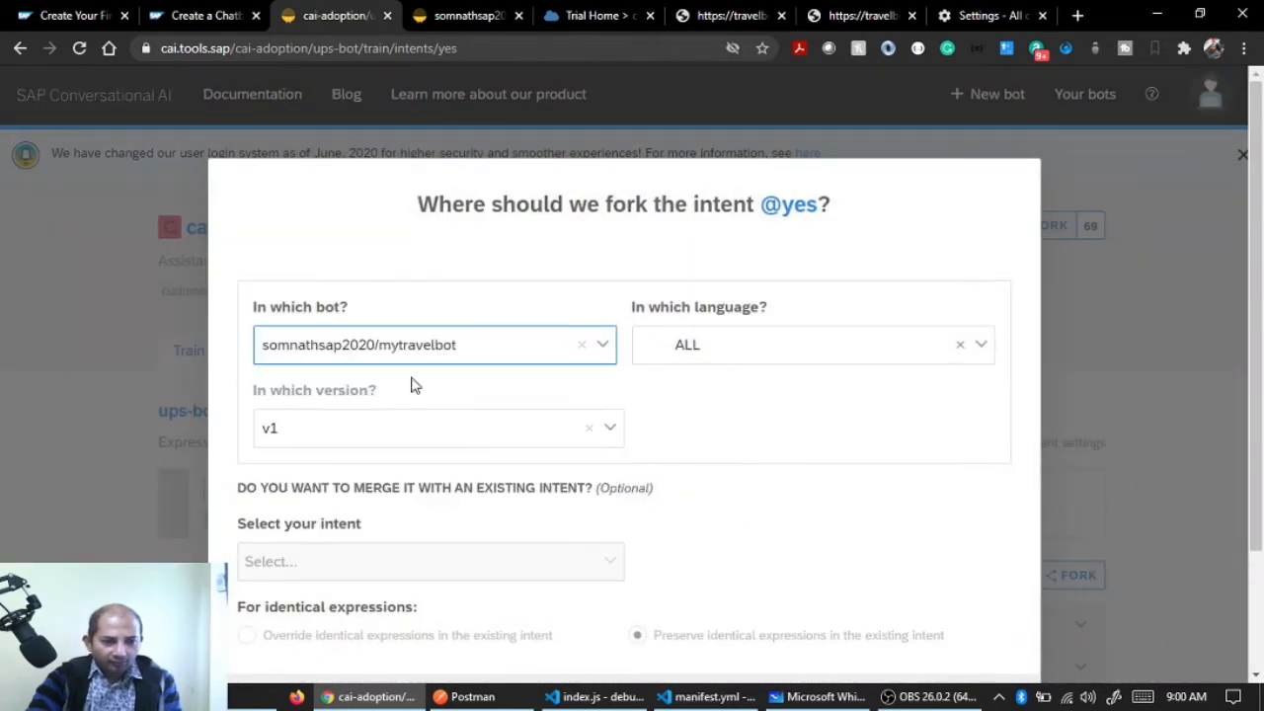
scroll(907, 583, "down", 1)
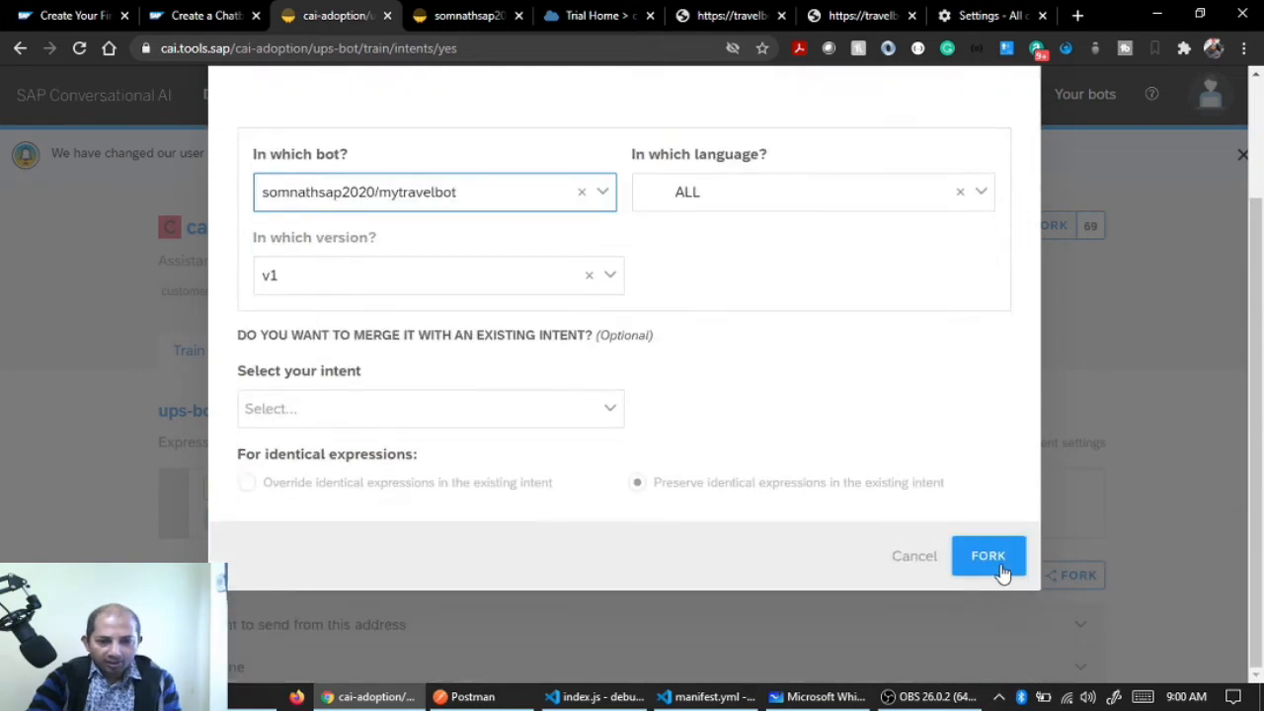
left_click(997, 561)
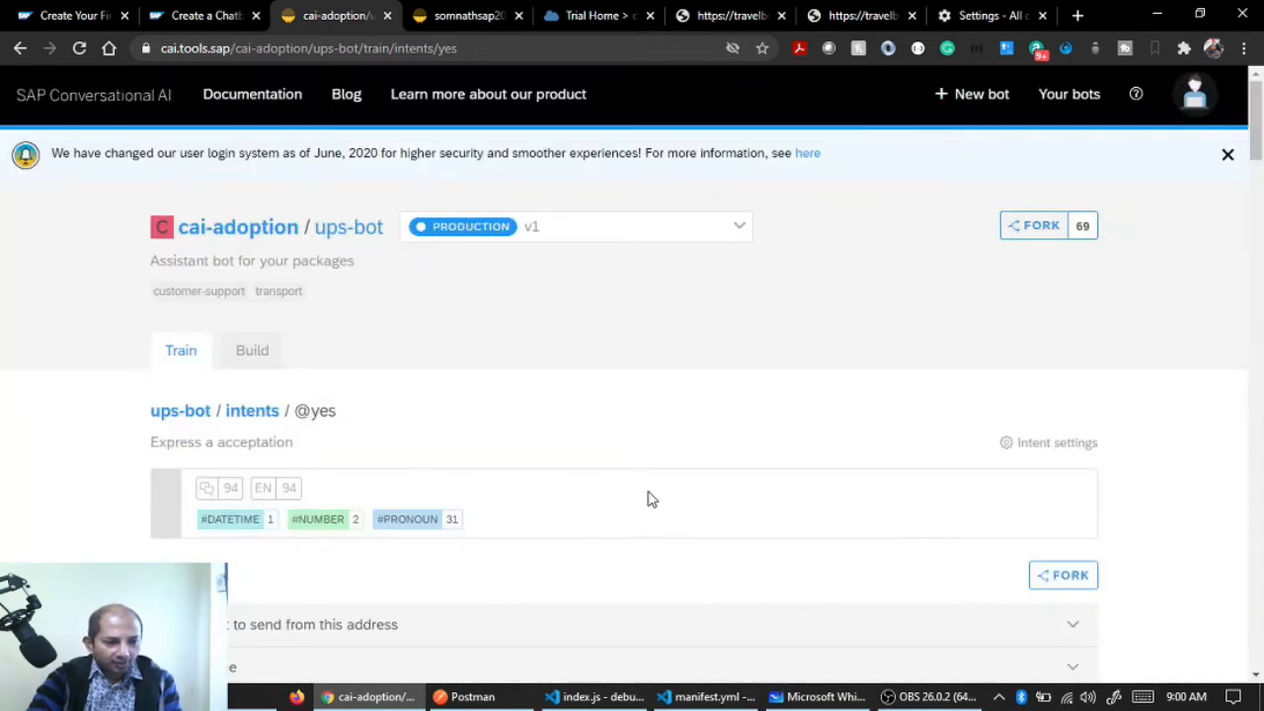
scroll(654, 500, "down", 5)
scroll(654, 499, "up", 6)
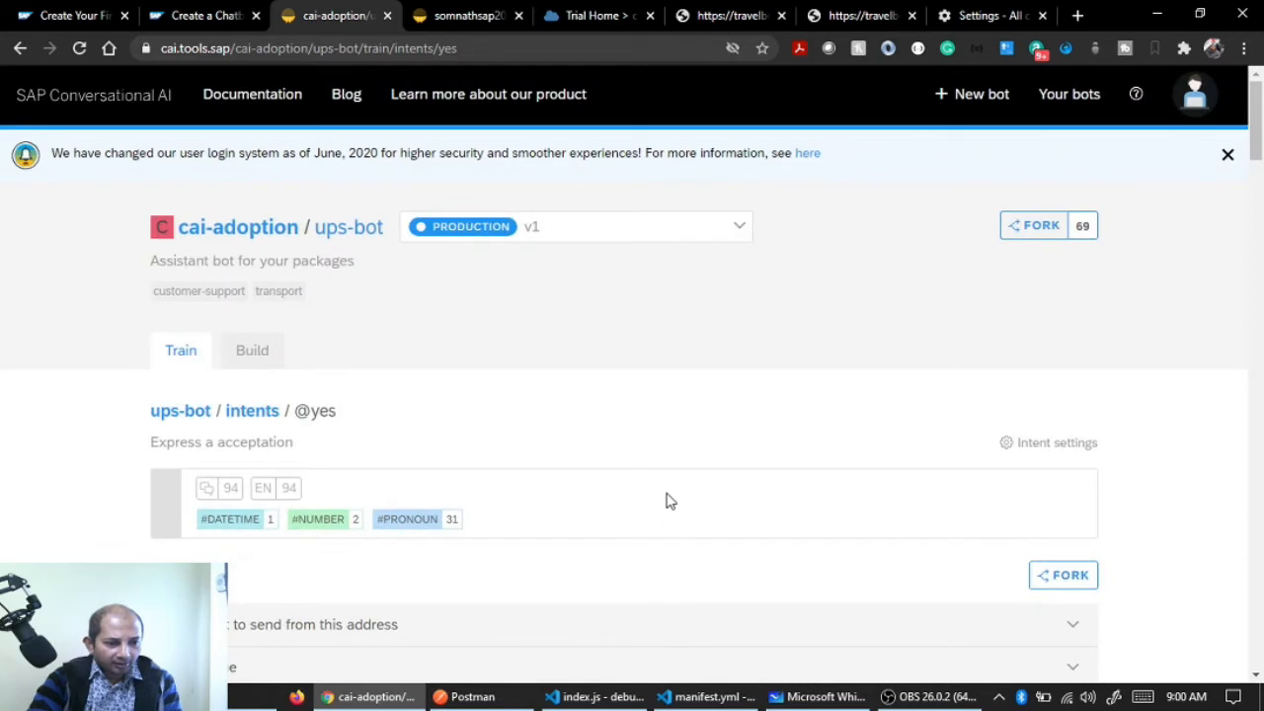
left_click(464, 15)
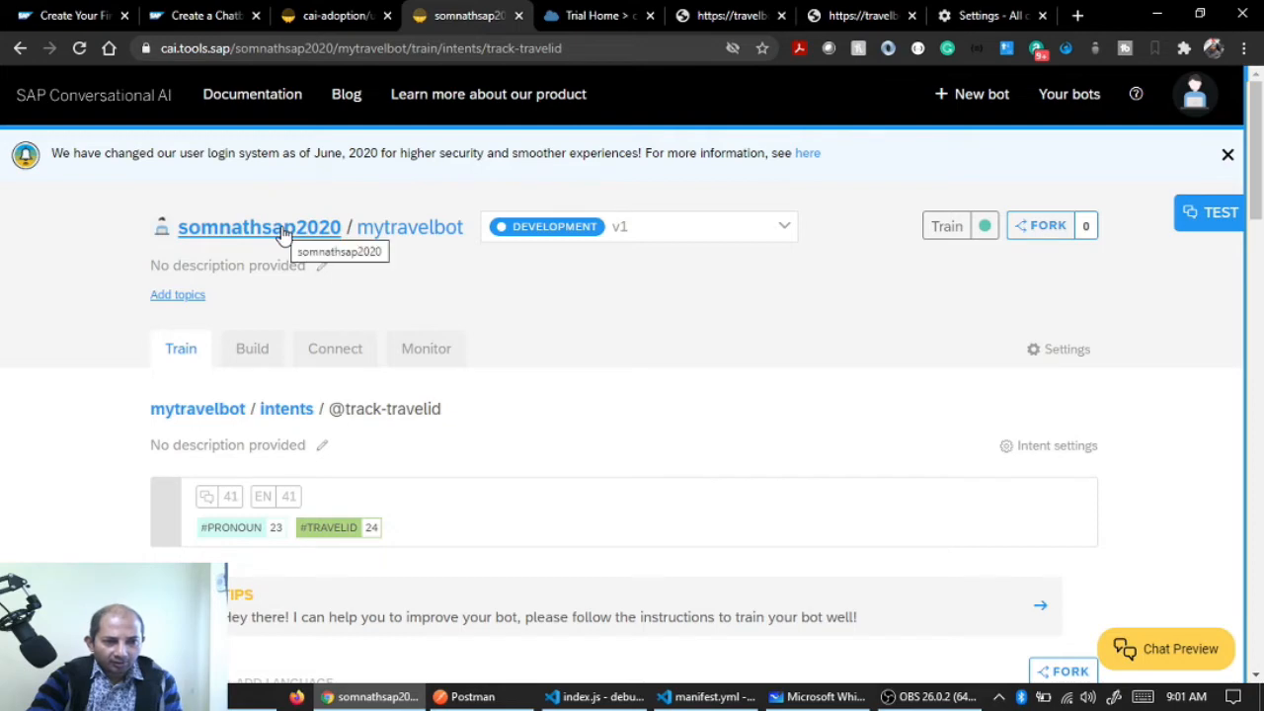
middle_click(287, 408)
scroll(456, 355, "down", 4)
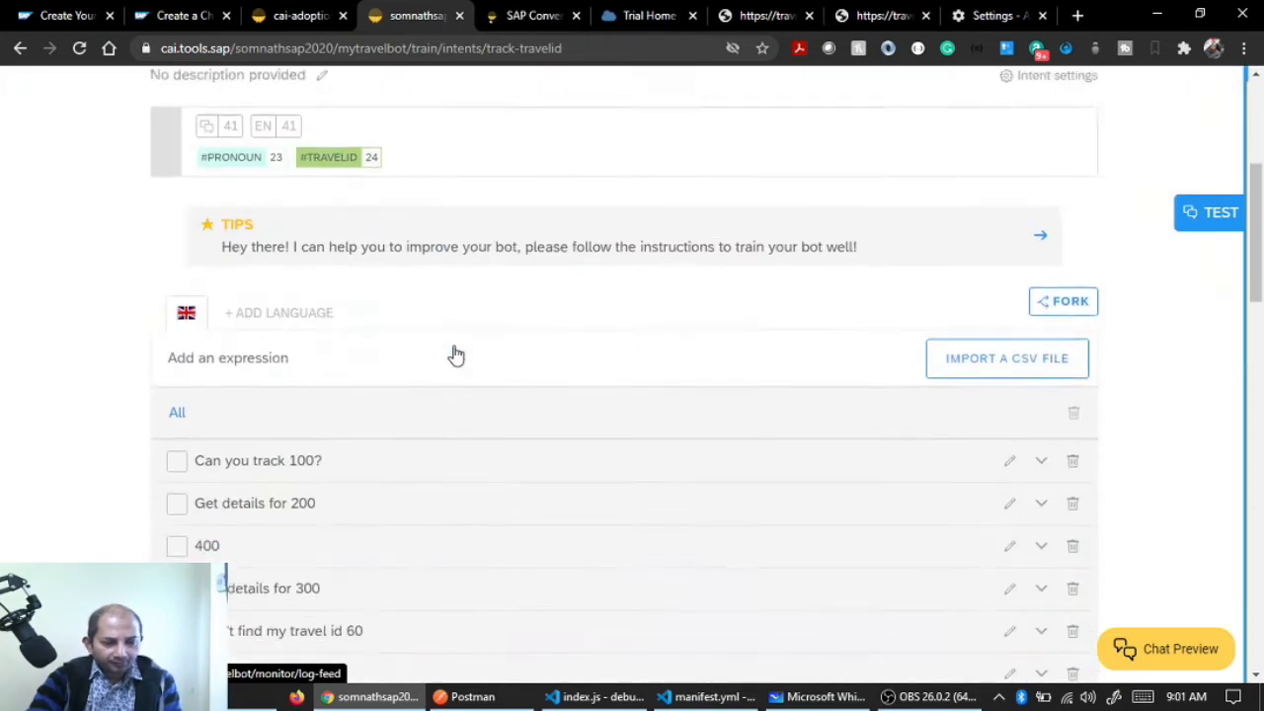
scroll(455, 356, "down", 10)
scroll(451, 355, "up", 15)
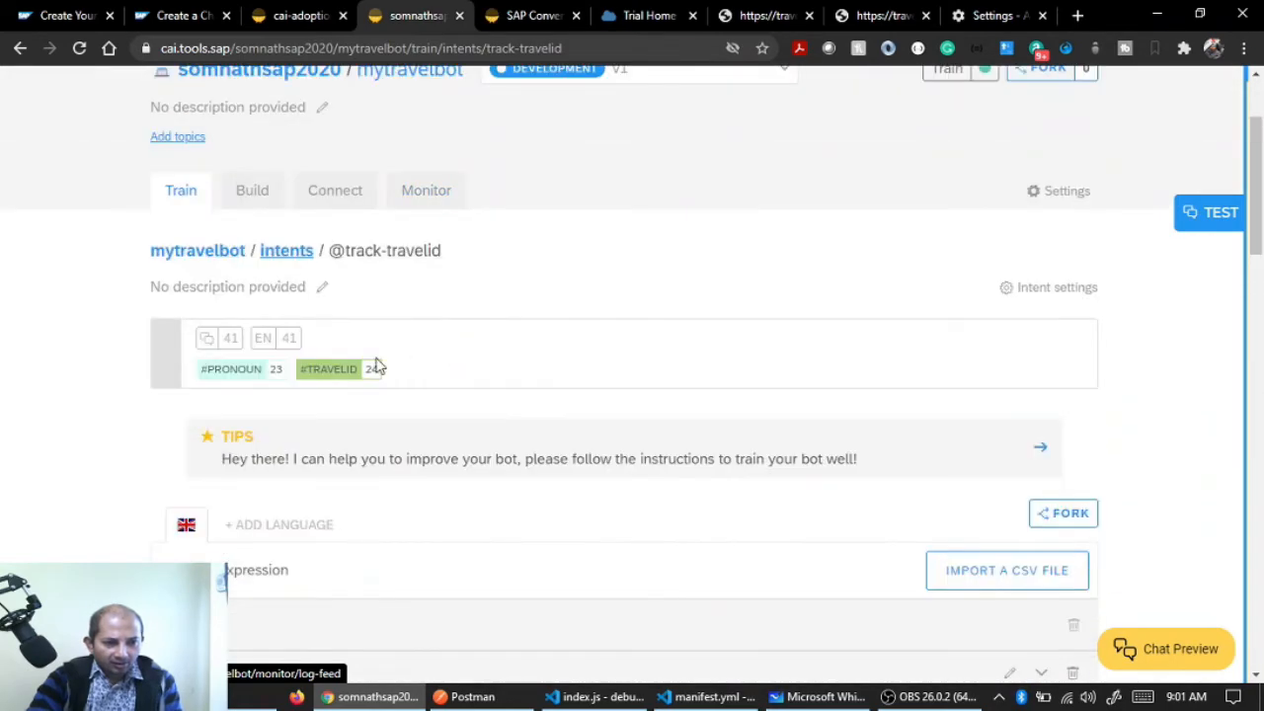
left_click(281, 253)
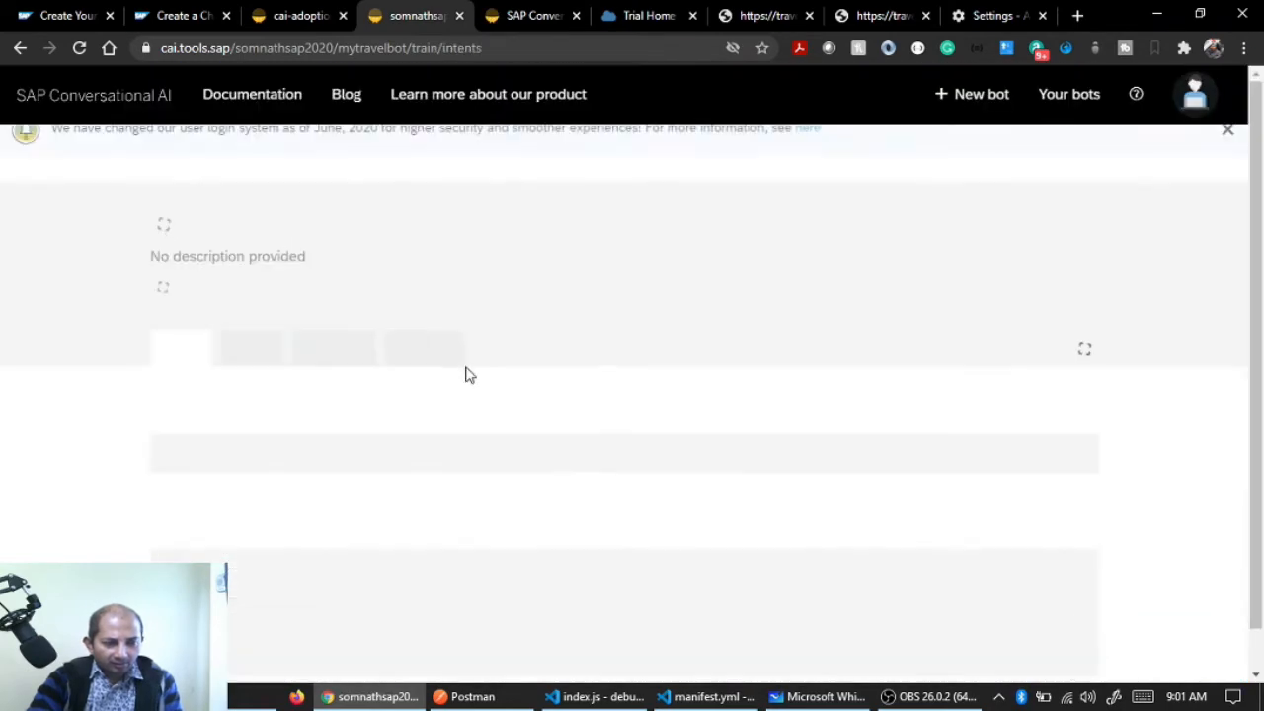
scroll(469, 375, "down", 1)
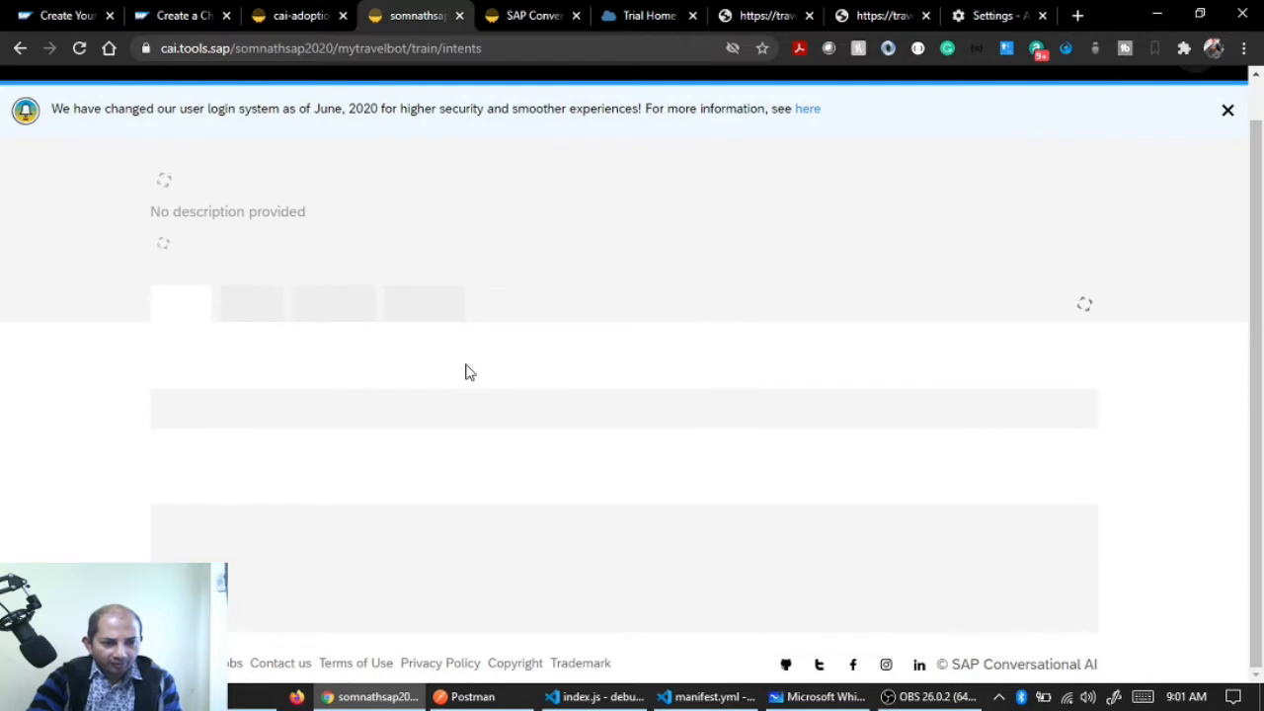
scroll(465, 369, "down", 2)
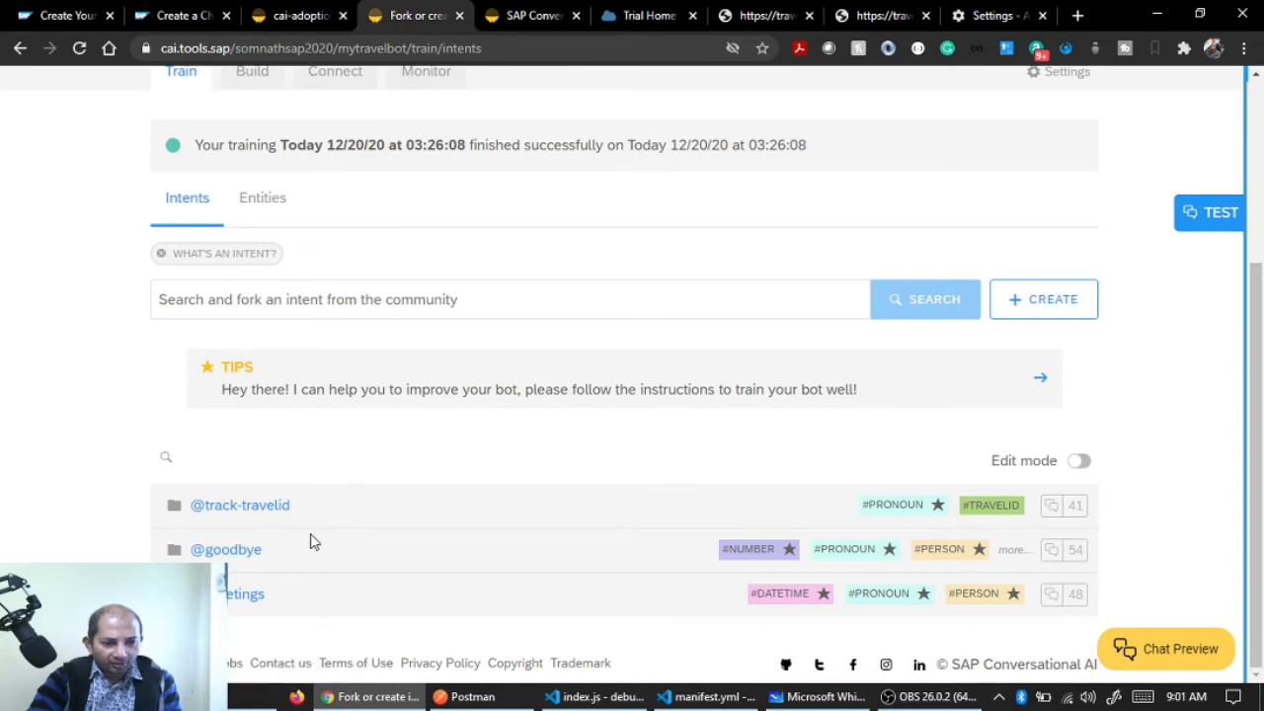
scroll(331, 536, "up", 3)
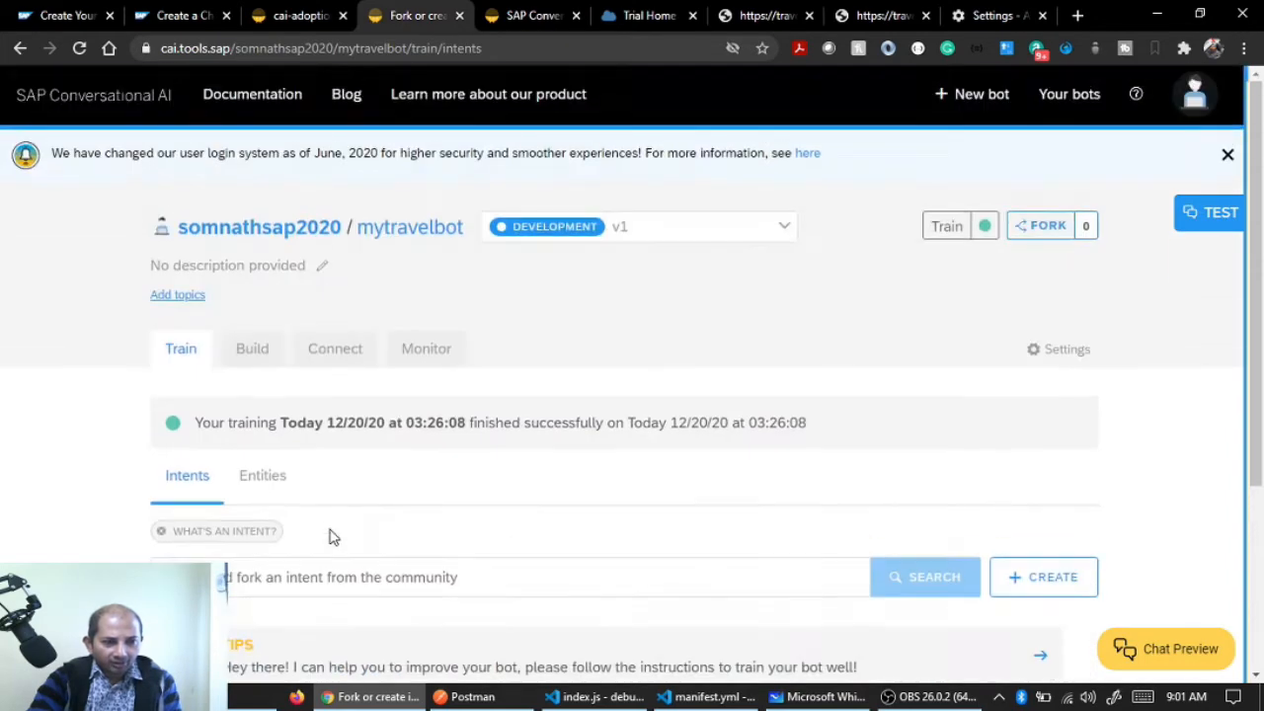
Open the travelbot bot from the account's list of bots
left_click(282, 235)
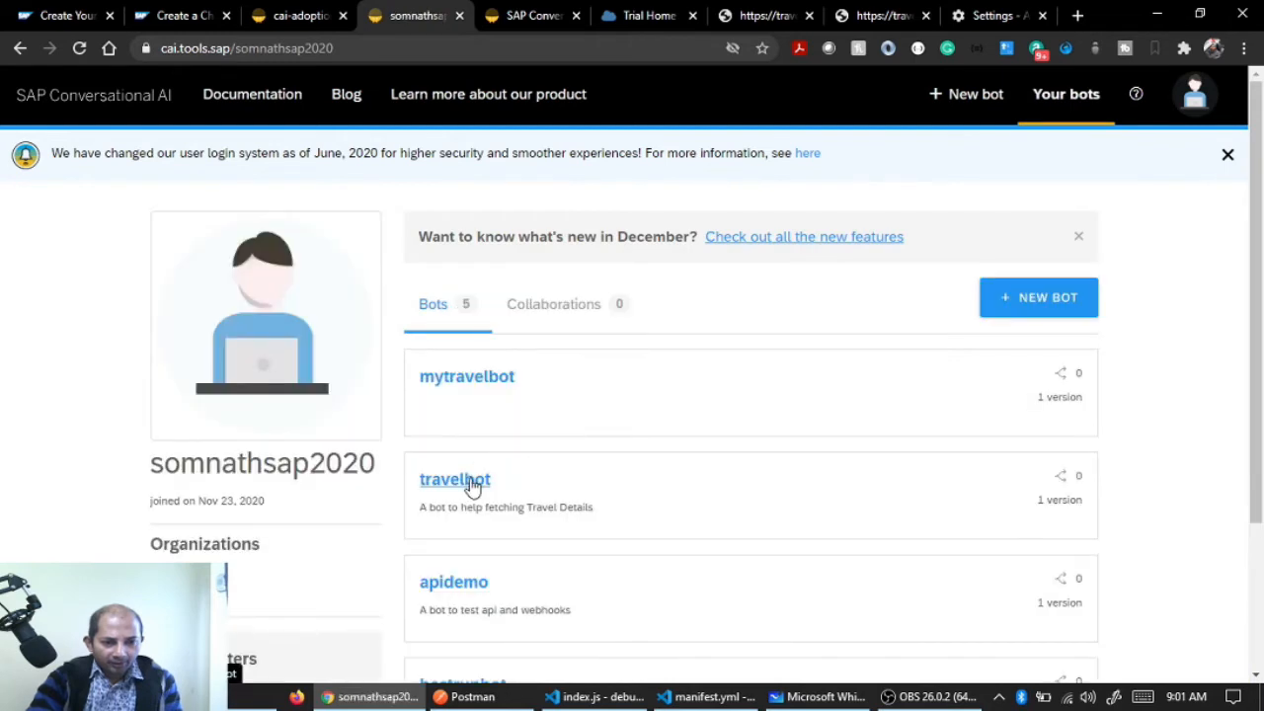
left_click(473, 485)
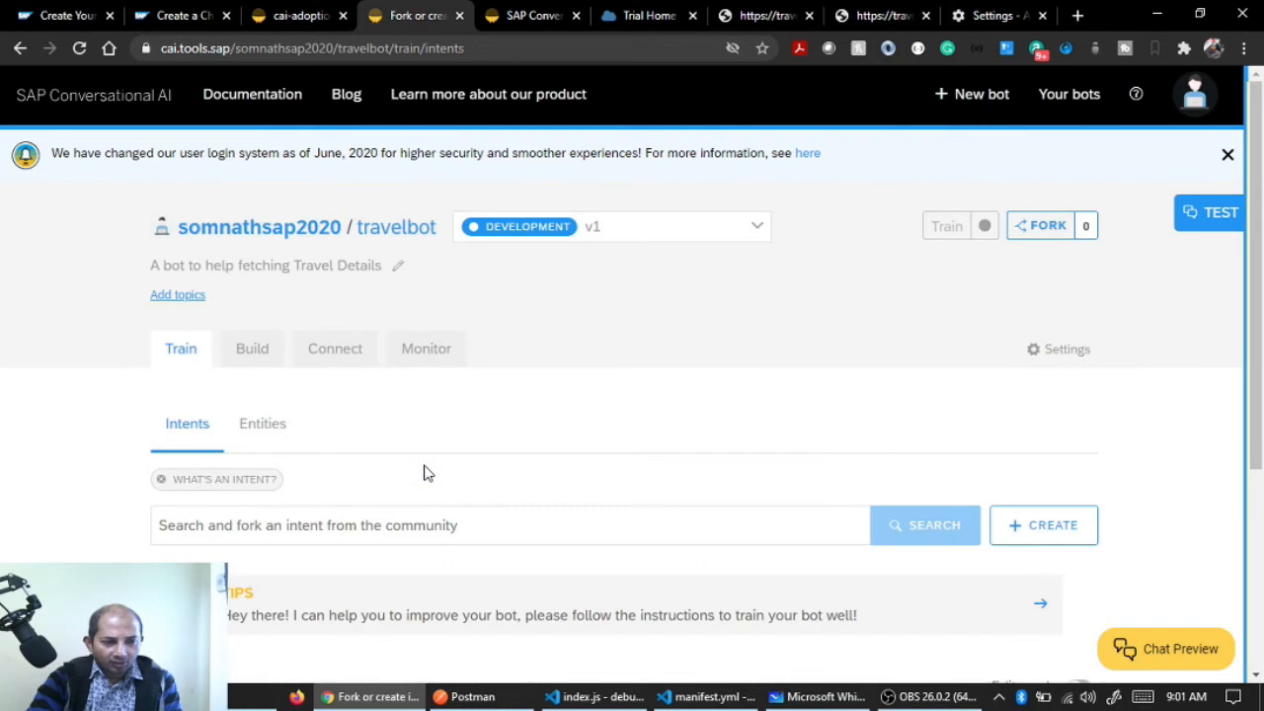
scroll(422, 474, "down", 4)
left_click(215, 508)
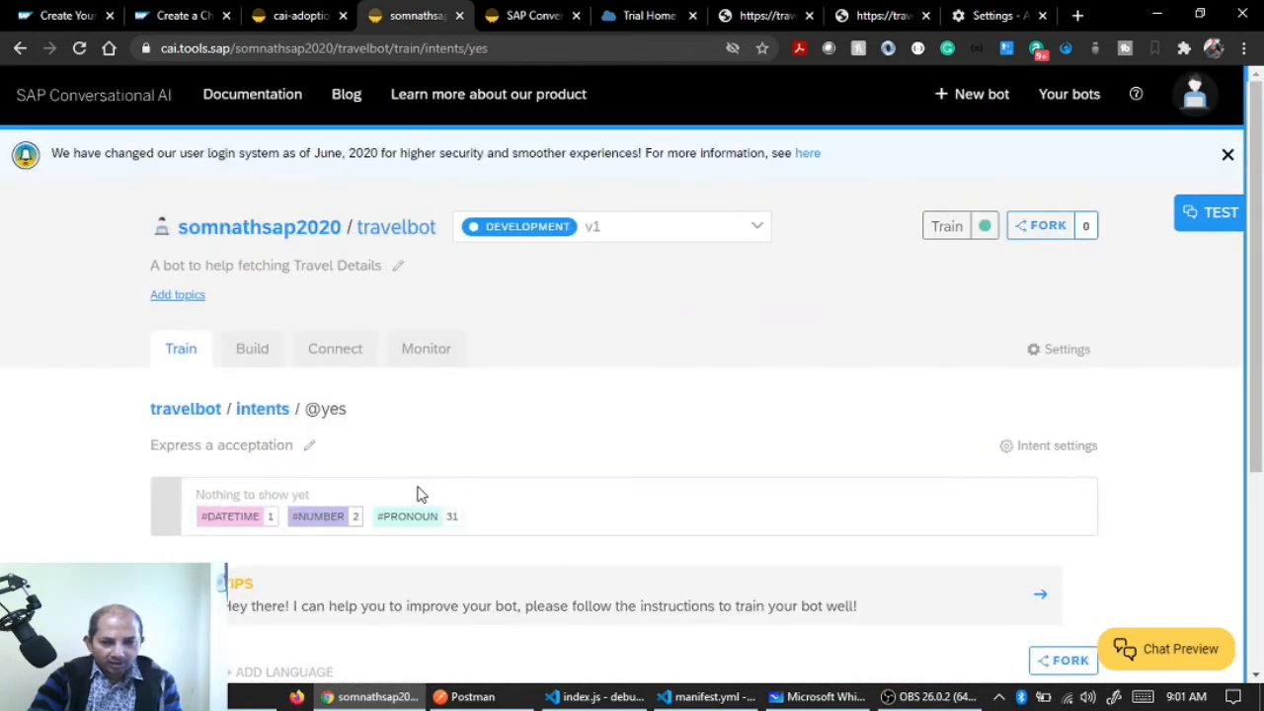
scroll(668, 519, "down", 2)
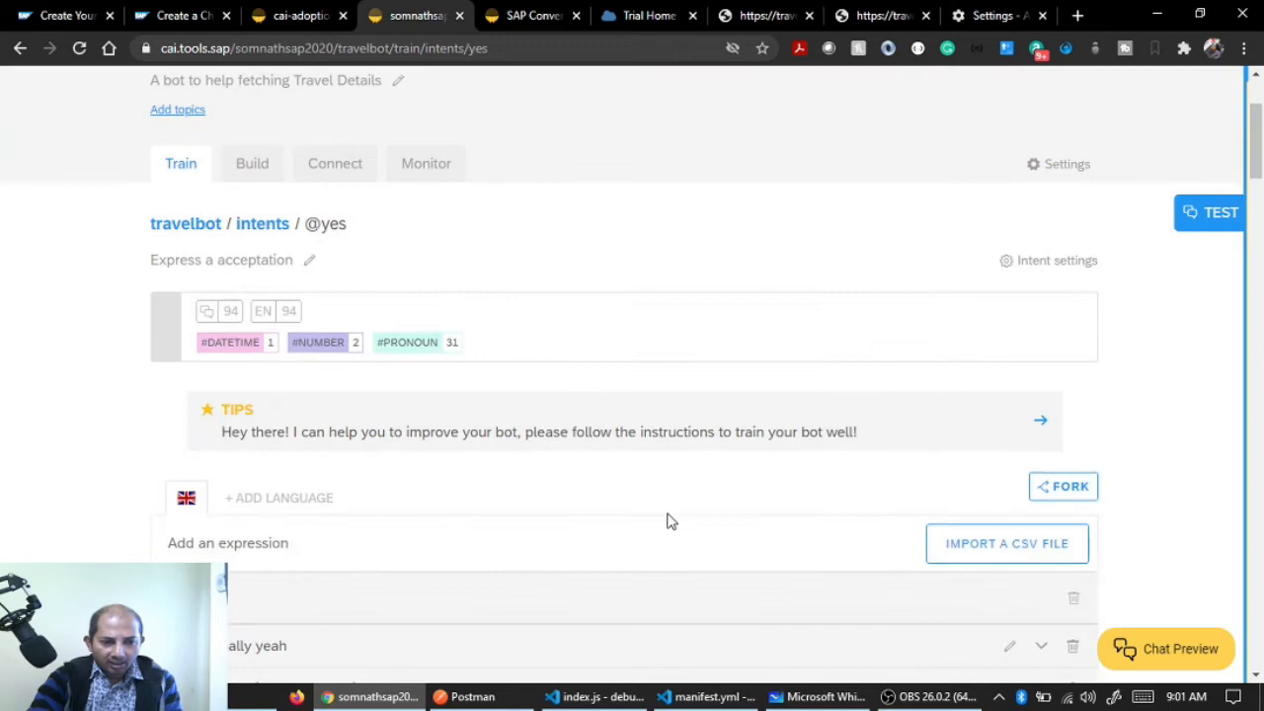
left_click(1063, 486)
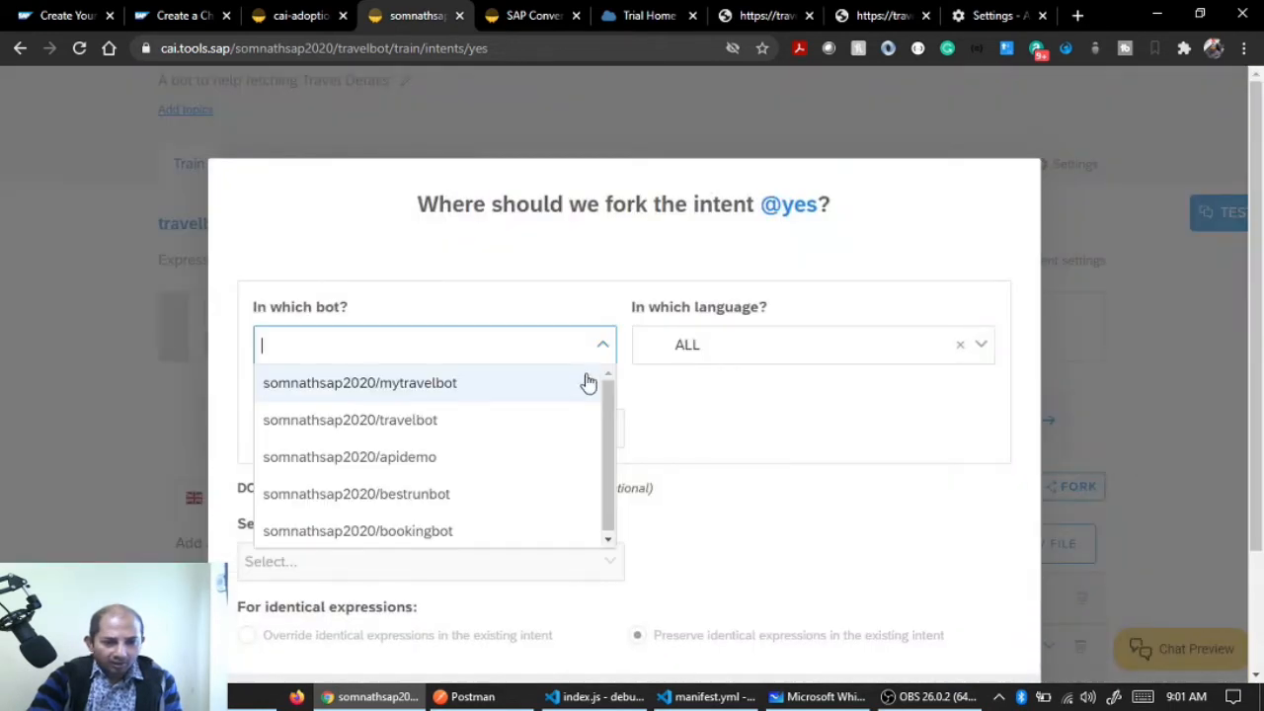
left_click(474, 382)
scroll(934, 533, "down", 2)
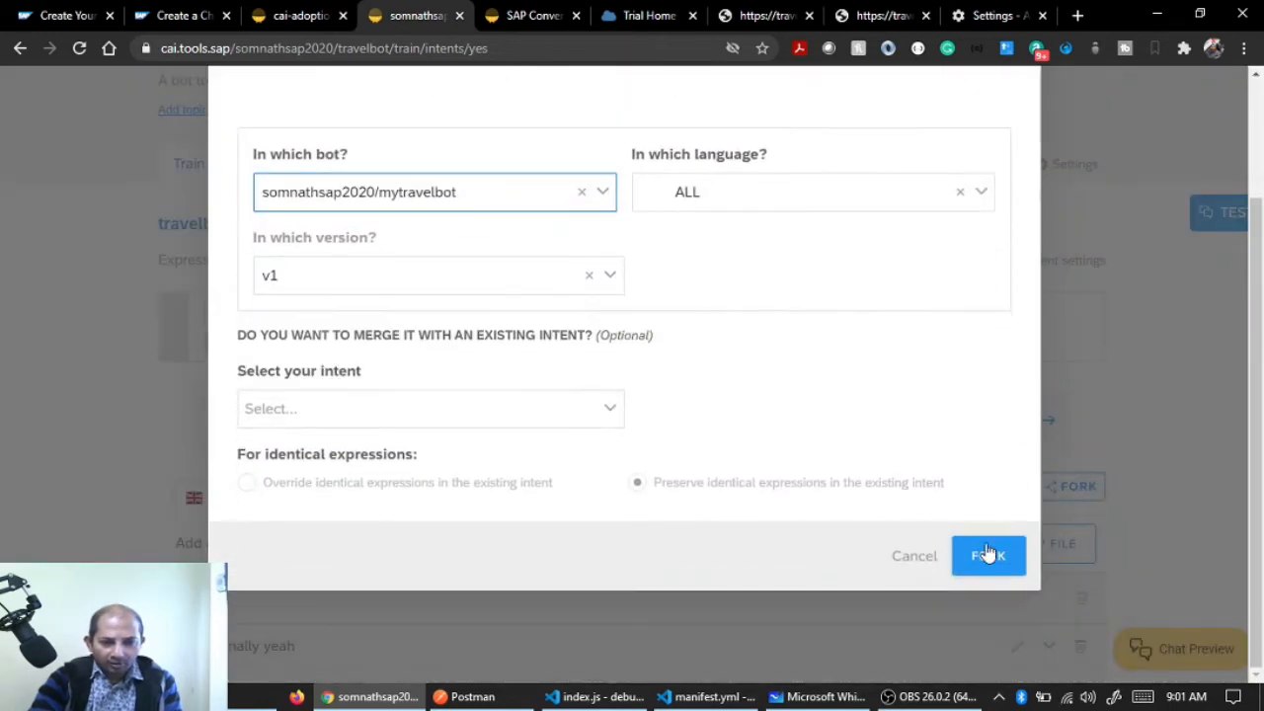
left_click(995, 554)
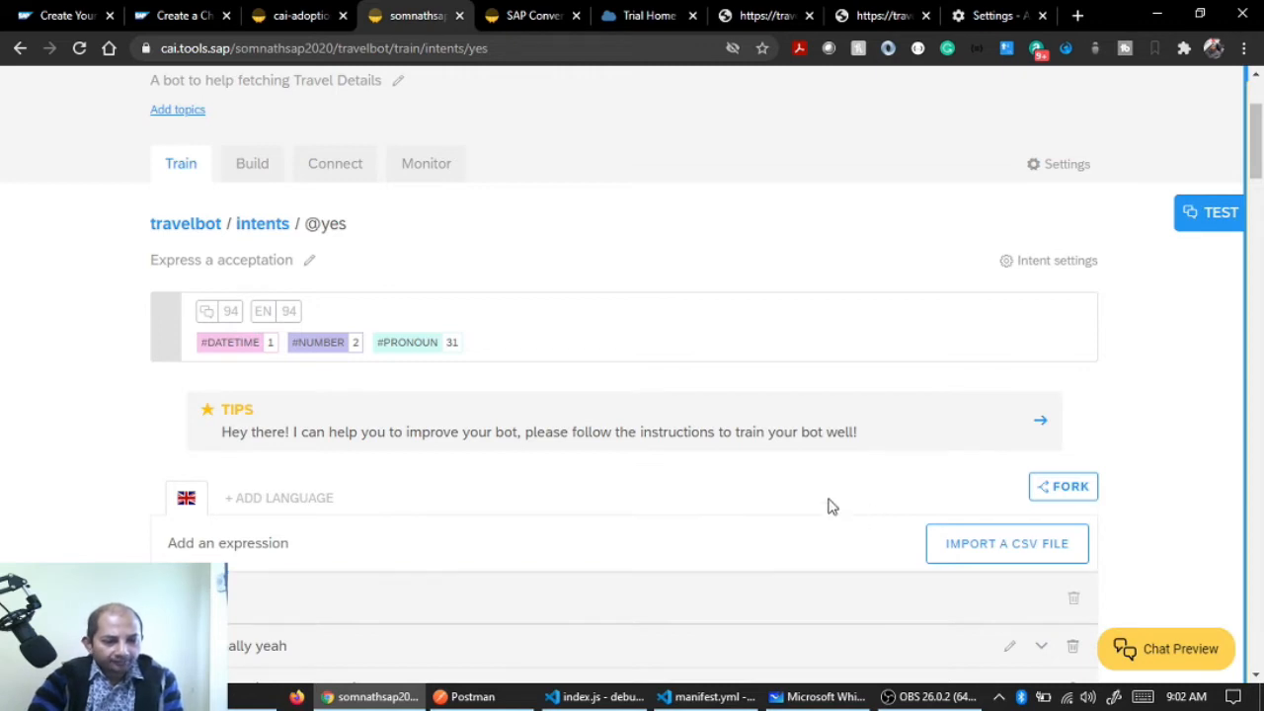
scroll(784, 485, "down", 2)
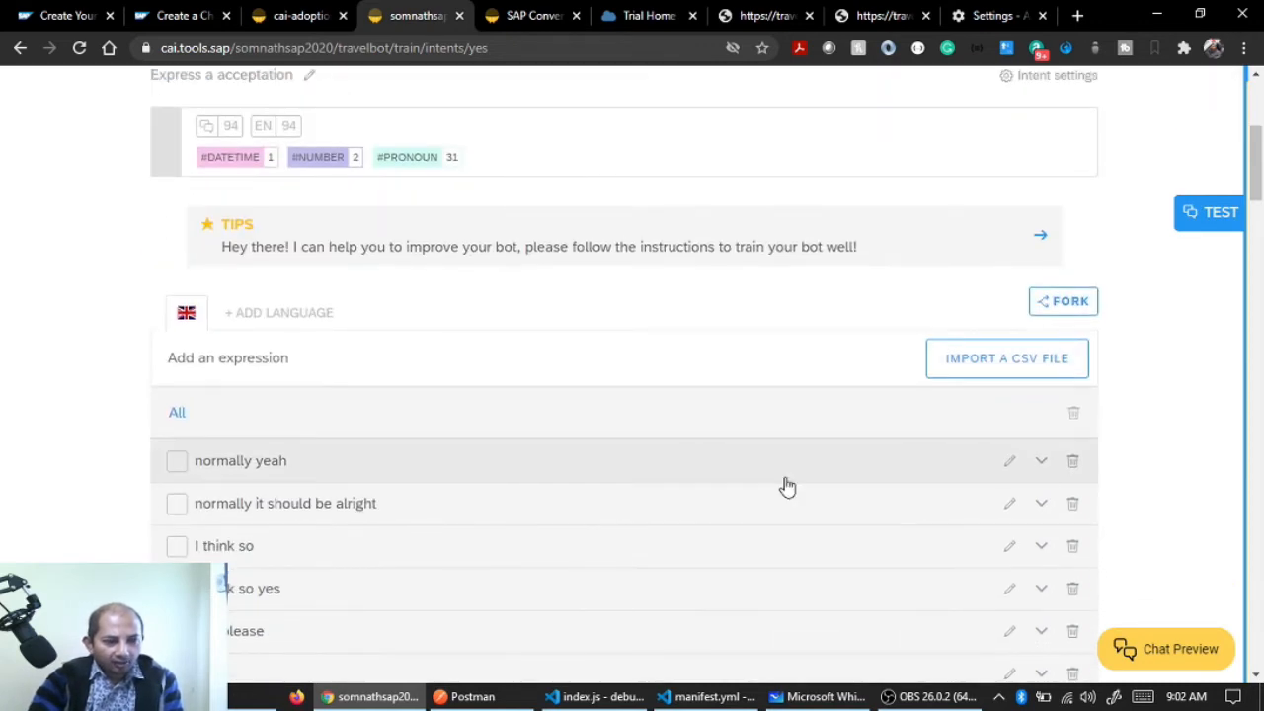
scroll(787, 486, "up", 4)
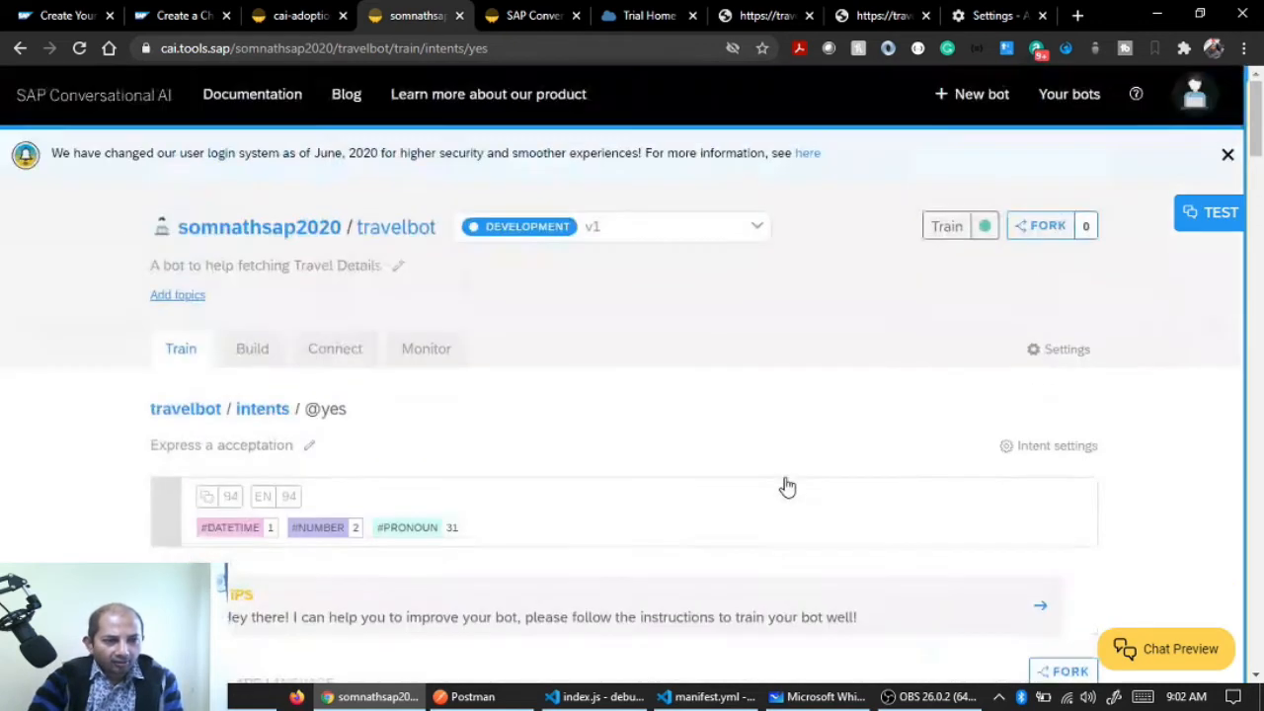
left_click(279, 232)
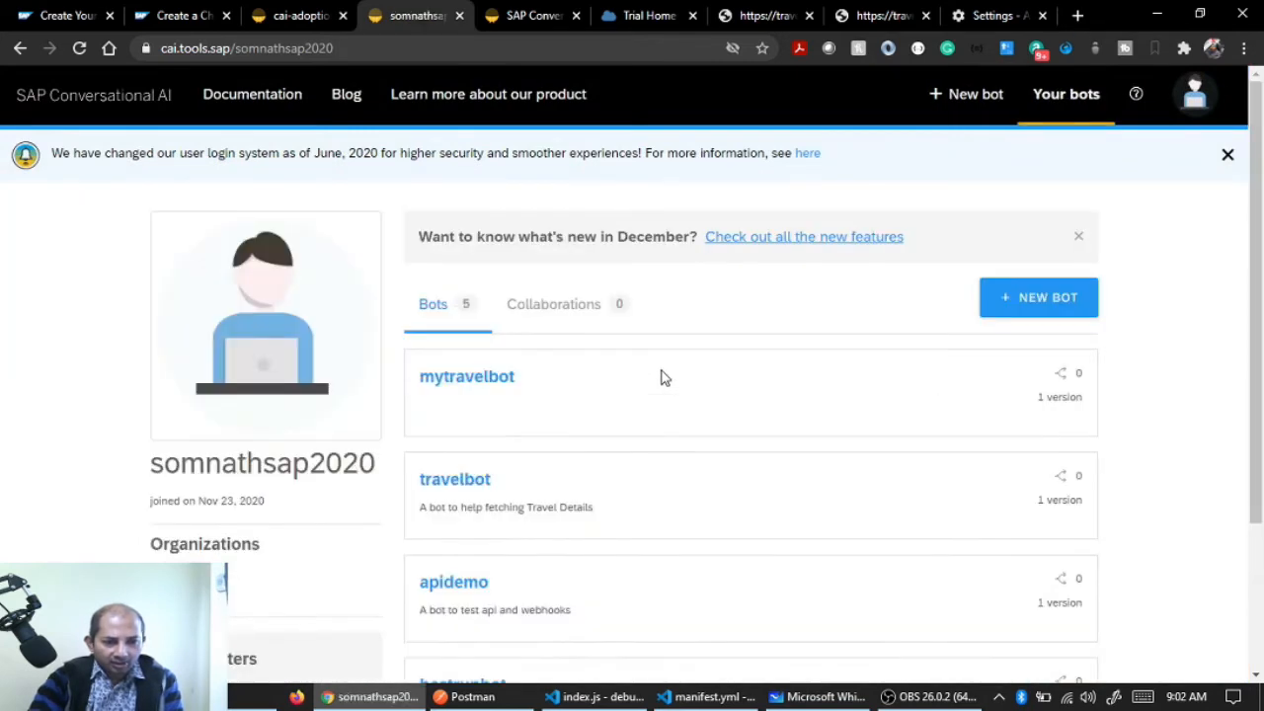
left_click(457, 378)
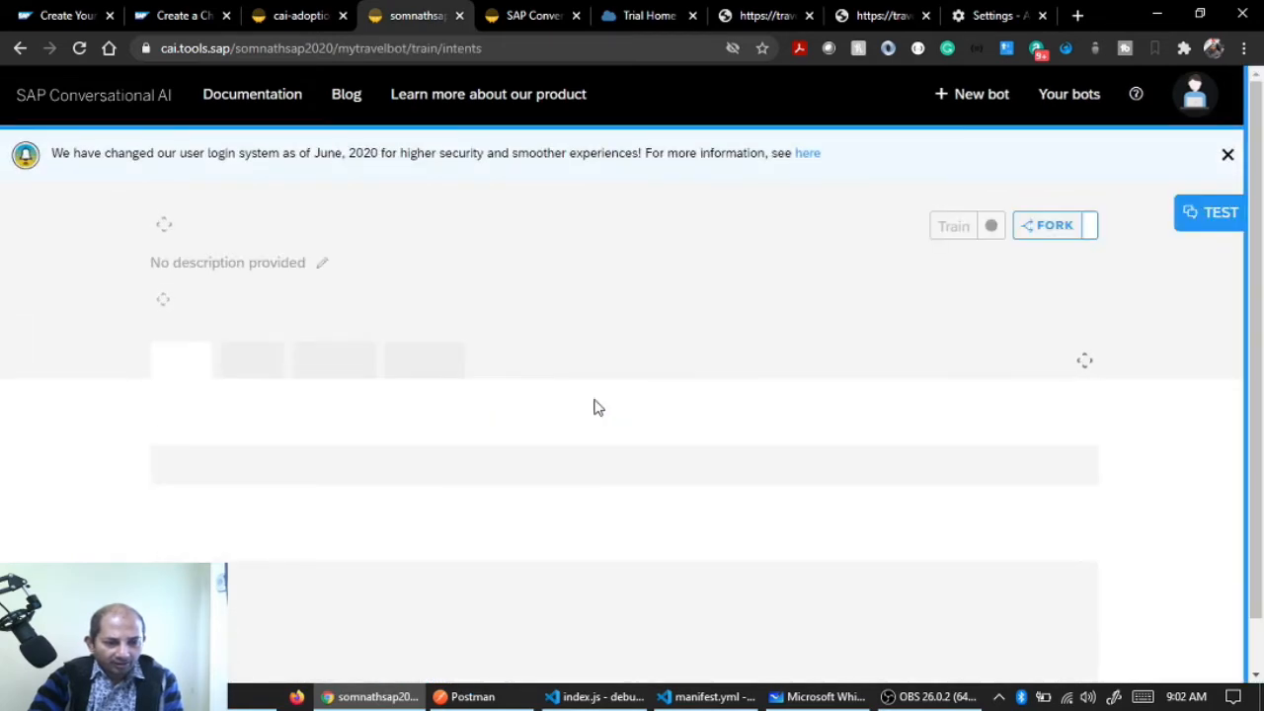
scroll(595, 406, "down", 3)
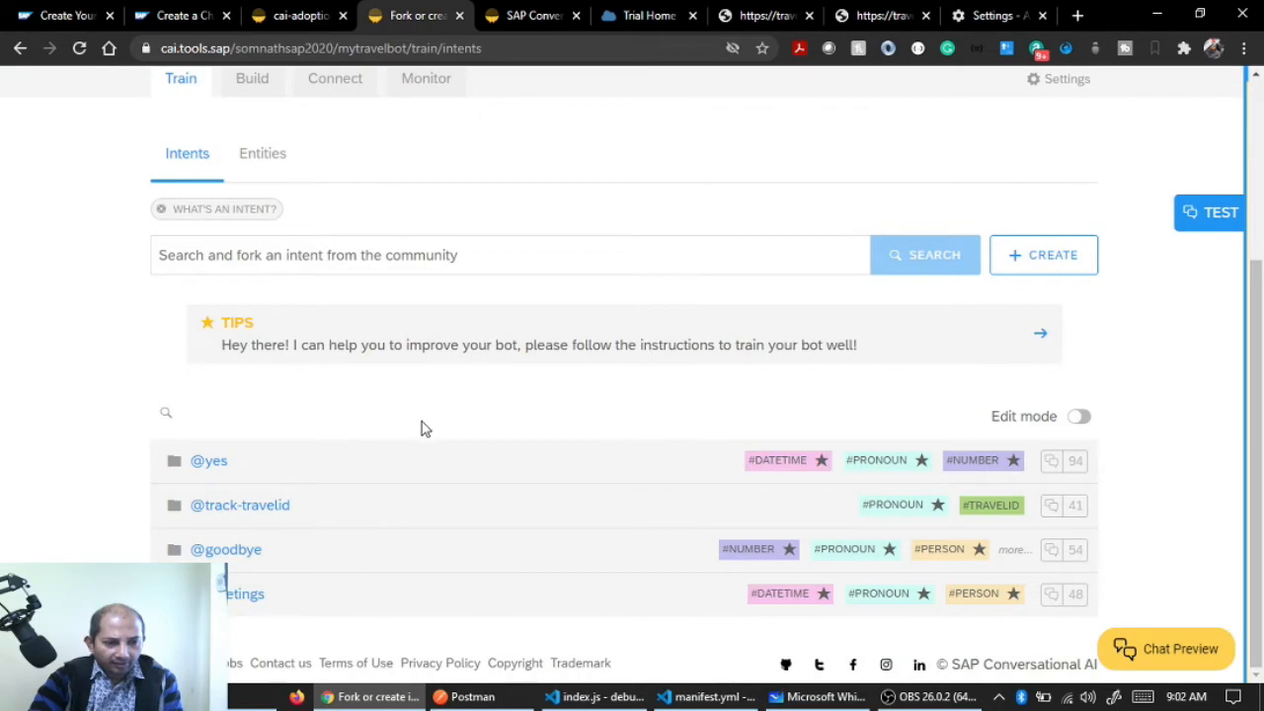
left_click(208, 520)
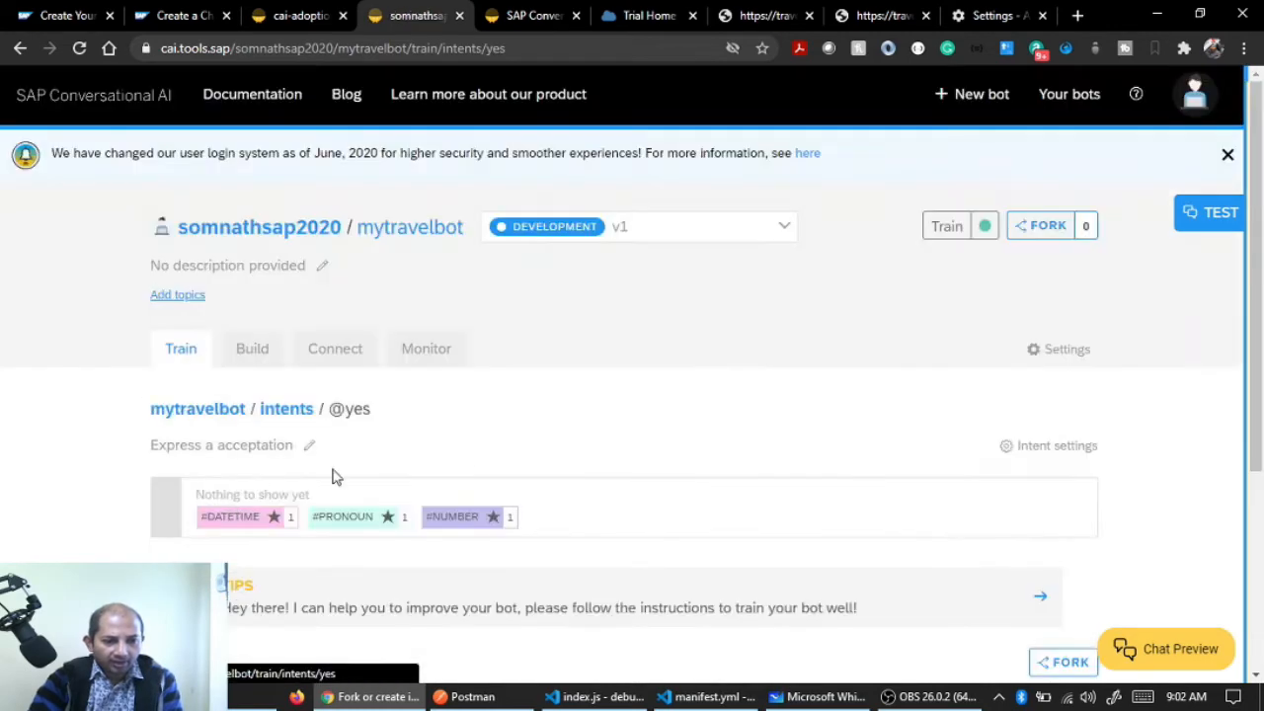
scroll(395, 465, "down", 3)
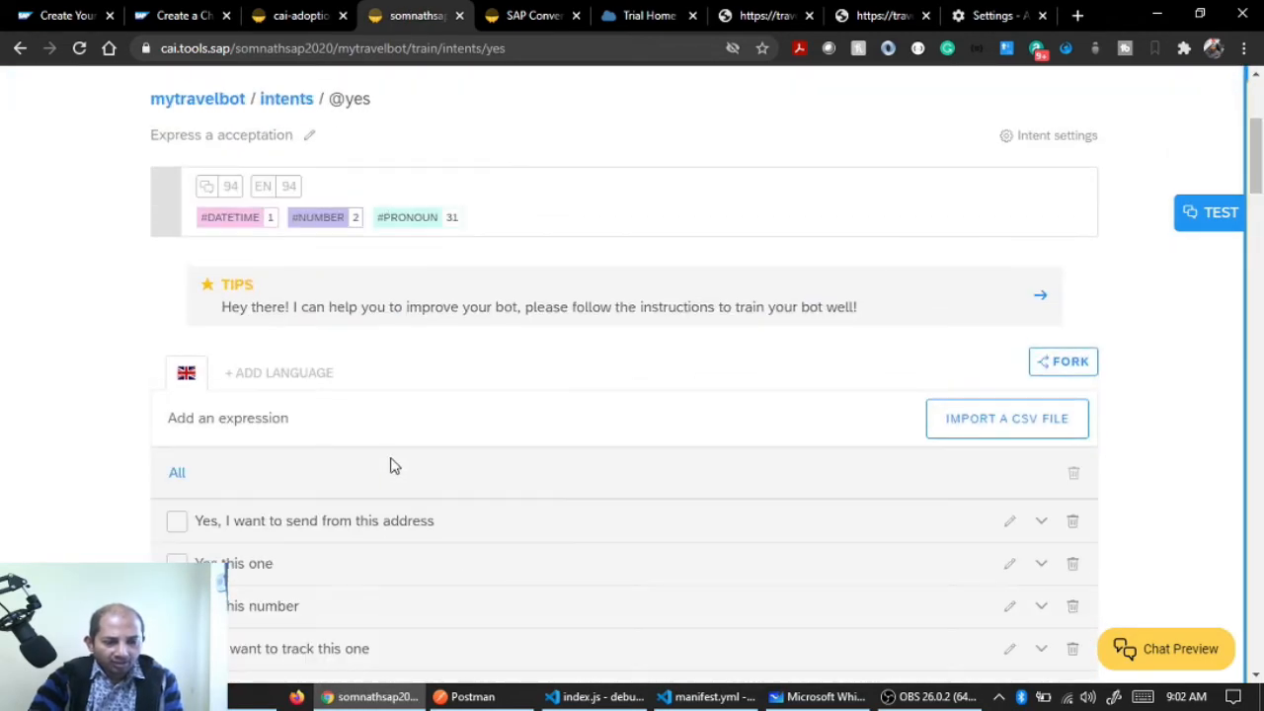
scroll(393, 465, "down", 20)
scroll(387, 467, "up", 20)
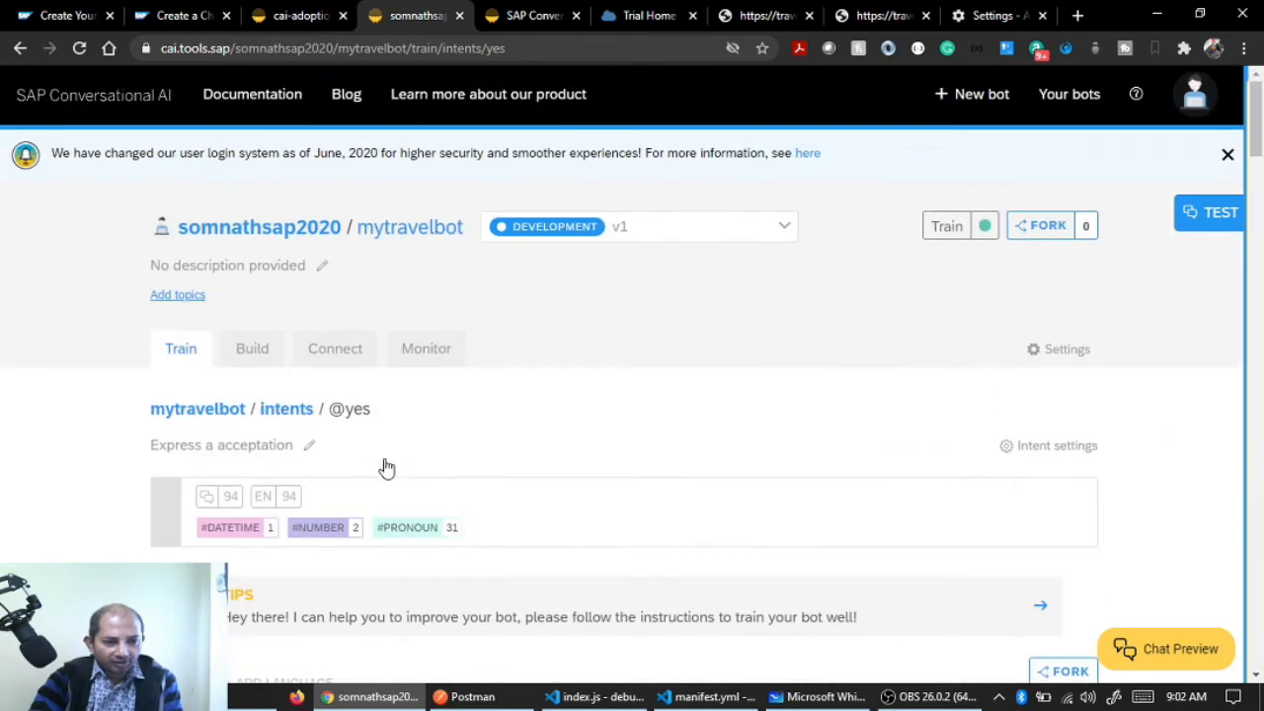
Return to mytravelbot's intents overview and look through the listed intents
left_click(281, 408)
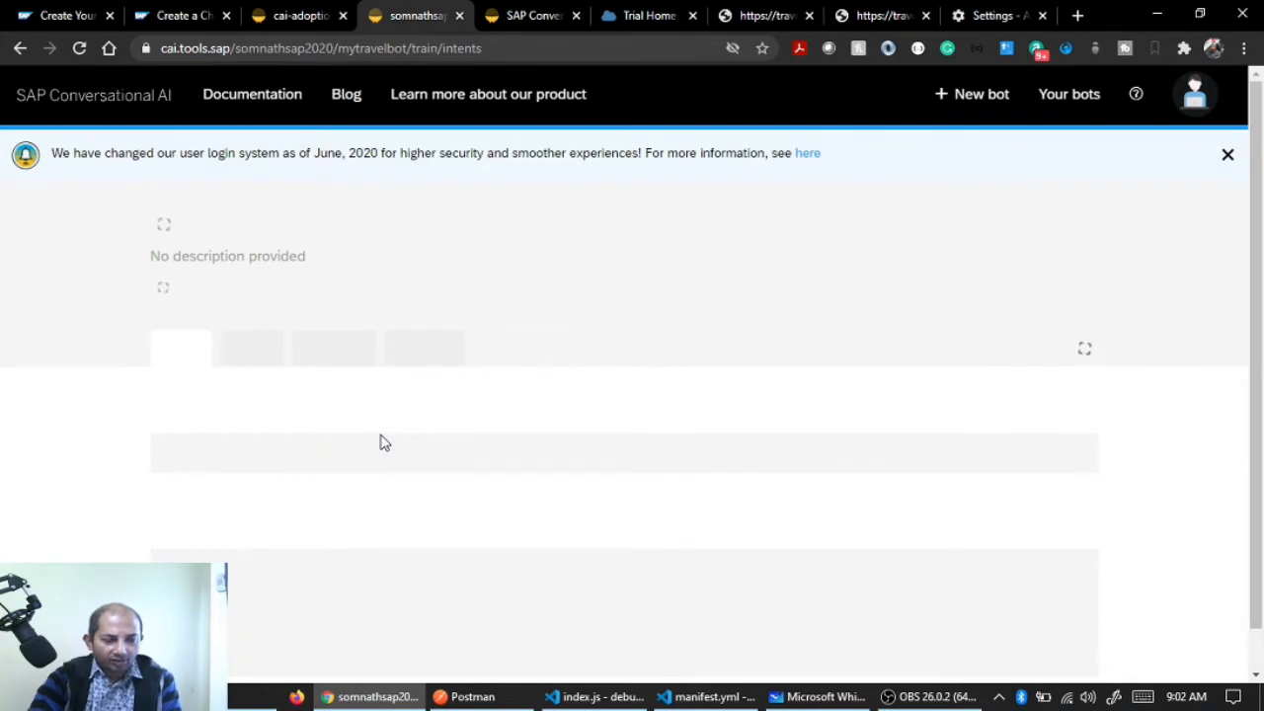
scroll(385, 444, "down", 3)
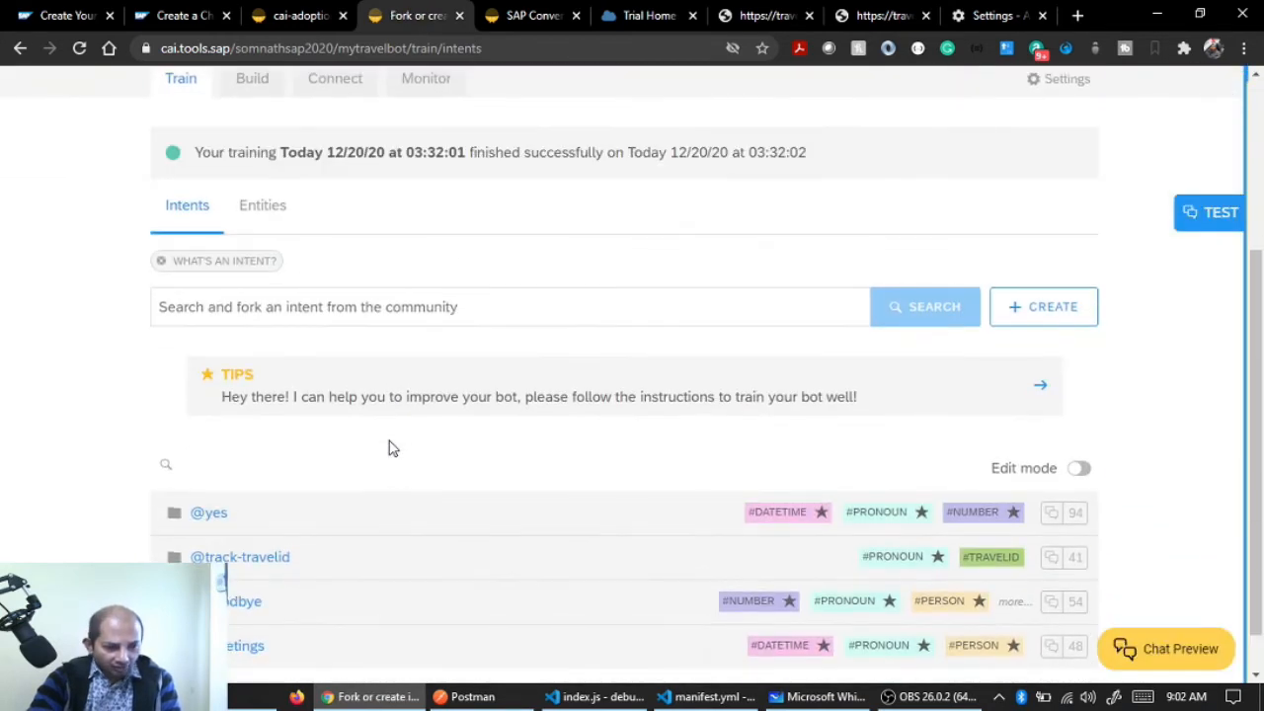
scroll(424, 459, "down", 1)
scroll(454, 469, "up", 4)
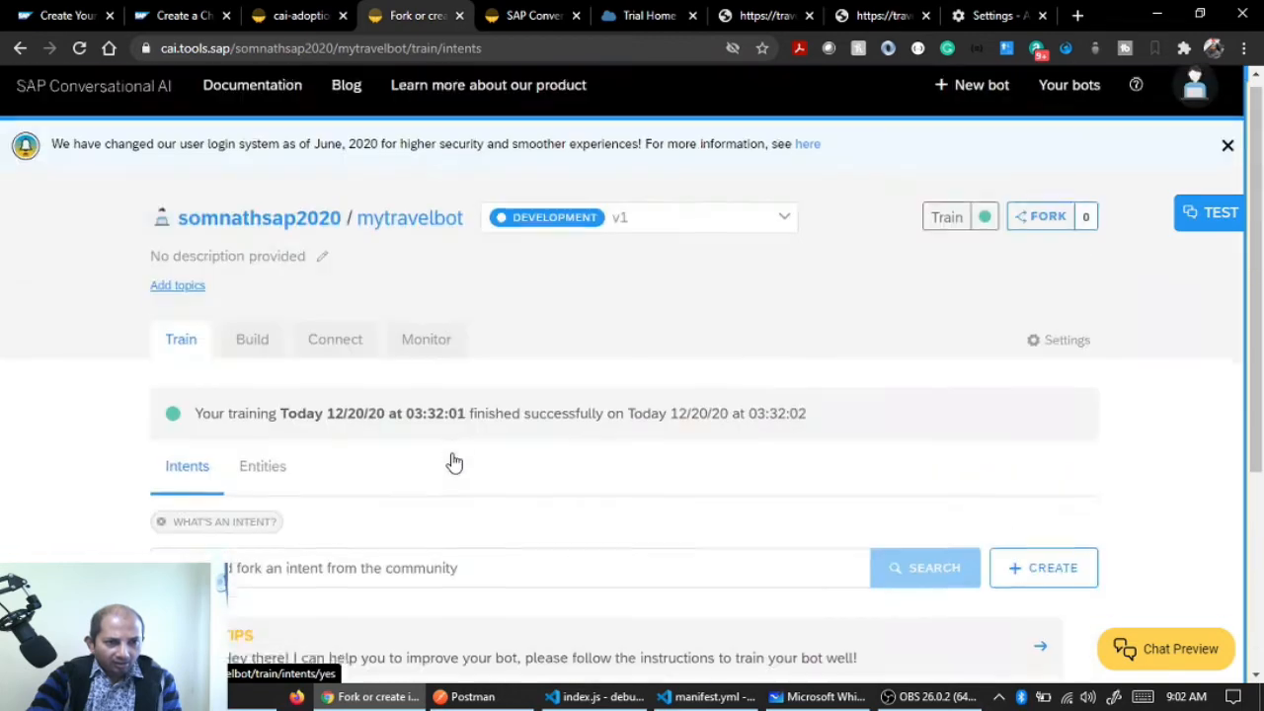
left_click(301, 229)
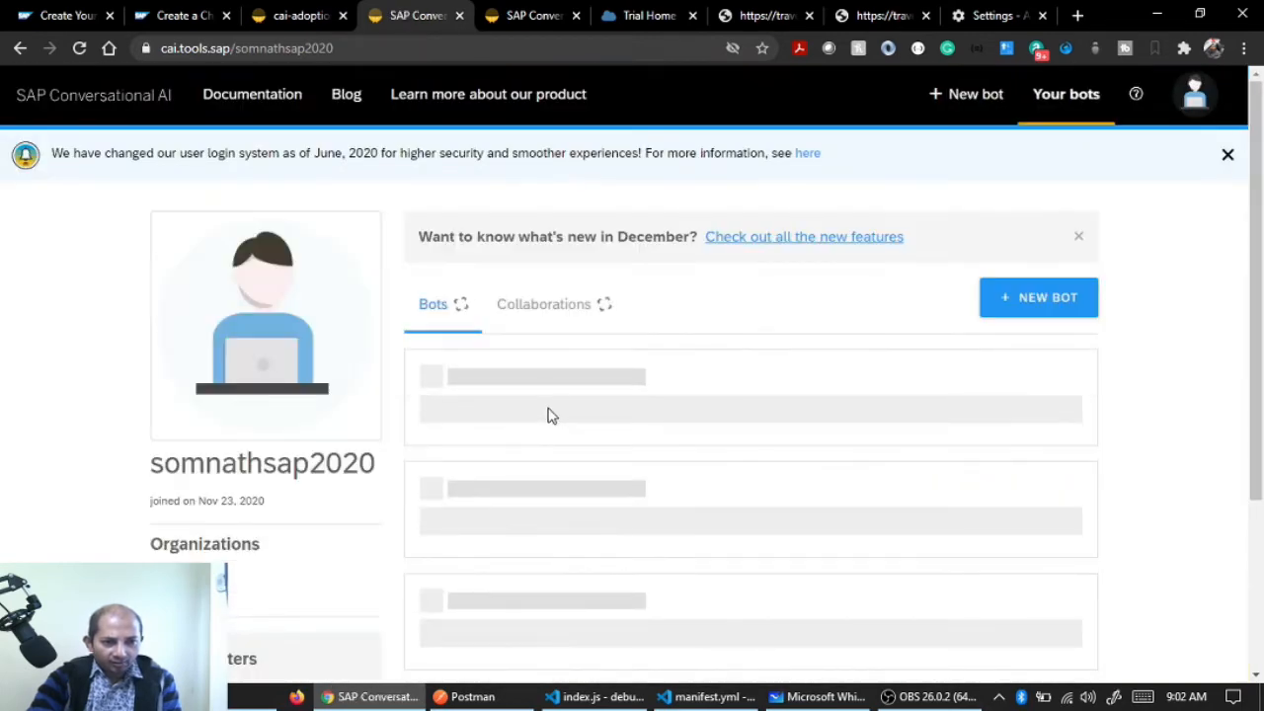
left_click(454, 482)
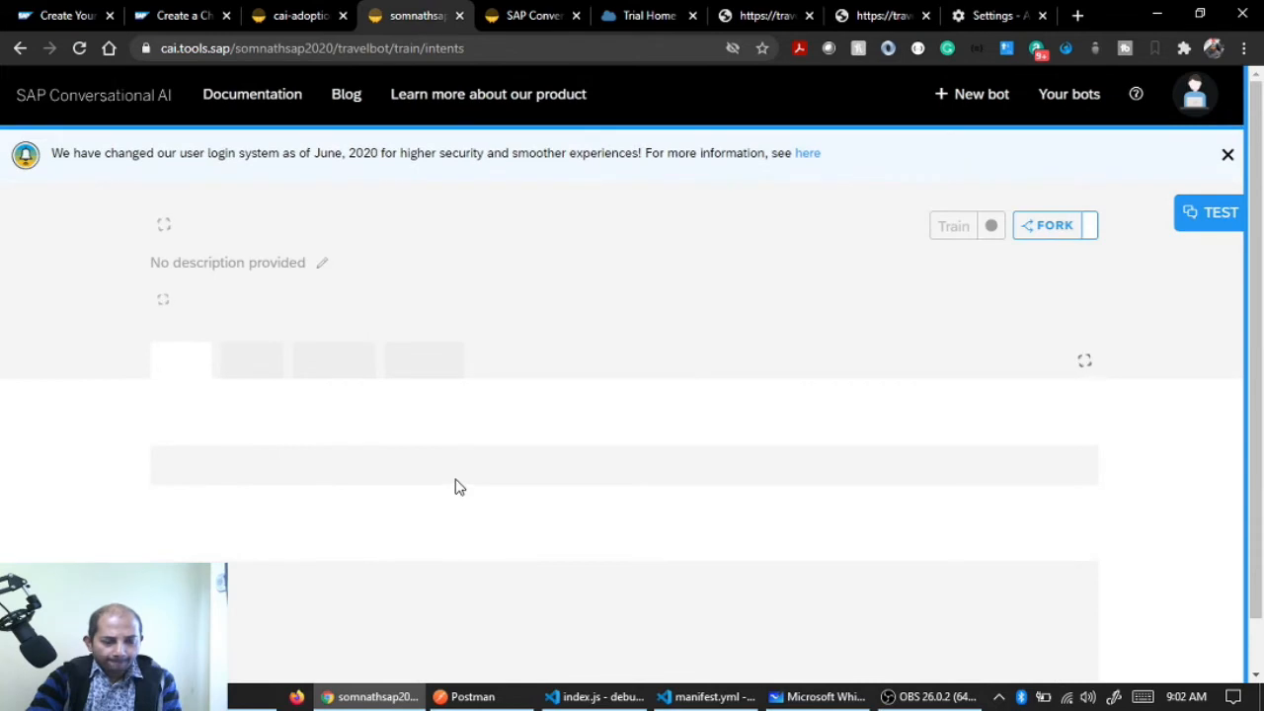
scroll(454, 485, "down", 3)
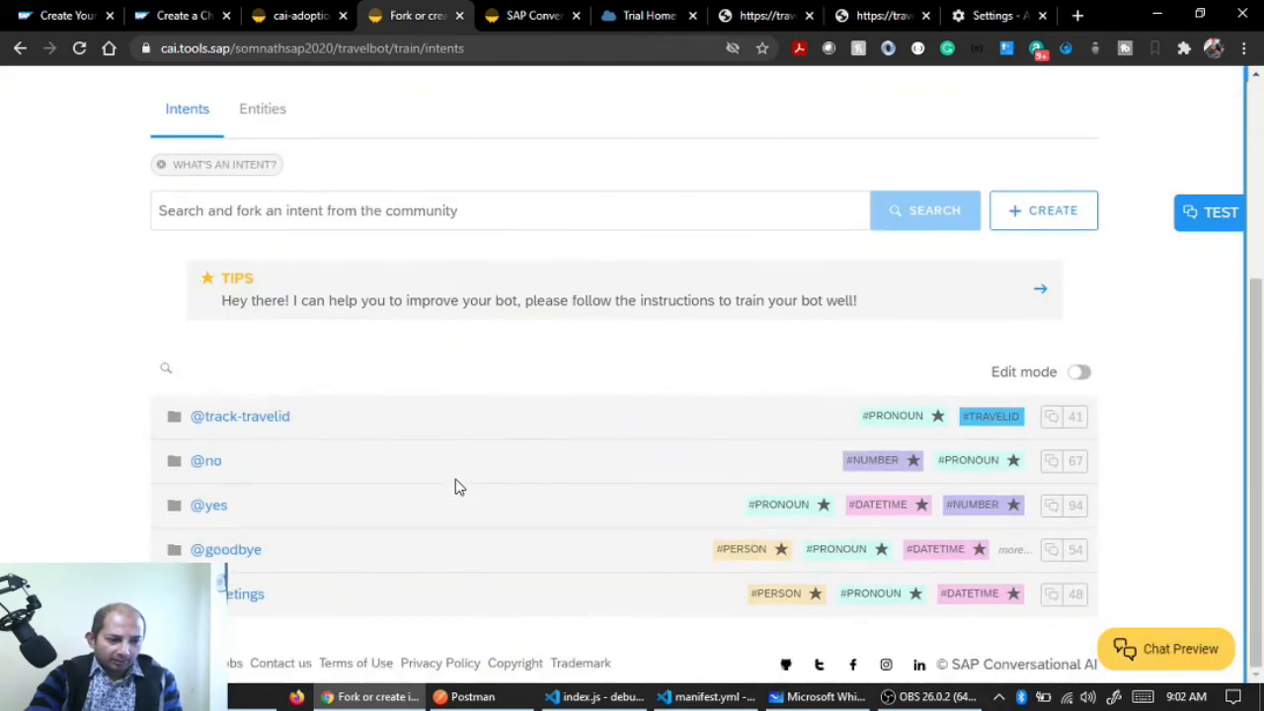
left_click(206, 462)
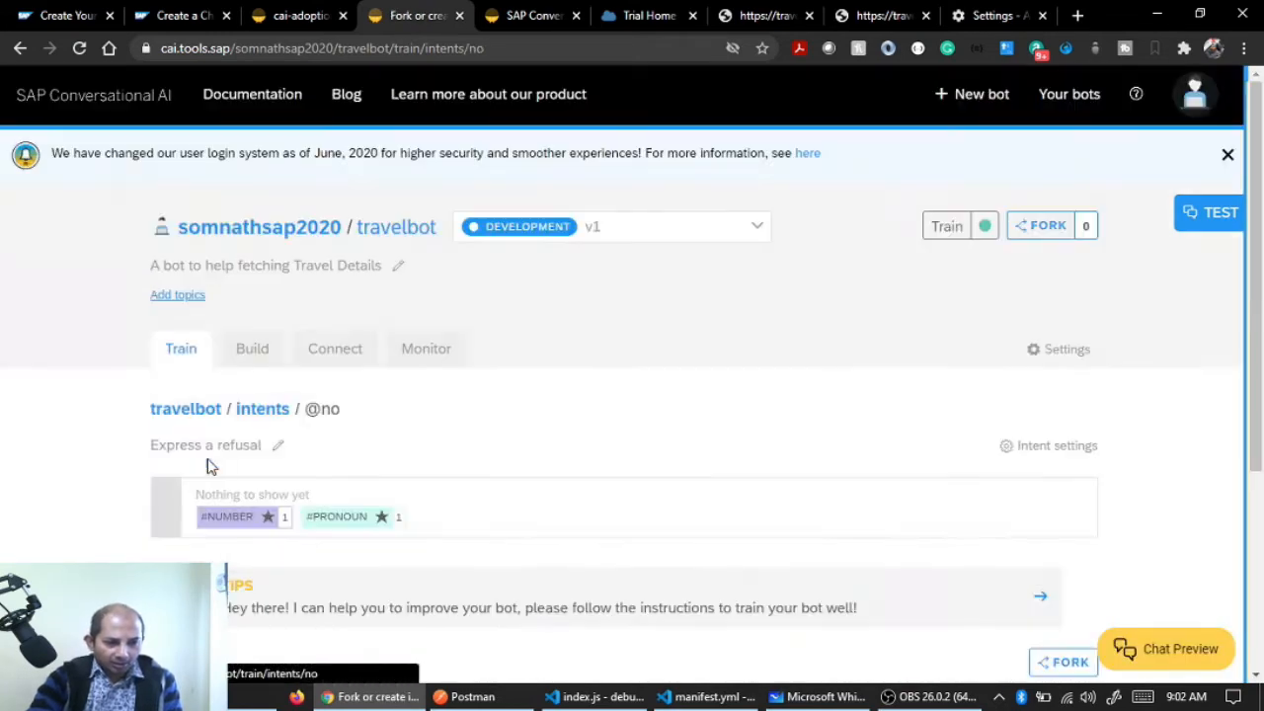
scroll(540, 509, "down", 3)
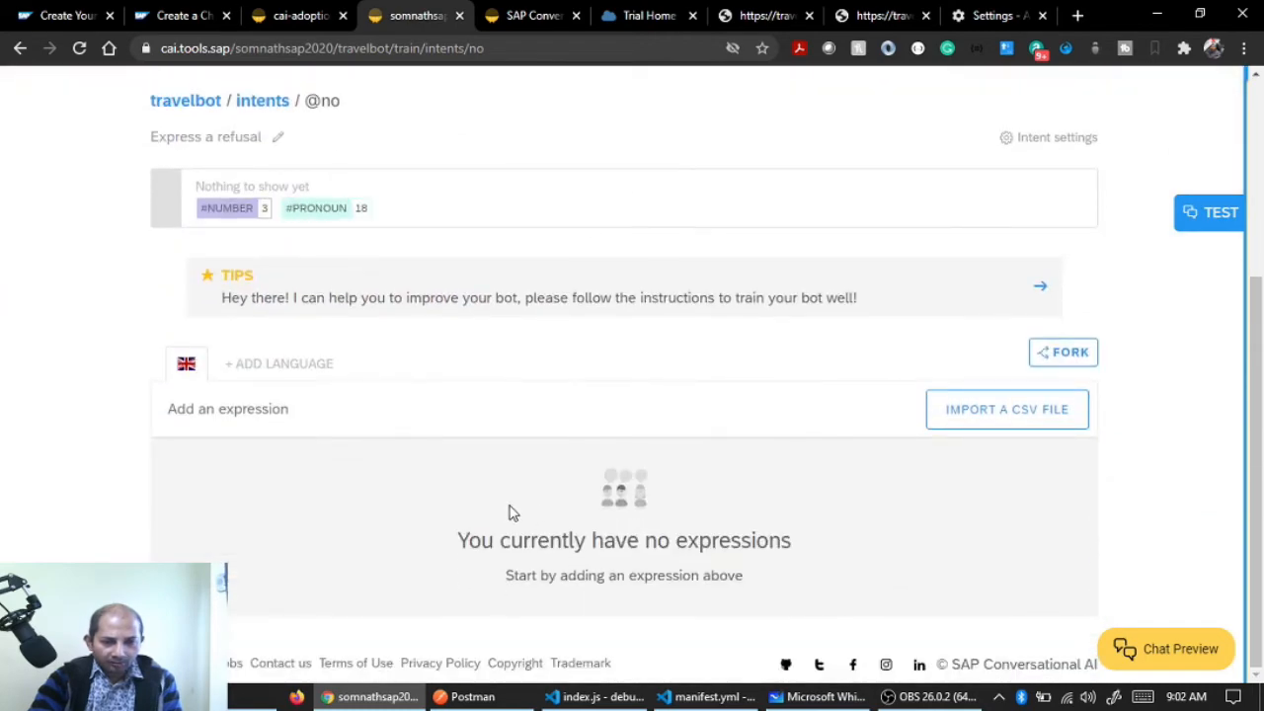
left_click(1053, 365)
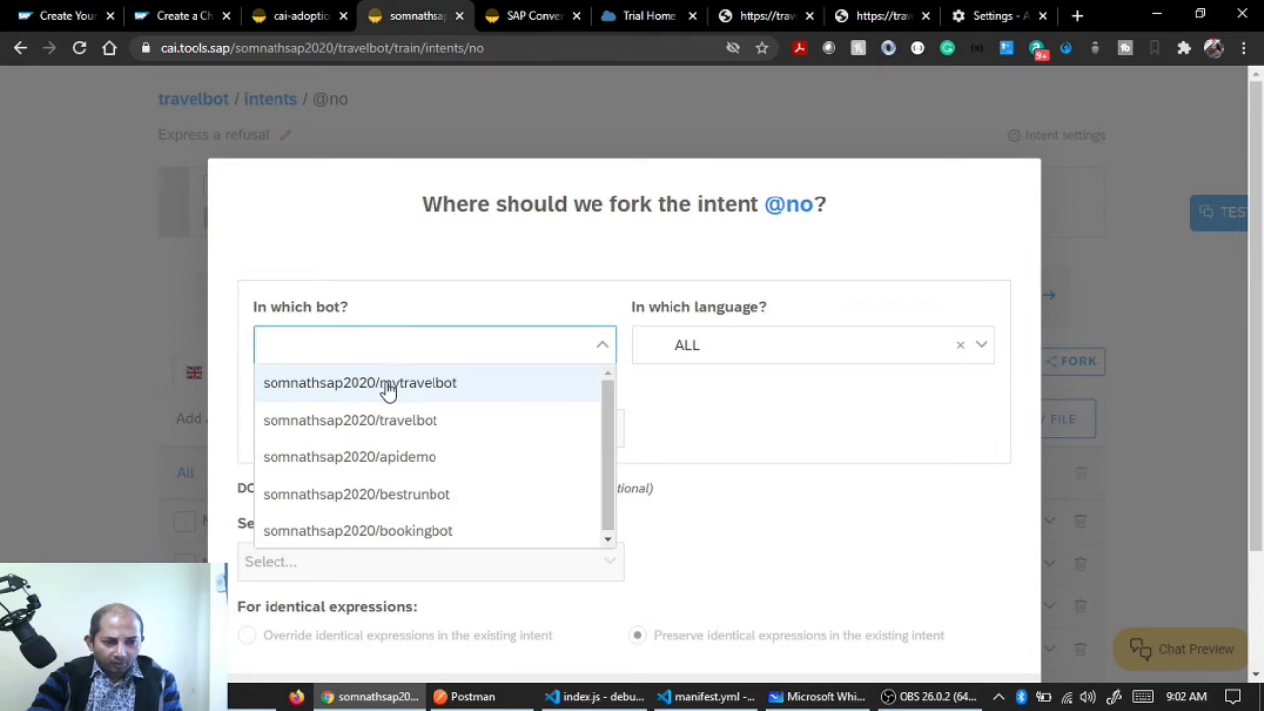
left_click(383, 387)
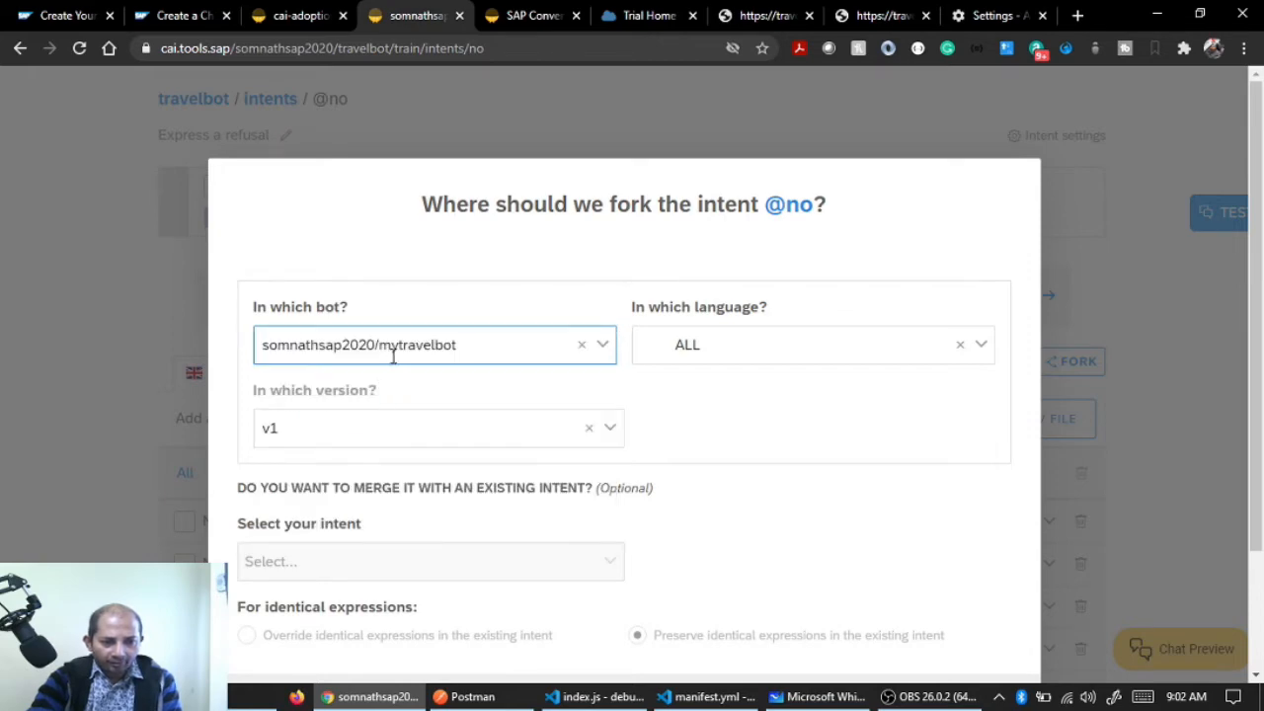
scroll(866, 584, "down", 2)
left_click(987, 557)
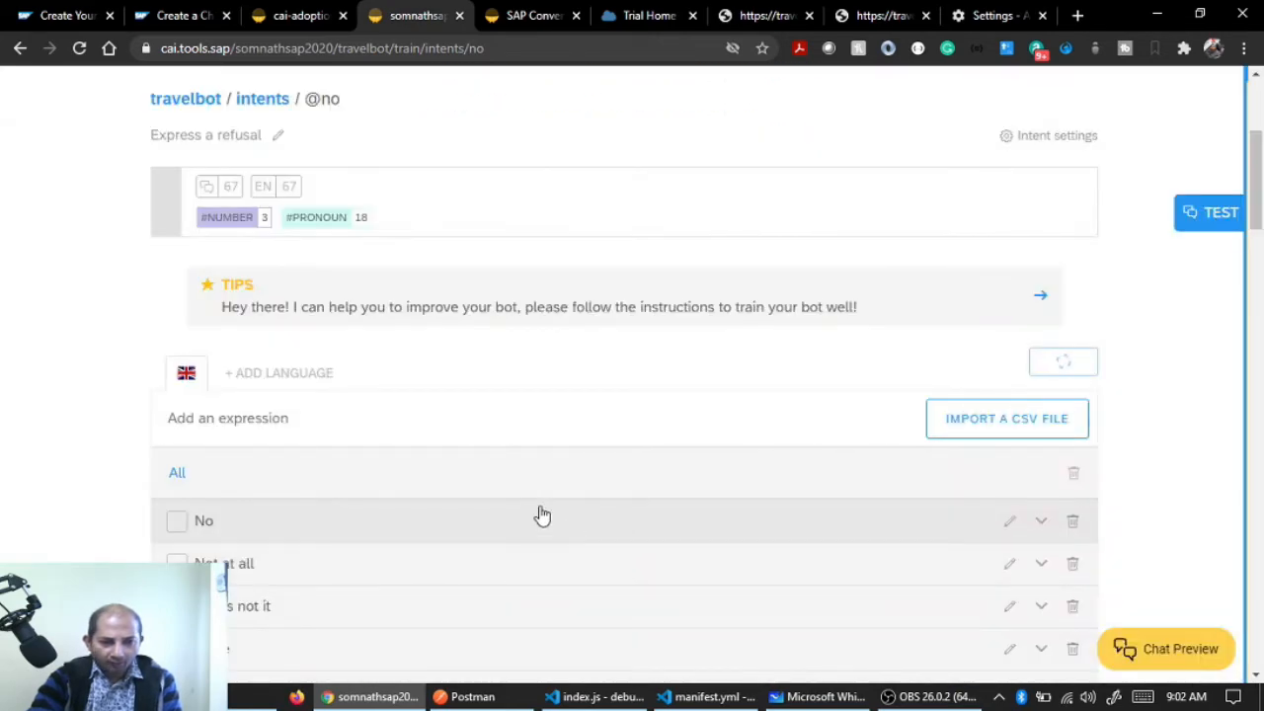
scroll(542, 514, "up", 3)
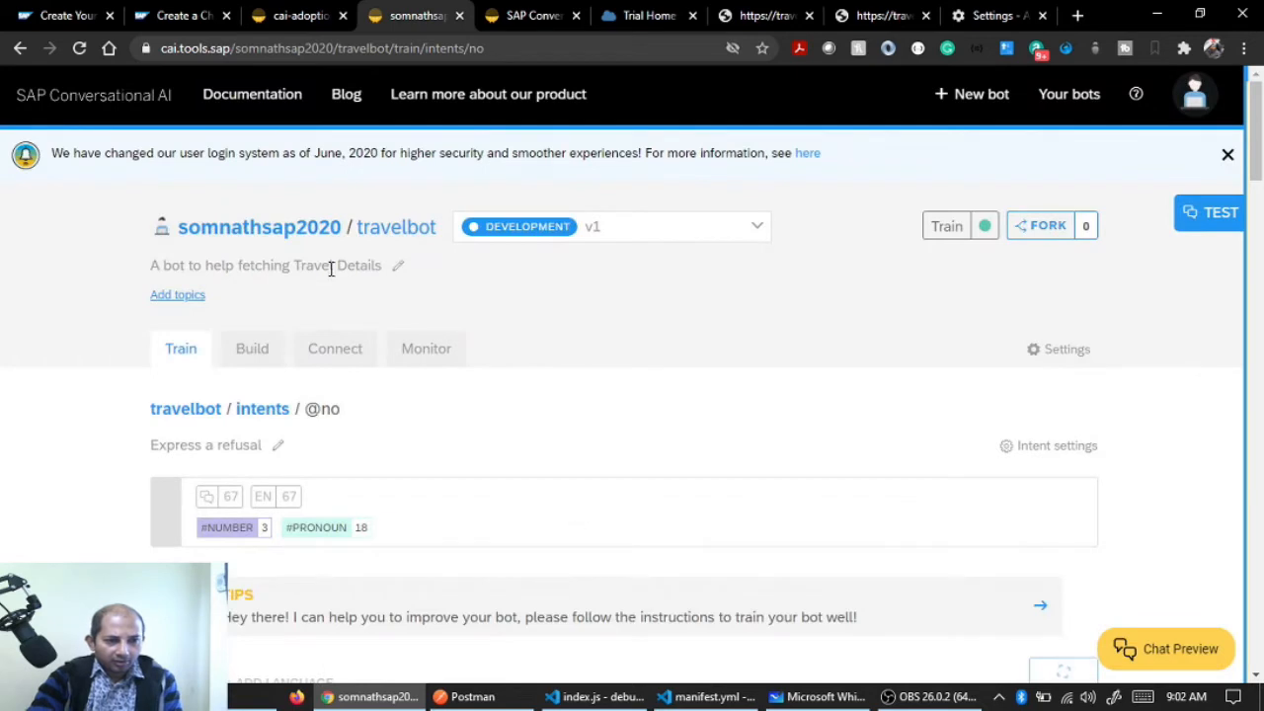
left_click(261, 231)
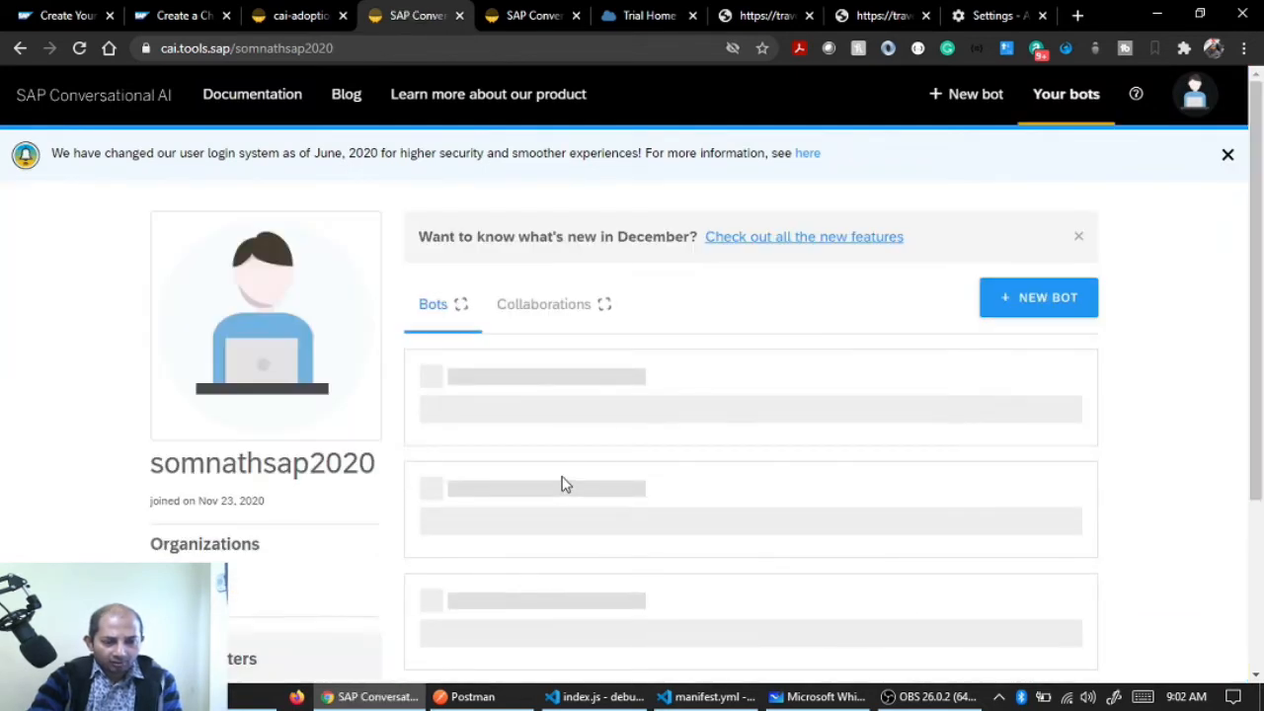
left_click(498, 383)
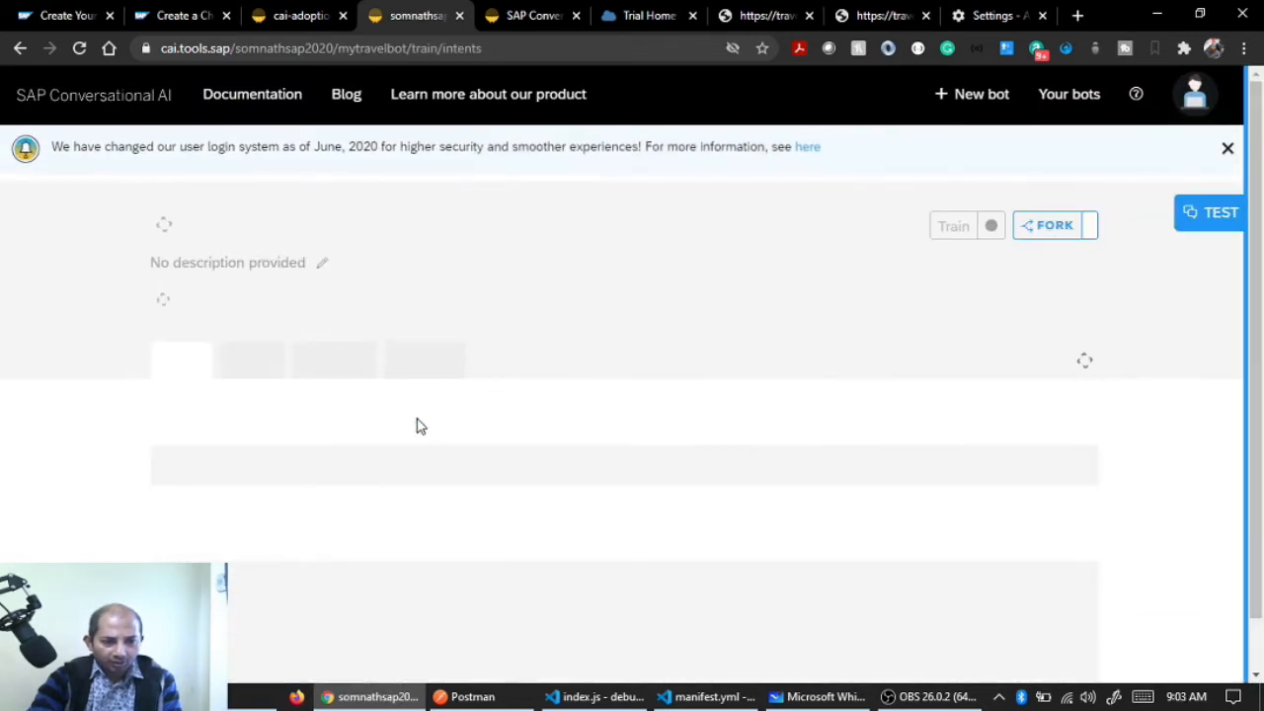
scroll(418, 420, "down", 1)
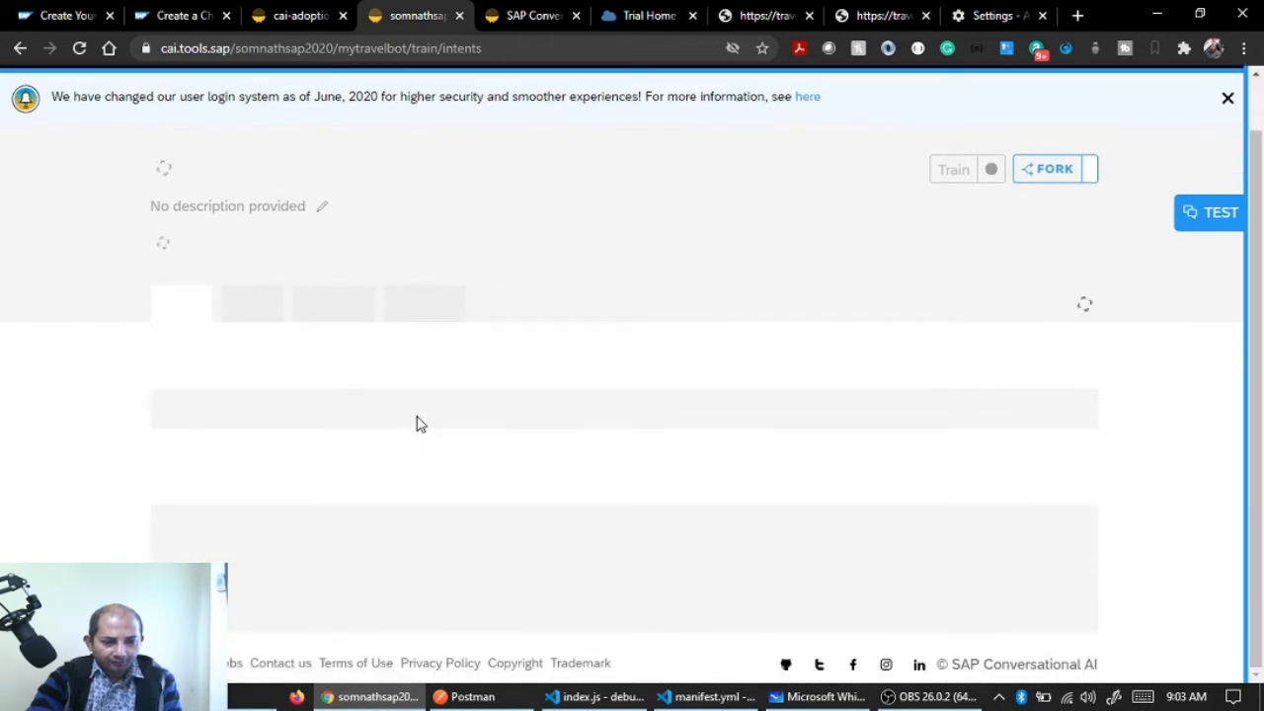
scroll(416, 422, "down", 3)
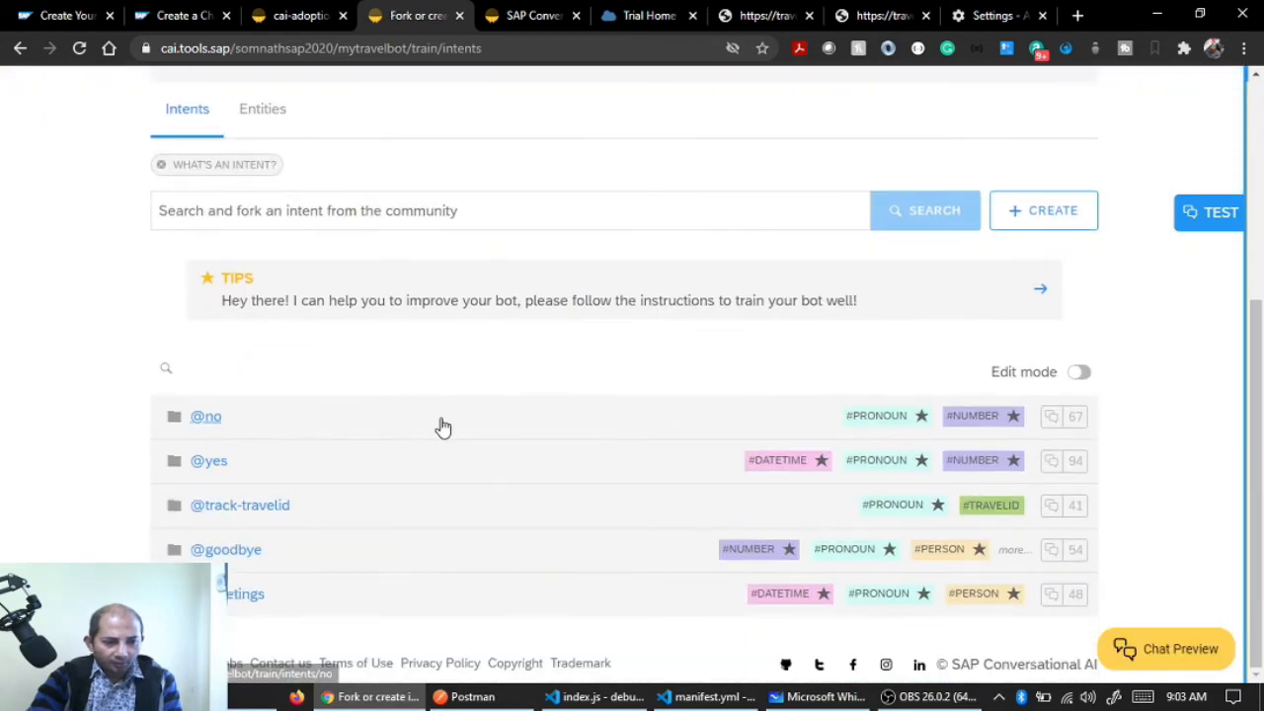
left_click(206, 424)
scroll(460, 483, "down", 3)
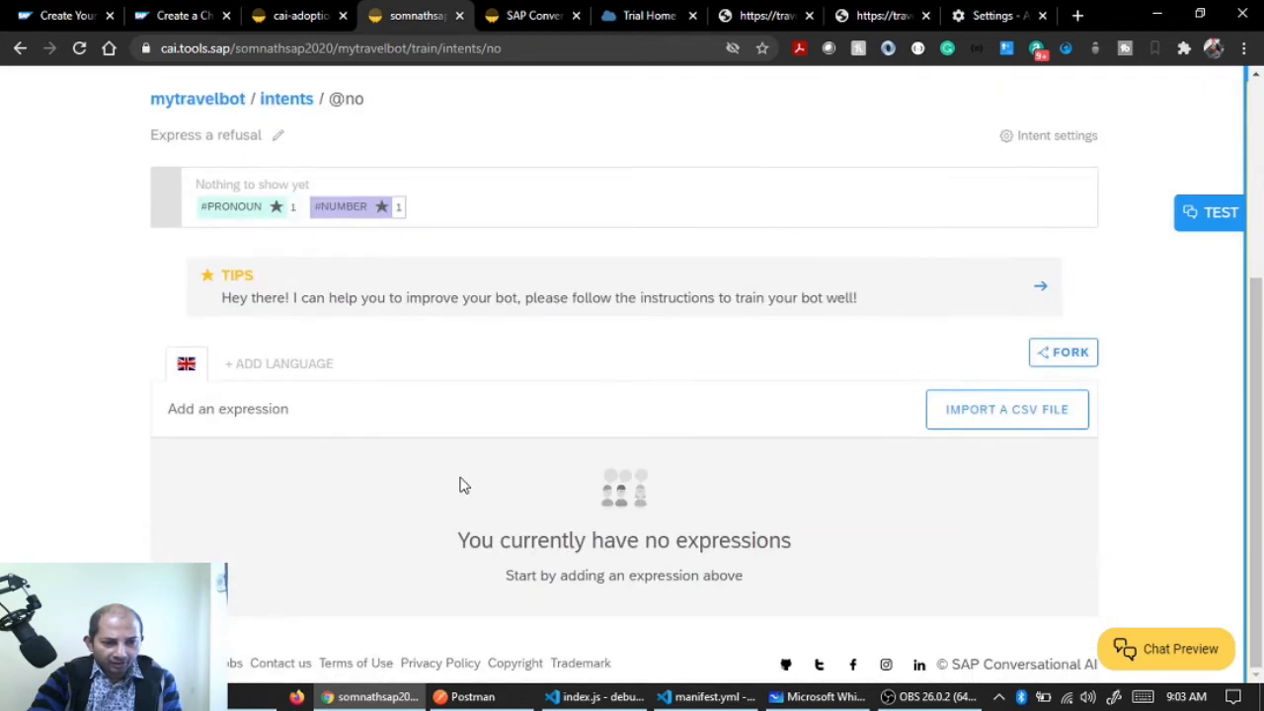
scroll(460, 483, "up", 3)
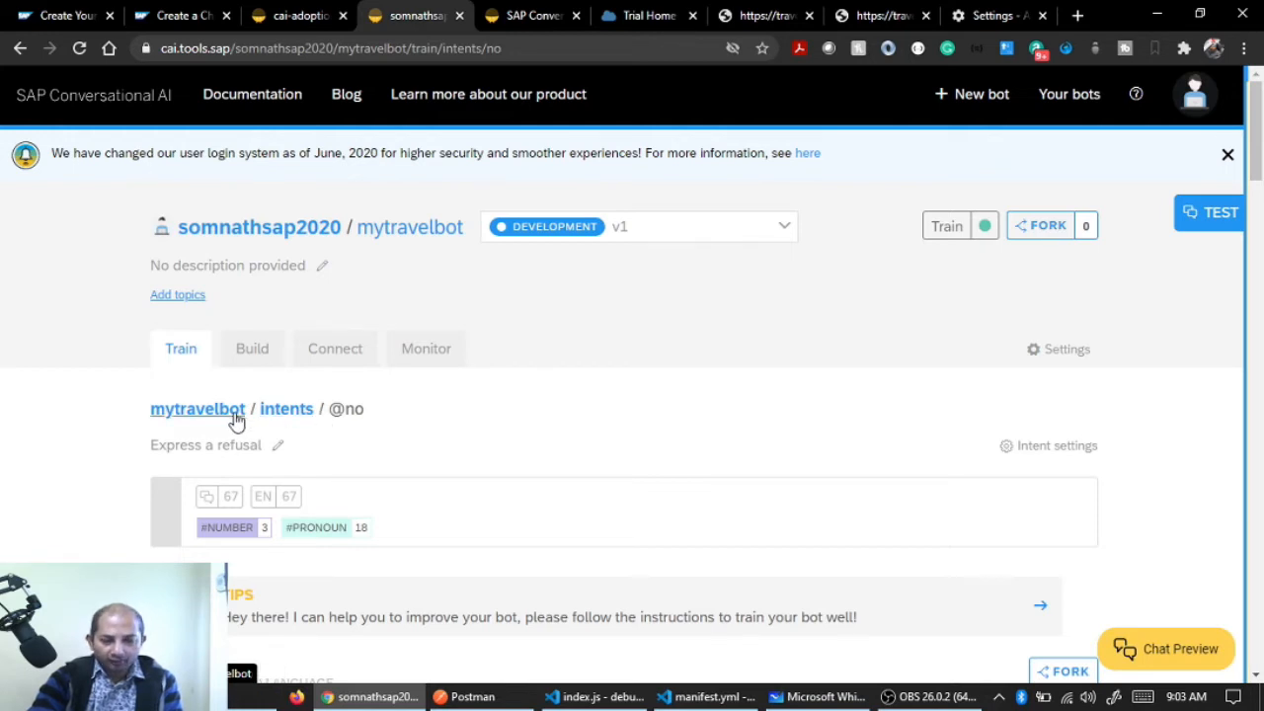
Test mytravelbot with the expression "100" and inspect the intent and entity it detects
left_click(1190, 215)
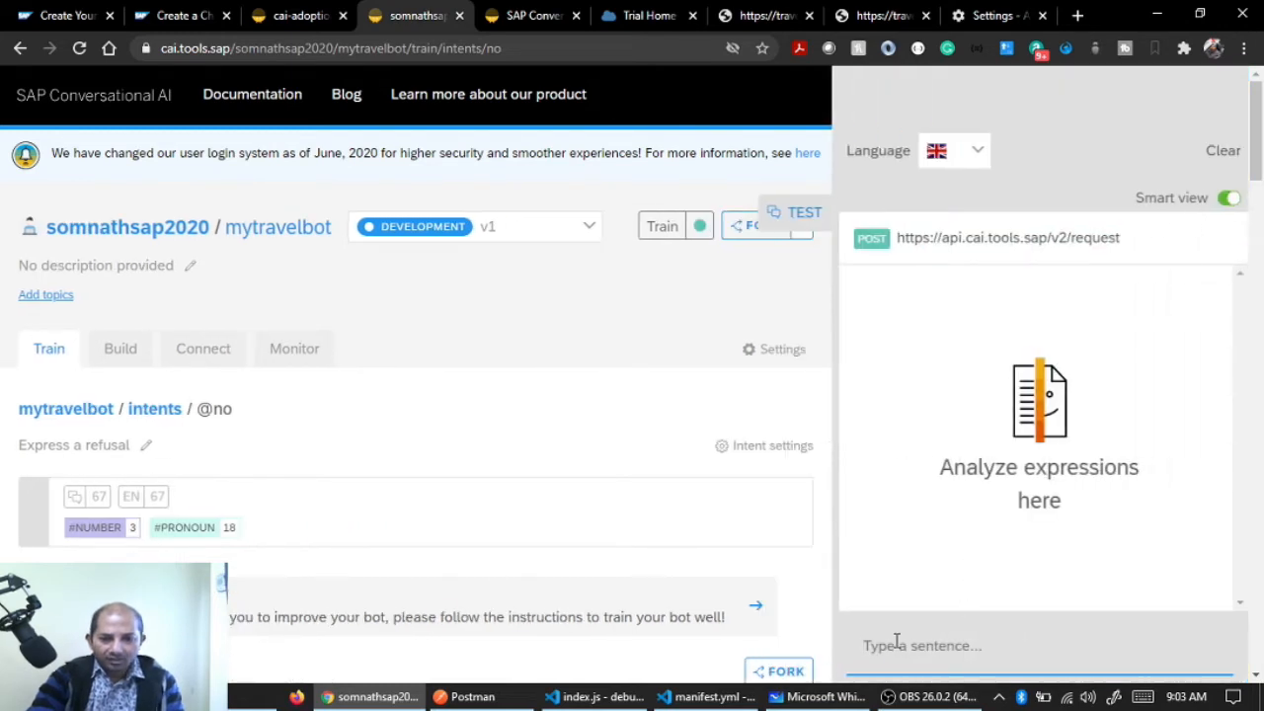
type("100")
key("Return")
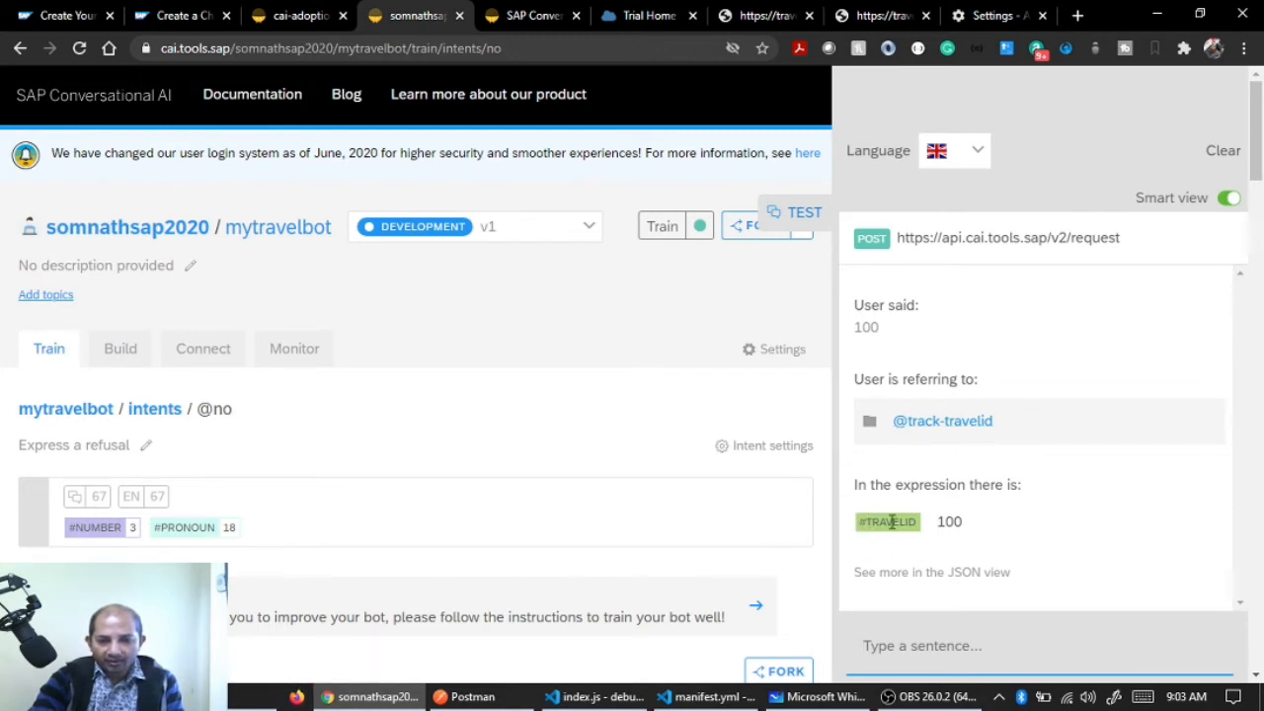
left_click_drag(940, 523, 844, 531)
left_click(1007, 538)
Test mytravelbot with the expression "get travel details for 200" and inspect the intent and entity it detects
left_click(951, 646)
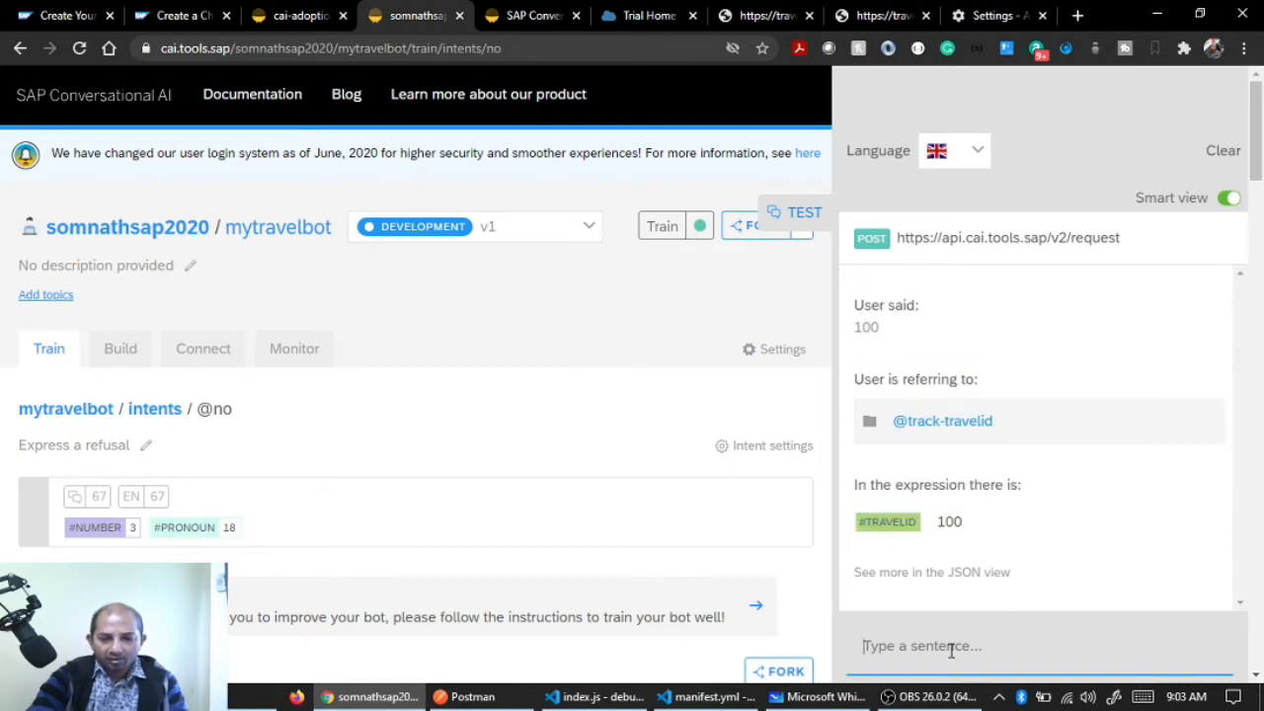
type("get travel details for 200")
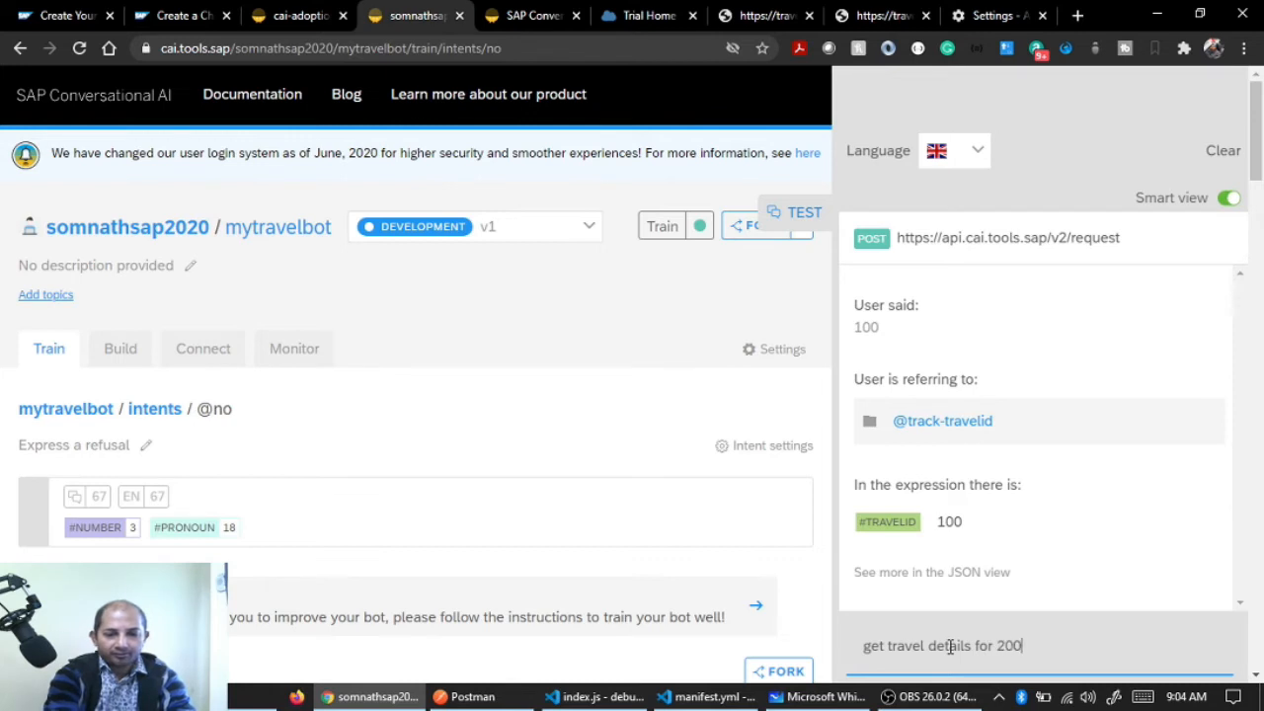
key("Return")
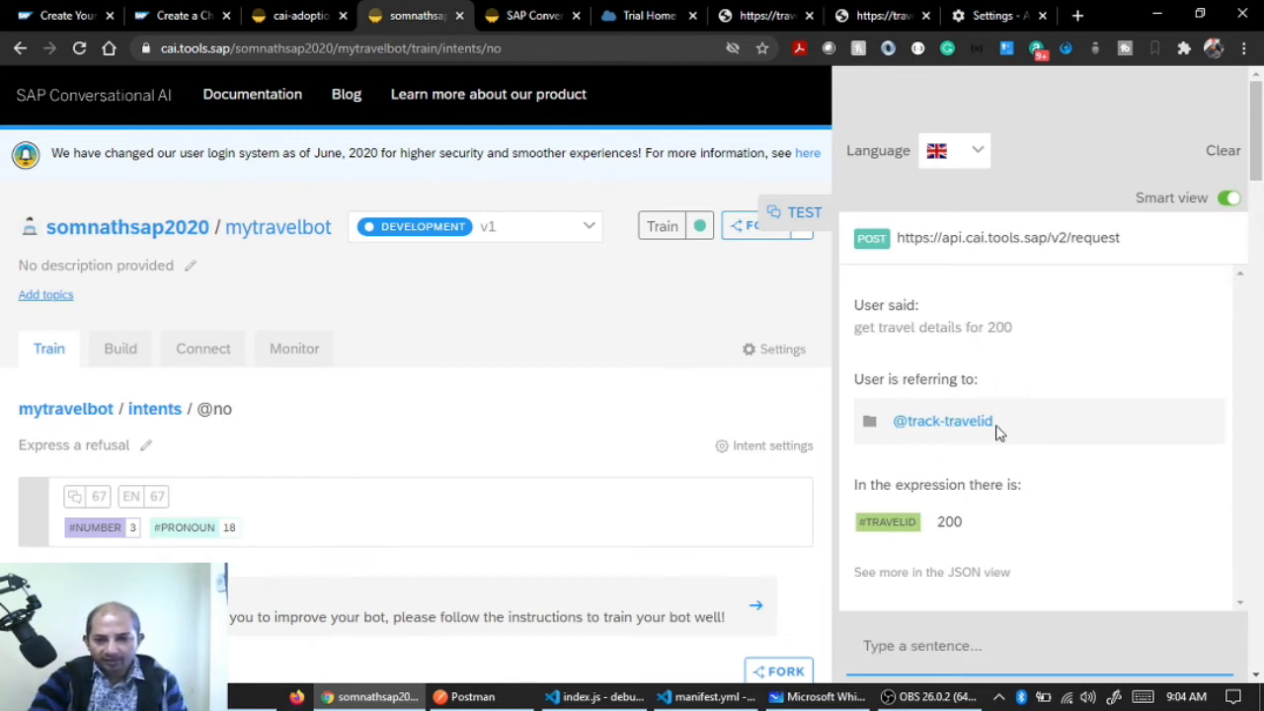
triple_click(972, 527)
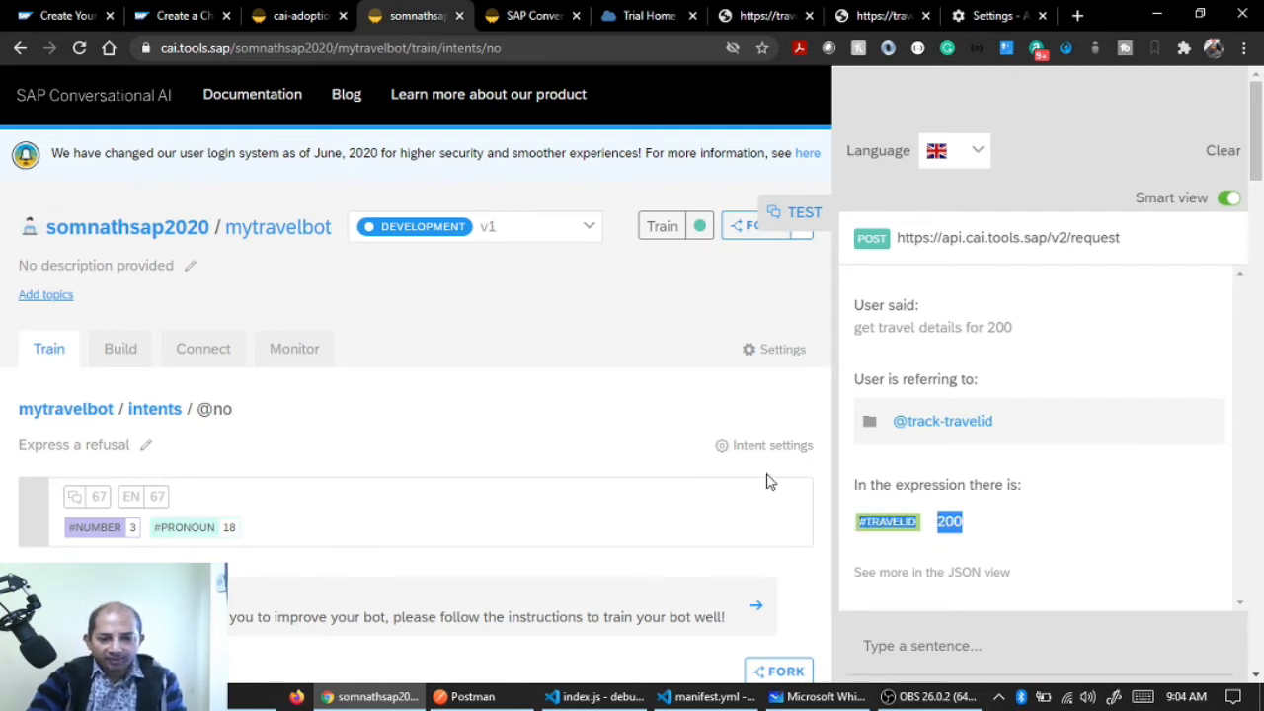
left_click(999, 543)
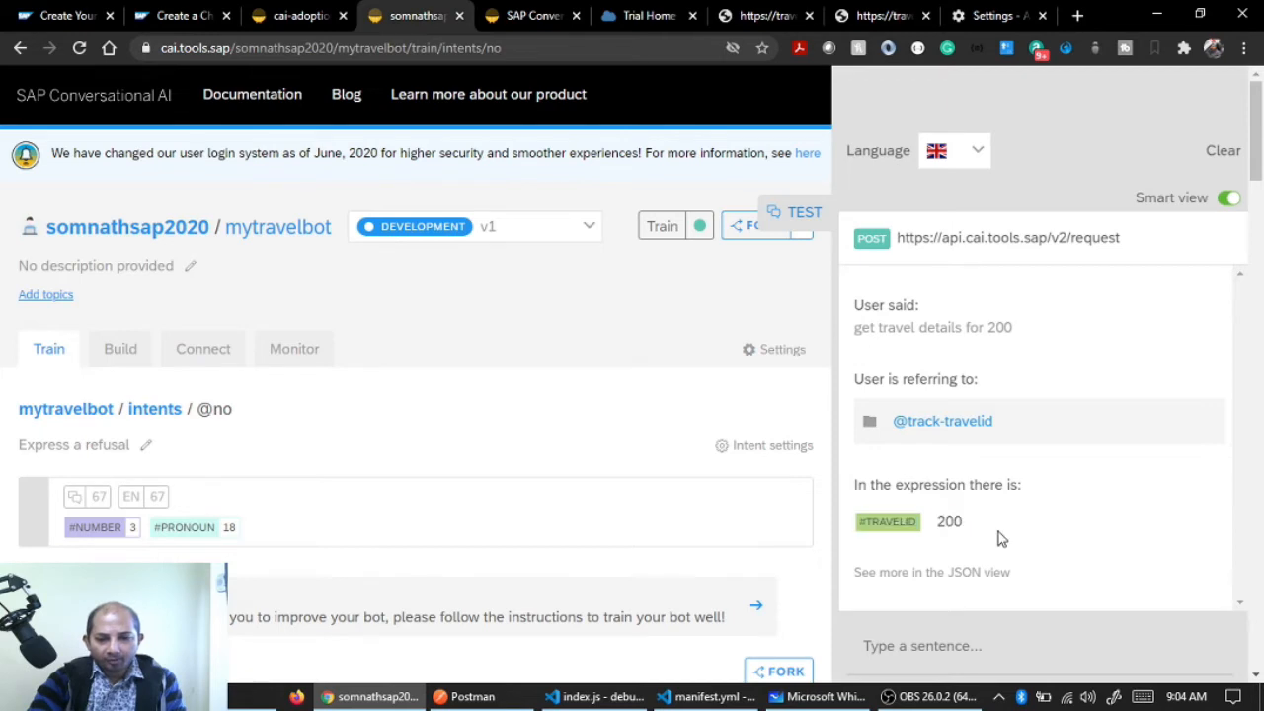
left_click_drag(961, 523, 845, 531)
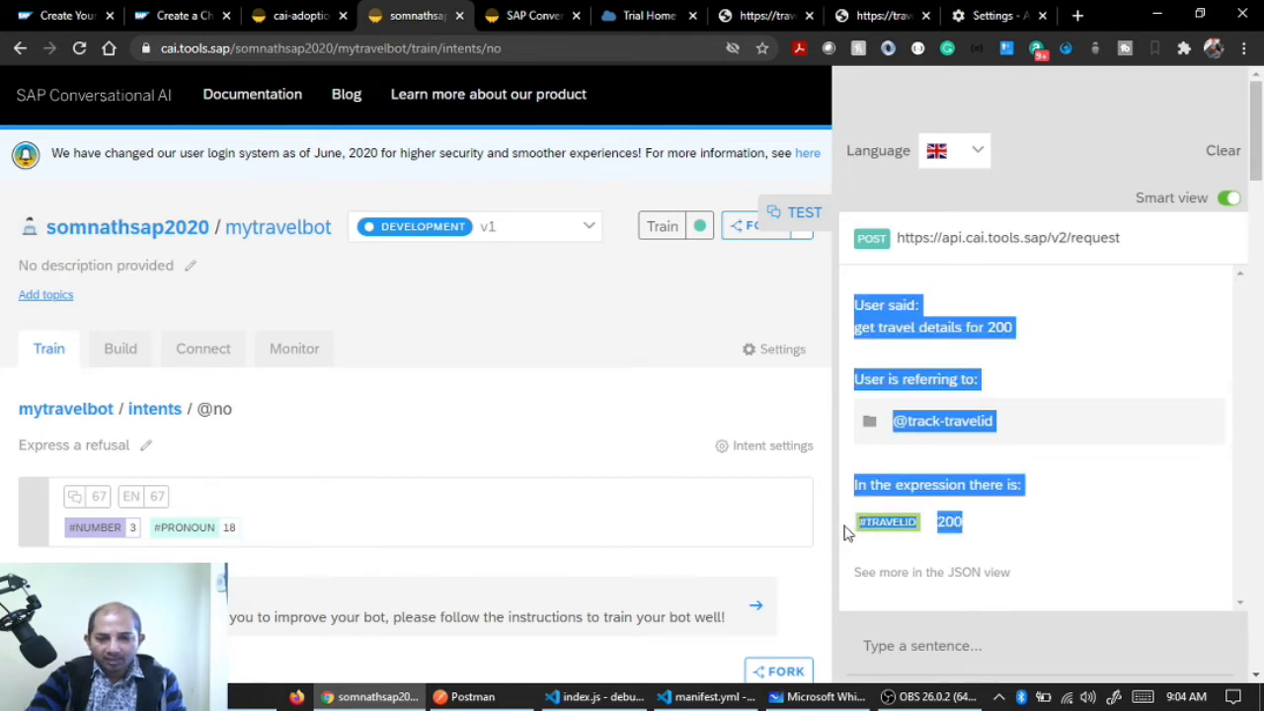
left_click(987, 527)
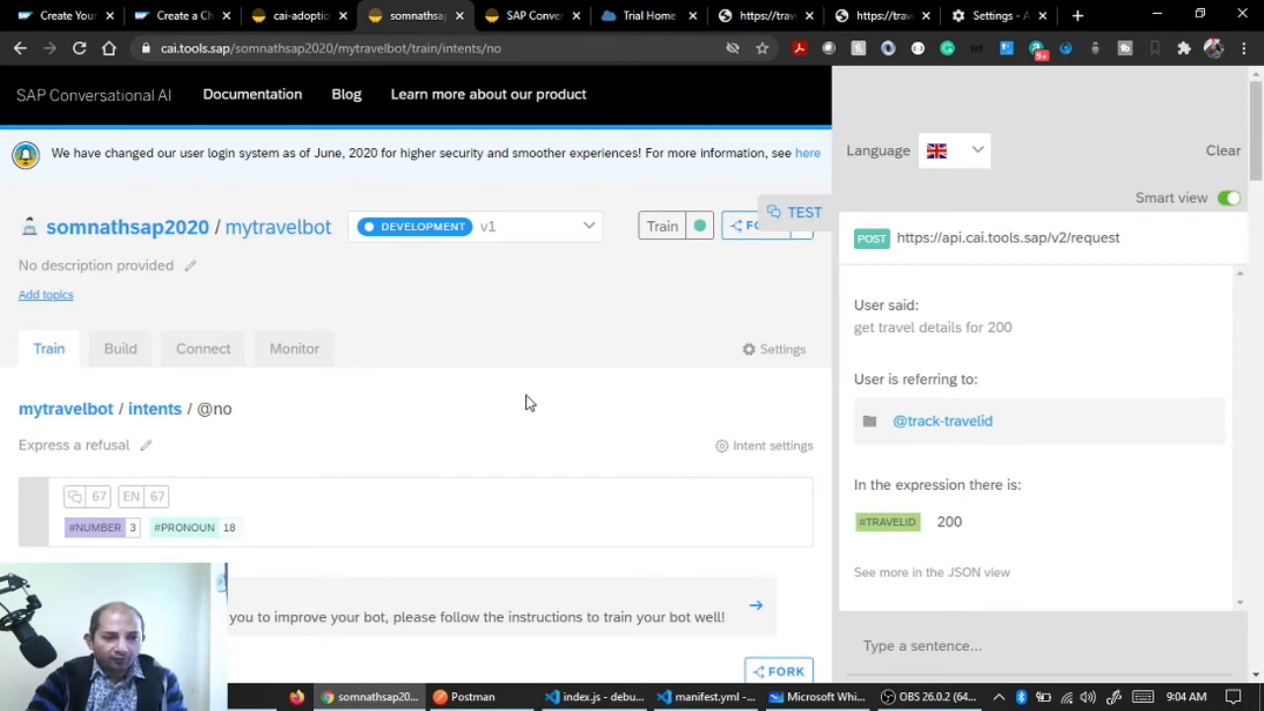
Look over the track-travel skill in travelbot's Build section and return to the bot's skills overview
left_click(121, 354)
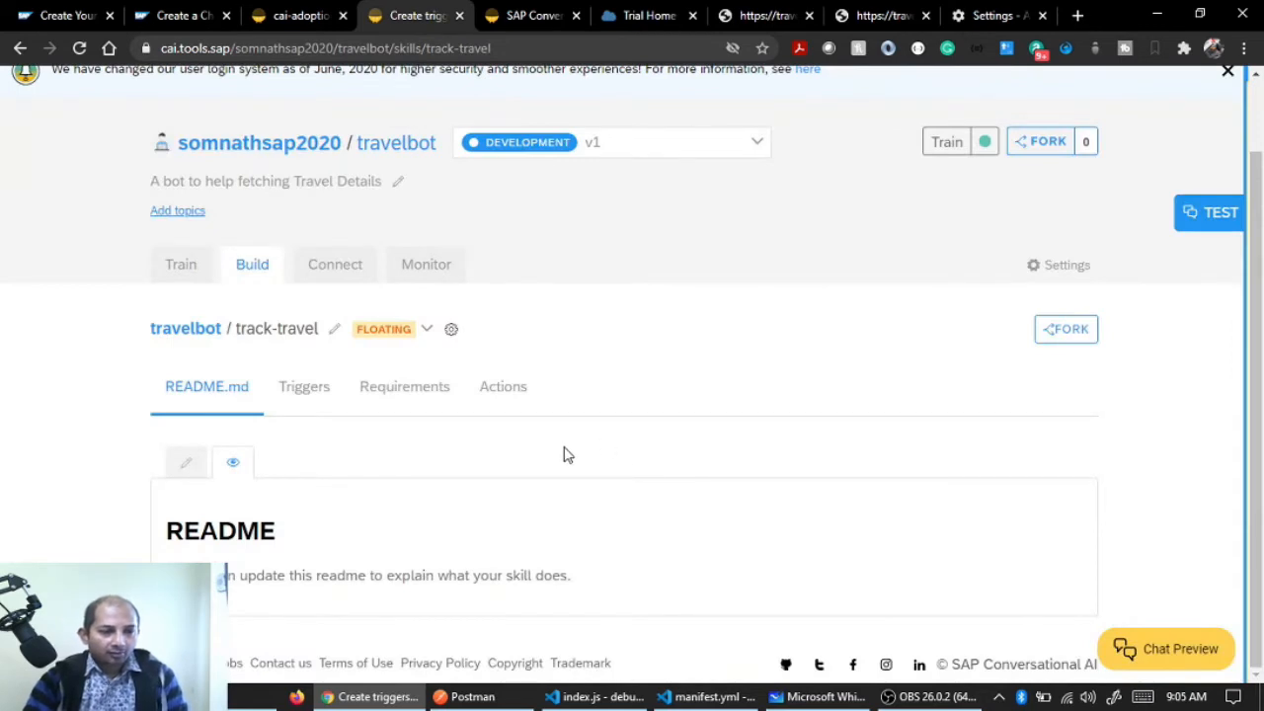
scroll(560, 452, "up", 2)
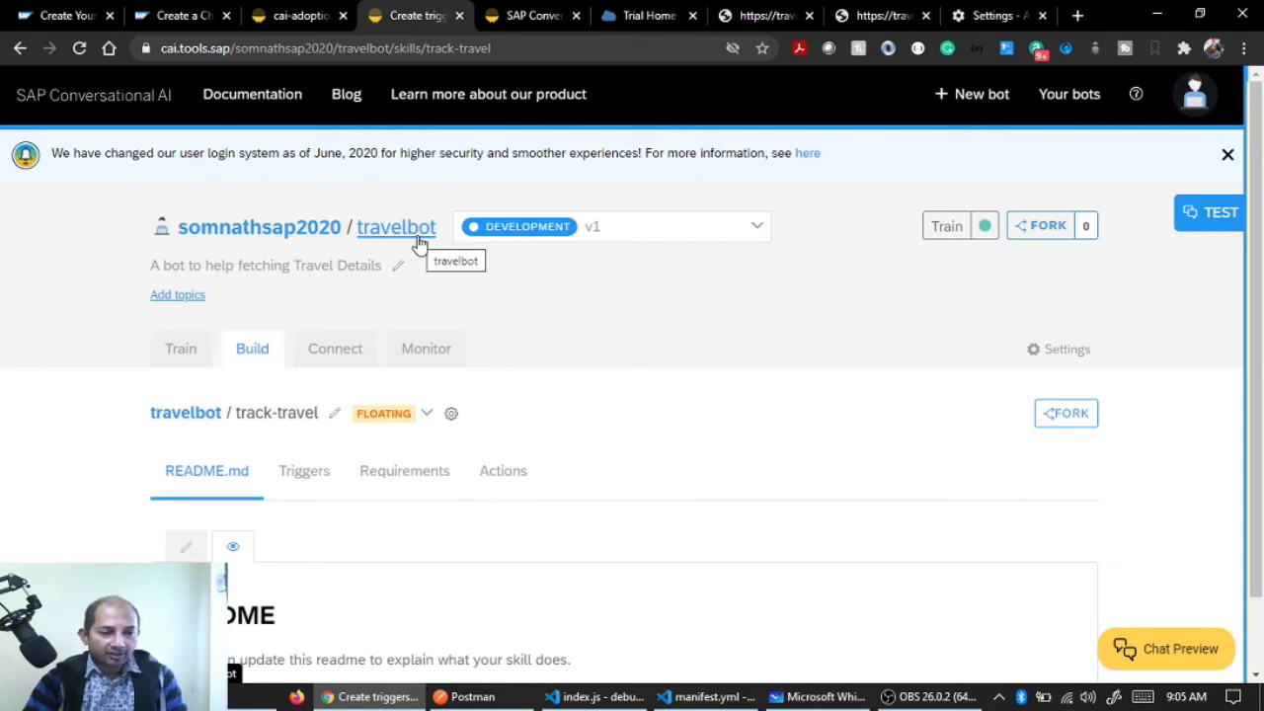
scroll(700, 425, "down", 2)
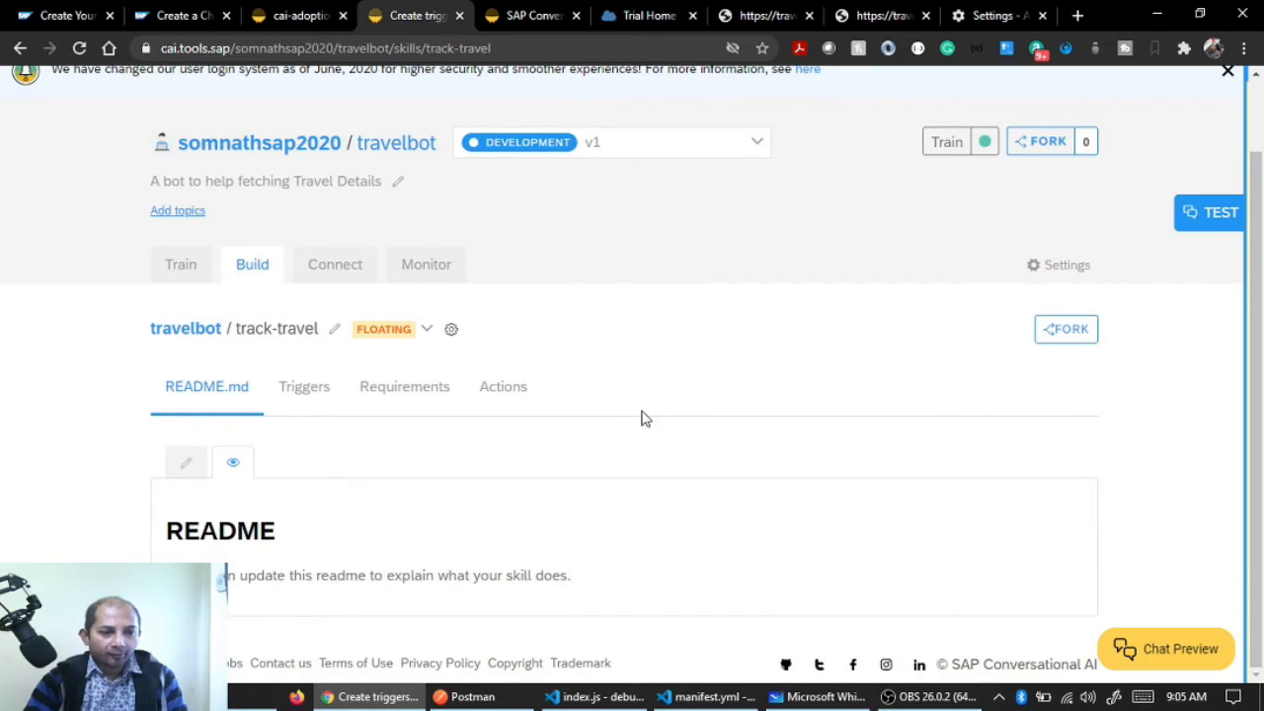
scroll(638, 423, "up", 2)
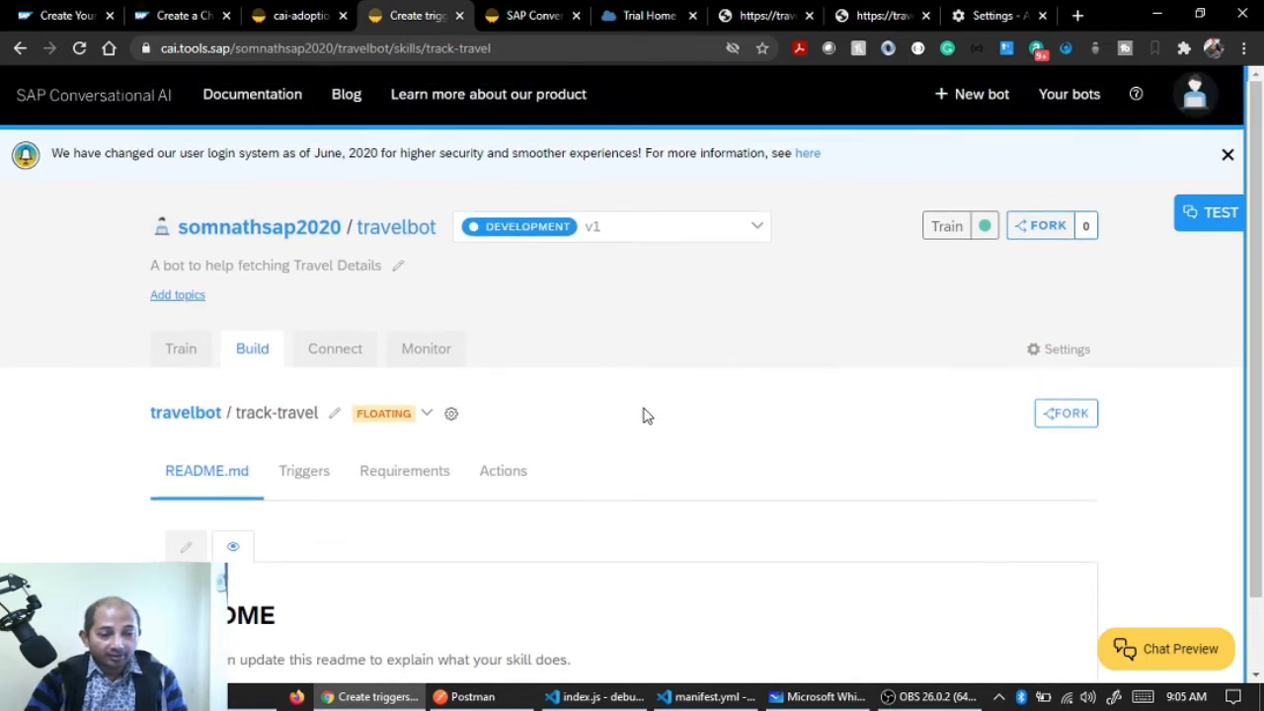
scroll(640, 420, "down", 2)
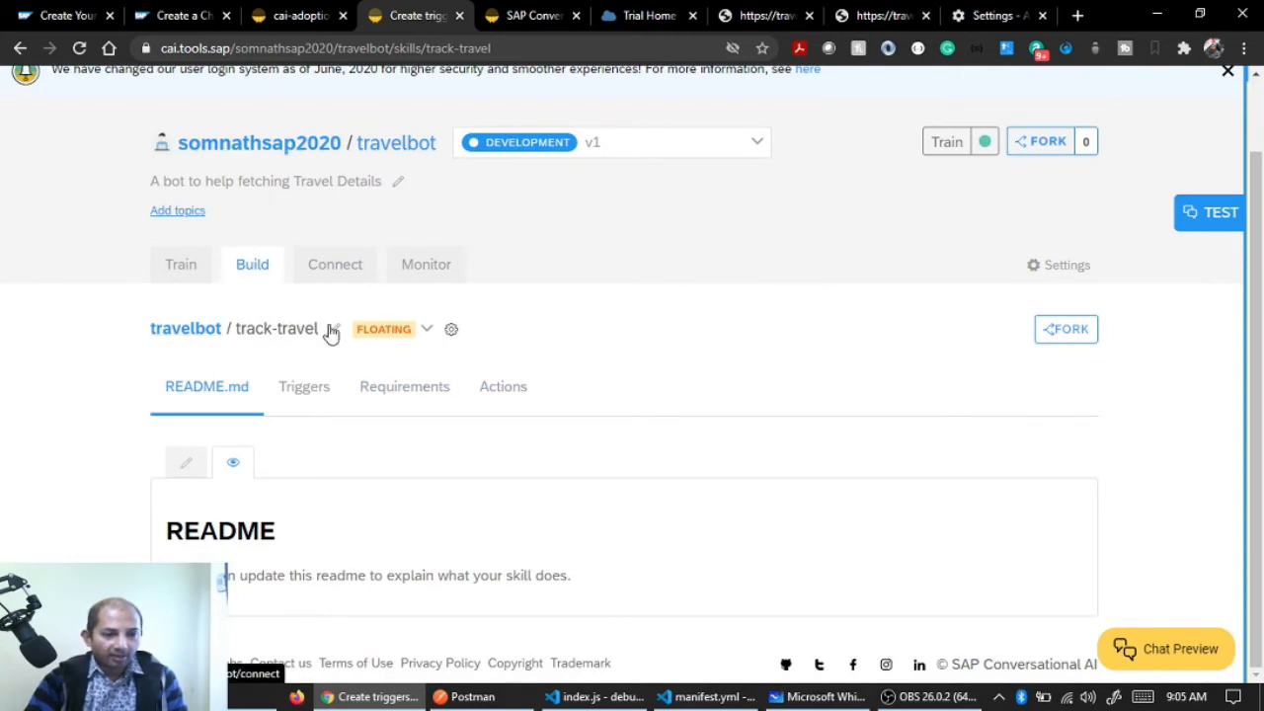
left_click(192, 332)
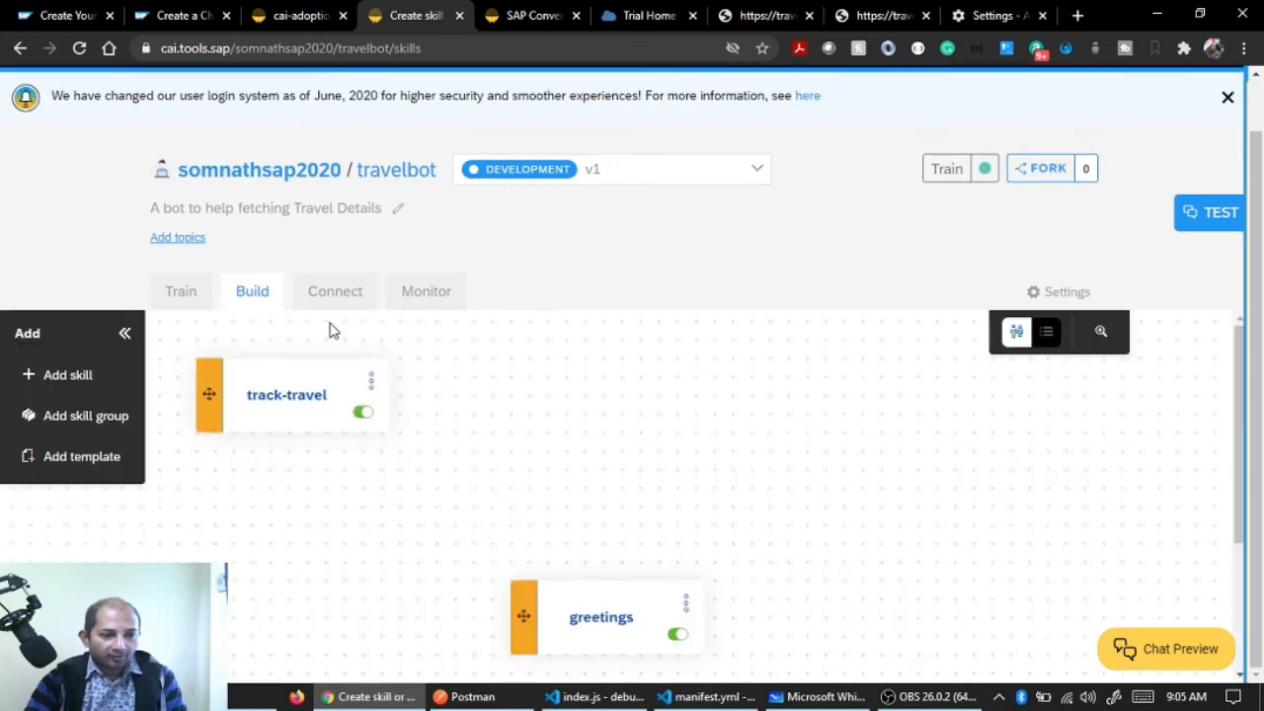
Open the form for adding a skill to travelbot, review its name, type, activation and title settings, and cancel it
left_click(65, 377)
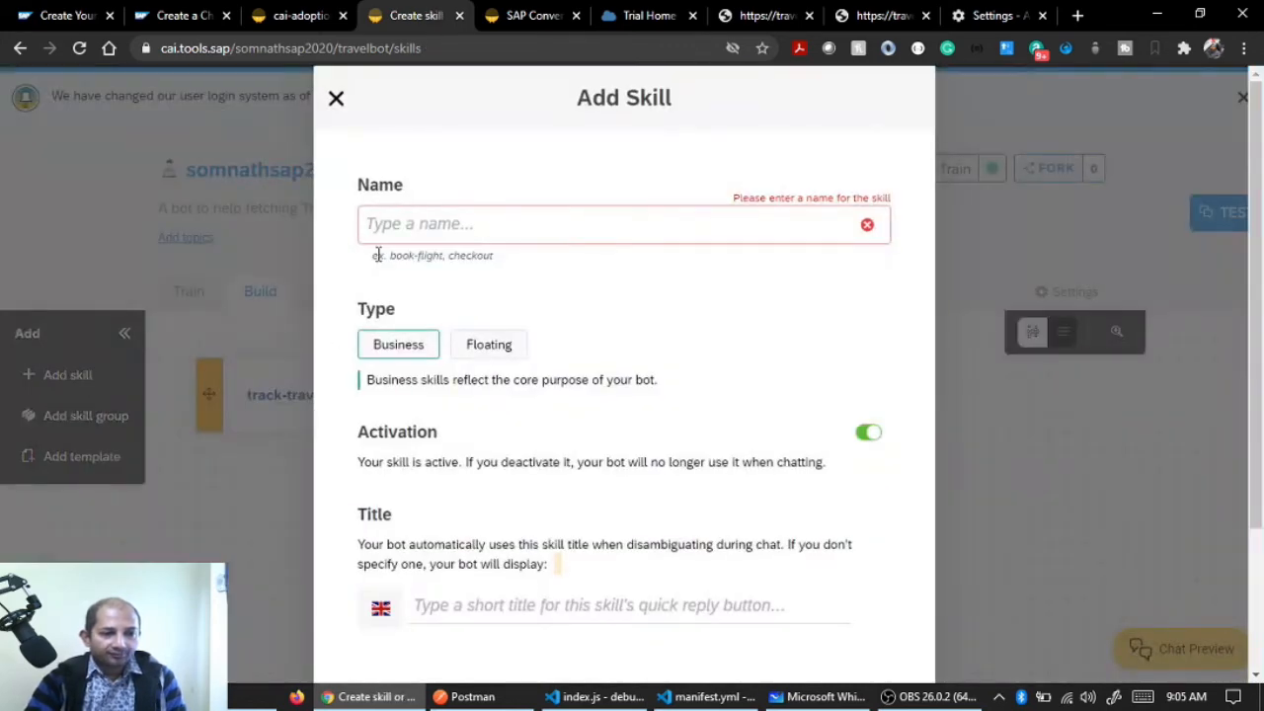
left_click(415, 228)
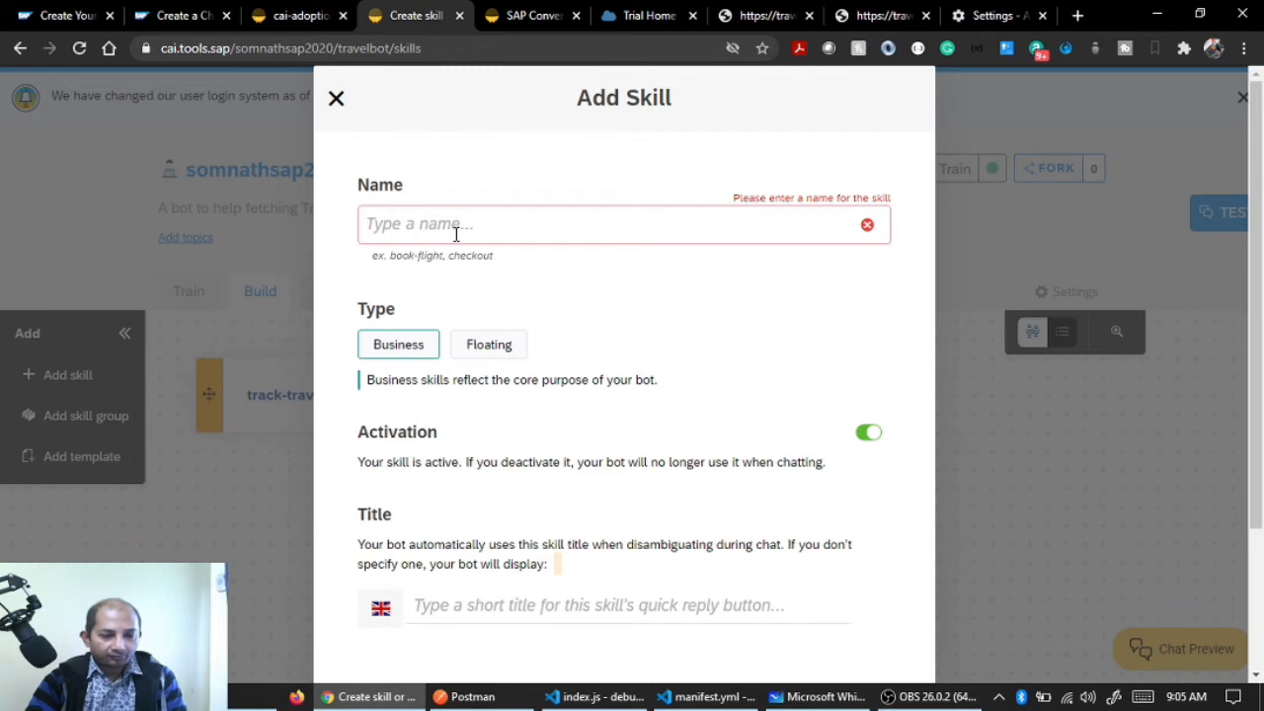
scroll(761, 513, "down", 2)
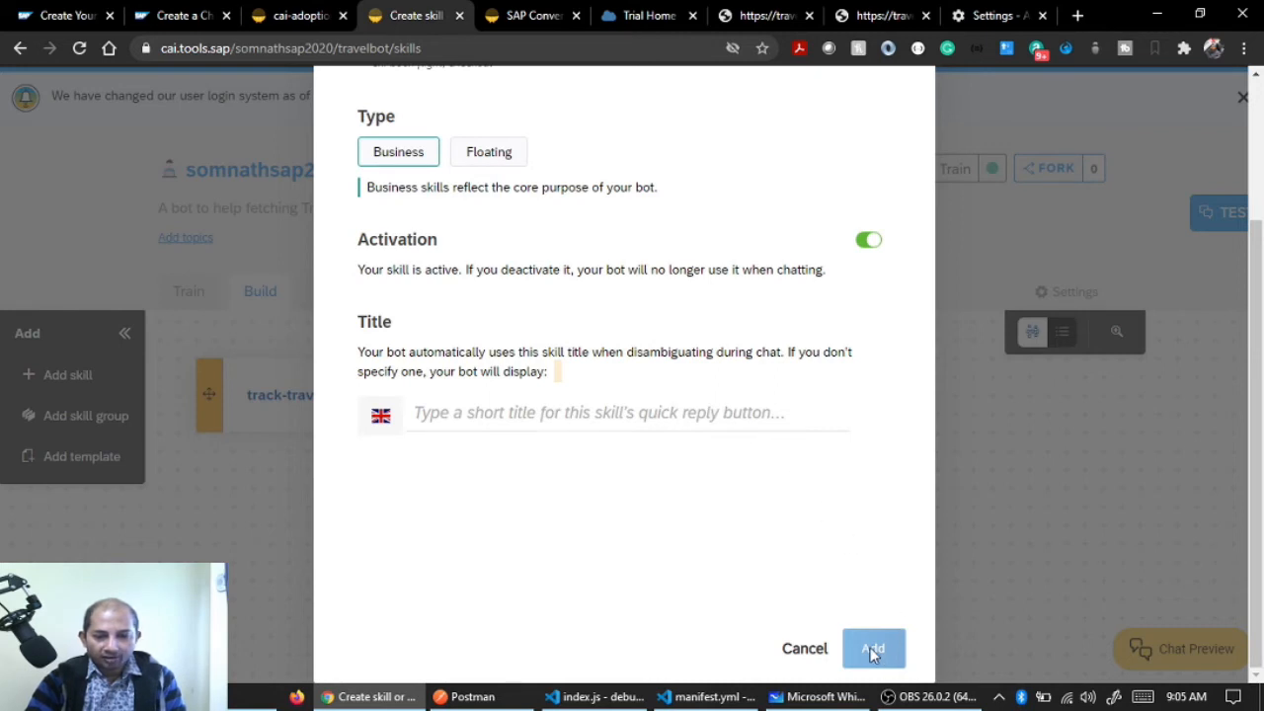
left_click(802, 649)
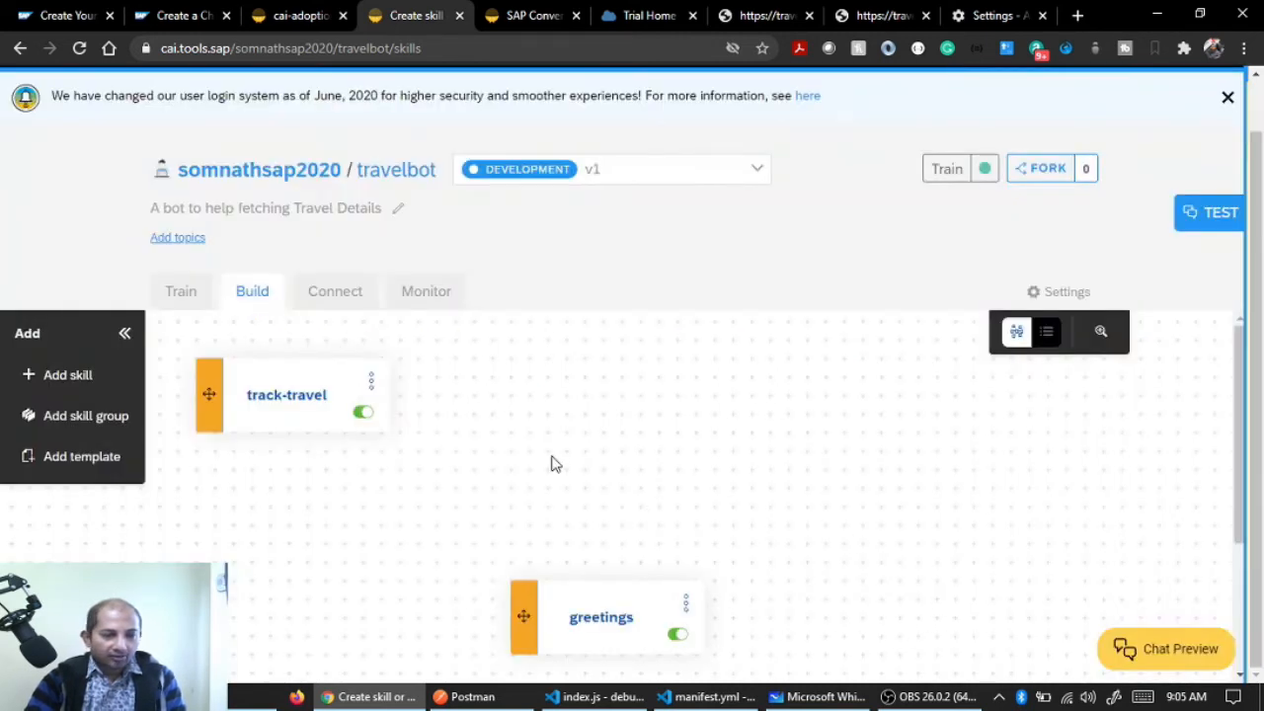
Open travelbot's track-travel skill and check the condition that triggers it
left_click(271, 403)
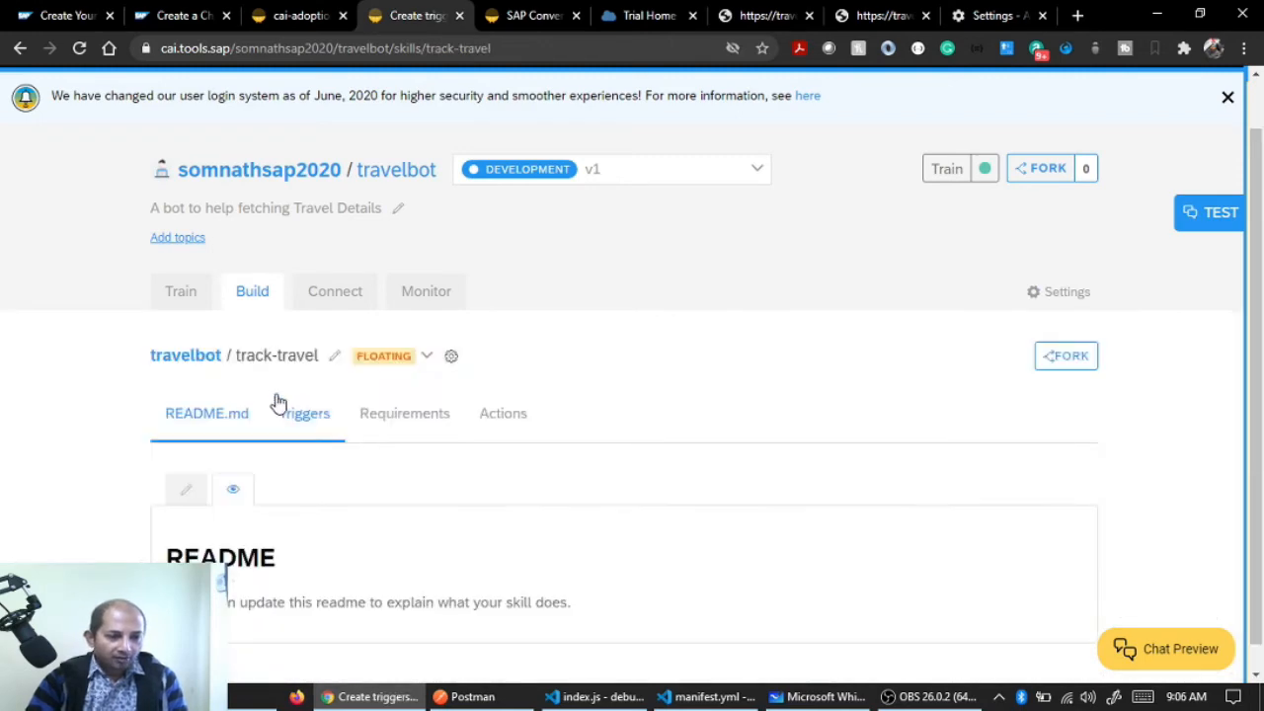
scroll(351, 407, "down", 1)
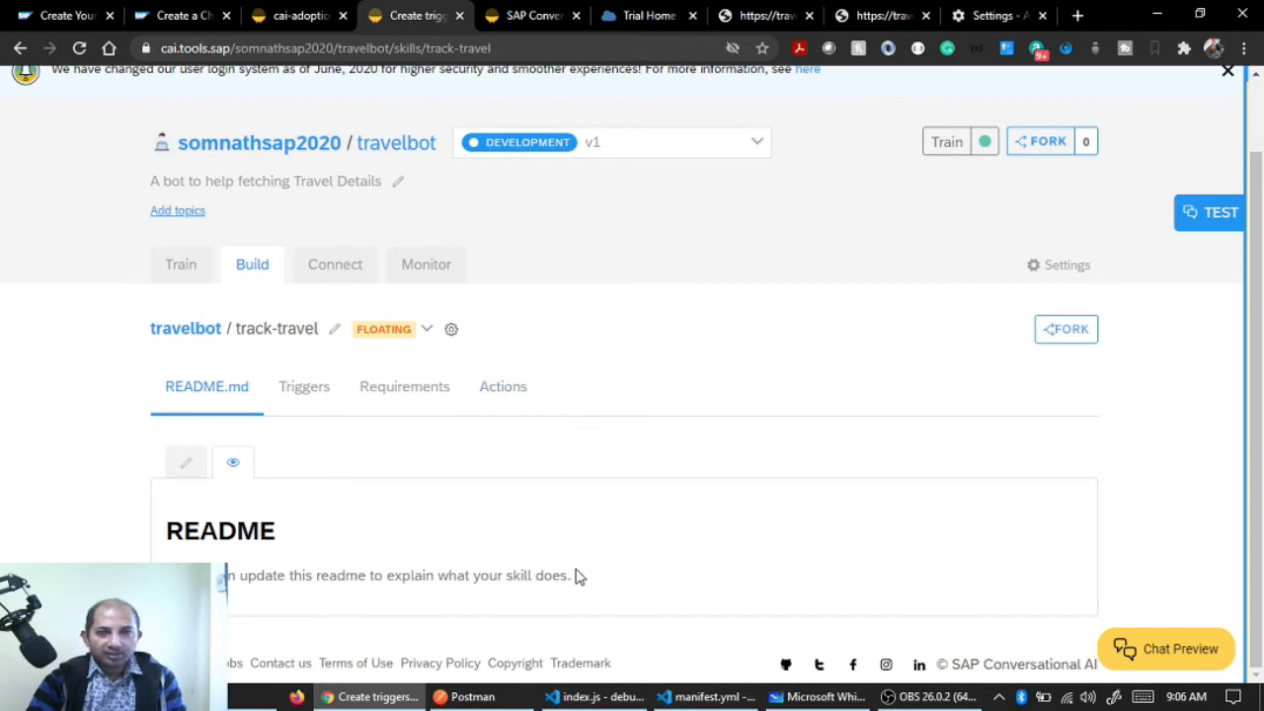
left_click(293, 390)
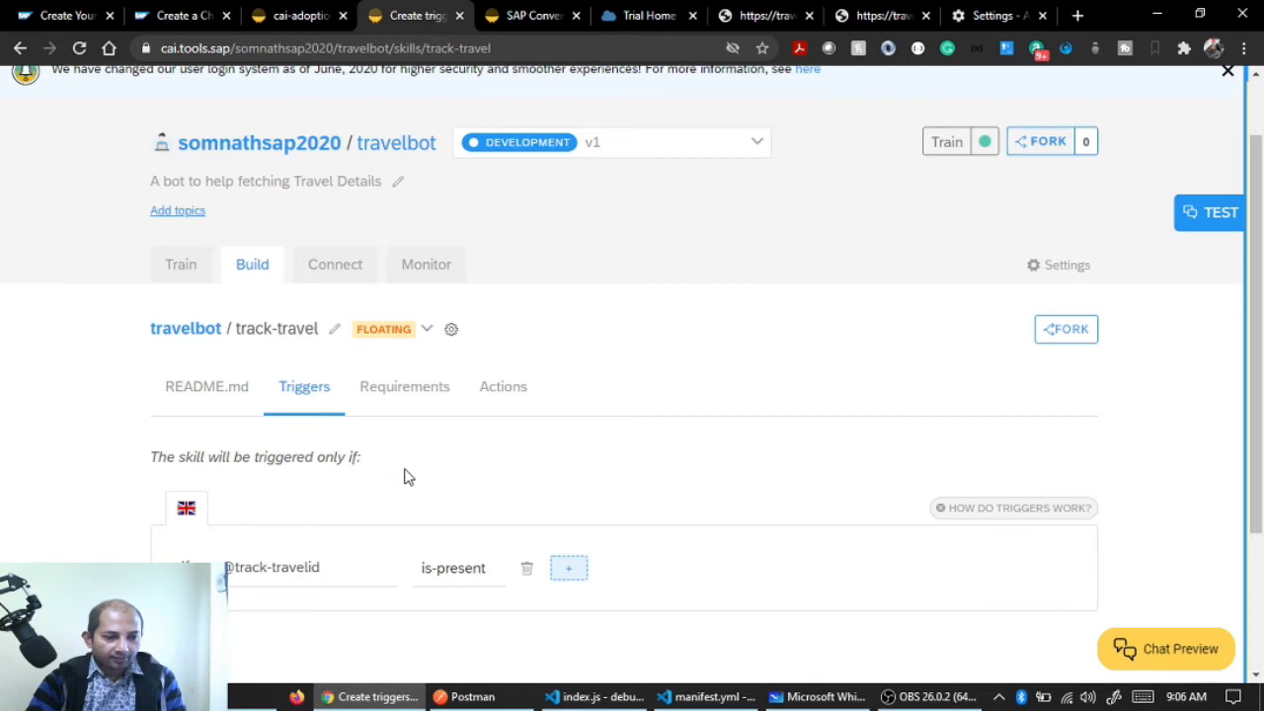
scroll(405, 476, "down", 2)
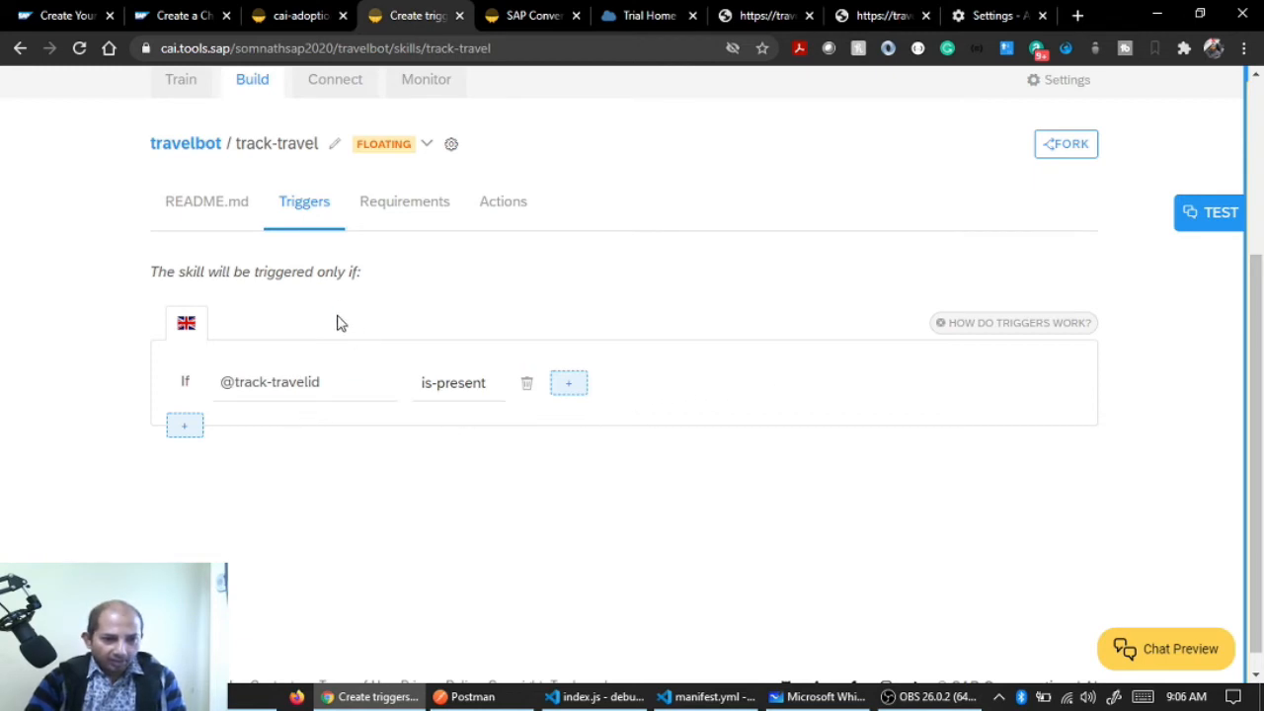
scroll(351, 430, "down", 1)
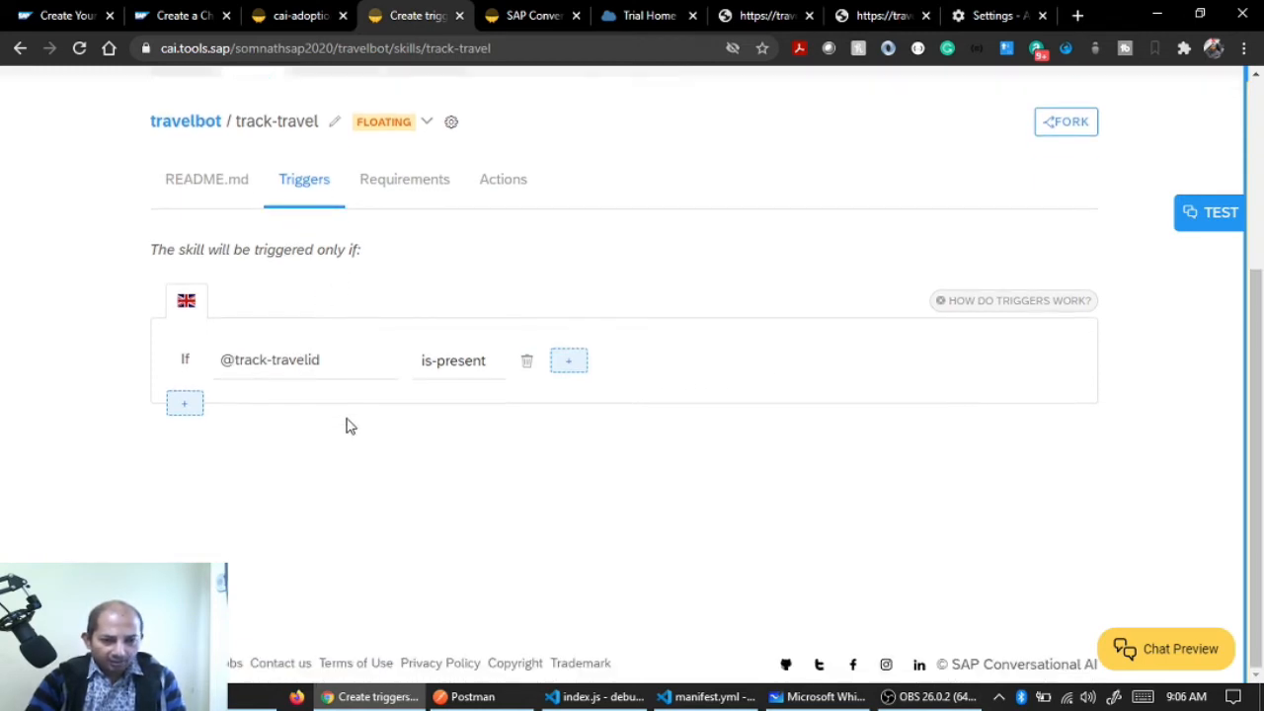
Open the track-travel skill's requirements and review the required information
left_click(390, 193)
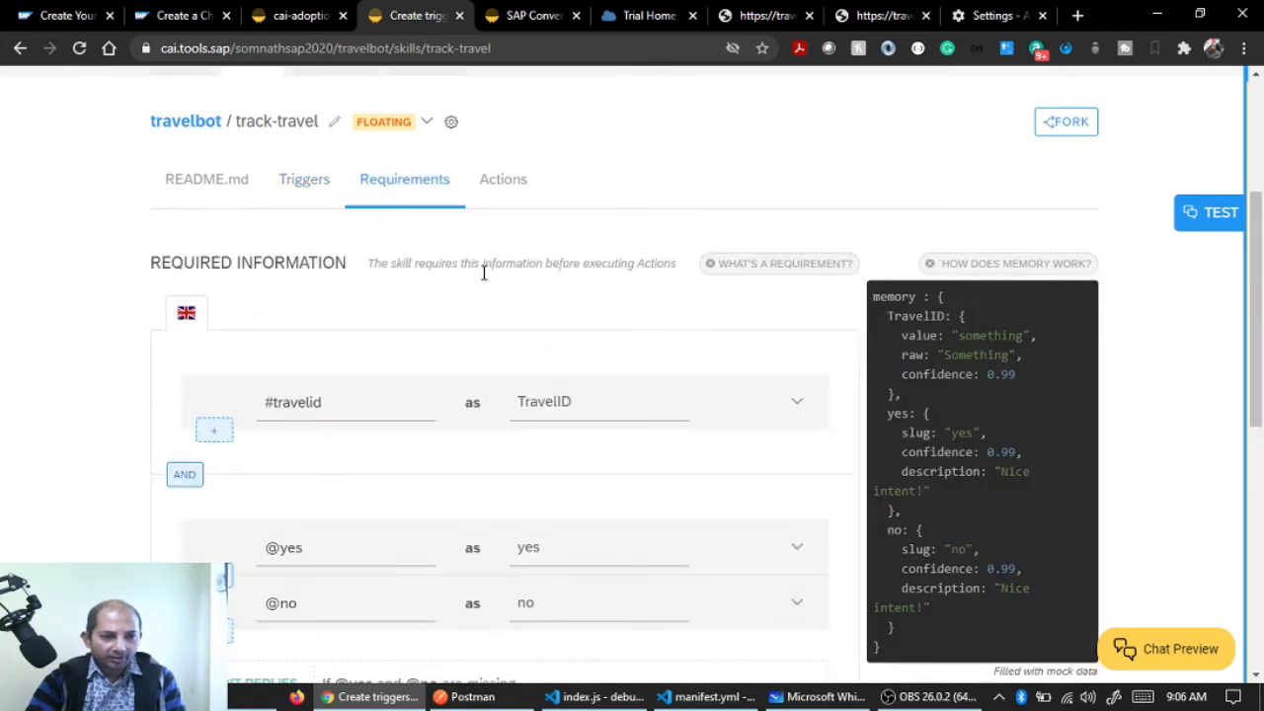
scroll(493, 330, "down", 2)
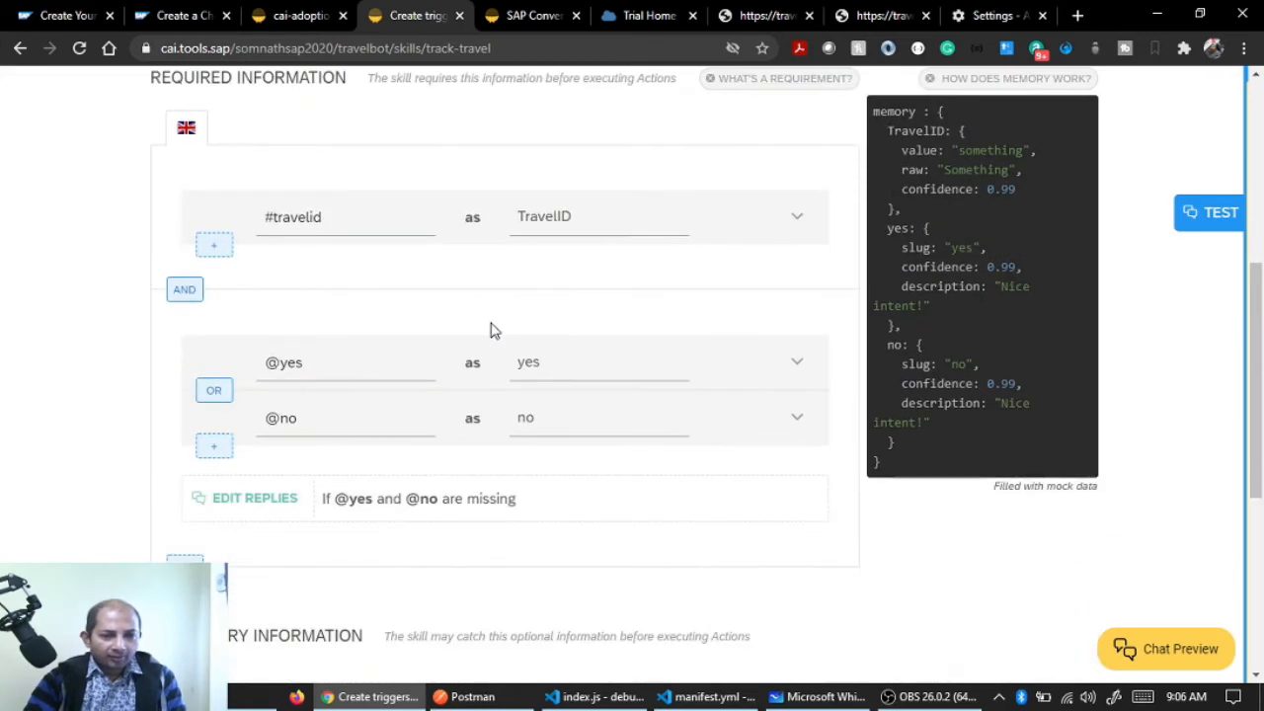
scroll(494, 331, "up", 4)
scroll(494, 331, "down", 2)
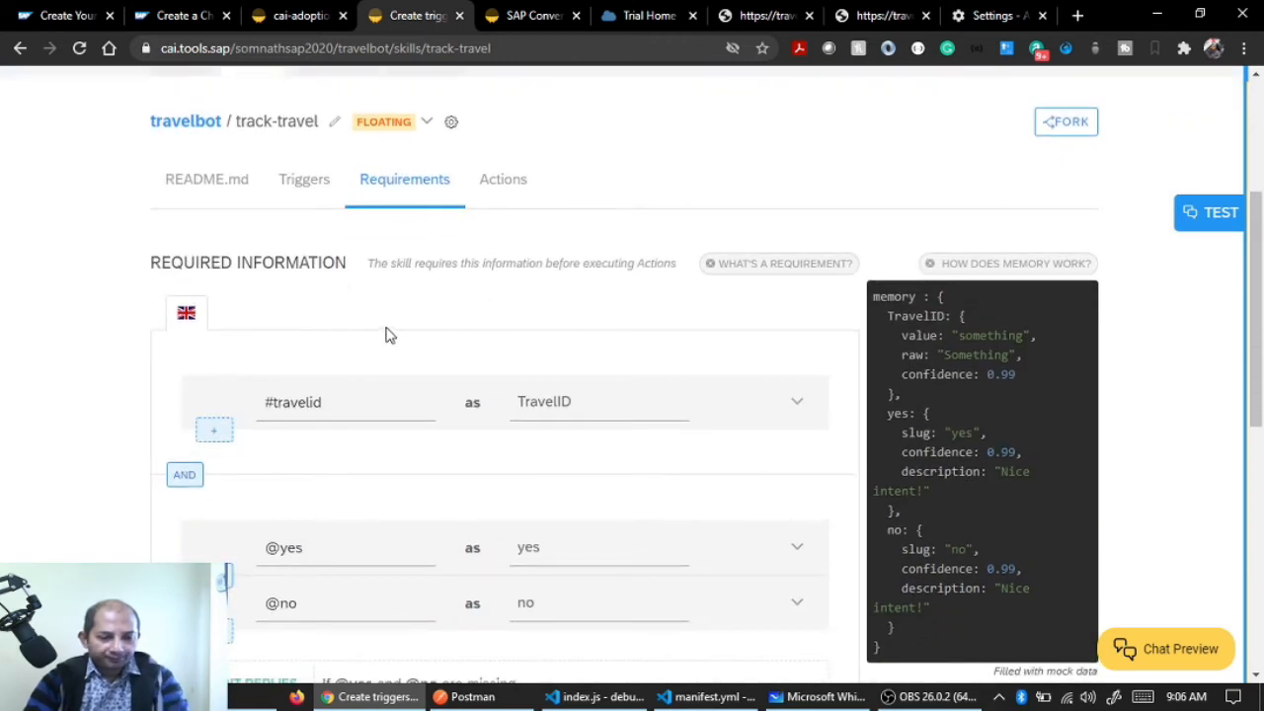
scroll(385, 335, "up", 1)
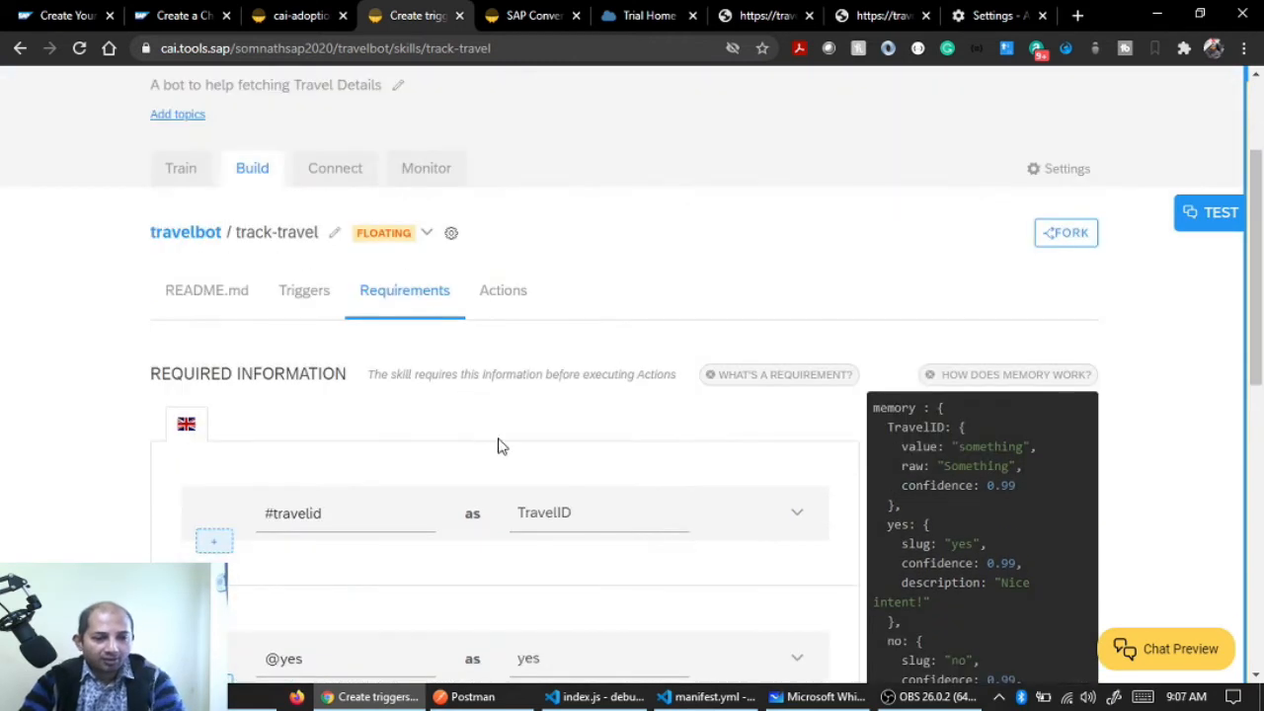
Browse the intents and entities available for the #travelid requirement and close the list without choosing another
left_click(350, 525)
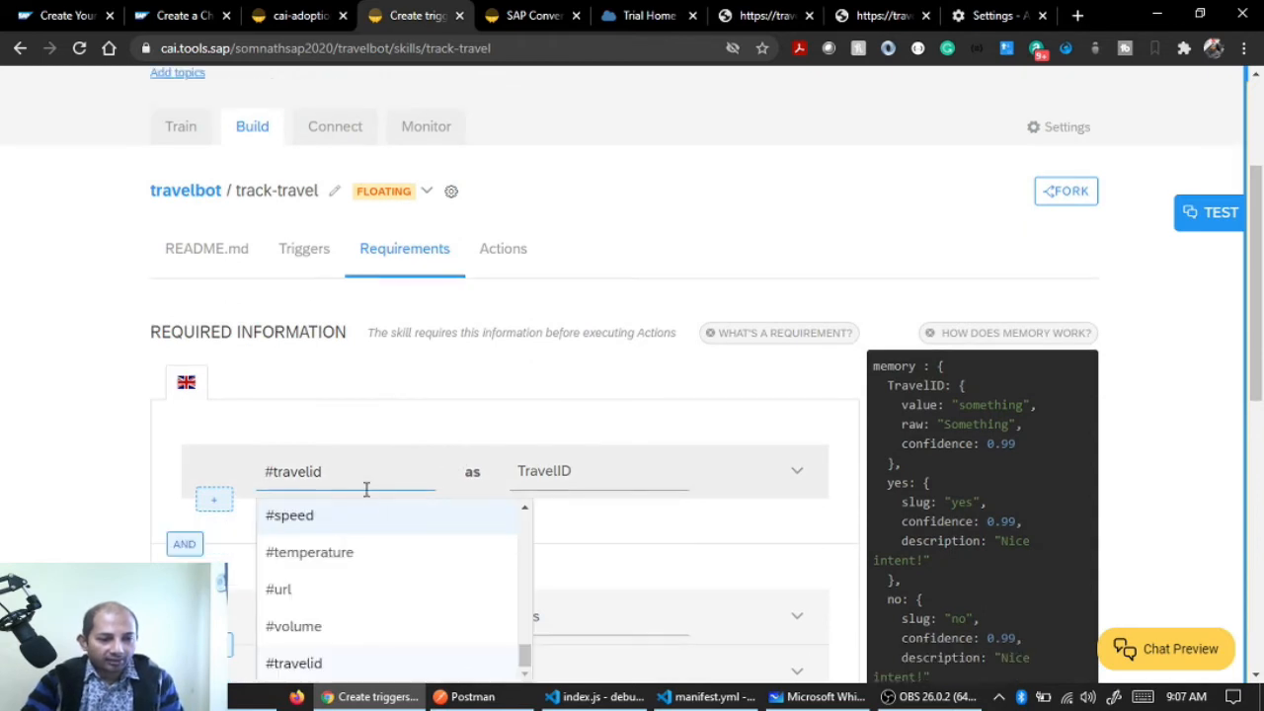
scroll(365, 494, "down", 1)
scroll(365, 488, "down", 2)
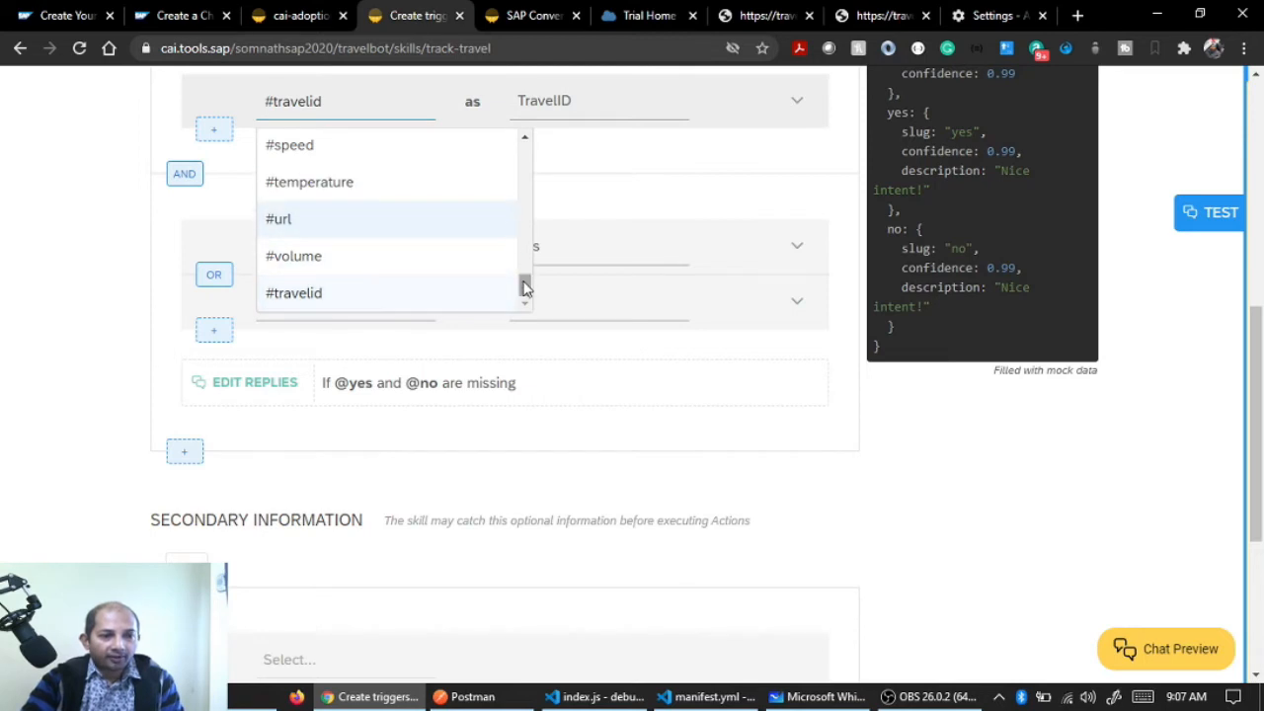
left_click_drag(525, 291, 526, 155)
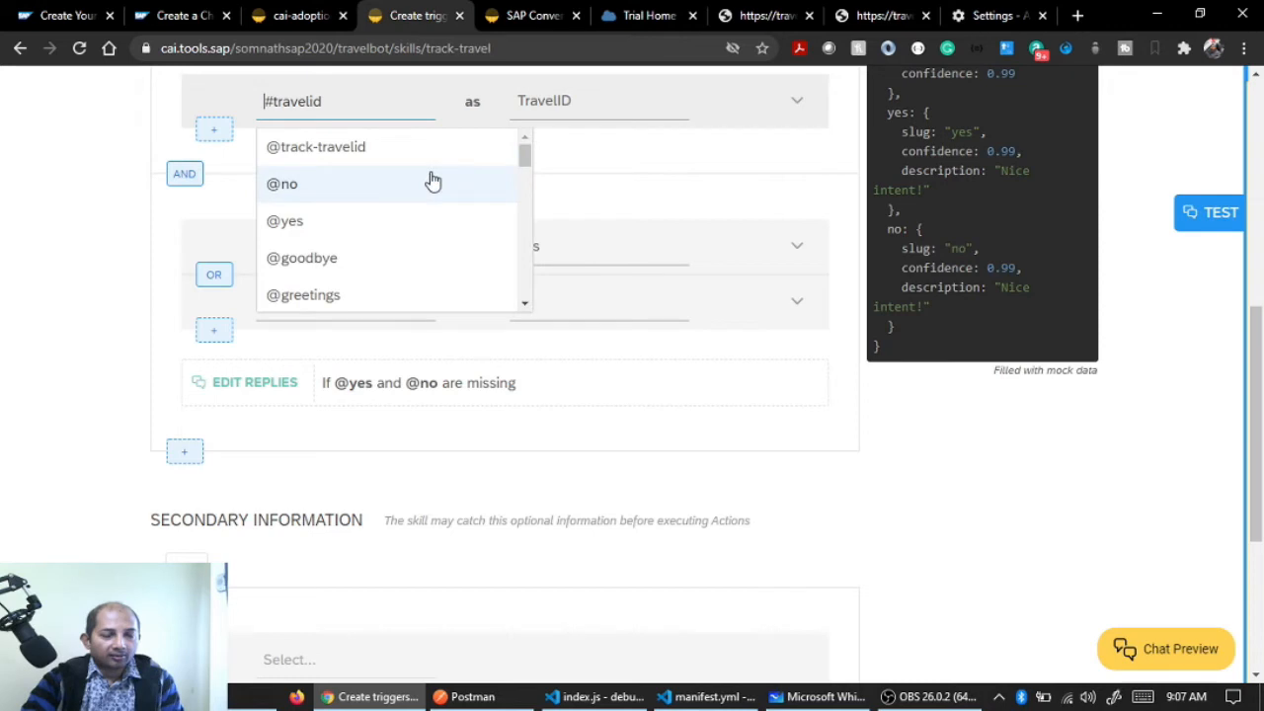
mouse_move(523, 158)
left_mouse_down()
mouse_move(520, 184)
mouse_move(523, 162)
left_mouse_up()
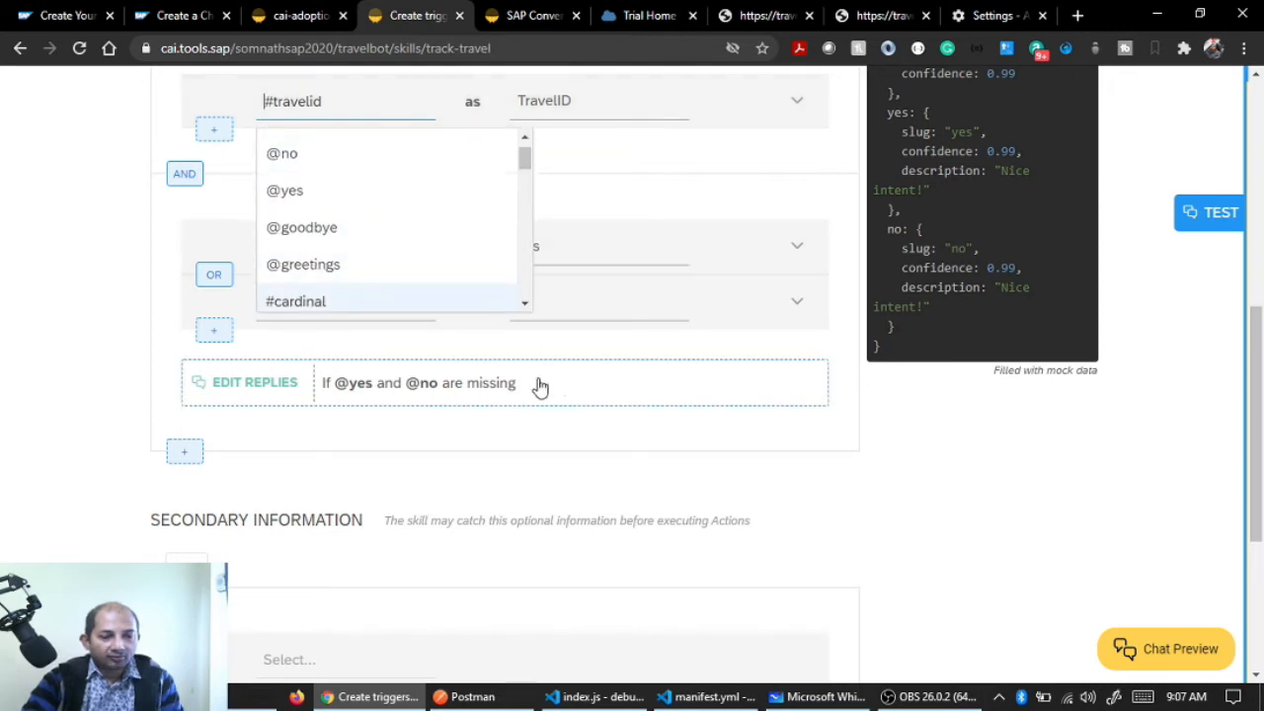
left_click(607, 449)
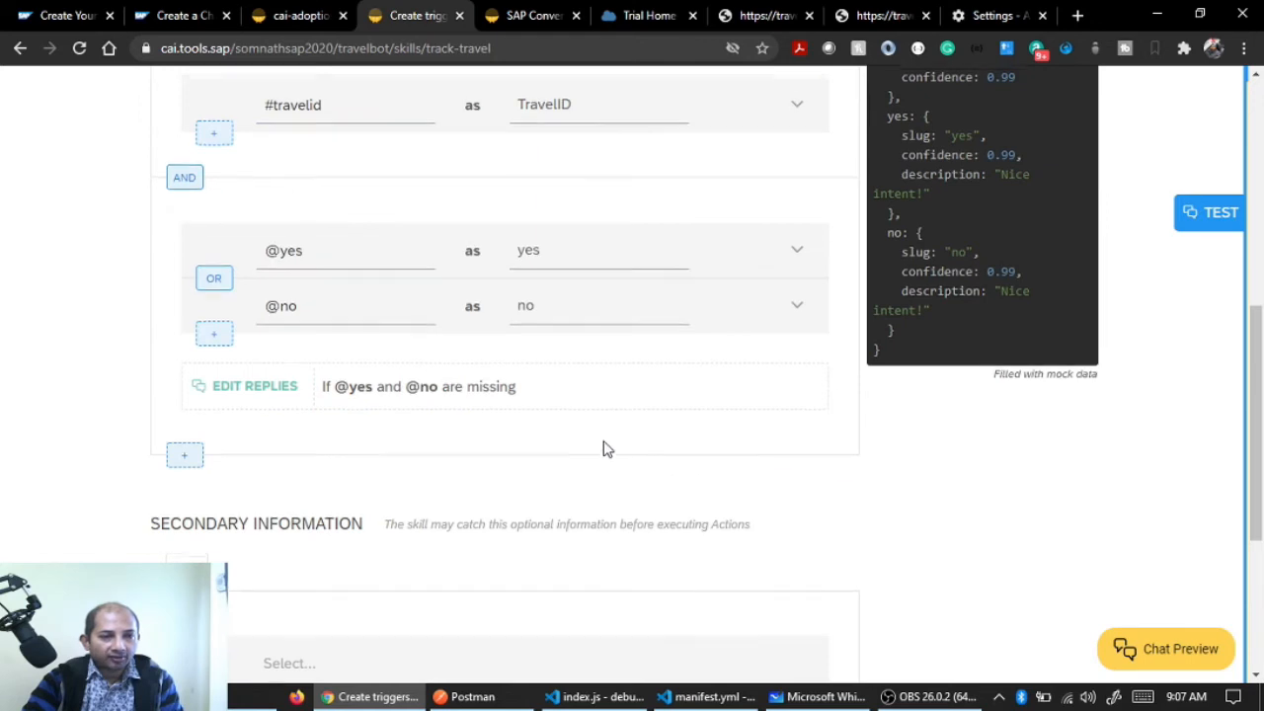
scroll(603, 447, "up", 4)
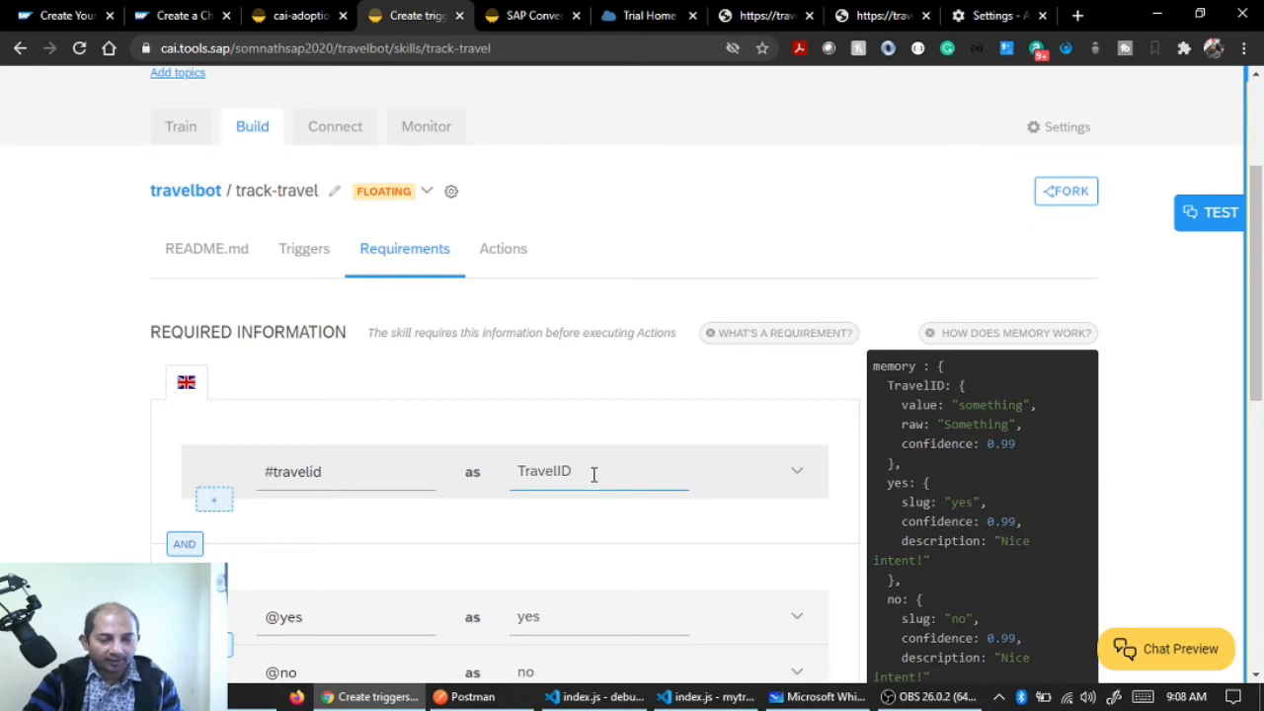
scroll(561, 512, "down", 2)
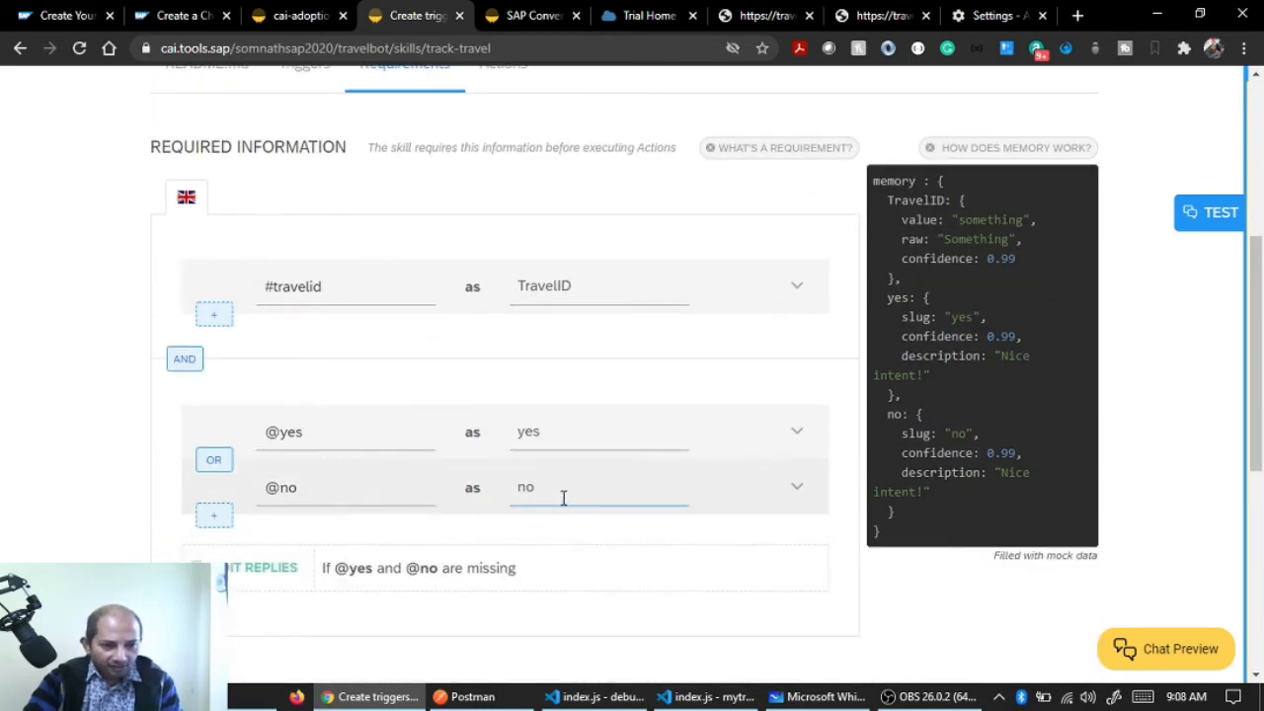
scroll(563, 500, "down", 2)
scroll(561, 506, "up", 2)
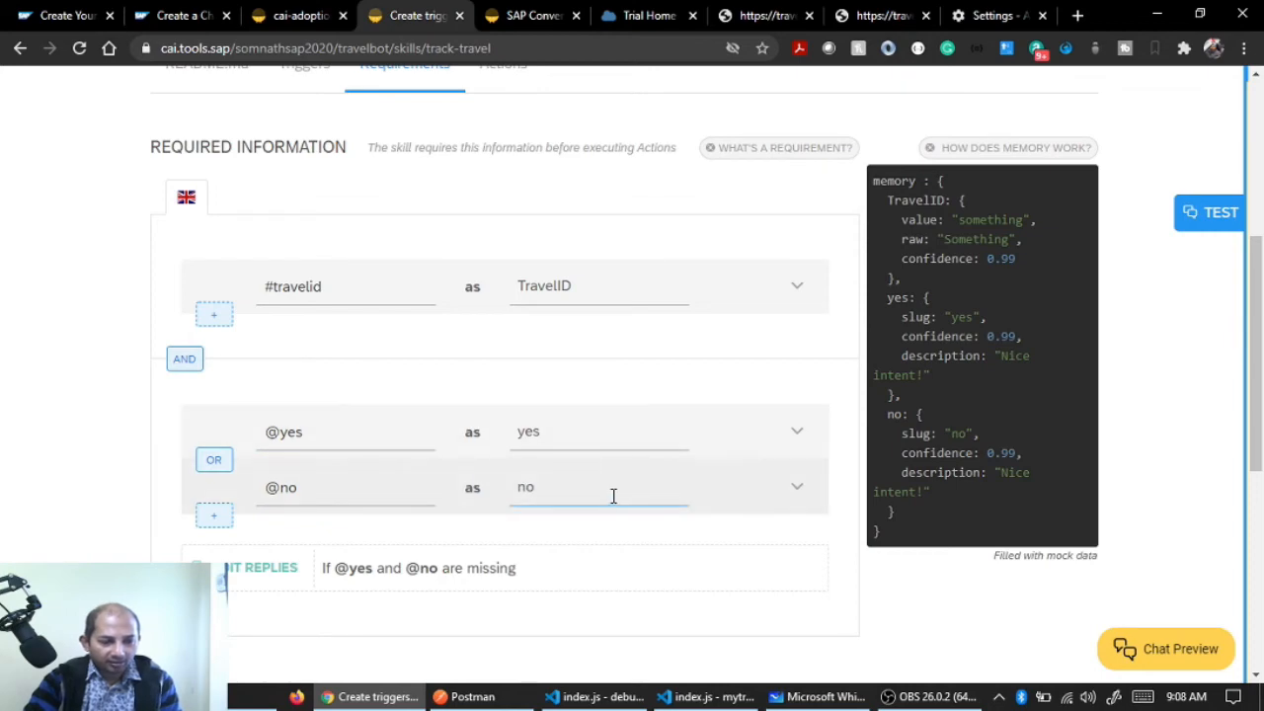
scroll(613, 499, "down", 2)
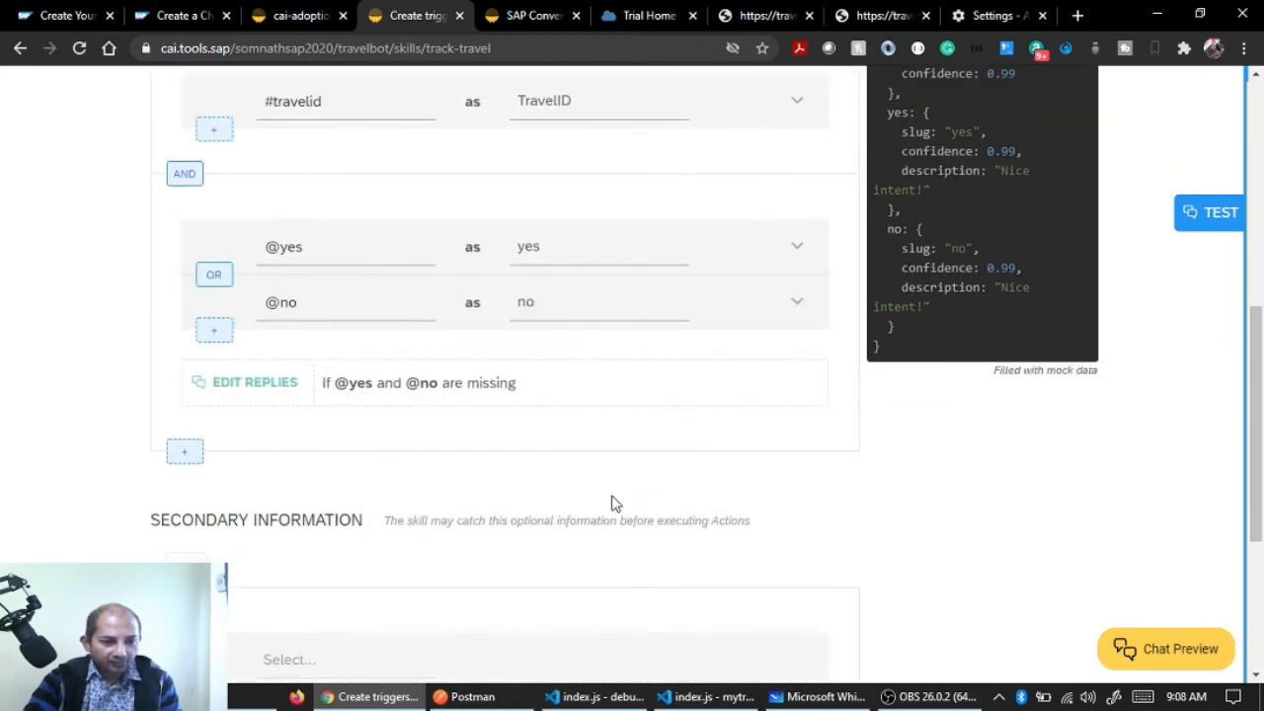
Expand the #travelid requirement and examine the memory field and JSON value set when #TravelID is complete
scroll(608, 502, "up", 4)
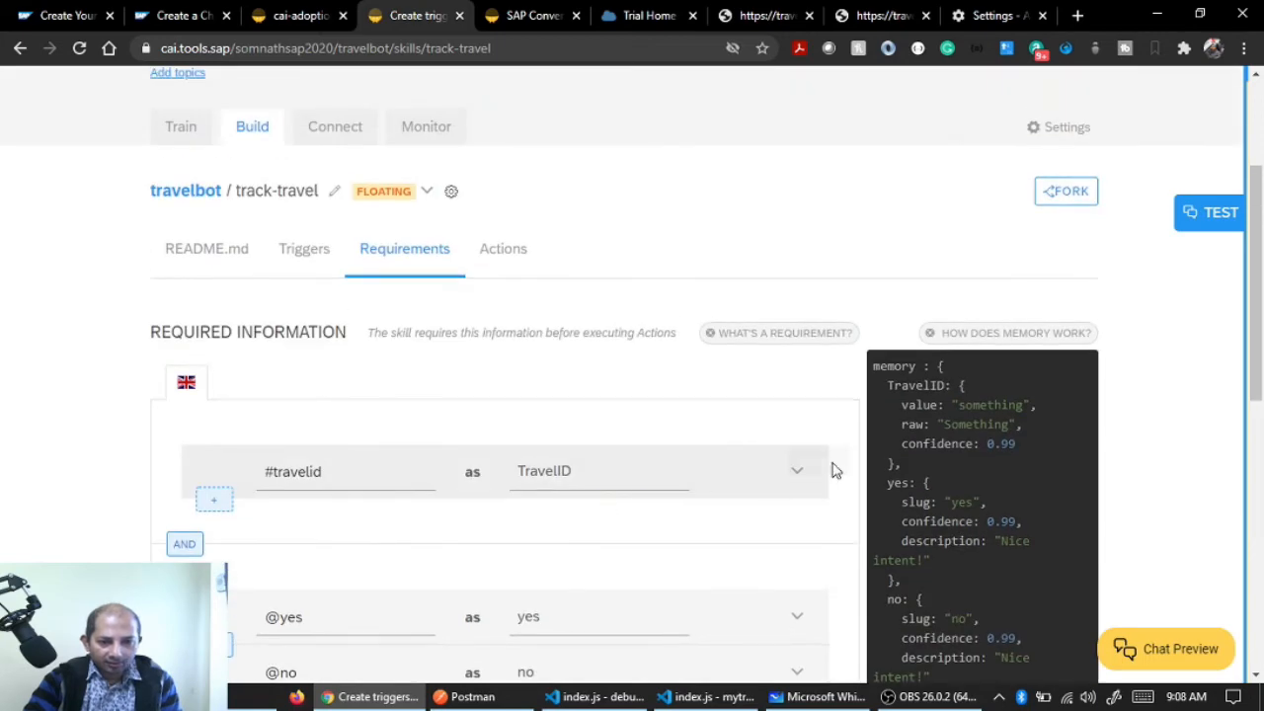
left_click(797, 471)
scroll(679, 503, "down", 4)
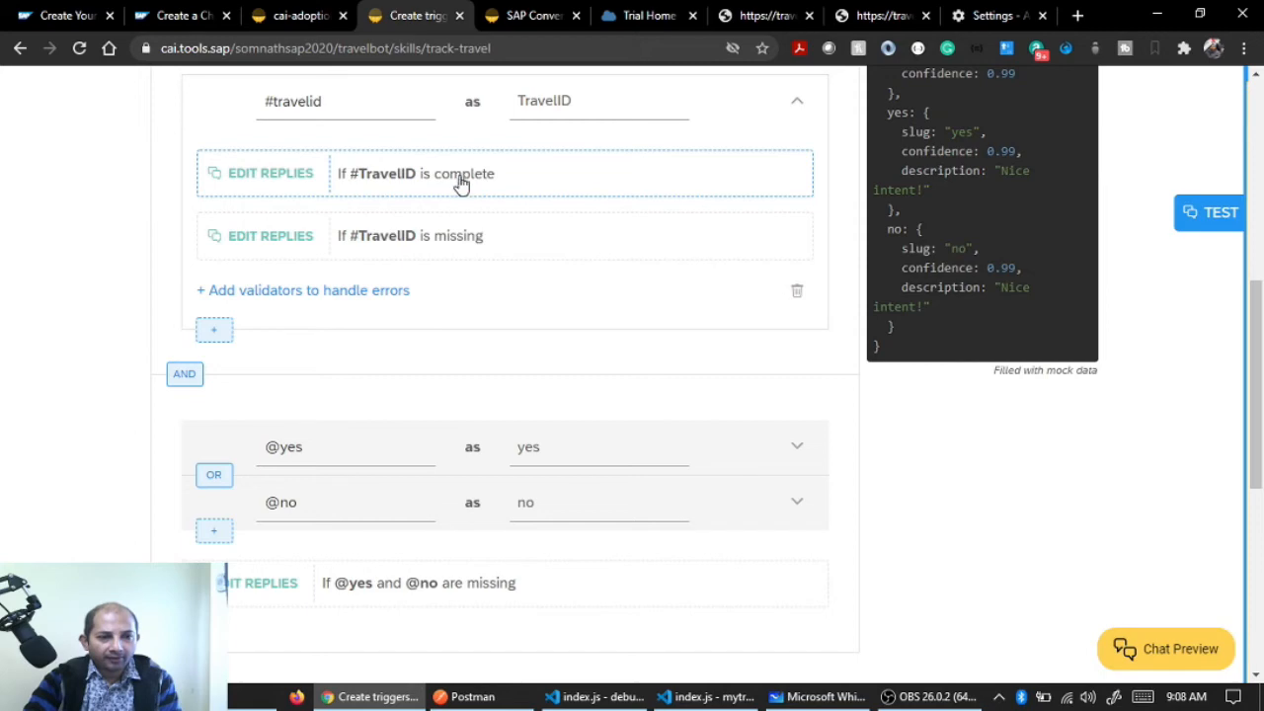
left_click(261, 177)
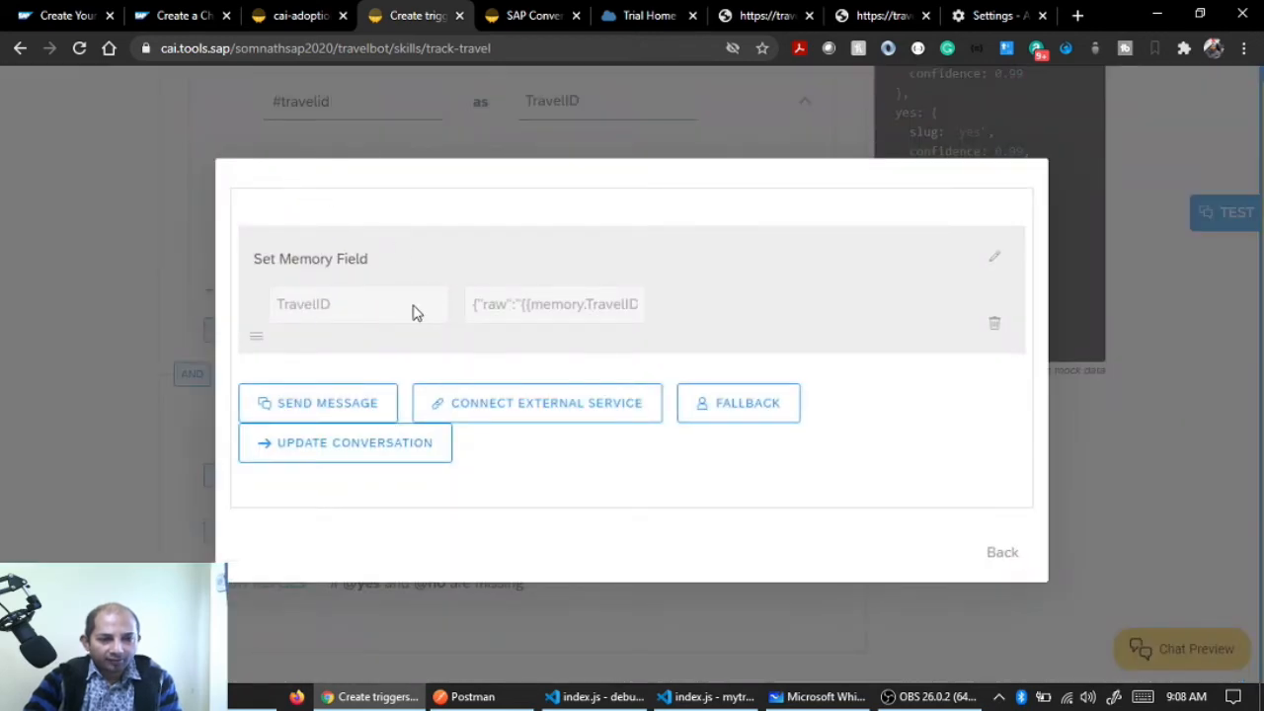
left_click(679, 324)
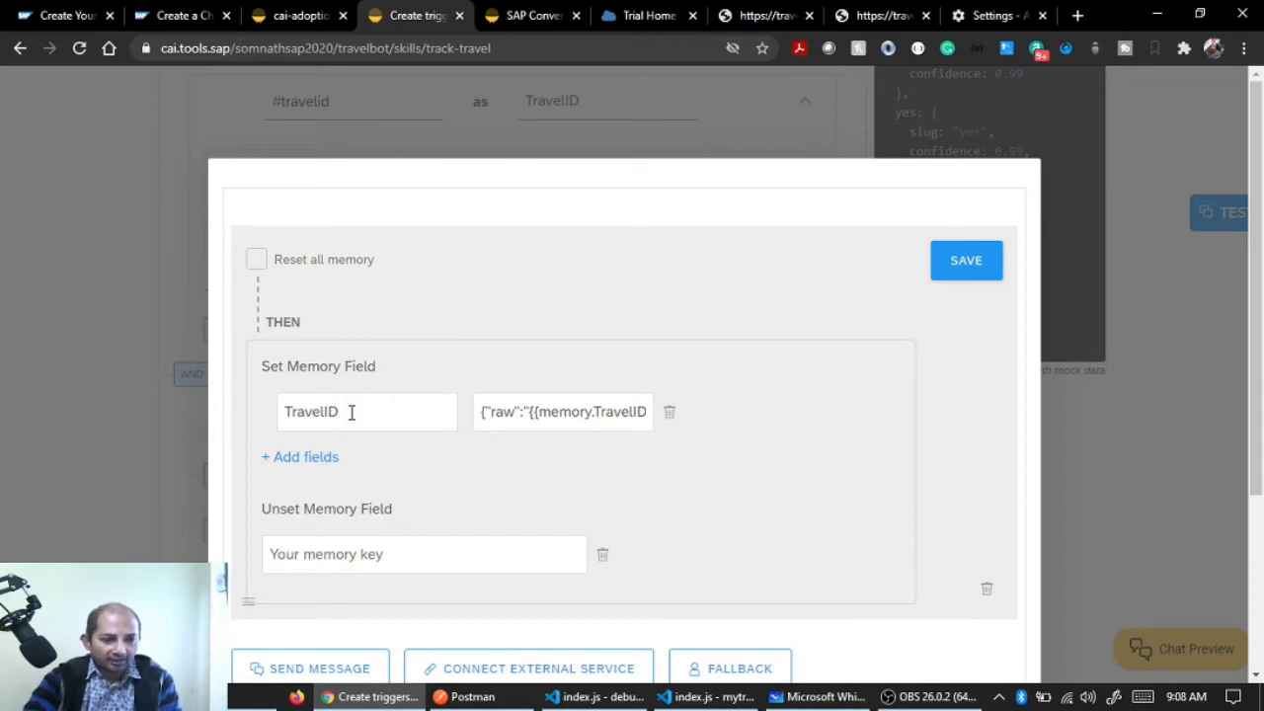
left_click(560, 416)
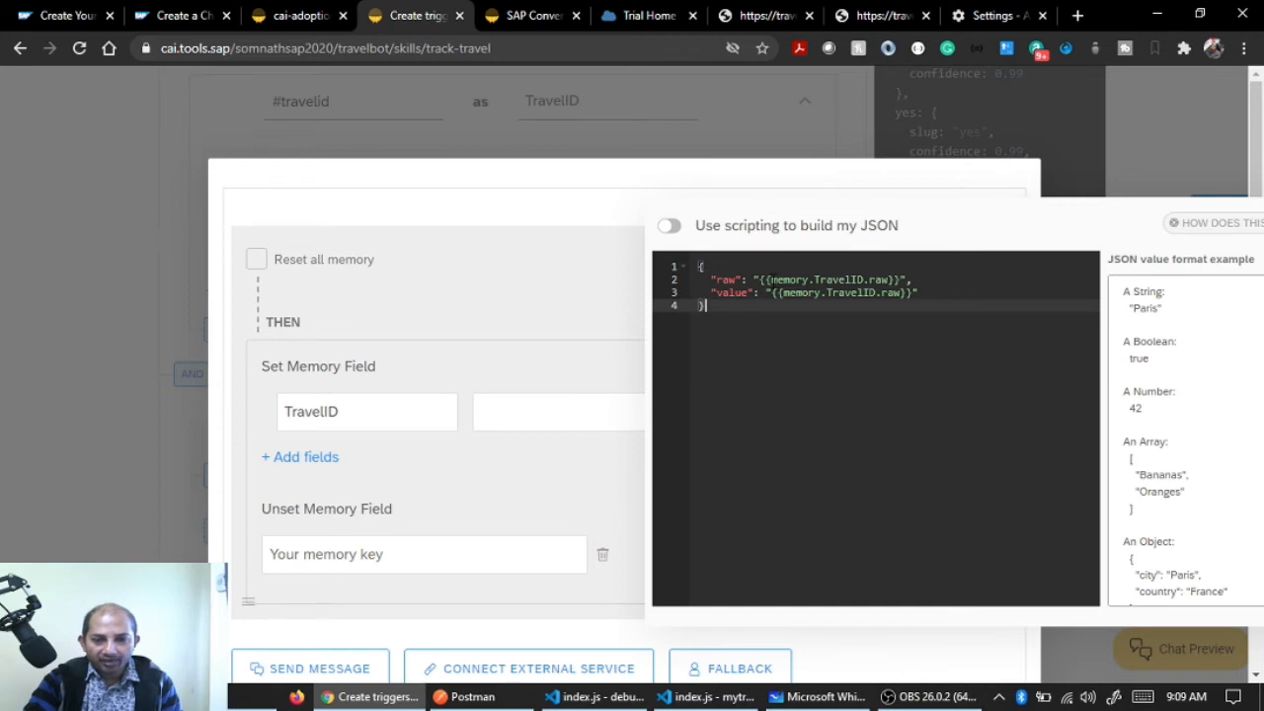
left_click_drag(771, 281, 800, 280)
left_click(873, 317)
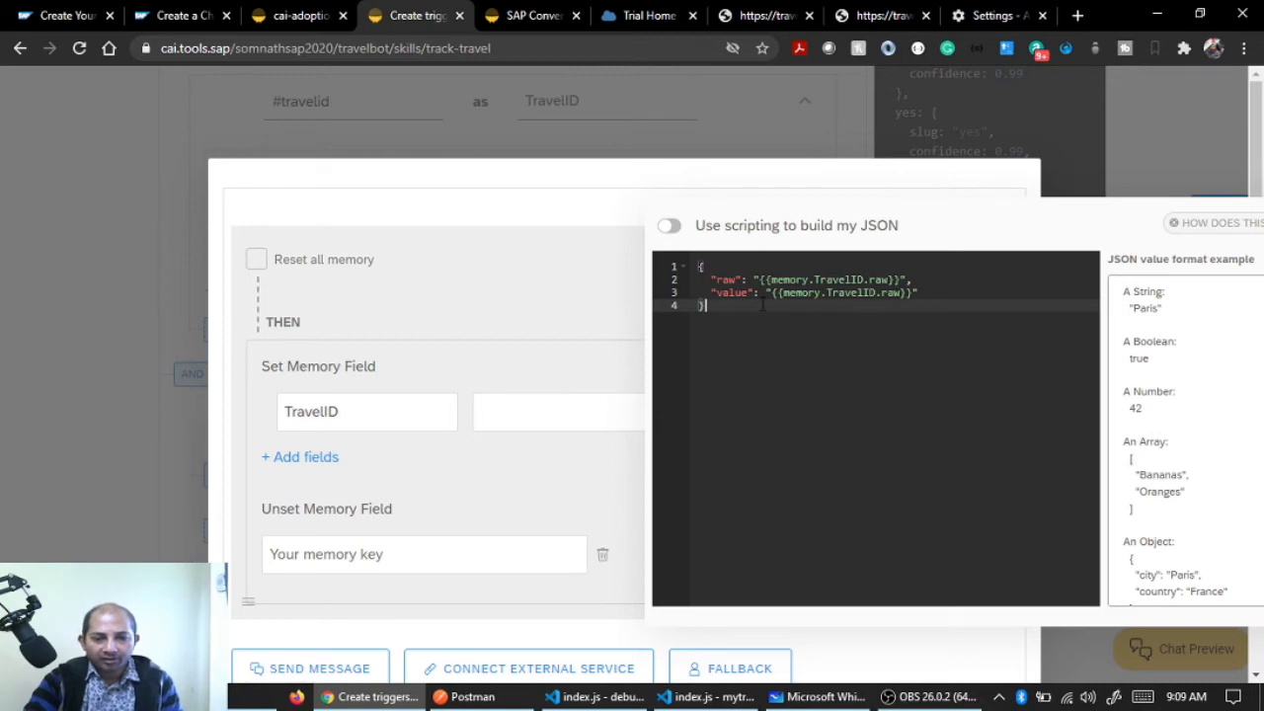
Switch to the SAP shipping chatbot tutorial and review how the track-parcel skill and its trigger are created in Step 5
left_click(166, 16)
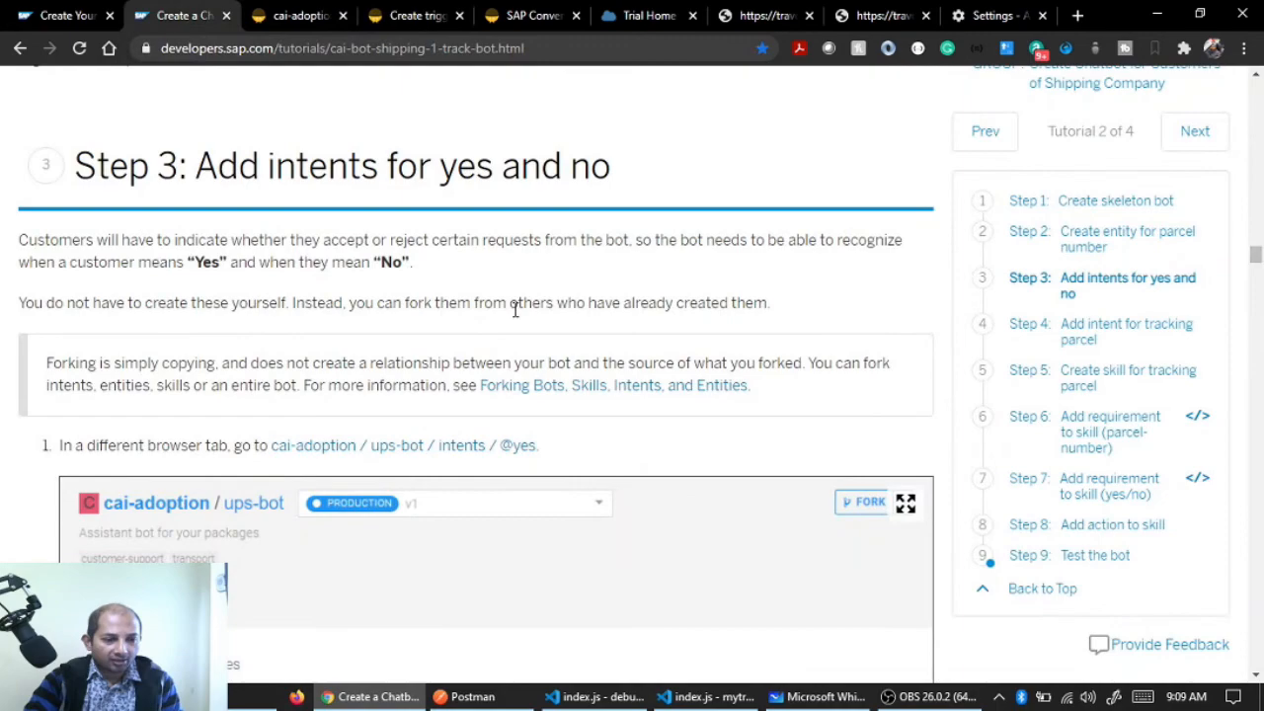
scroll(514, 309, "down", 15)
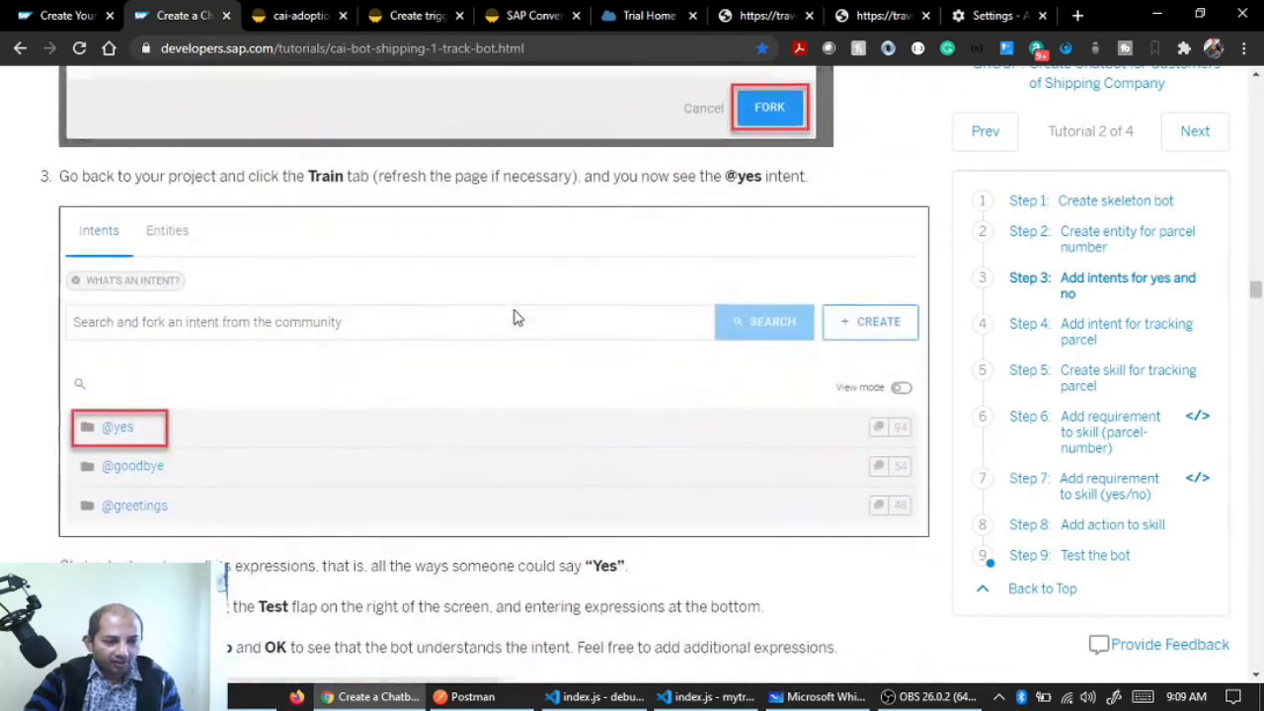
scroll(514, 317, "down", 8)
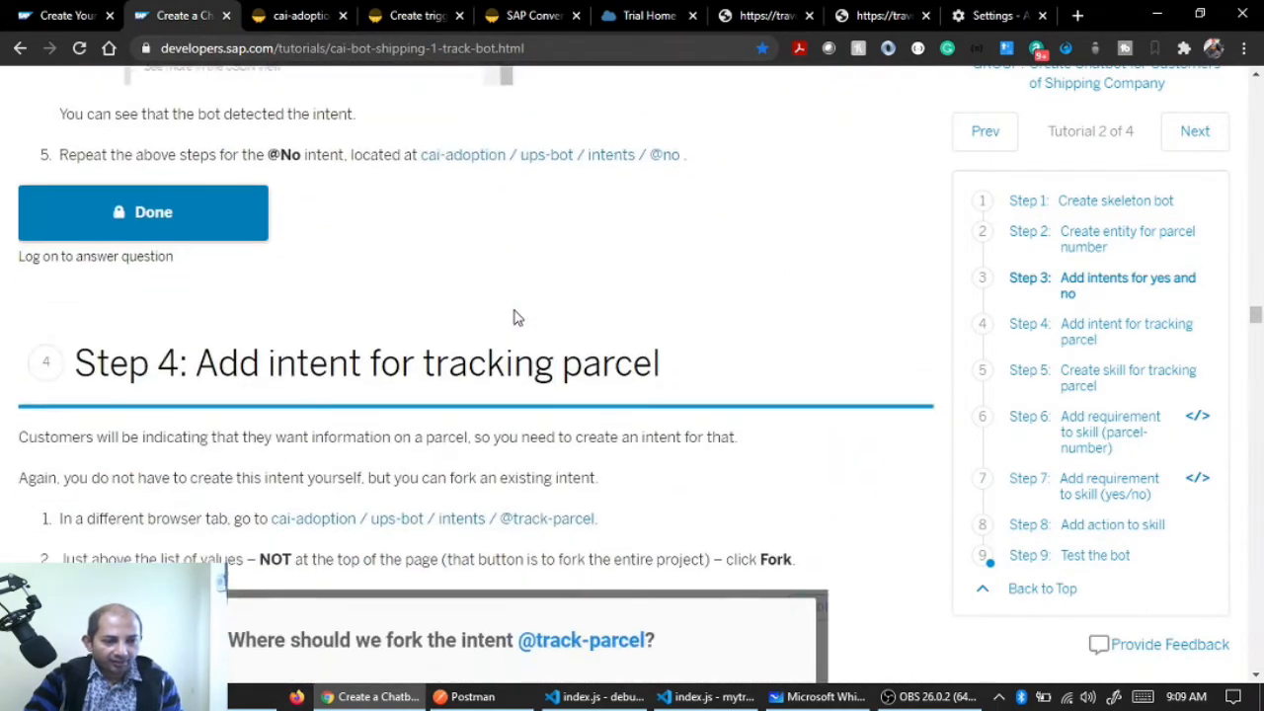
scroll(514, 309, "down", 12)
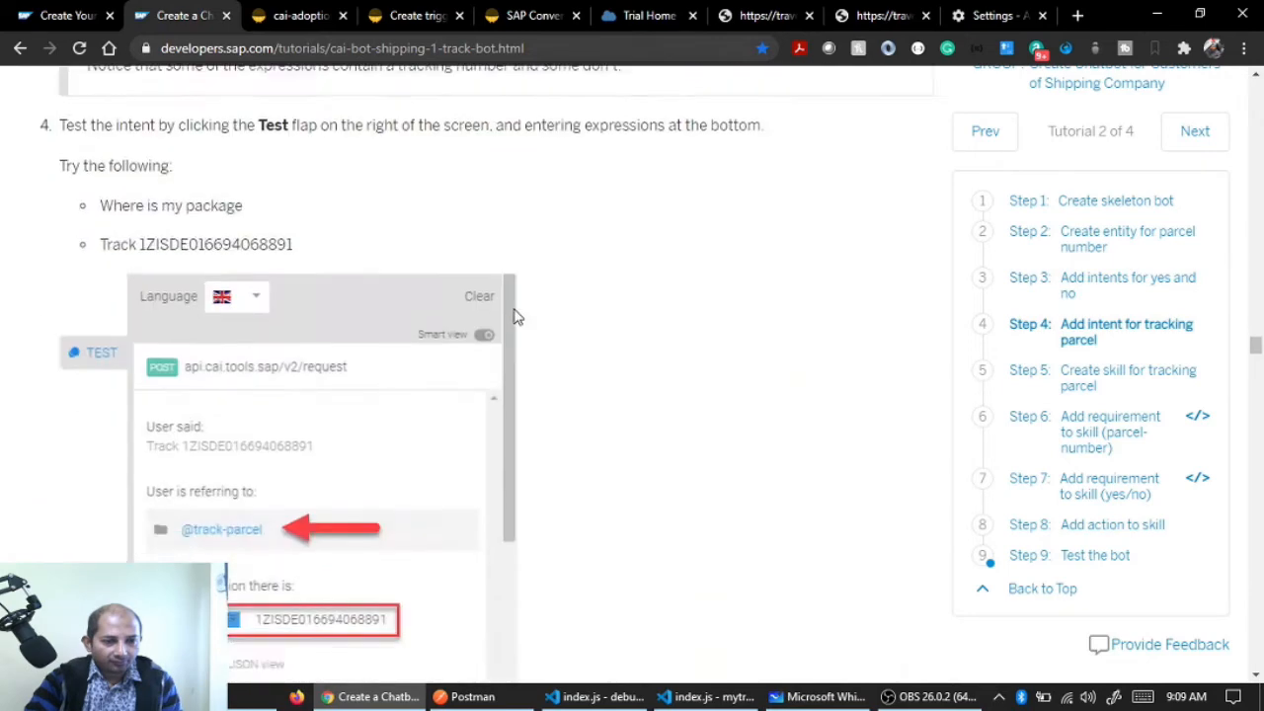
scroll(511, 314, "down", 6)
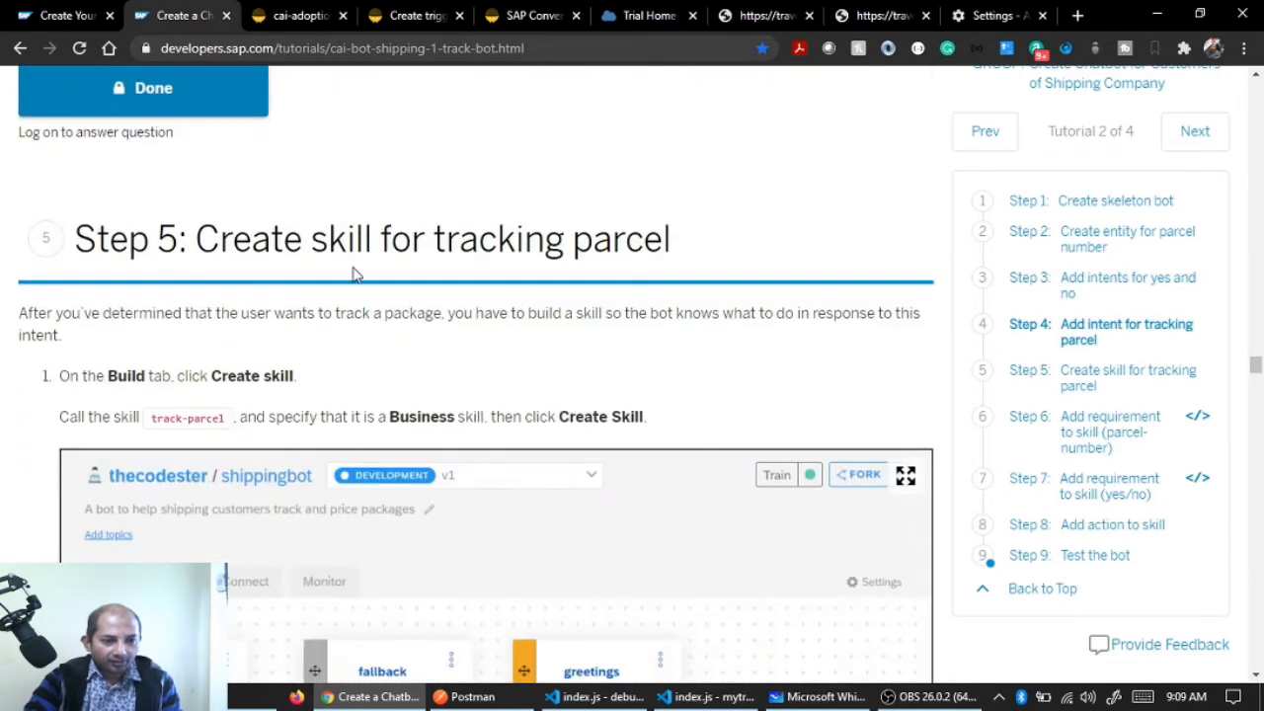
scroll(533, 277, "down", 4)
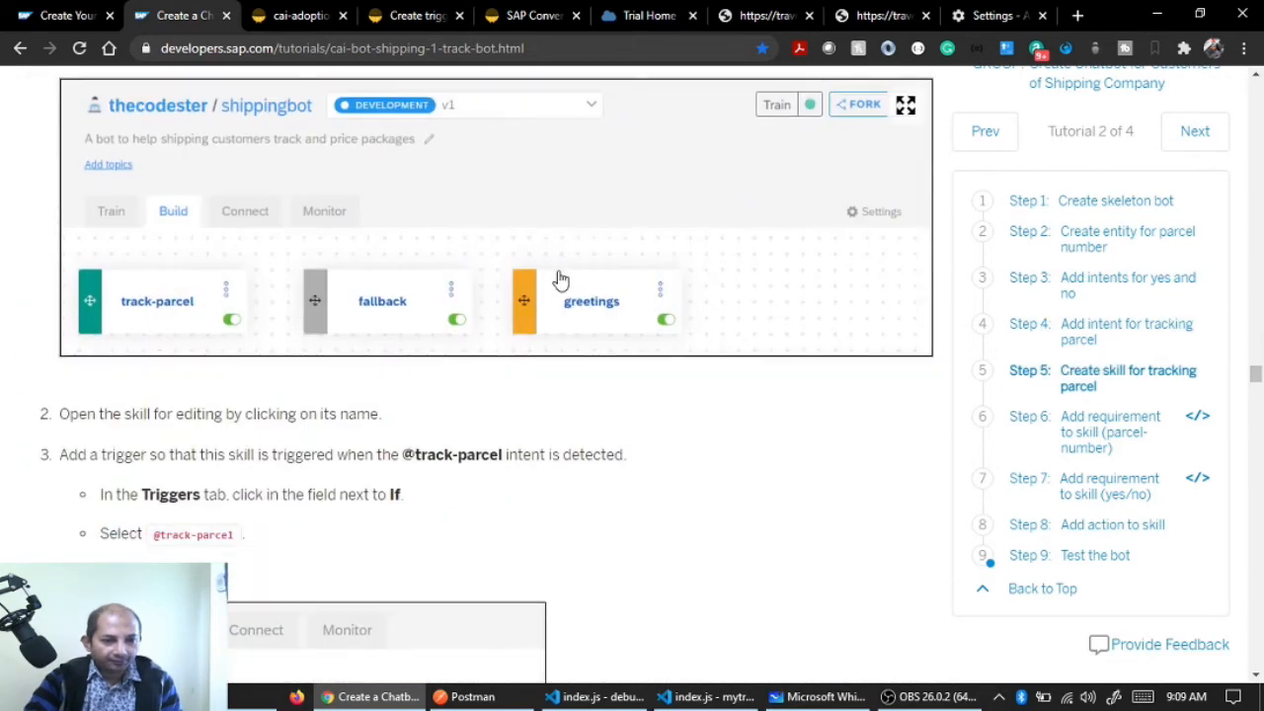
scroll(315, 305, "down", 5)
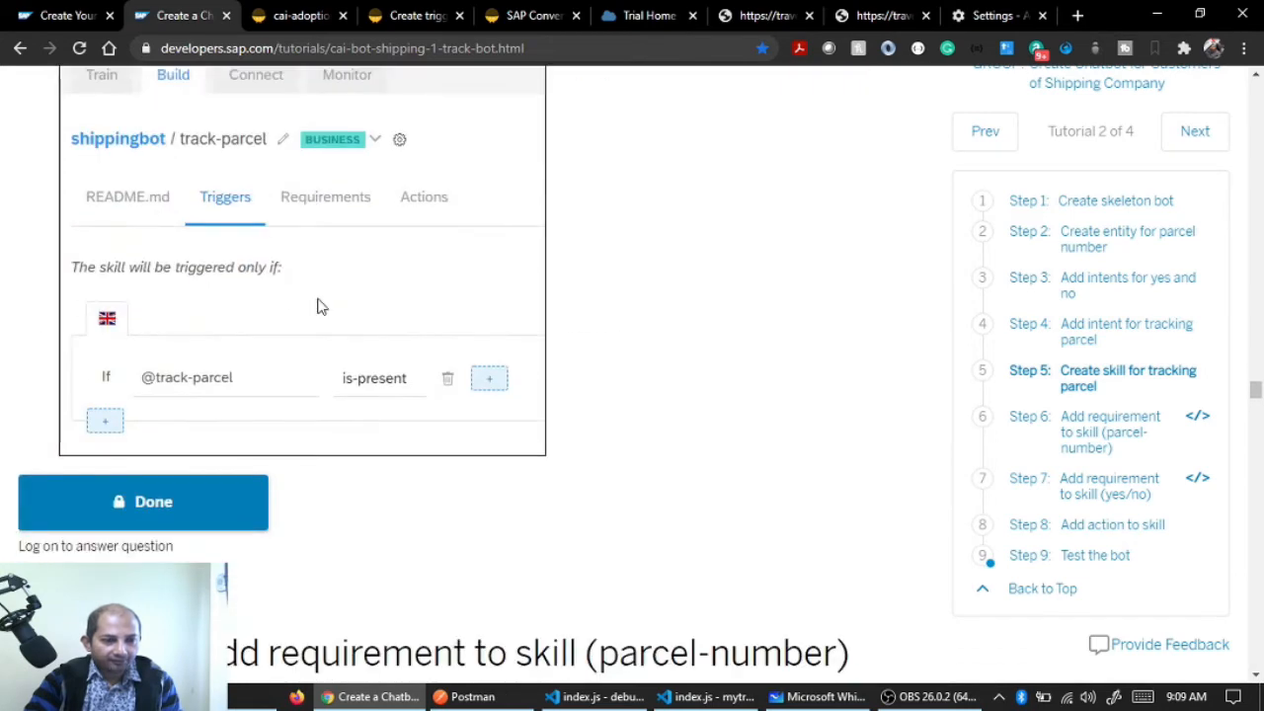
scroll(319, 305, "down", 2)
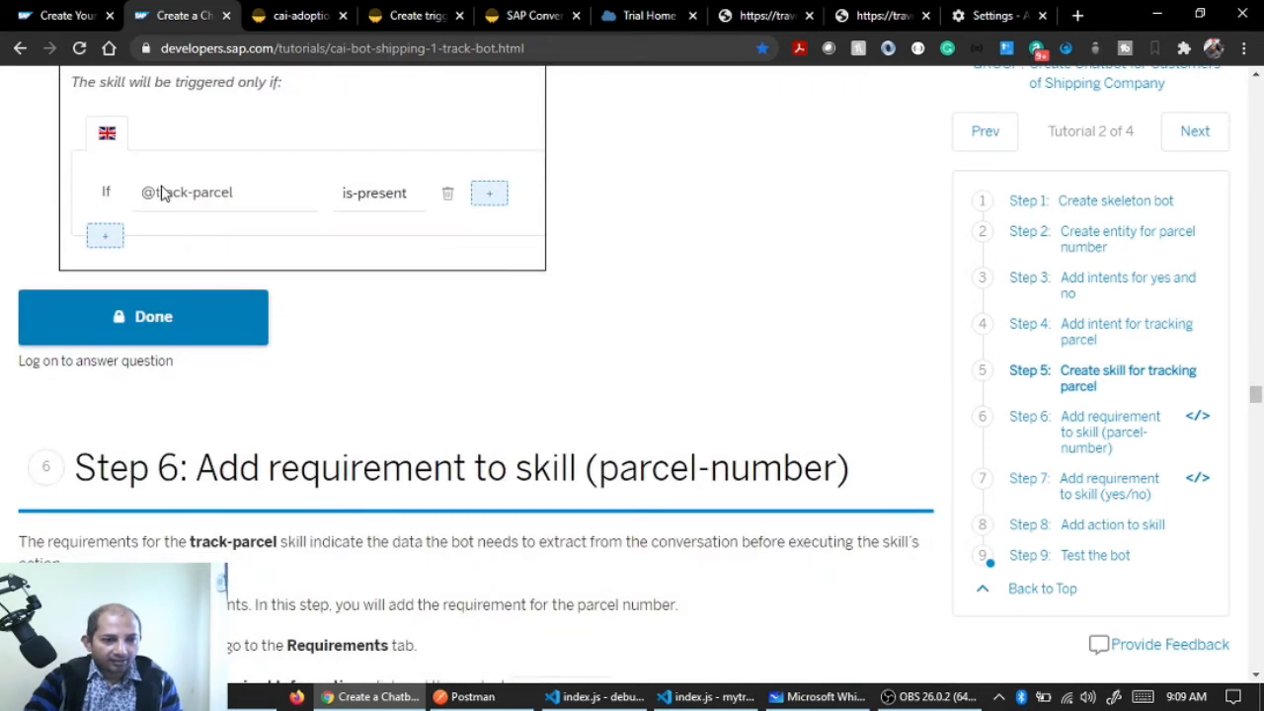
scroll(404, 237, "up", 2)
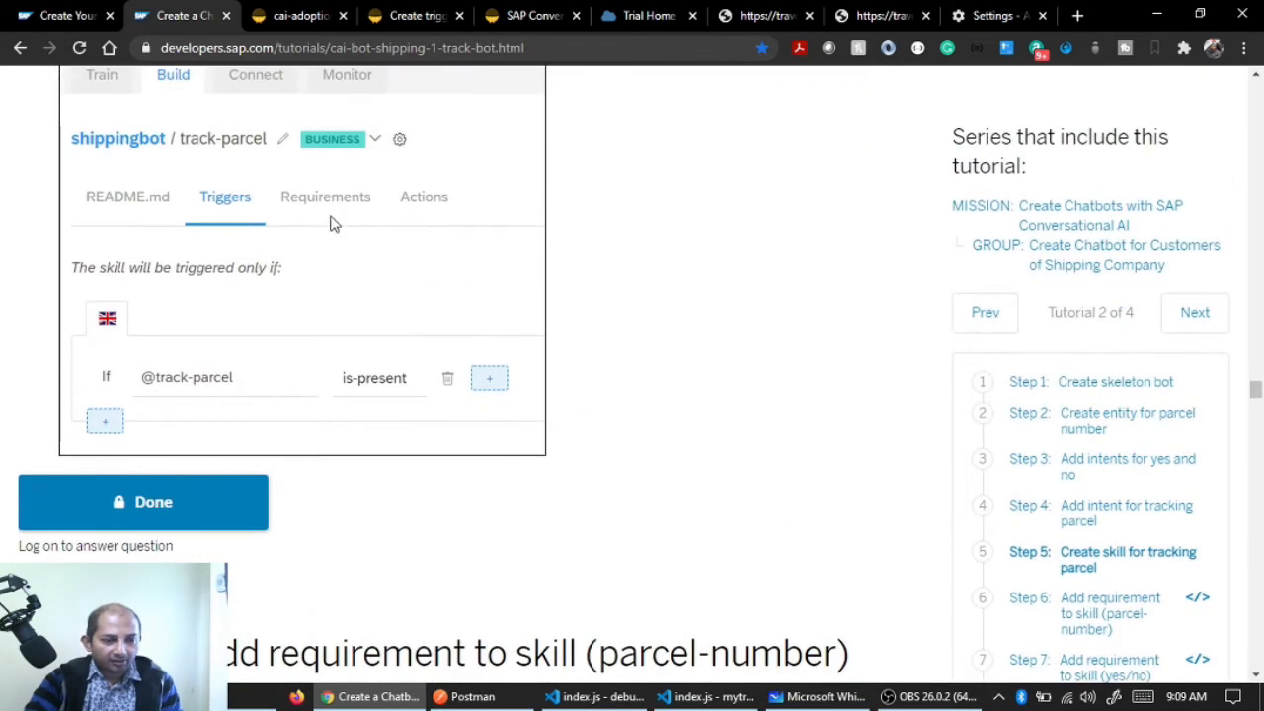
scroll(526, 356, "down", 2)
scroll(527, 356, "down", 2)
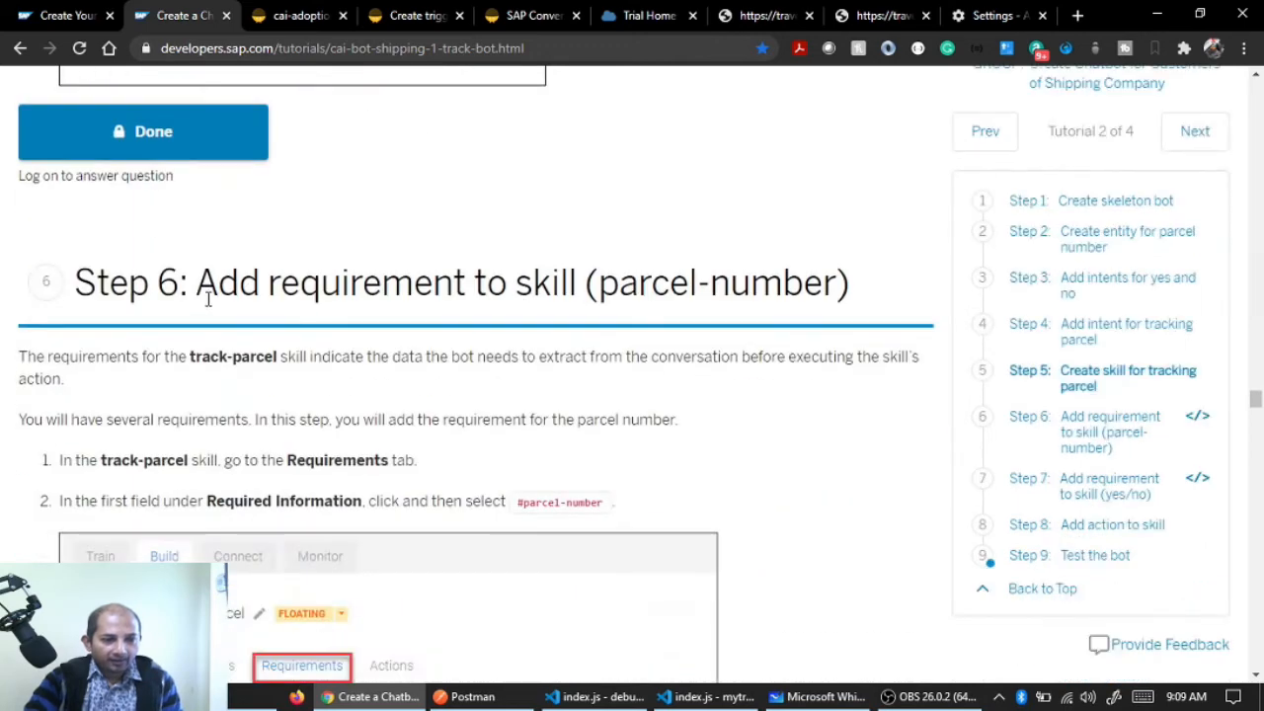
Read tutorial Step 6 on adding the #parcel-number requirement to the skill
left_click_drag(202, 287, 598, 286)
scroll(443, 325, "down", 4)
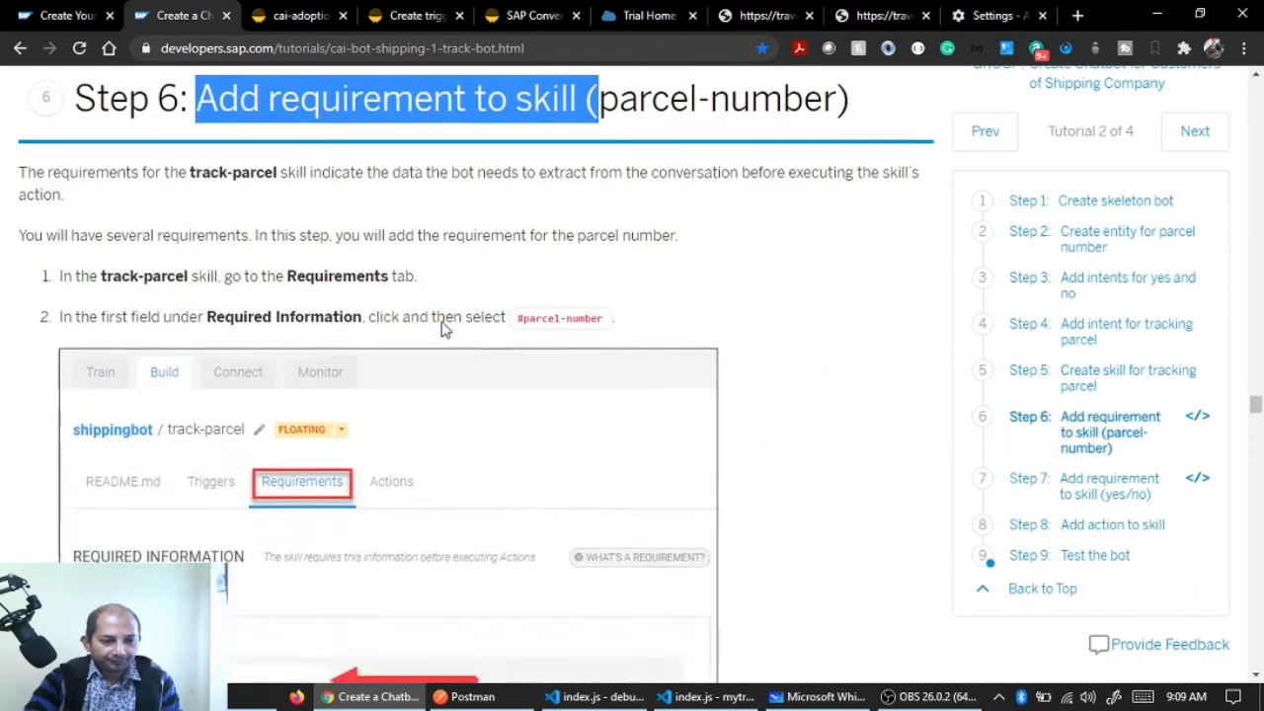
scroll(444, 321, "down", 2)
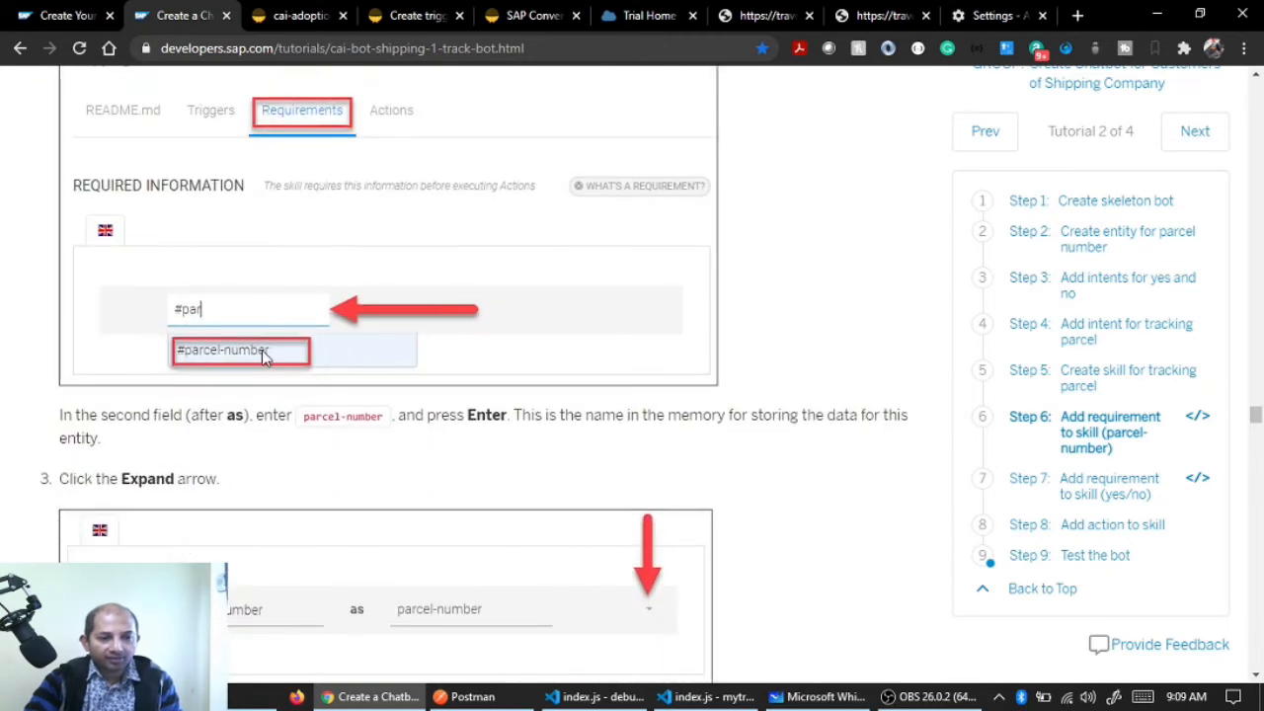
Return to travelbot's track-travel skill and close the JSON editor and the reply dialog without saving
left_click(412, 25)
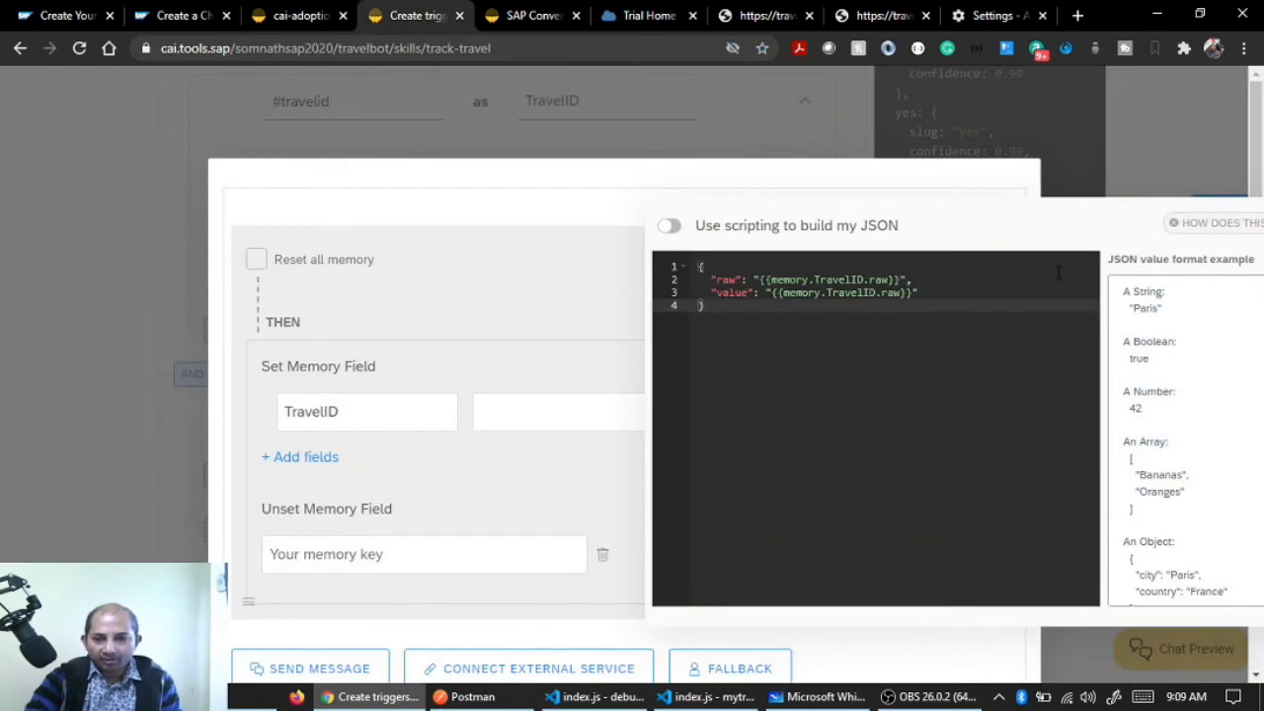
left_click(582, 447)
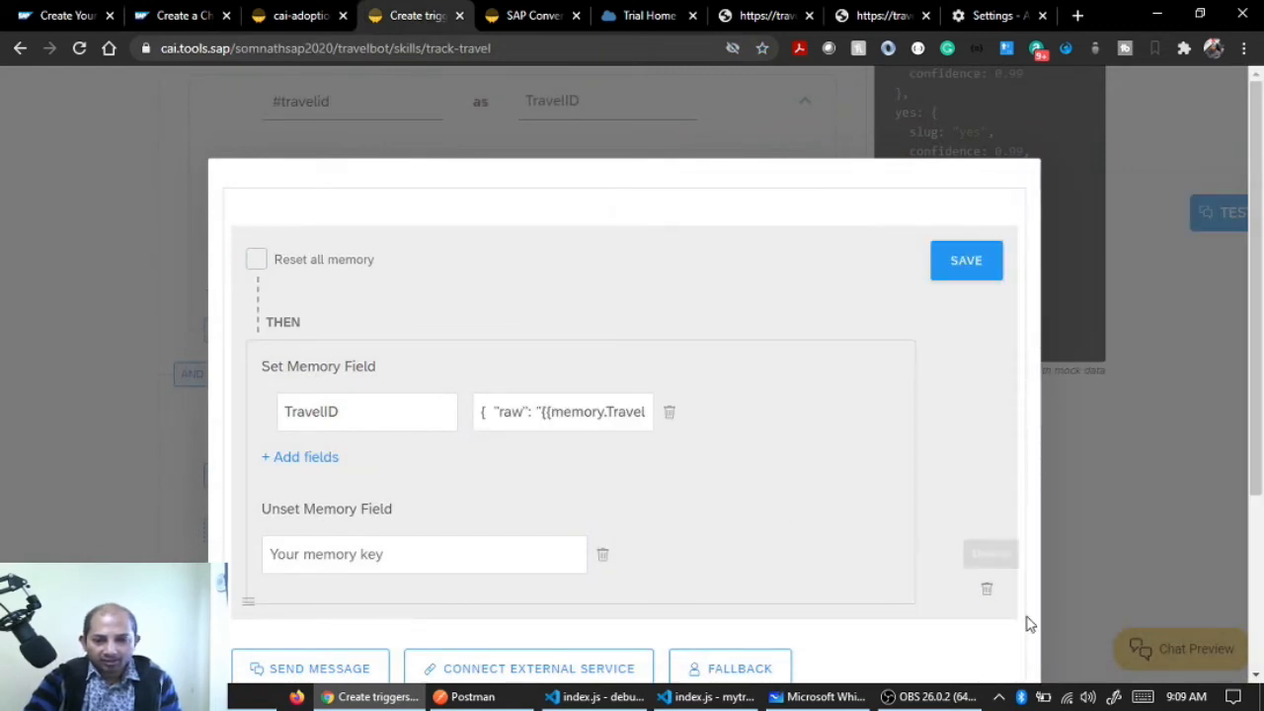
scroll(948, 533, "down", 3)
left_click(993, 561)
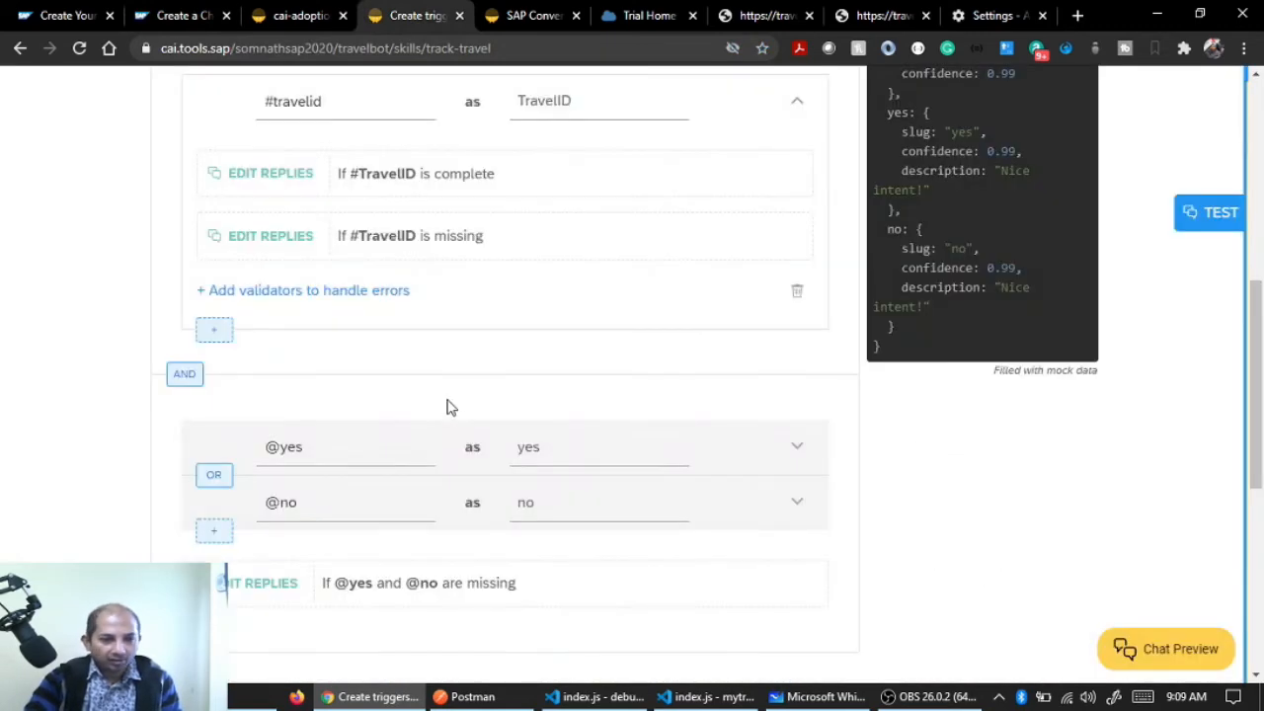
Review the complete and missing reply options of #travelid and compare them with the tutorial's #parcel-number reply instructions
scroll(446, 407, "up", 4)
scroll(482, 409, "down", 2)
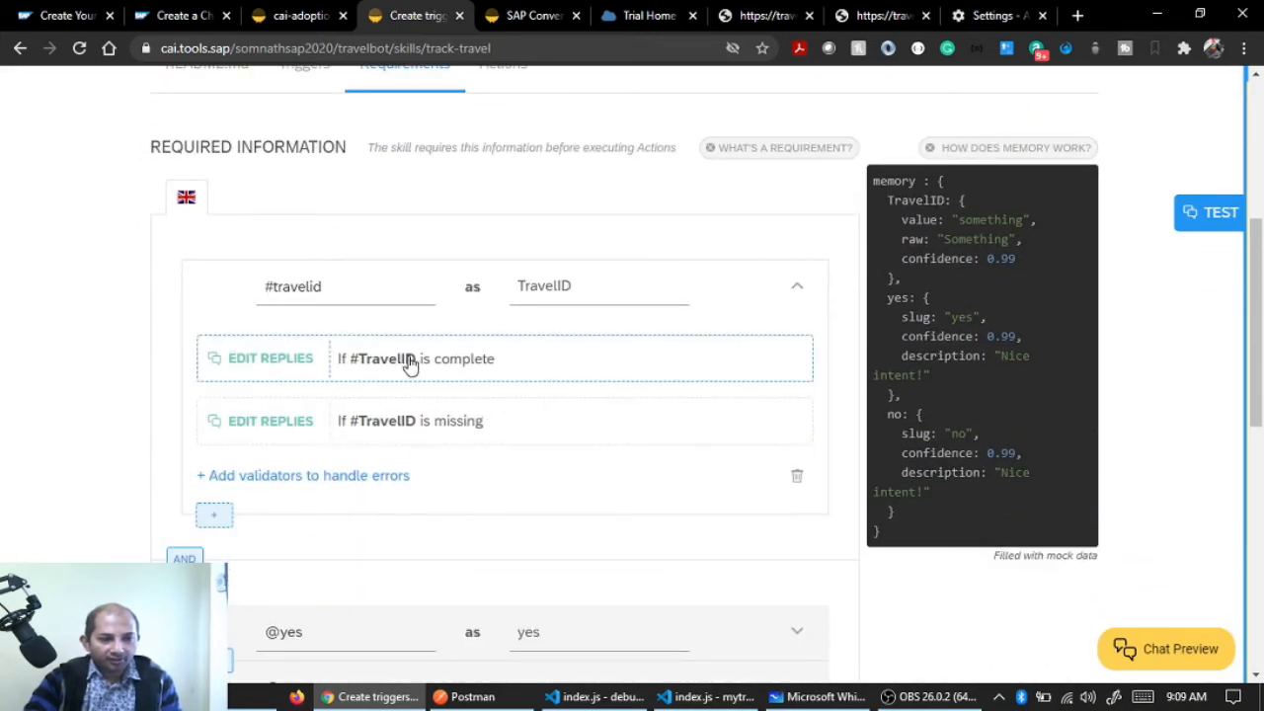
scroll(372, 282, "up", 2)
scroll(439, 431, "down", 3)
scroll(440, 430, "down", 1)
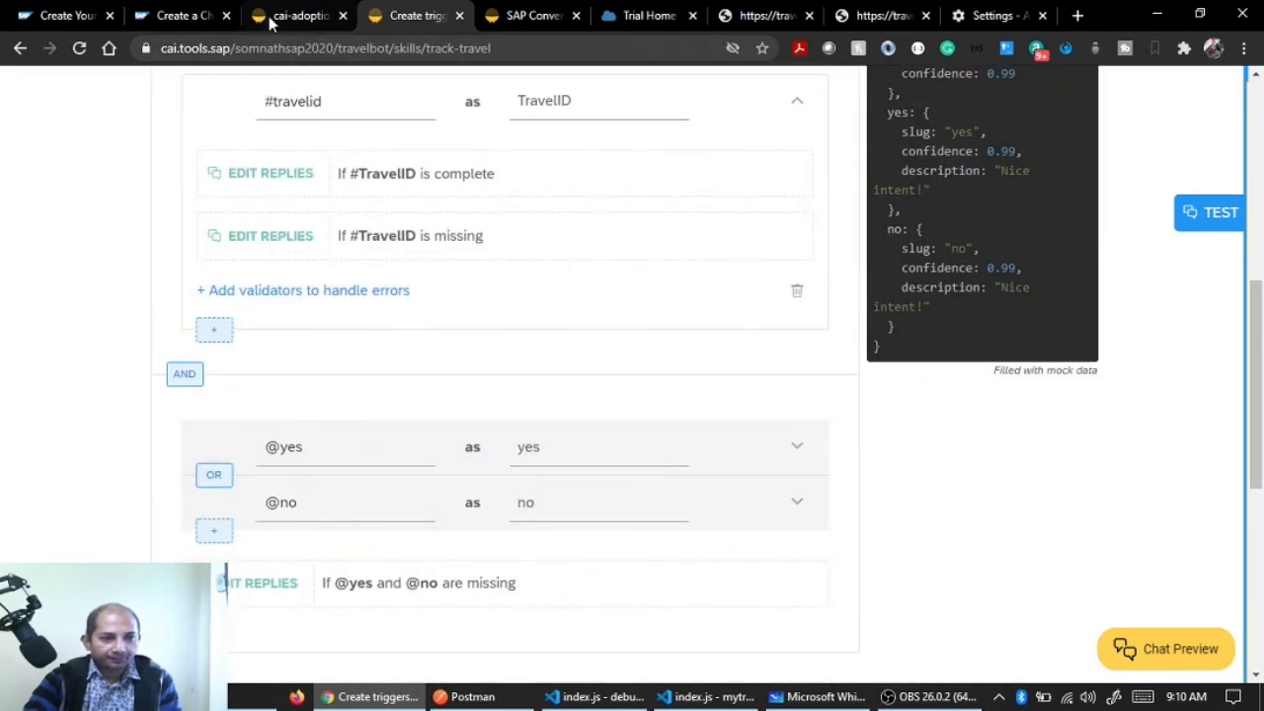
left_click(156, 16)
scroll(496, 329, "down", 4)
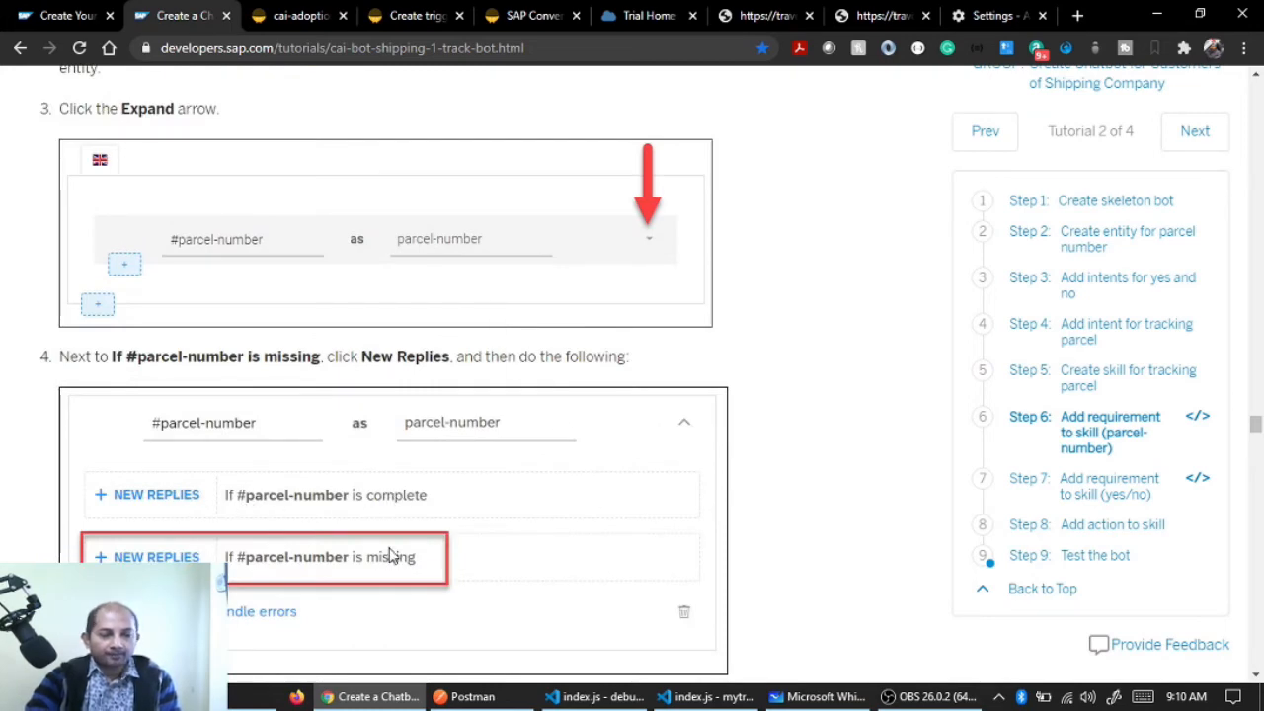
Back in the track-travel skill, examine the reply sent if #TravelID is missing and close it unchanged
left_click(395, 17)
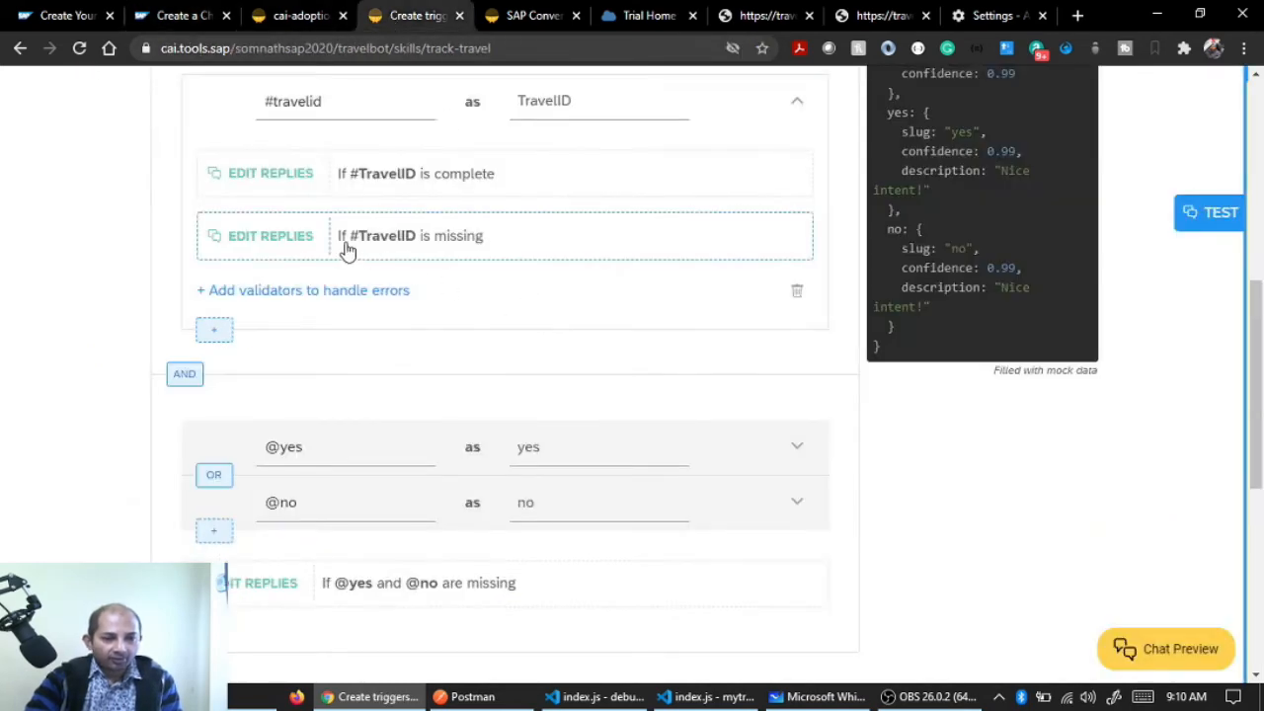
left_click(276, 237)
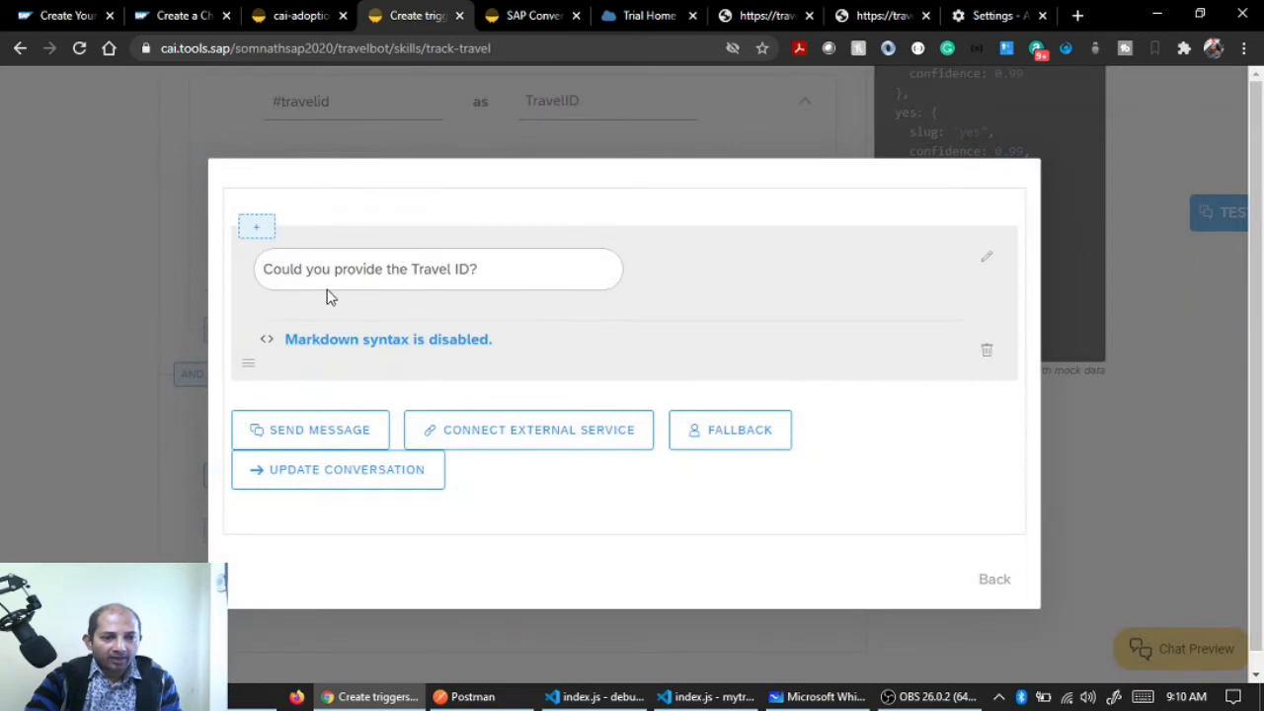
left_click_drag(513, 271, 258, 271)
left_click(498, 278)
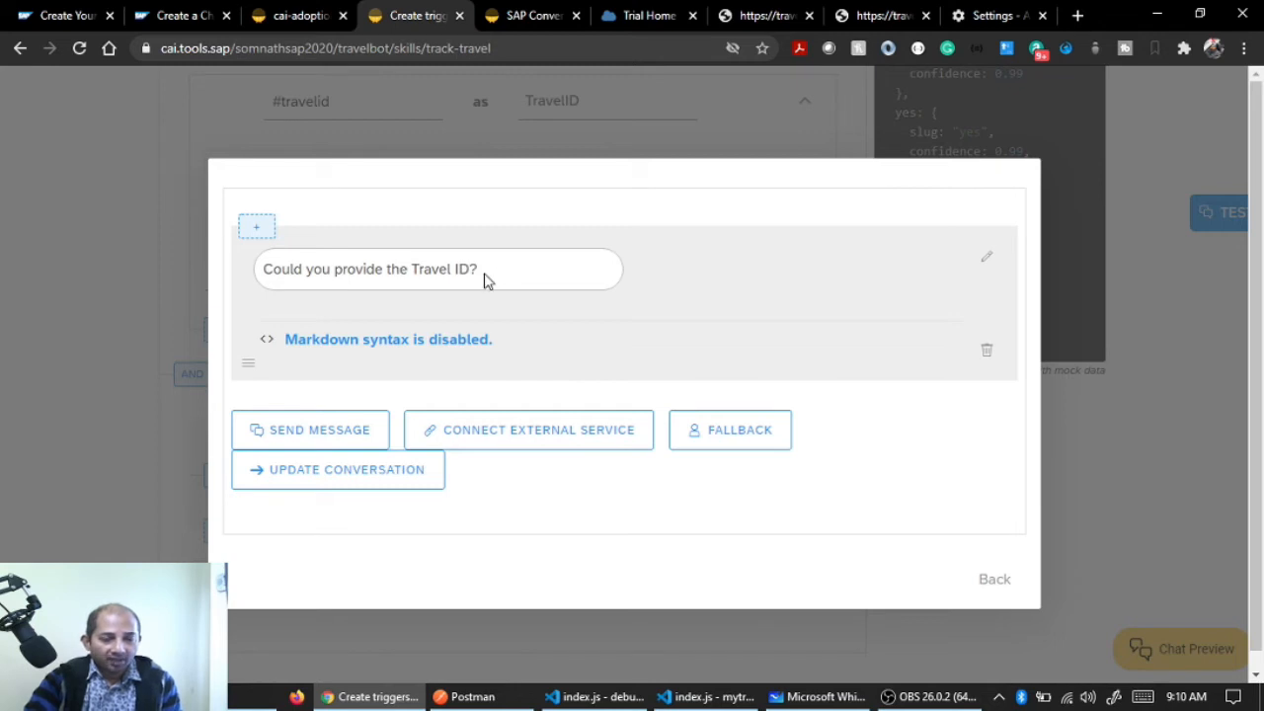
left_click_drag(484, 276, 248, 281)
left_click(503, 275)
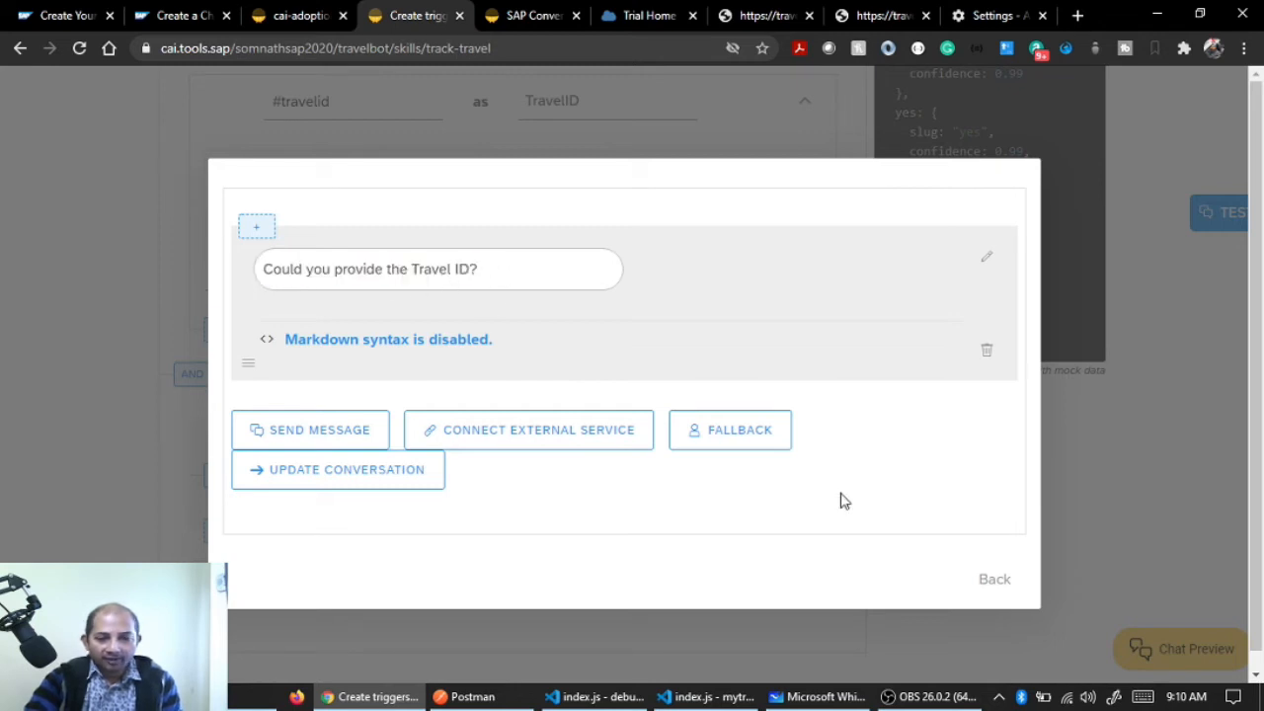
left_click(985, 580)
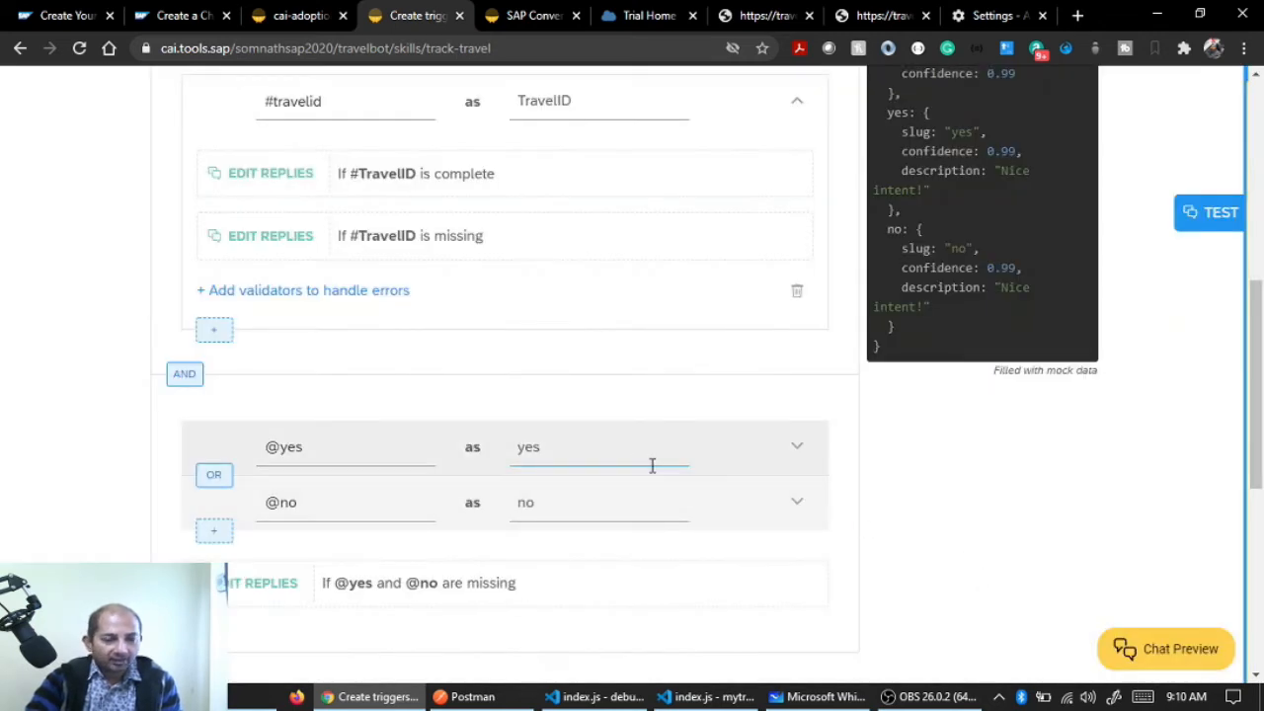
scroll(651, 465, "up", 4)
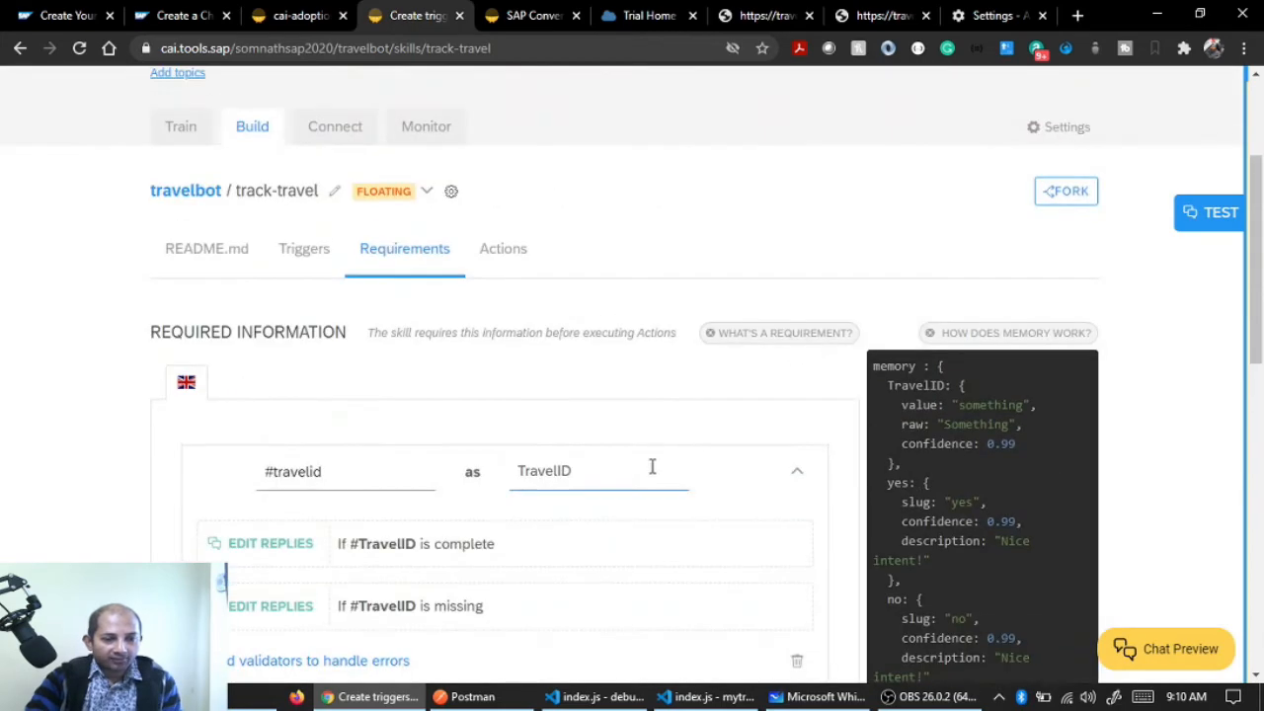
scroll(652, 467, "down", 2)
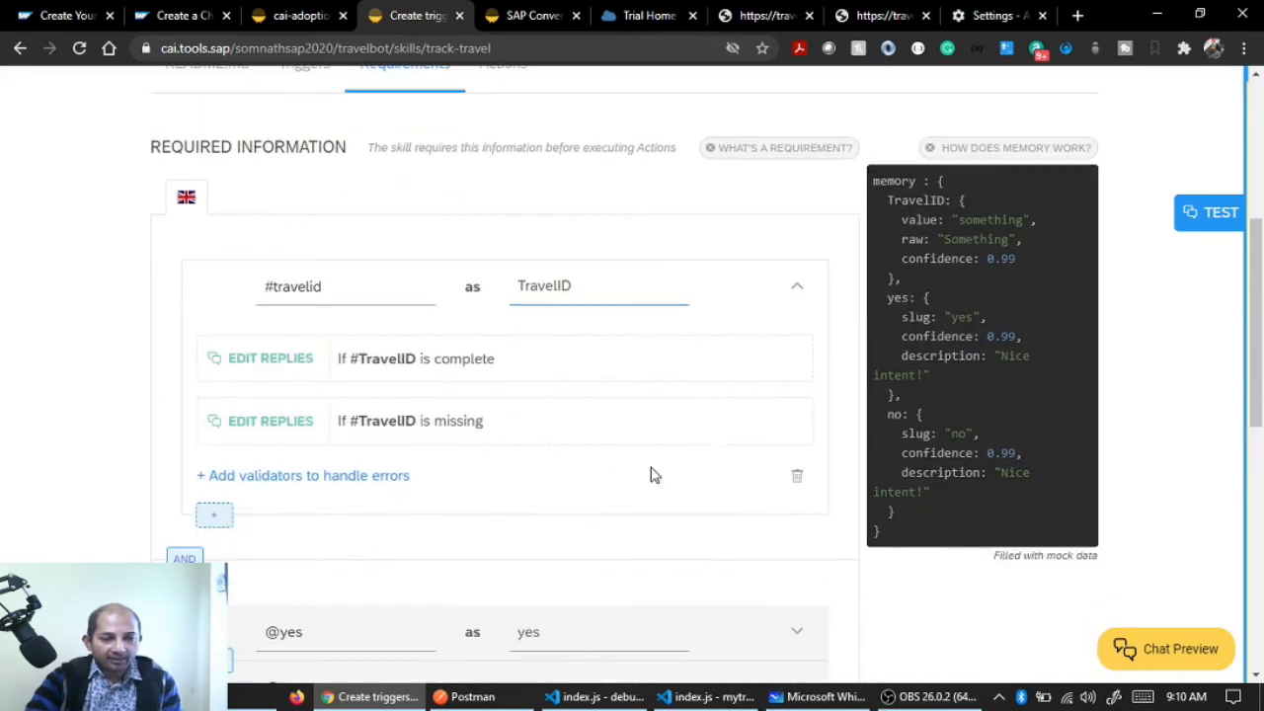
left_click(293, 375)
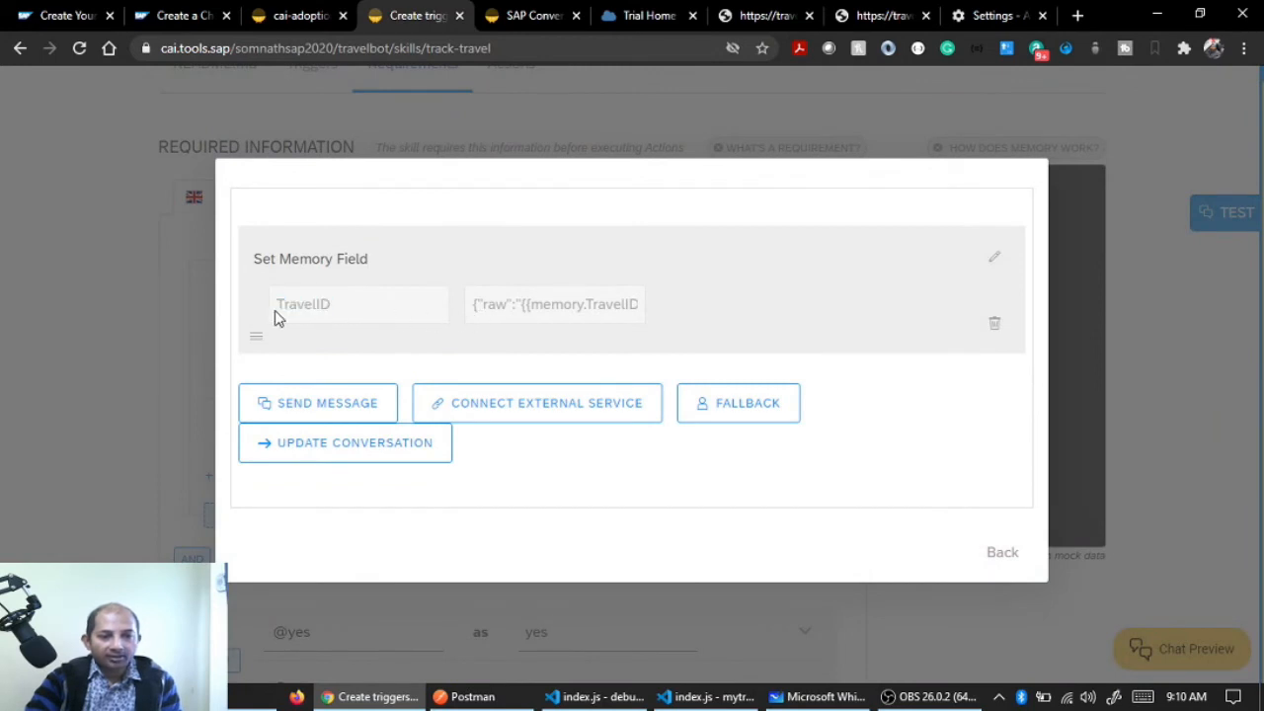
left_click_drag(339, 316, 282, 320)
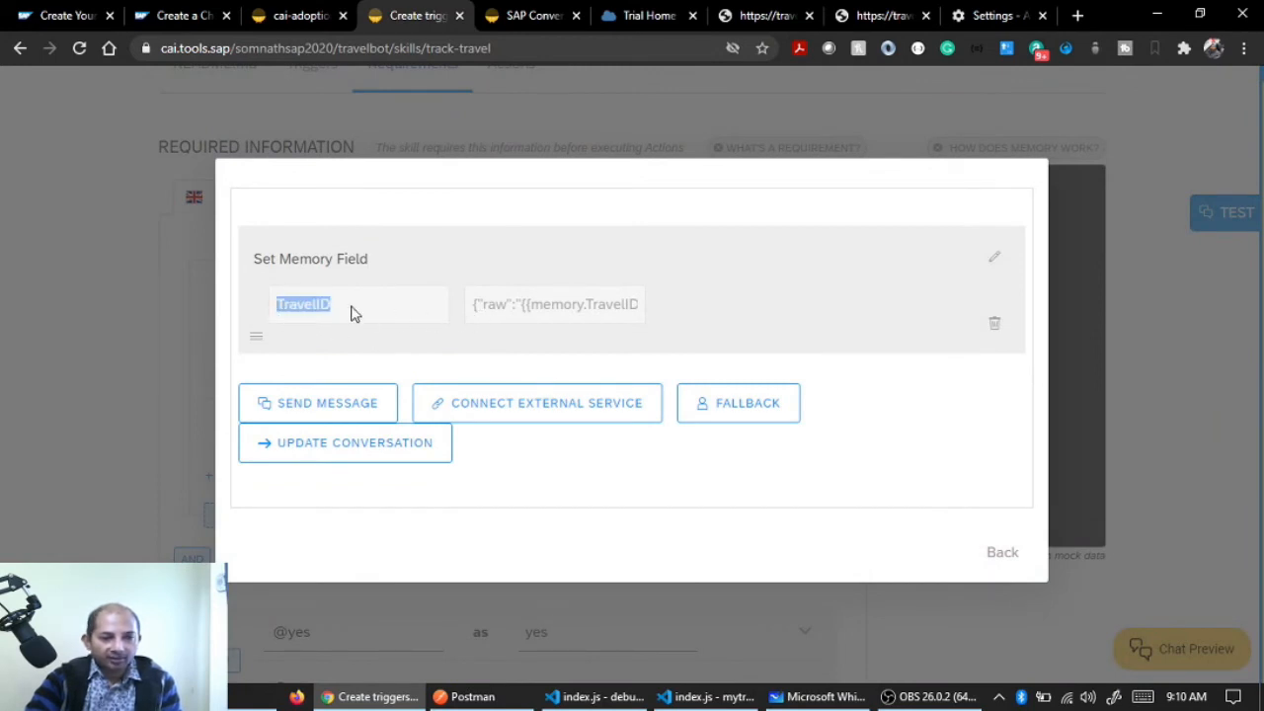
left_click(991, 556)
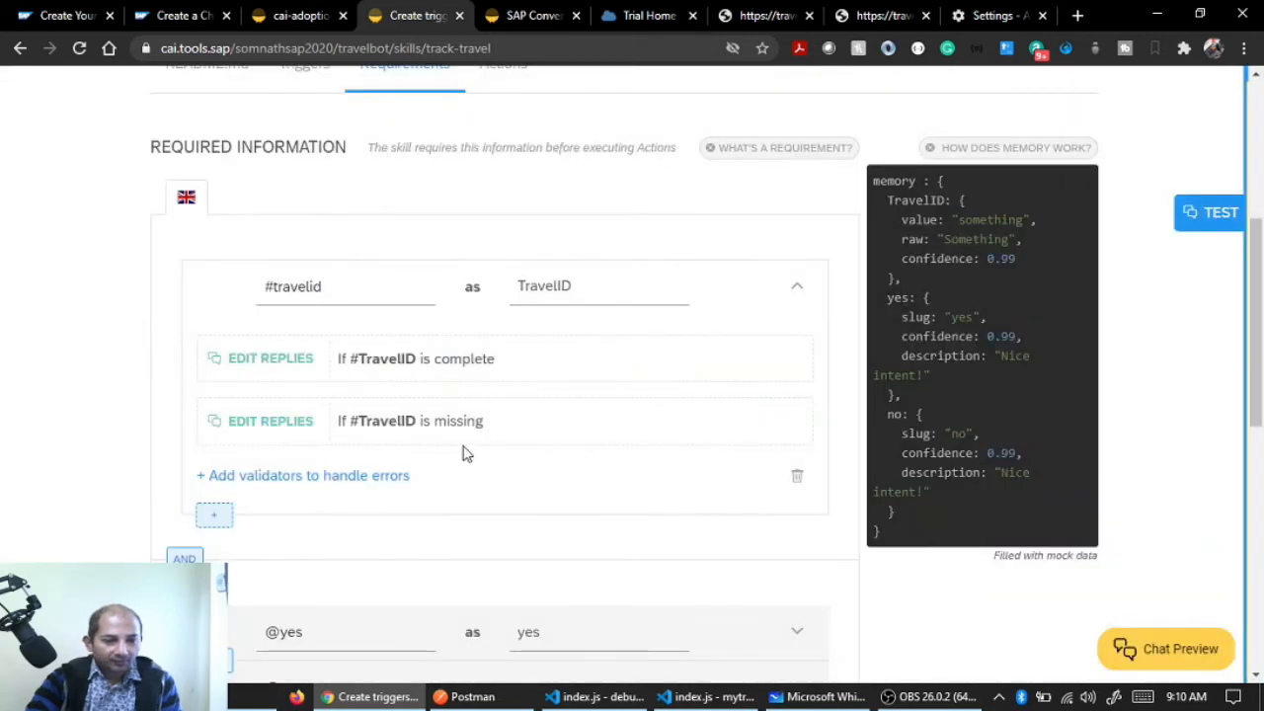
scroll(467, 452, "down", 4)
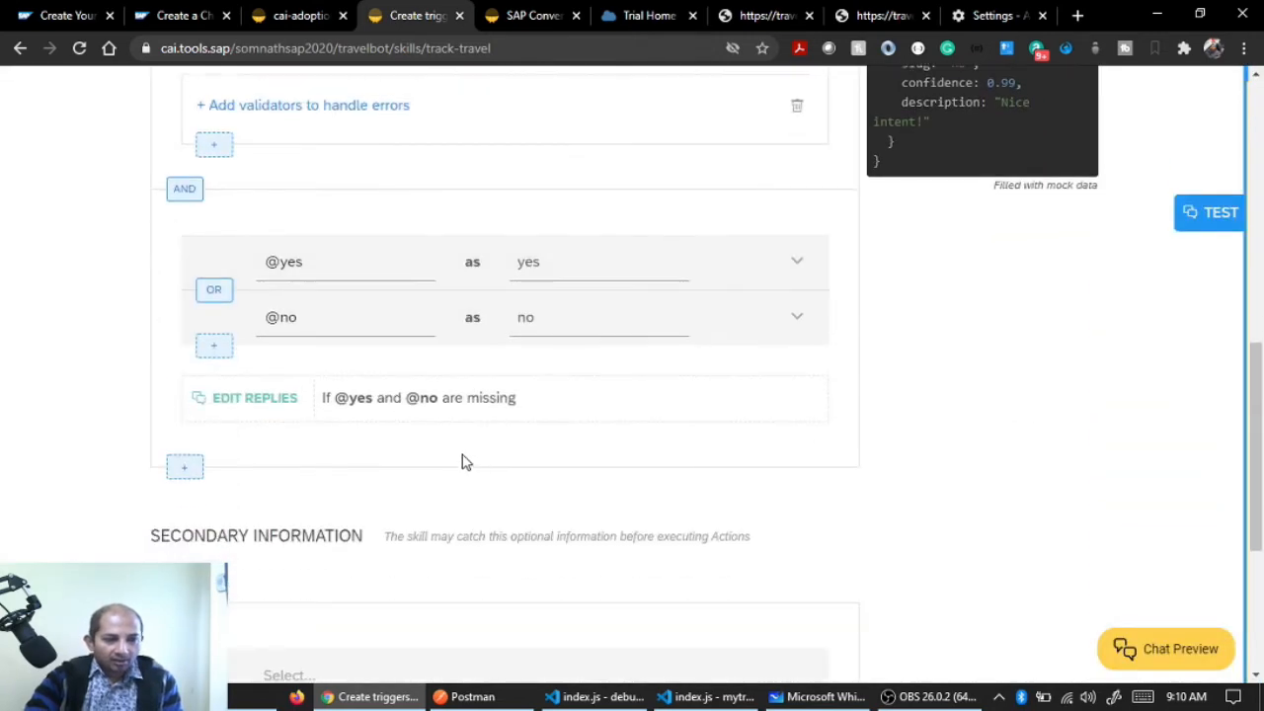
left_click(793, 263)
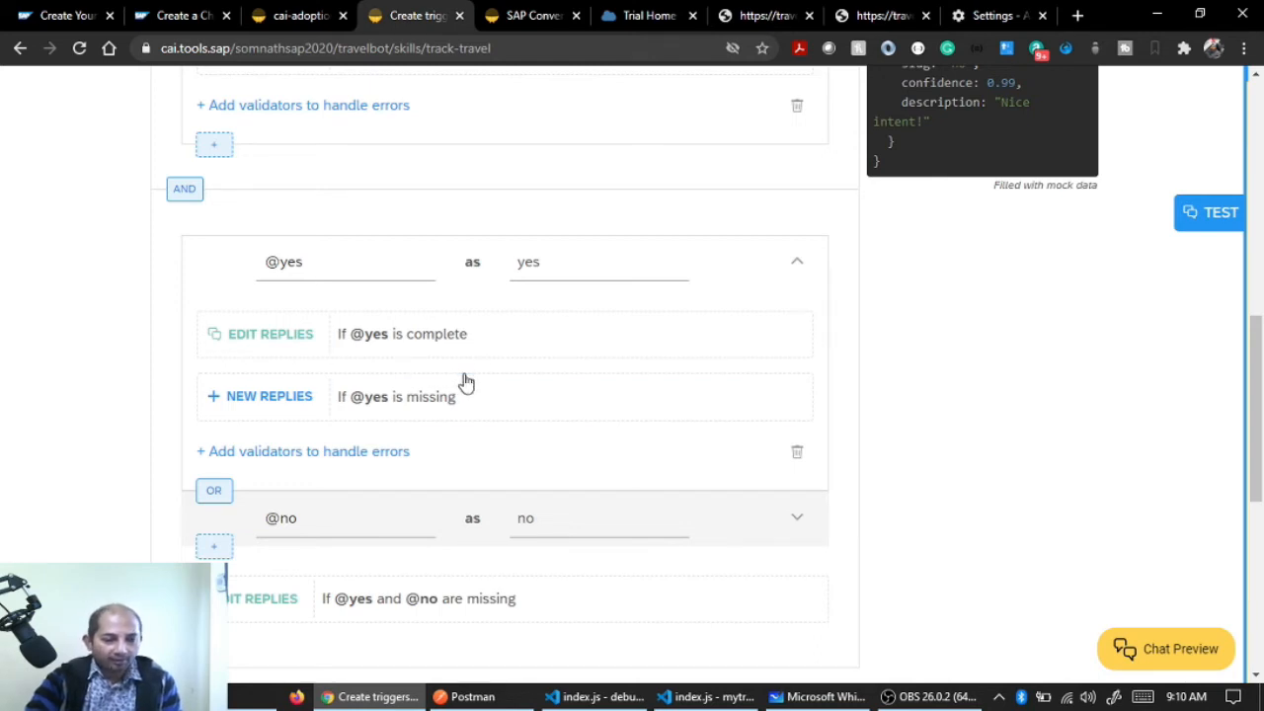
left_click(269, 334)
left_click_drag(507, 314, 738, 309)
left_click(582, 322)
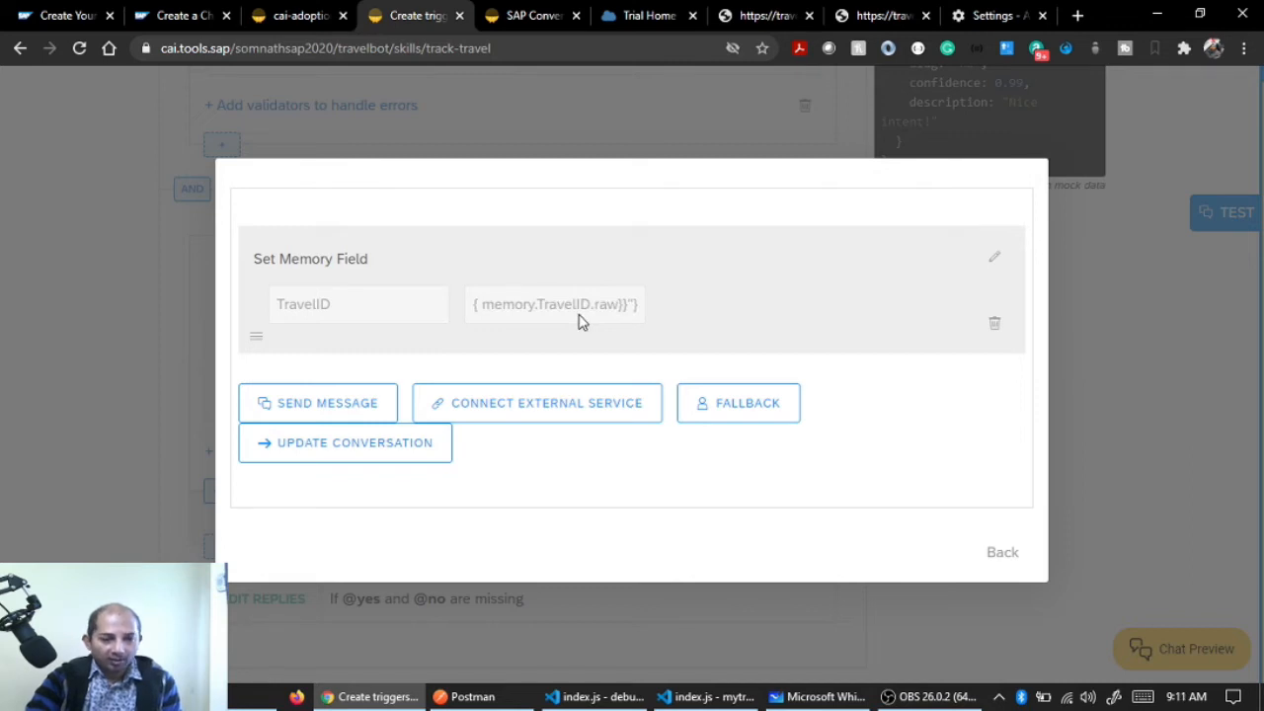
left_click_drag(342, 307, 266, 305)
left_click(1020, 544)
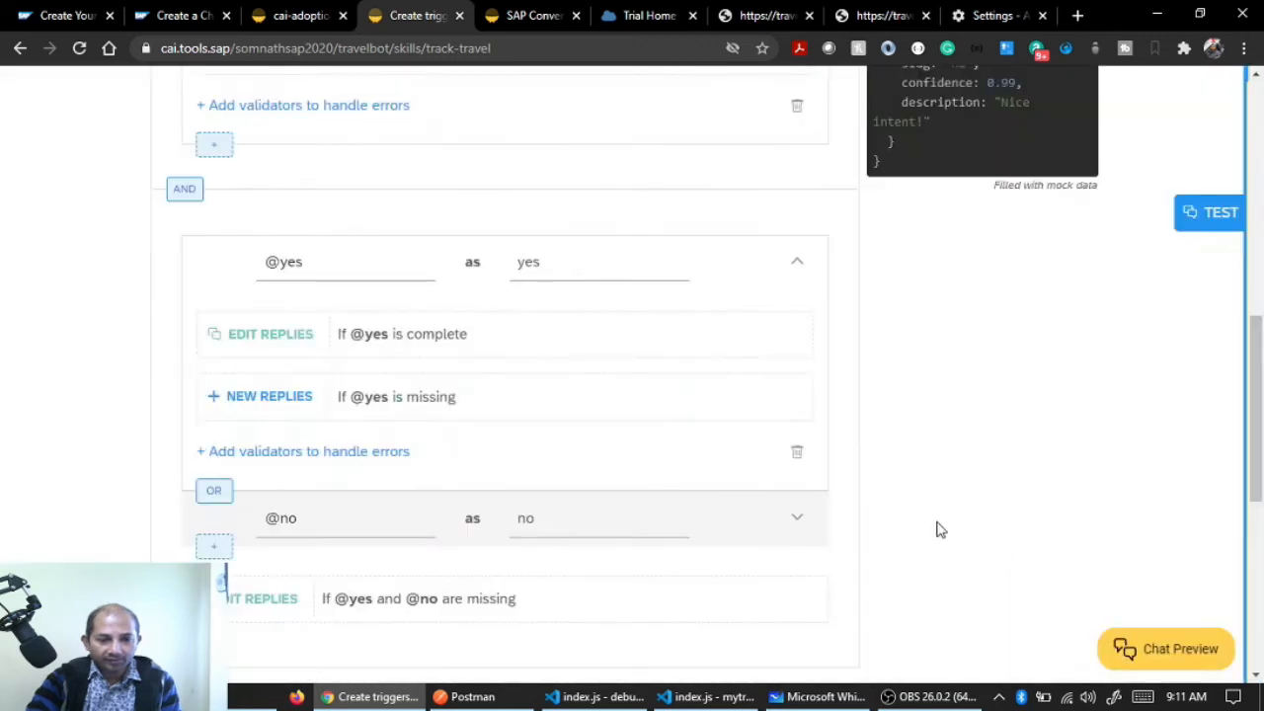
scroll(592, 409, "down", 2)
left_click(796, 333)
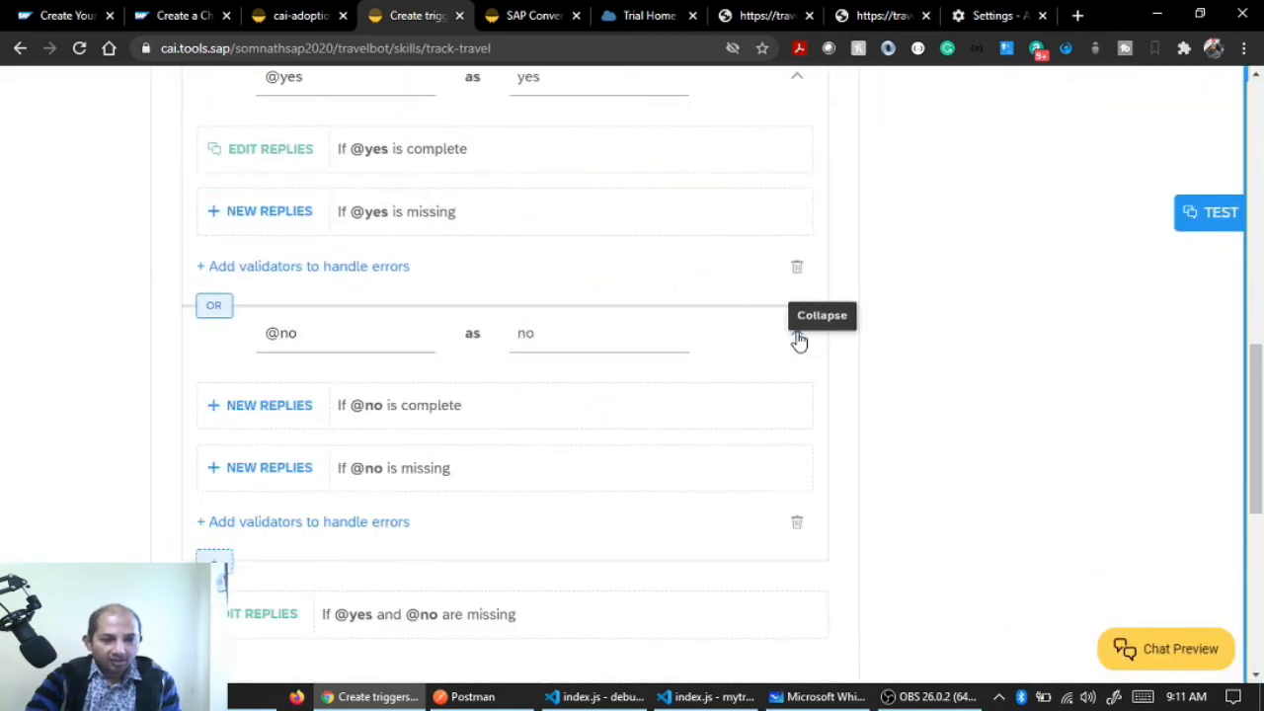
scroll(671, 401, "down", 2)
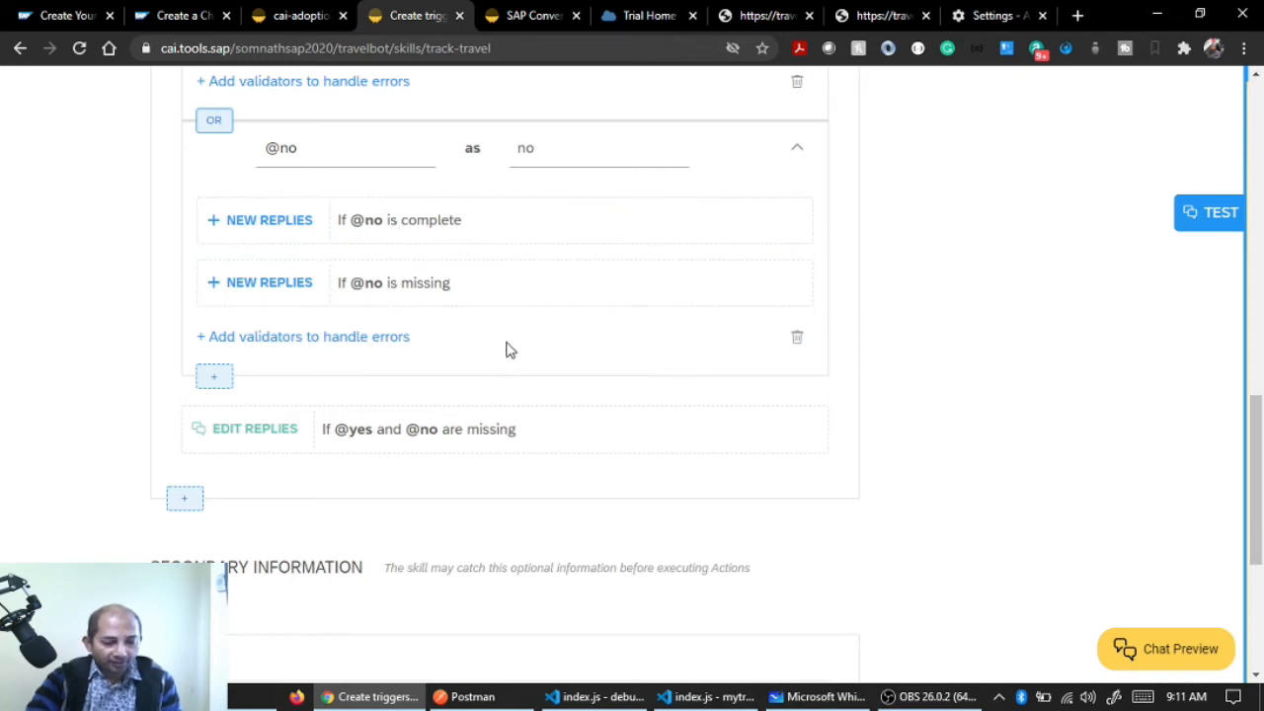
left_click(250, 432)
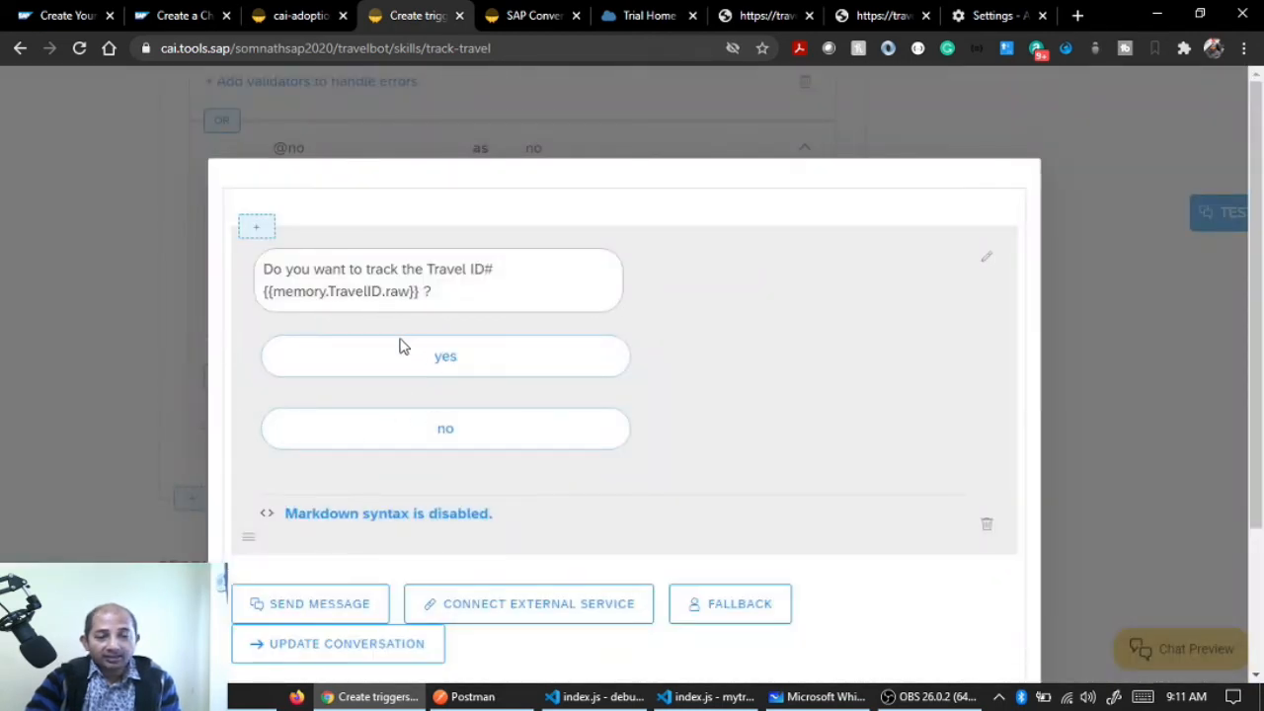
left_click_drag(432, 292, 359, 285)
left_click(443, 299)
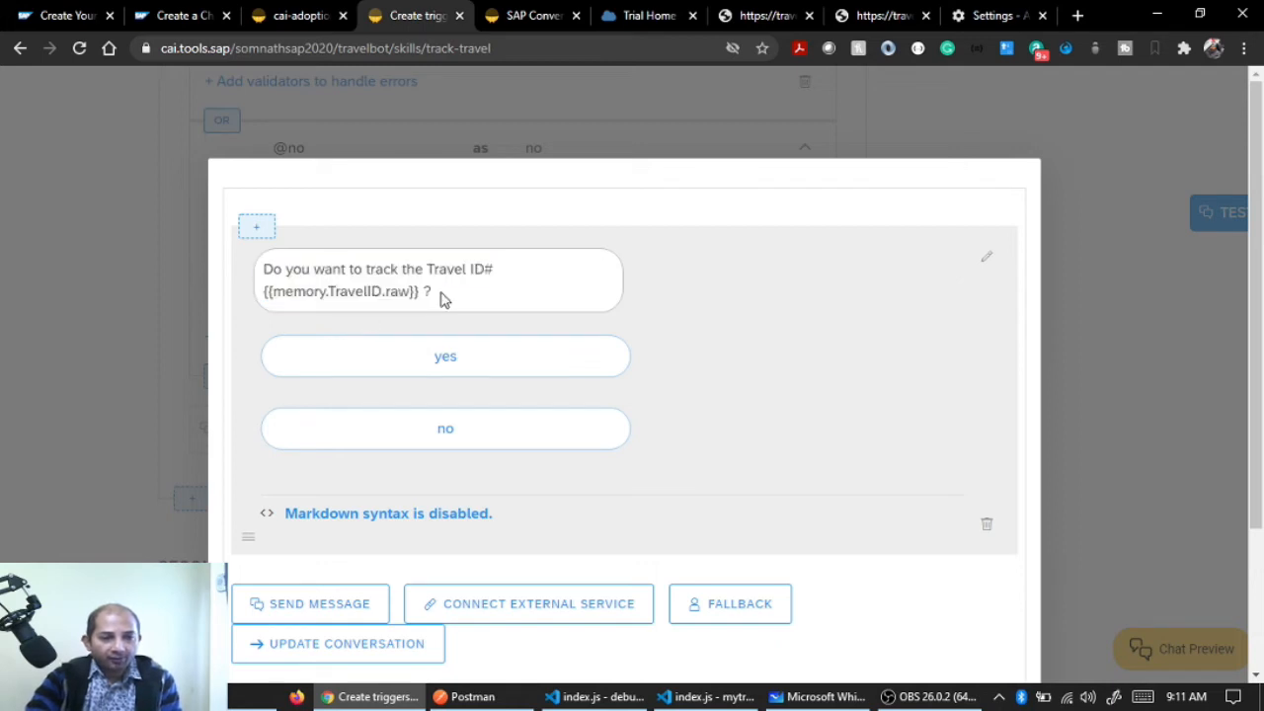
left_click_drag(447, 296, 260, 294)
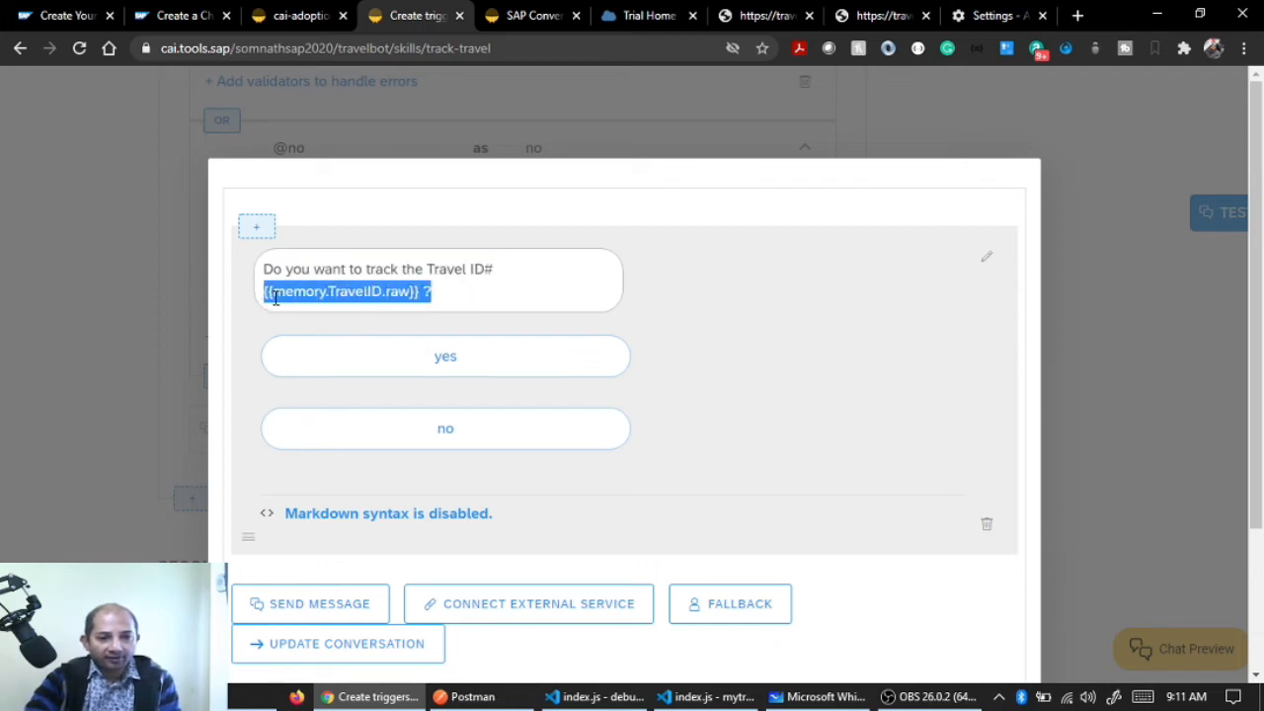
left_click(469, 293)
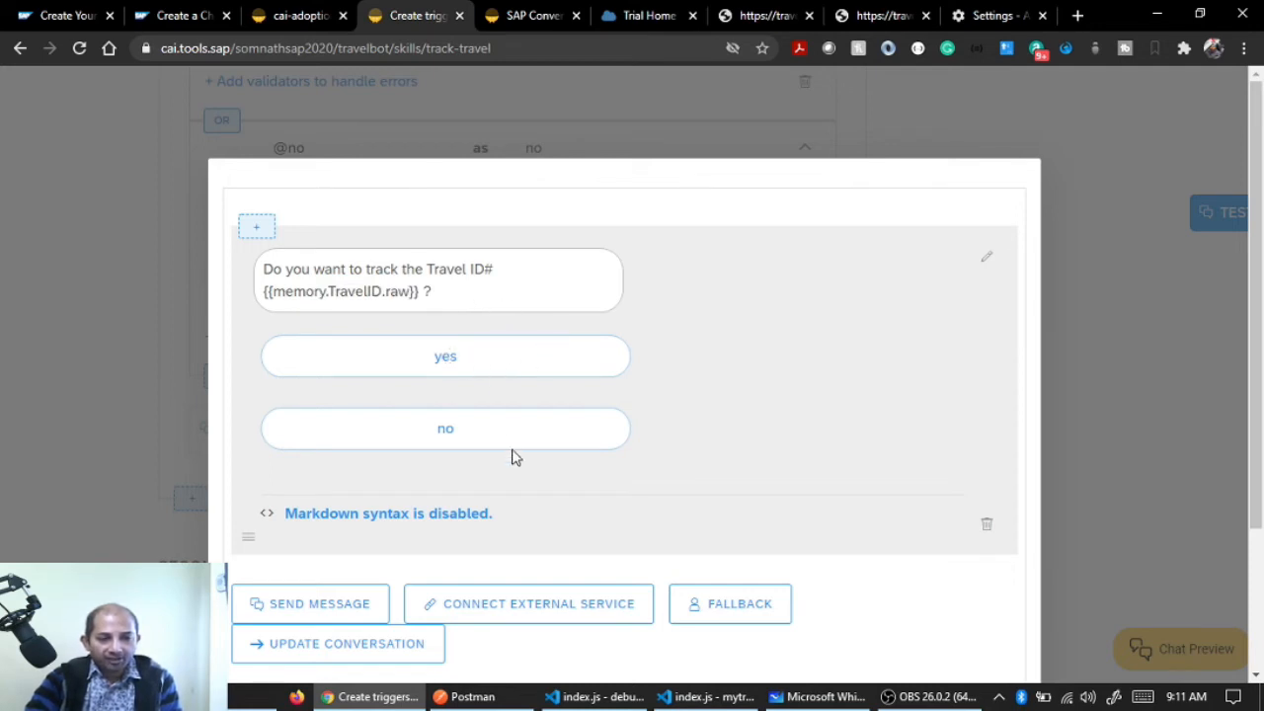
Switch to the SAP shipping bot tutorial and find the tracking question text in the yes/no requirement step
left_click(180, 16)
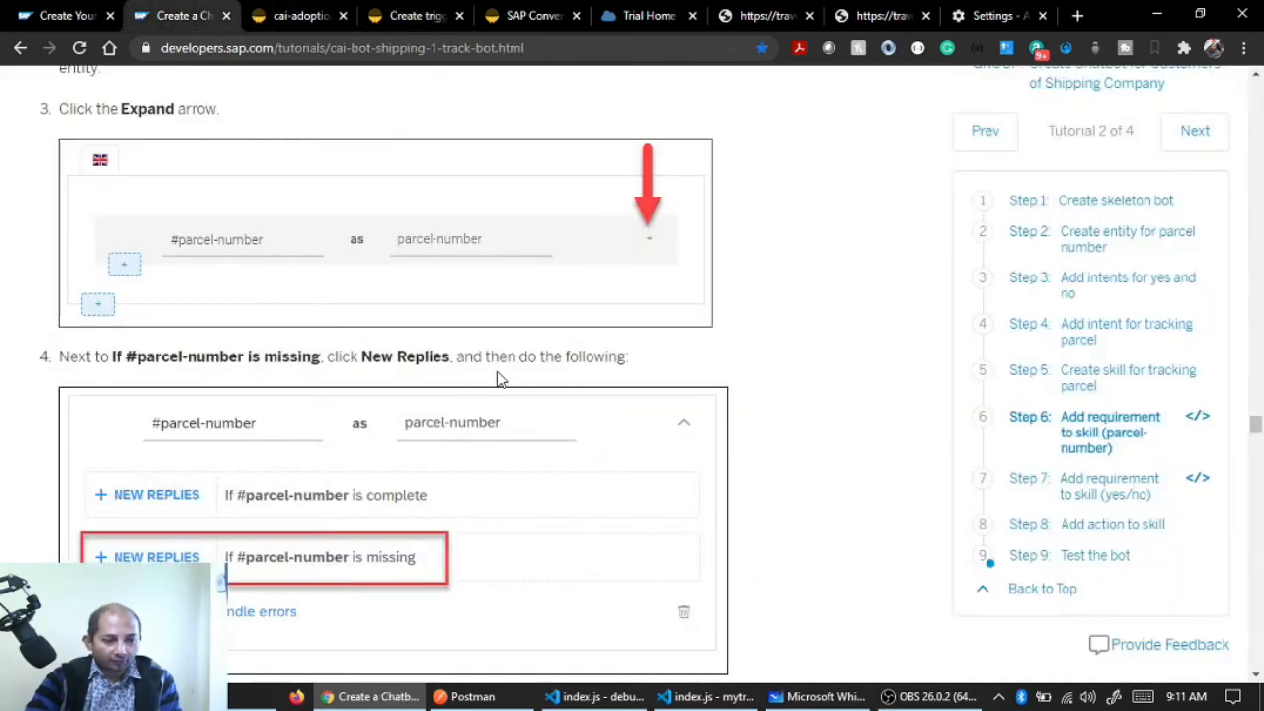
scroll(498, 380, "down", 10)
scroll(499, 380, "down", 1)
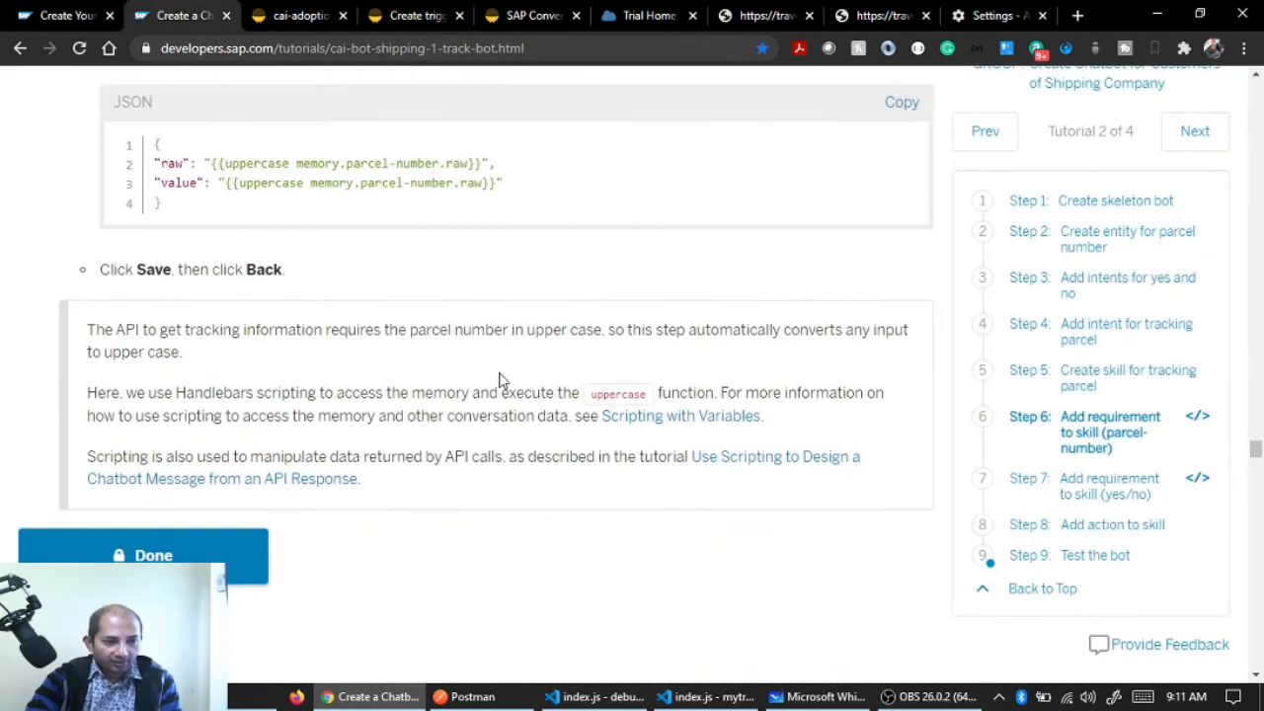
scroll(498, 380, "down", 13)
scroll(498, 380, "down", 3)
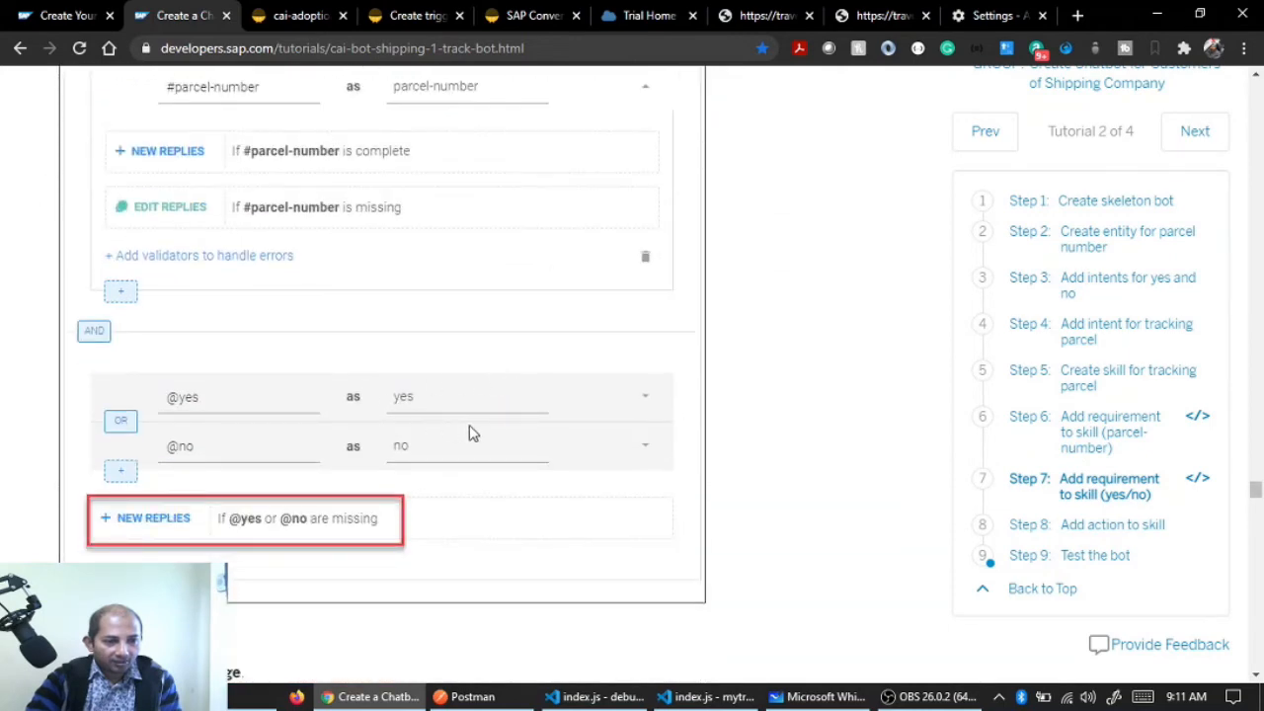
scroll(471, 431, "down", 4)
scroll(491, 283, "down", 2)
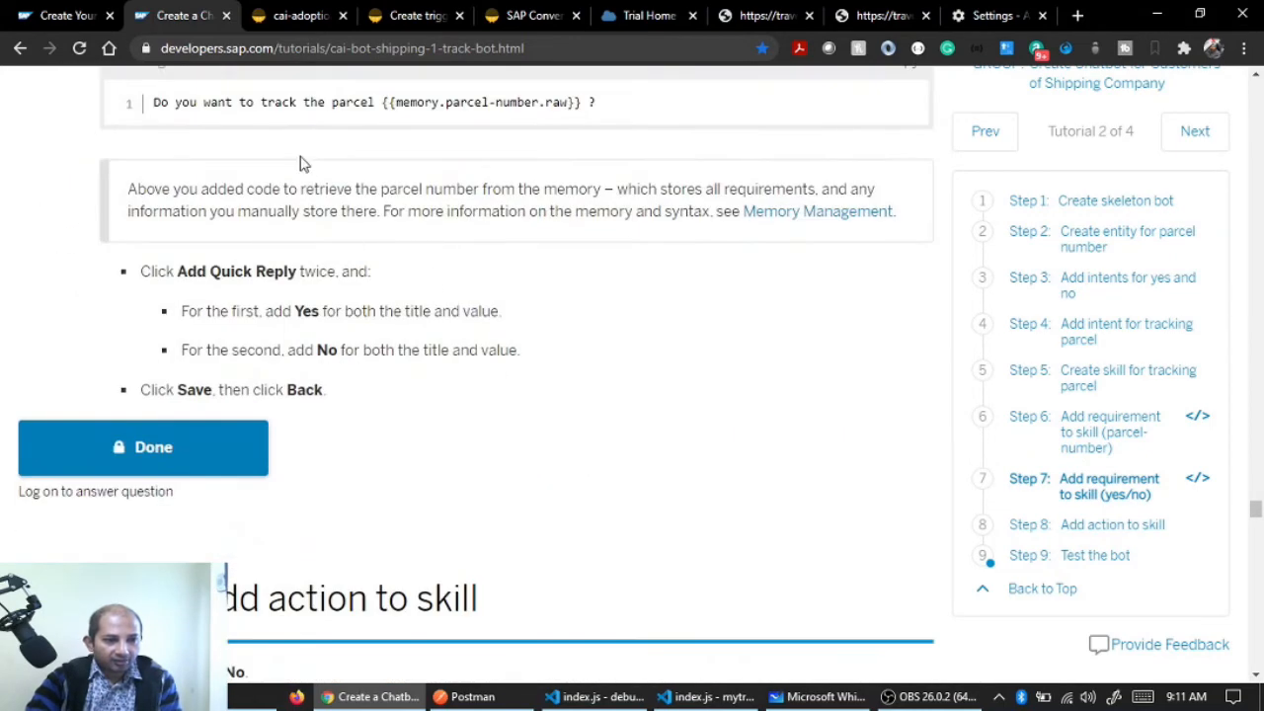
left_click_drag(304, 102, 539, 105)
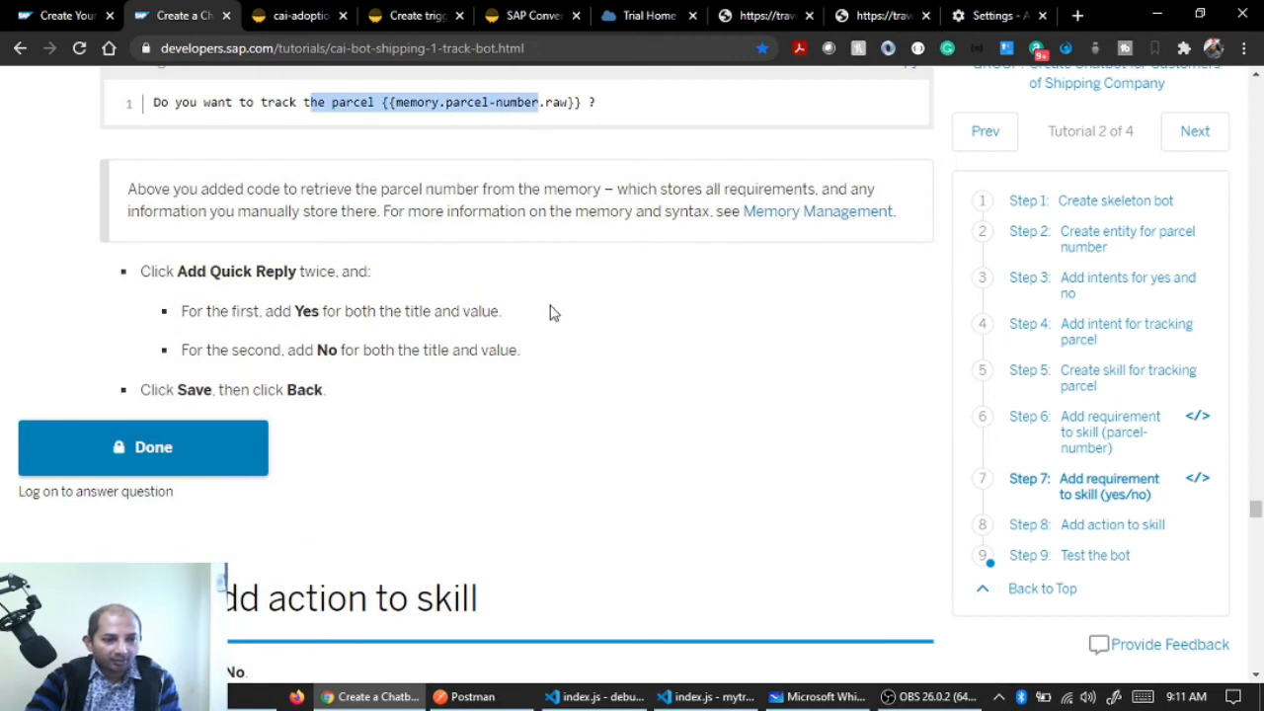
Read the tutorial's instructions for adding the Yes and No quick replies
left_click_drag(138, 274, 449, 345)
left_click(533, 357)
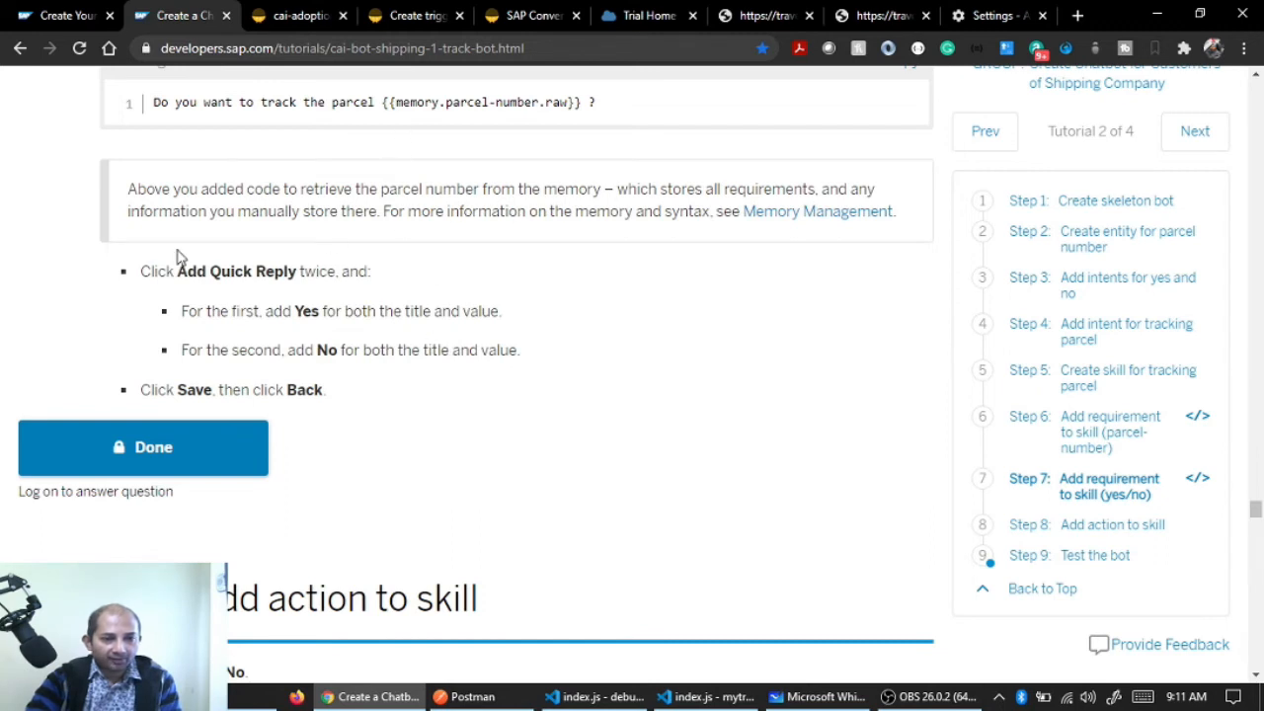
left_click_drag(126, 273, 586, 412)
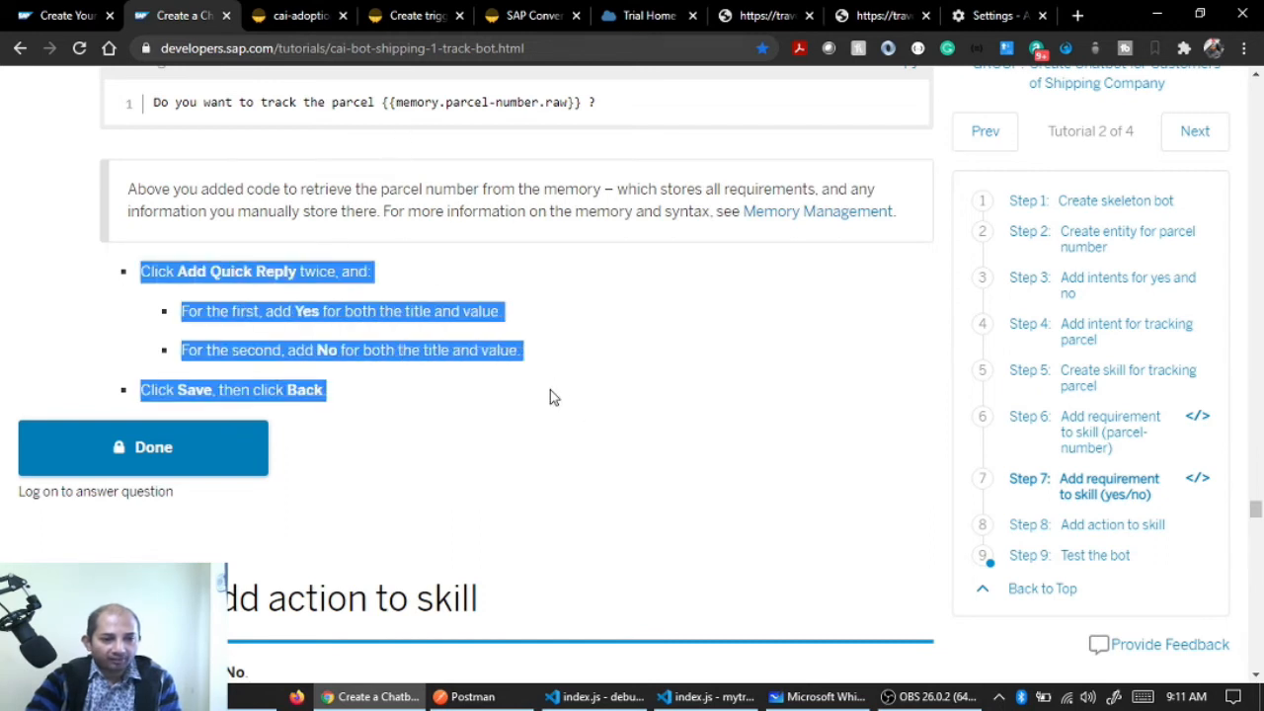
left_click(504, 389)
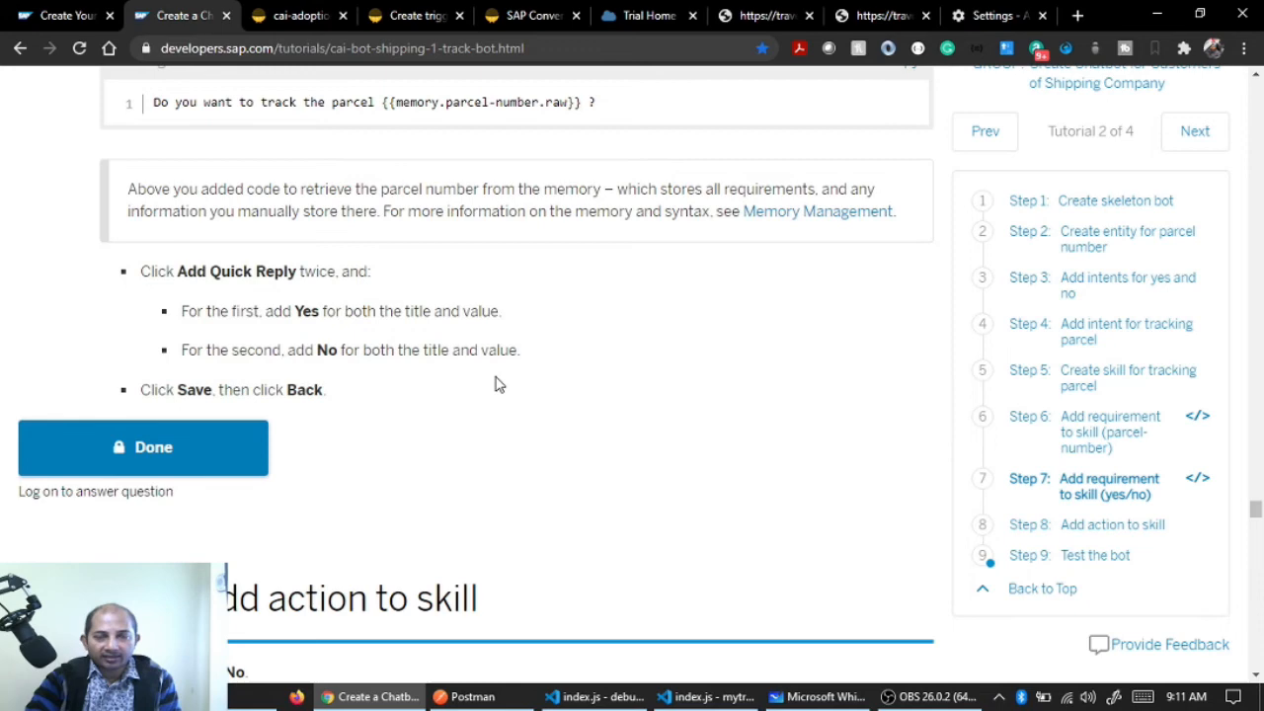
left_click(407, 16)
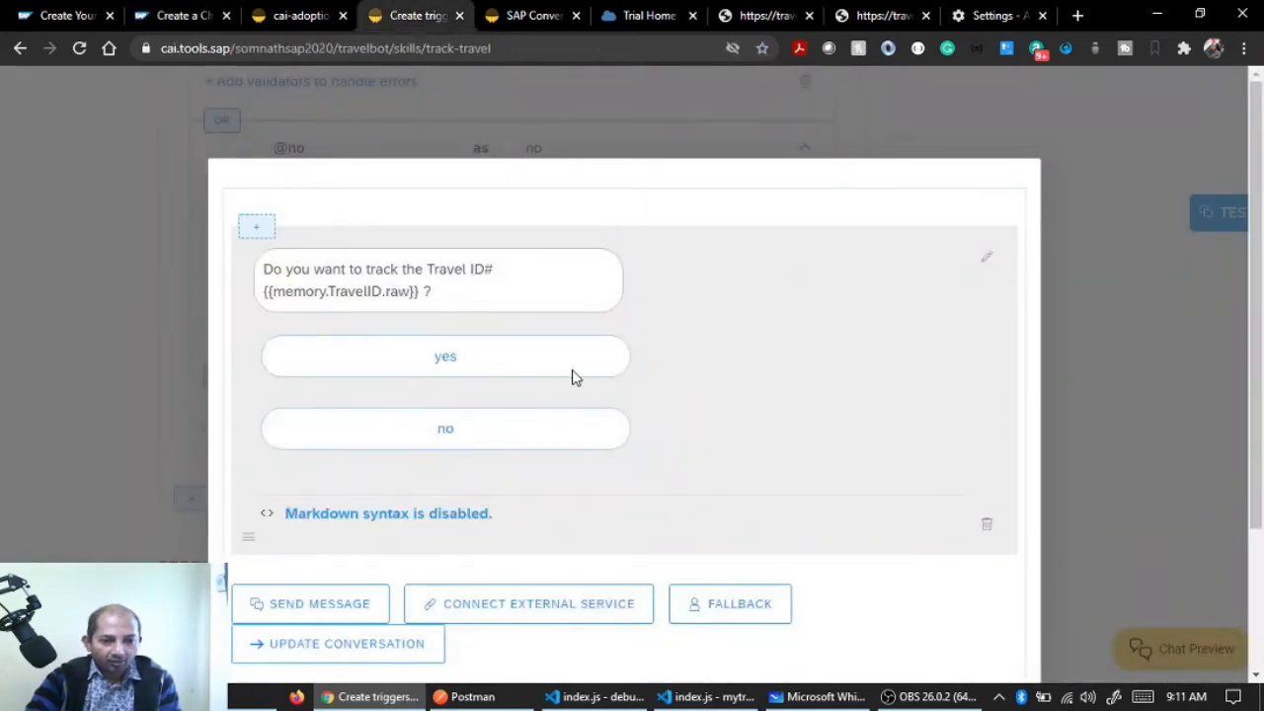
scroll(569, 373, "down", 2)
left_click(980, 570)
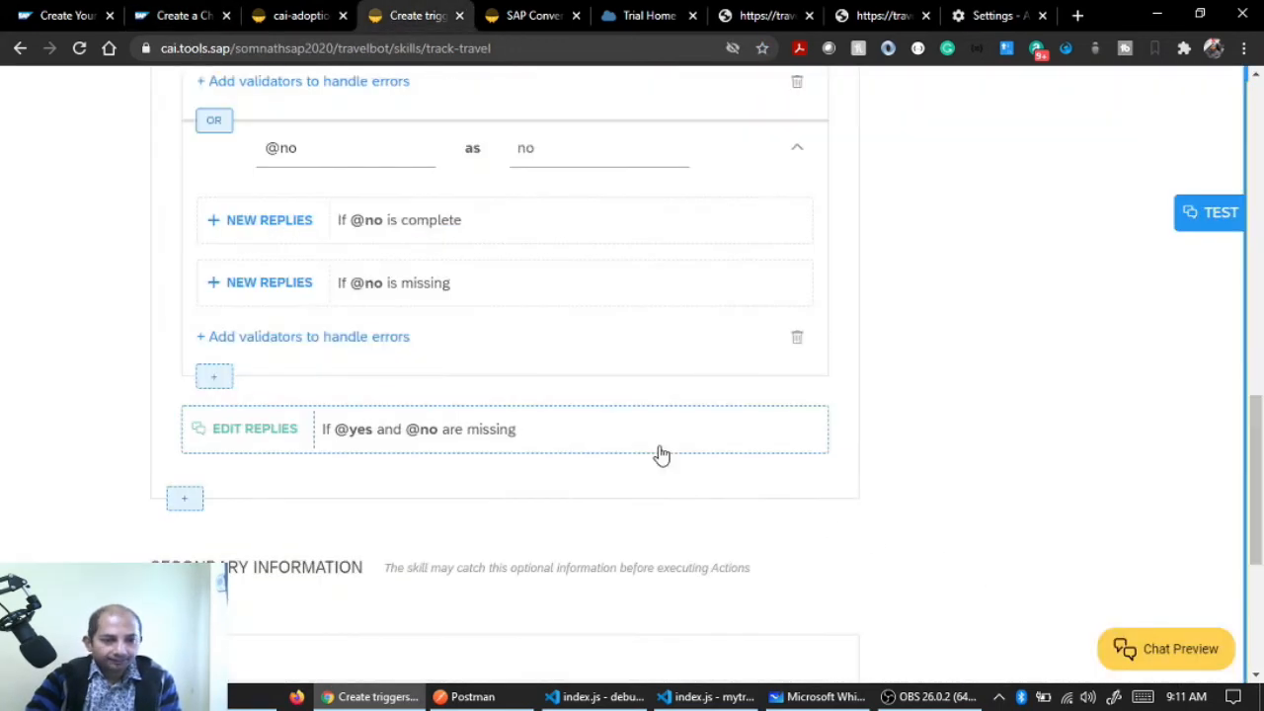
scroll(599, 423, "down", 4)
scroll(600, 423, "up", 6)
scroll(599, 421, "up", 7)
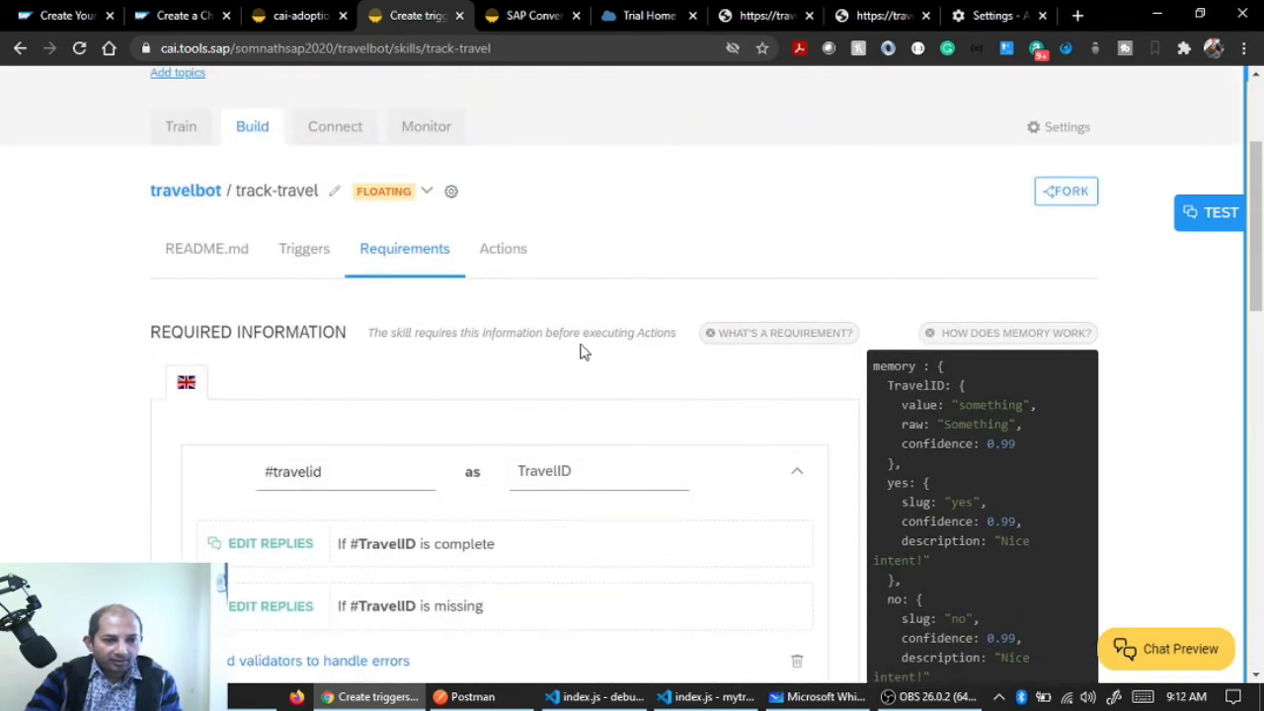
left_click(504, 251)
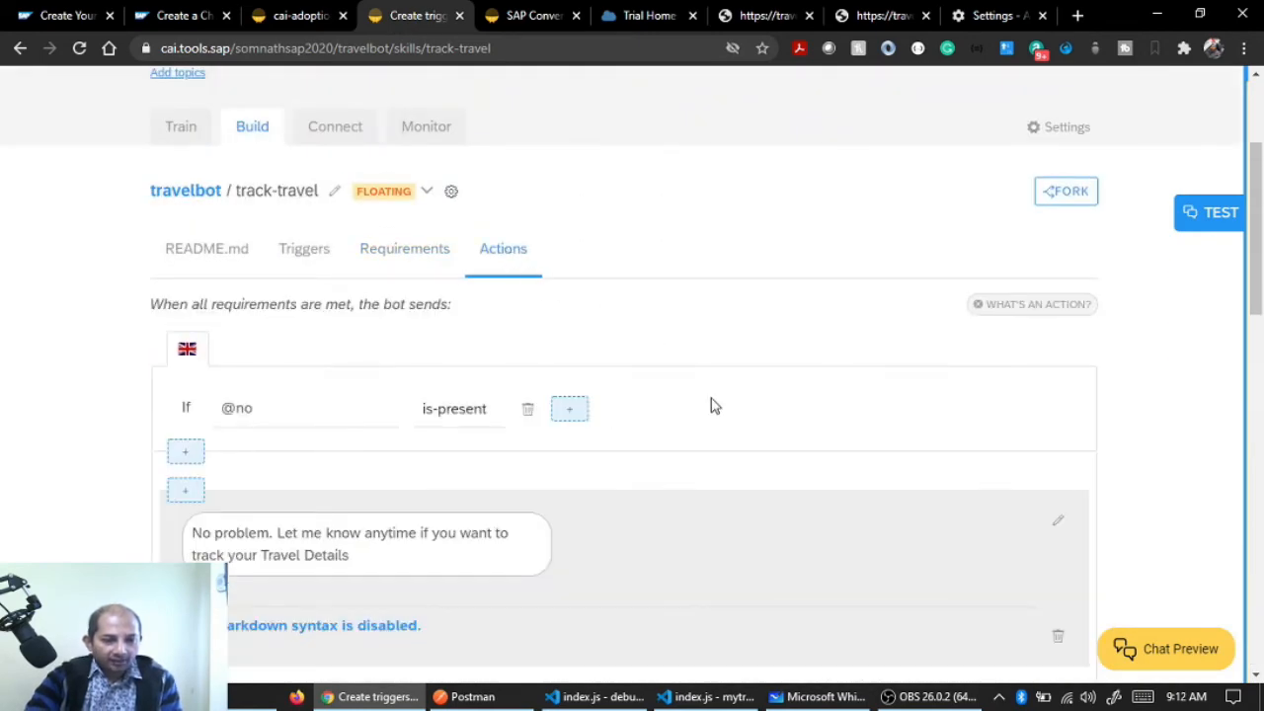
scroll(710, 405, "down", 2)
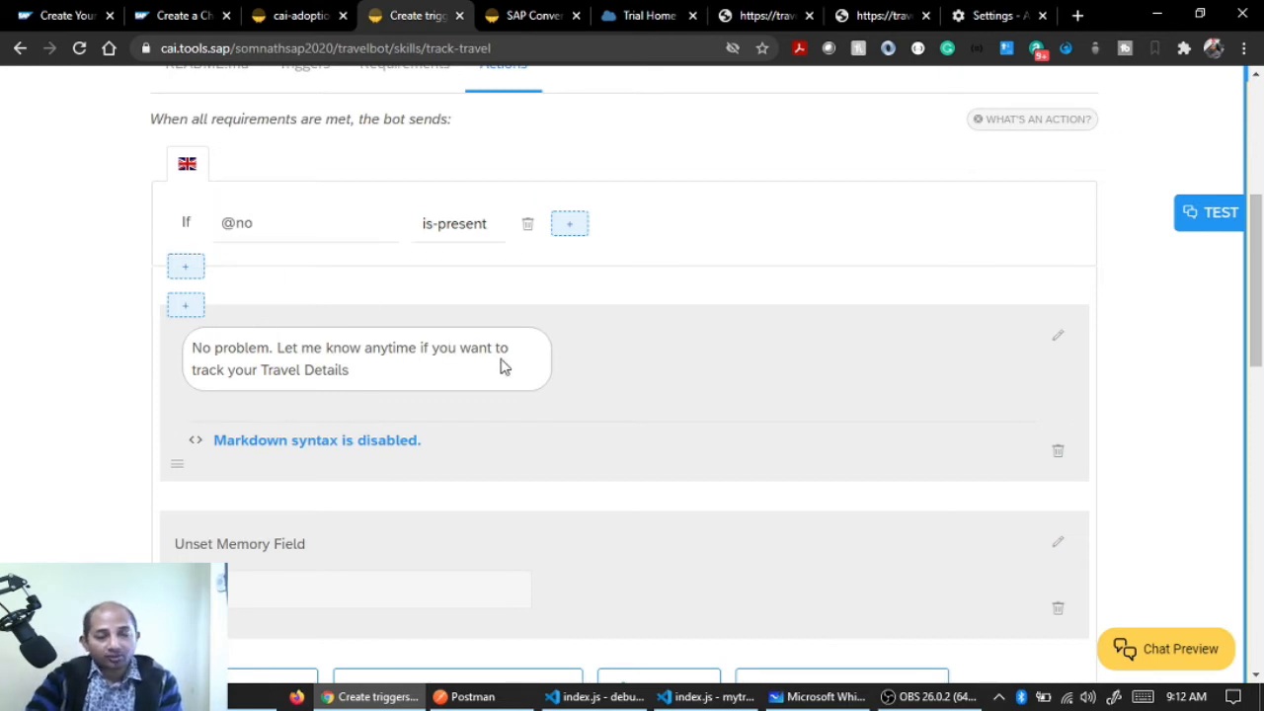
left_click_drag(212, 349, 483, 376)
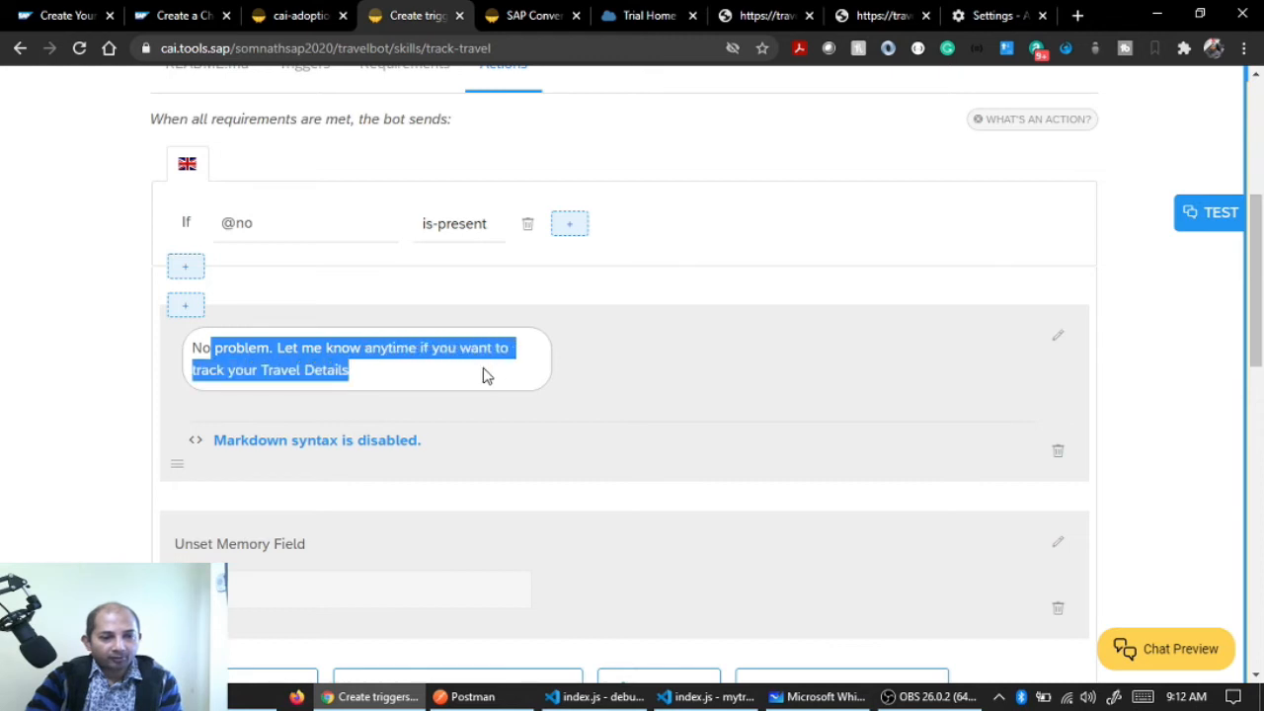
left_click(599, 367)
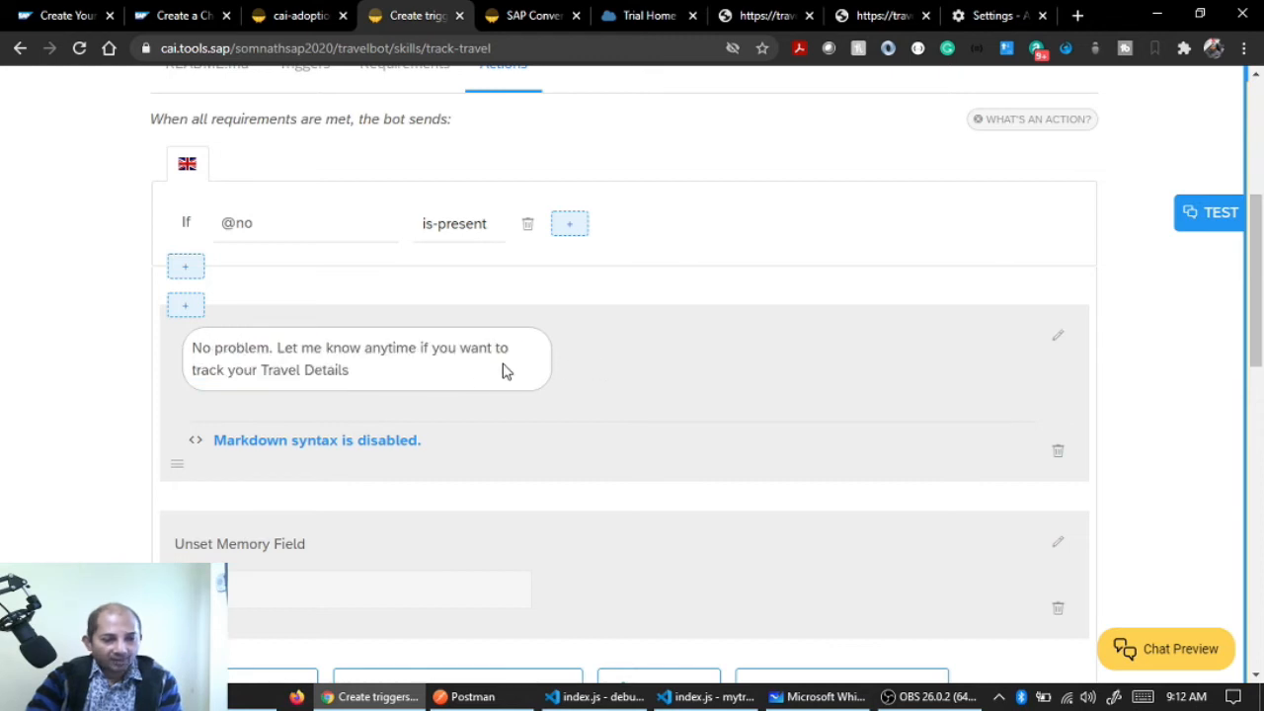
scroll(502, 370, "down", 4)
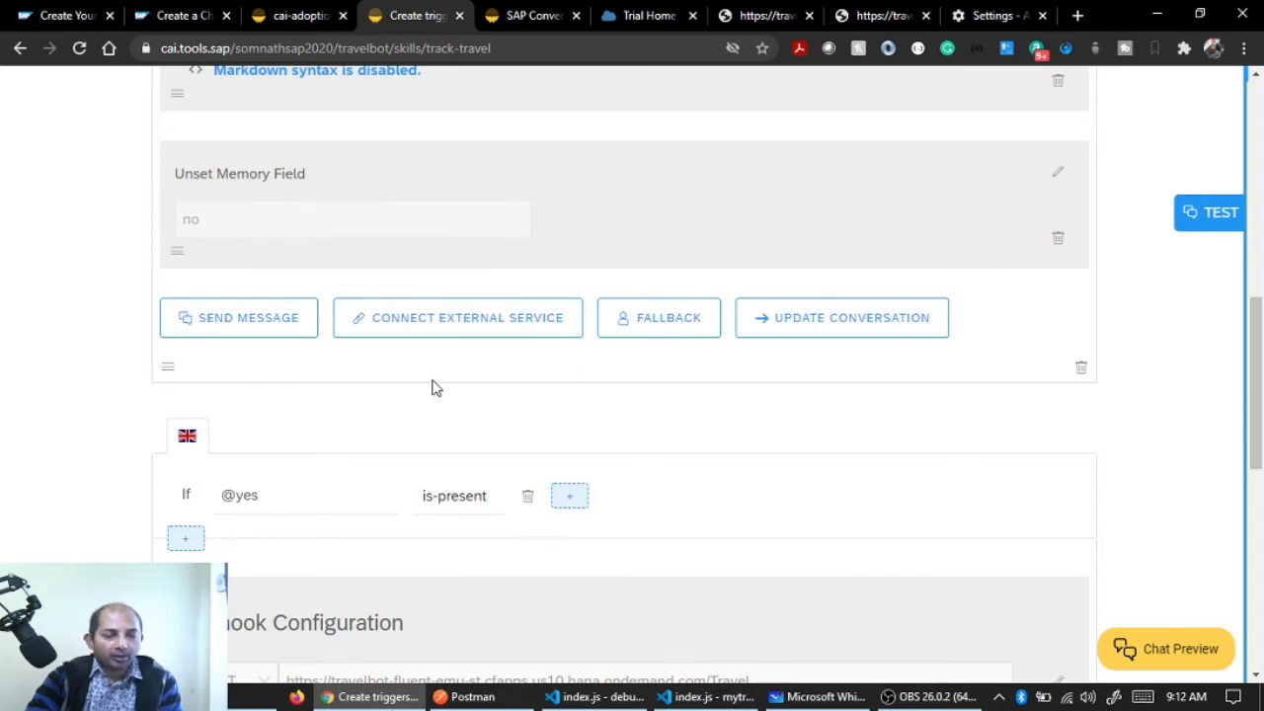
scroll(431, 375, "up", 2)
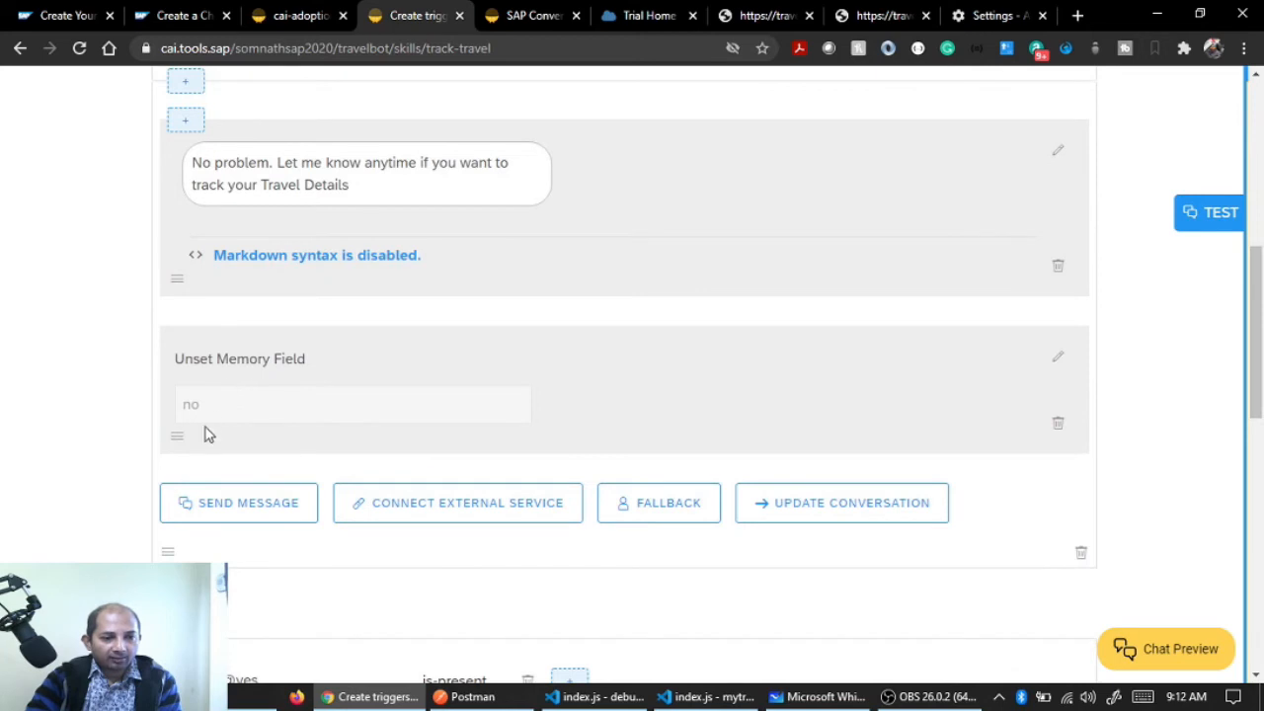
double_click(182, 407)
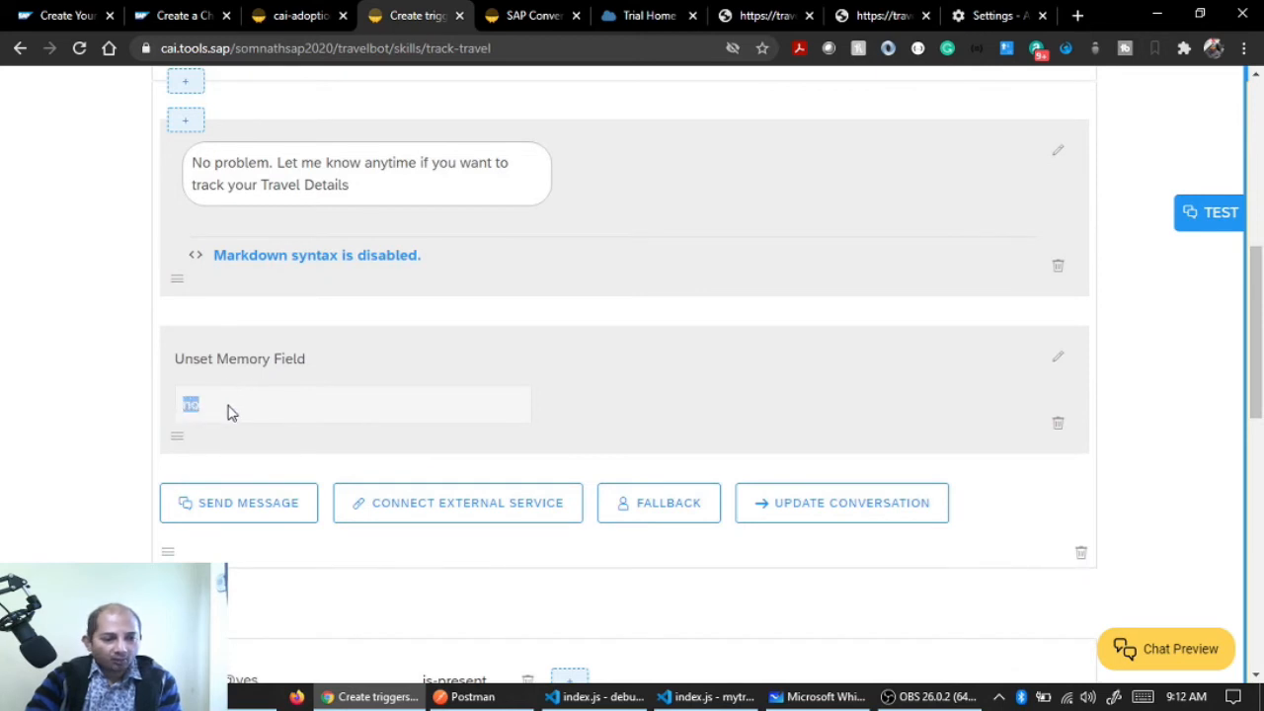
scroll(227, 413, "down", 9)
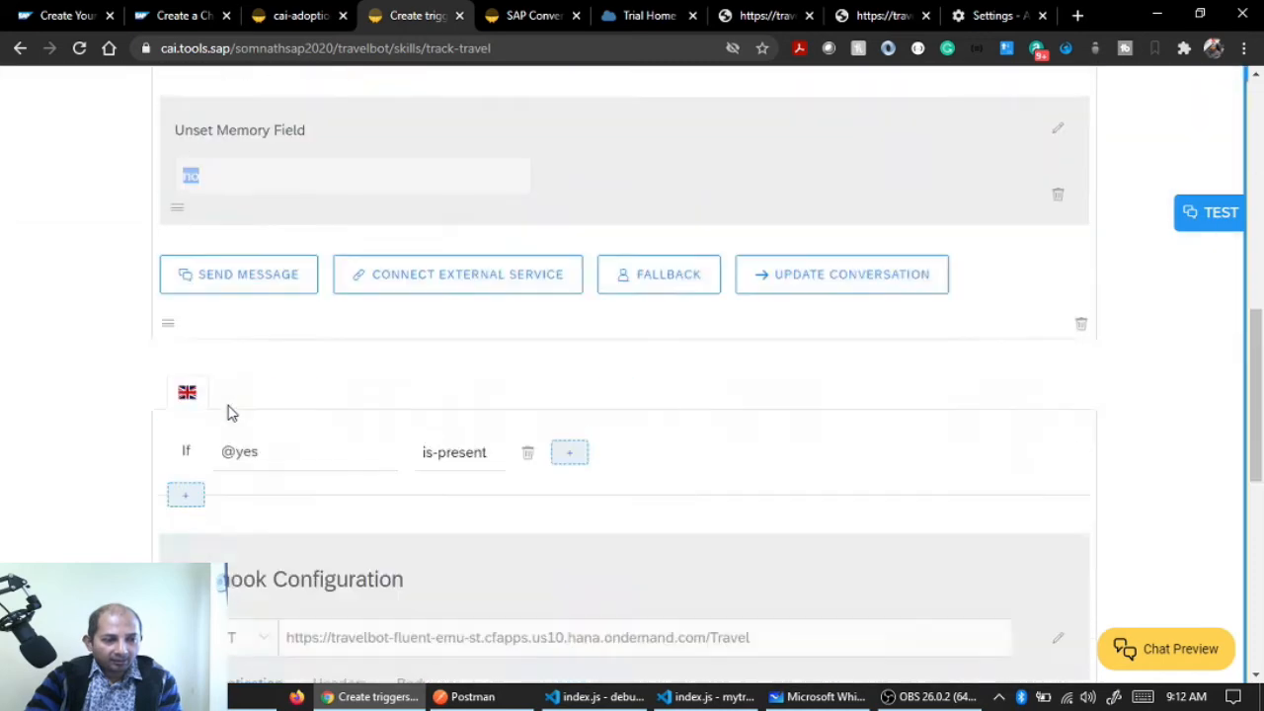
scroll(227, 413, "up", 5)
scroll(227, 413, "up", 5)
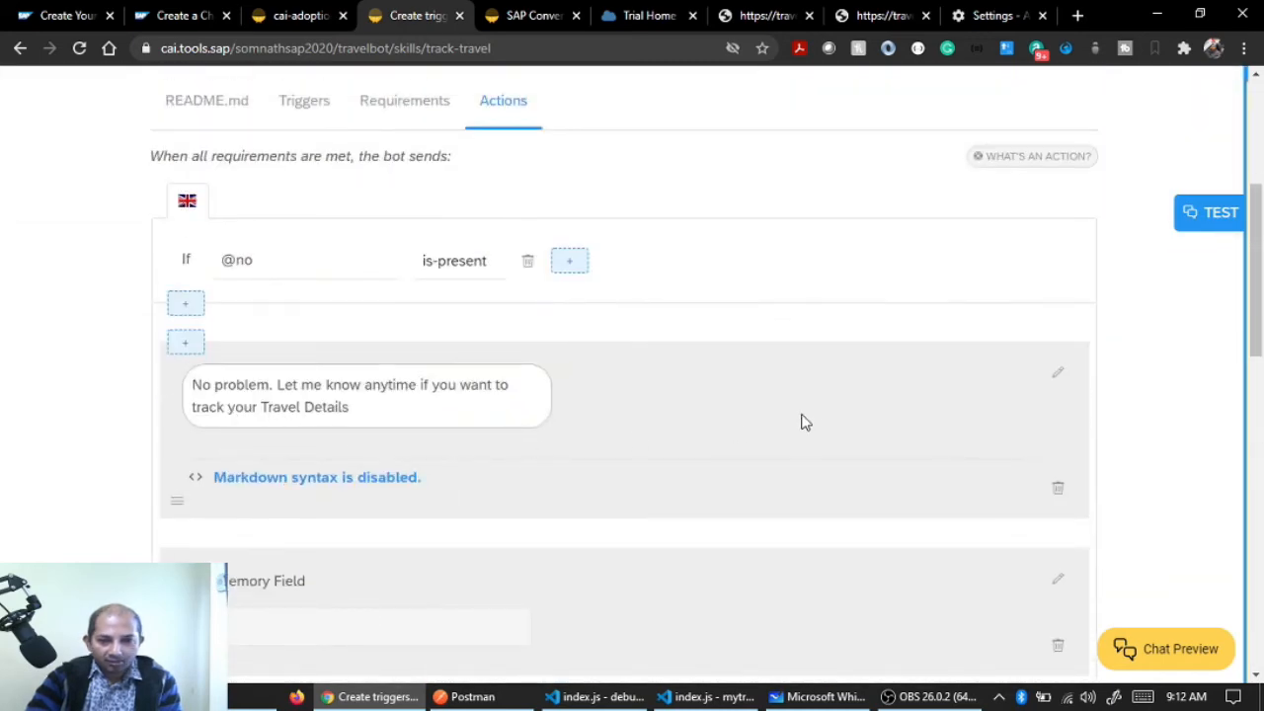
scroll(661, 419, "down", 2)
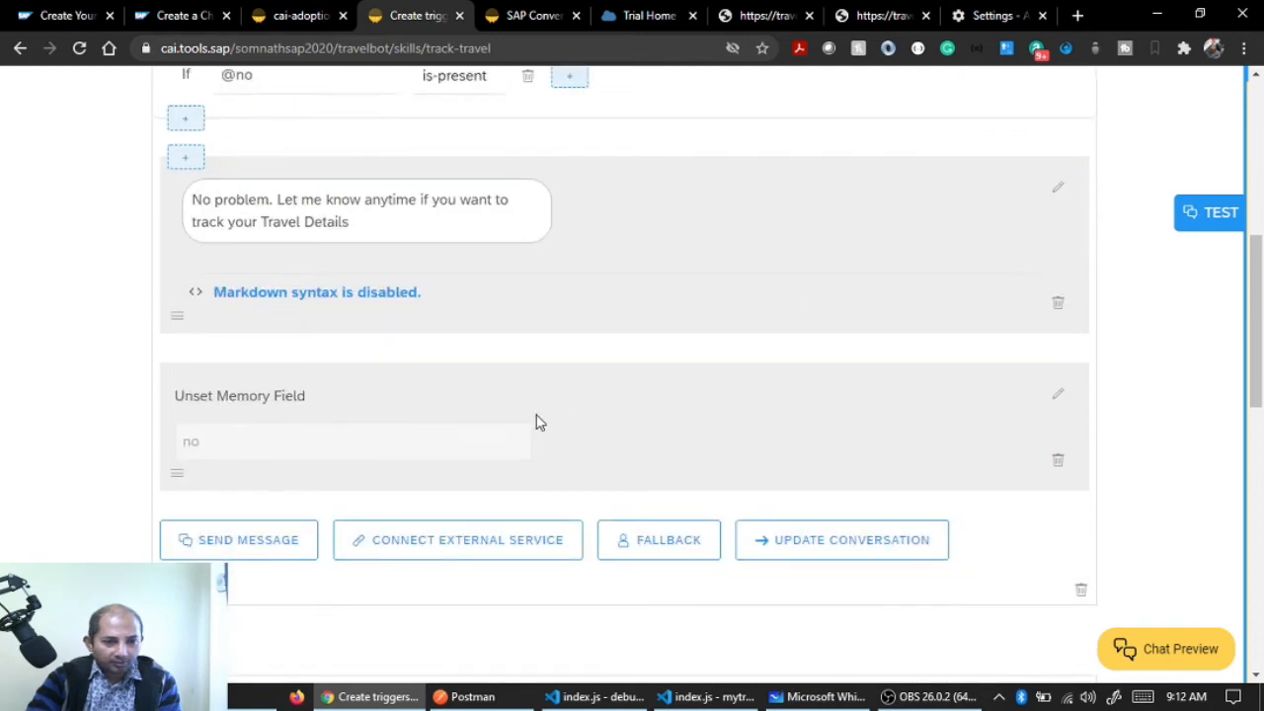
scroll(523, 423, "down", 1)
scroll(523, 423, "down", 1)
scroll(526, 422, "down", 2)
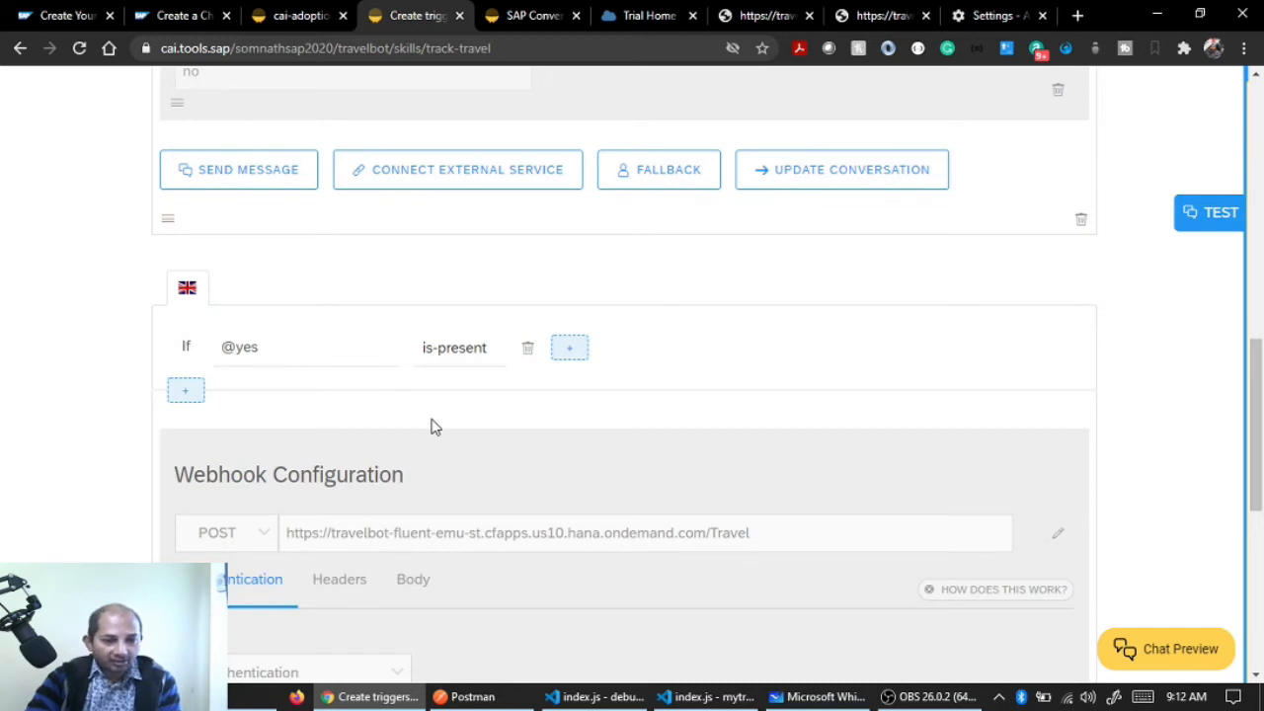
scroll(430, 426, "down", 4)
scroll(428, 422, "up", 2)
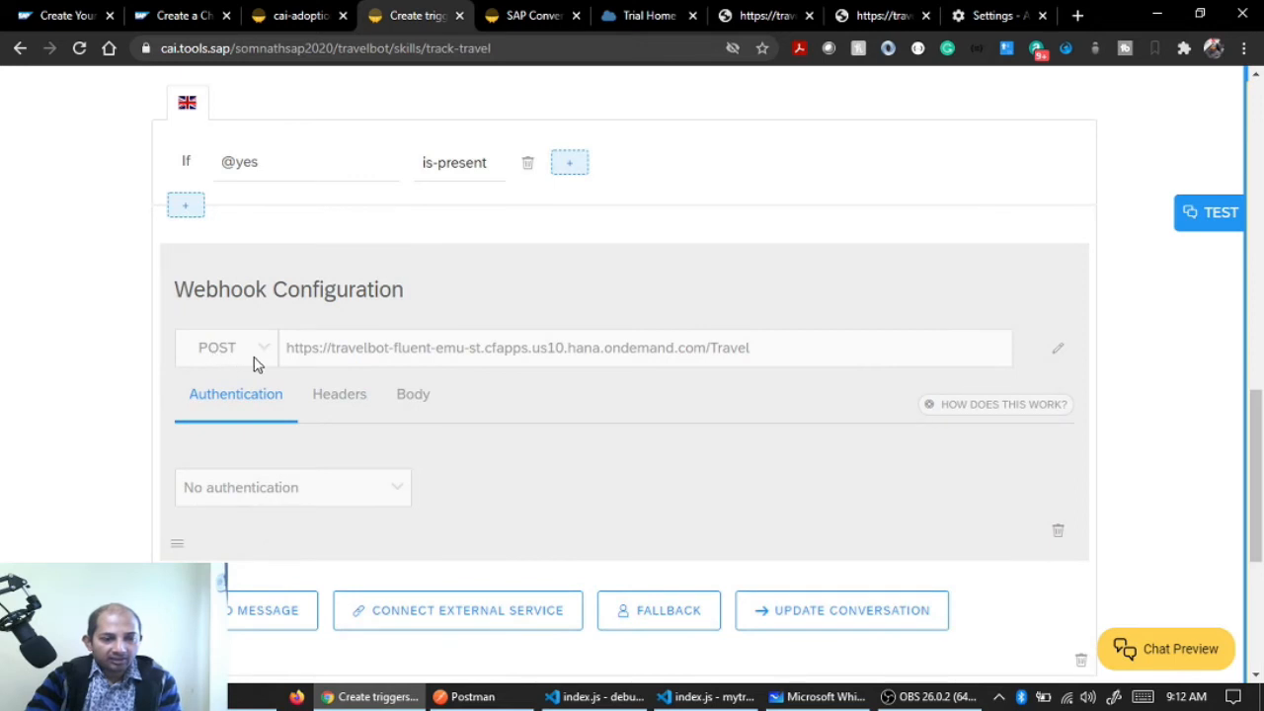
left_click_drag(290, 356, 745, 349)
left_click(756, 347)
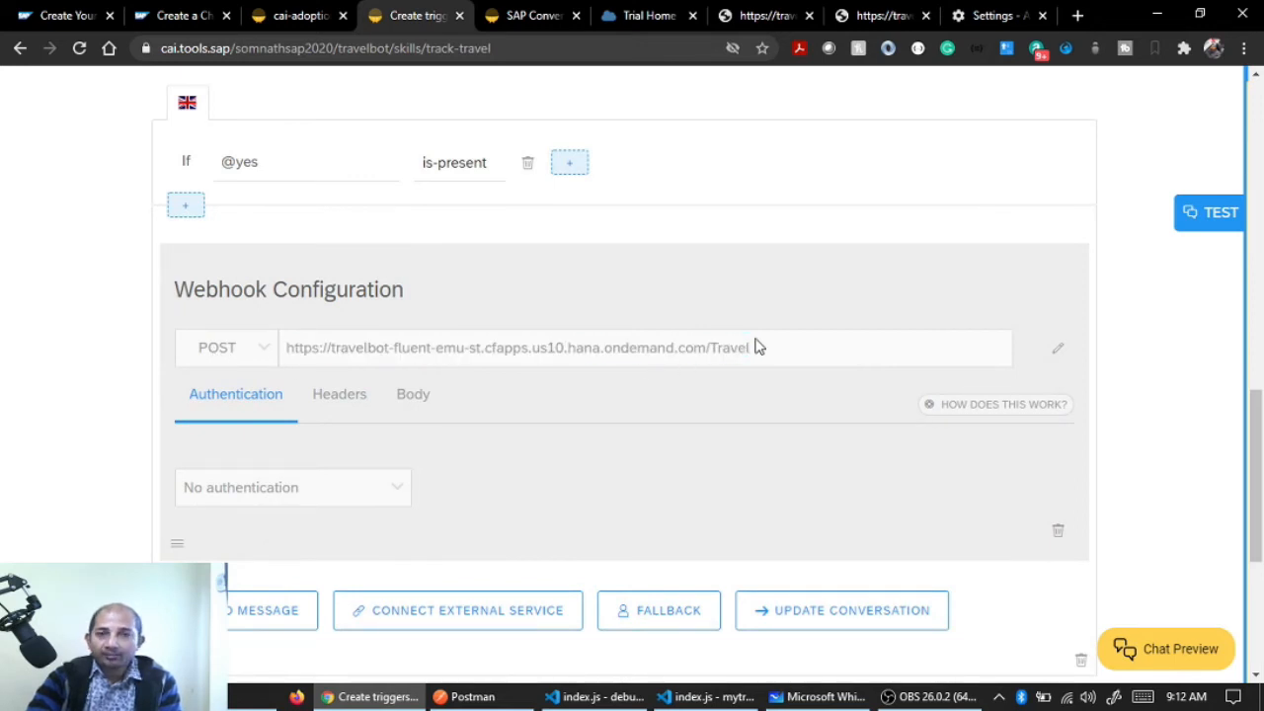
left_click_drag(290, 360, 756, 352)
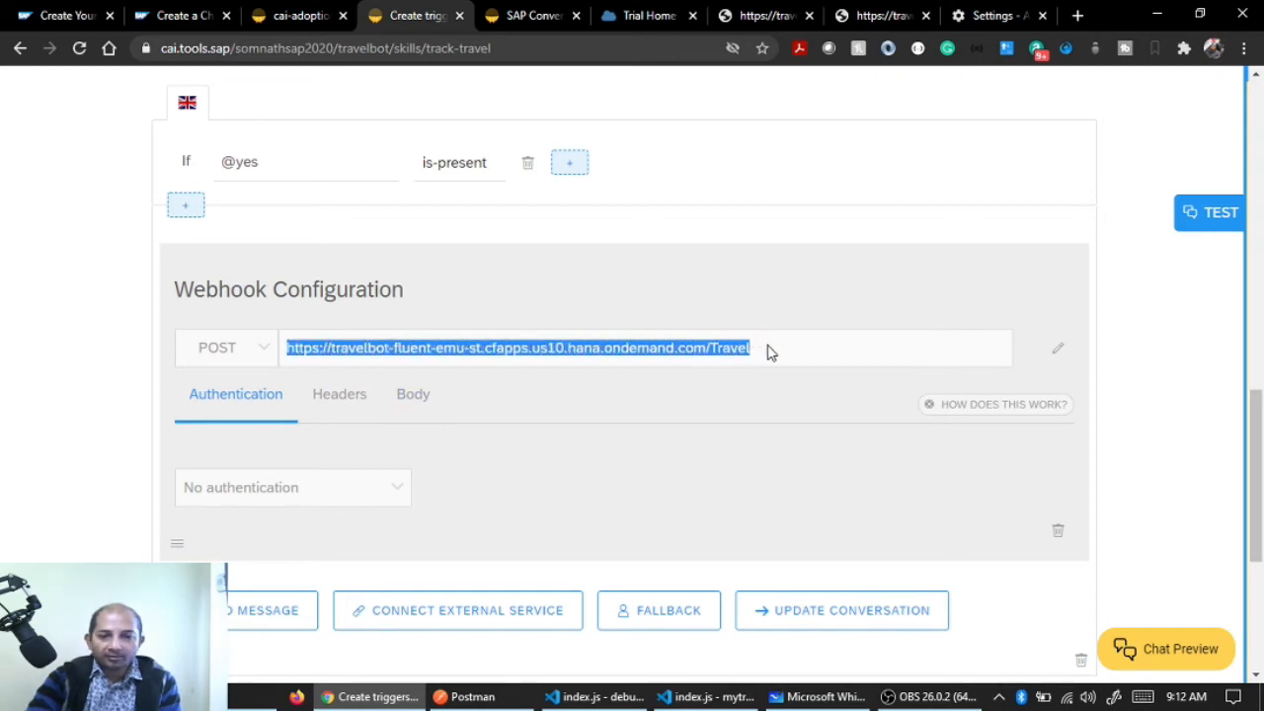
left_click(787, 353)
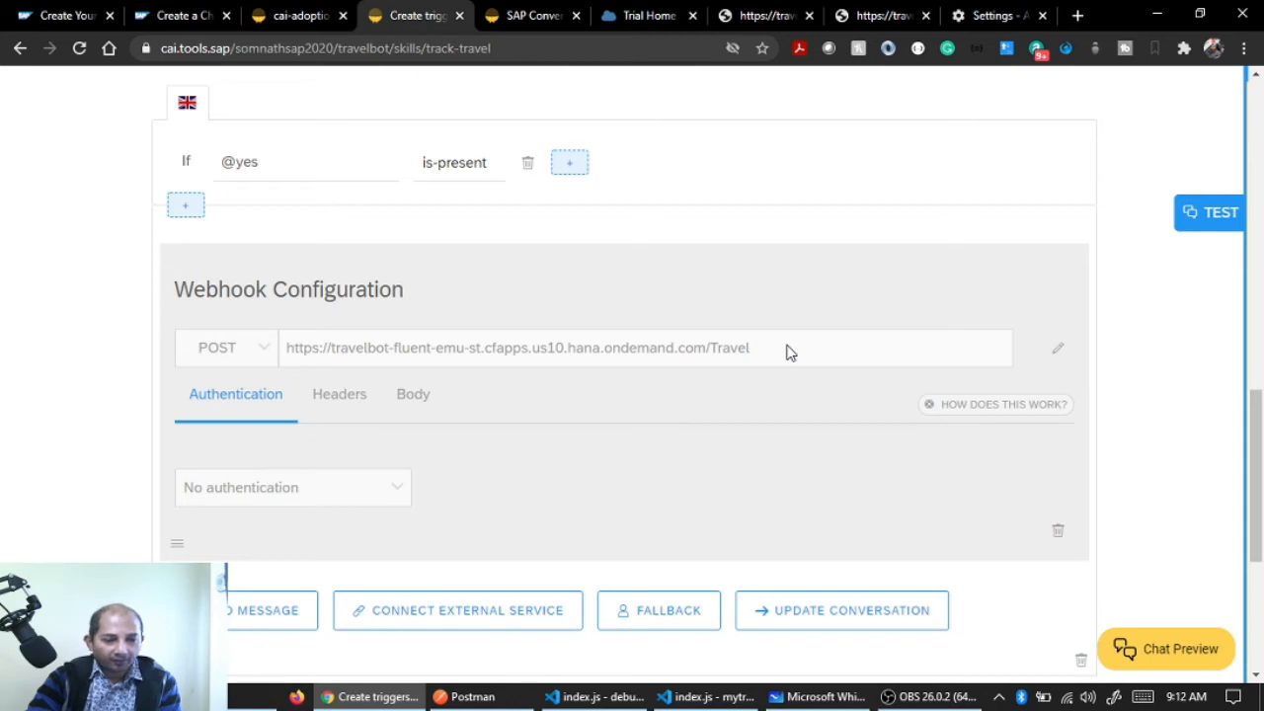
left_click_drag(767, 356, 294, 361)
left_click(663, 348)
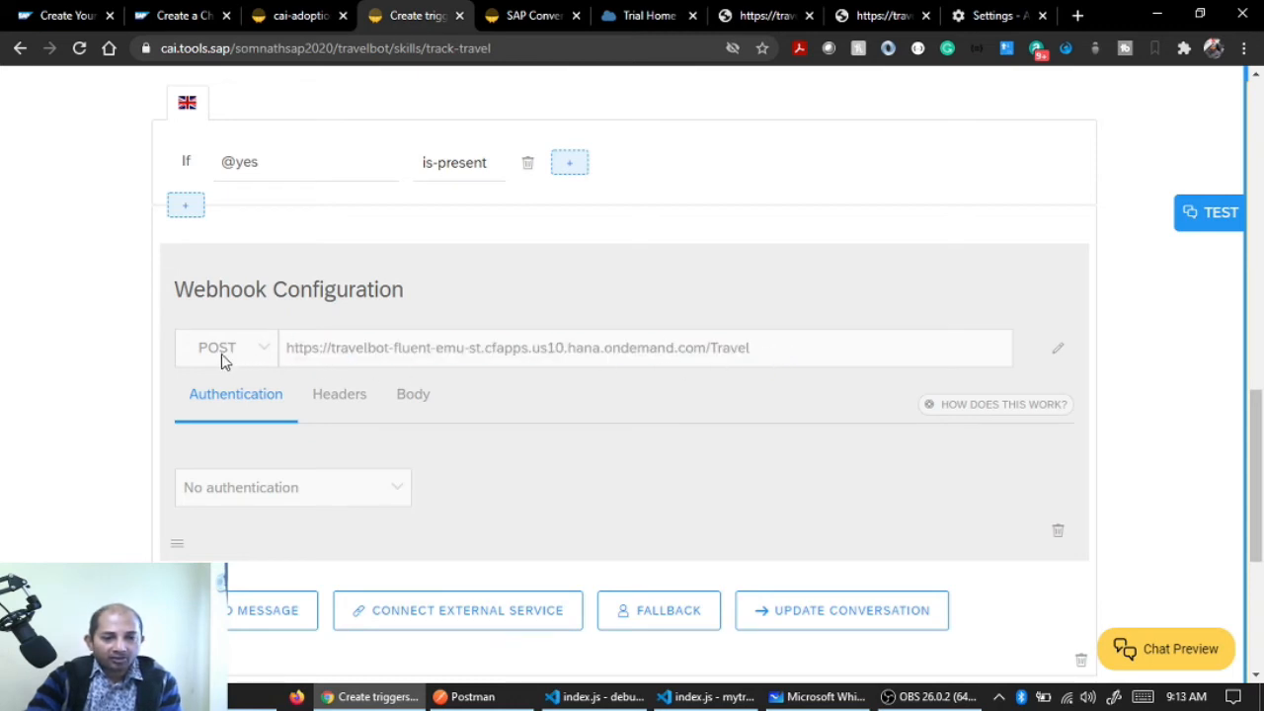
scroll(585, 396, "down", 2)
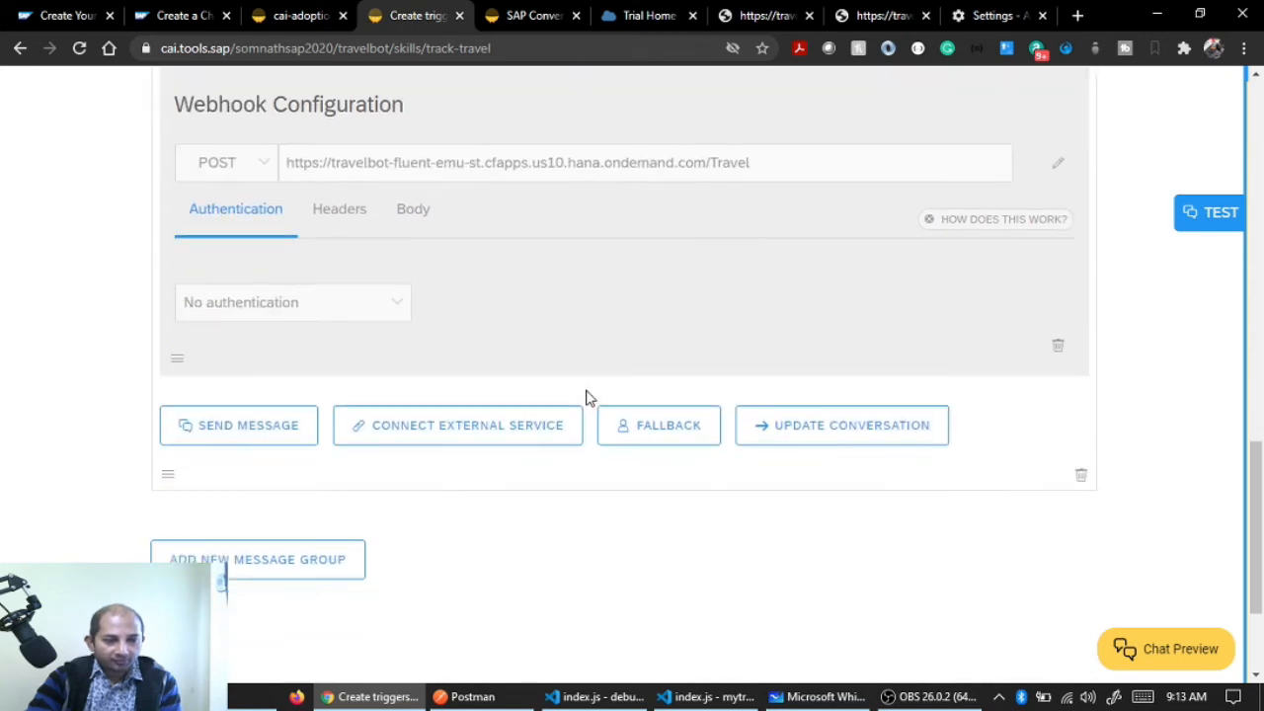
left_click(416, 222)
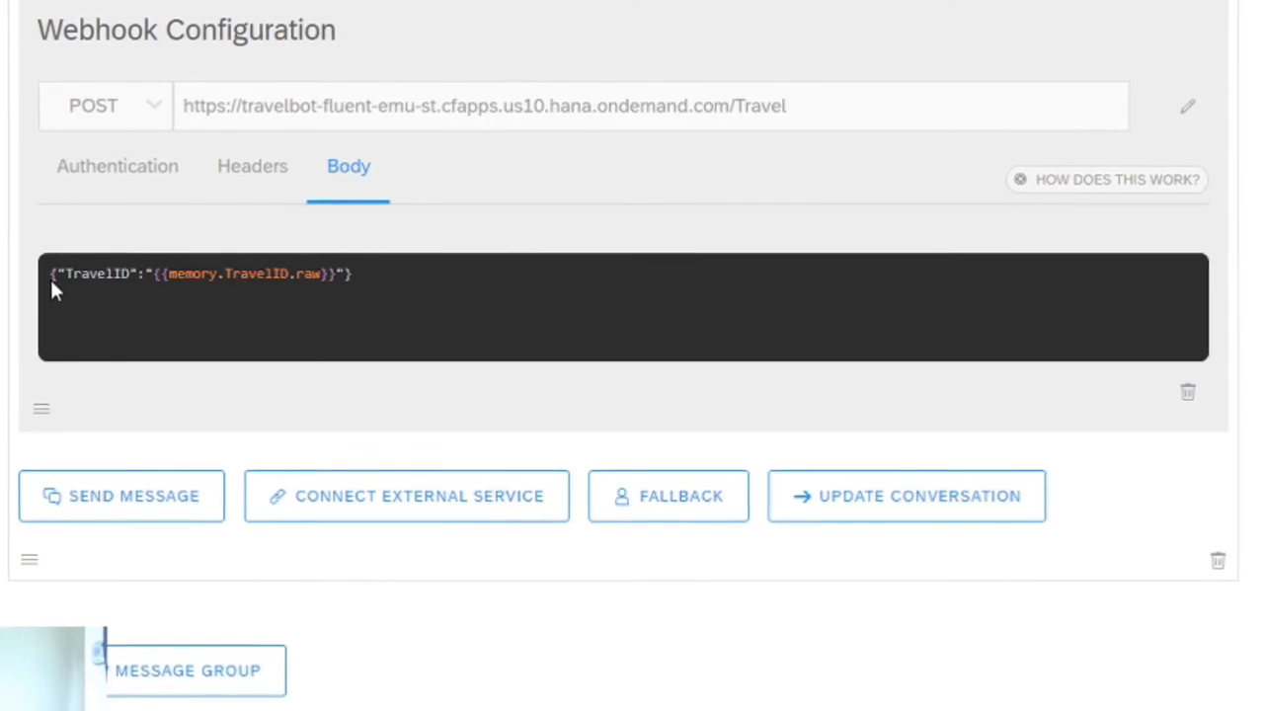
left_click_drag(52, 277, 421, 288)
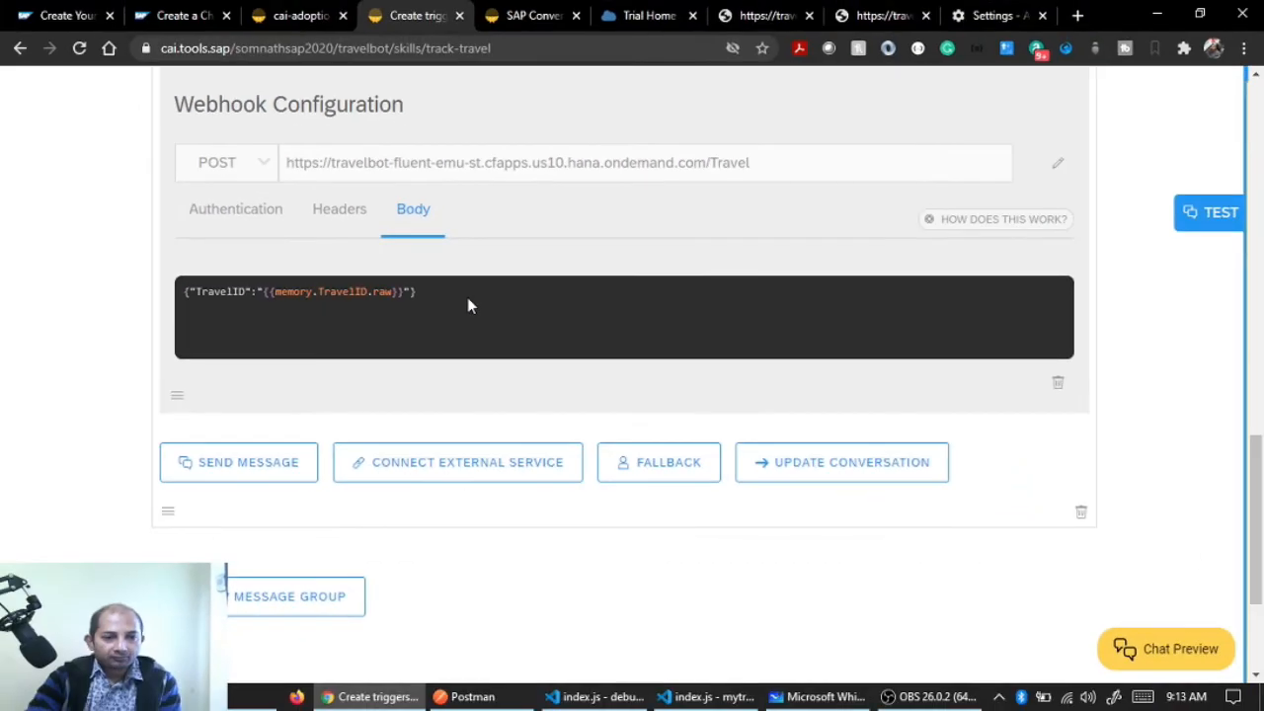
Examine the webhook's headers and its authentication setting
left_click(320, 202)
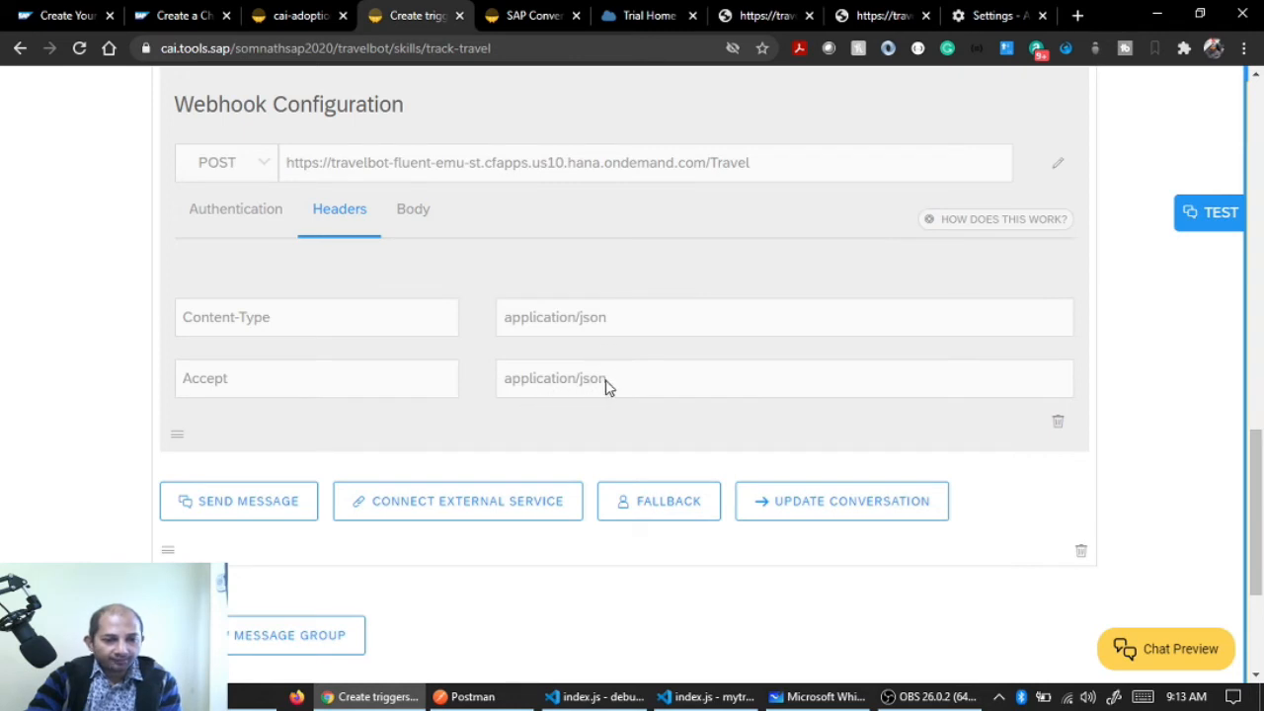
scroll(605, 386, "down", 3)
scroll(605, 386, "up", 4)
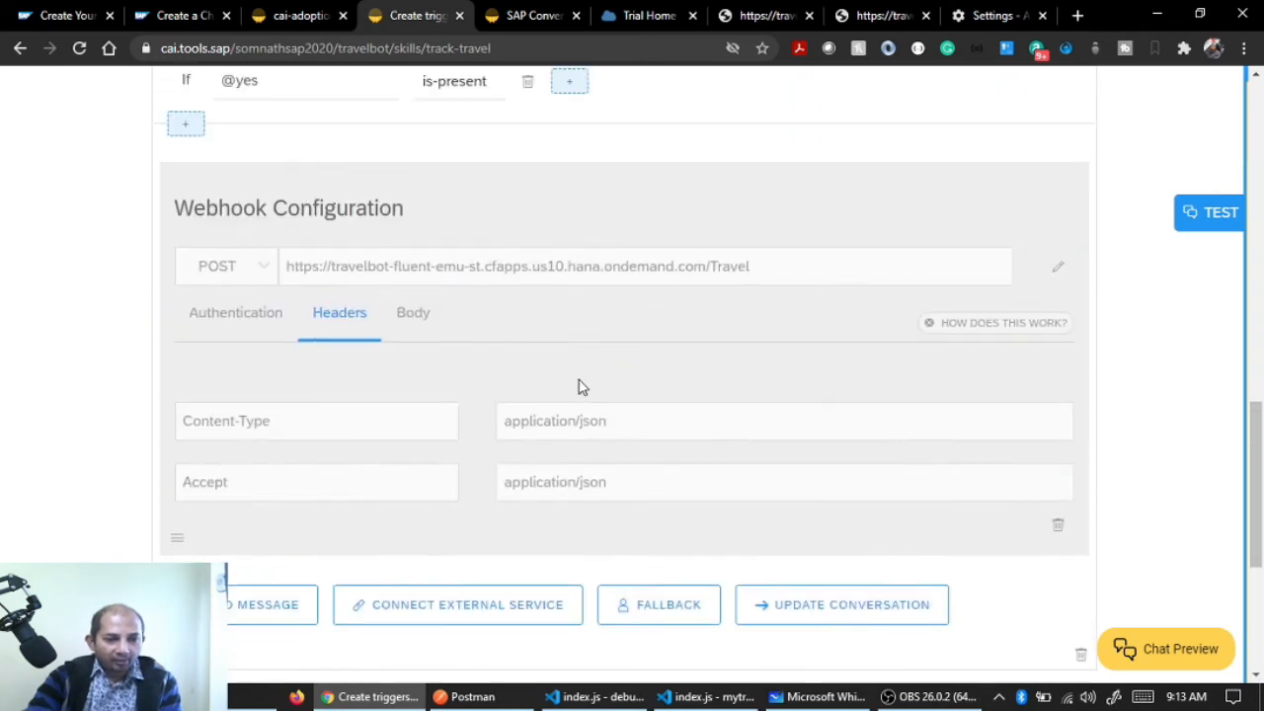
left_click(220, 317)
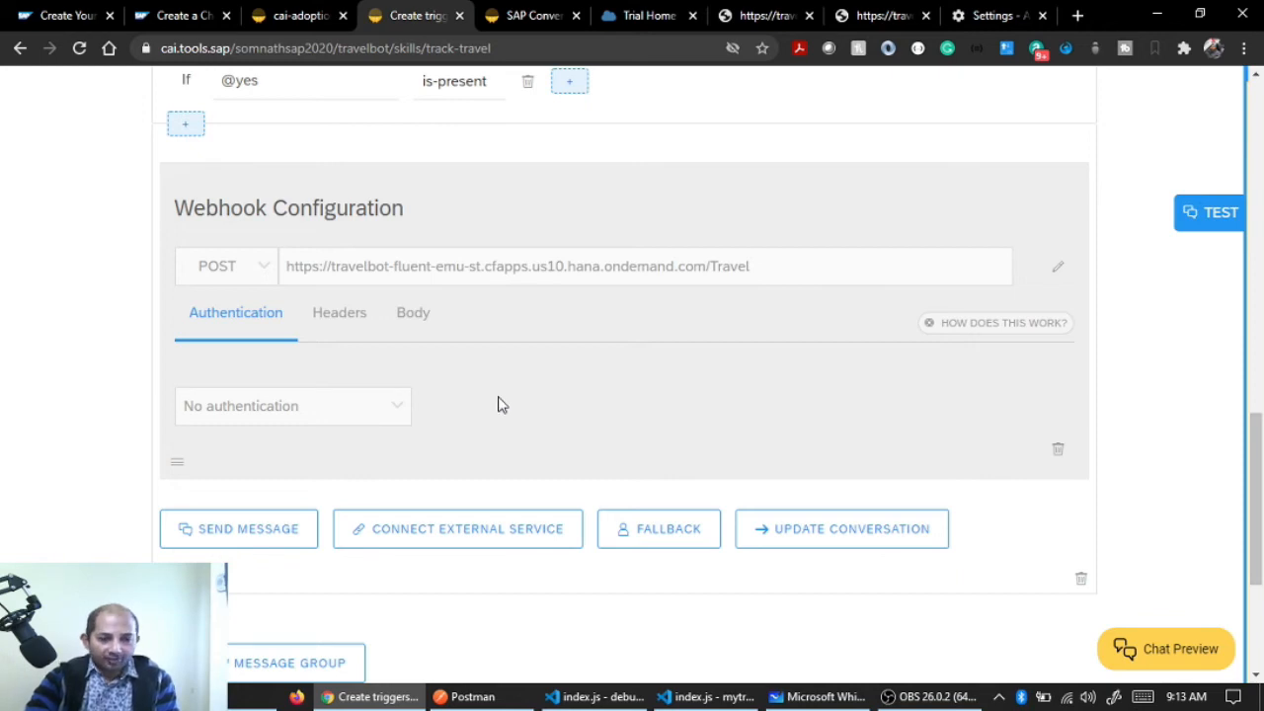
Open the webhook for editing and preview which credential fields OAuth2 Authentication requires
left_click(1055, 269)
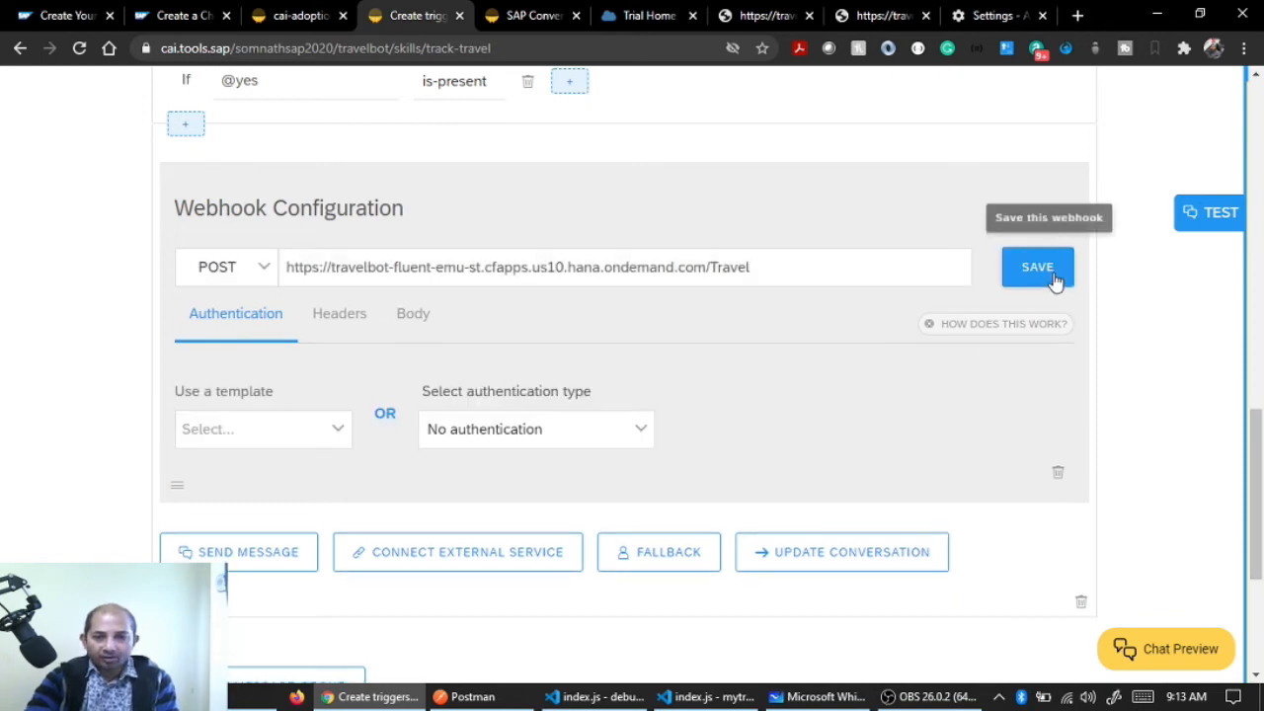
left_click(638, 427)
left_click(530, 543)
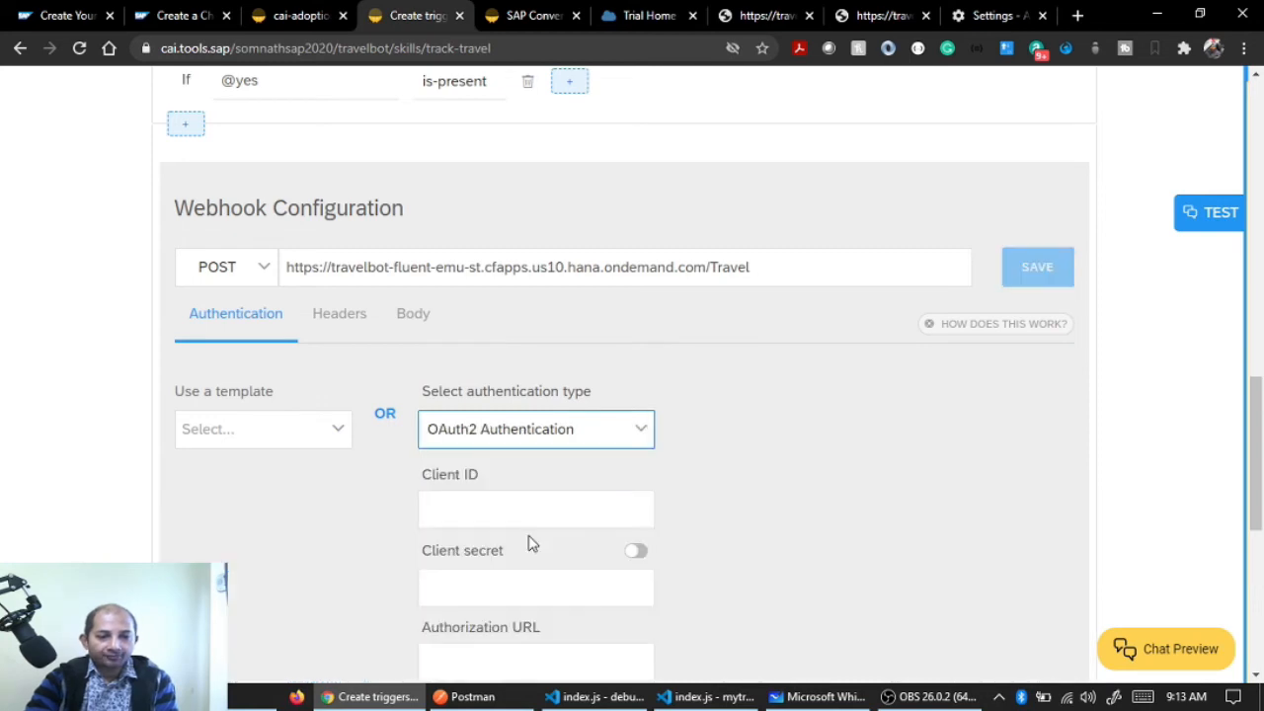
scroll(651, 503, "down", 2)
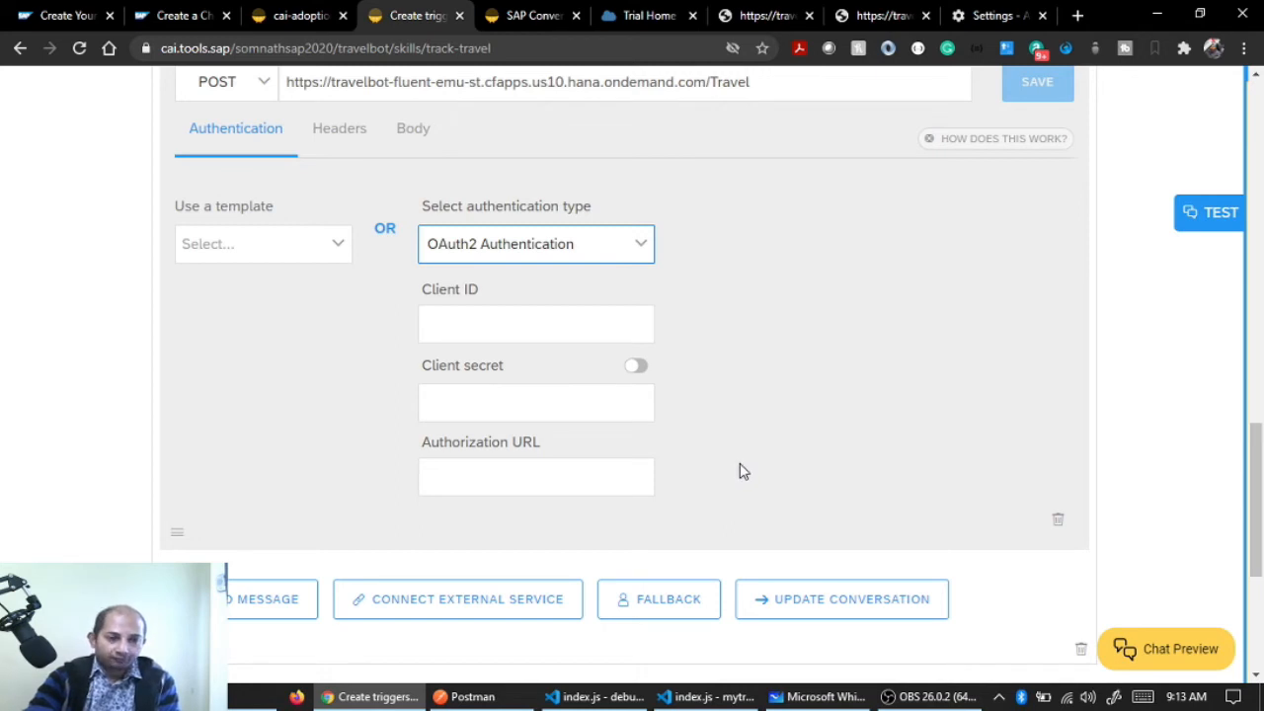
scroll(742, 471, "up", 2)
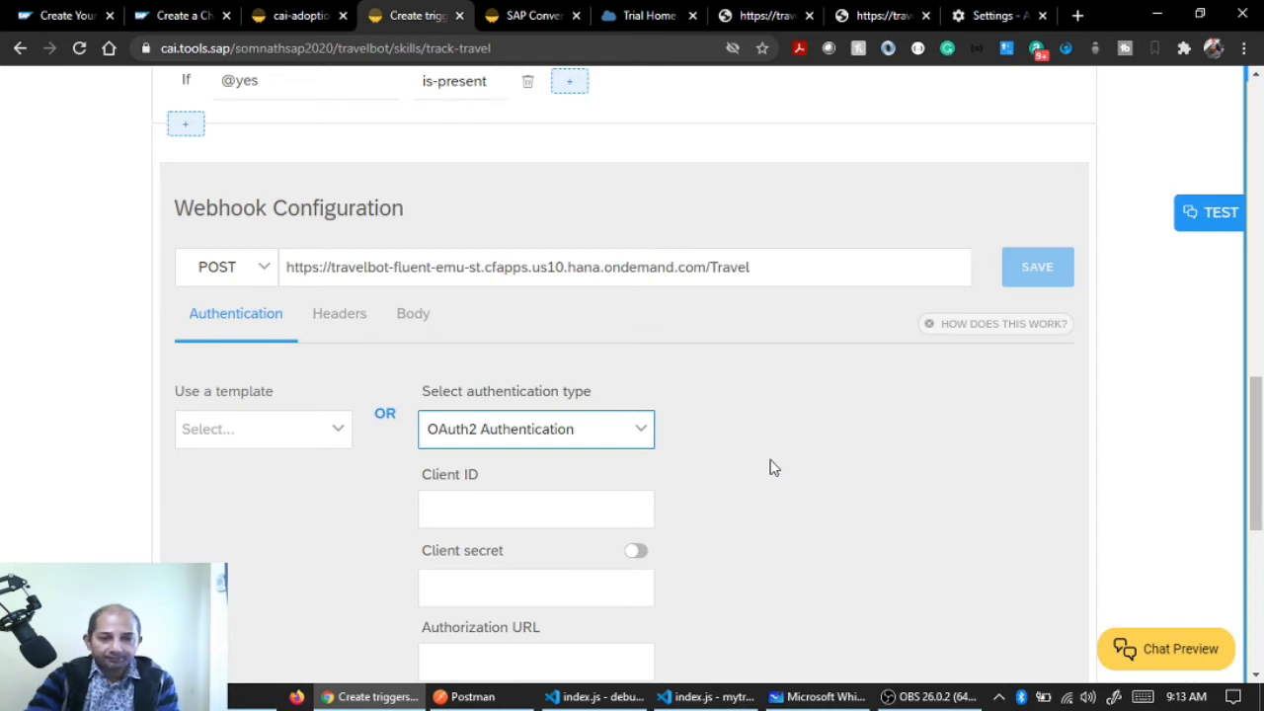
Fork the track-travel skill into the mytravelbot bot
scroll(798, 478, "up", 10)
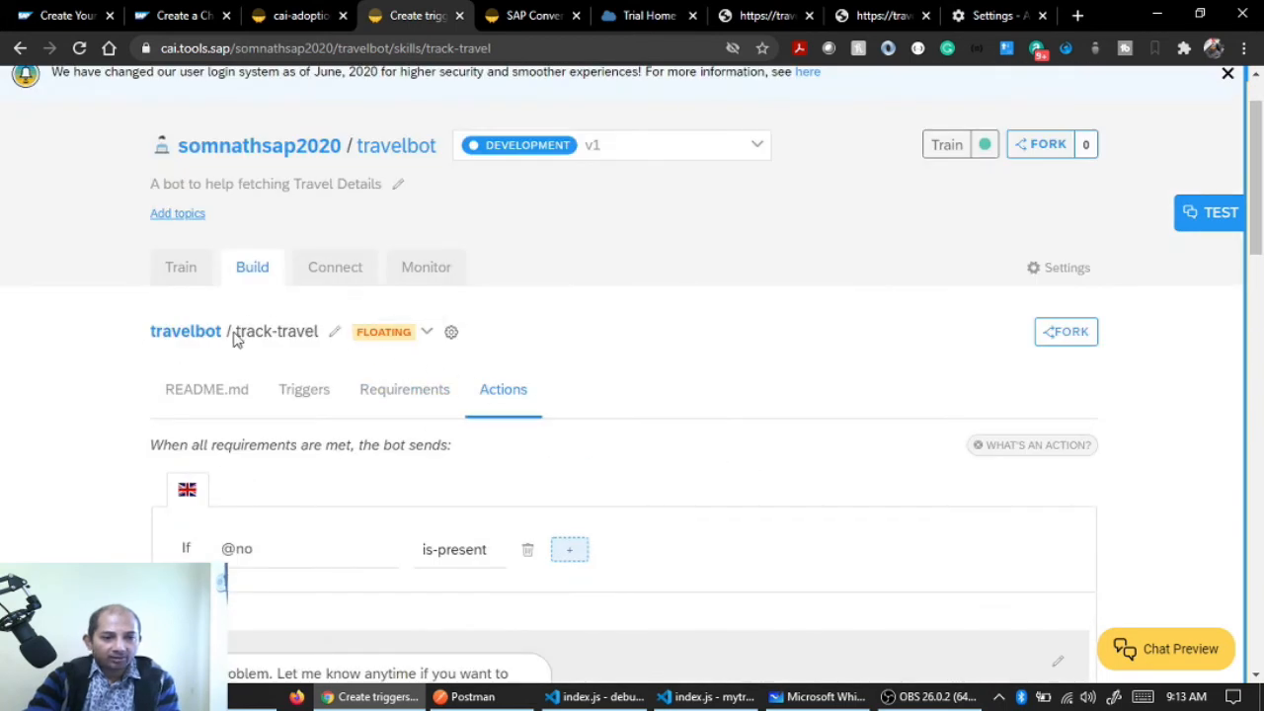
left_click_drag(234, 339, 318, 333)
left_click(1079, 334)
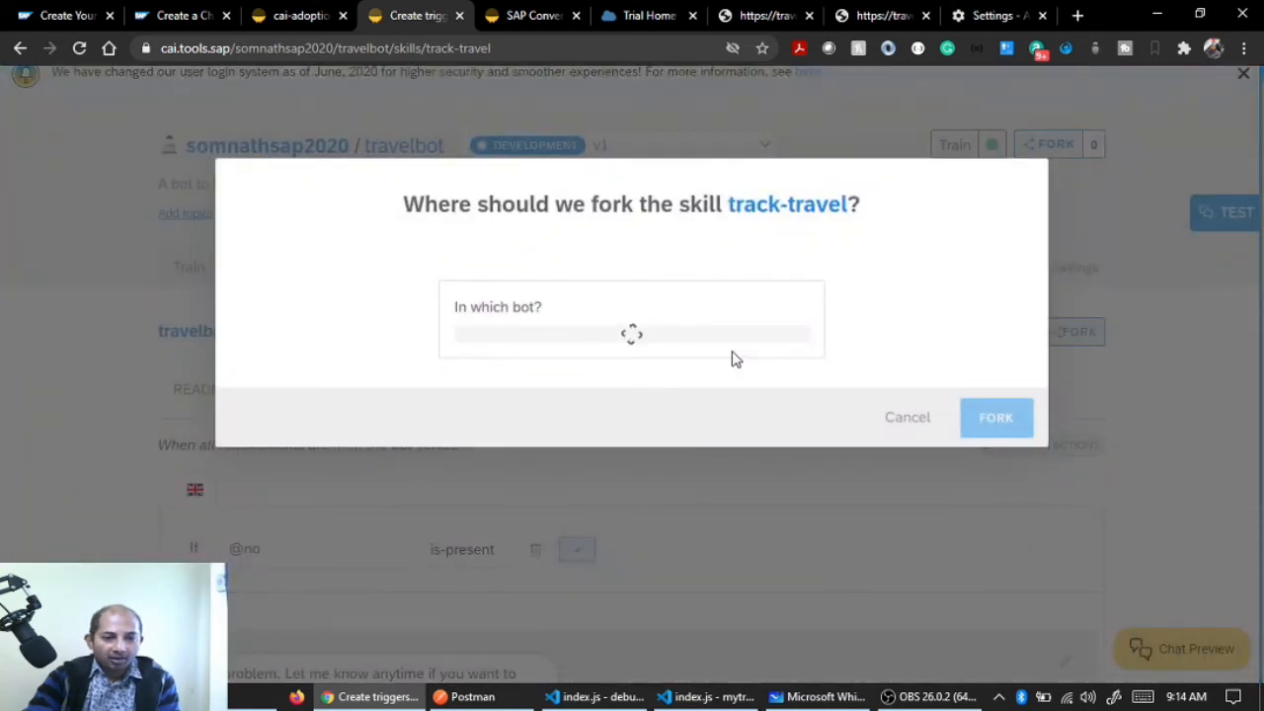
left_click(789, 354)
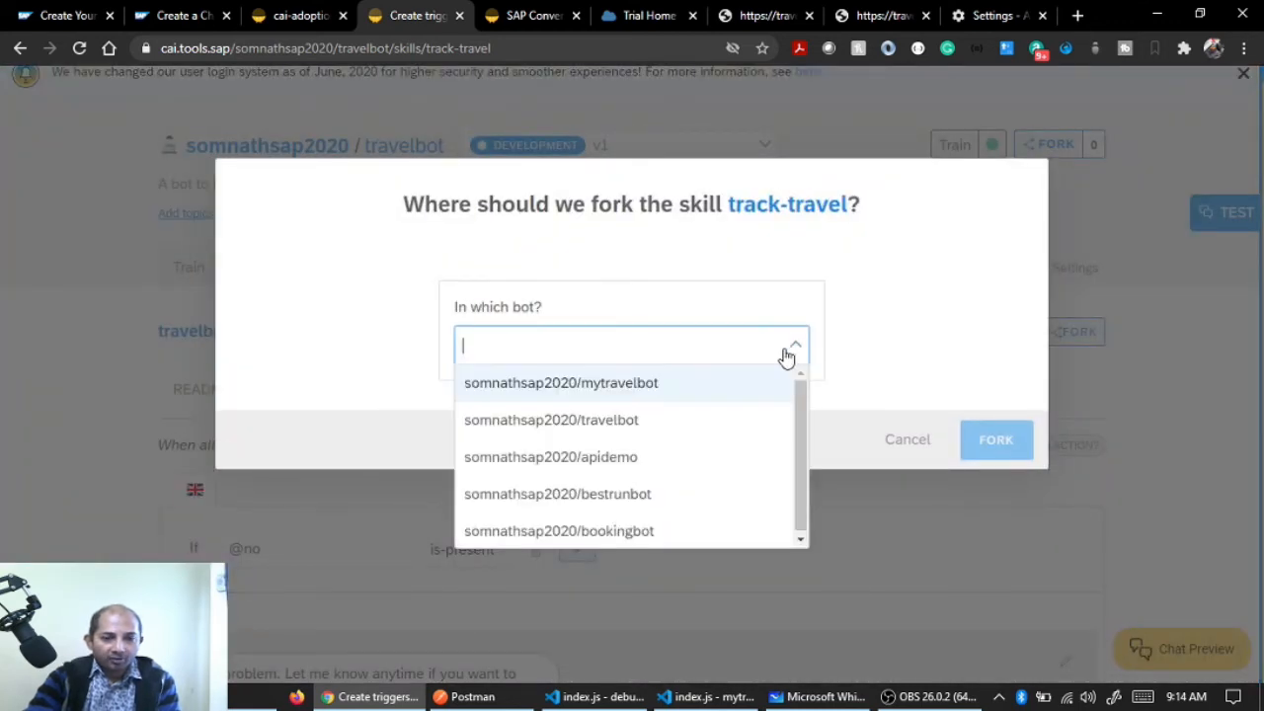
left_click(581, 387)
left_click(995, 440)
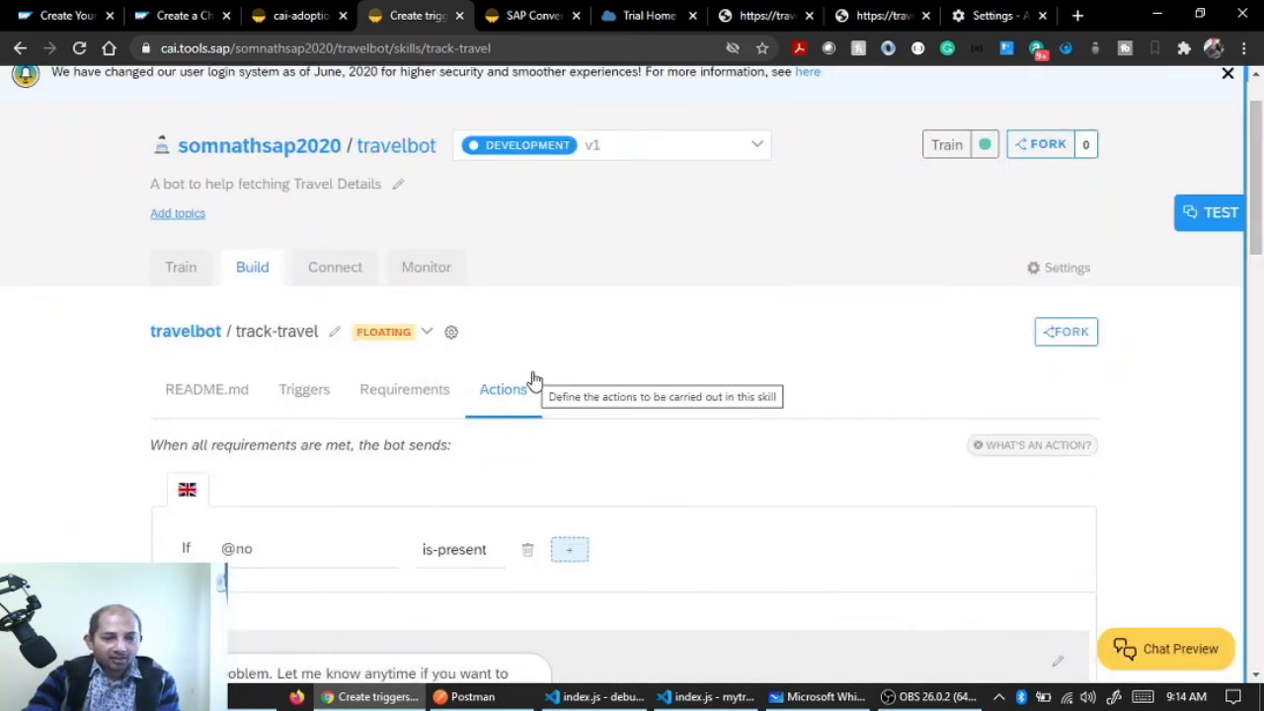
Open the forked track-travel skill in the mytravelbot bot
left_click(265, 148)
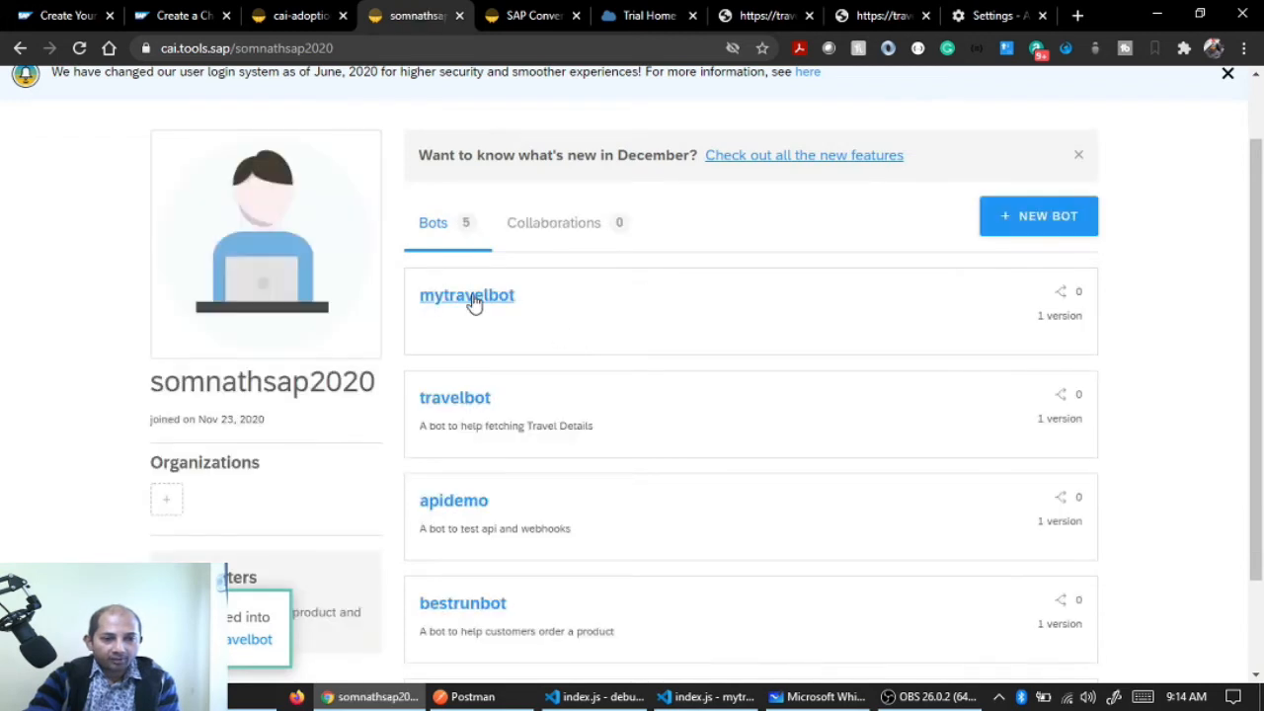
left_click(474, 300)
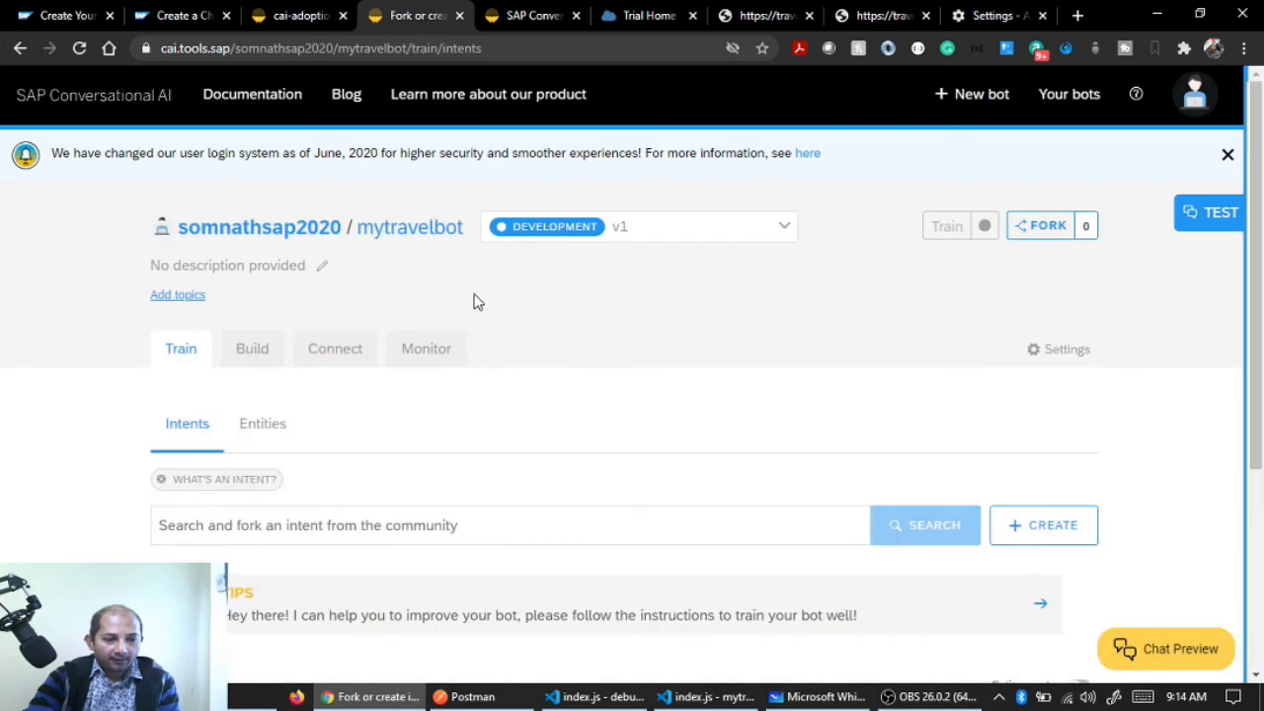
left_click(251, 350)
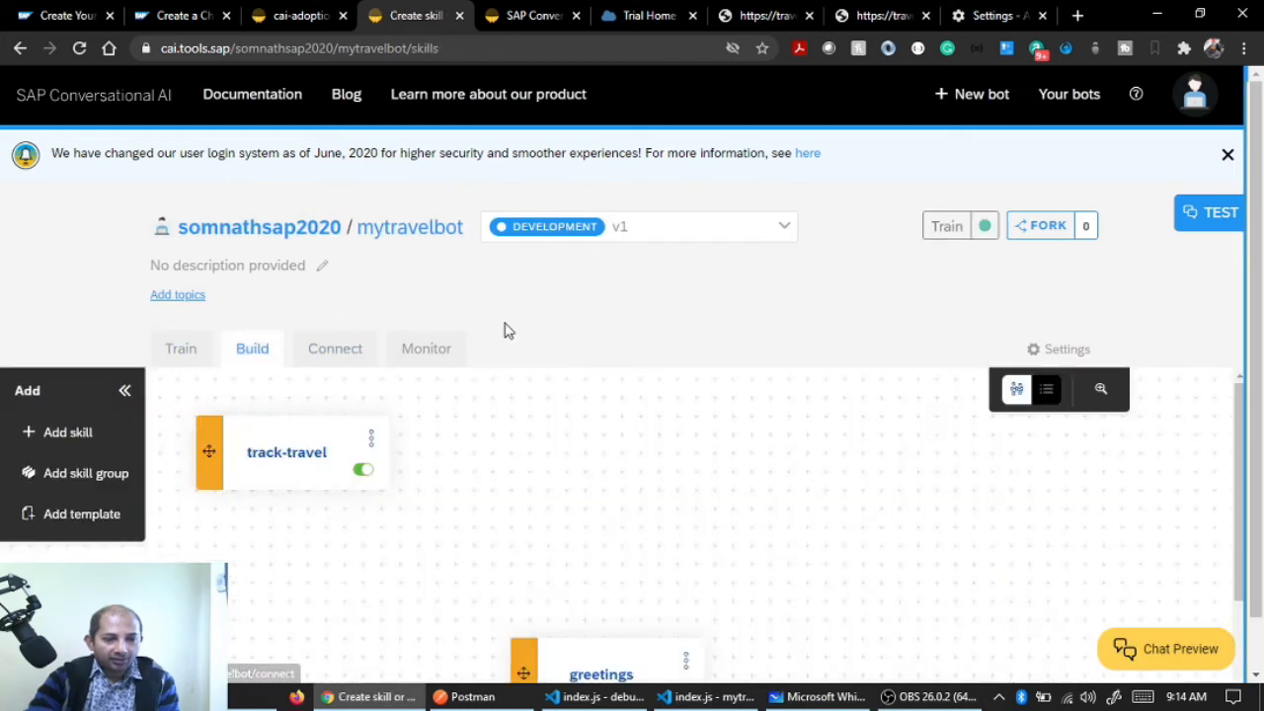
left_click(287, 453)
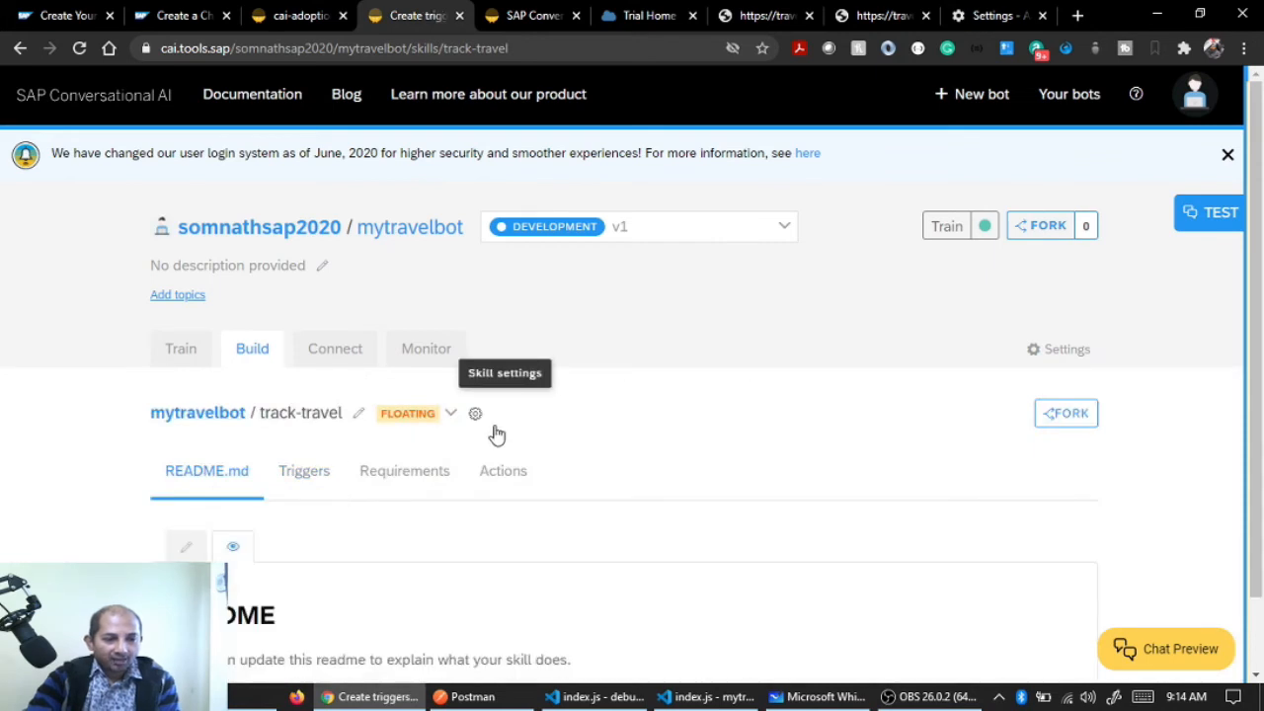
scroll(495, 432, "down", 1)
left_click(321, 392)
scroll(517, 397, "down", 2)
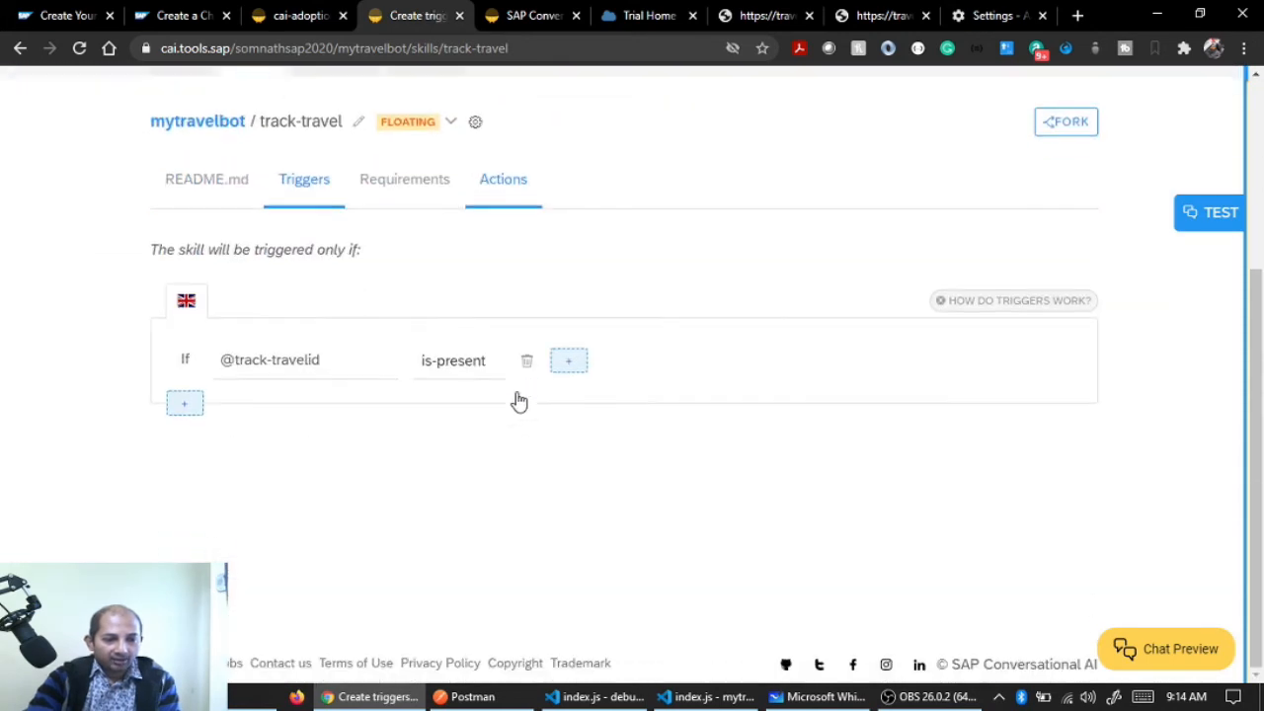
left_click(401, 187)
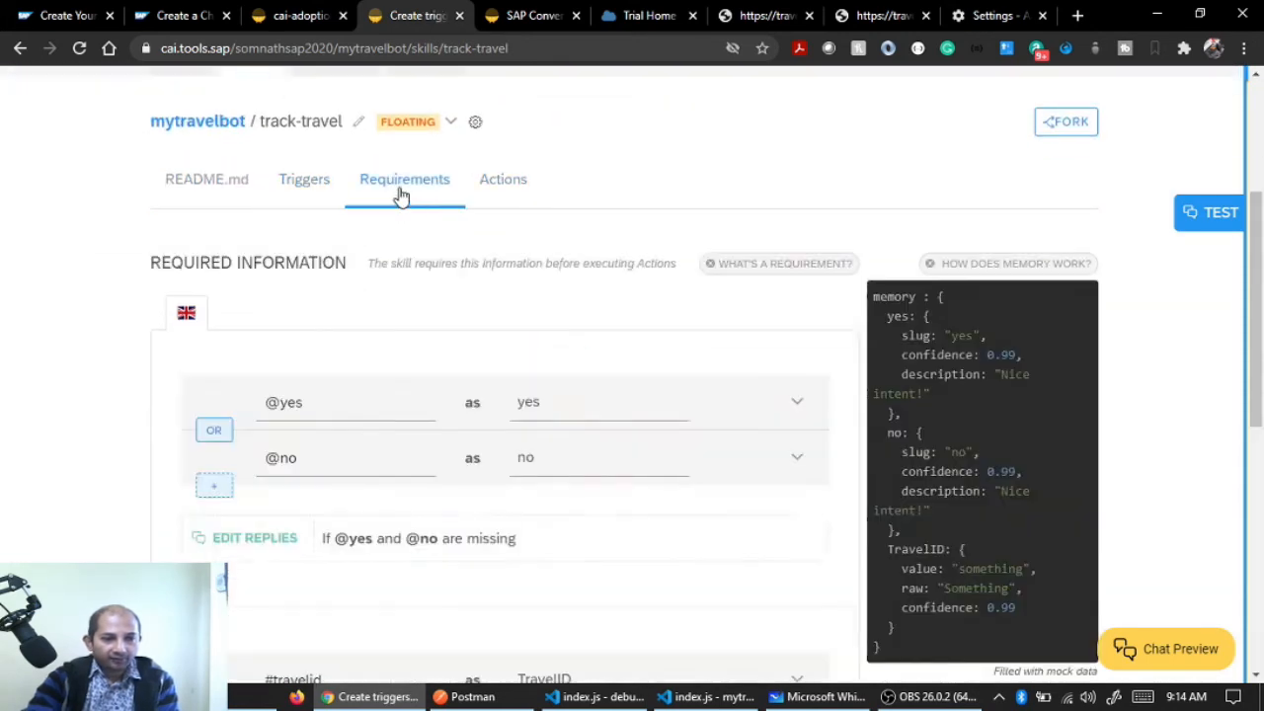
left_click(796, 399)
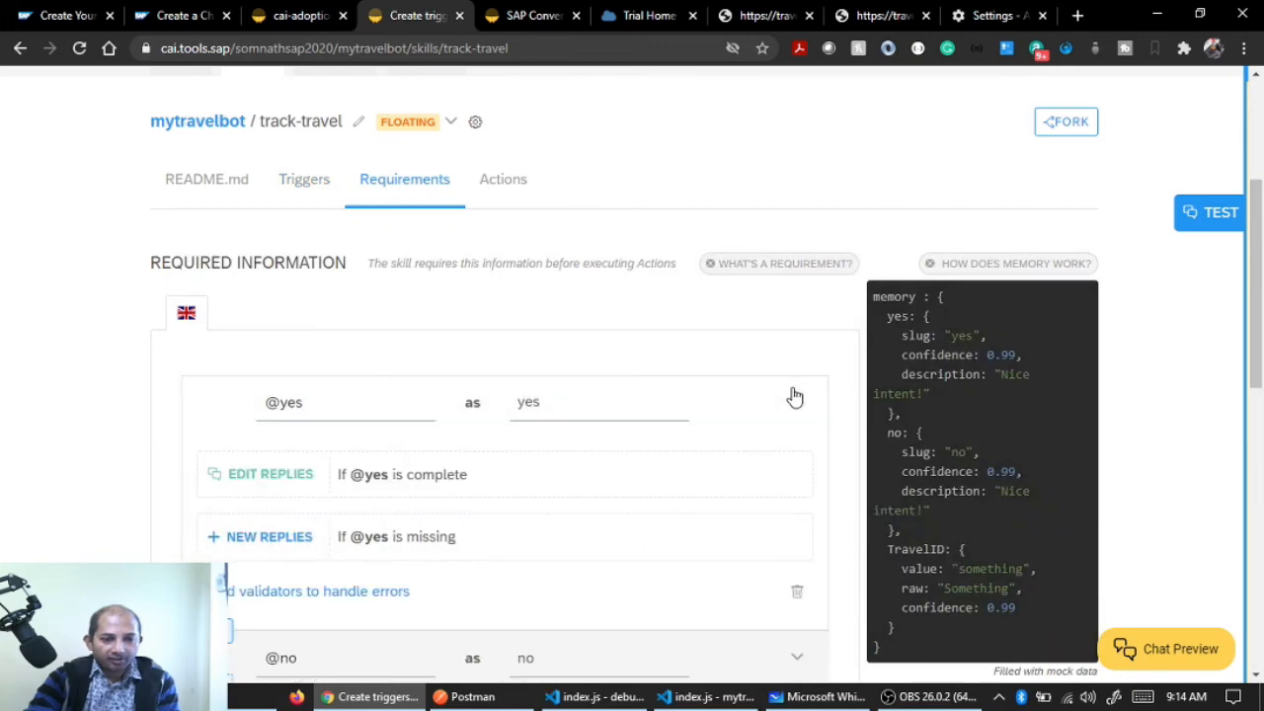
scroll(654, 401, "down", 5)
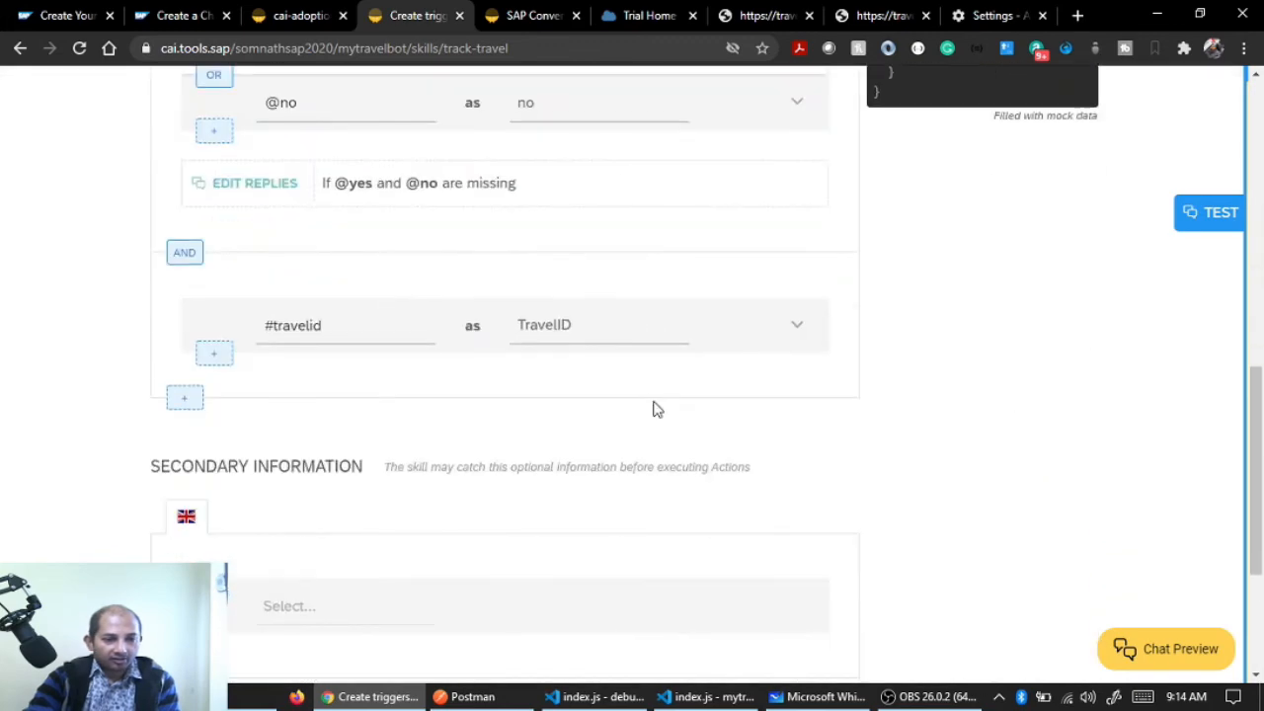
scroll(654, 407, "down", 2)
scroll(655, 408, "up", 10)
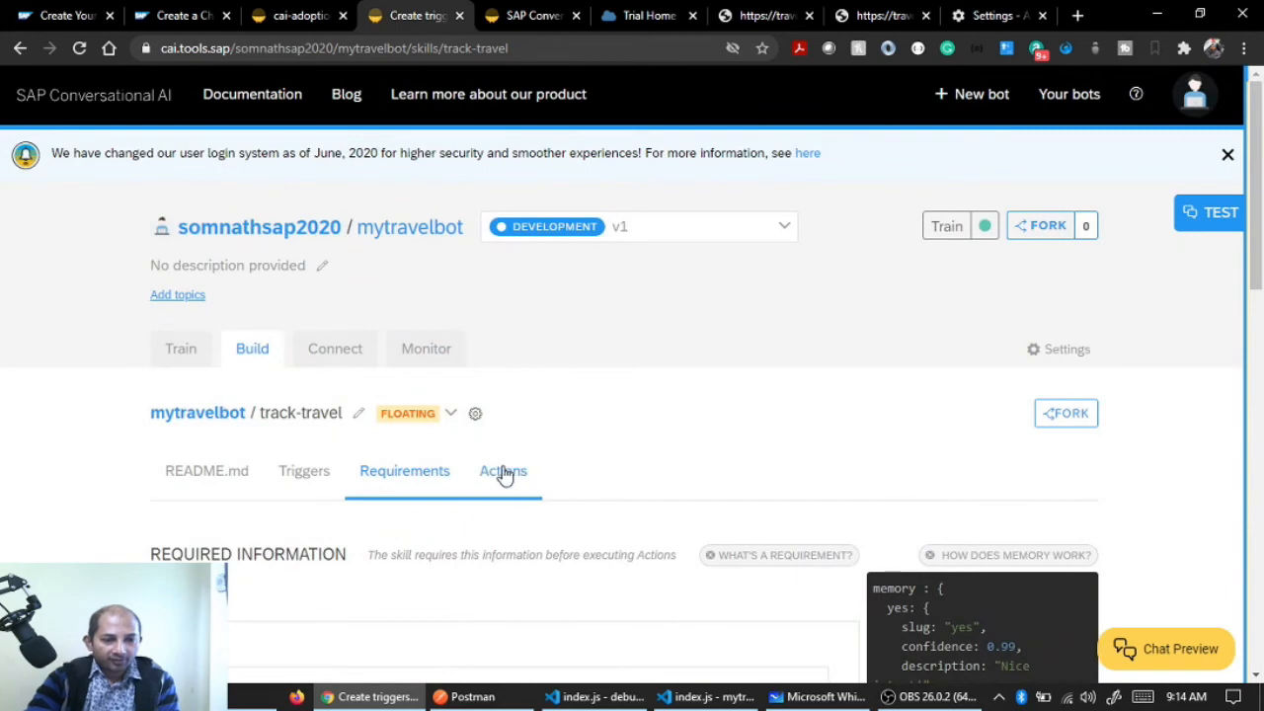
left_click(504, 473)
scroll(571, 426, "down", 6)
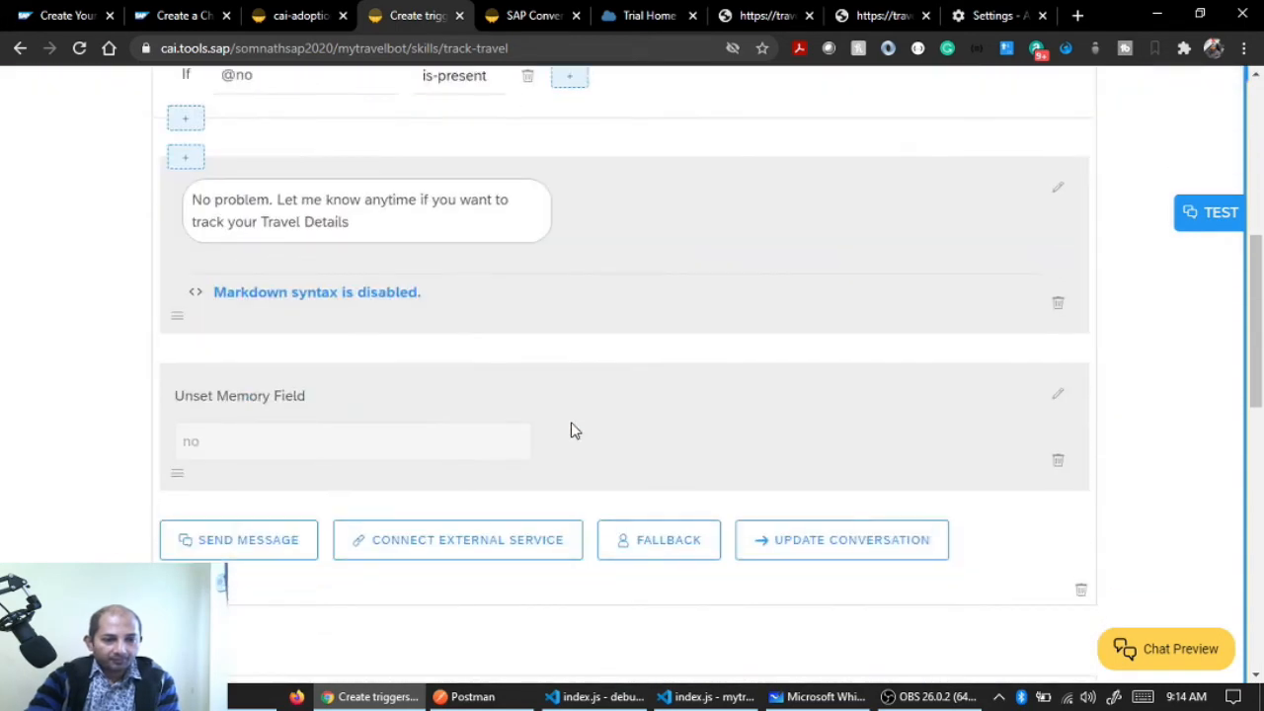
scroll(571, 430, "up", 2)
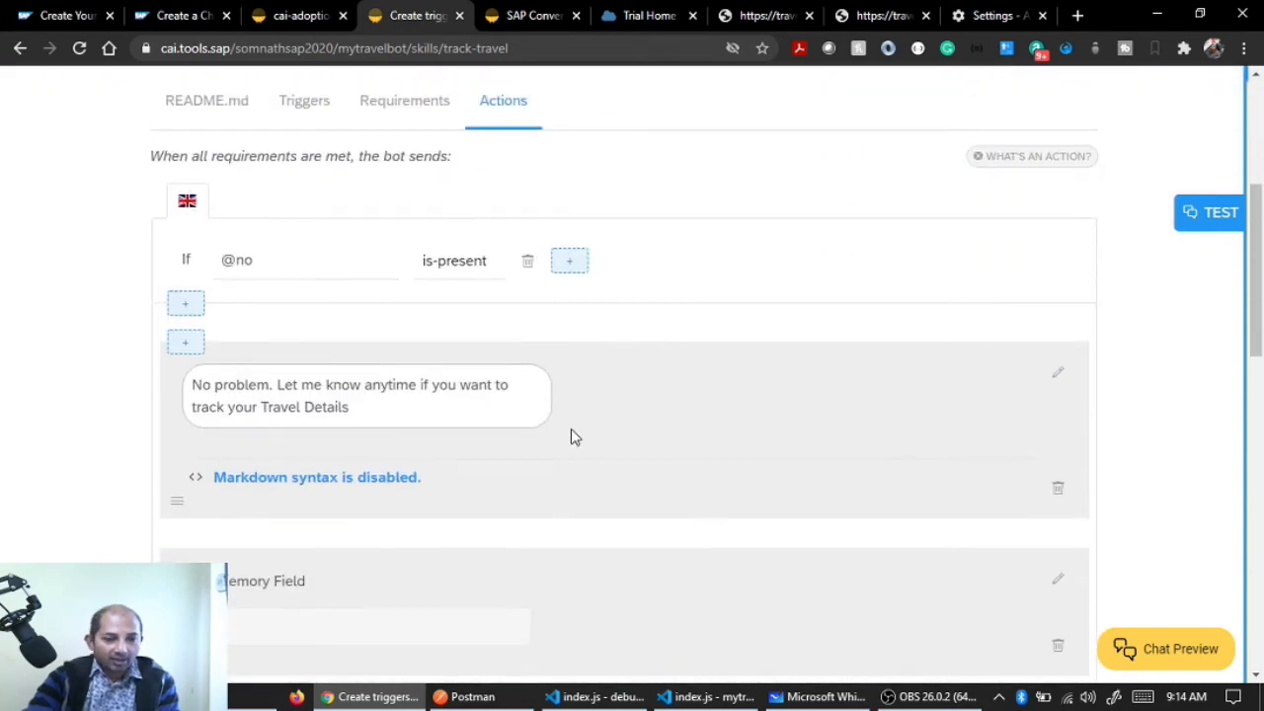
scroll(571, 428, "down", 8)
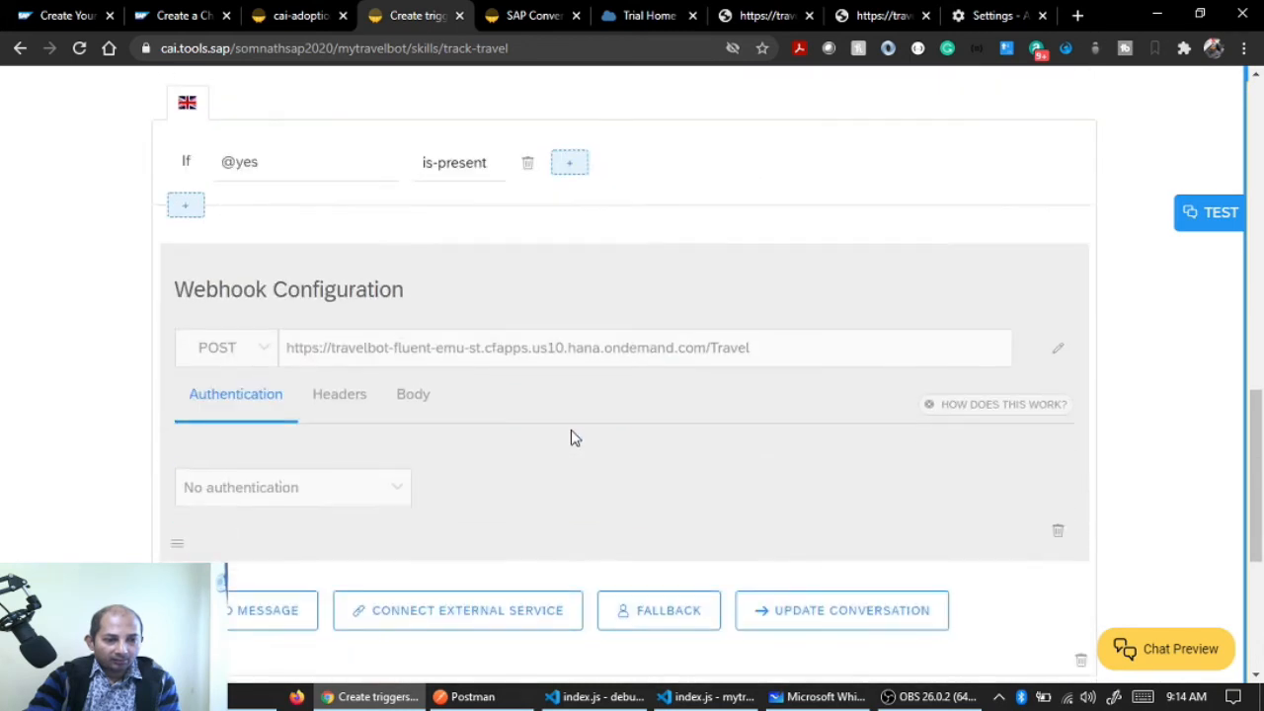
left_click_drag(288, 350, 754, 346)
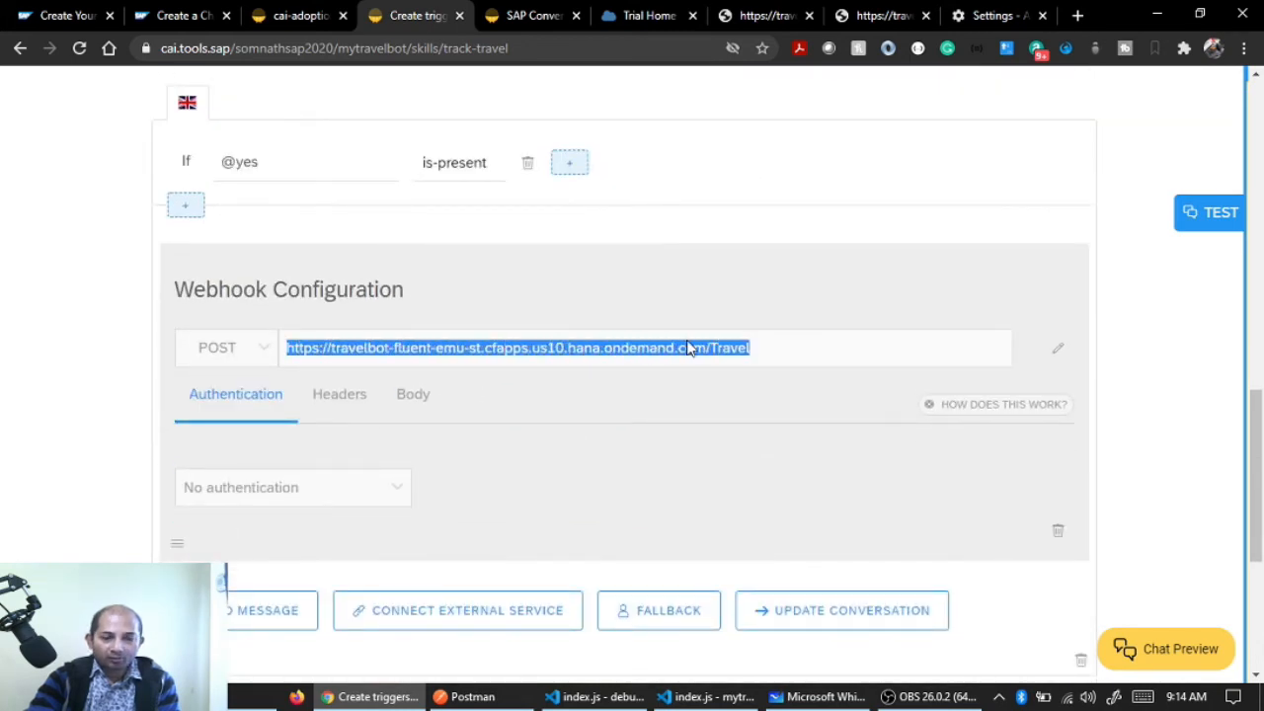
Switch to SAP Cloud Platform Cockpit and copy the travelbot application's route
left_click(627, 18)
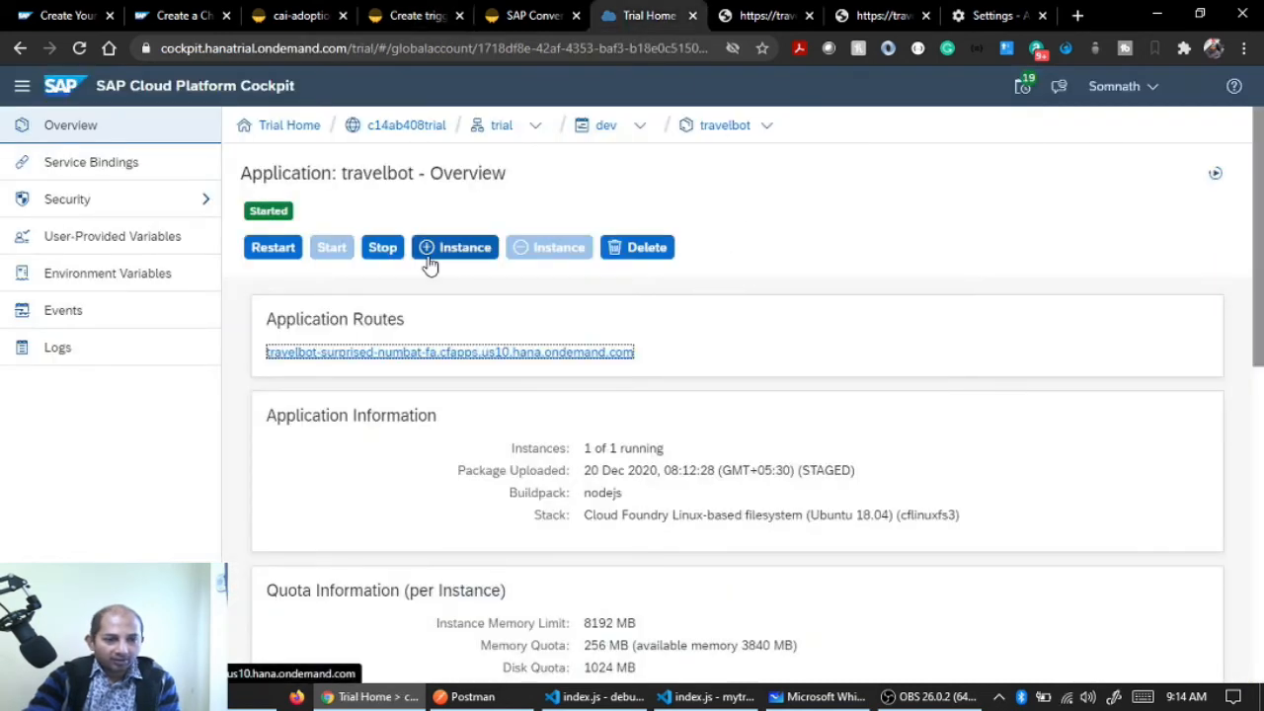
left_click(662, 340)
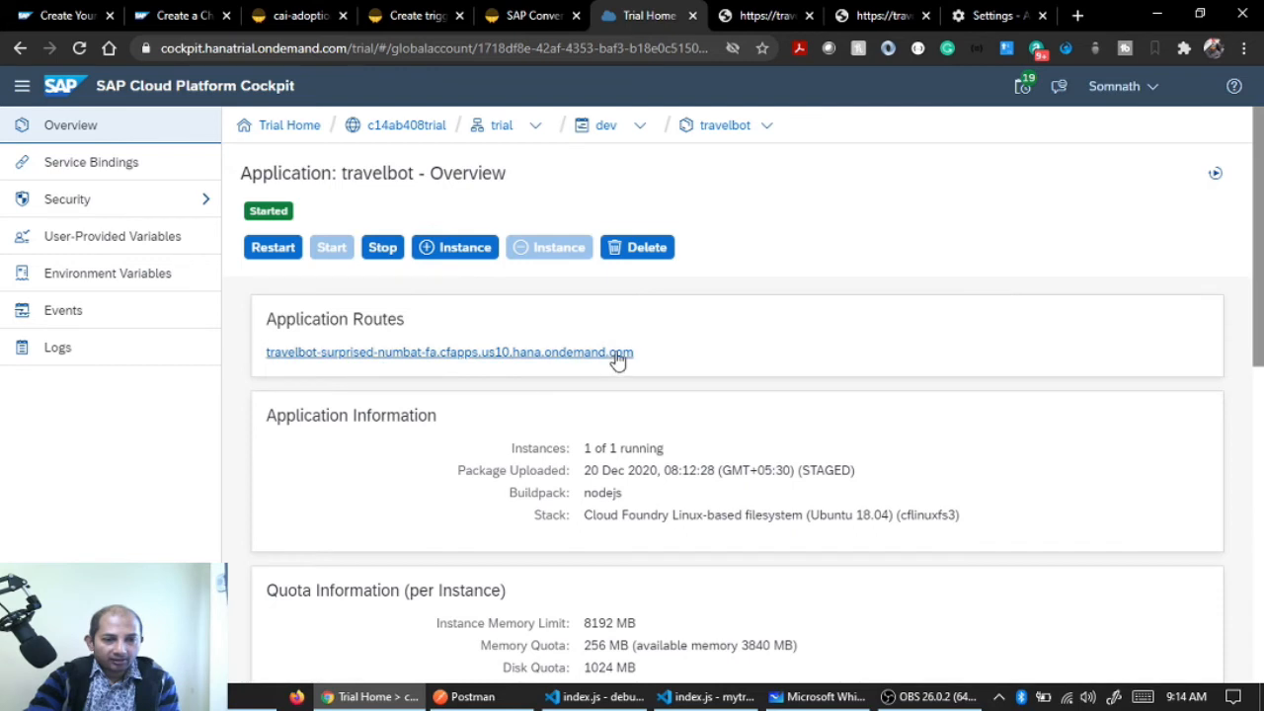
triple_click(261, 360)
key("ctrl+c")
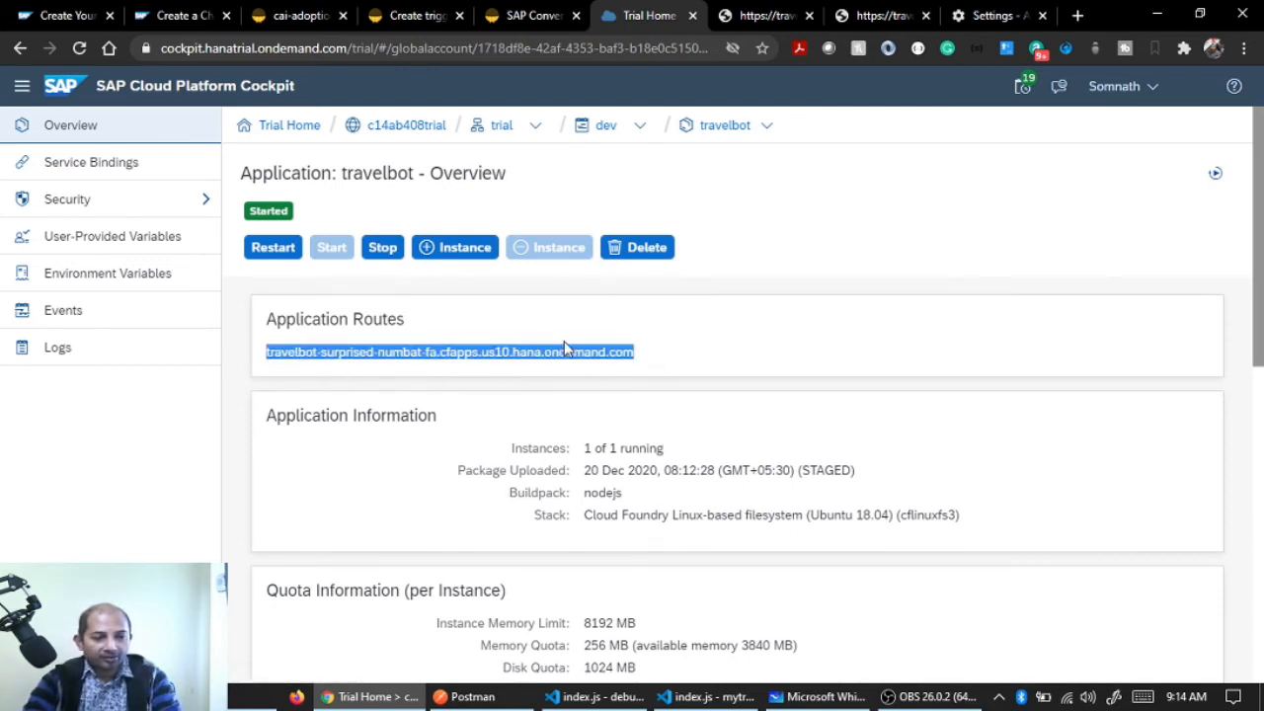
left_click(677, 344)
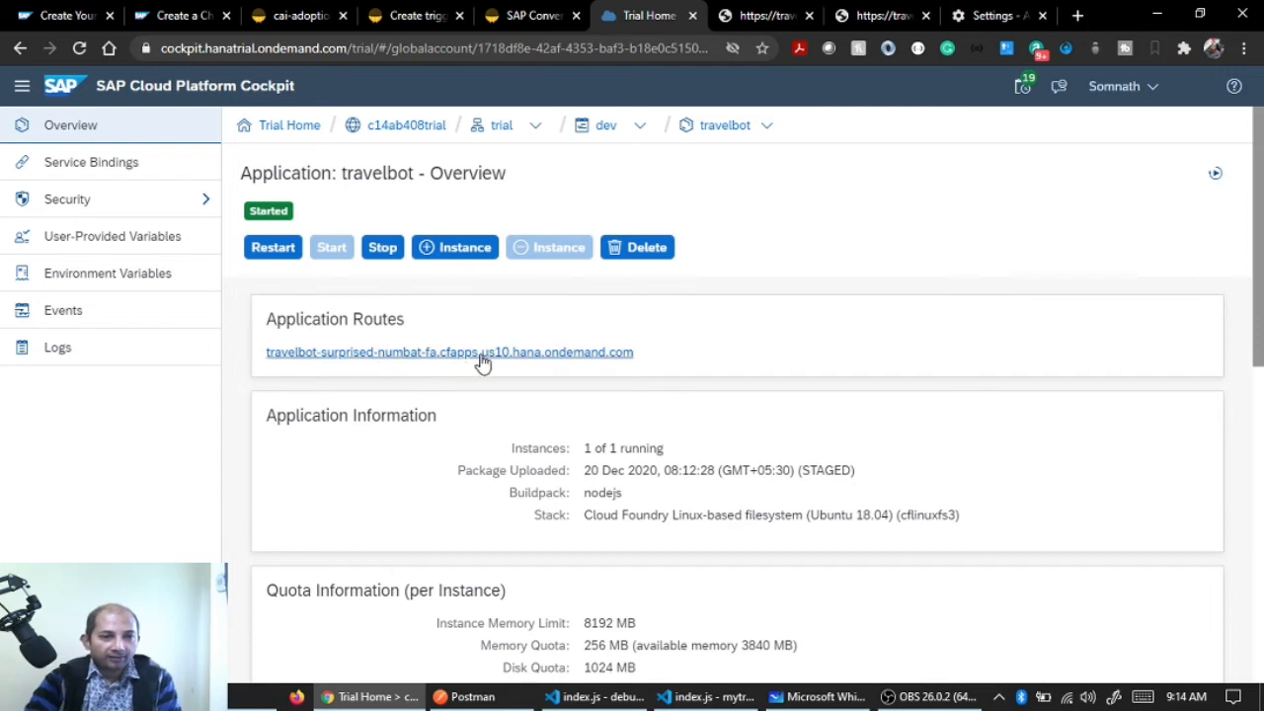
left_click(398, 21)
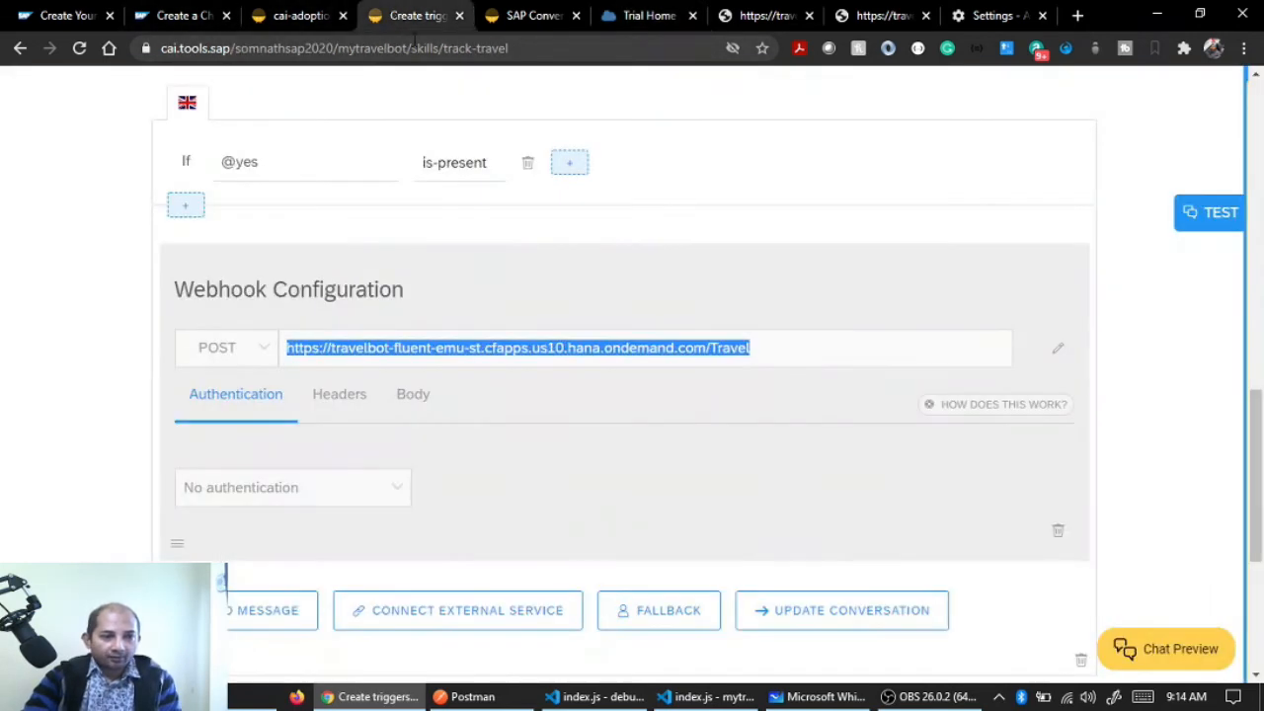
left_click(1056, 348)
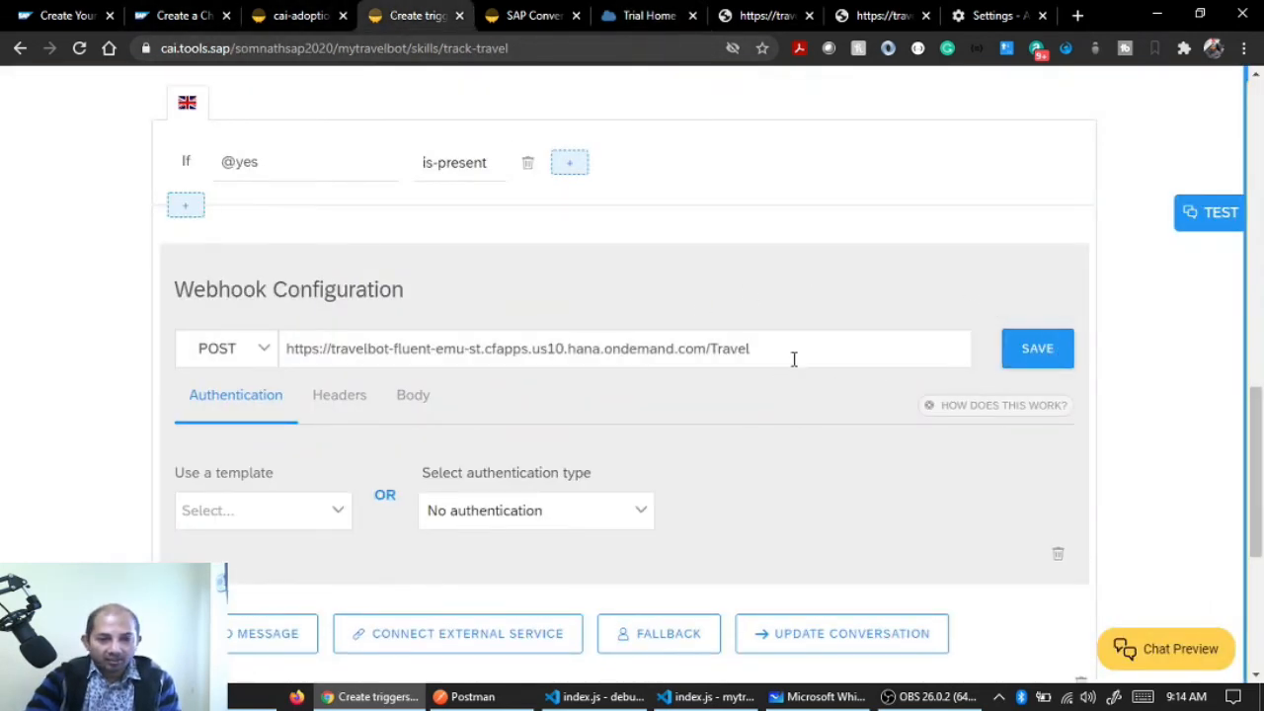
left_click_drag(710, 351, 310, 319)
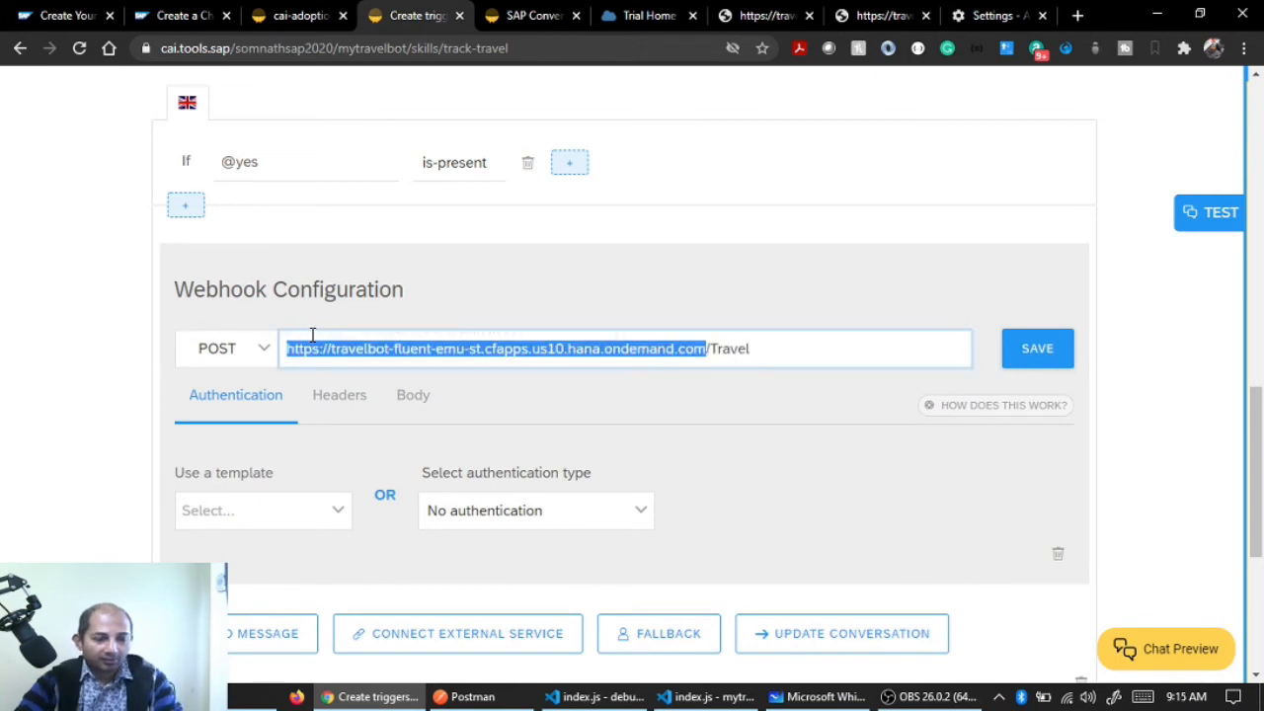
key("ctrl+v")
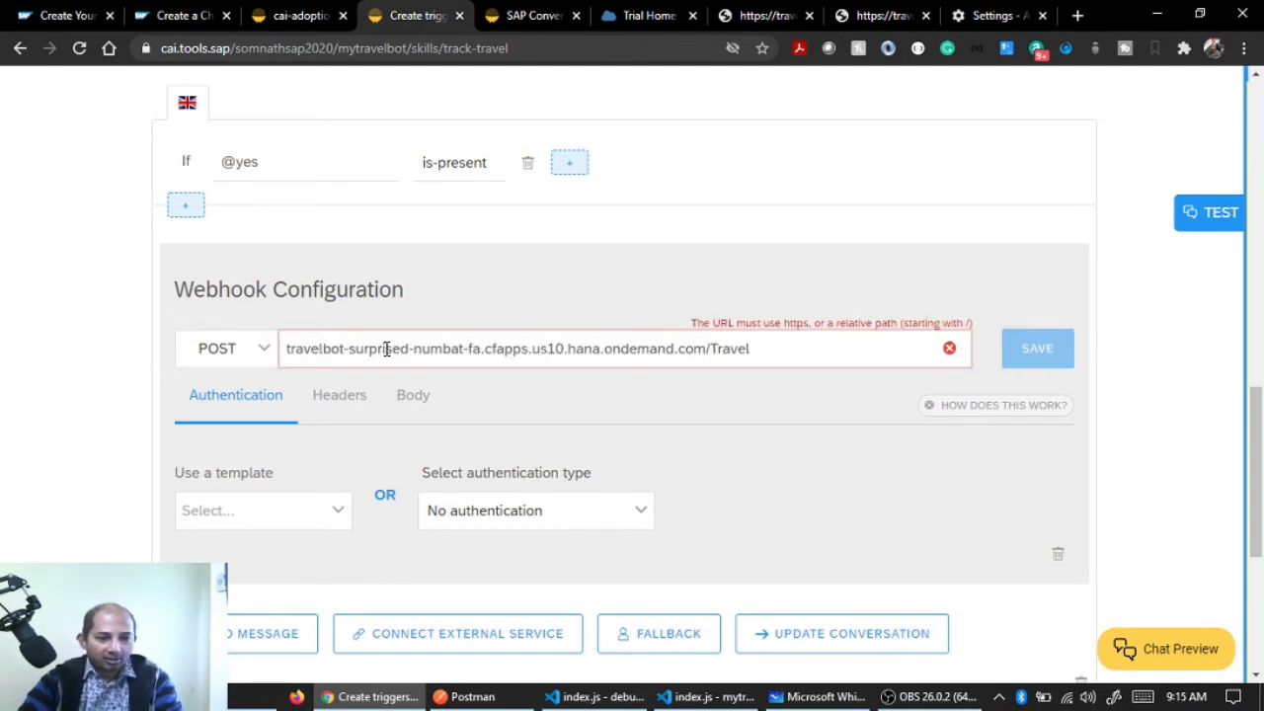
type("https://")
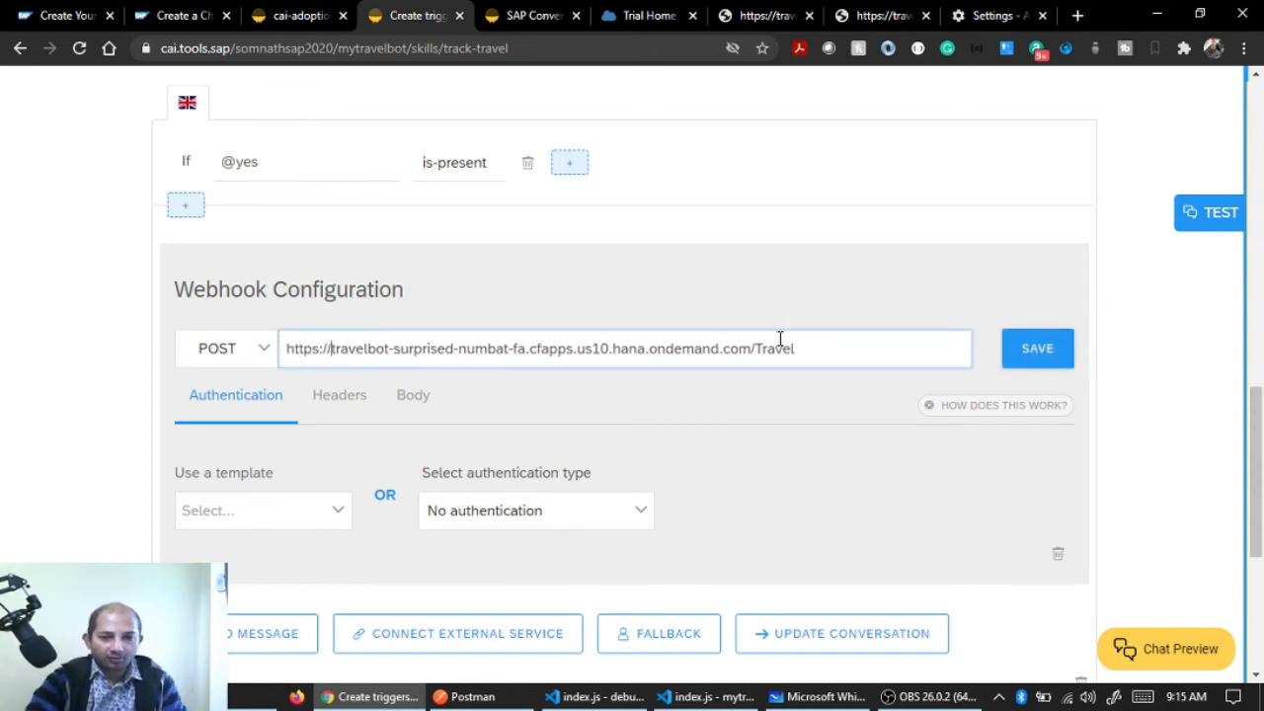
left_click(1036, 349)
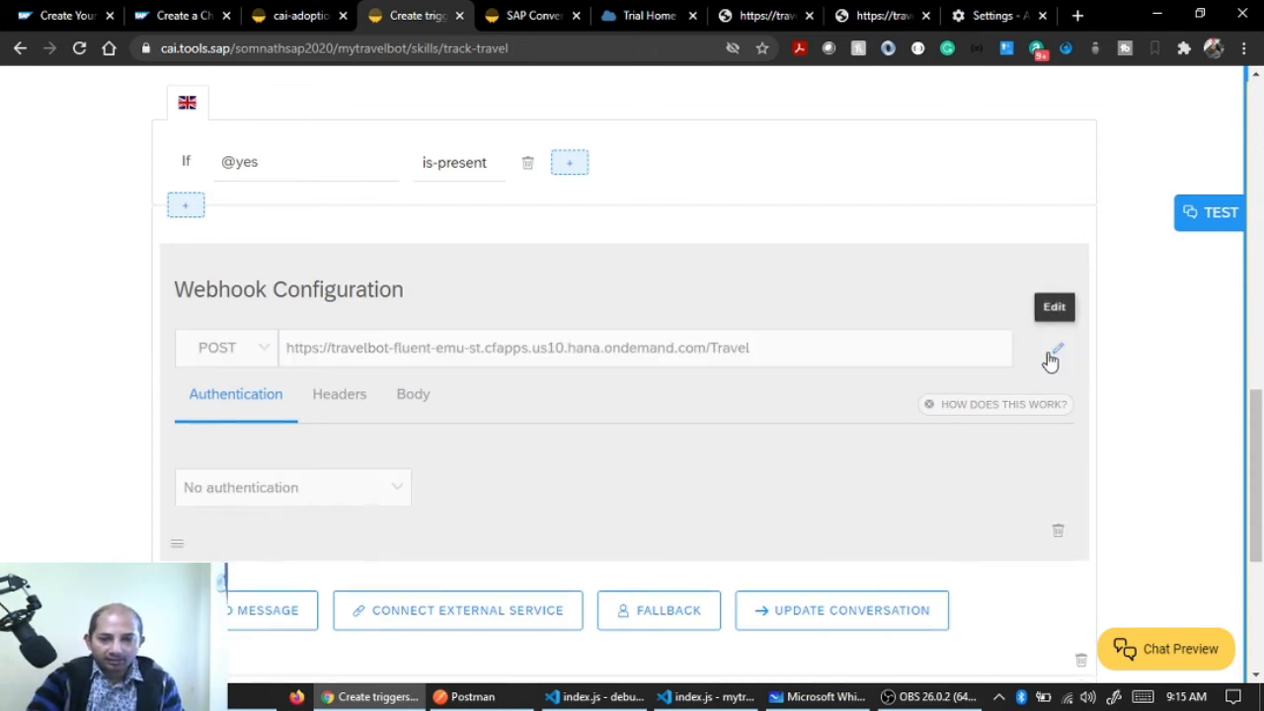
Review the webhook's request body and the rest of the track-travel skill's actions
left_click(413, 397)
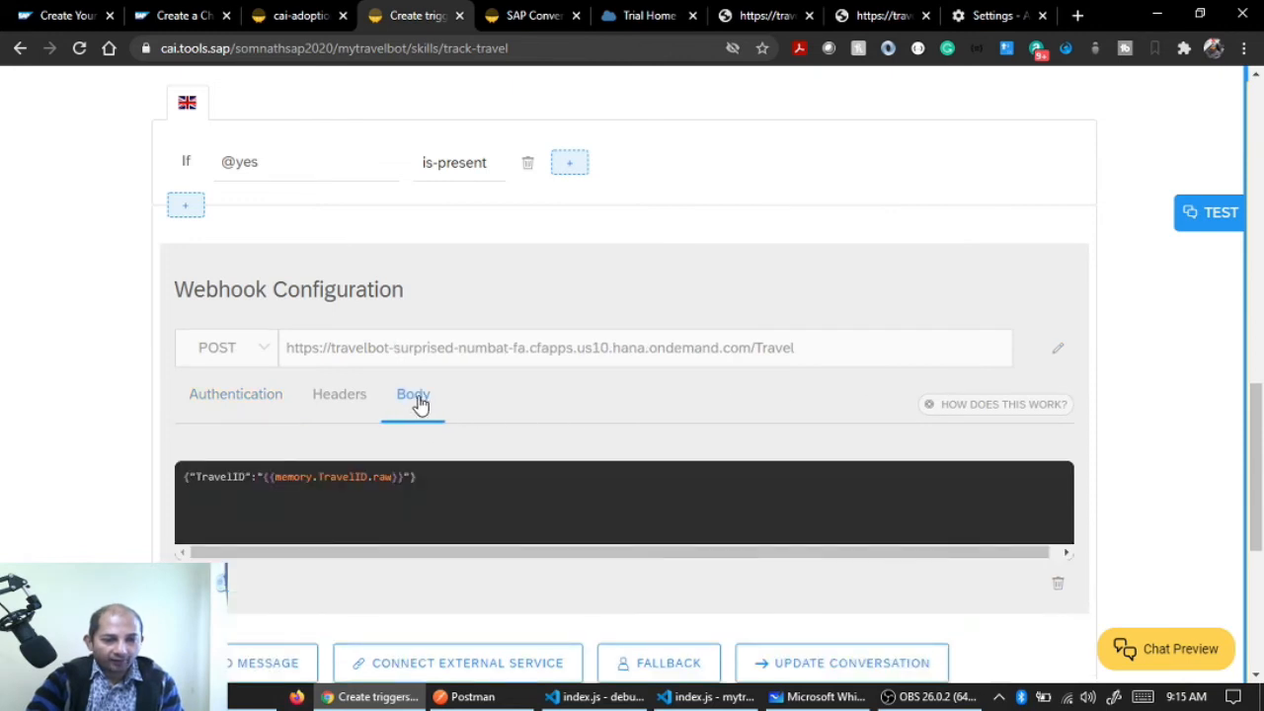
scroll(457, 412, "up", 10)
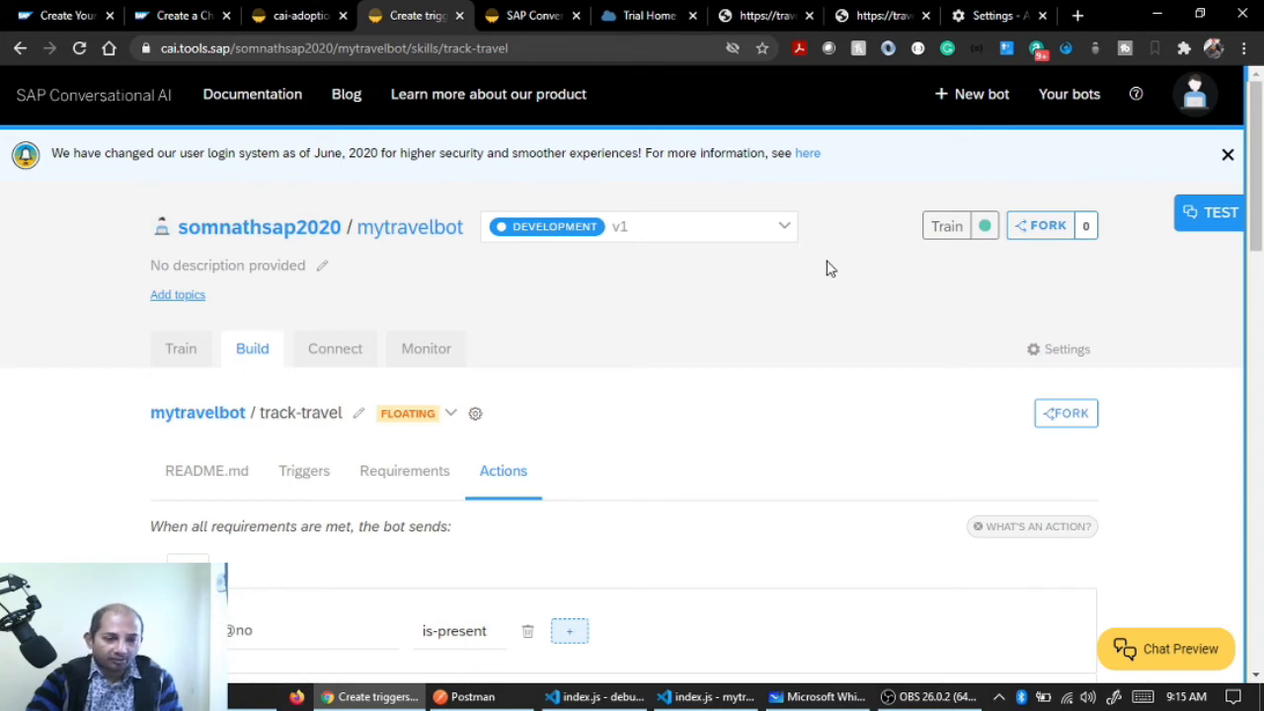
scroll(829, 269, "down", 2)
scroll(829, 268, "down", 10)
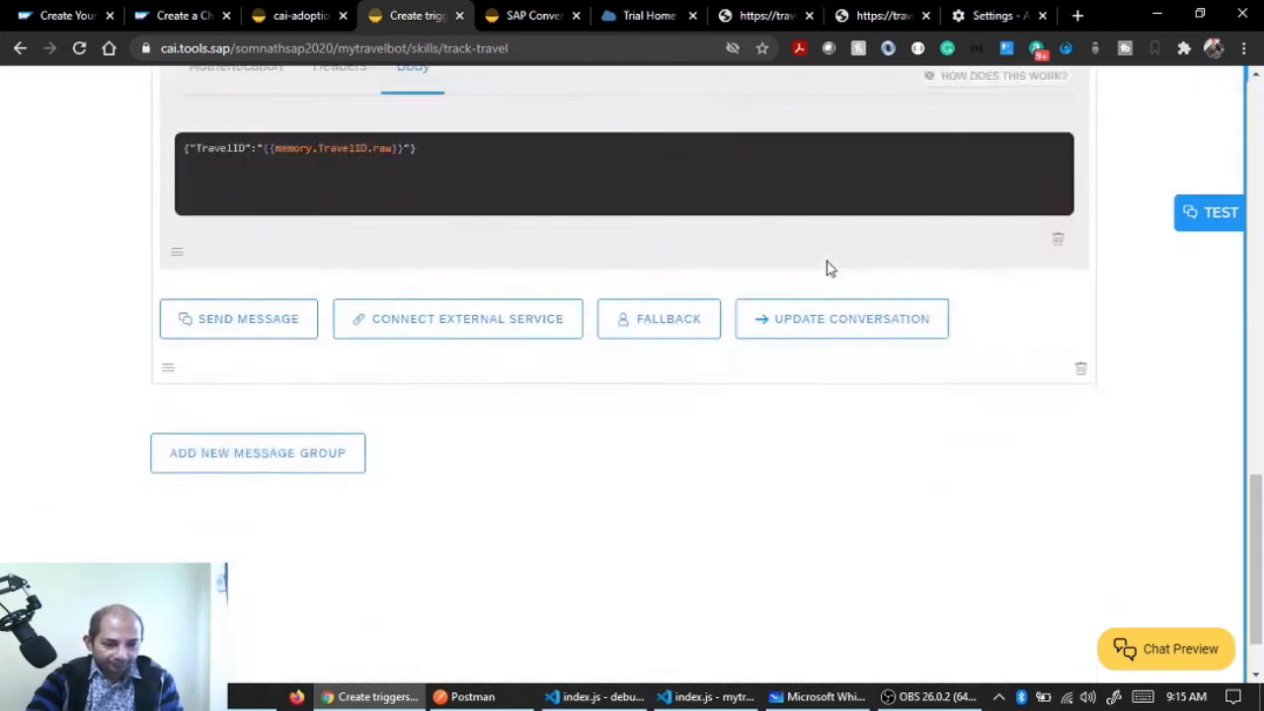
scroll(829, 268, "up", 8)
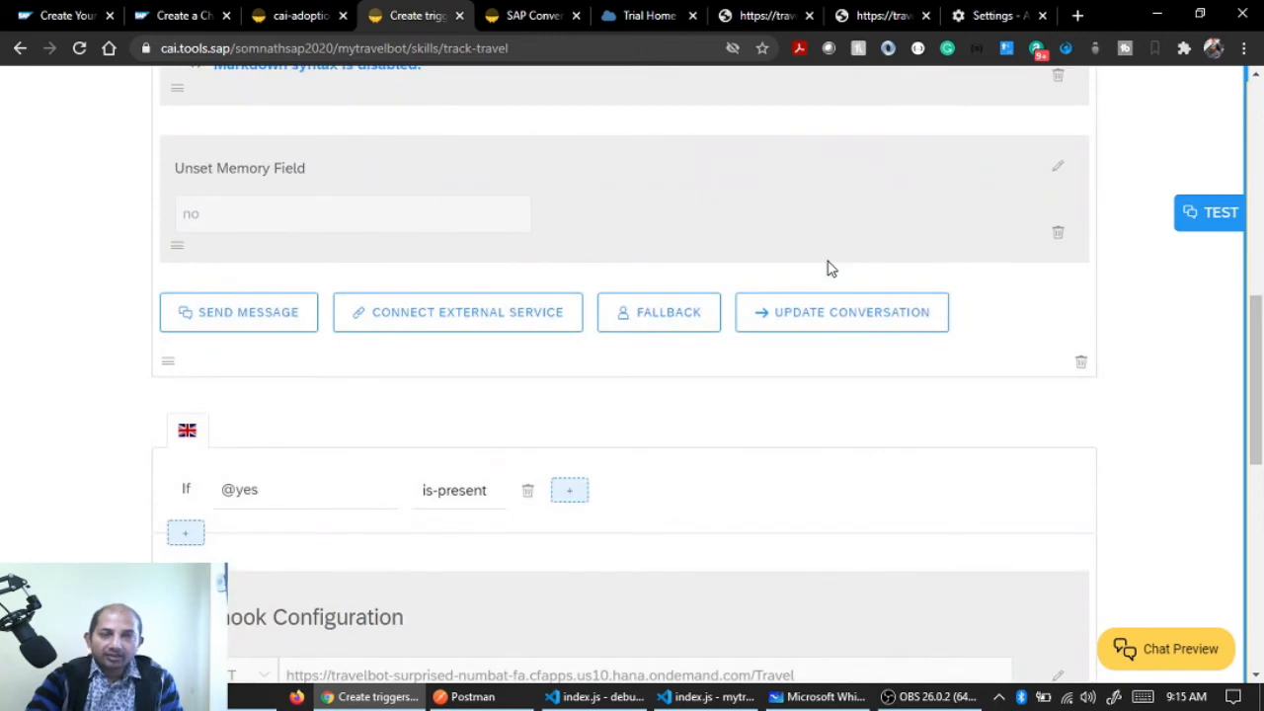
scroll(829, 269, "up", 4)
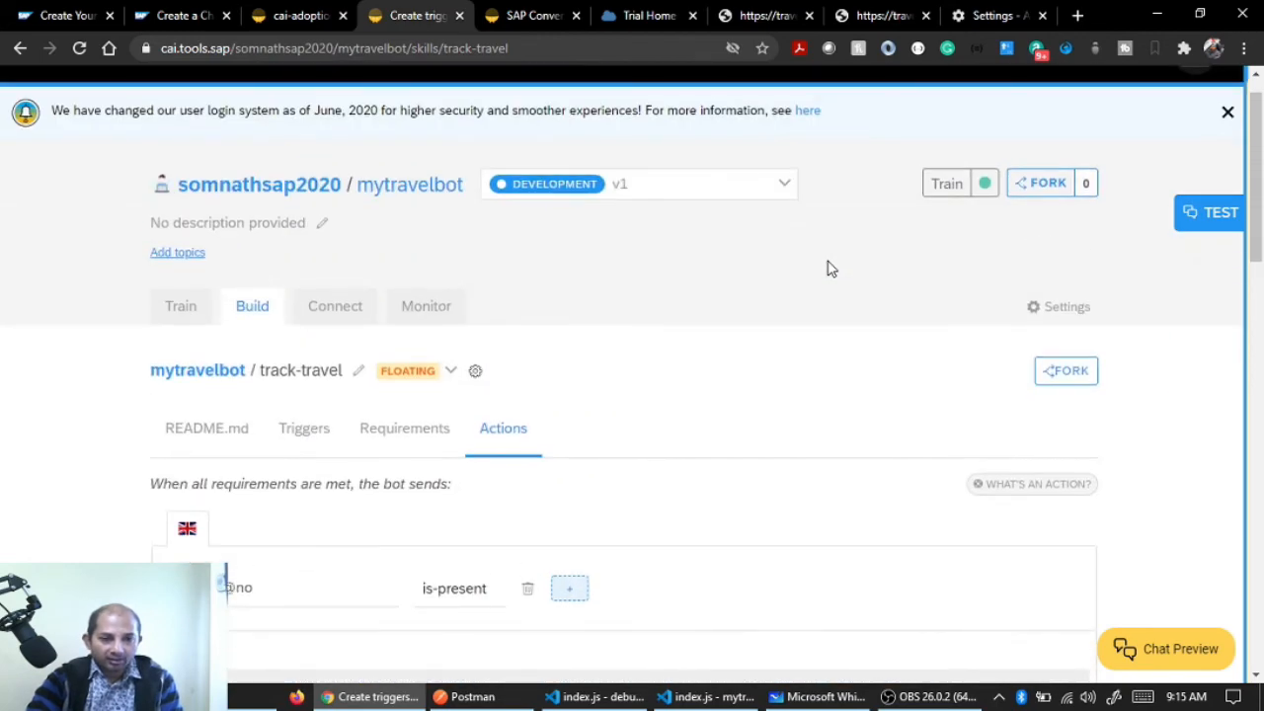
Test the bot in the chat preview with travel ID 100, answer yes, and highlight the returned travel details
left_click(1157, 652)
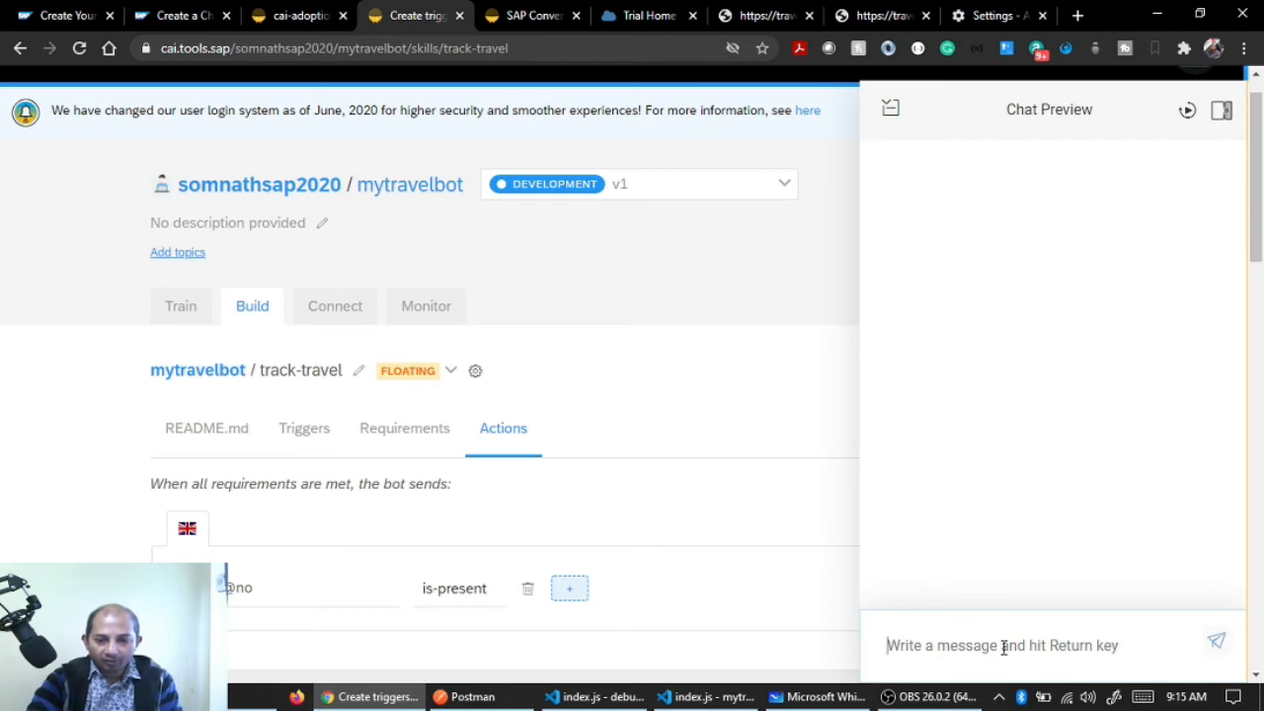
type("100")
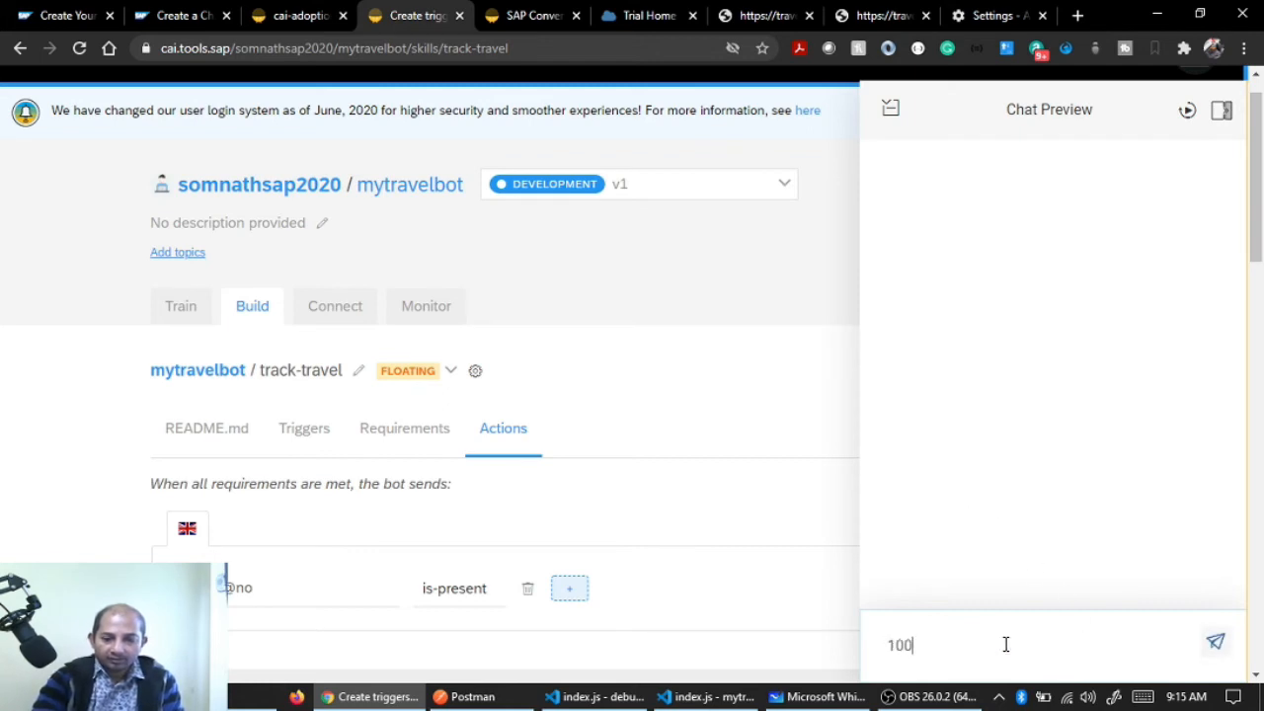
key("Return")
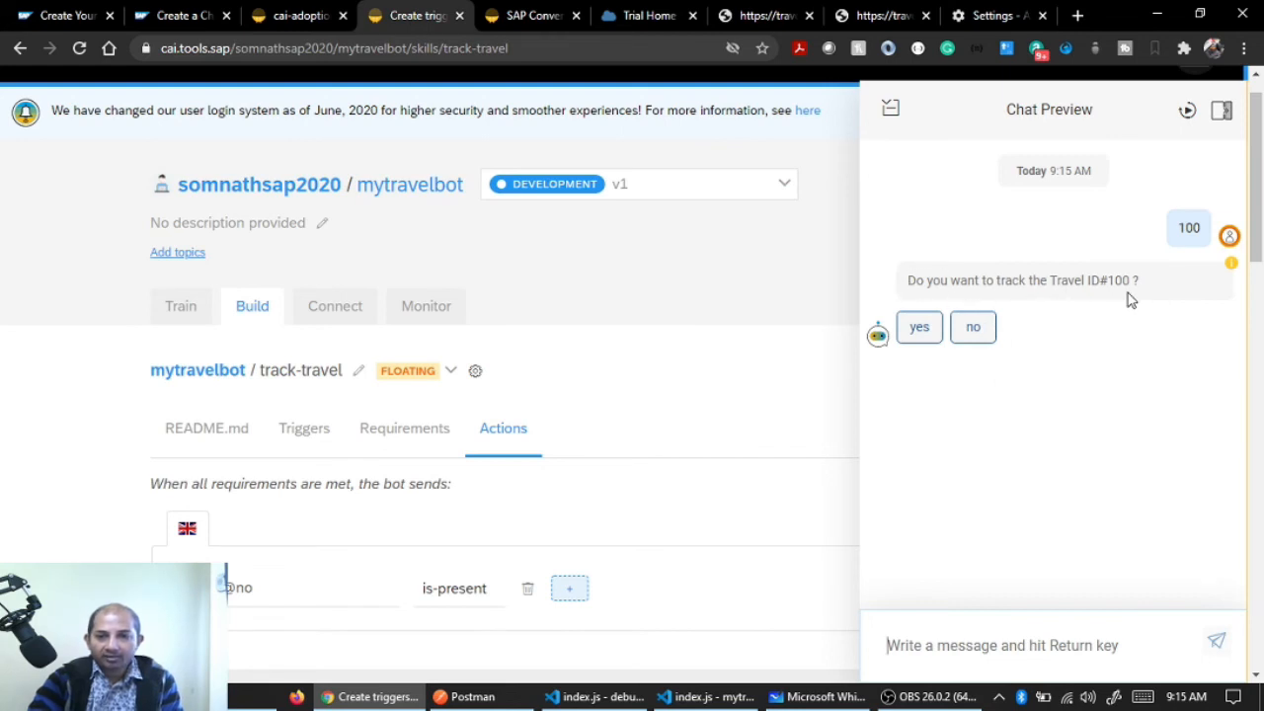
left_click(910, 333)
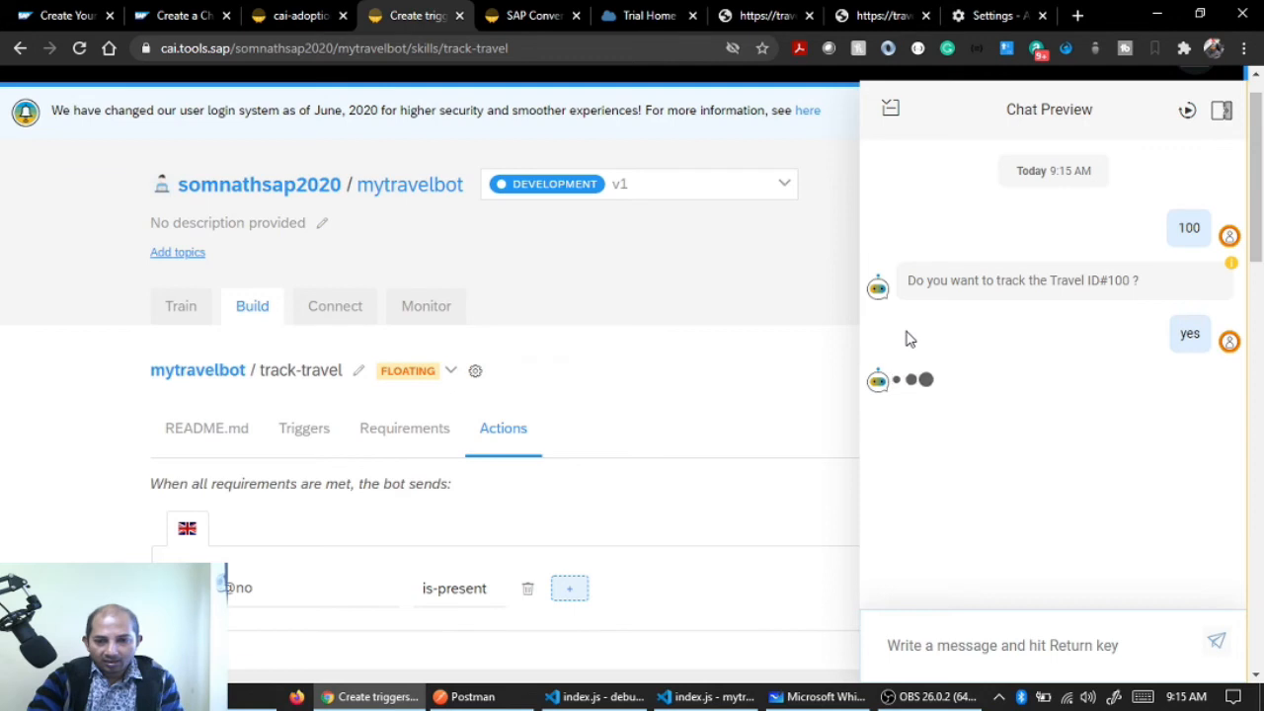
left_click_drag(1063, 512, 871, 385)
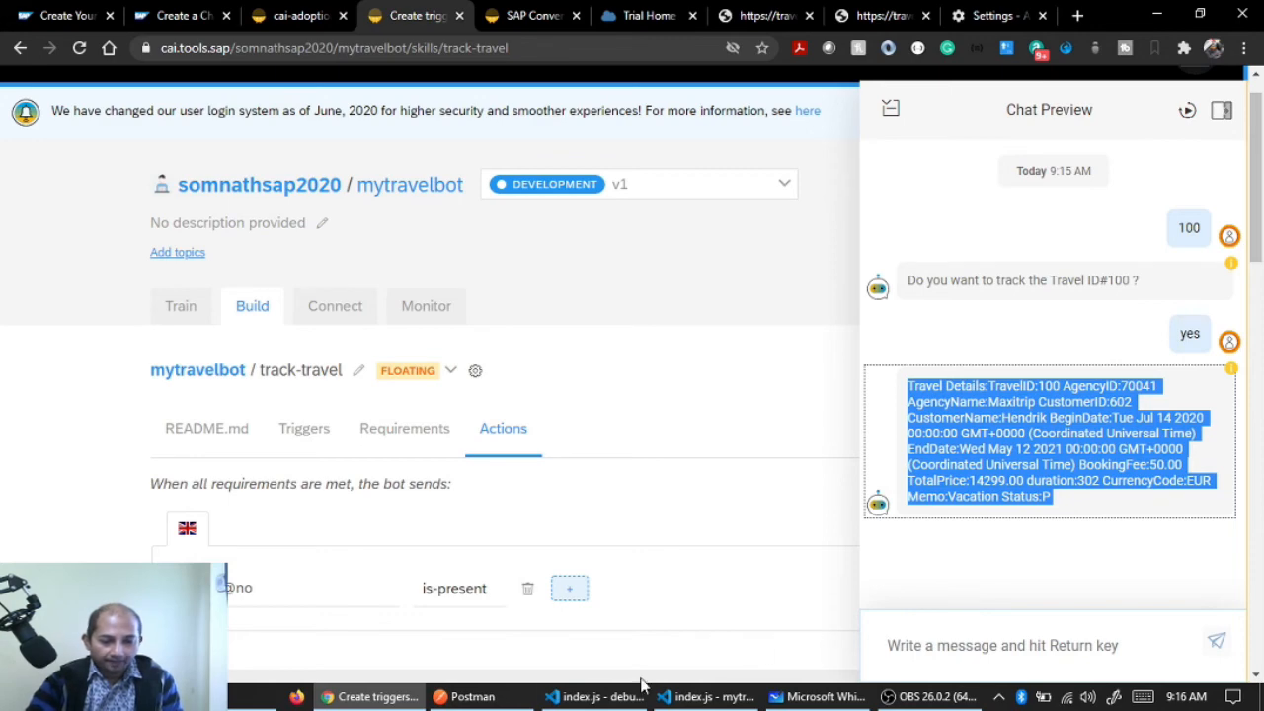
Switch to the mytravelbot project in Visual Studio Code and comment out app.use(bodyParser.json()) in index.js
mouse_move(596, 699)
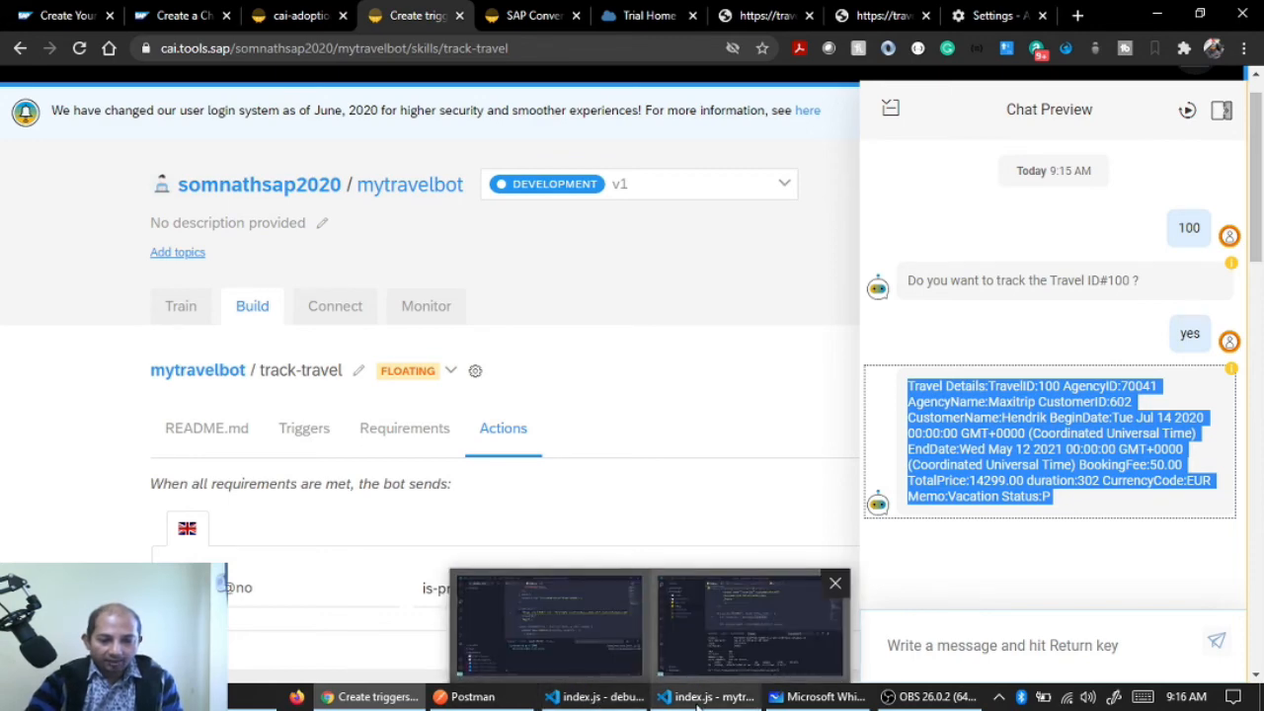
left_click(750, 627)
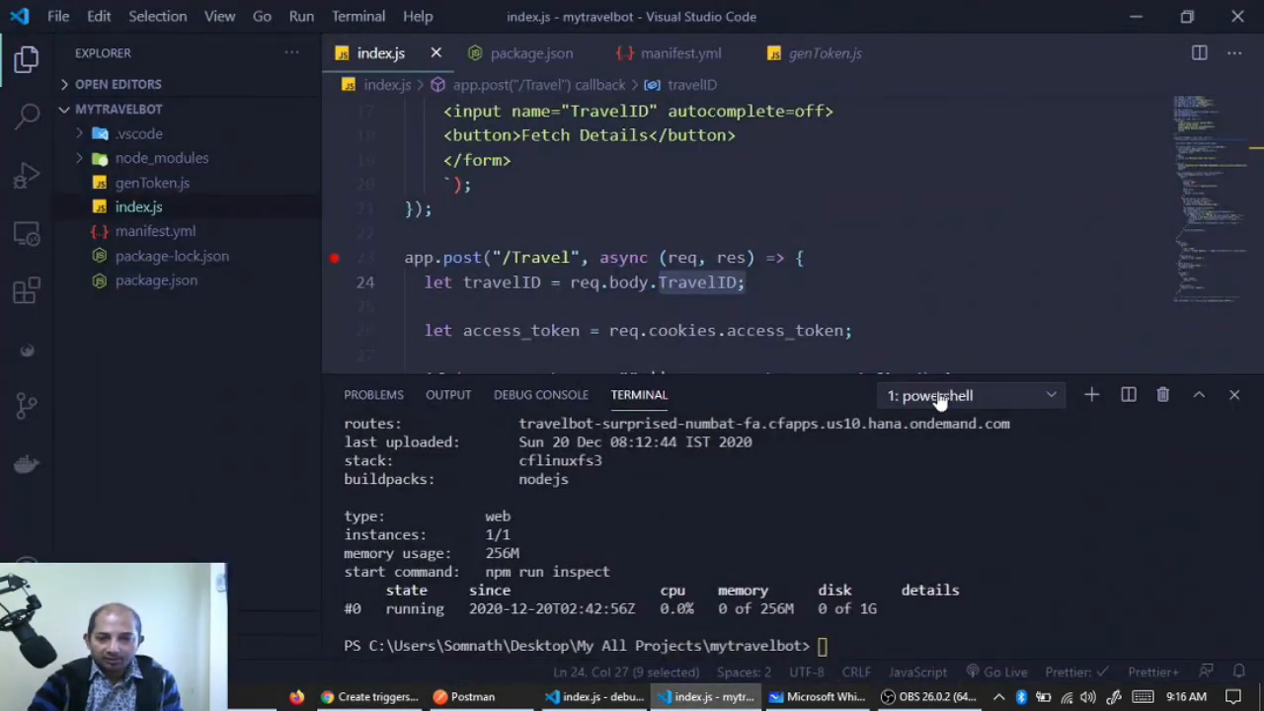
left_click_drag(818, 373, 802, 603)
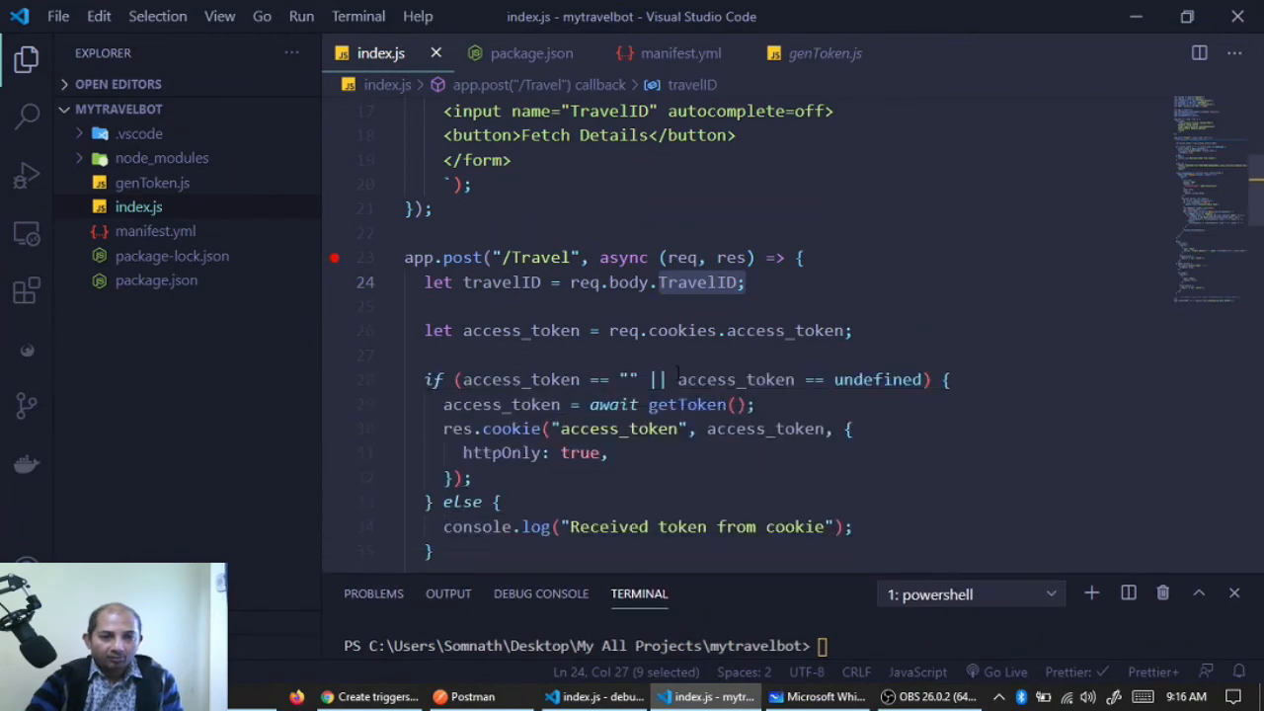
scroll(678, 395, "up", 5)
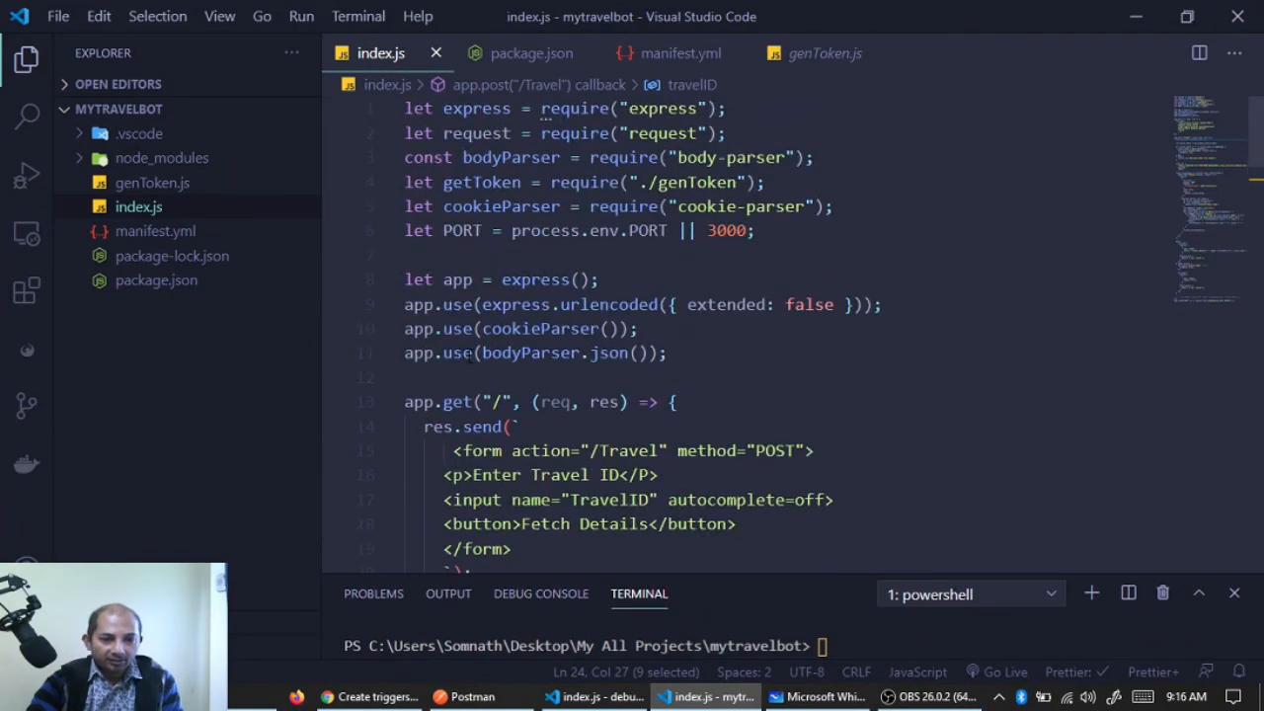
left_click(705, 355)
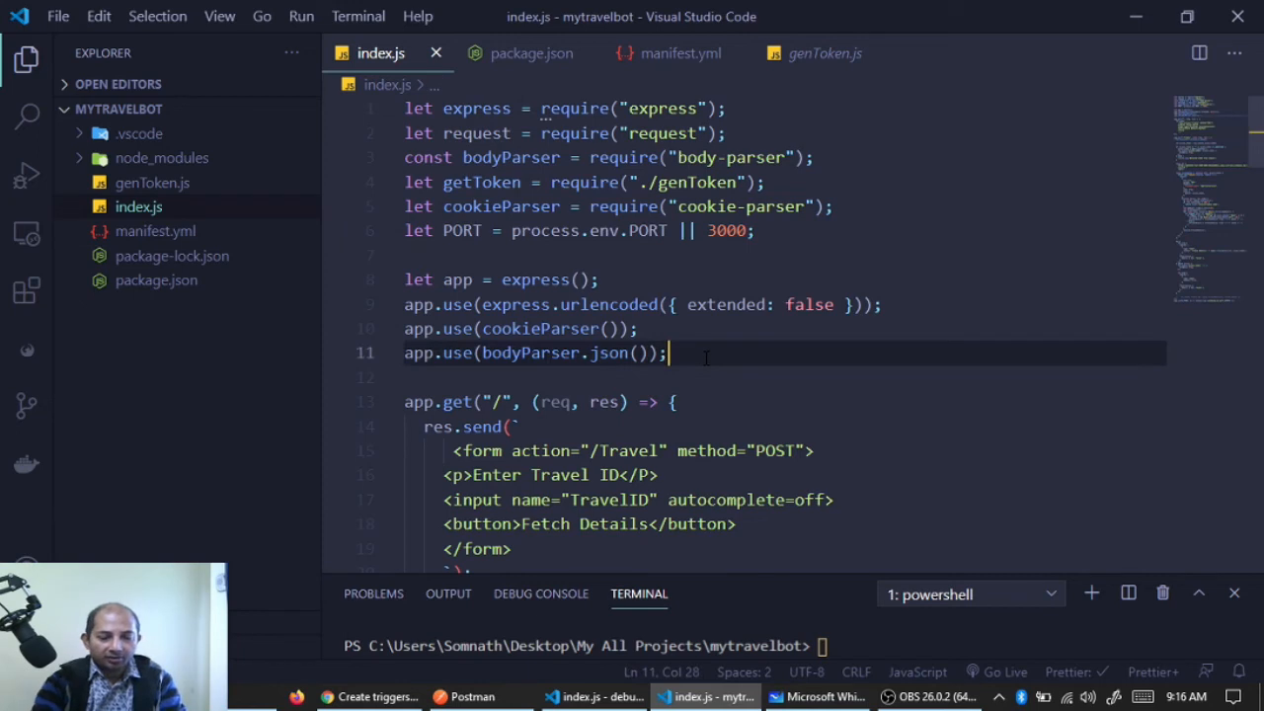
key("ctrl+slash")
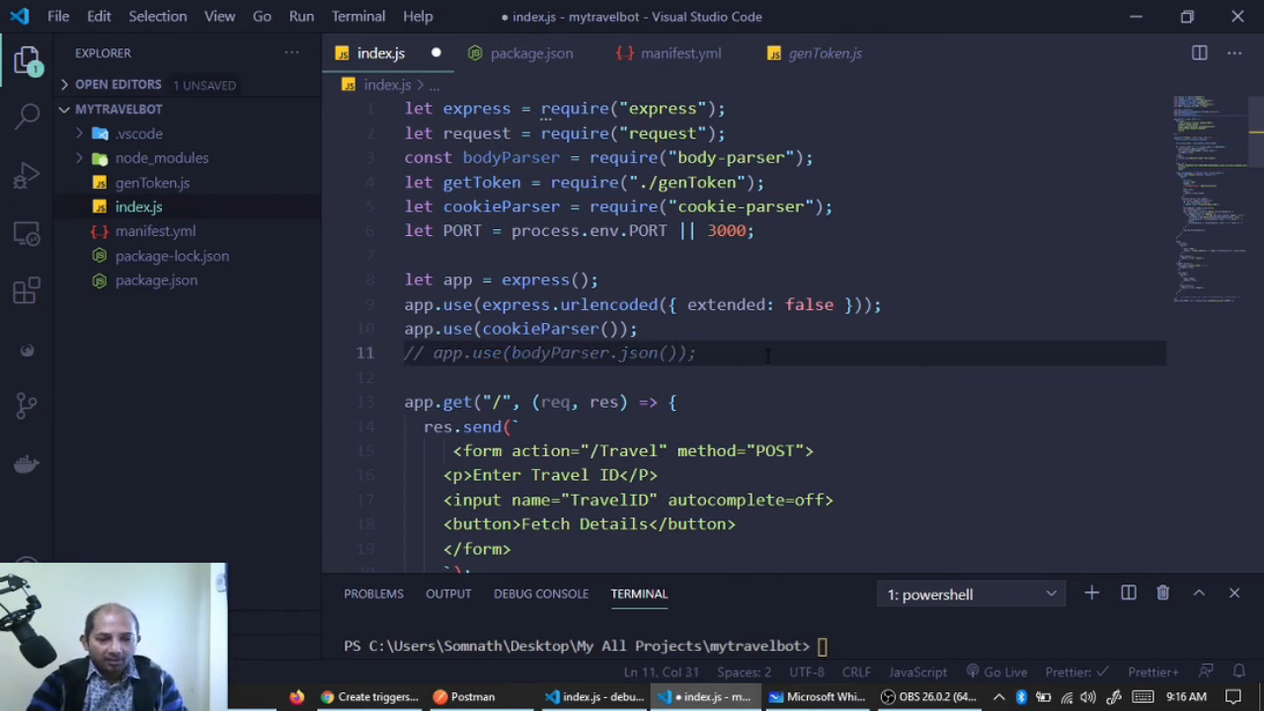
Examine the req.body.TravelID assignment in the /Travel POST handler and save index.js
scroll(768, 356, "down", 5)
left_click_drag(747, 394, 570, 394)
left_click(831, 409)
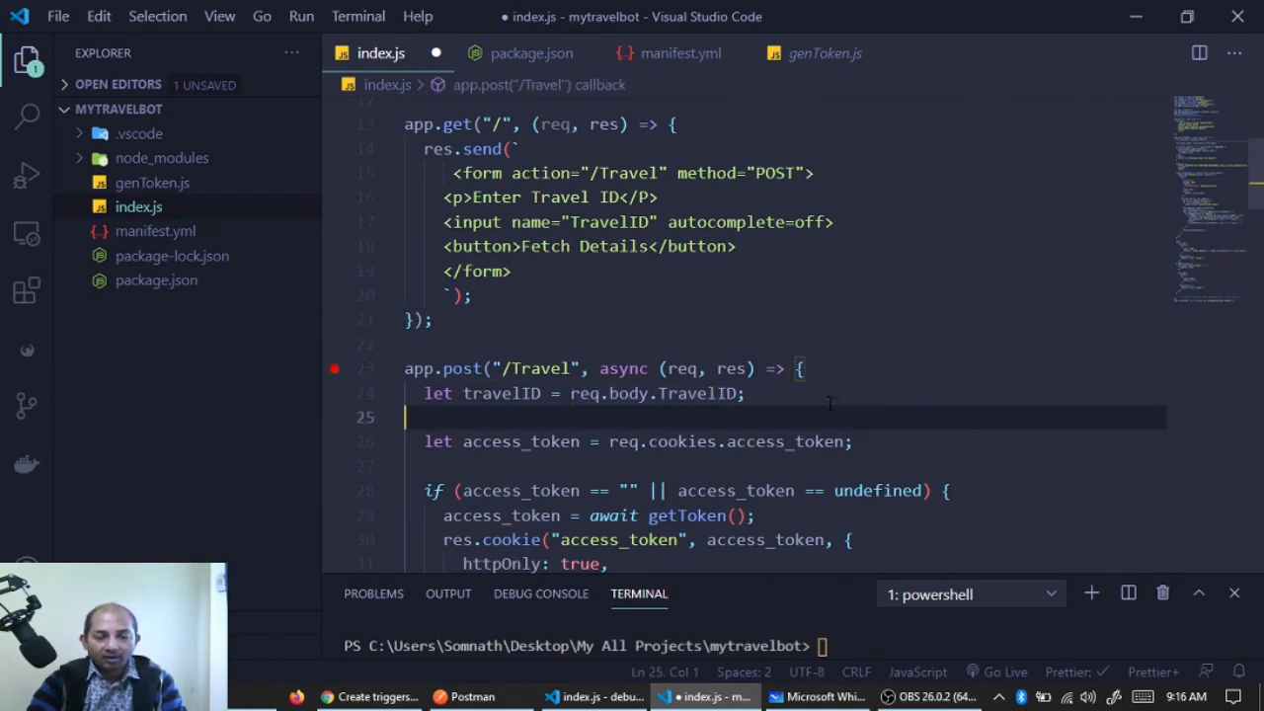
left_click(571, 393)
left_click_drag(570, 393, 765, 402)
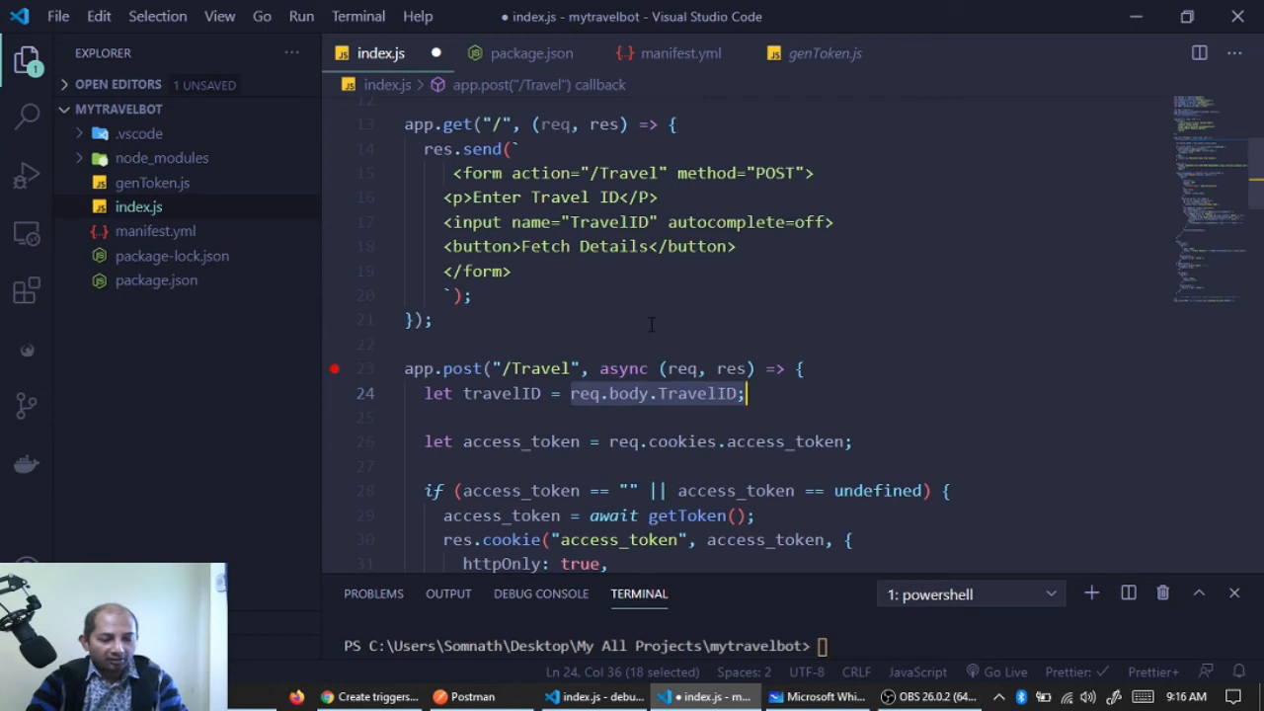
key("ctrl+s")
Redeploy the application from the terminal with cf push and check its requested state in the enlarged output
scroll(817, 401, "down", 1)
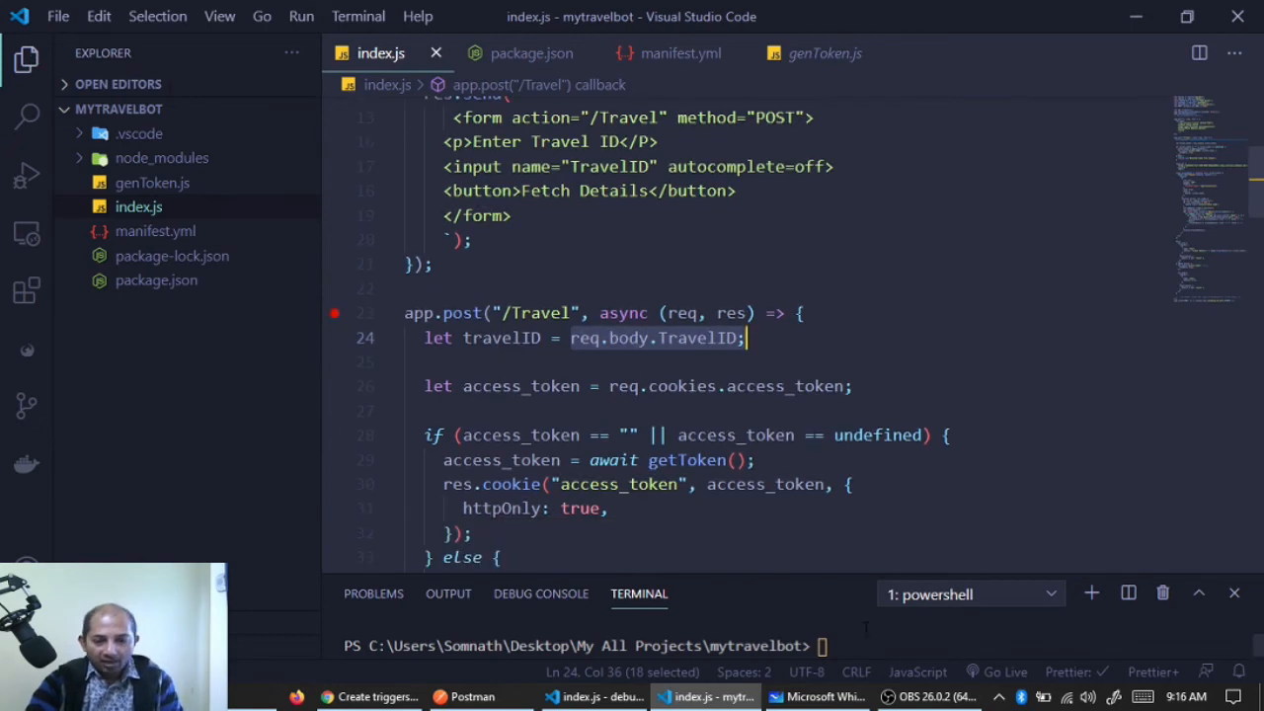
left_click(836, 647)
type("cf push")
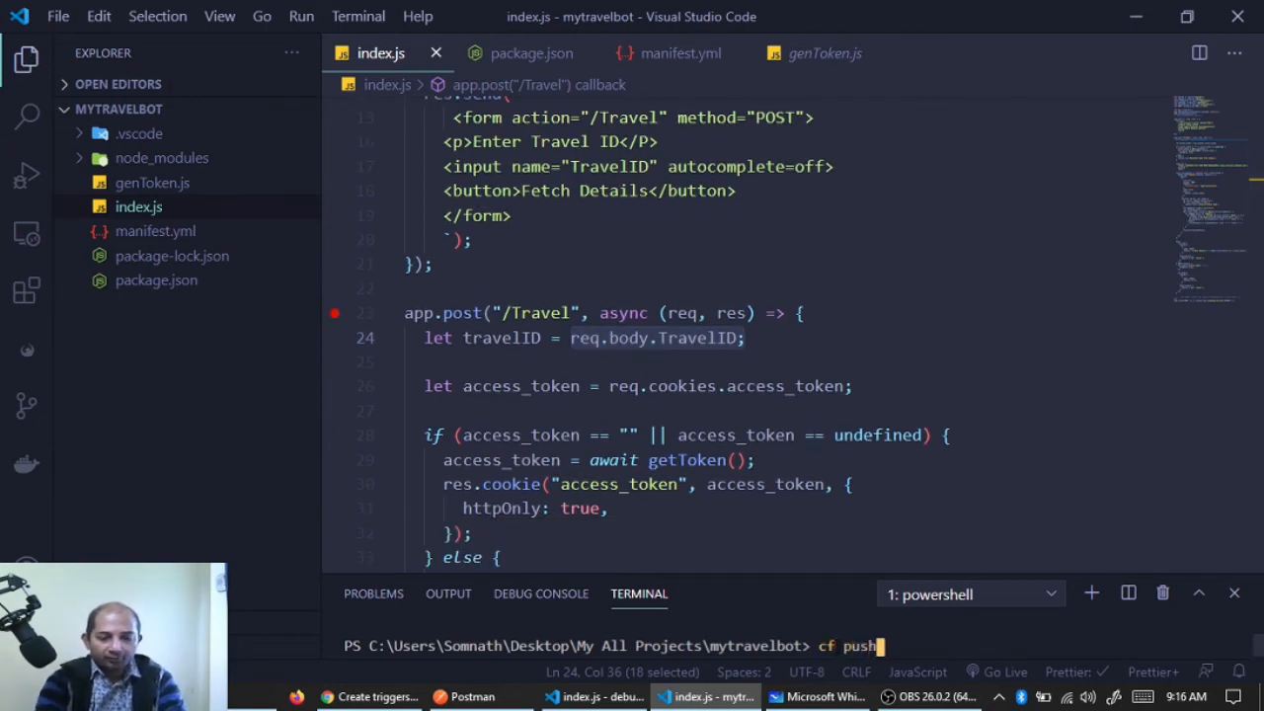
key("Return")
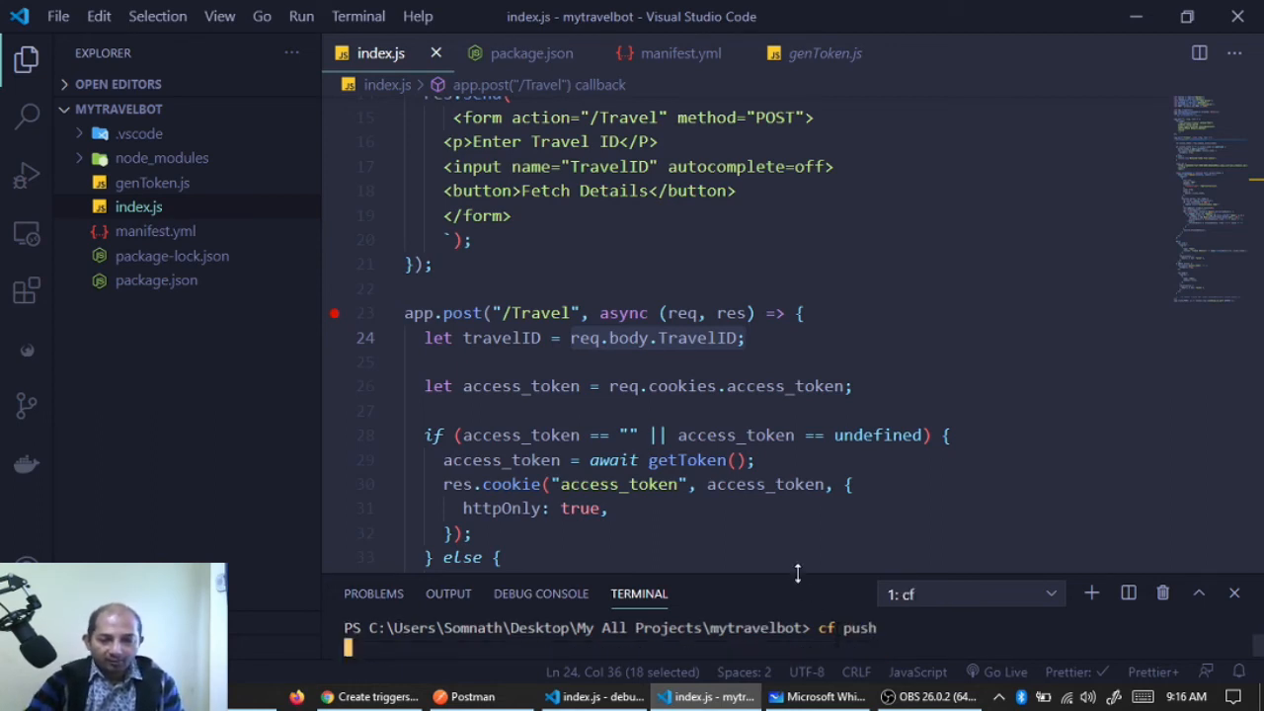
left_click_drag(800, 577, 802, 398)
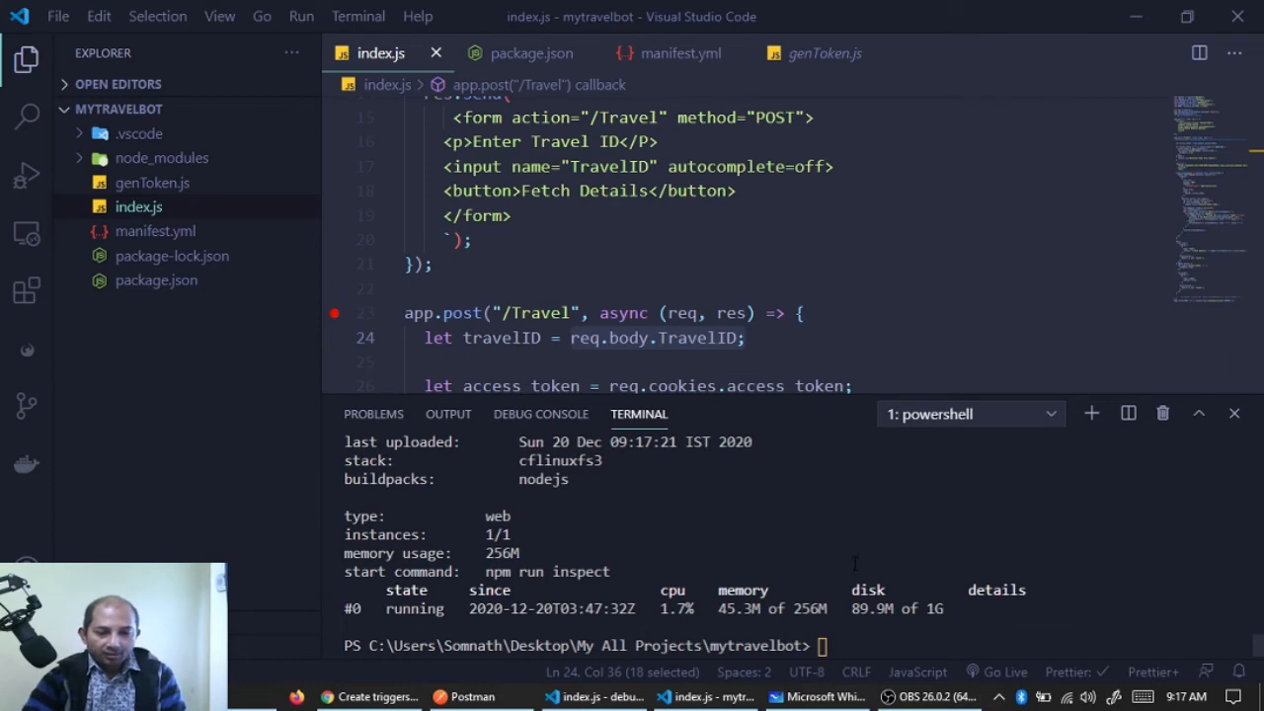
scroll(855, 562, "up", 5)
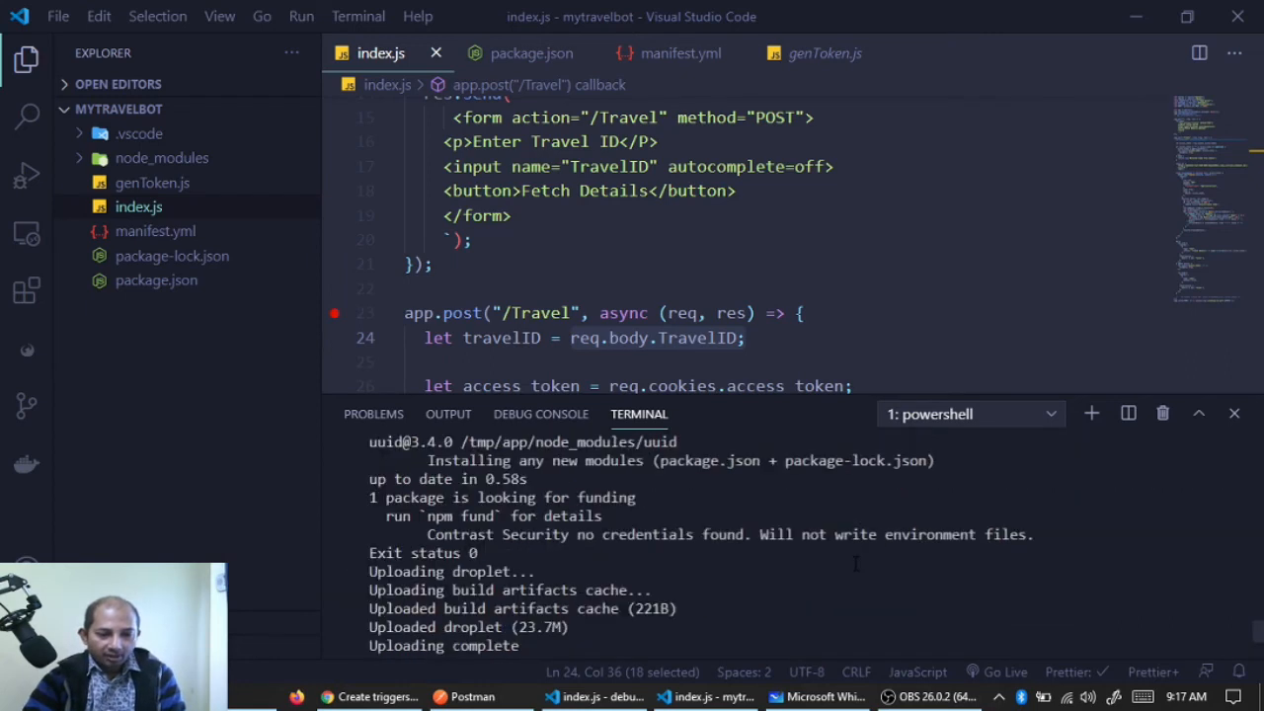
scroll(855, 563, "down", 5)
left_click_drag(519, 609, 590, 610)
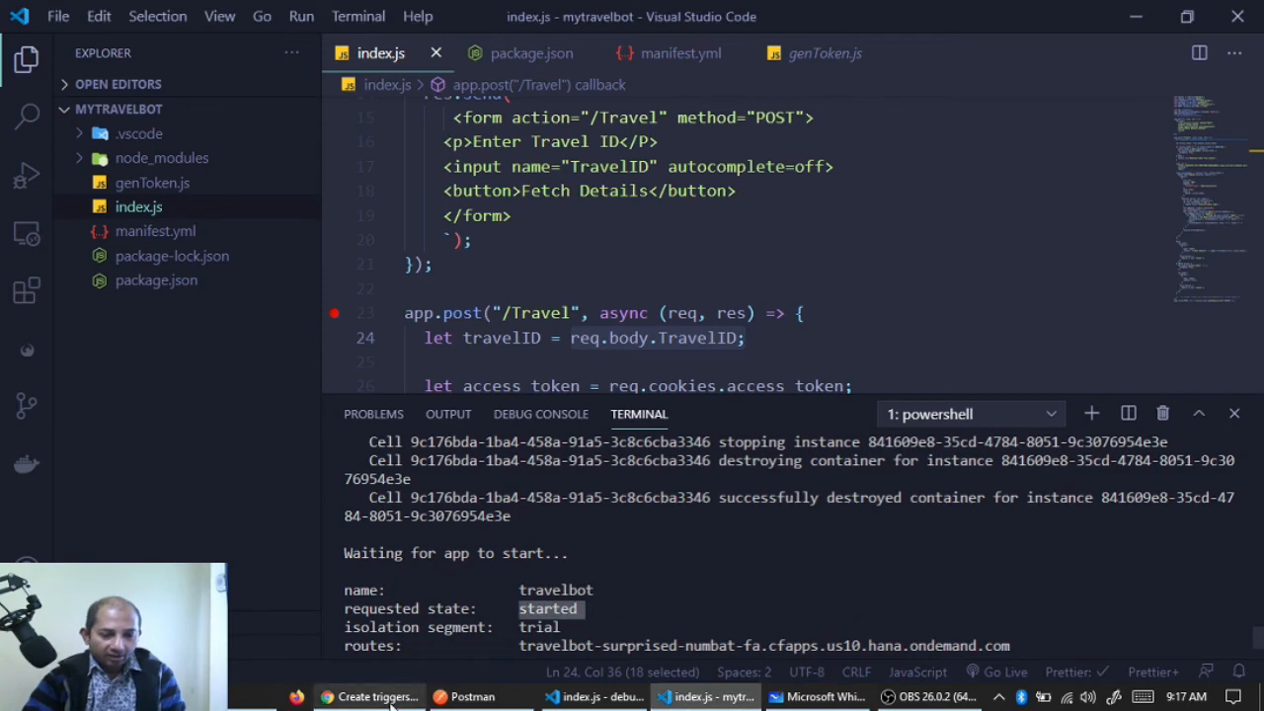
Switch back to the bot in Chrome, restart the chat preview, and test travel ID 200, answering yes
mouse_move(391, 699)
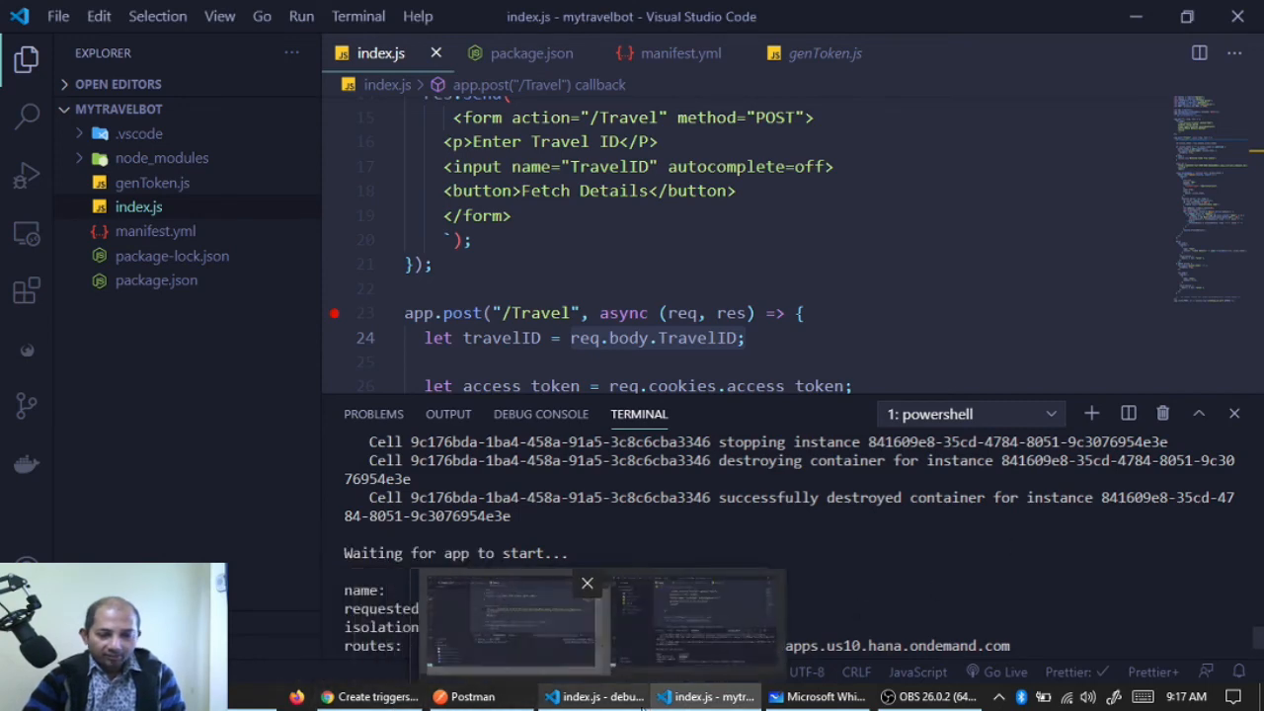
left_click(391, 697)
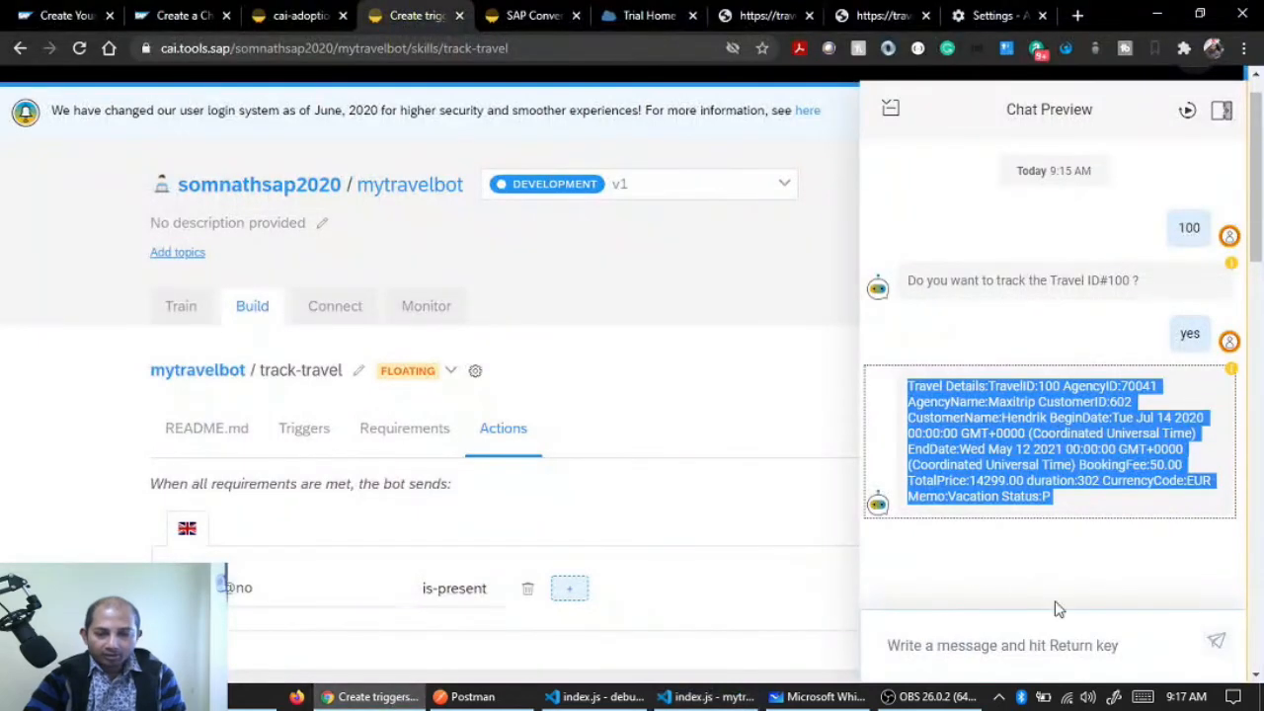
left_click(1187, 111)
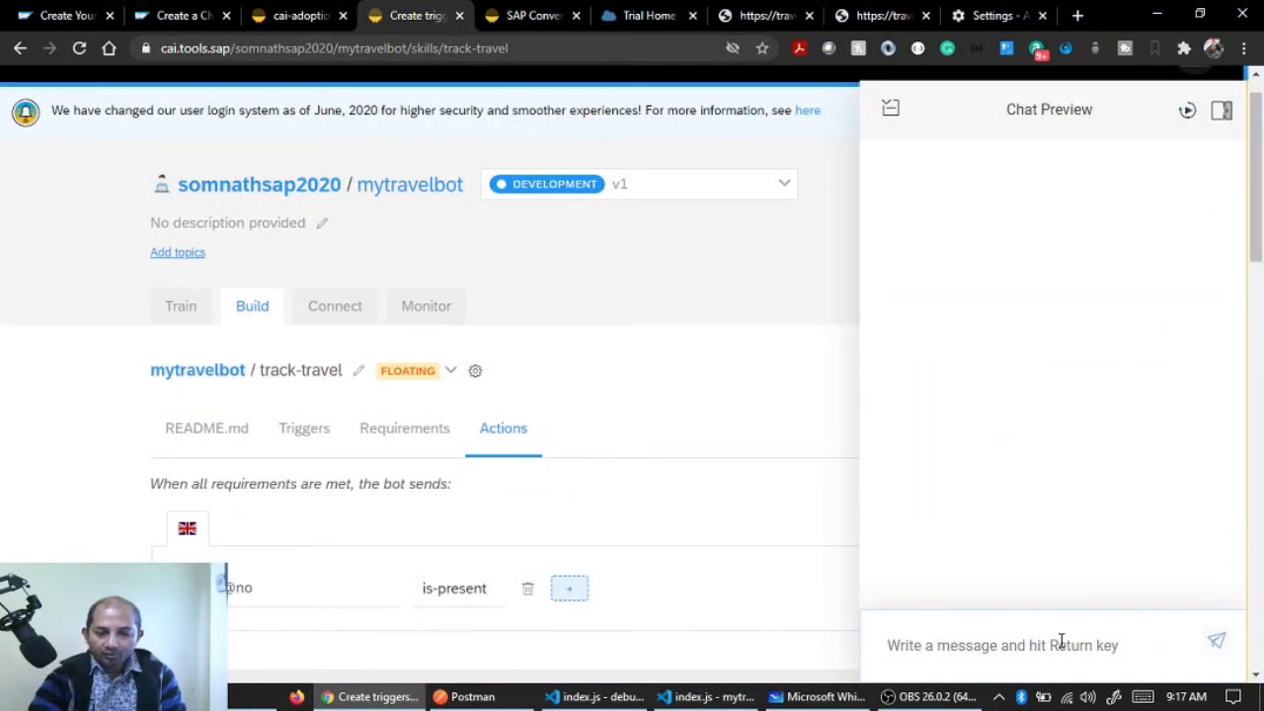
type("200")
key("Return")
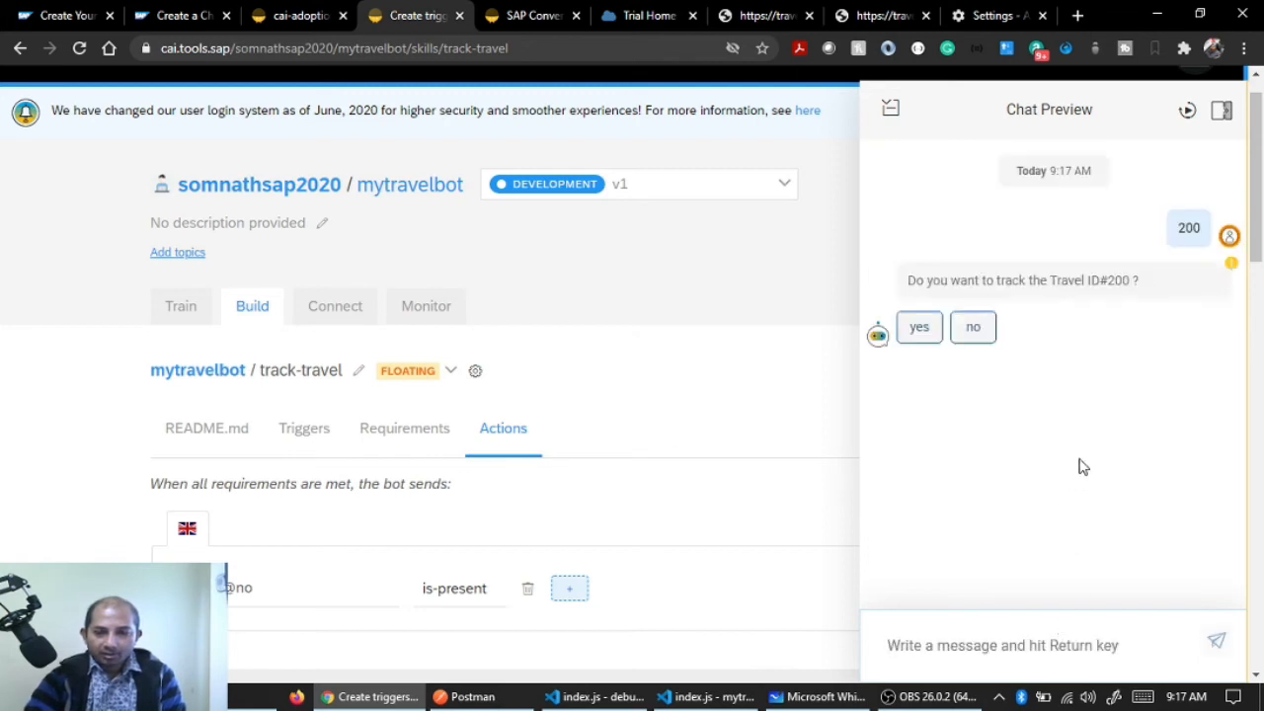
left_click(931, 335)
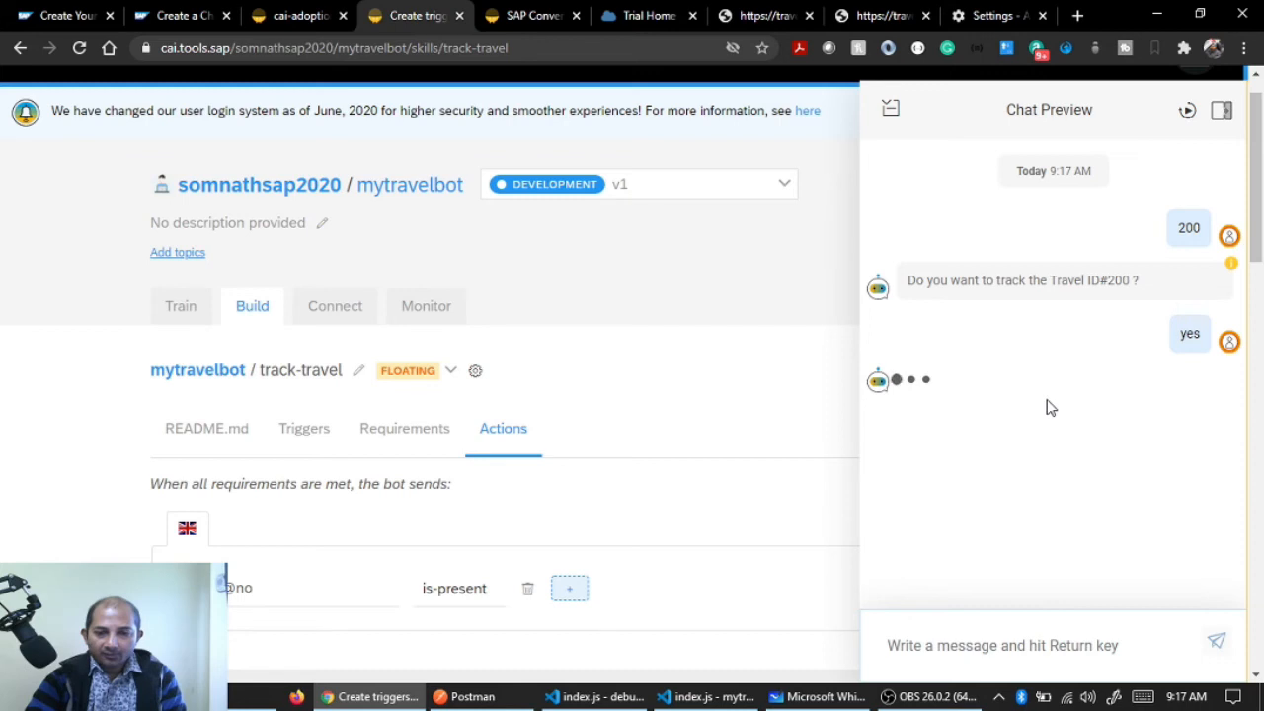
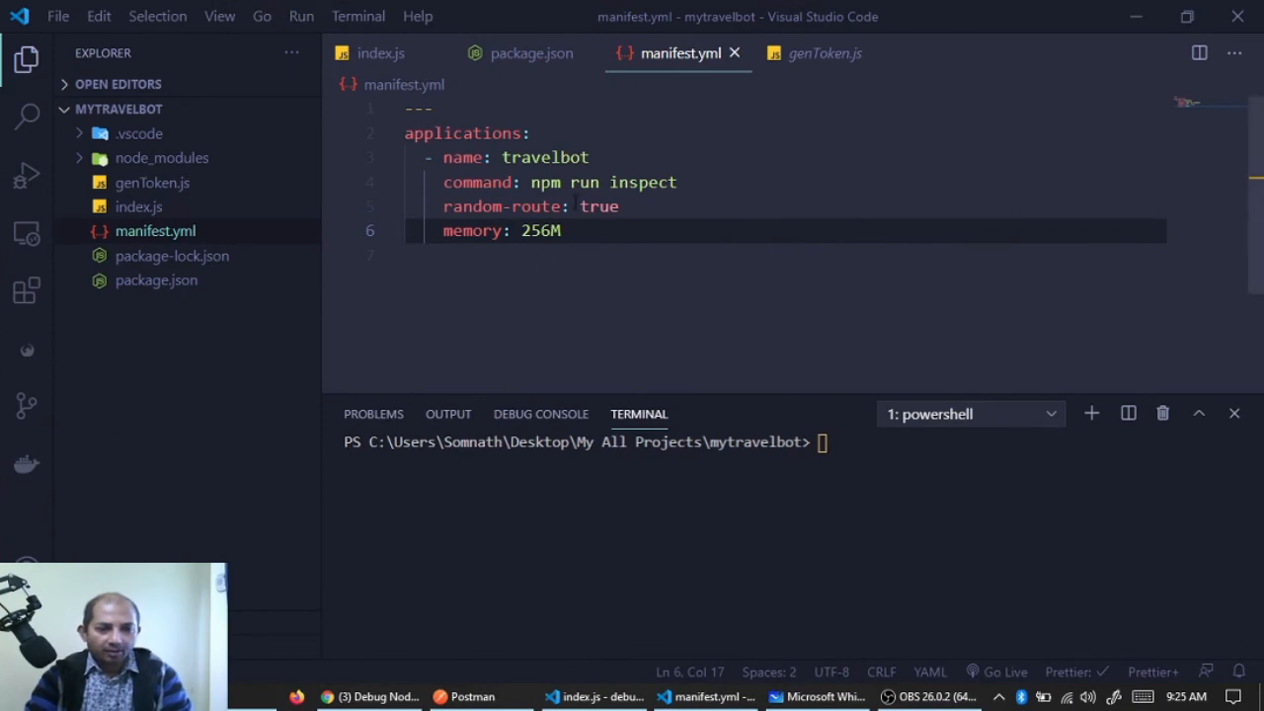
Examine the application name and the npm run inspect start command in manifest.yml
double_click(507, 157)
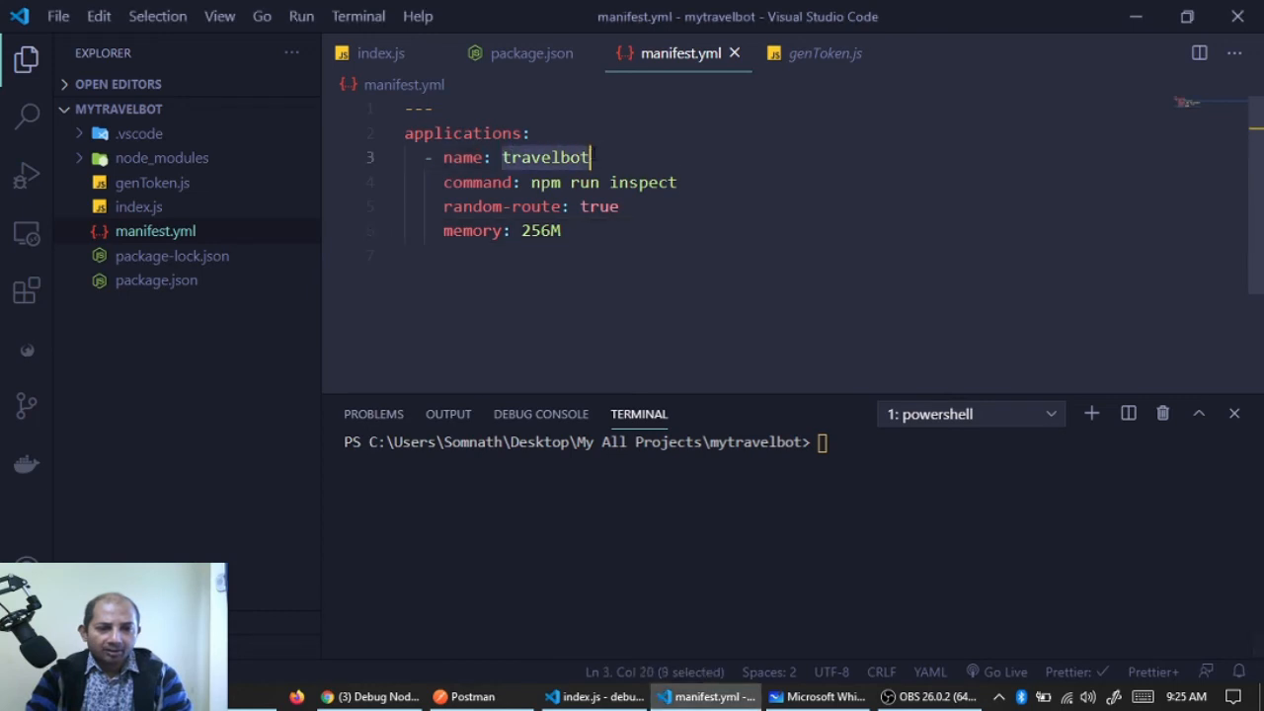
left_click(636, 253)
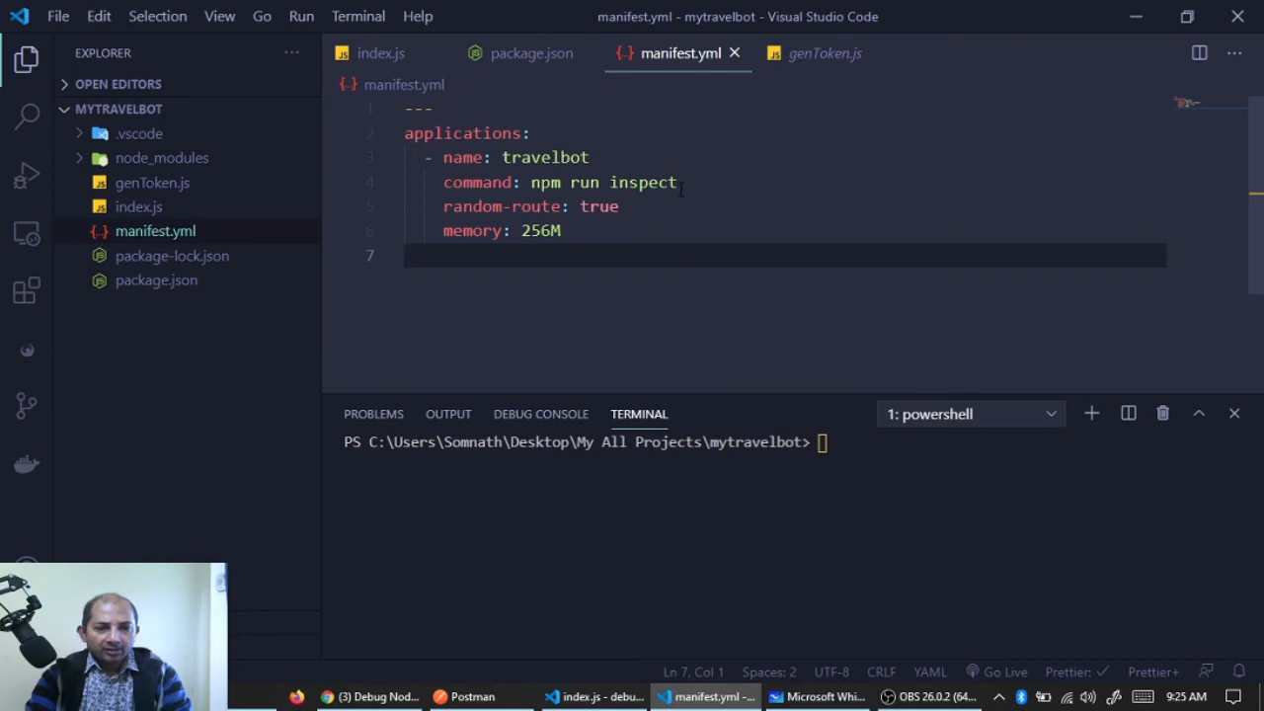
left_click_drag(688, 182, 443, 182)
left_click(723, 252)
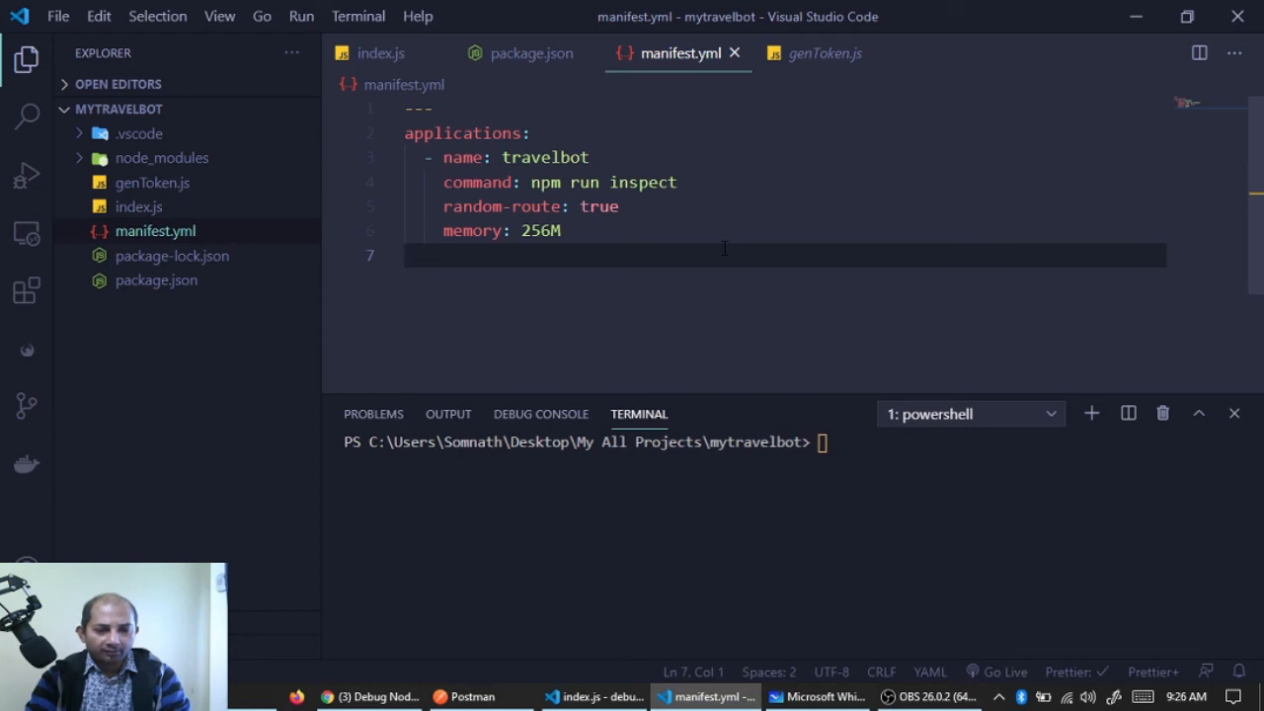
Open package.json and examine the inspect script that runs node --inspect index.js
left_click(183, 281)
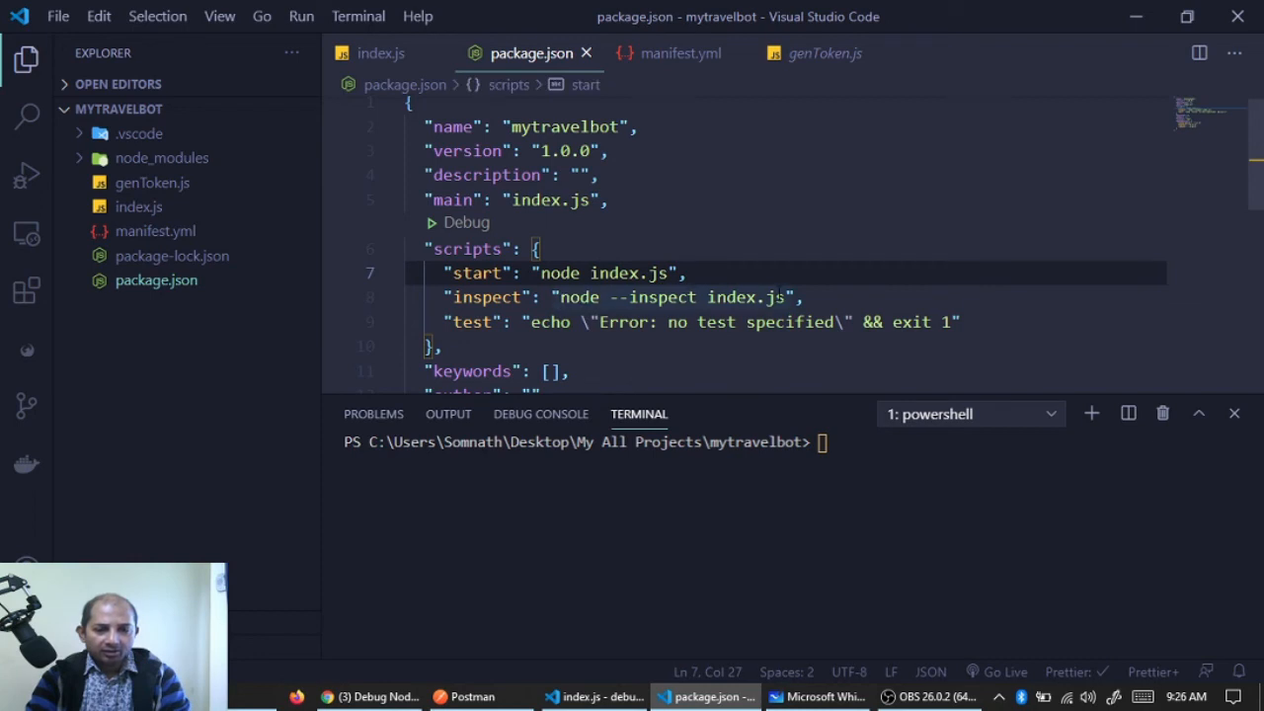
double_click(750, 298)
left_click_drag(592, 296, 561, 297)
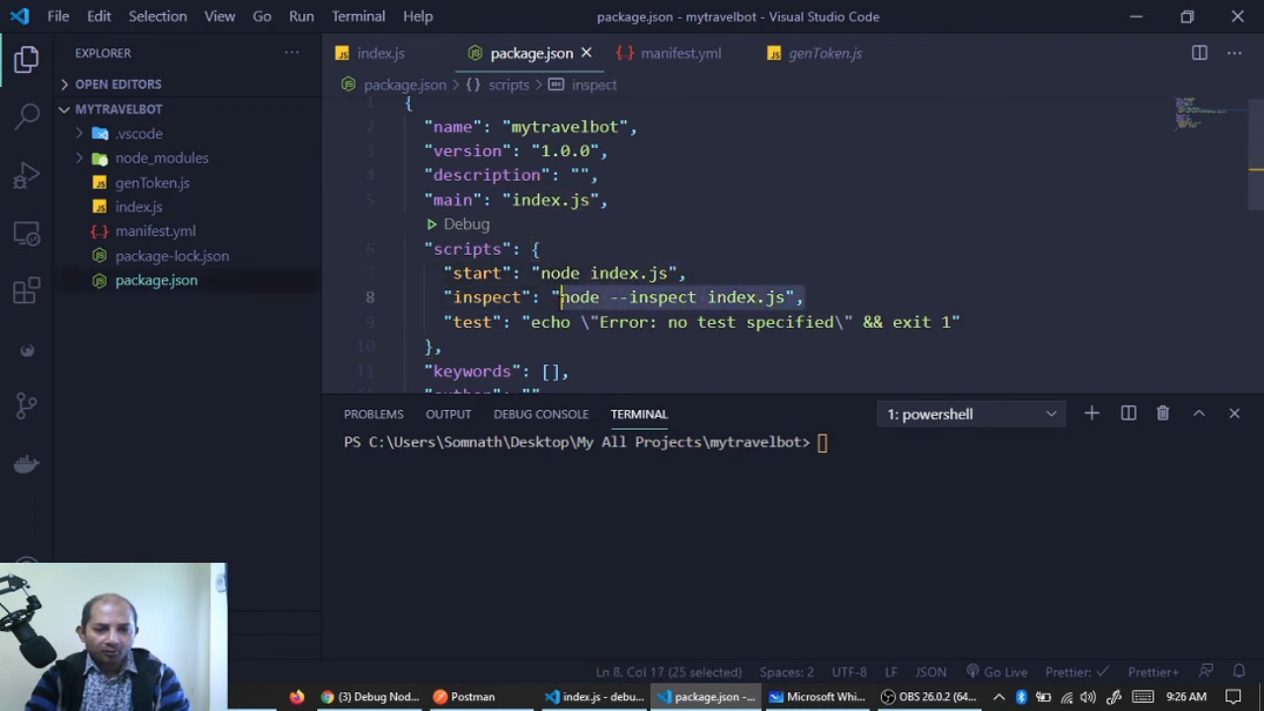
left_click(721, 346)
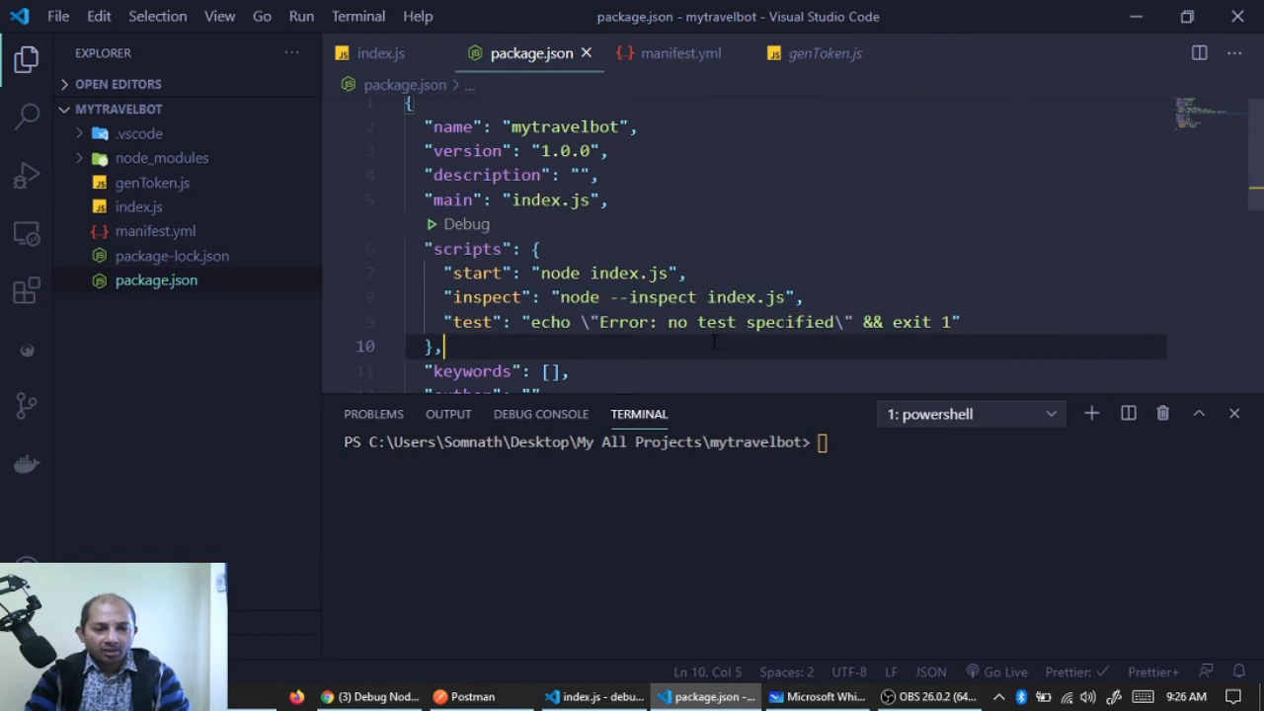
left_click_drag(444, 297, 809, 297)
left_click(842, 296)
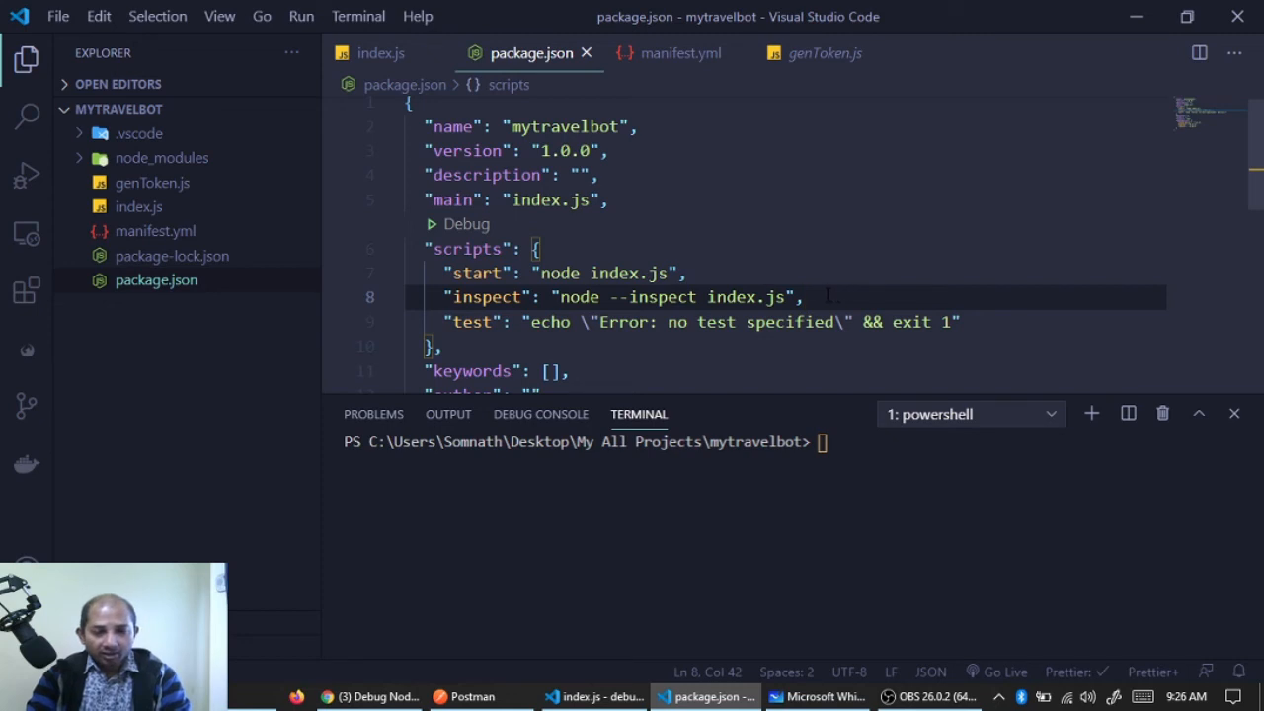
Compare the command line in manifest.yml with the --inspect flag of the inspect script in package.json
left_click(651, 53)
left_click_drag(441, 181, 678, 182)
left_click(562, 230)
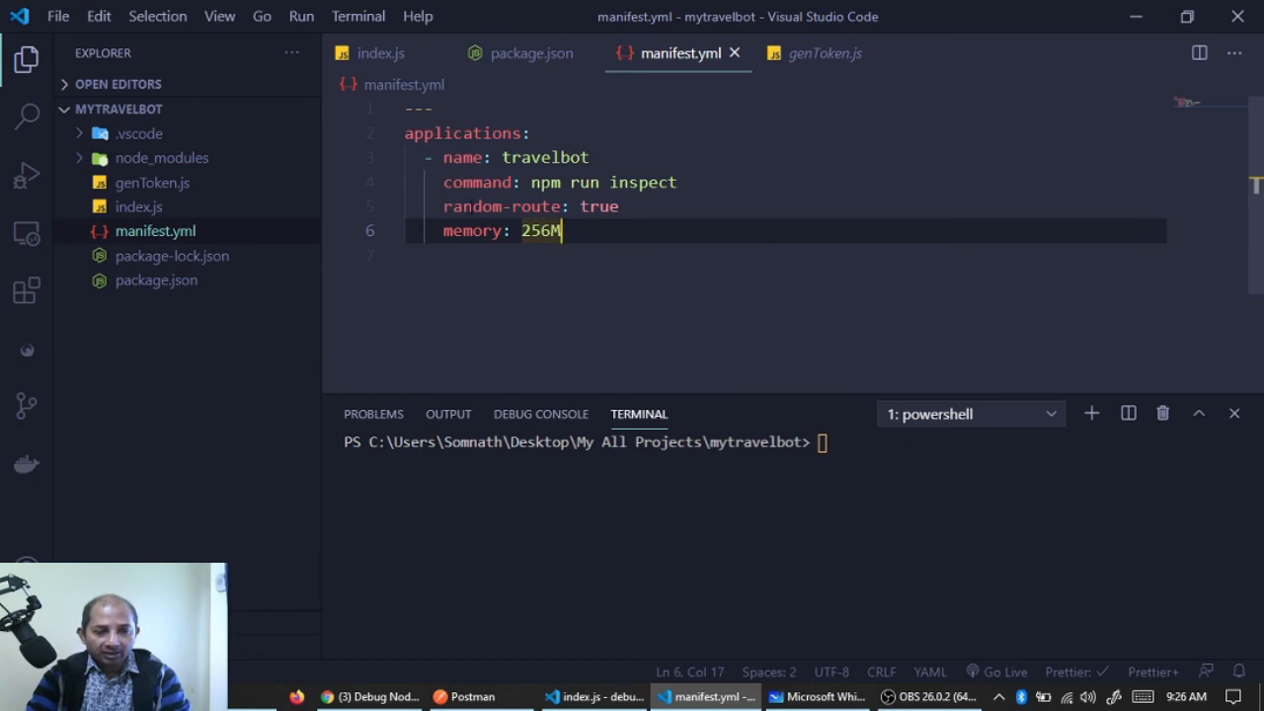
left_click(531, 54)
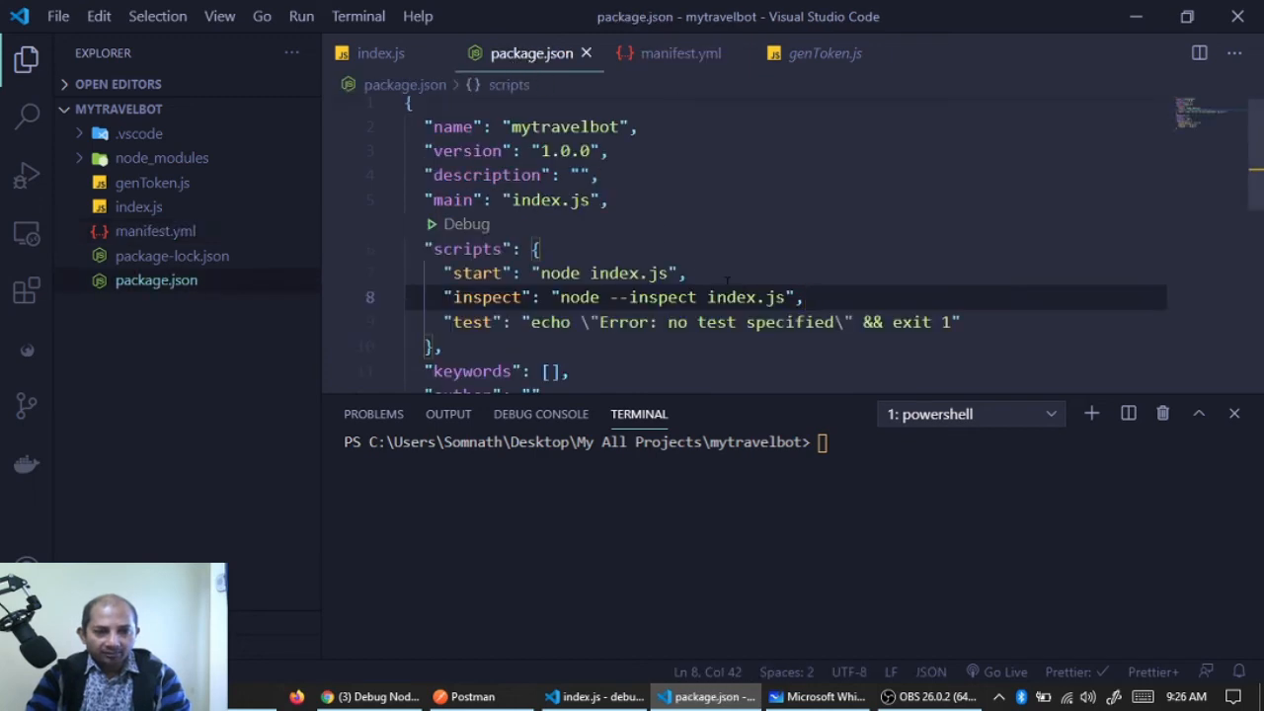
left_click_drag(609, 297, 707, 297)
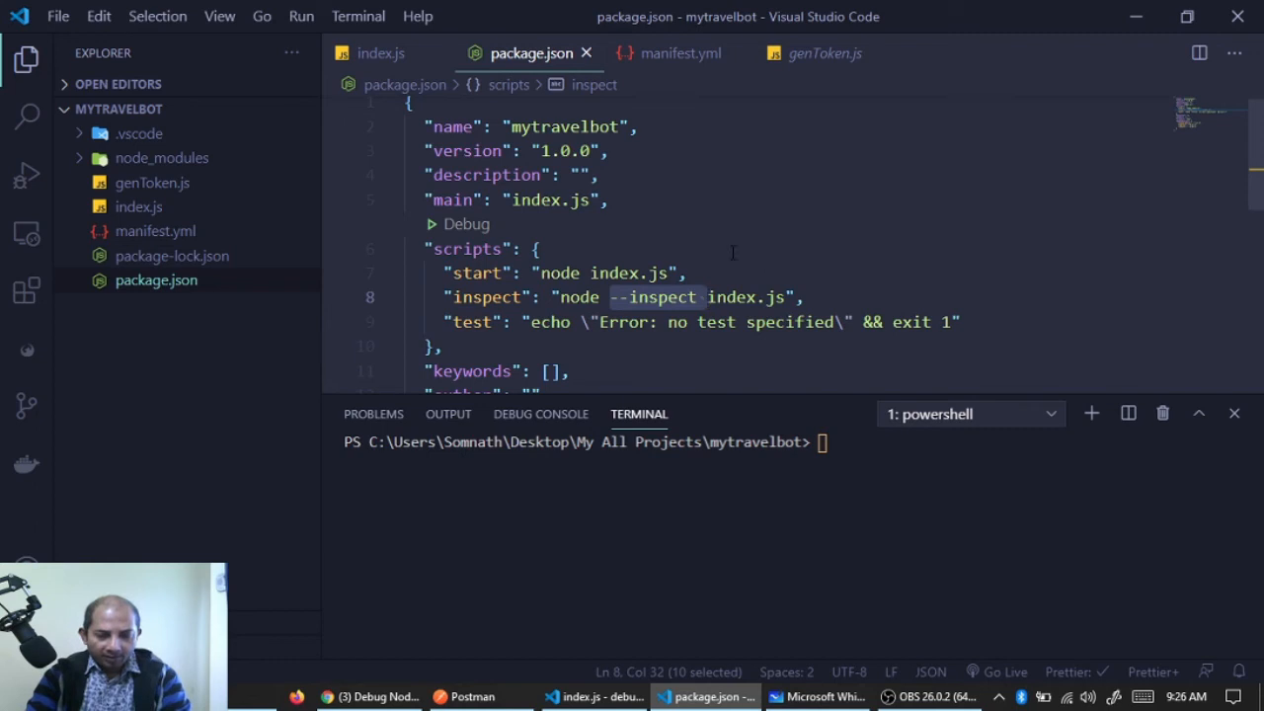
Open an SSH tunnel to the deployed app from the terminal with cf ssh -N -L 9229:127.0.0.1:9229 travelbot
left_click(910, 442)
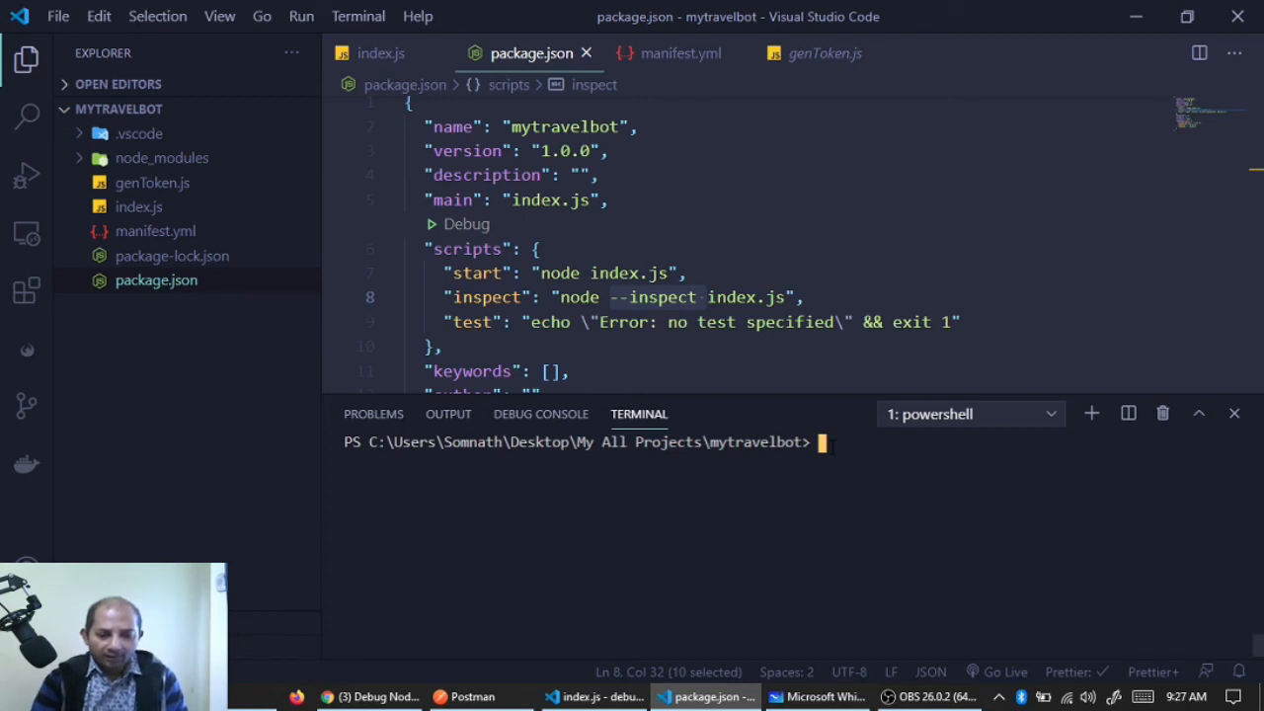
key("Up")
key("Up")
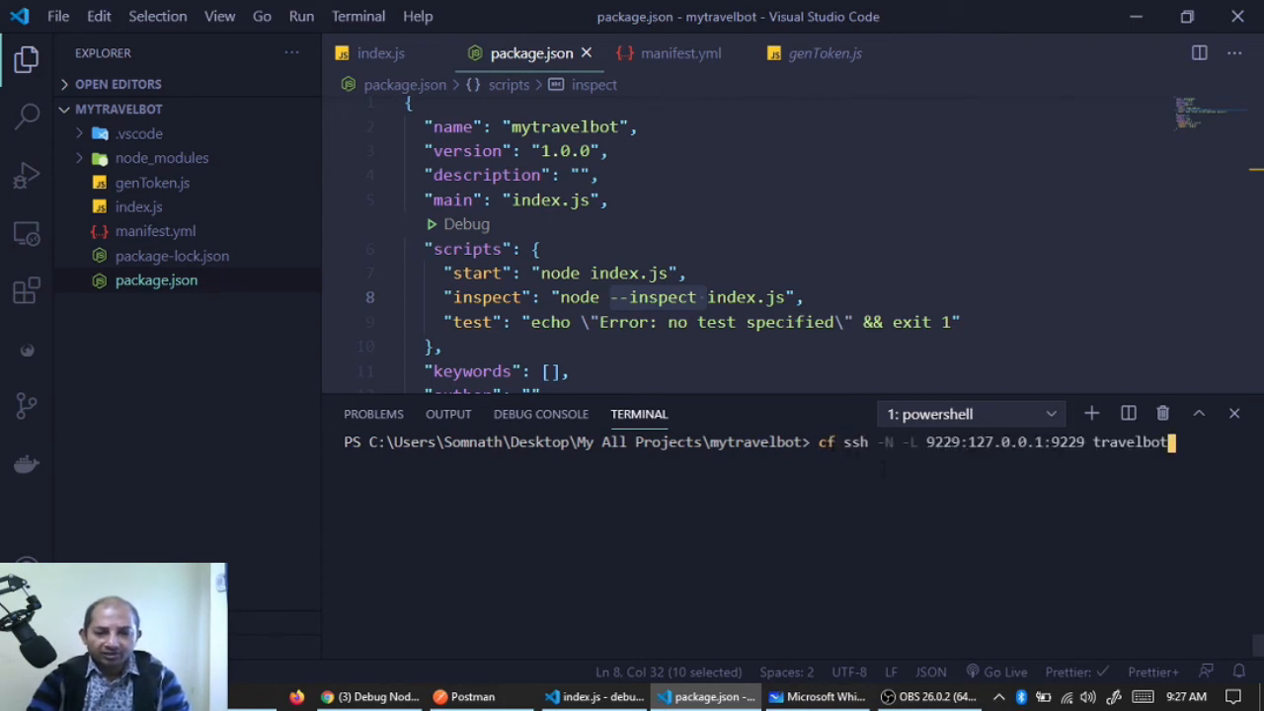
left_click_drag(967, 446, 1076, 447)
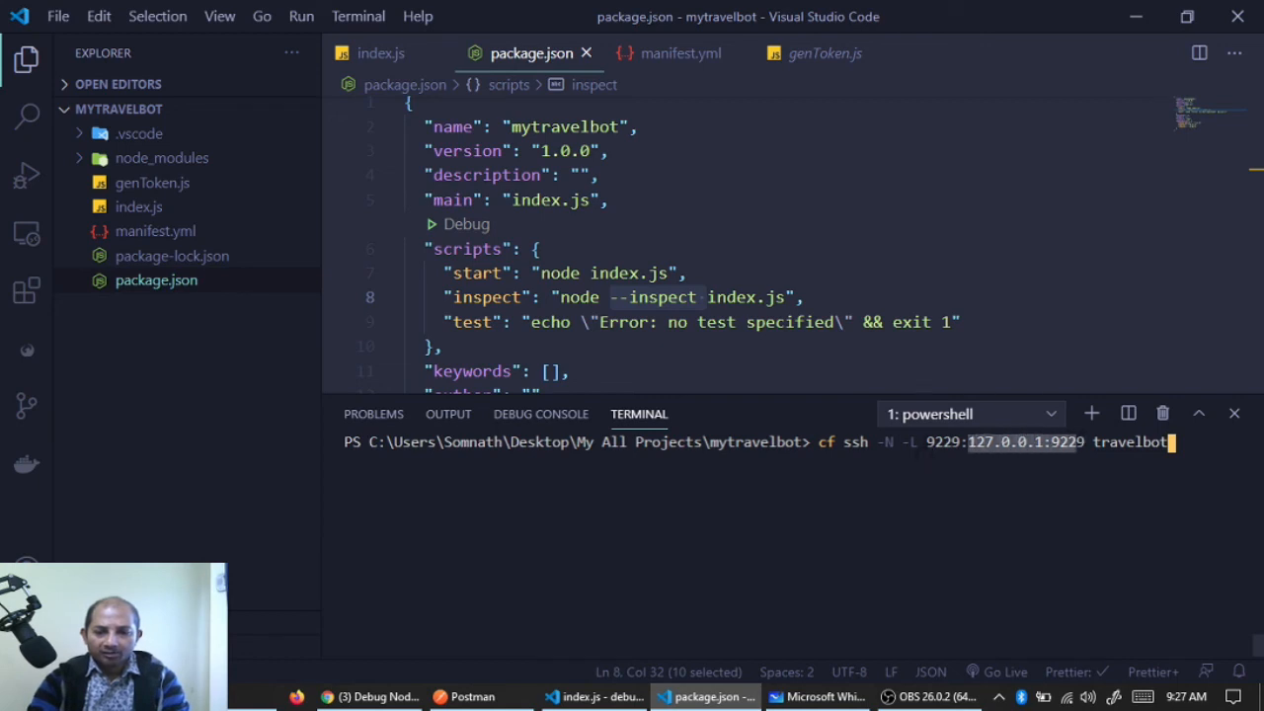
left_click_drag(925, 446, 960, 446)
left_click(987, 484)
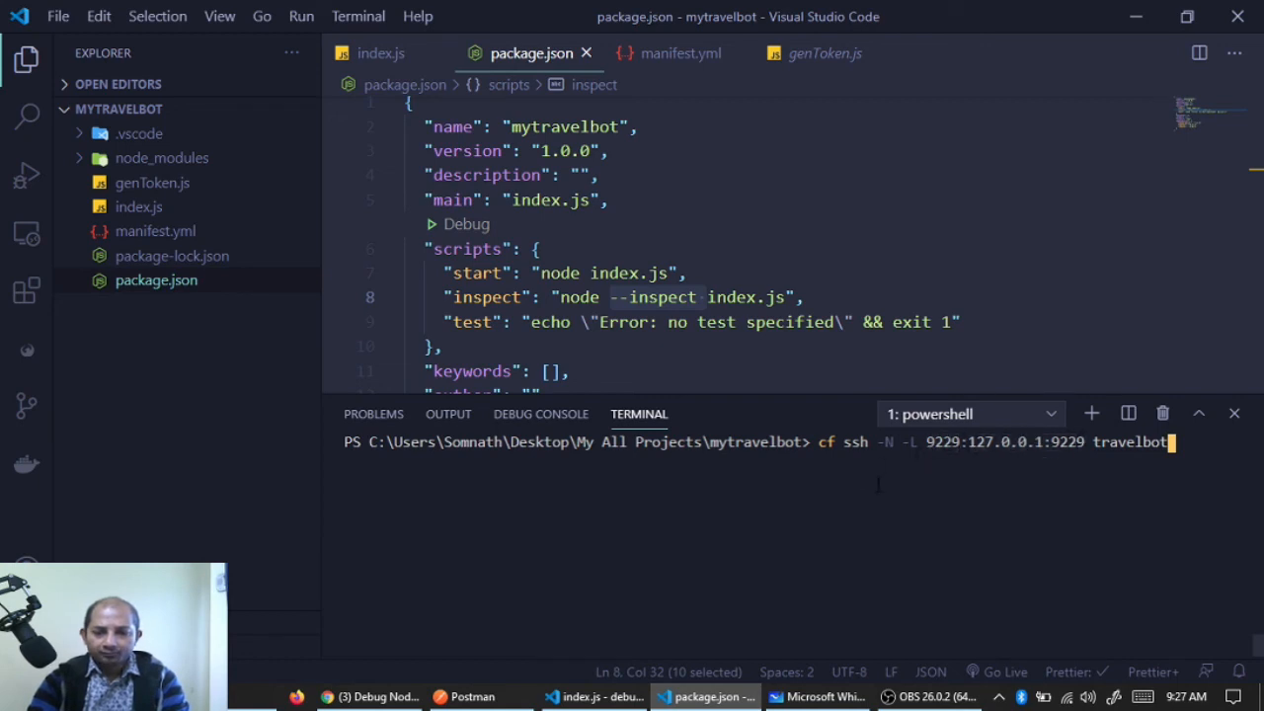
key("Return")
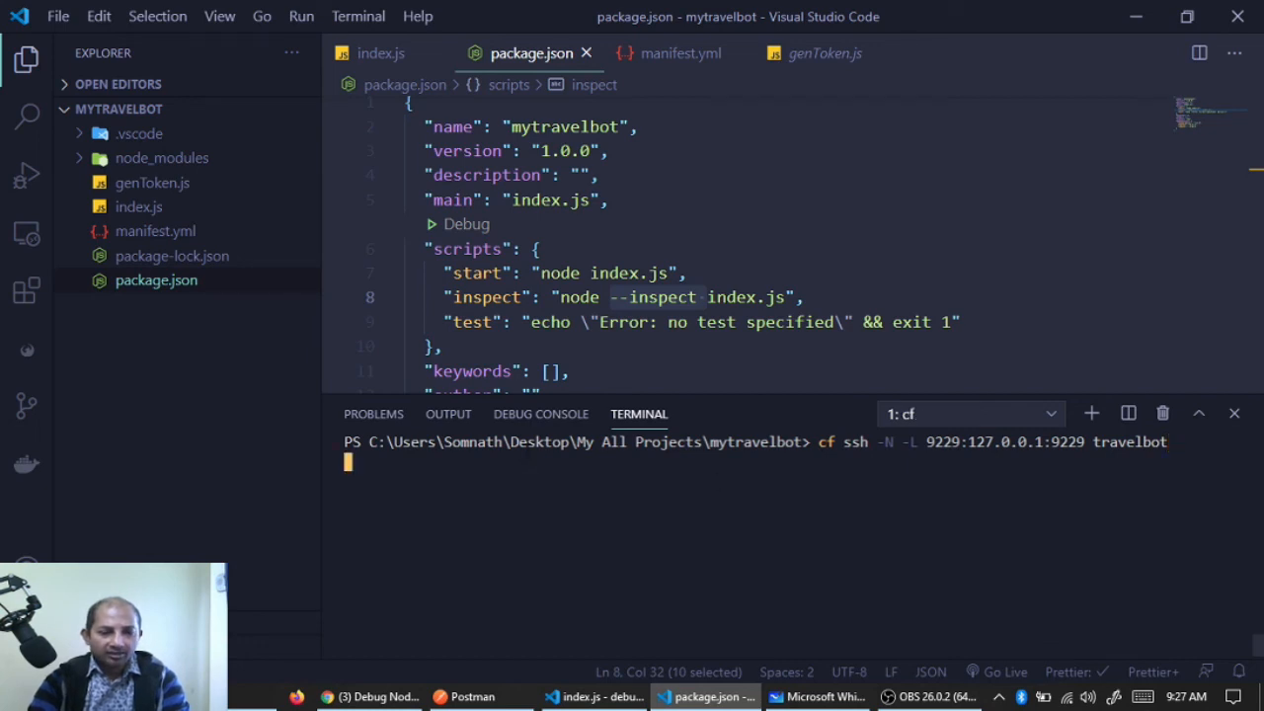
Switch to the debugger project window, close the old index.js, review launch.json, and start the Attach to SCF through SSH Tunnel debug session
left_click(596, 696)
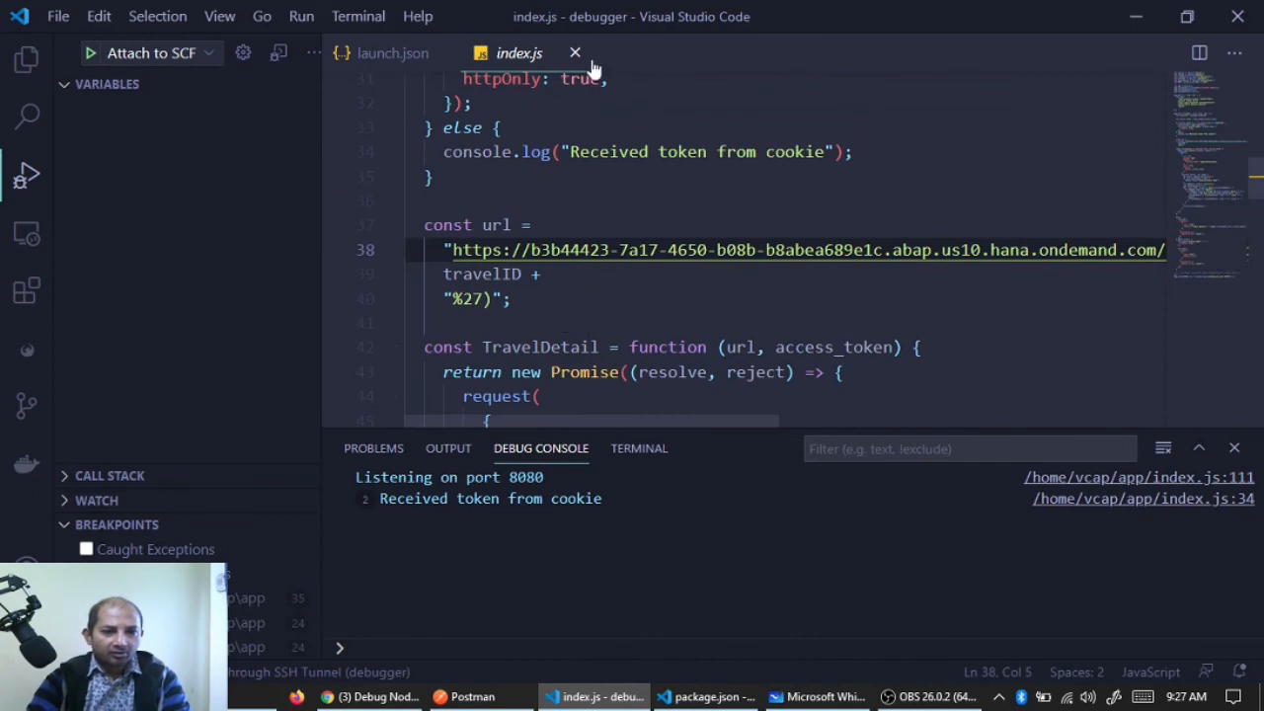
middle_click(484, 56)
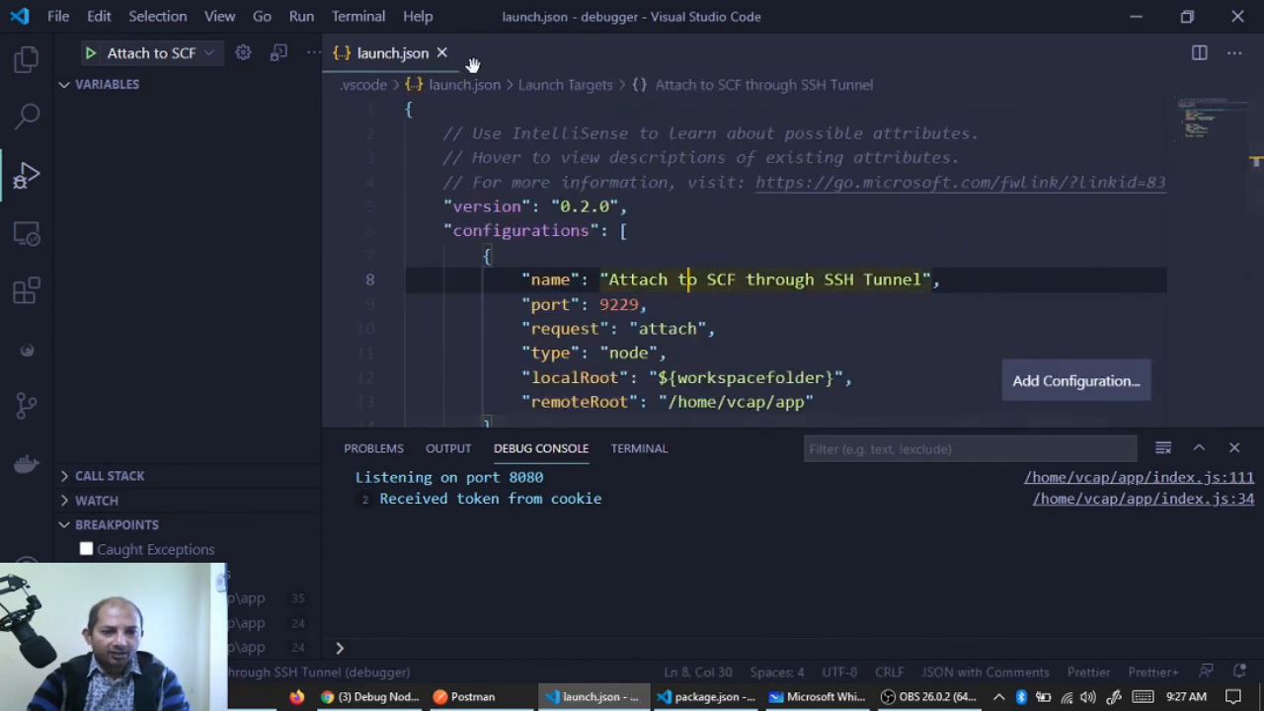
scroll(688, 337, "down", 1)
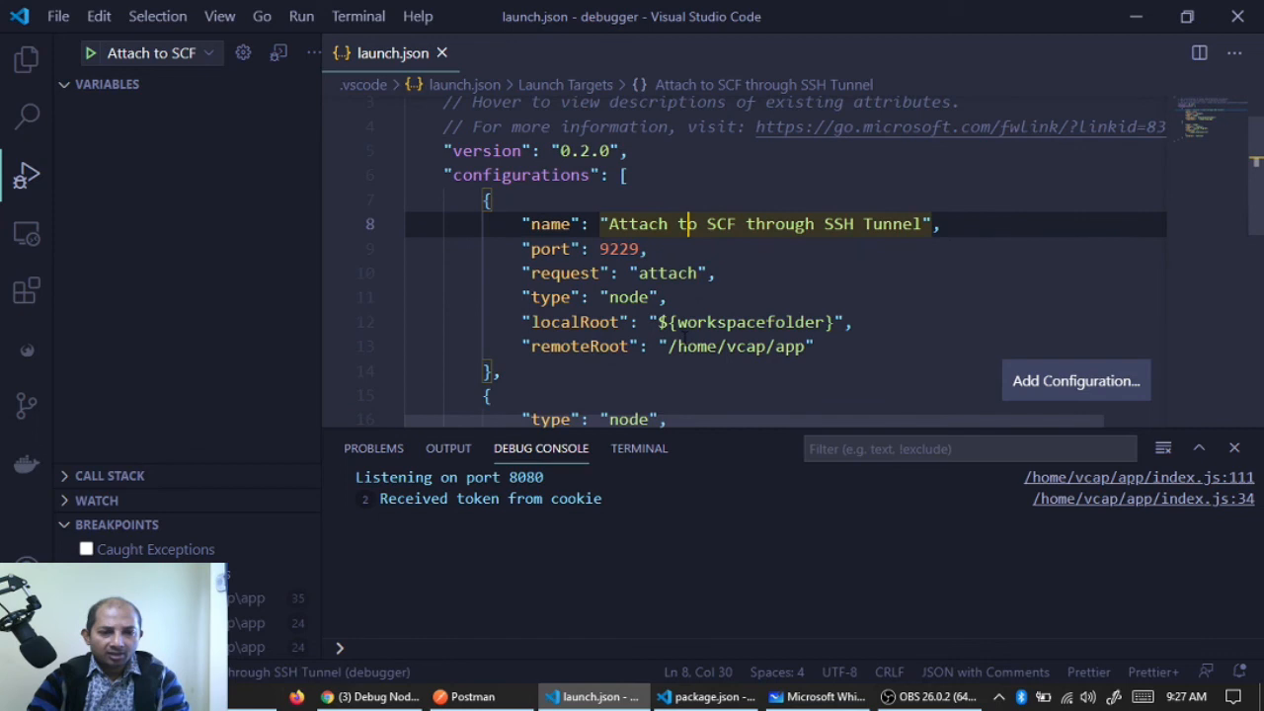
scroll(689, 224, "down", 3)
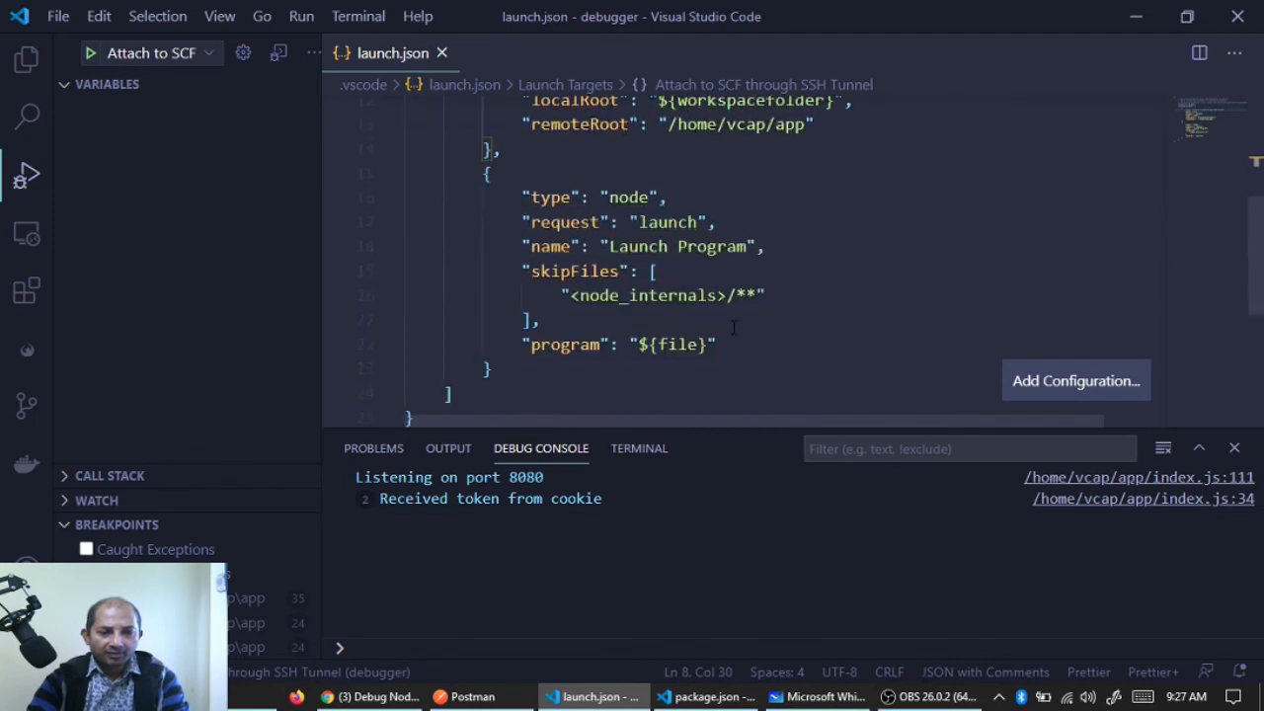
scroll(734, 327, "up", 5)
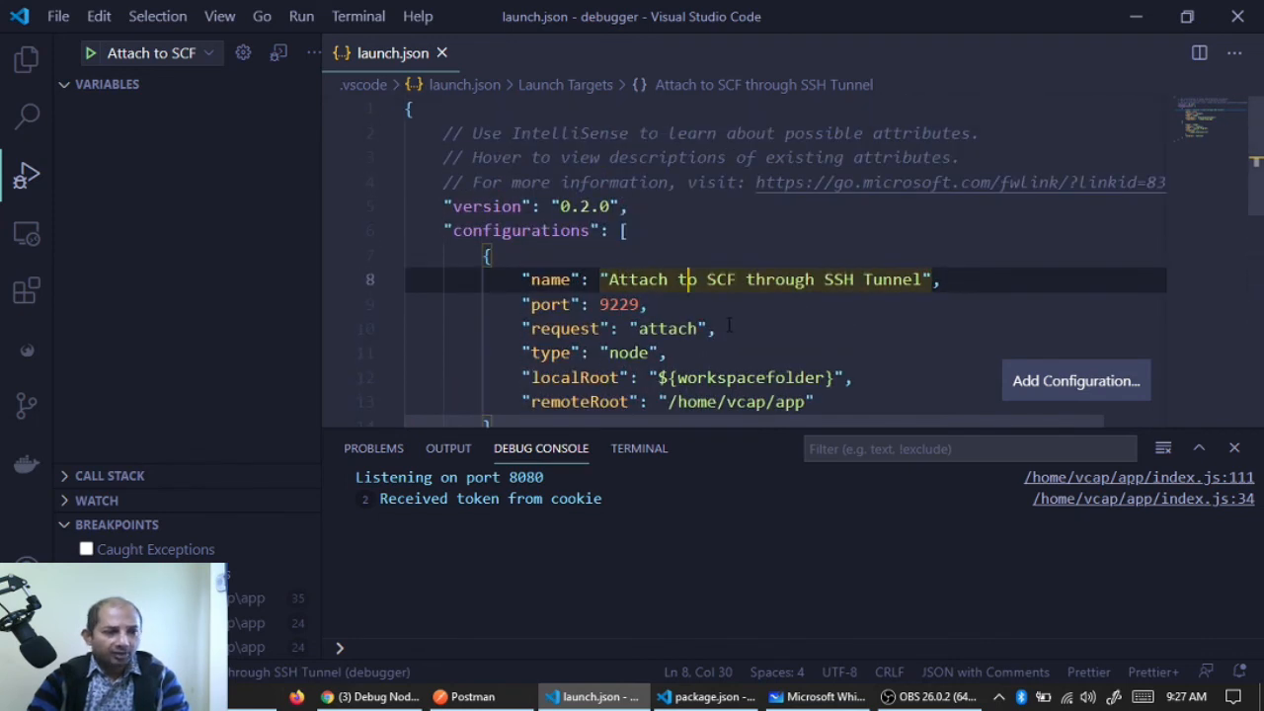
left_click(89, 56)
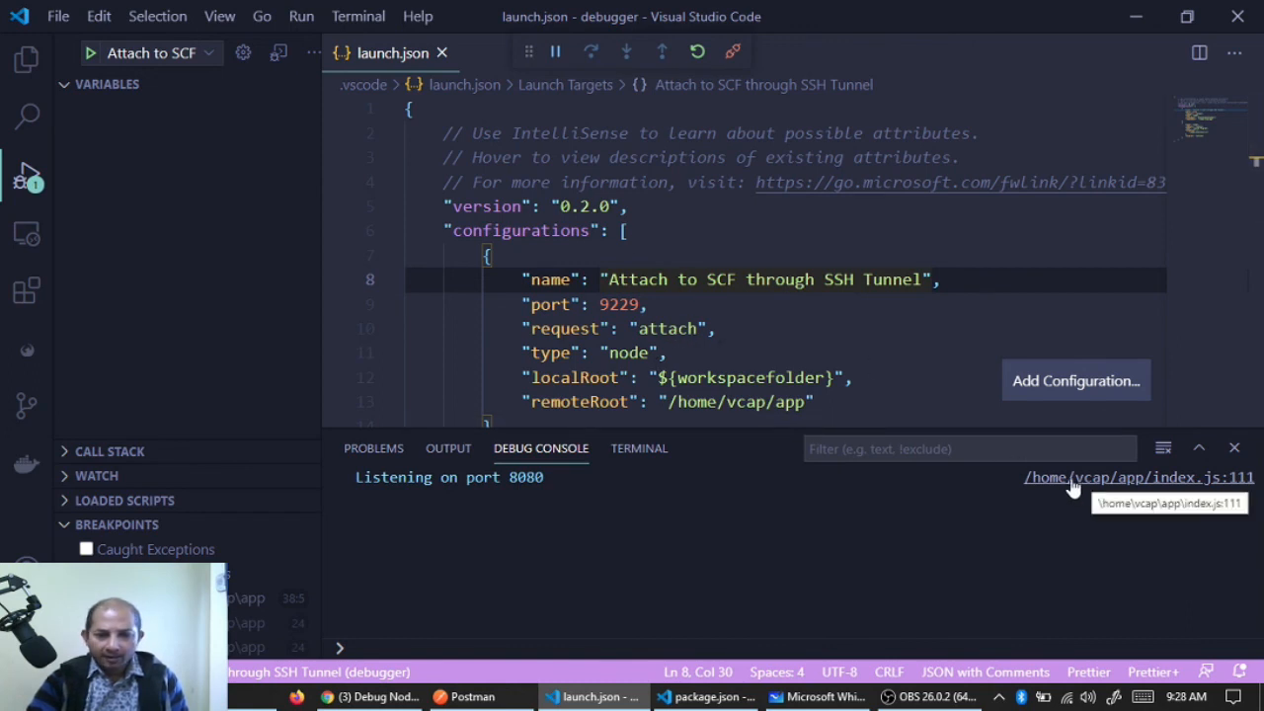
Open the deployed /home/vcap/app/index.js from the debug output and check the commented-out bodyParser.json() line near the file's start
left_click(24, 65)
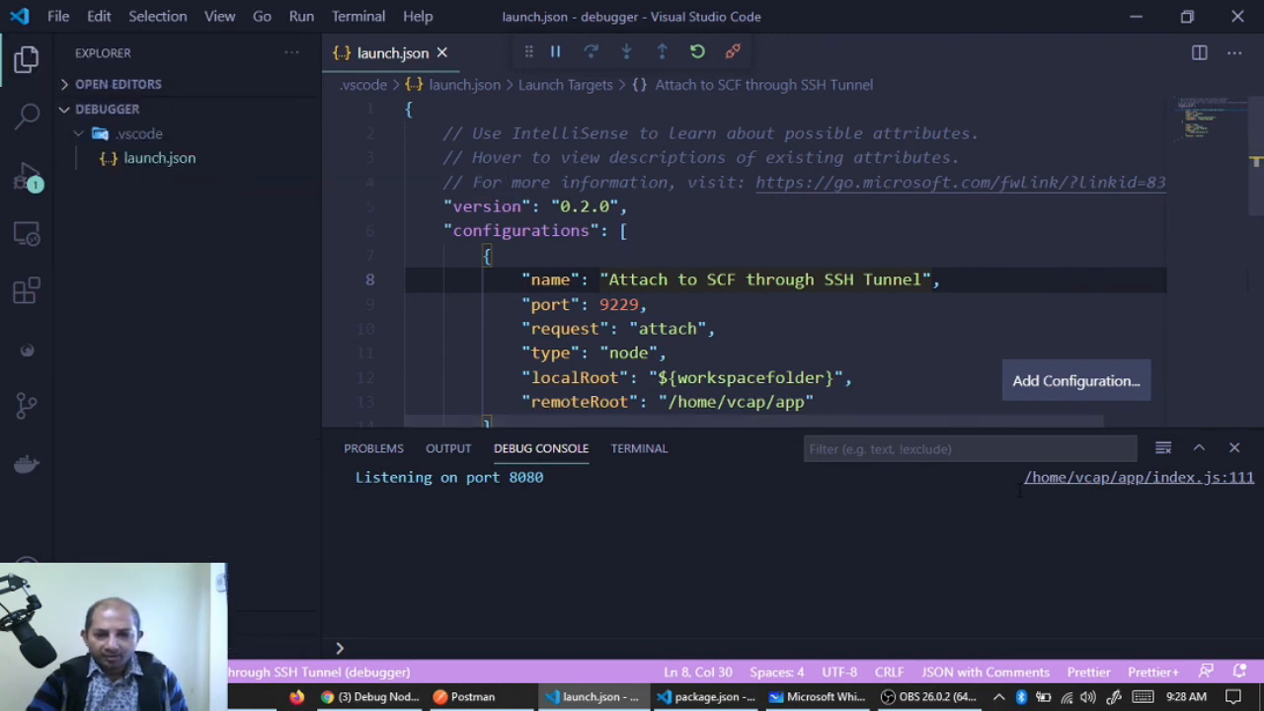
left_click(1100, 482)
scroll(718, 312, "up", 20)
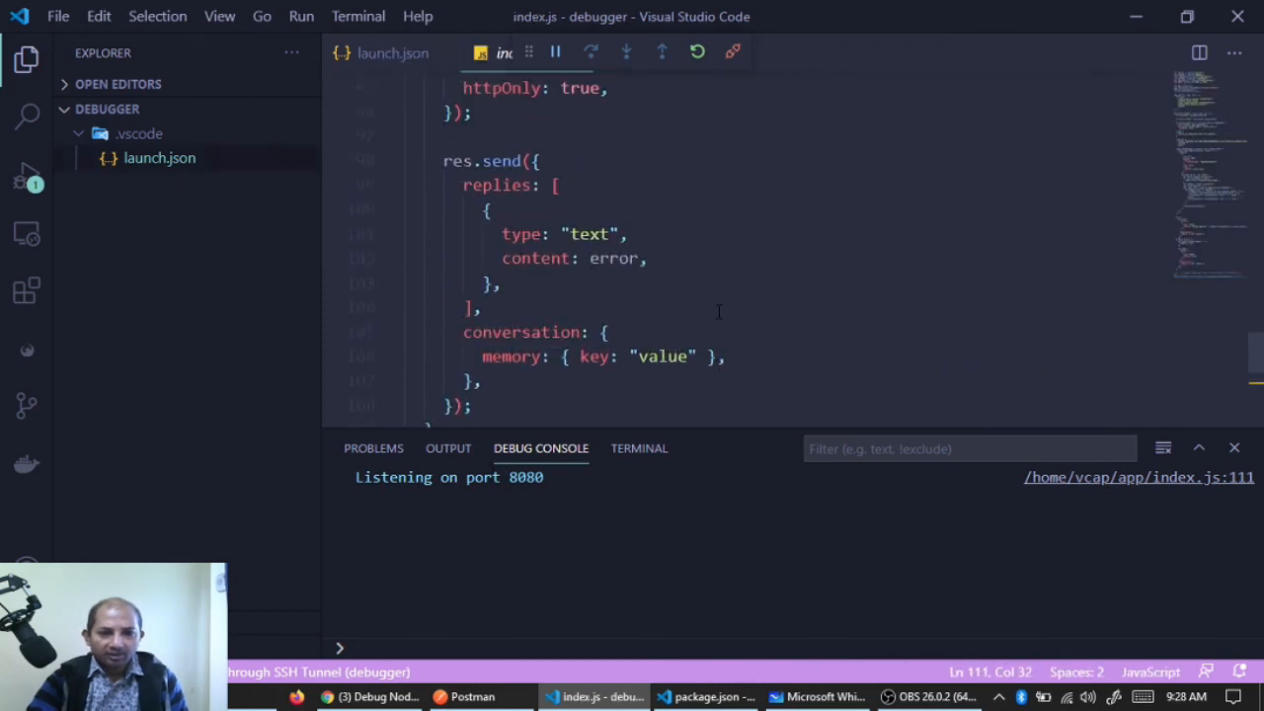
scroll(719, 312, "up", 10)
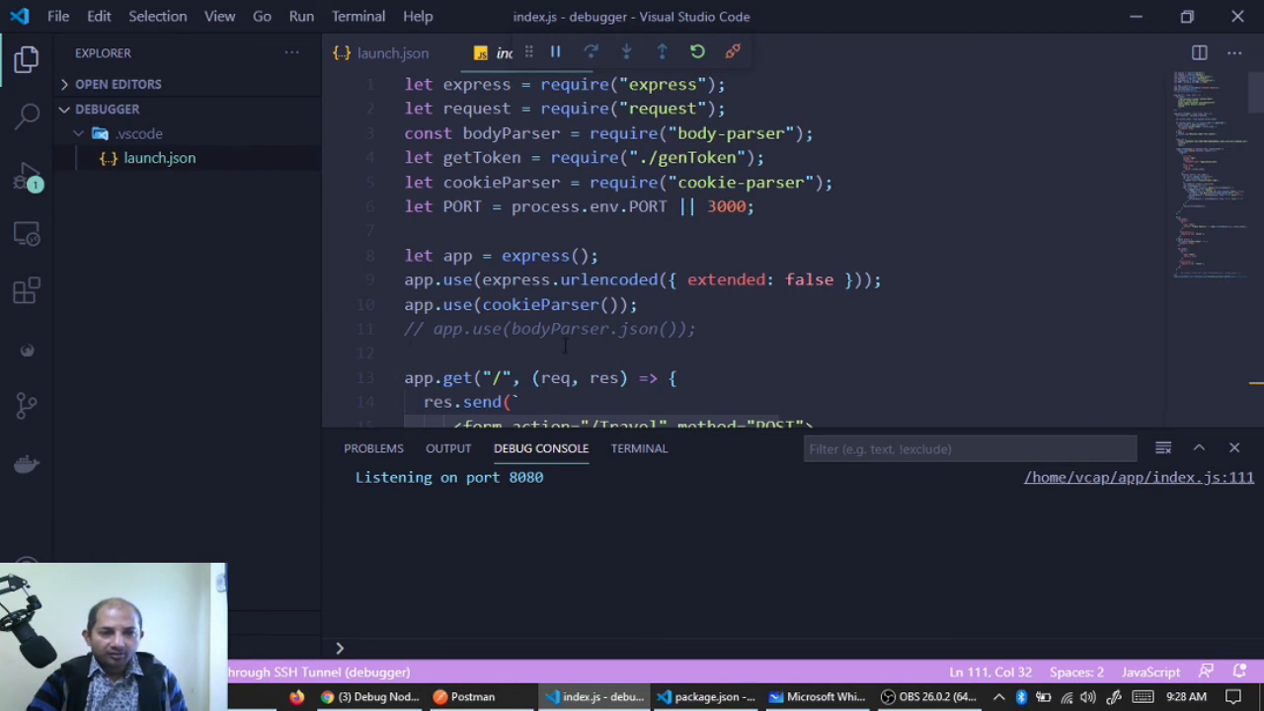
left_click_drag(761, 19, 593, 21)
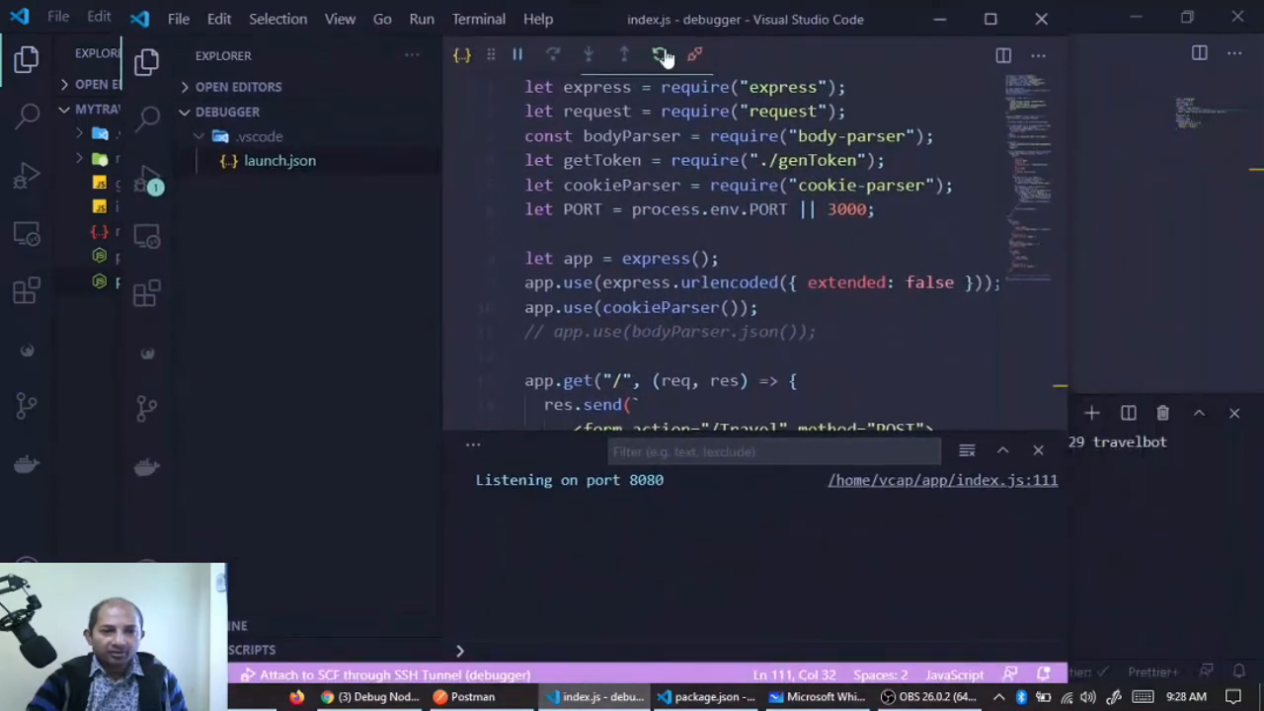
left_click(986, 30)
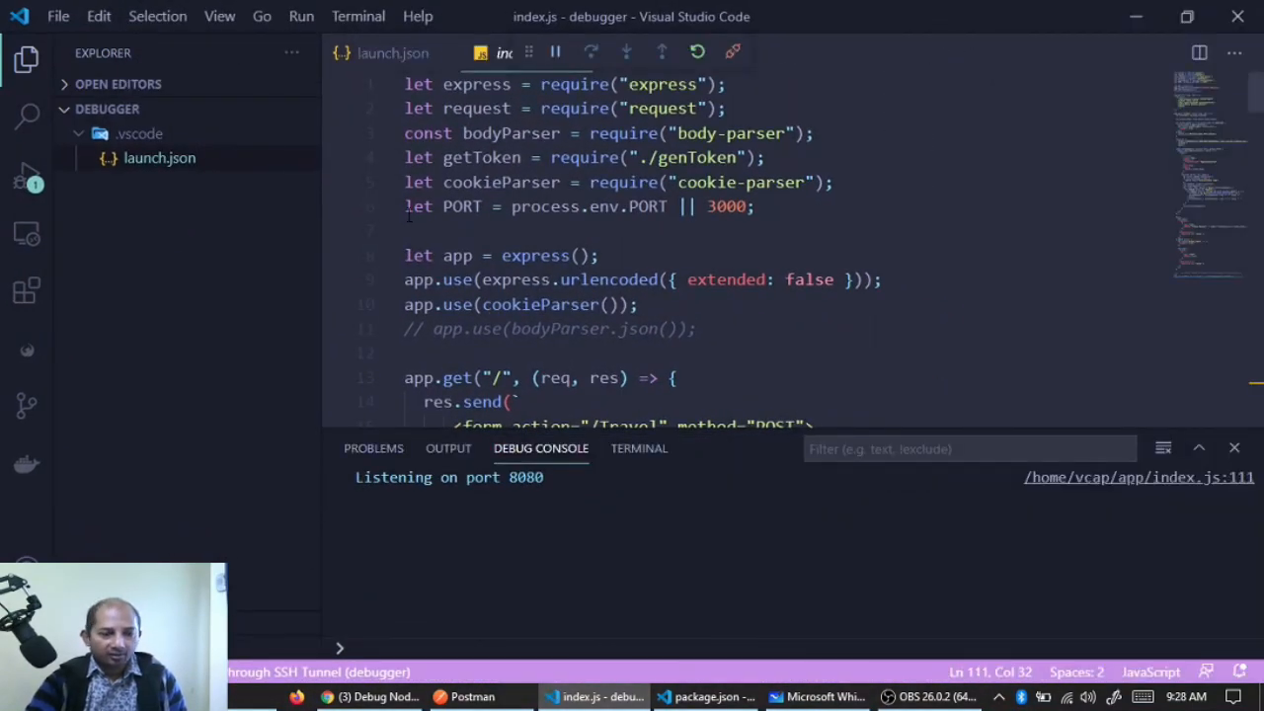
left_click(708, 699)
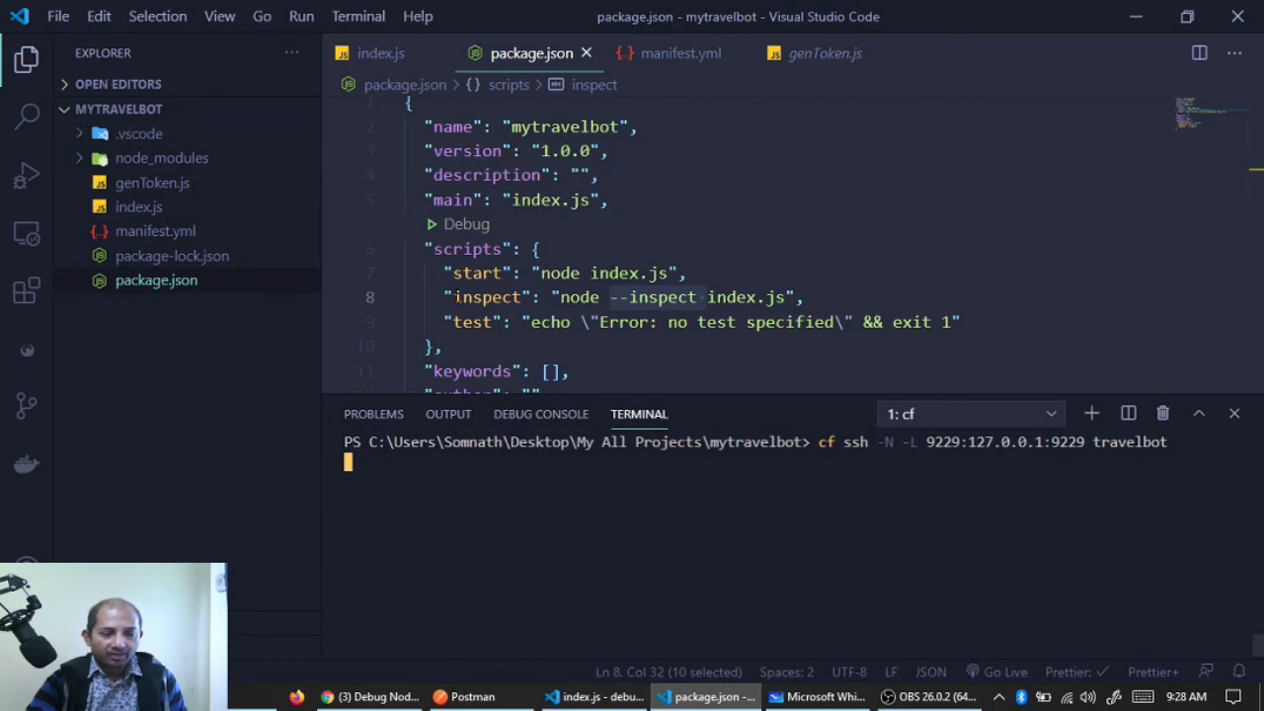
left_click(597, 696)
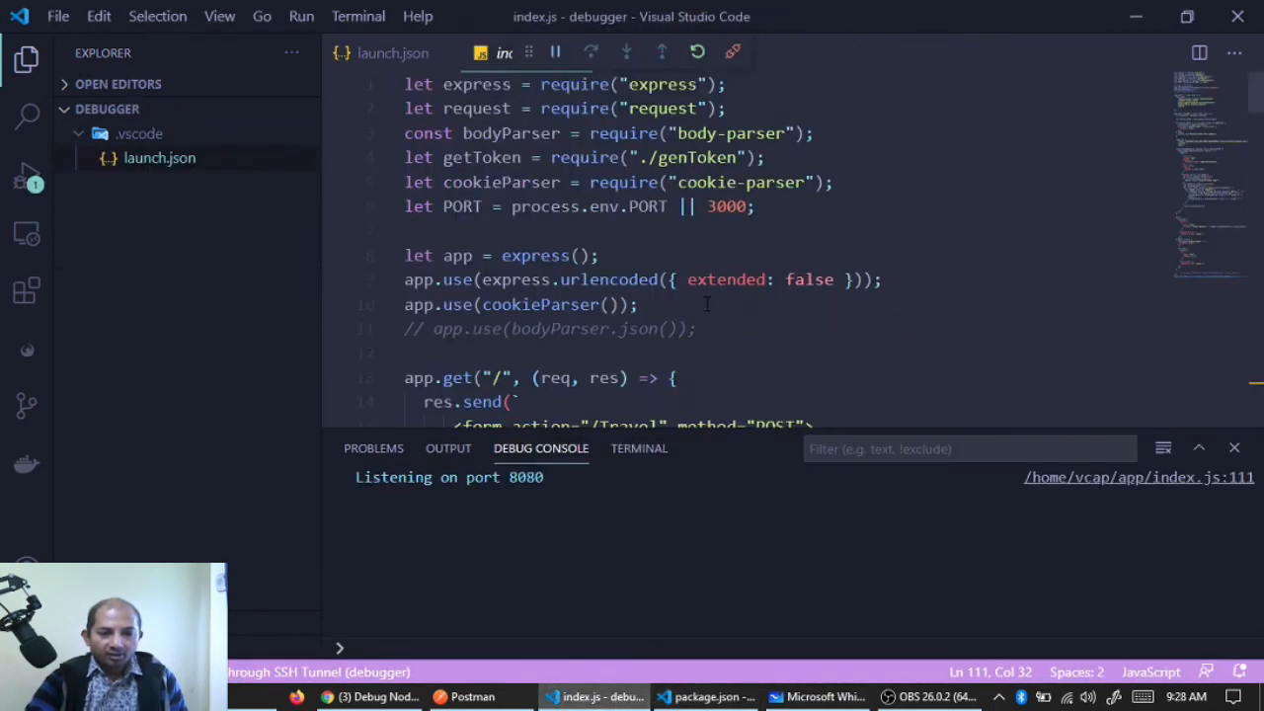
Set a breakpoint on line 24 of the remote index.js, where travelID is assigned from req.body.TravelID
scroll(692, 362, "down", 5)
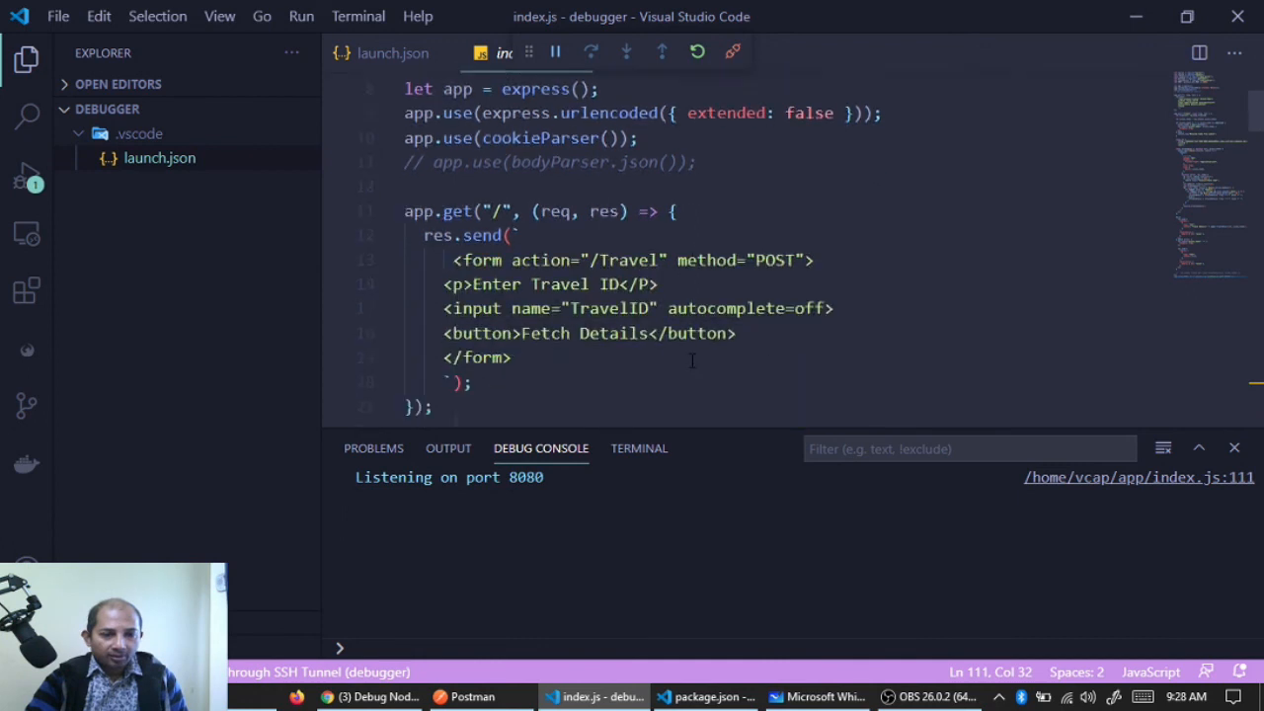
left_click(333, 315)
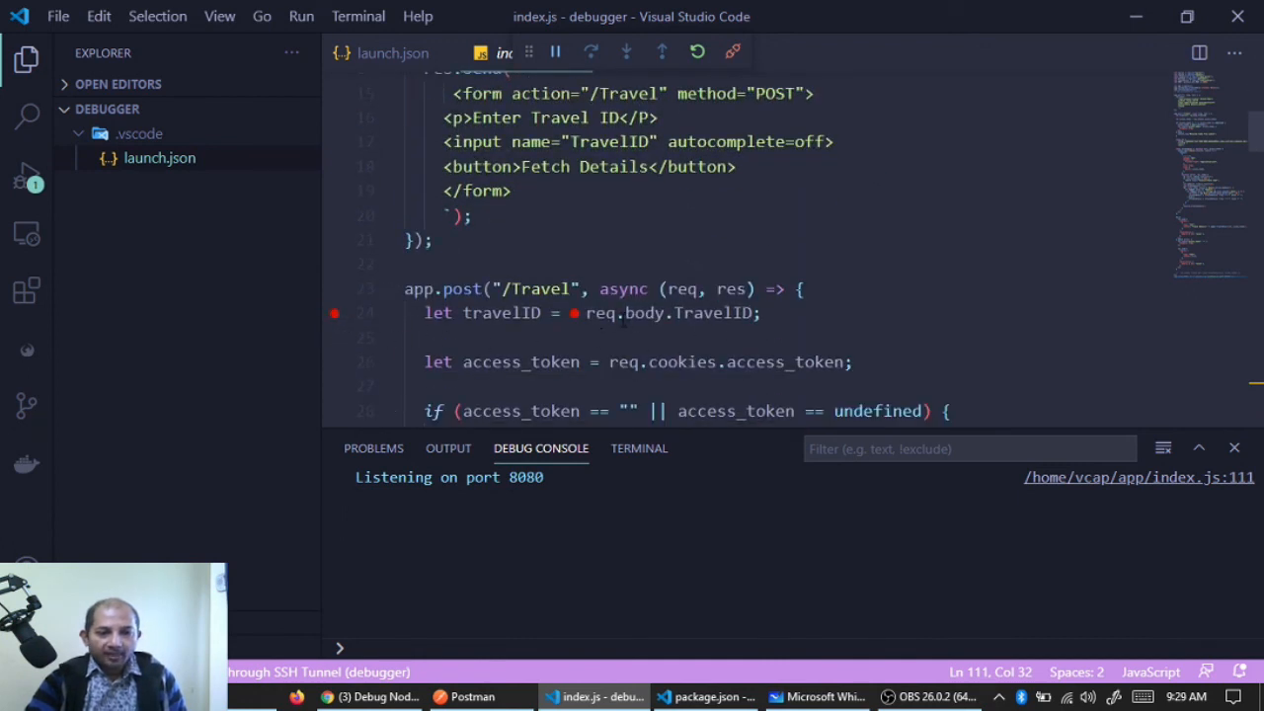
Switch to the bot in Chrome, restart the chat preview, and send travel ID 100
key("alt+Tab")
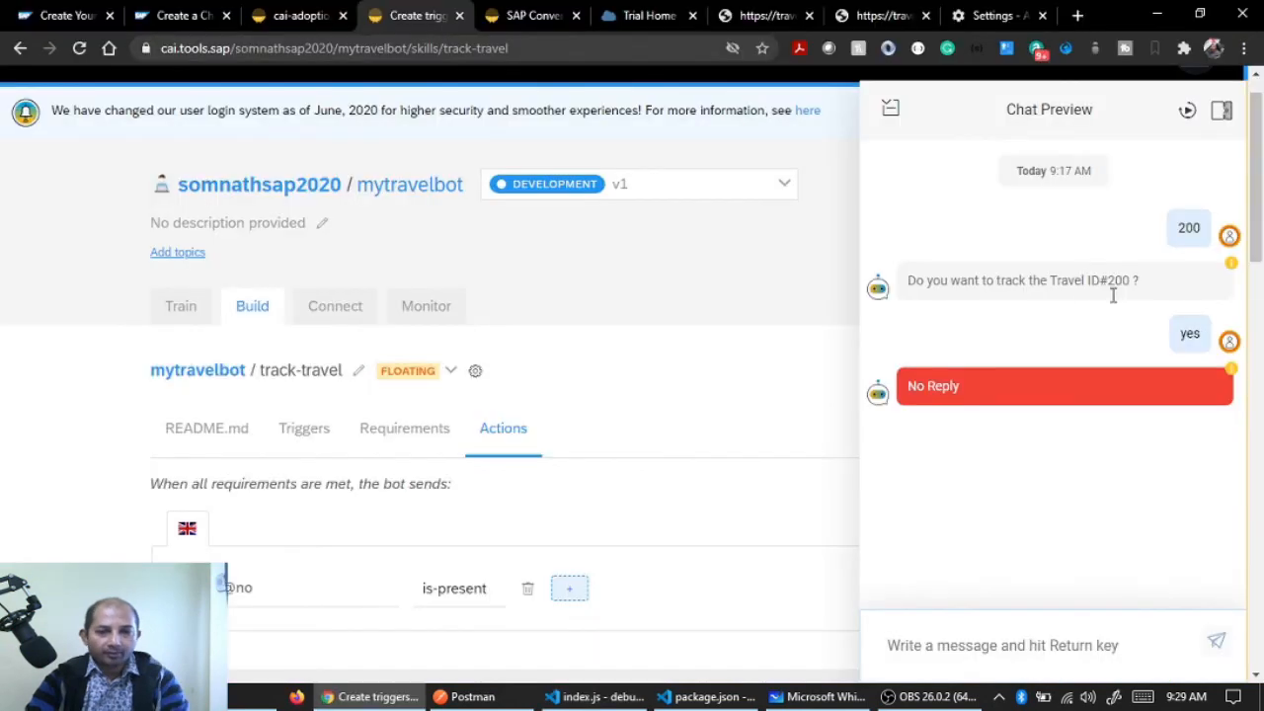
left_click(1187, 110)
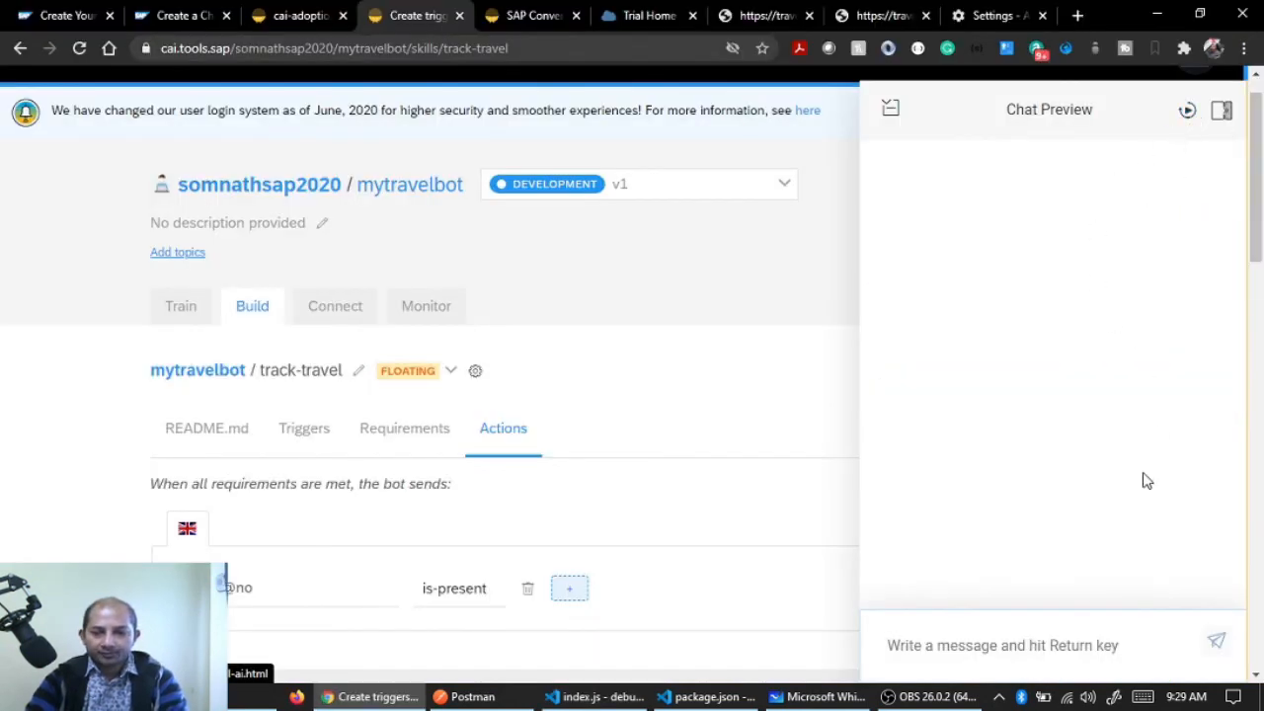
left_click(1017, 649)
type("100")
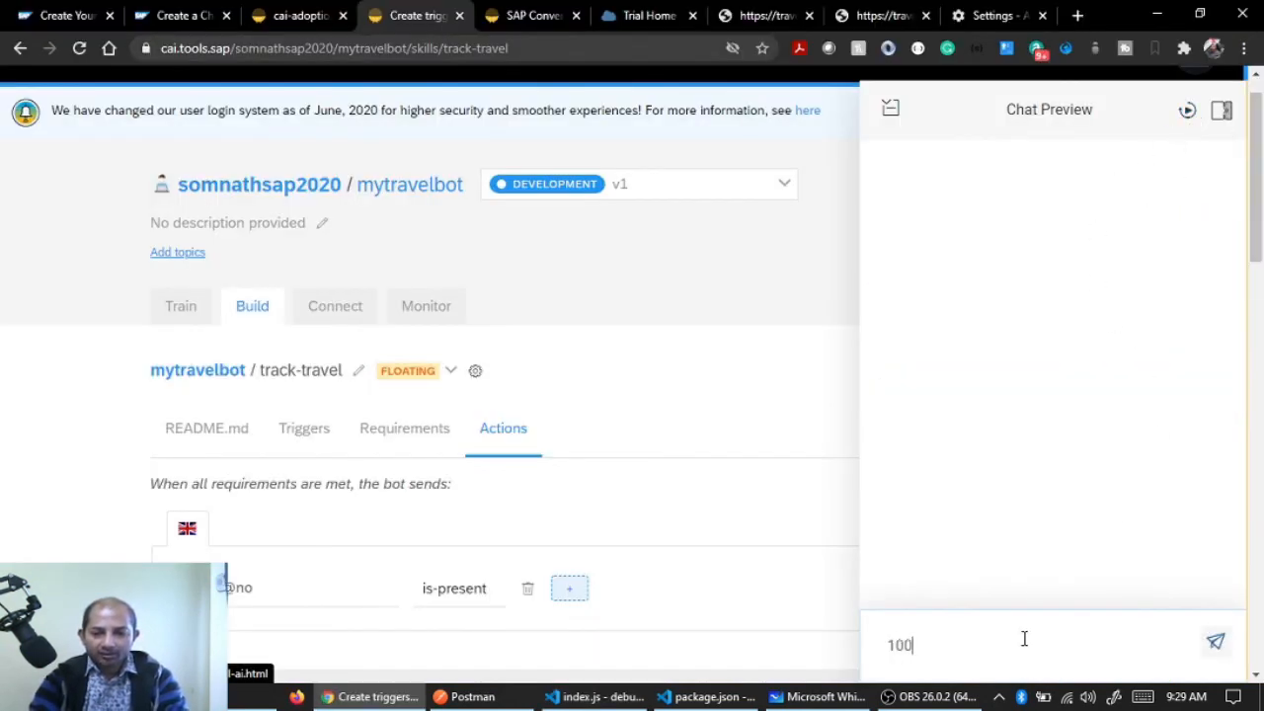
key("Return")
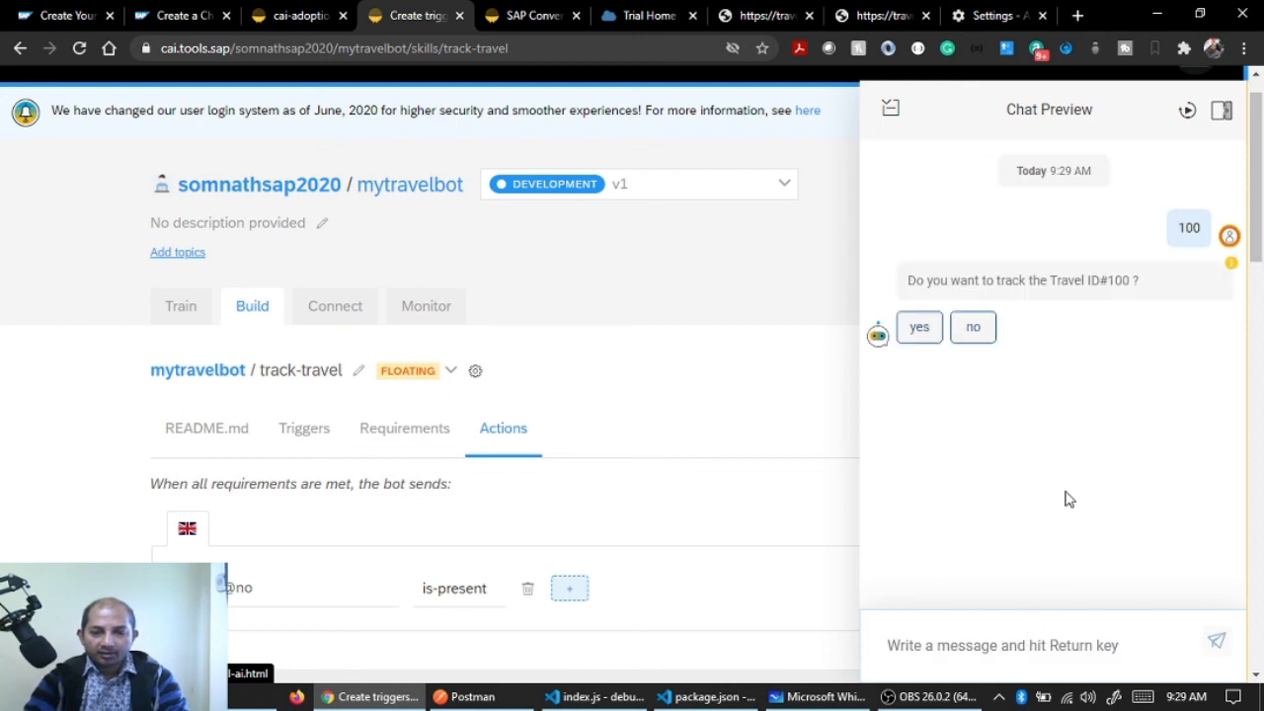
Confirm tracking travel ID 100 in the chat, switch to the debugger window, inspect req, and step over line 24 to check travelID
left_click(918, 334)
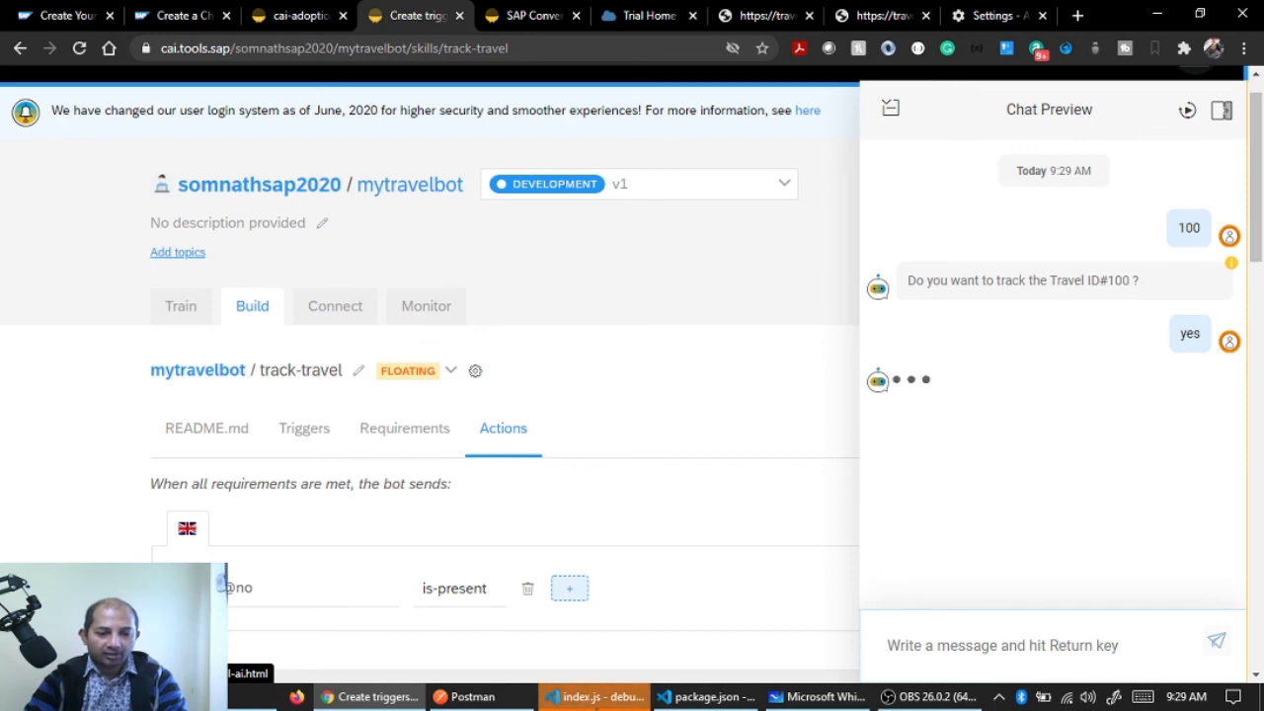
left_click(593, 703)
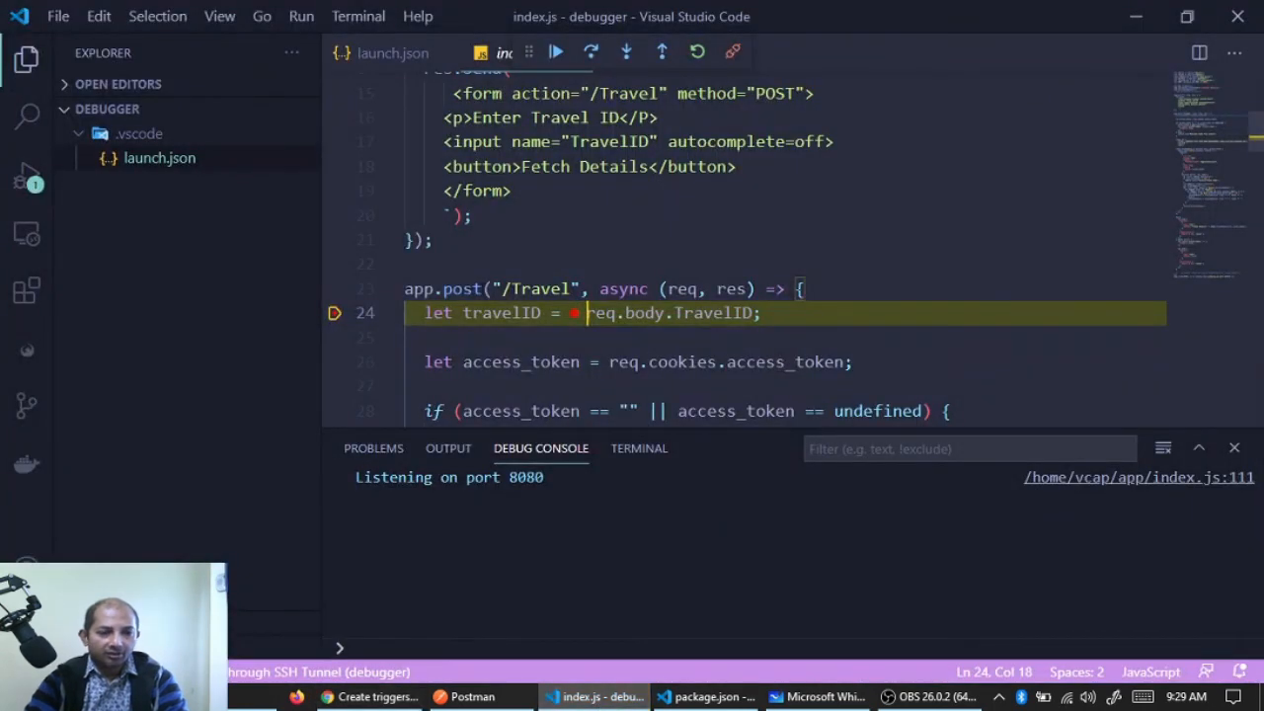
mouse_move(604, 315)
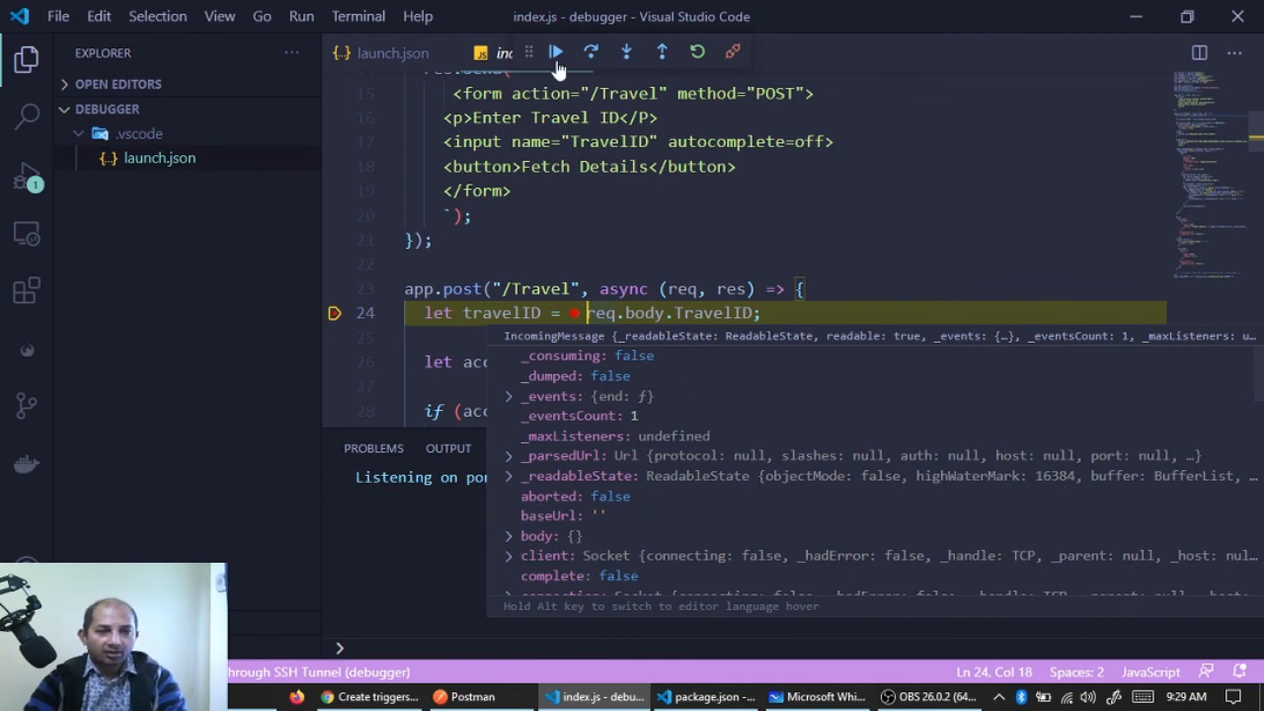
left_click(590, 54)
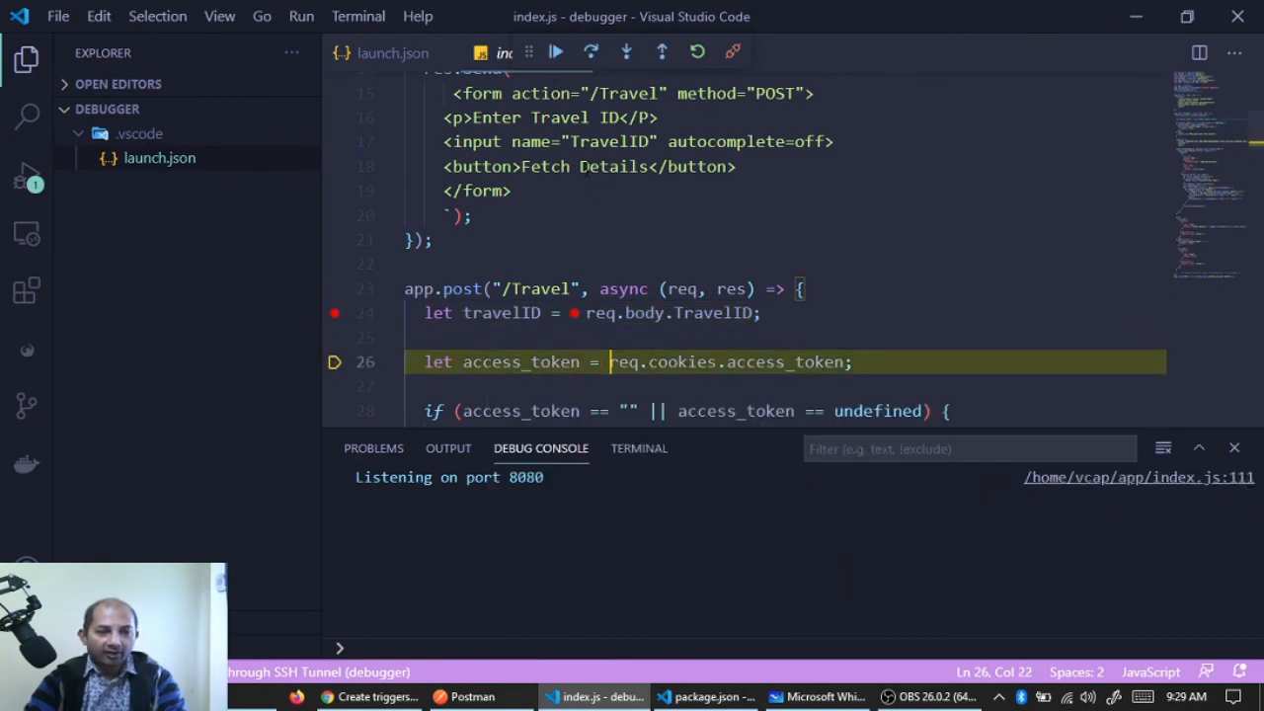
mouse_move(507, 313)
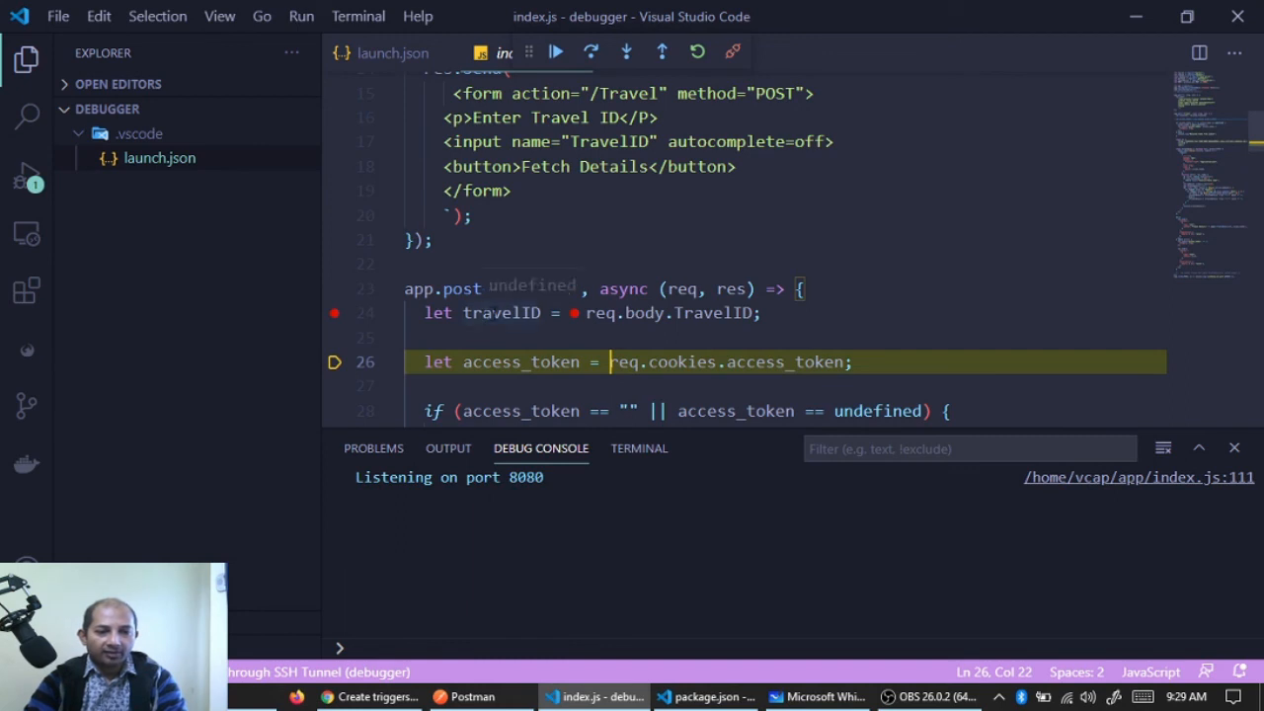
Resume execution to the url assignment, recheck travelID, continue past it, and check the bot's reply in Chrome
left_click(555, 53)
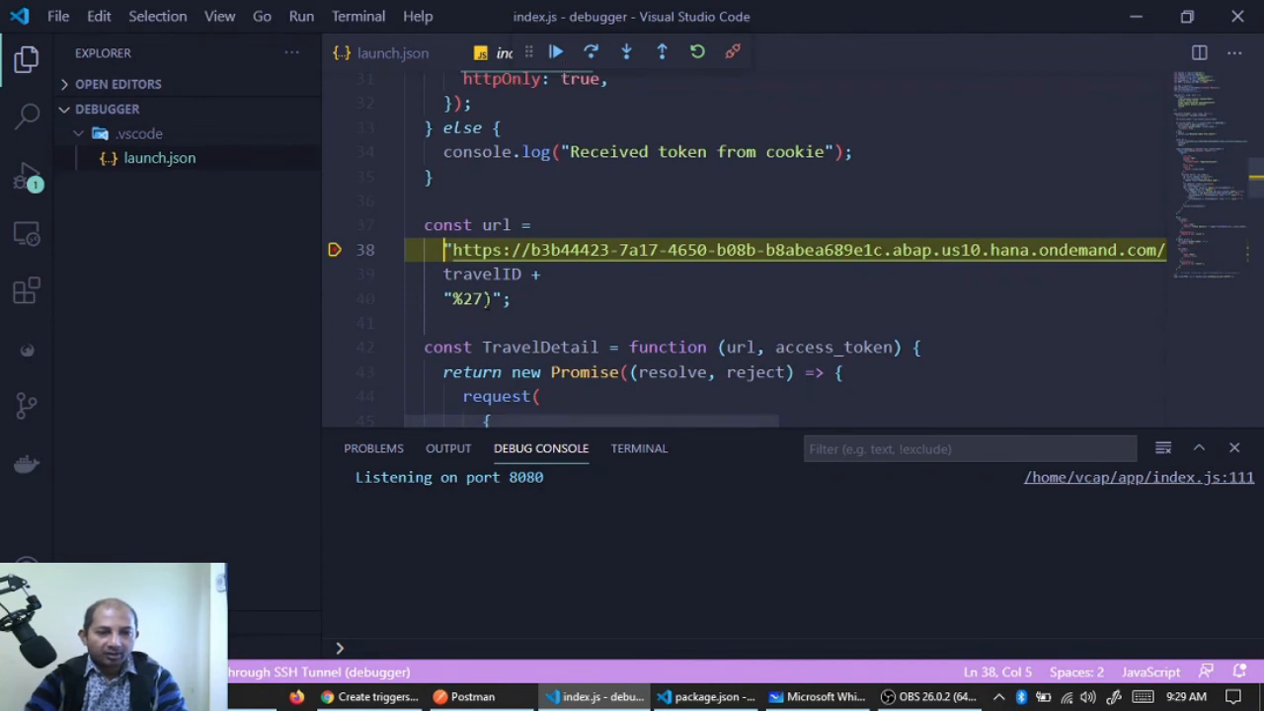
mouse_move(493, 278)
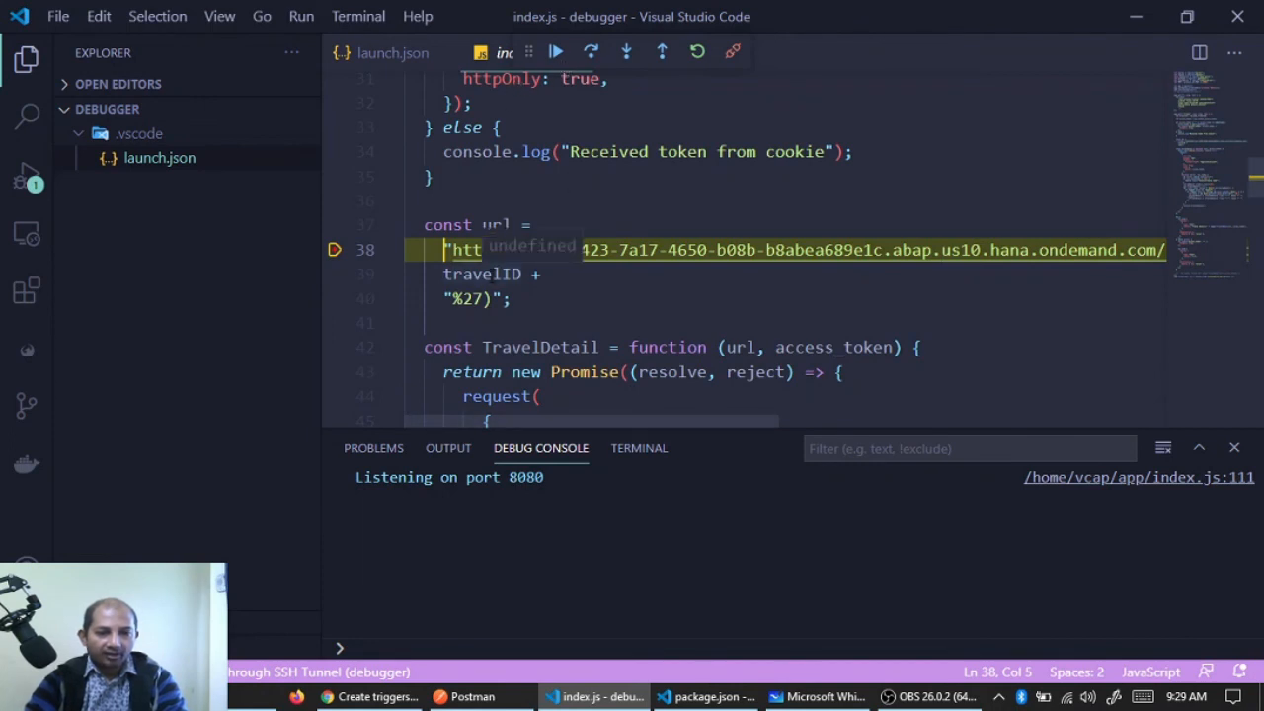
left_click(555, 51)
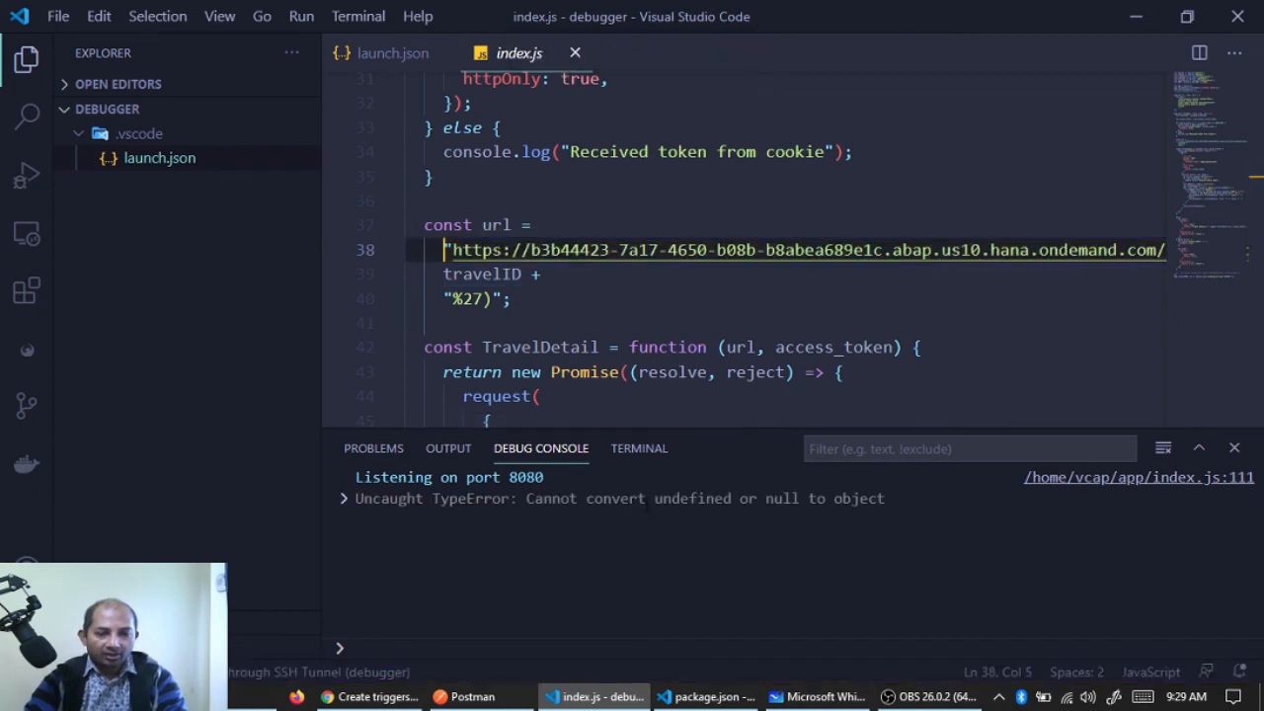
left_click(371, 696)
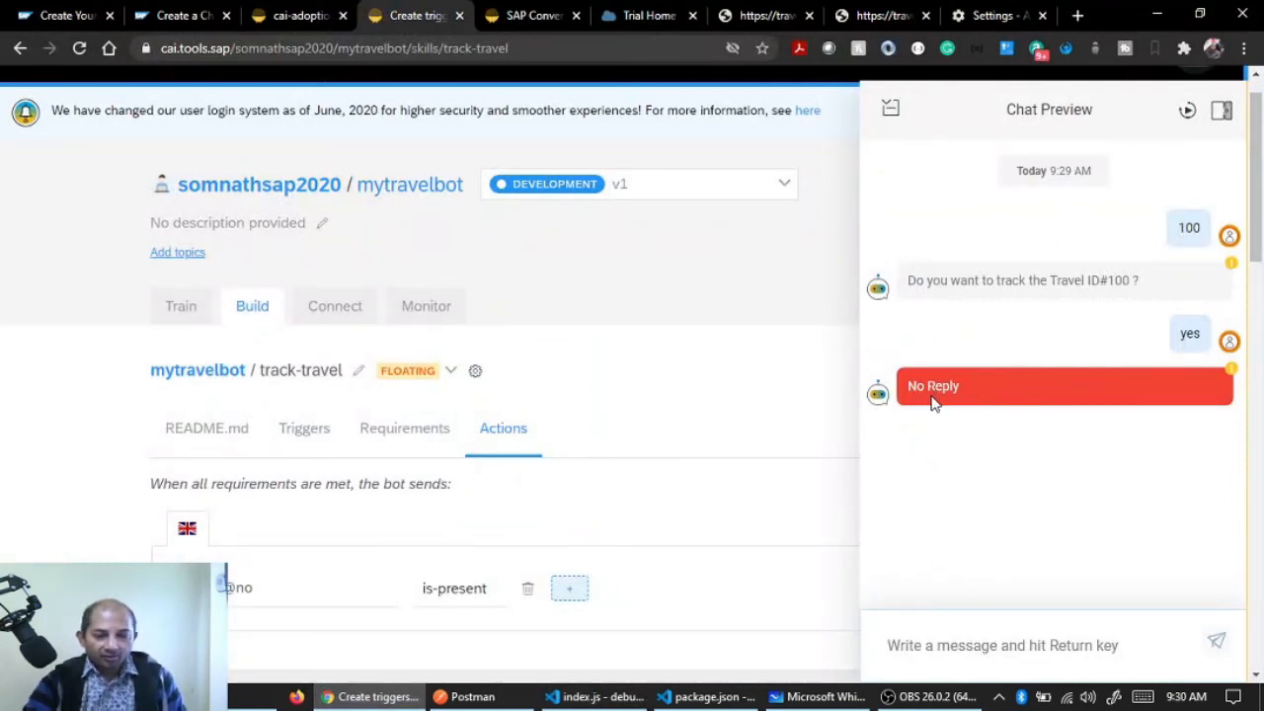
Switch to the mytravelbot project, uncomment the app.use(bodyParser.json()) line in index.js, and save the file
left_click(703, 697)
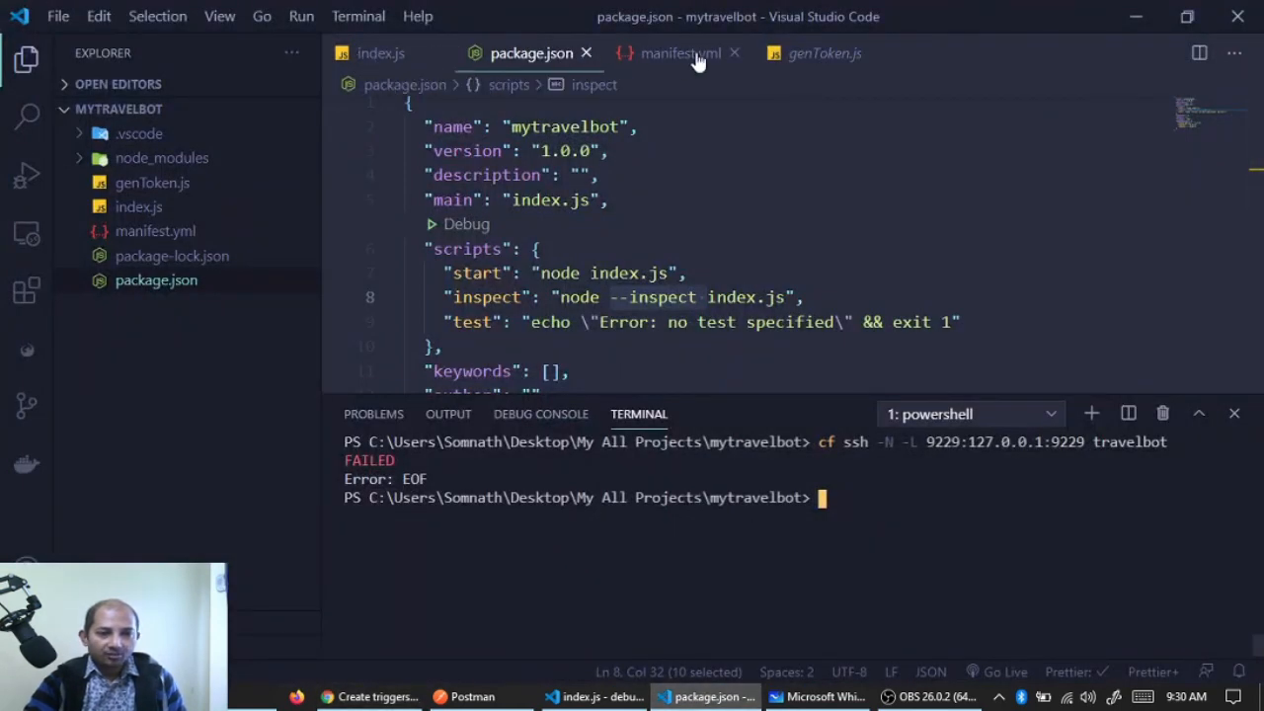
left_click(378, 56)
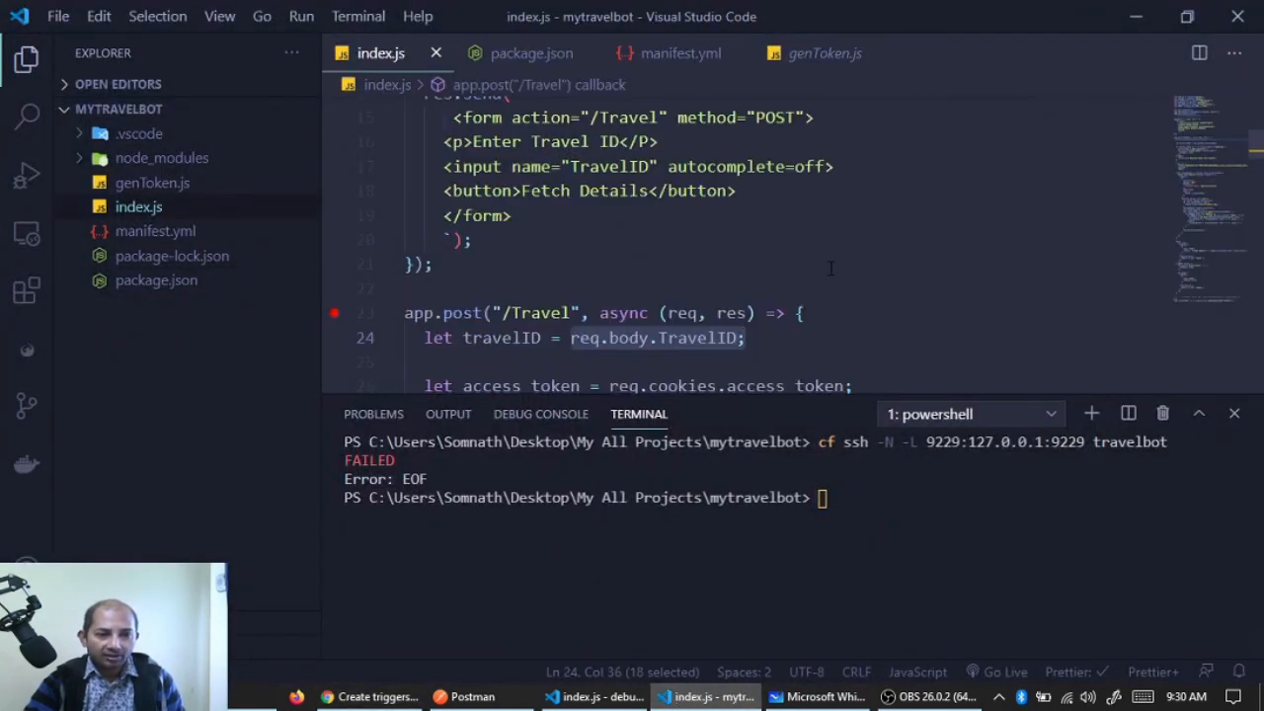
scroll(830, 269, "up", 3)
scroll(830, 268, "up", 2)
scroll(825, 266, "down", 1)
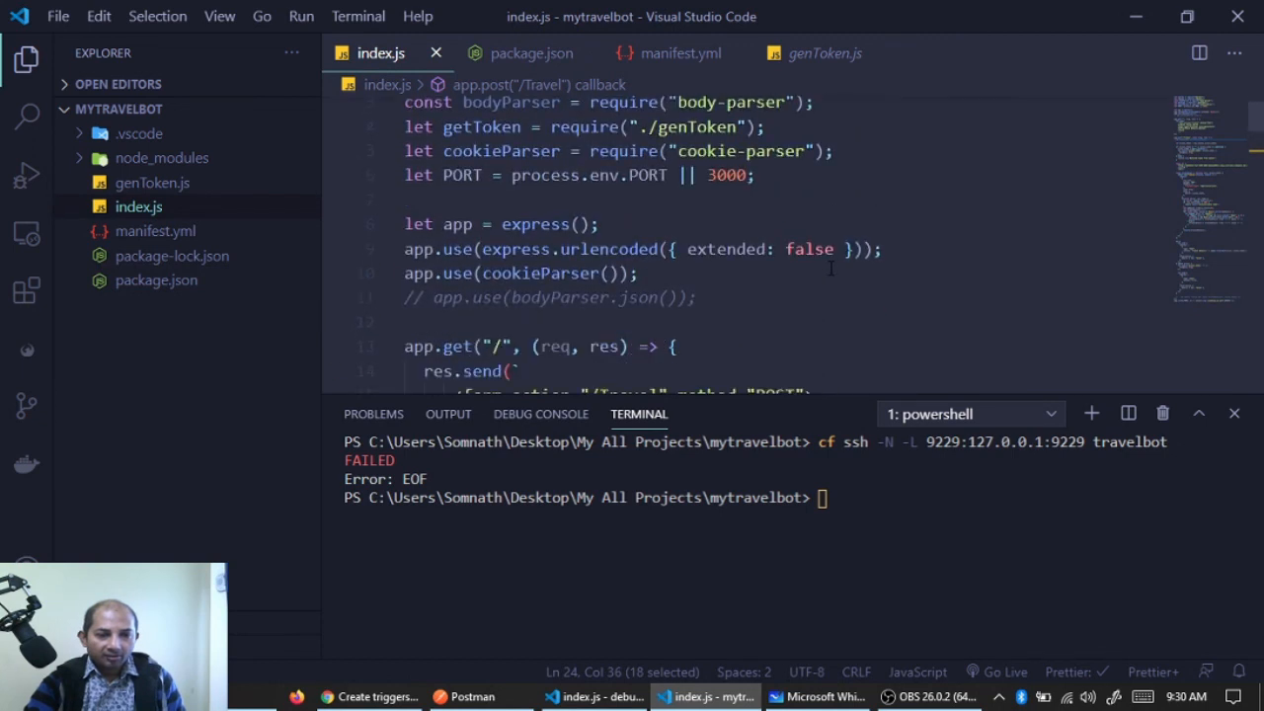
left_click(745, 296)
key("ctrl+slash")
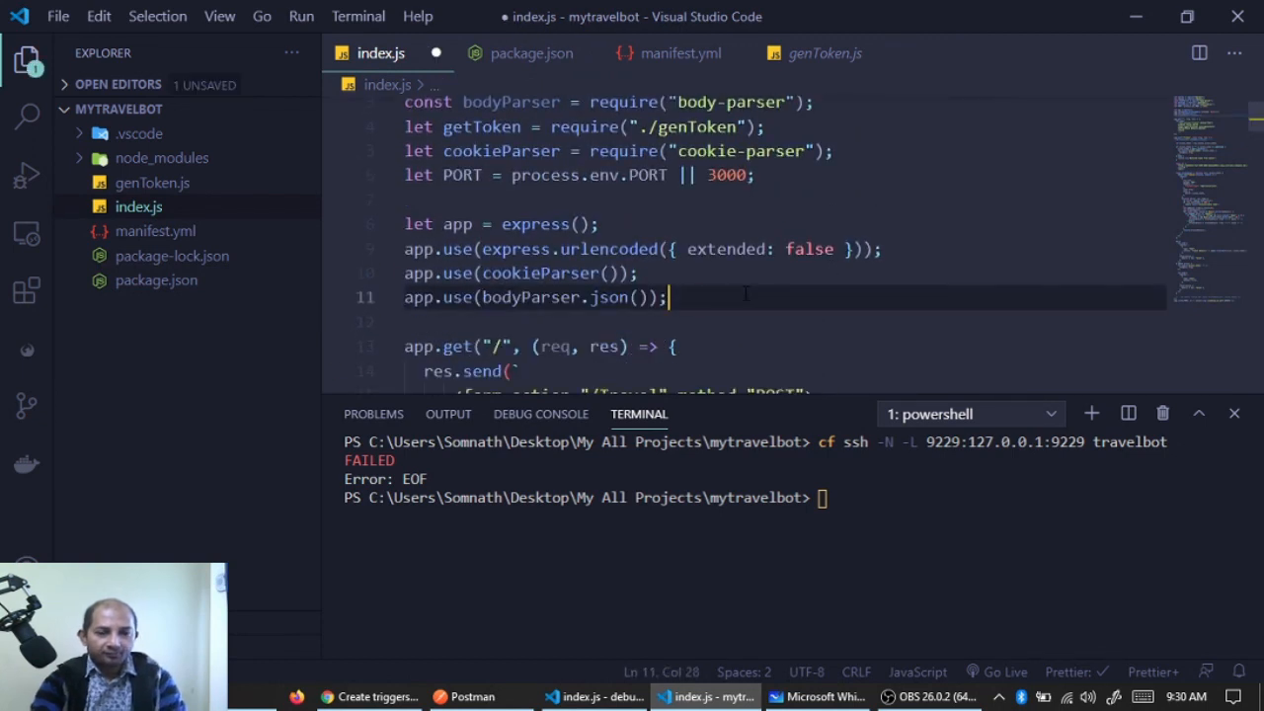
key("ctrl+s")
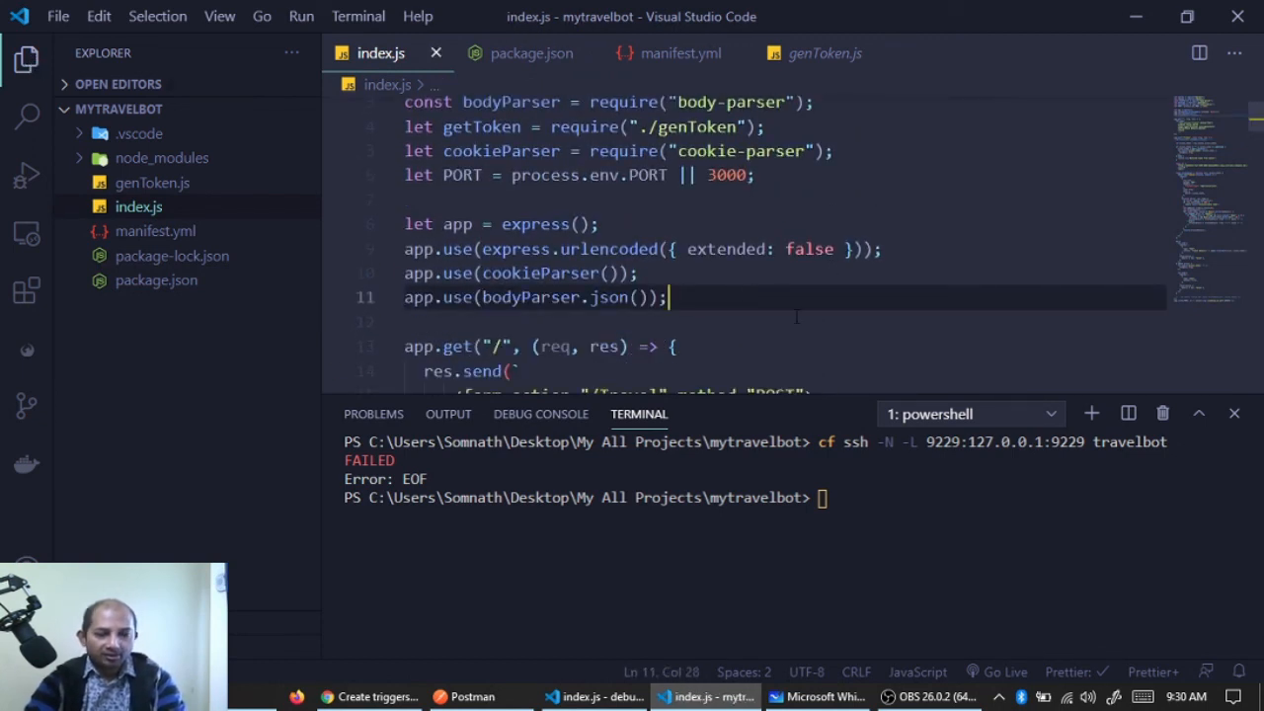
Redeploy the application by running cf push in the terminal and review the deployment output
left_click(902, 482)
type("cf push")
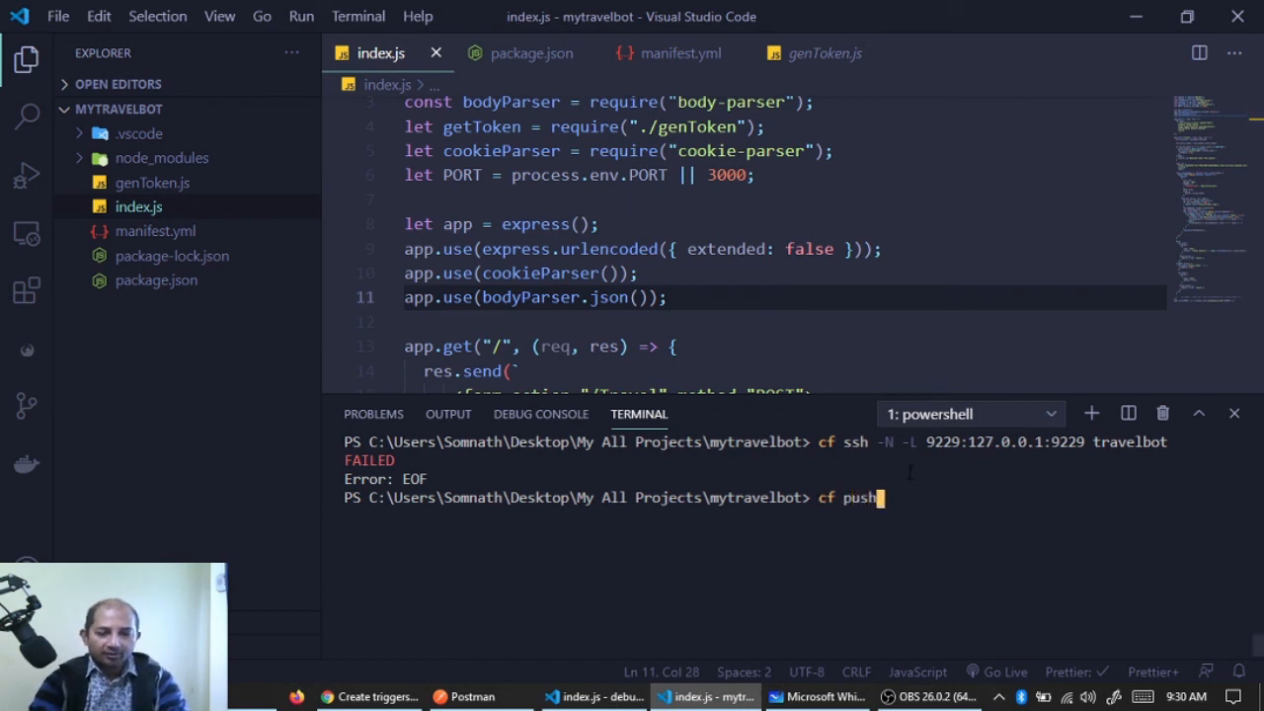
key("Return")
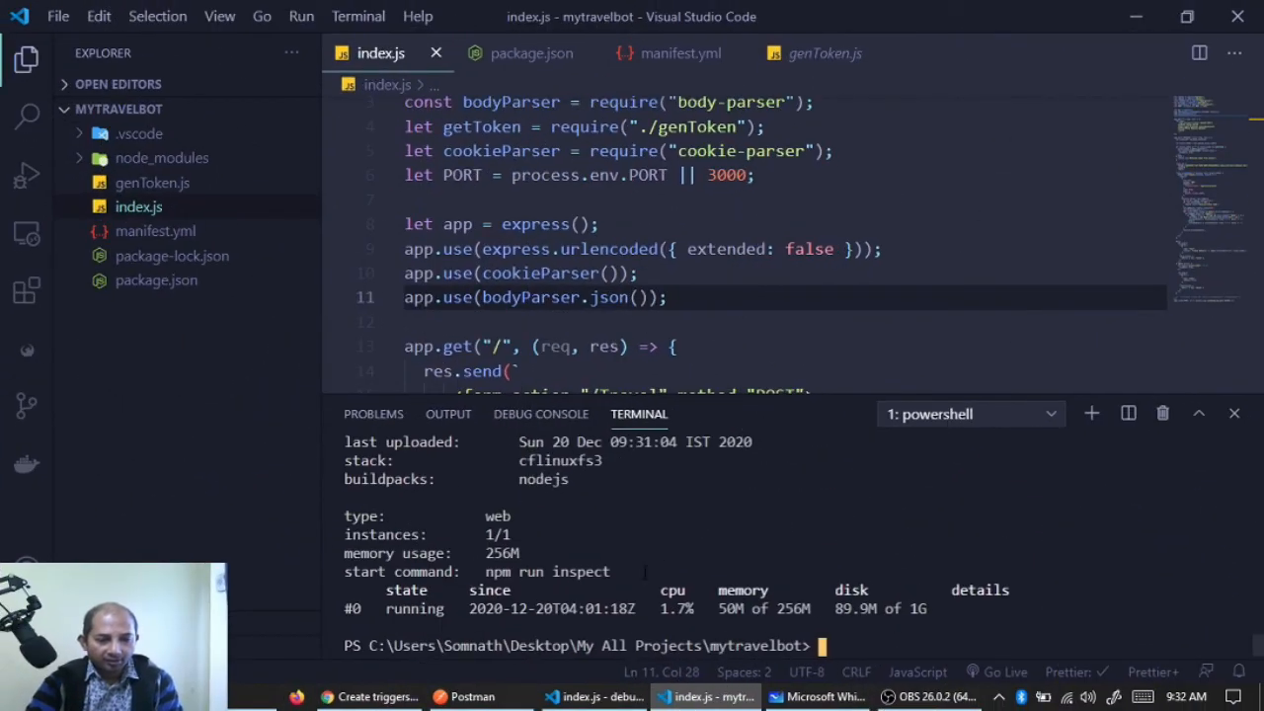
scroll(1258, 644, "up", 3)
scroll(1259, 644, "down", 3)
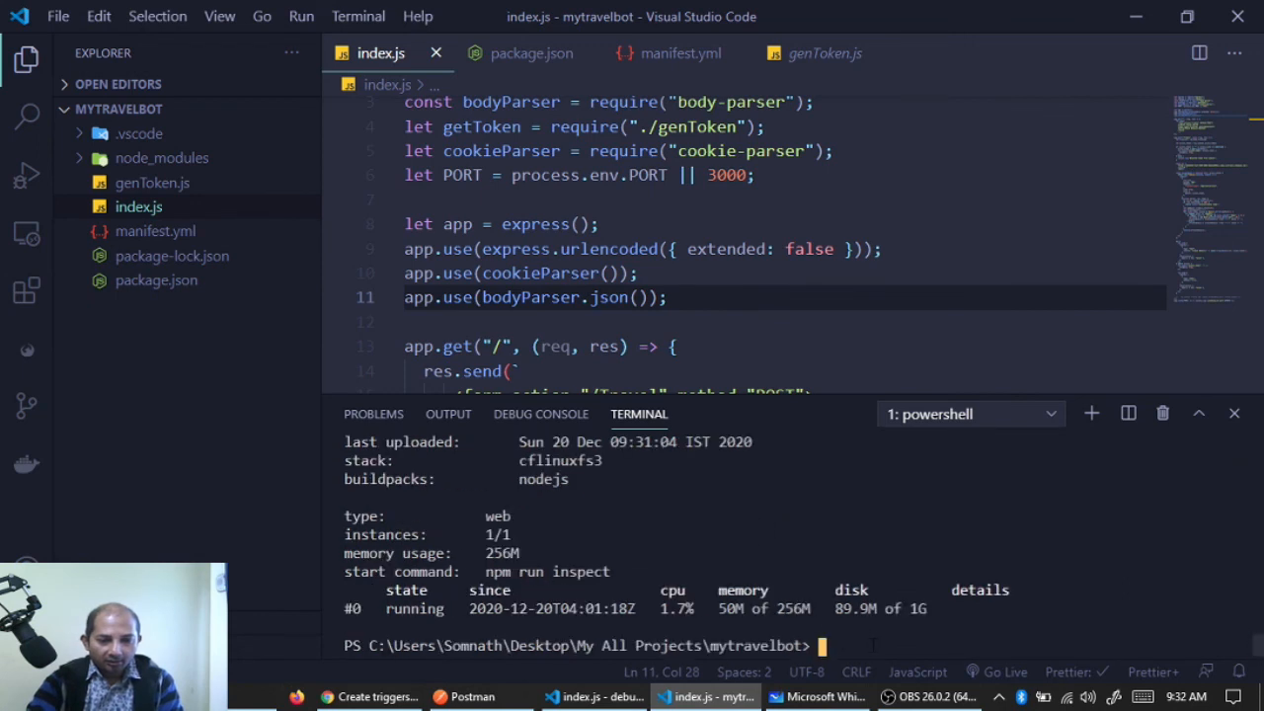
Reopen the SSH tunnel by rerunning cf ssh -N -L 9229:127.0.0.1:9229 travelbot in the terminal
key("Up")
key("Up")
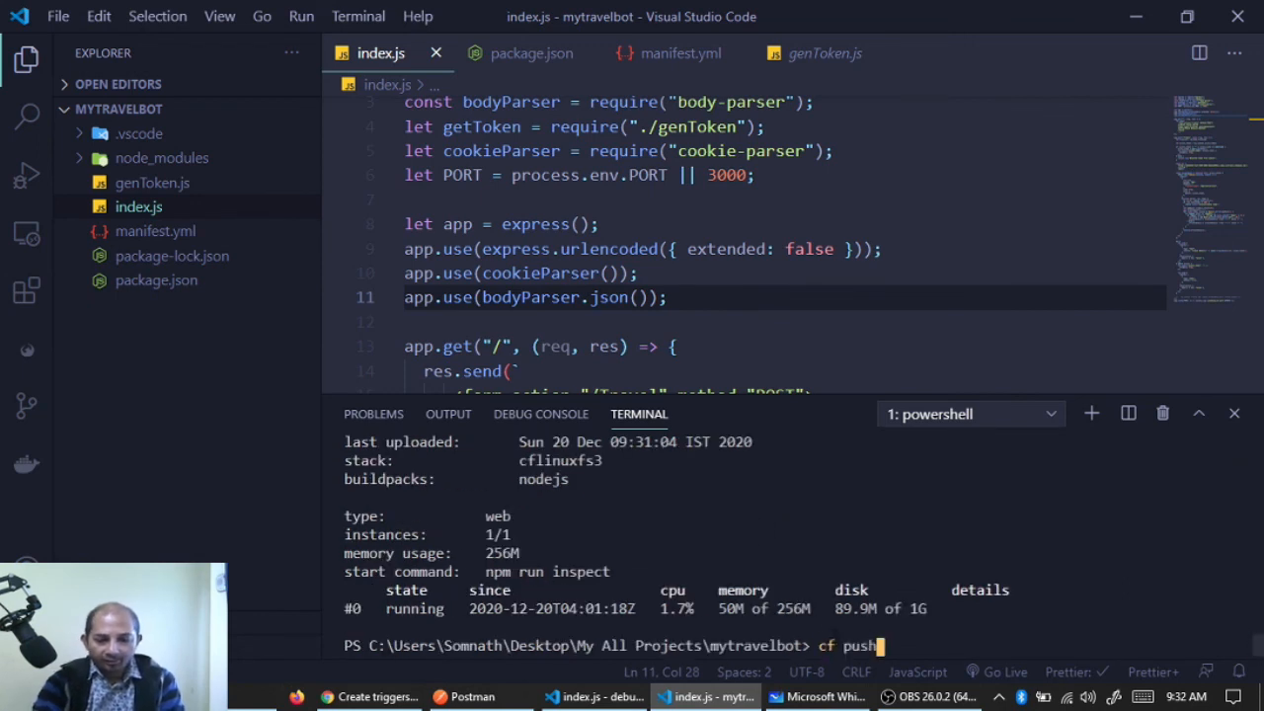
key("Return")
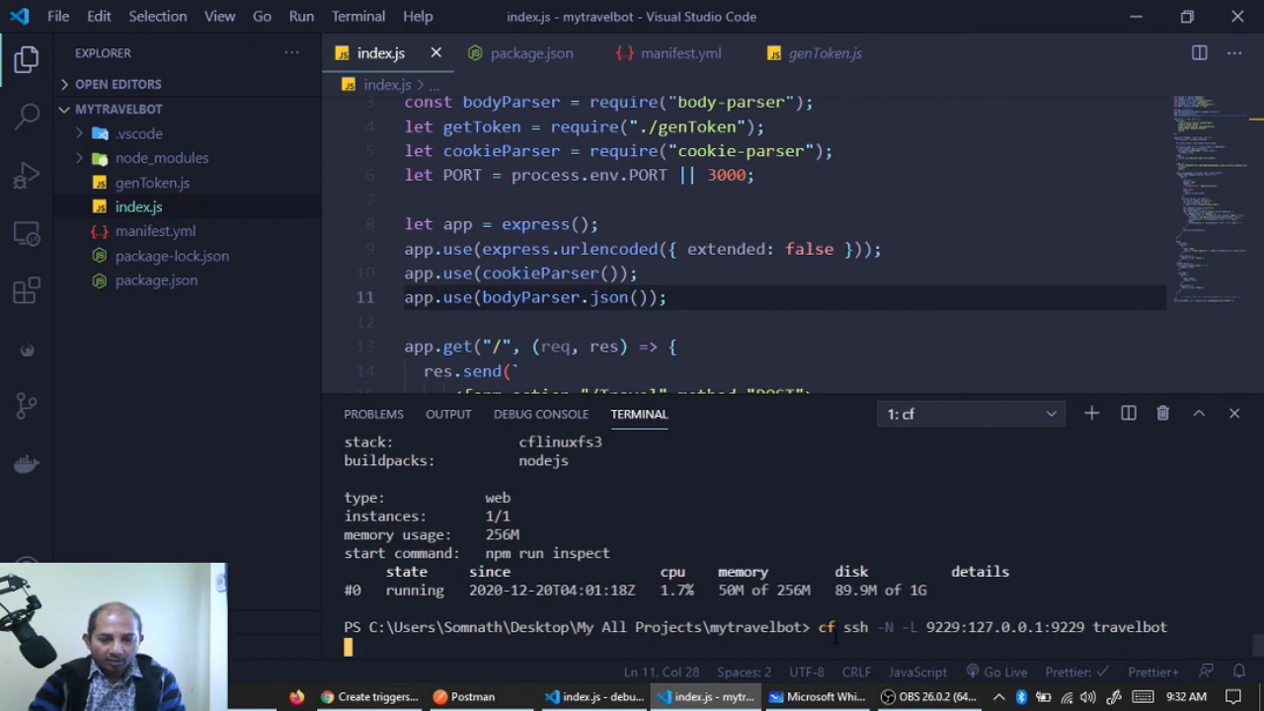
Switch to the debugger project window and start the Attach to SCF through SSH Tunnel debug session again
left_click(596, 701)
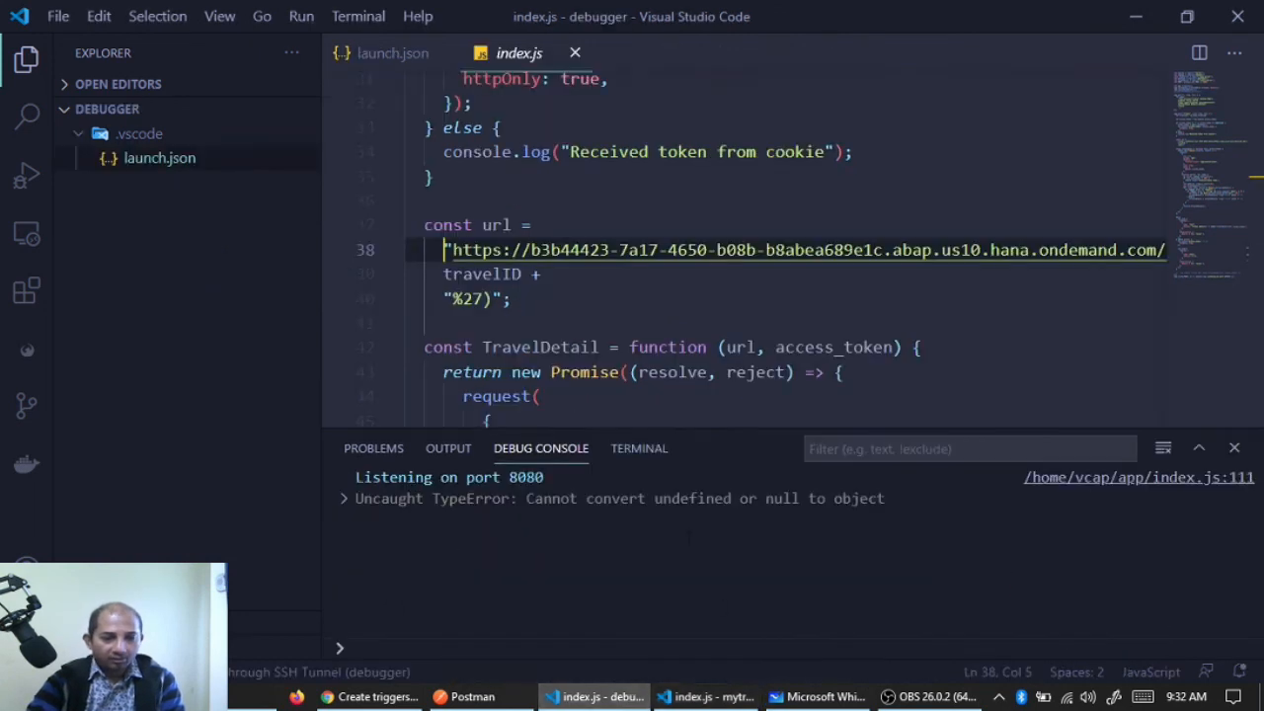
left_click(24, 176)
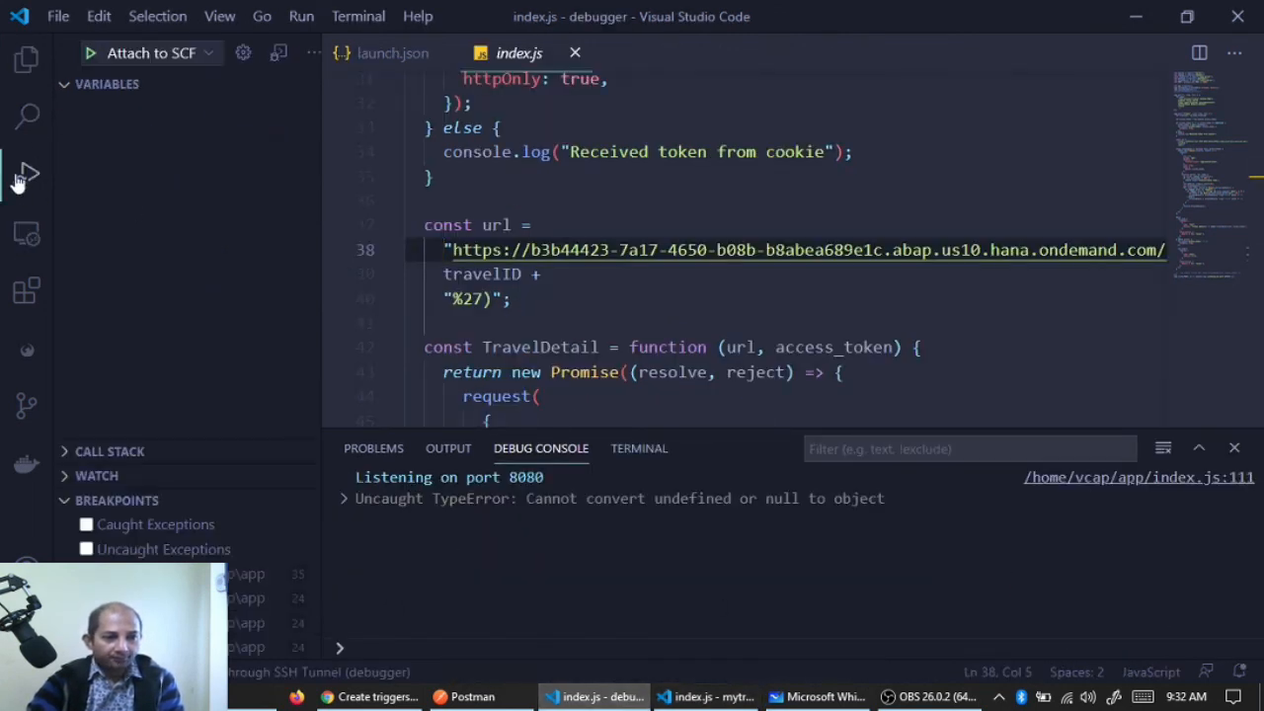
left_click(91, 53)
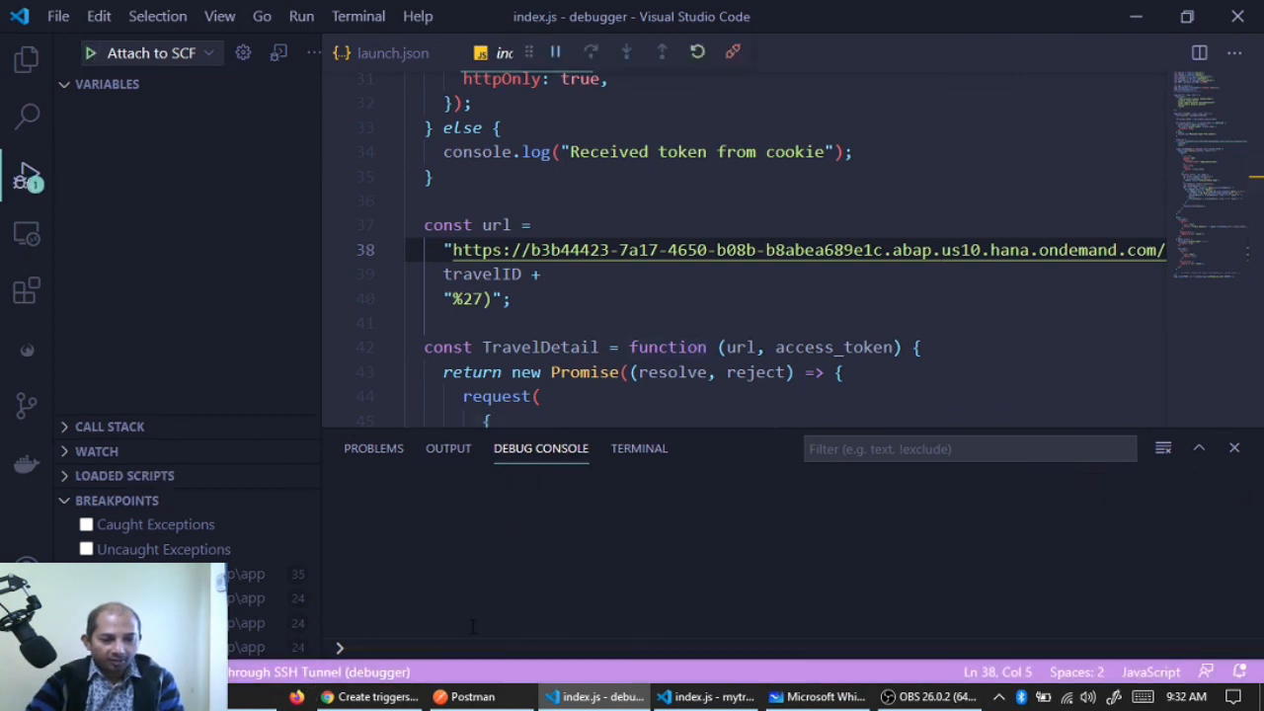
Switch to the bot in Chrome, restart the chat preview, send travel ID 20, and confirm tracking it with yes
left_click(377, 697)
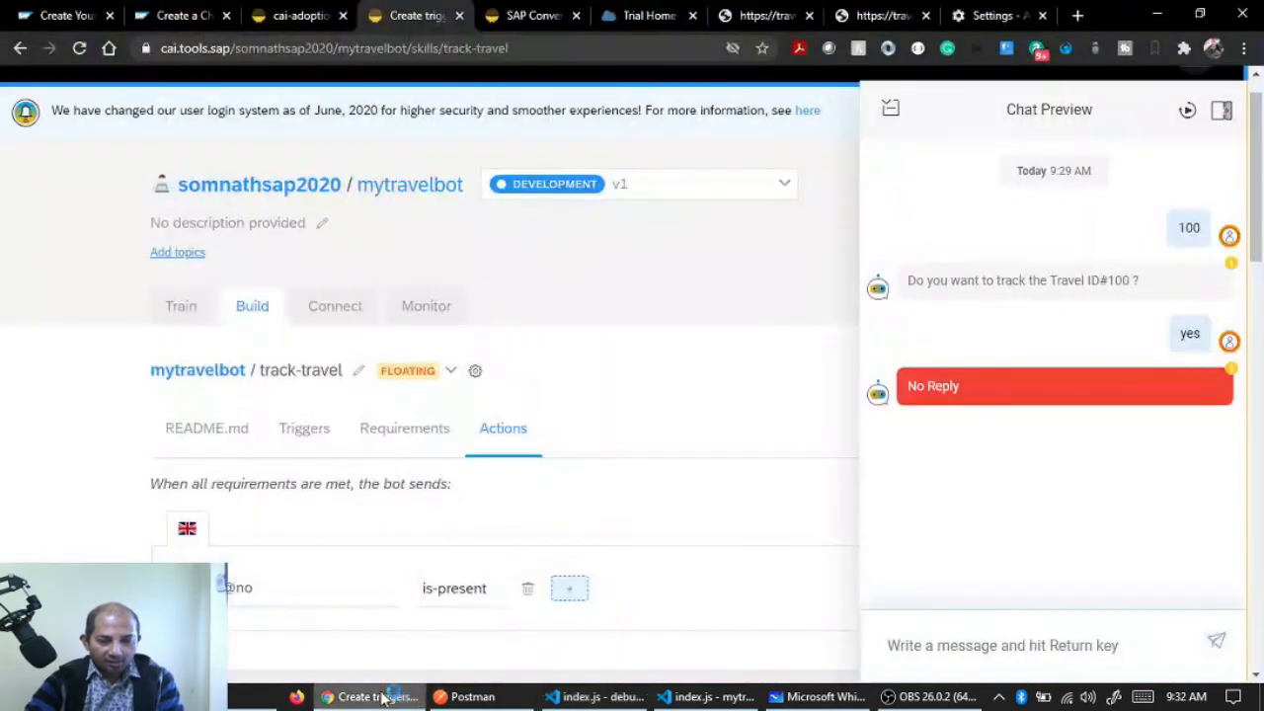
left_click(1186, 111)
left_click(940, 648)
type("25")
key("BackSpace")
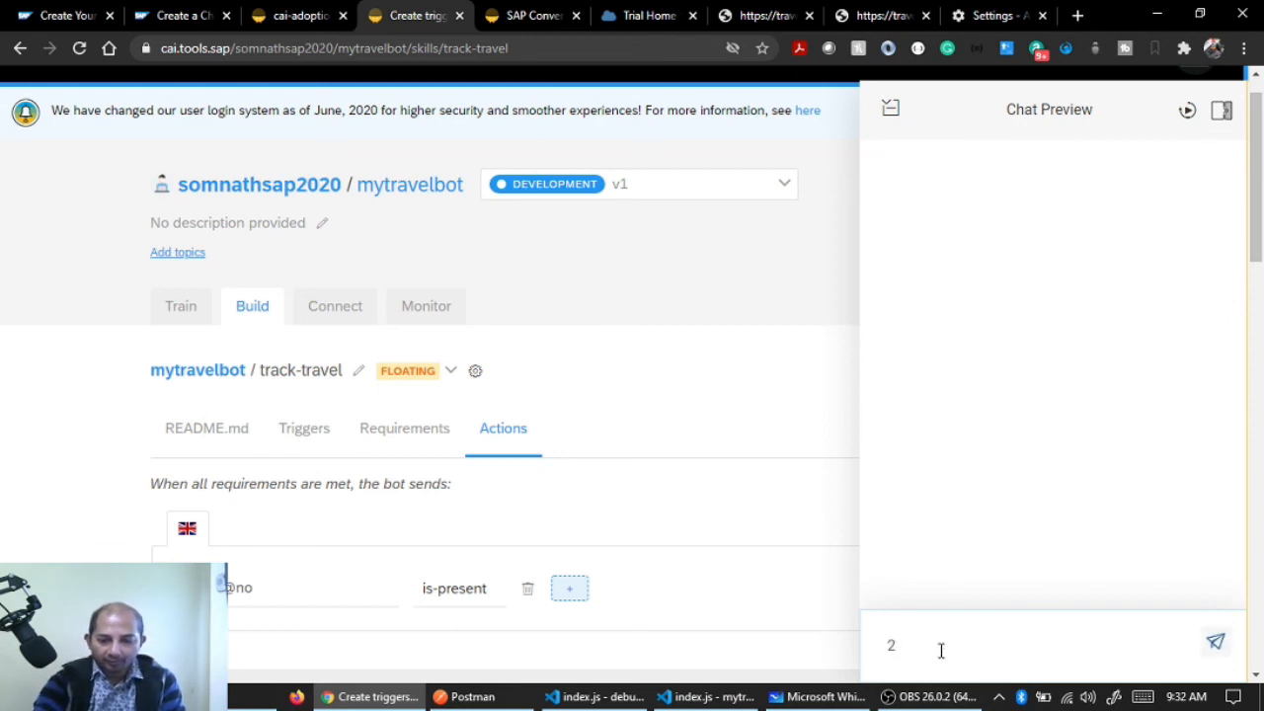
type("0")
key("Return")
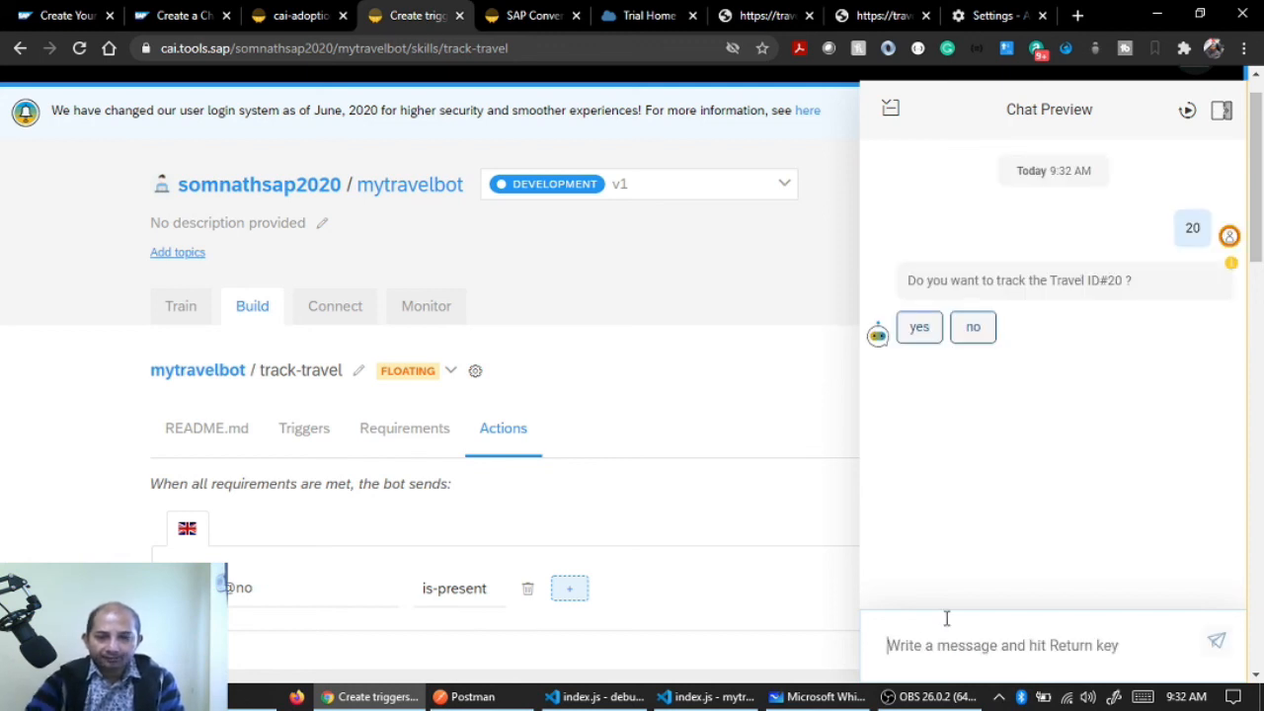
left_click(921, 327)
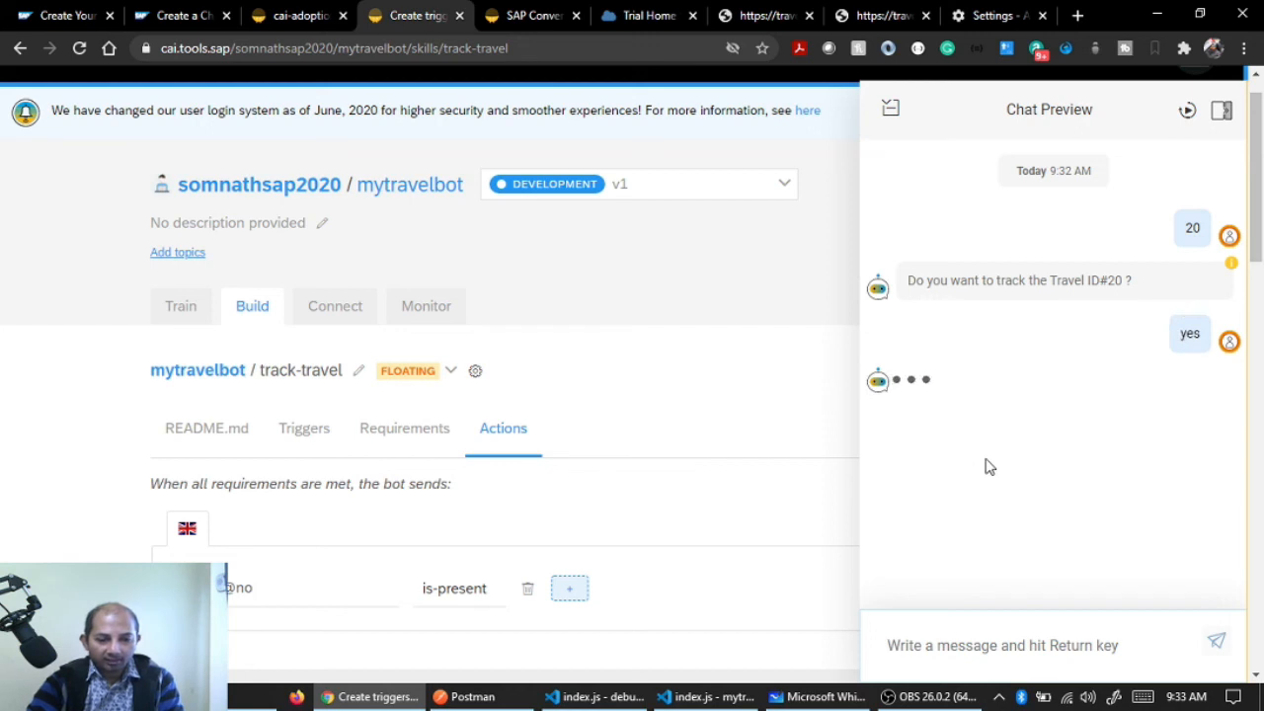
Check travelID at the line 38 breakpoint in the debugger, resume execution, and select the travel details in the bot's reply
left_click(593, 702)
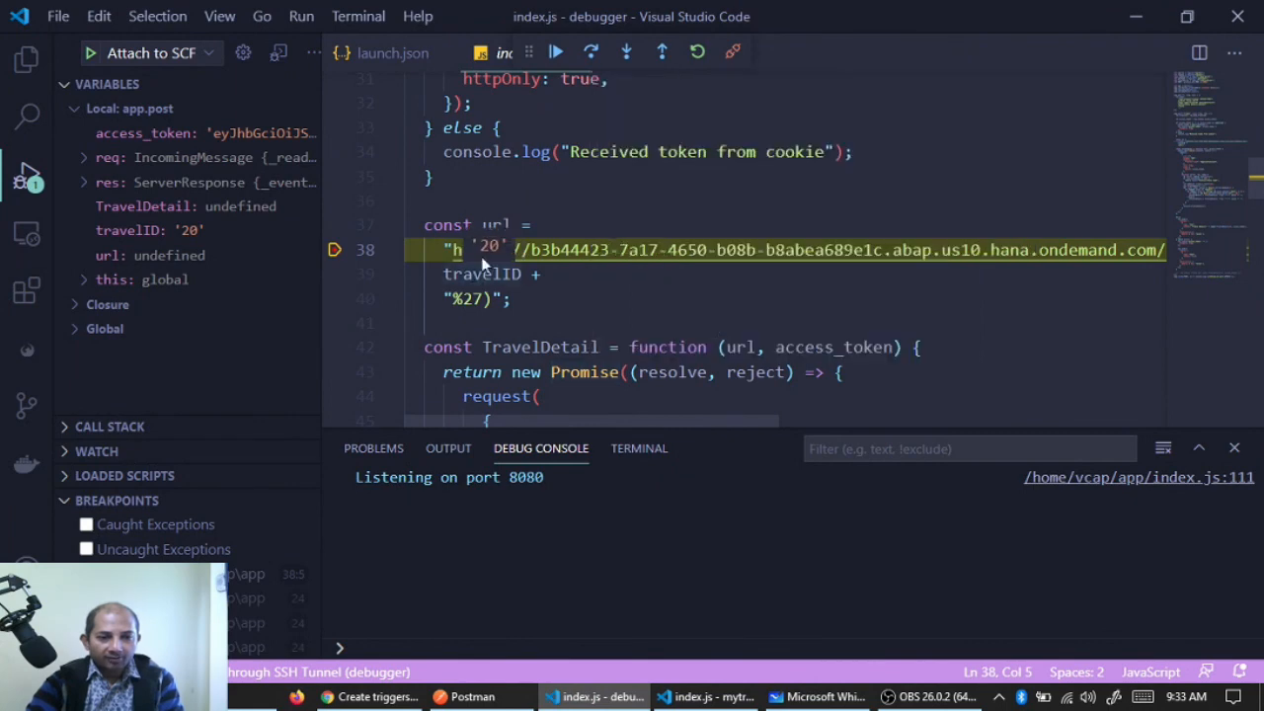
left_click(555, 52)
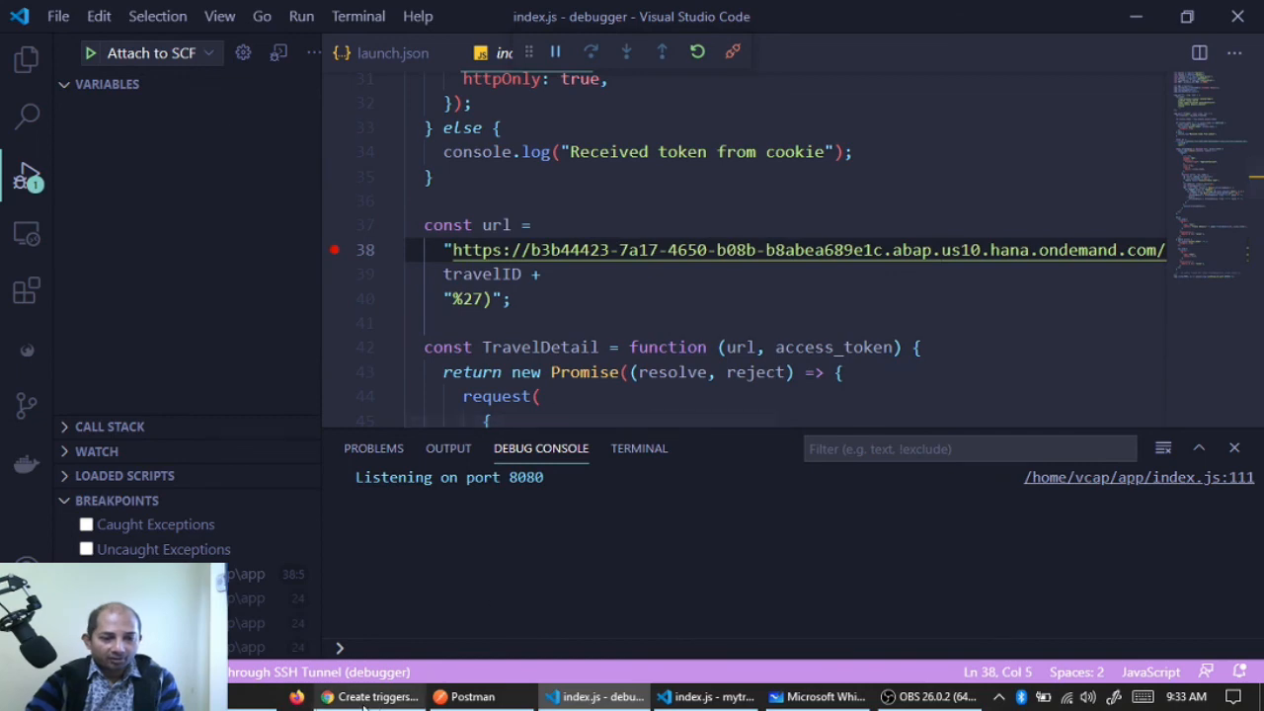
left_click(370, 696)
mouse_move(905, 389)
left_mouse_down()
mouse_move(958, 389)
mouse_move(1086, 511)
mouse_move(1012, 478)
mouse_move(897, 383)
left_mouse_up()
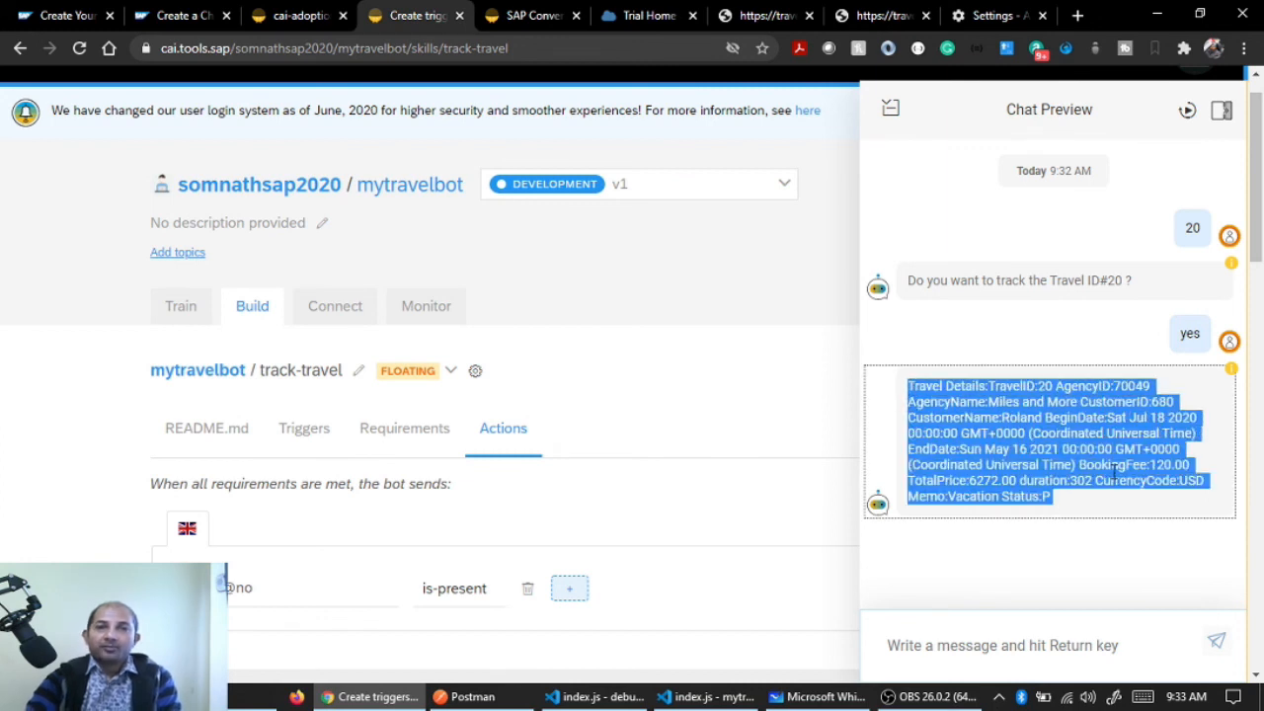